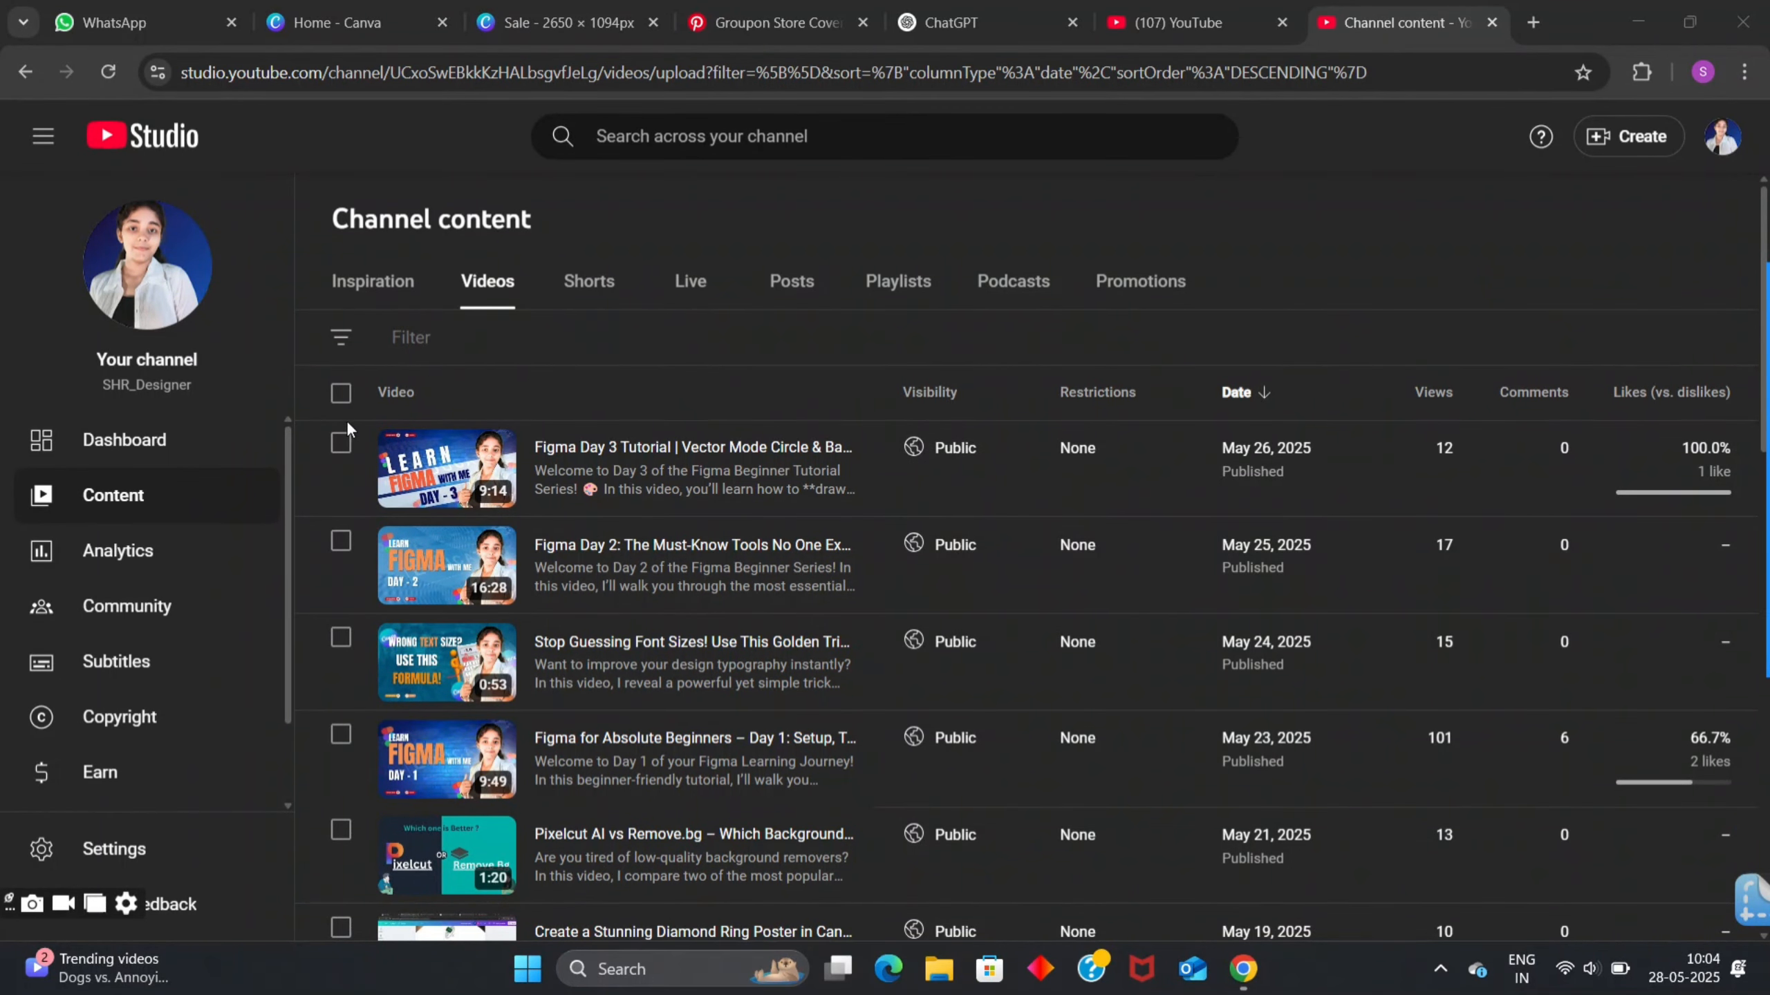
- Open the Trends section of the channel analytics and examine the full list of what people are looking for
left_click(132, 544)
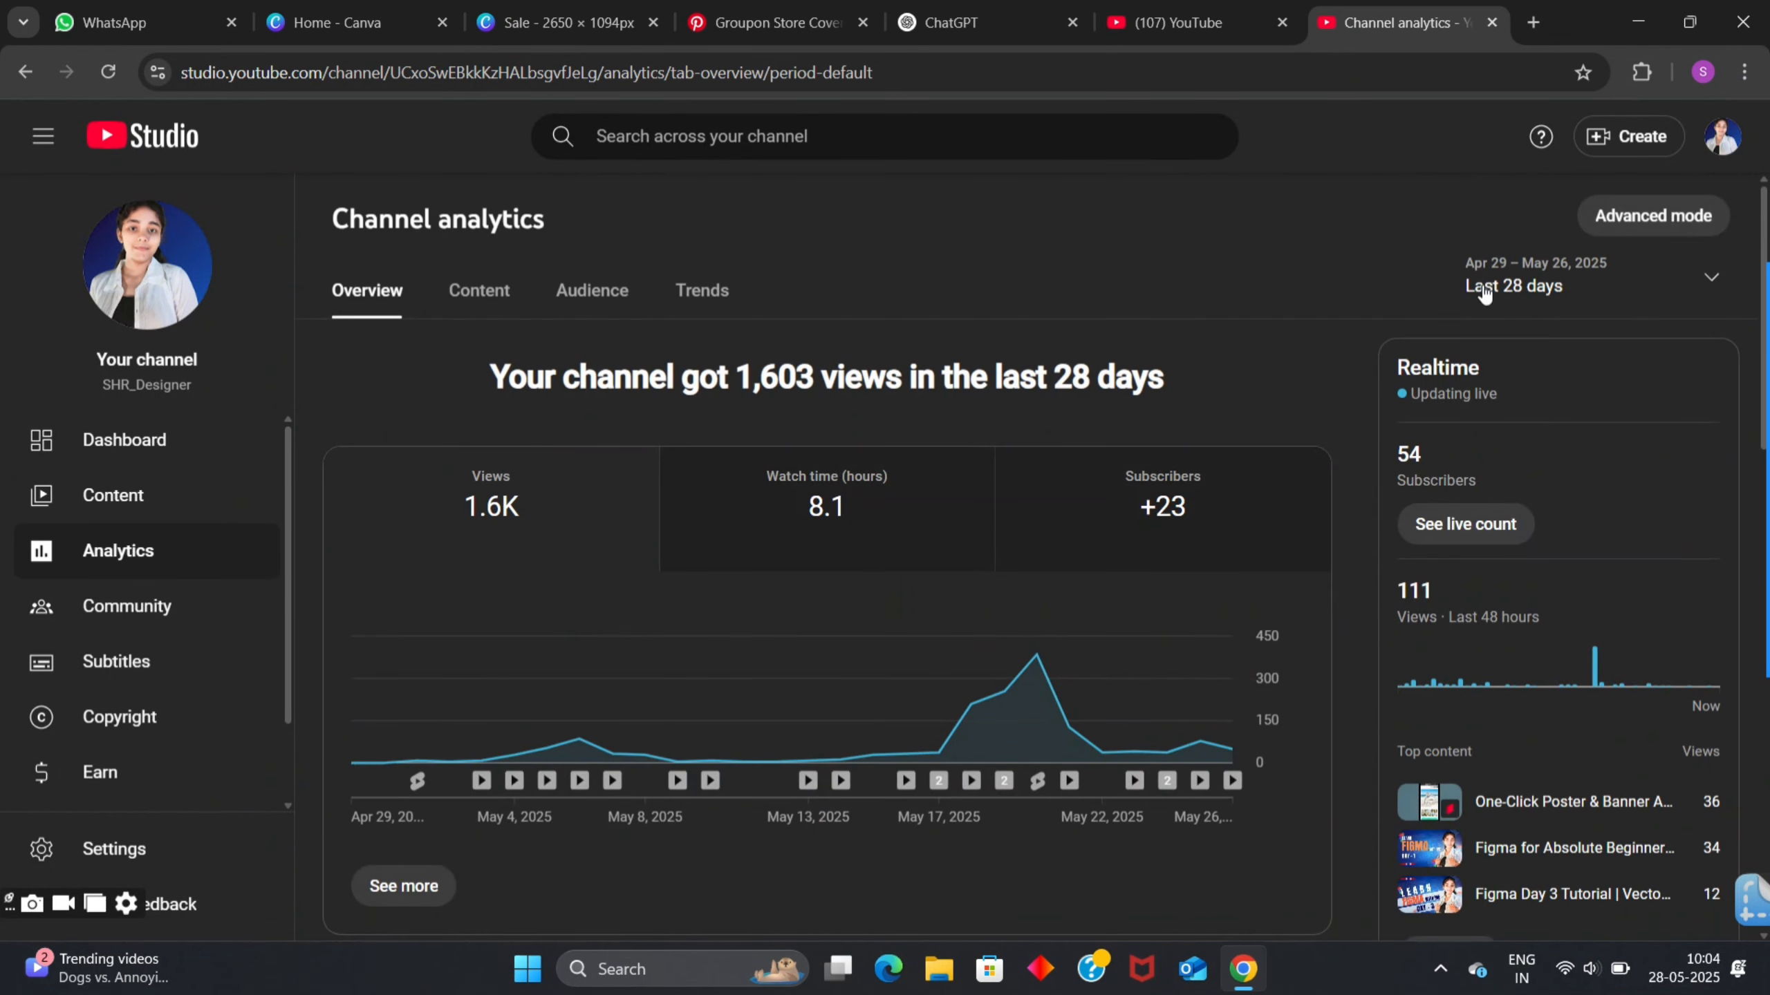
left_click(702, 292)
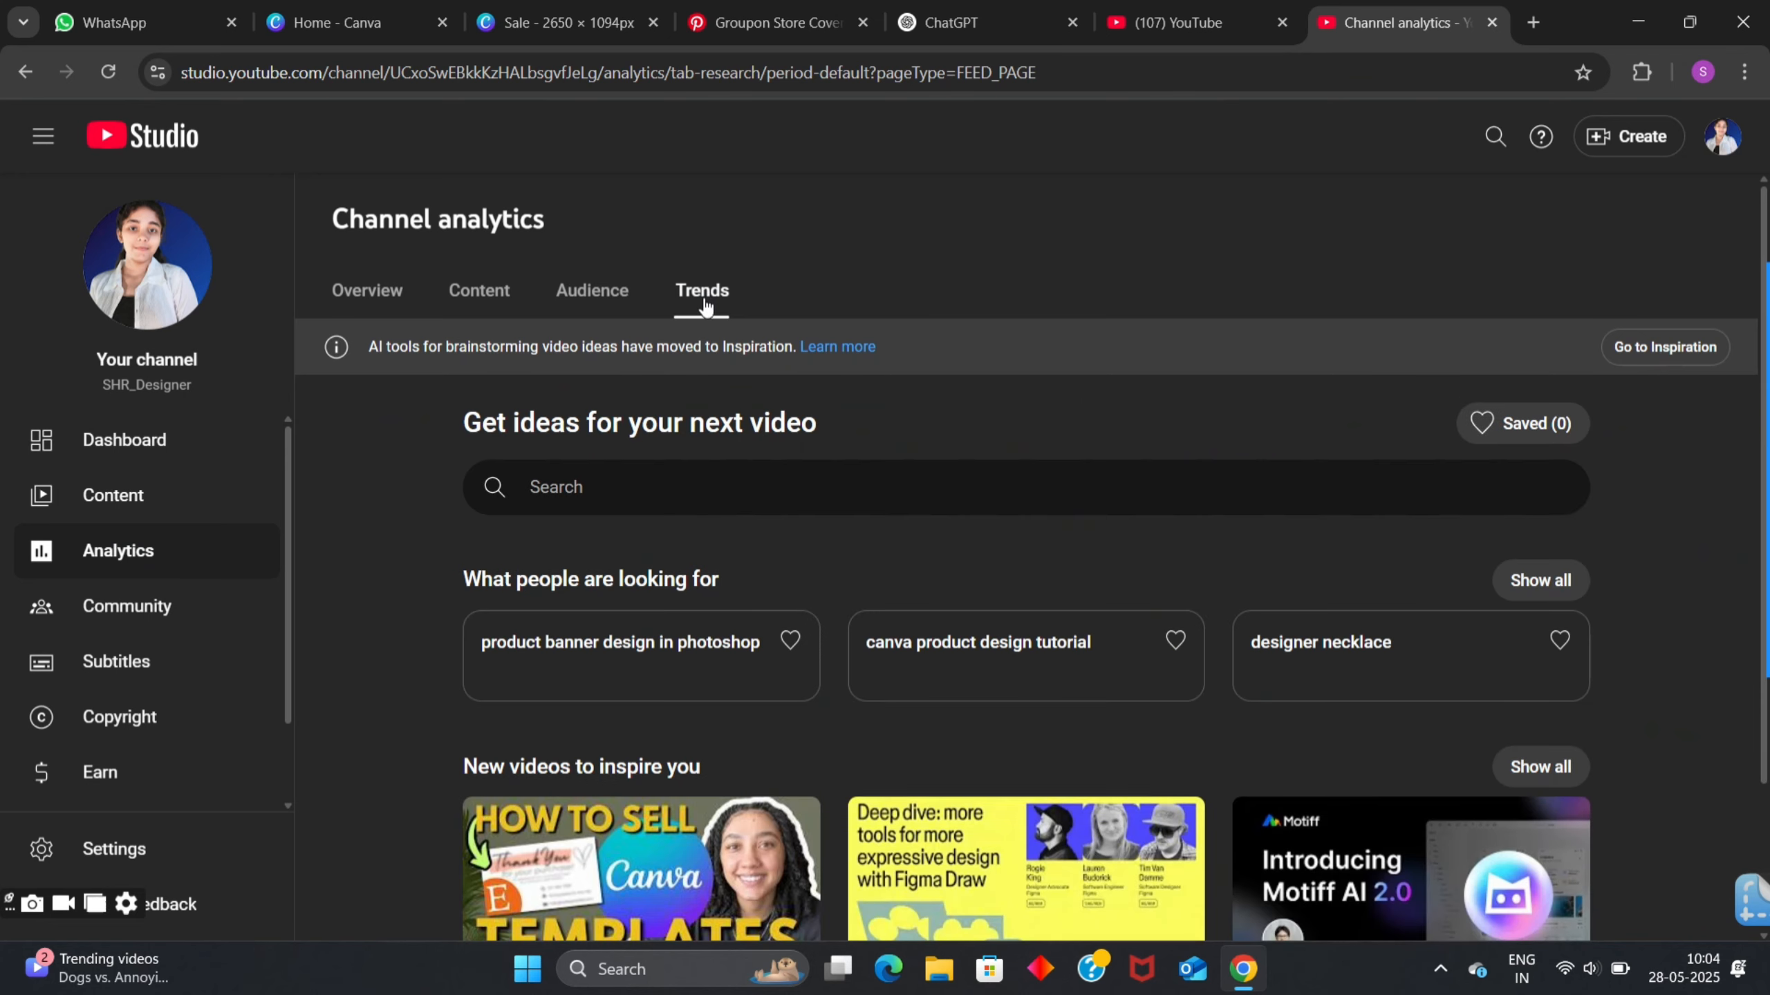
scroll(706, 307, "down", 2)
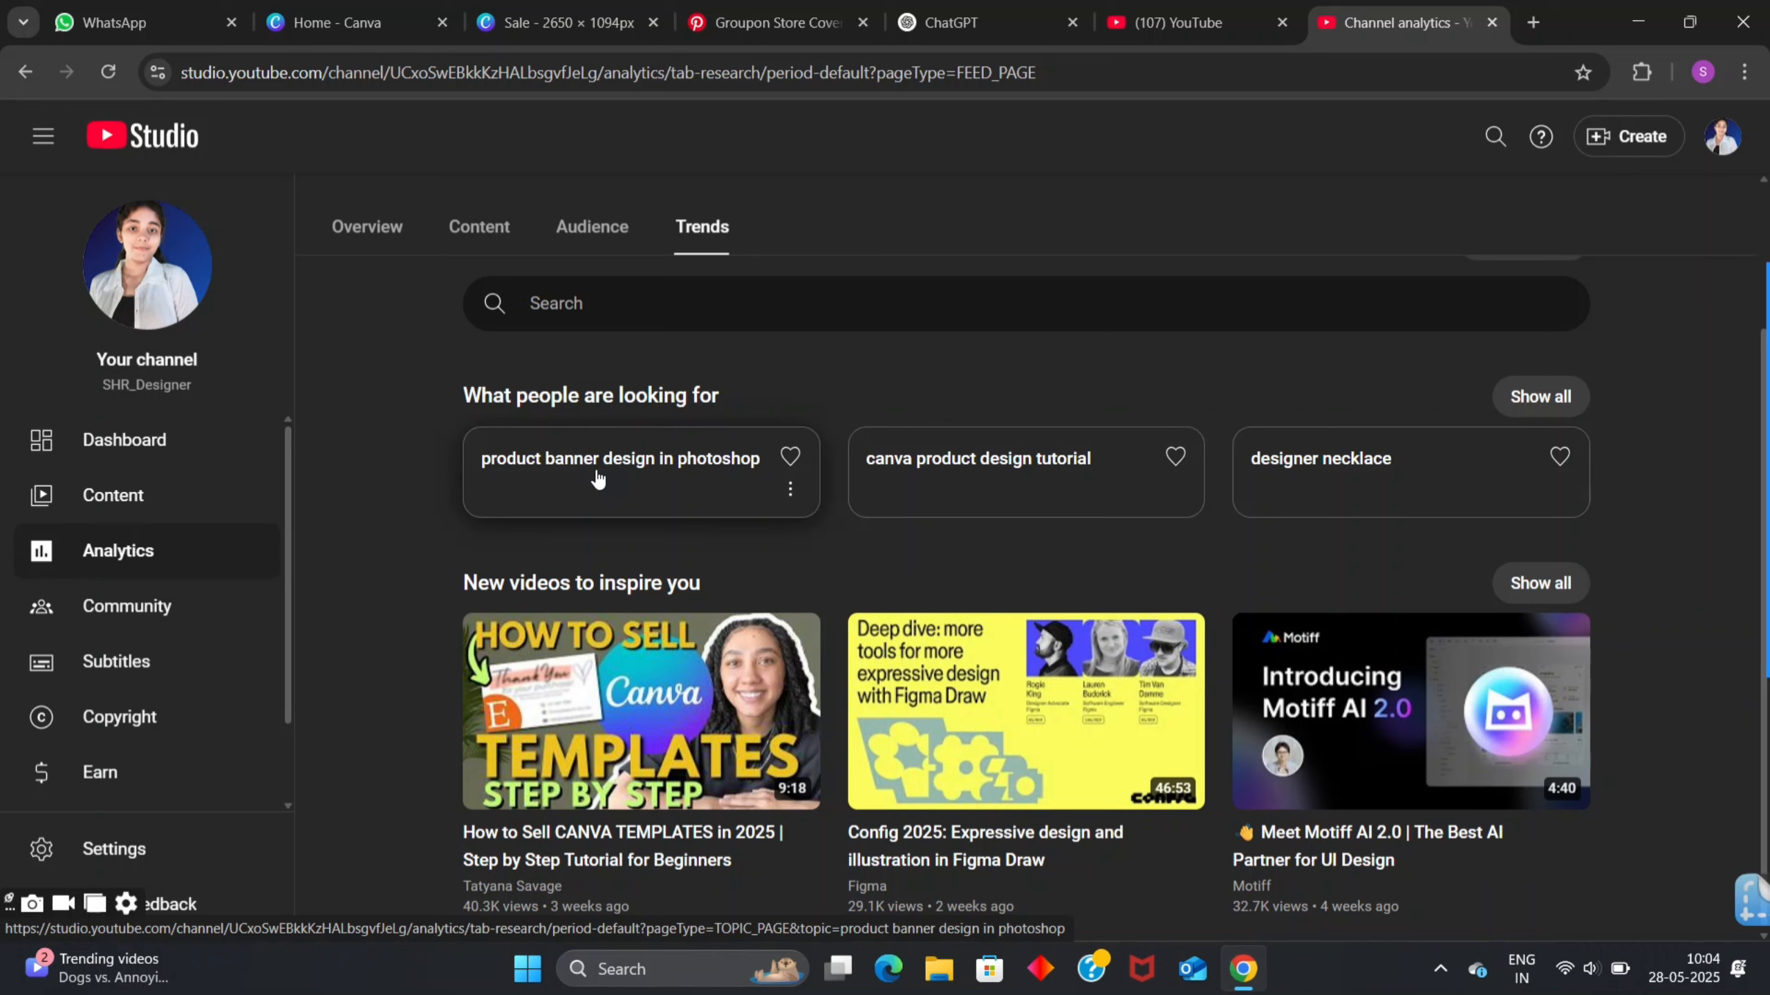
left_click(1541, 401)
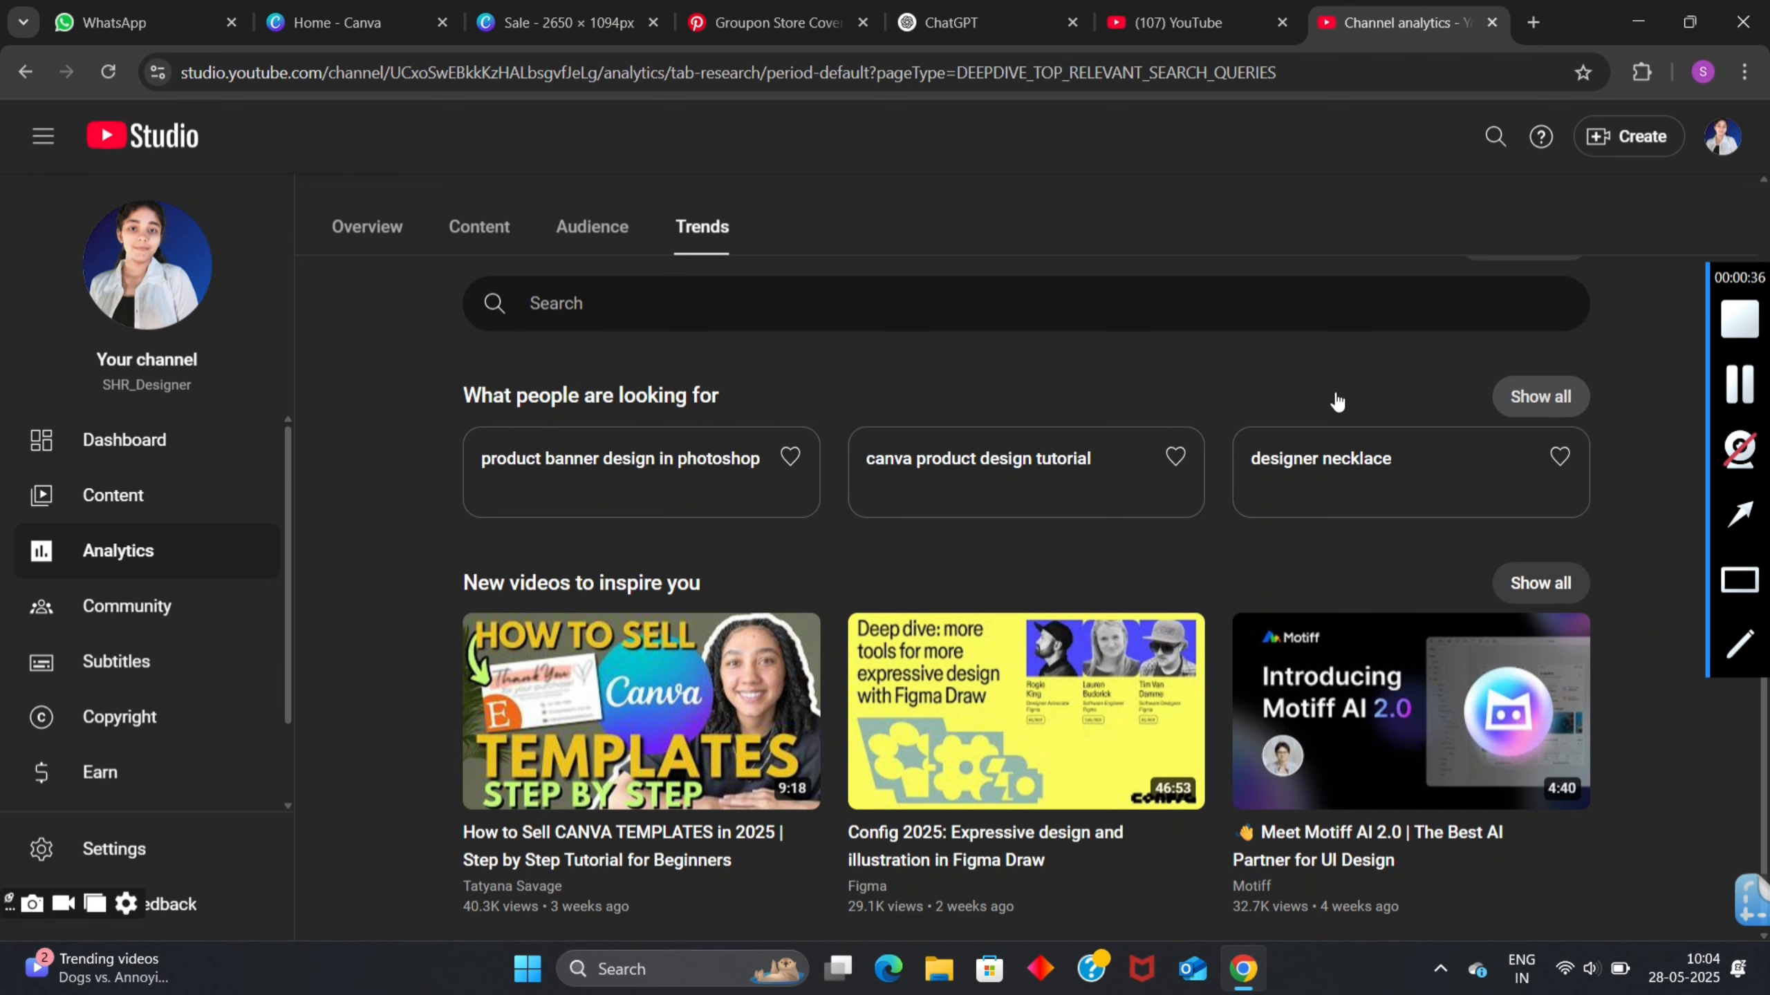
scroll(705, 555, "down", 2)
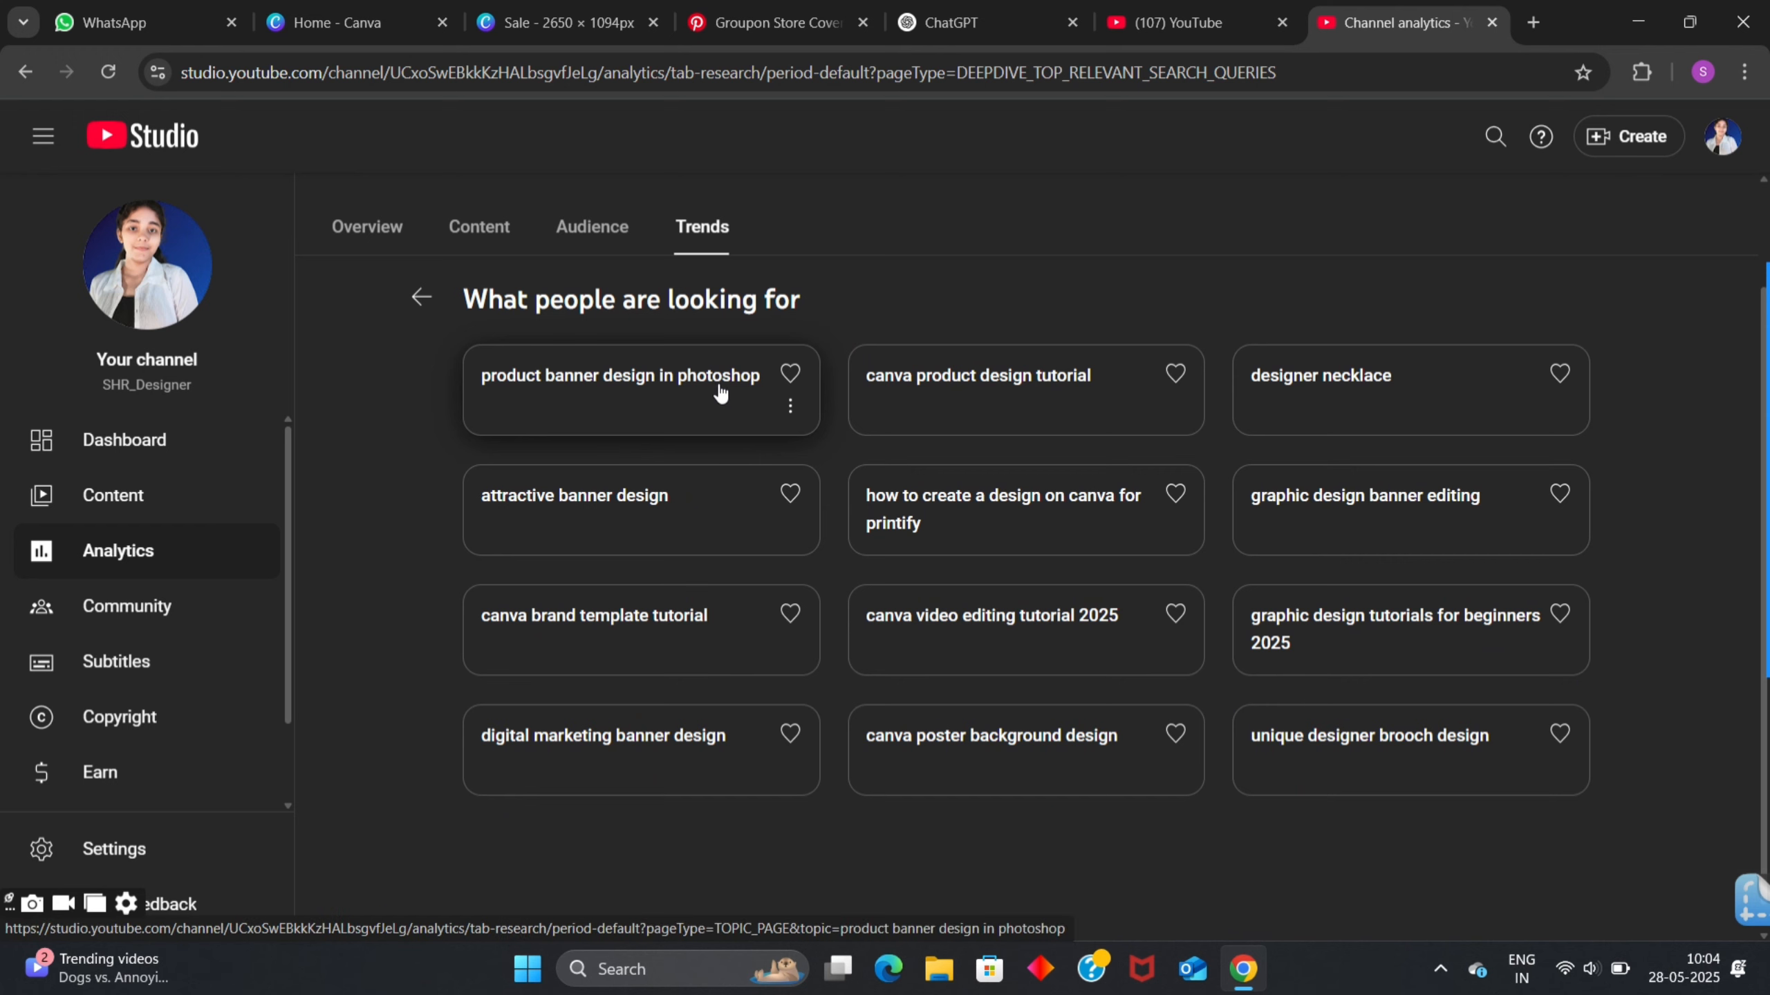
scroll(890, 424, "up", 1)
scroll(1010, 445, "up", 1)
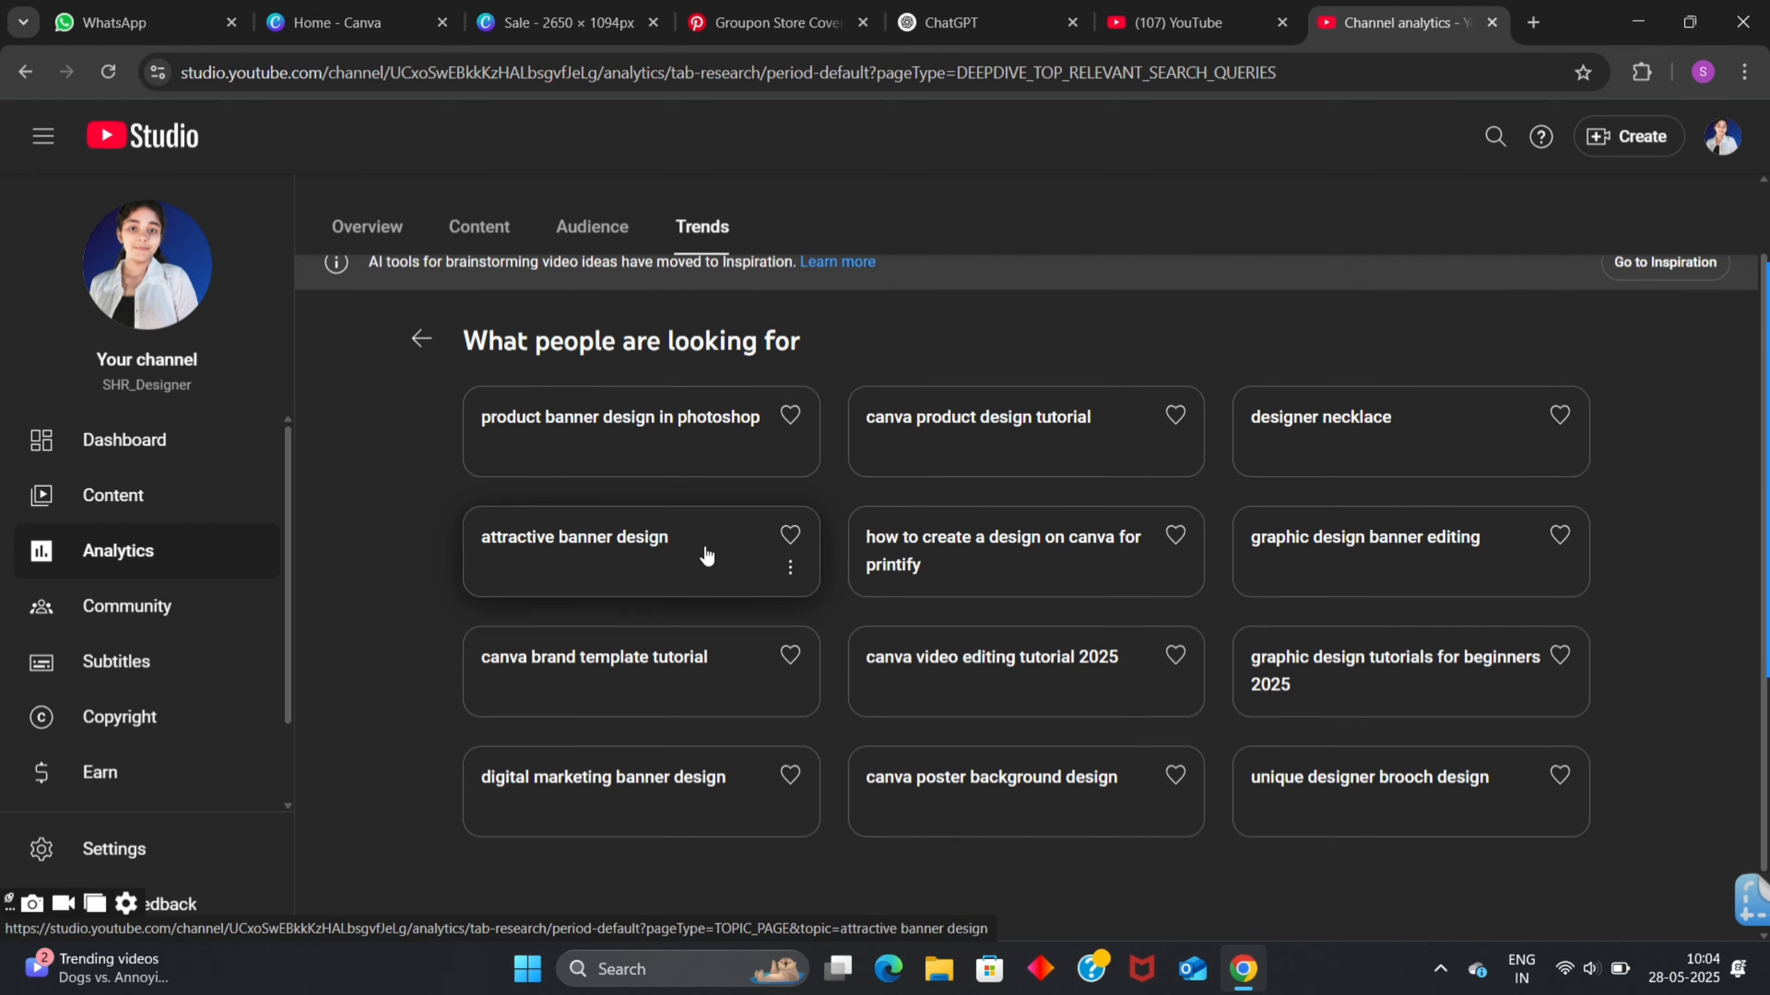
scroll(691, 664, "down", 1)
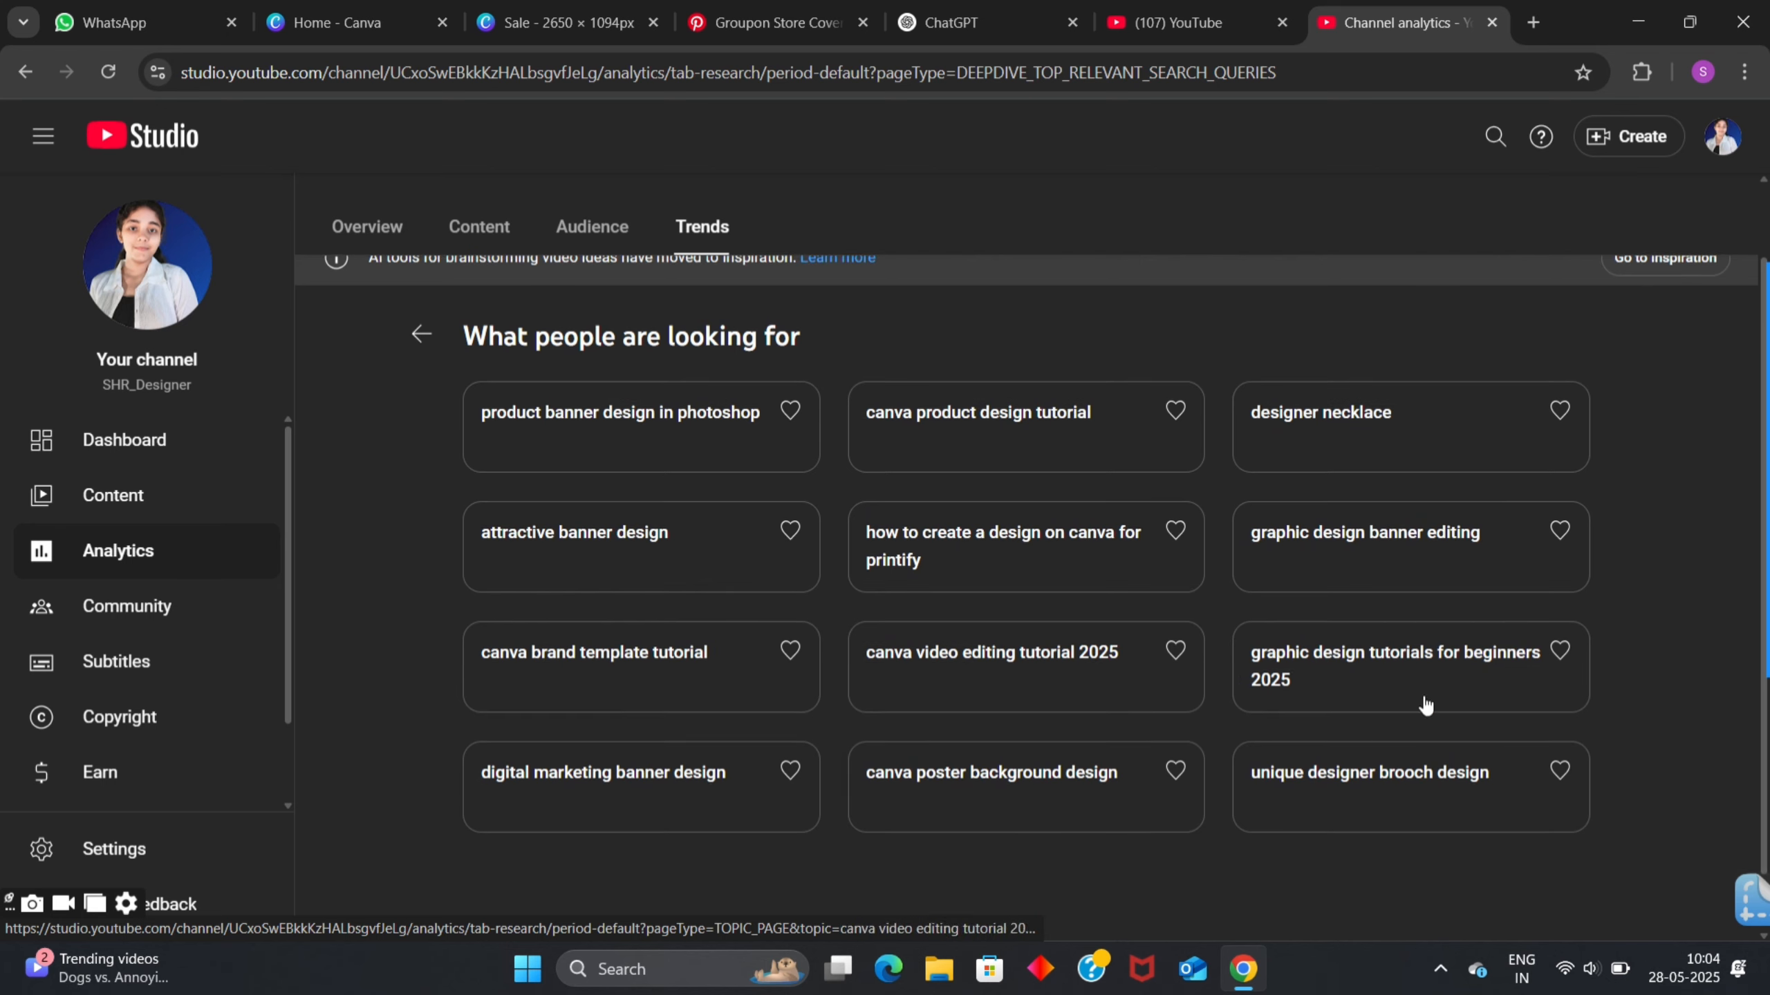
- Switch to Canva and create a custom-size design of 2650 × 1094 px, declining to open it in the desktop app
left_click(342, 8)
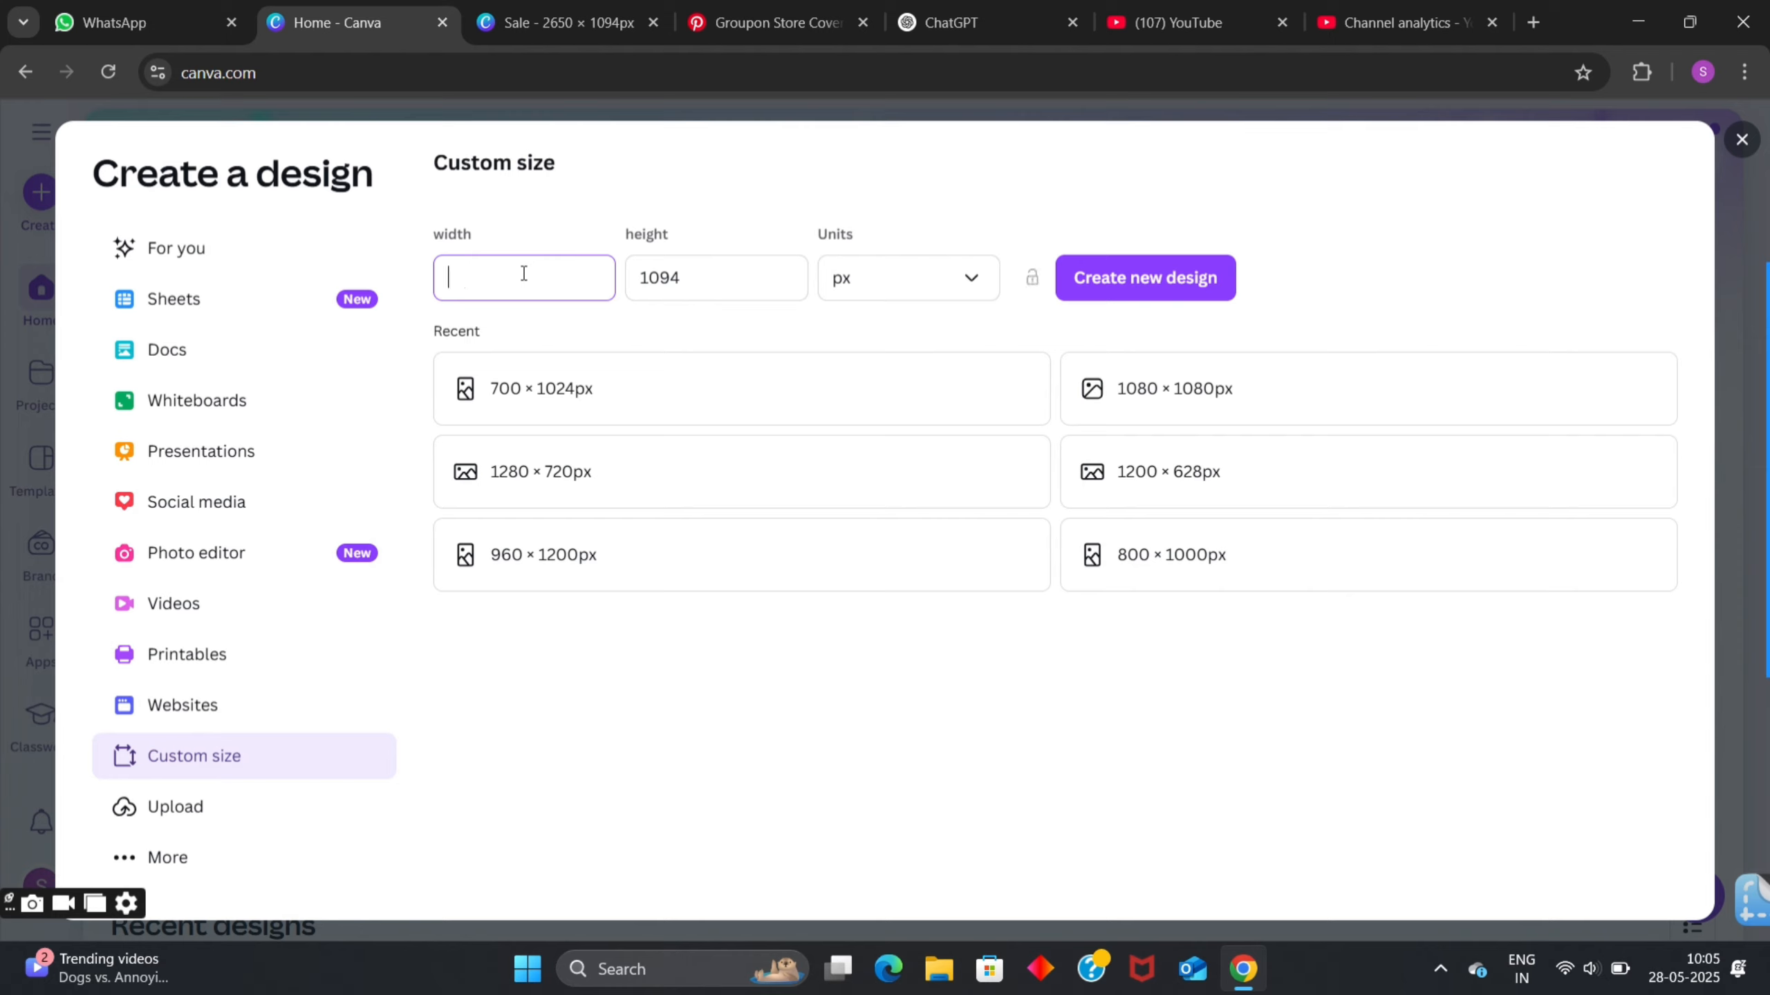
type("2650")
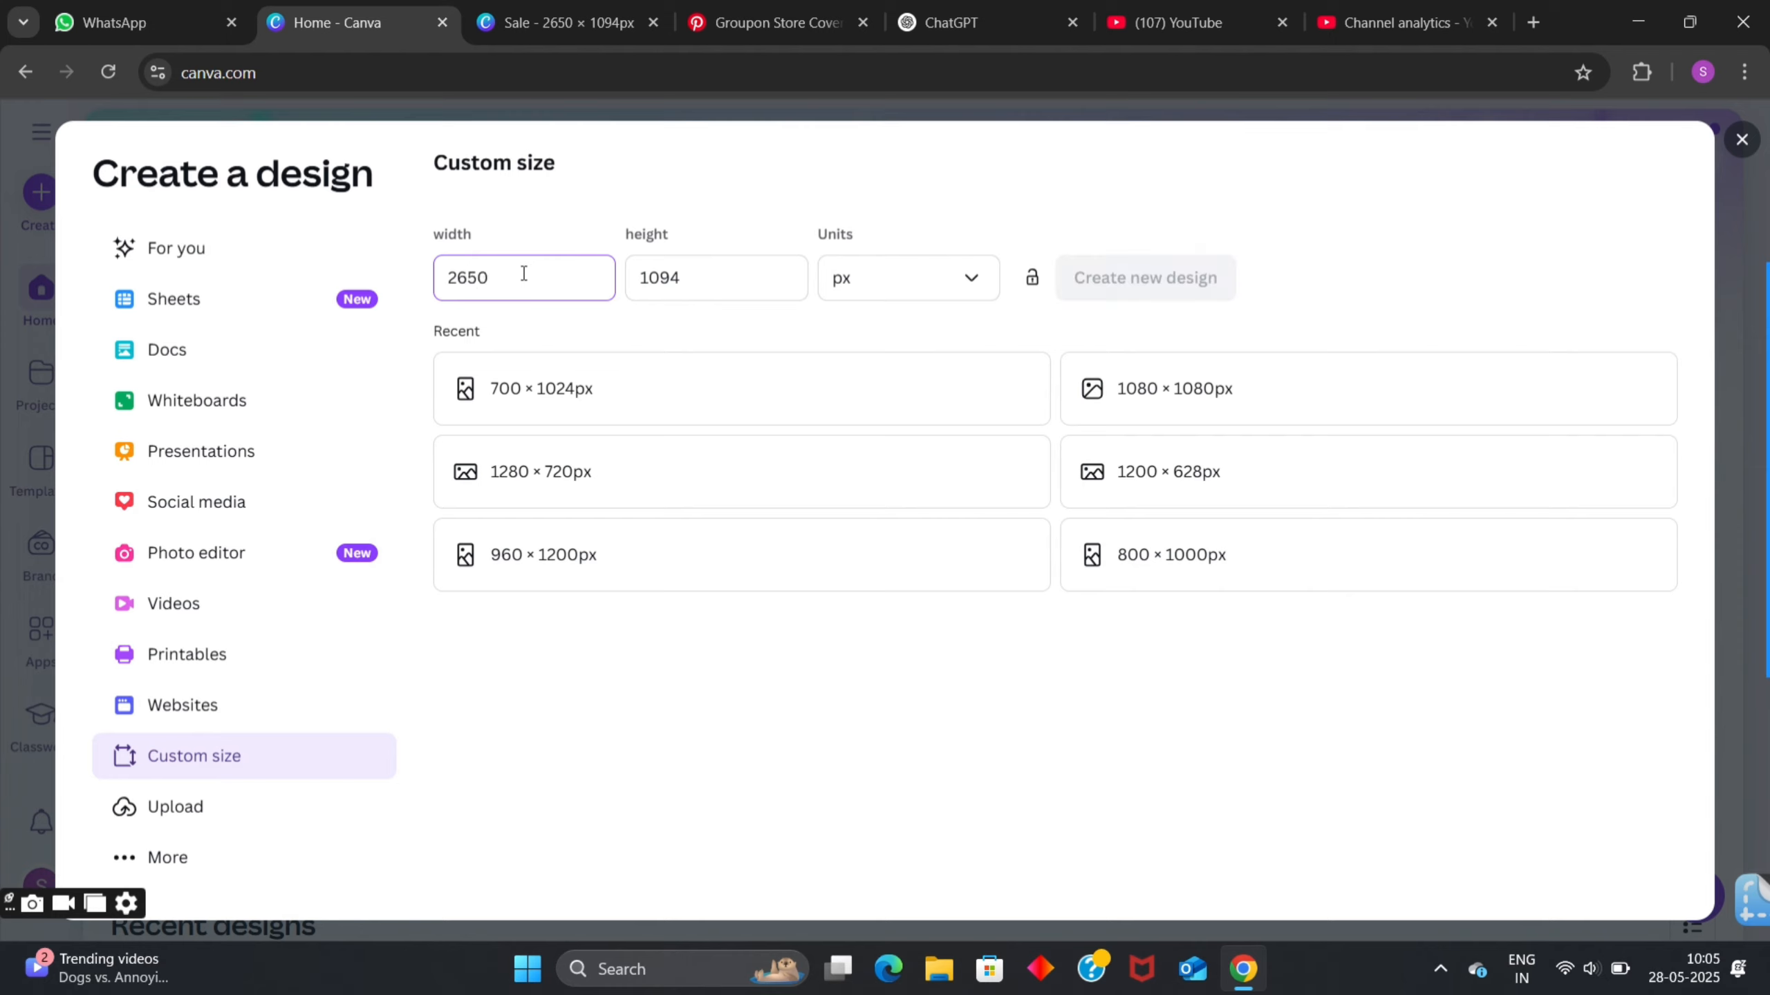
left_click(687, 276)
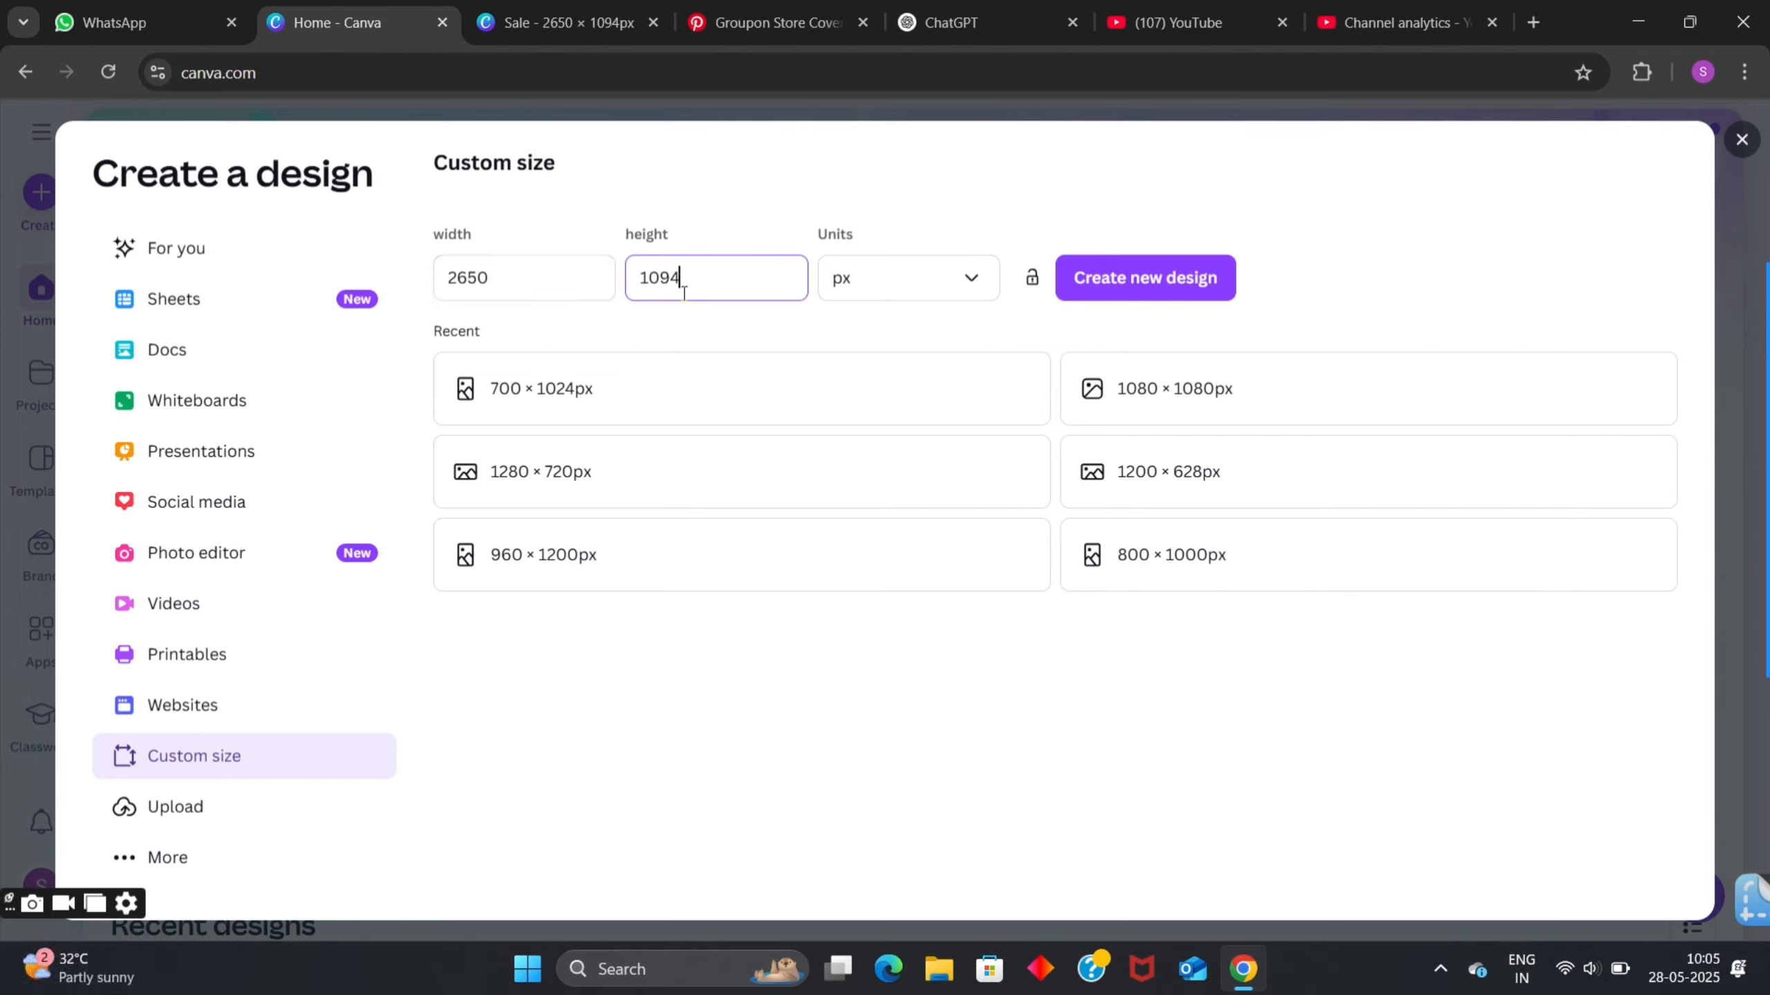
type("1094")
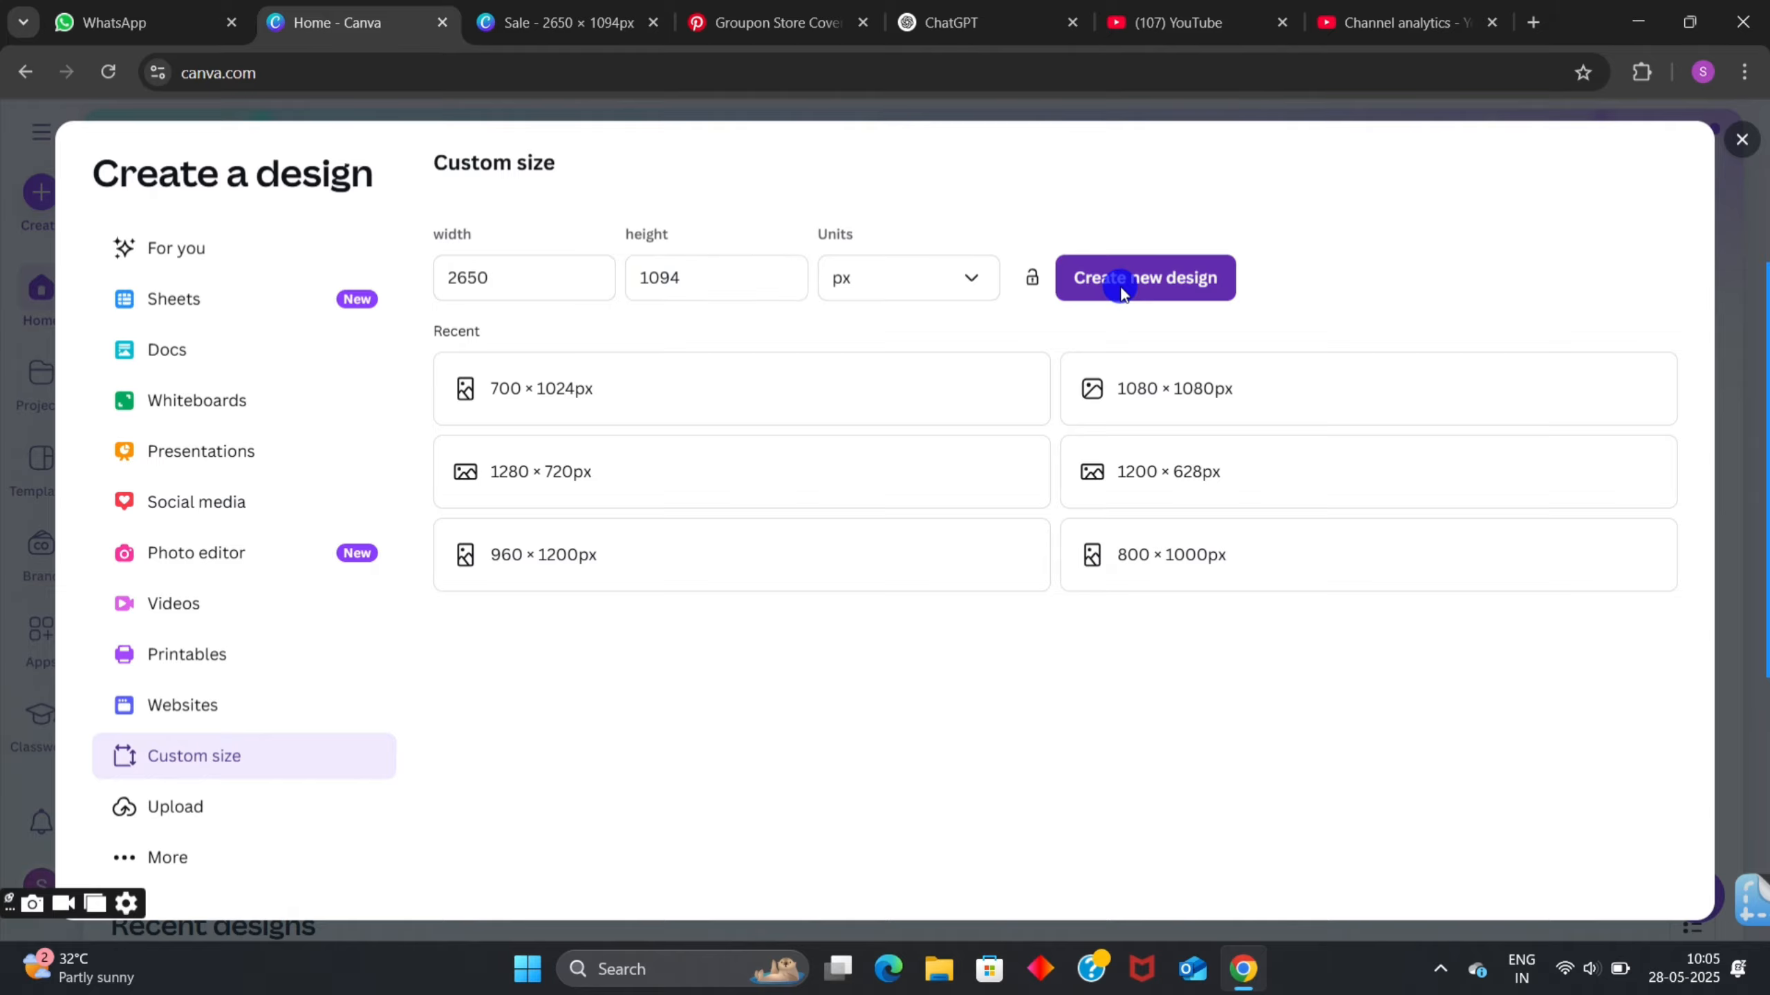
left_click(1119, 277)
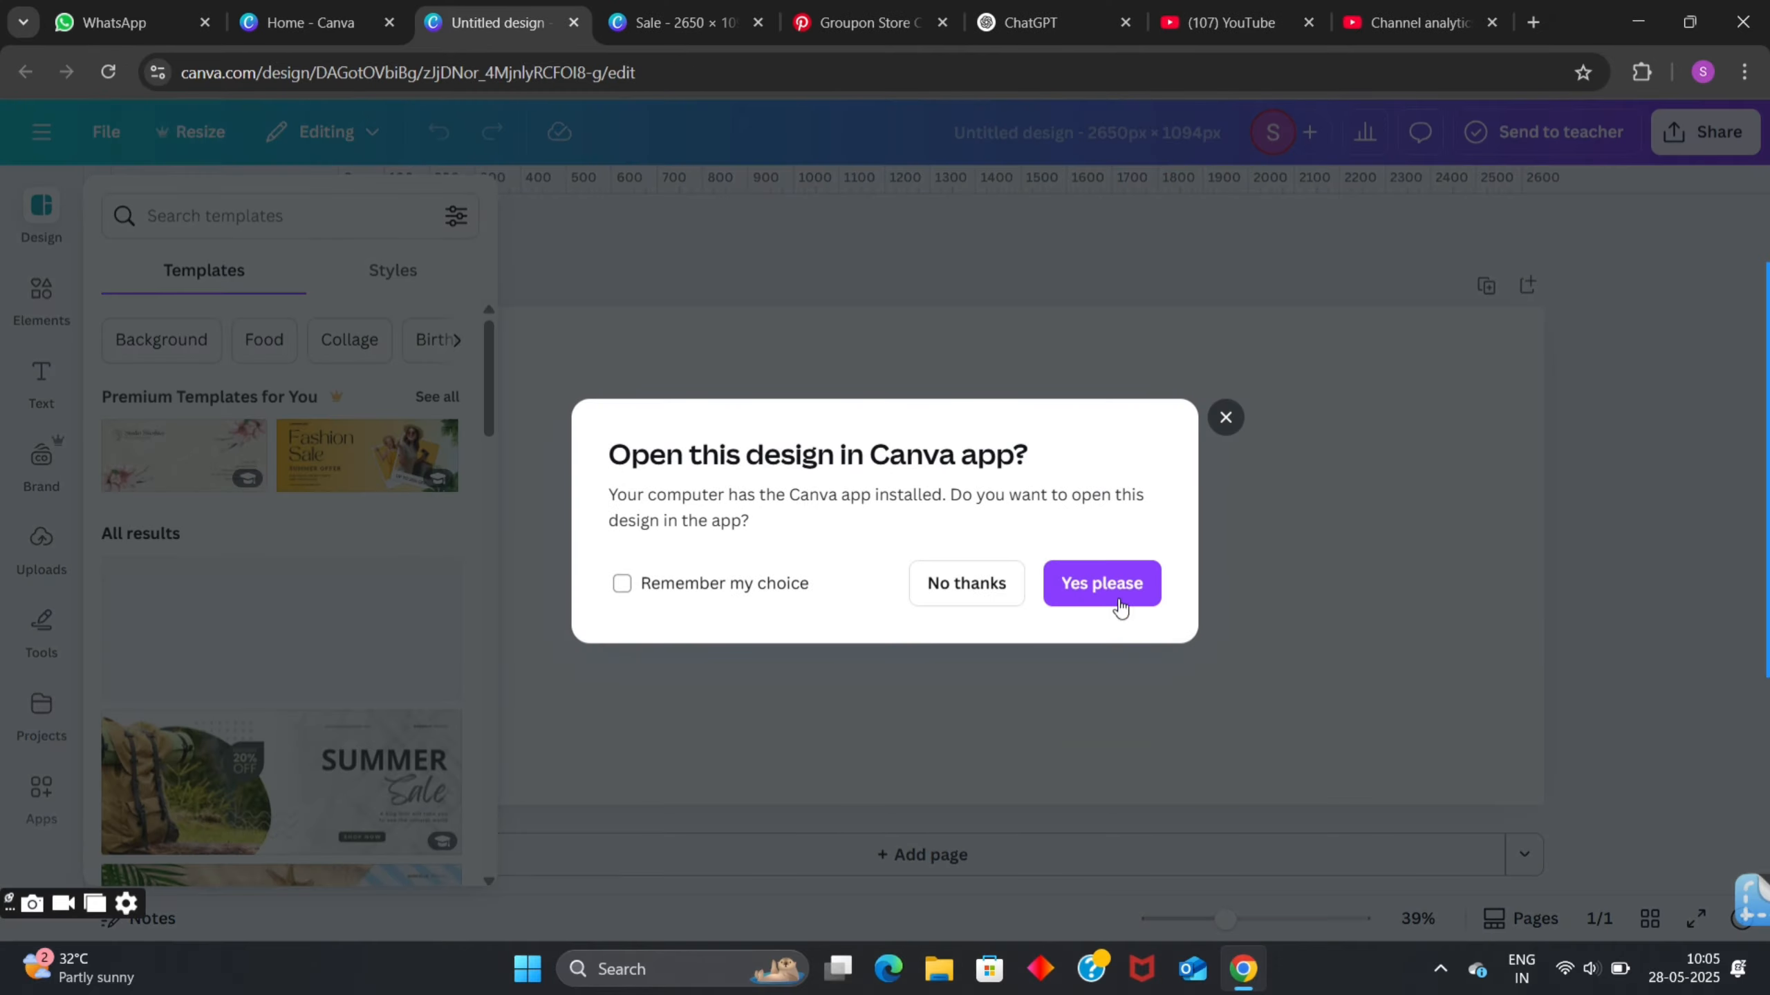
left_click(968, 583)
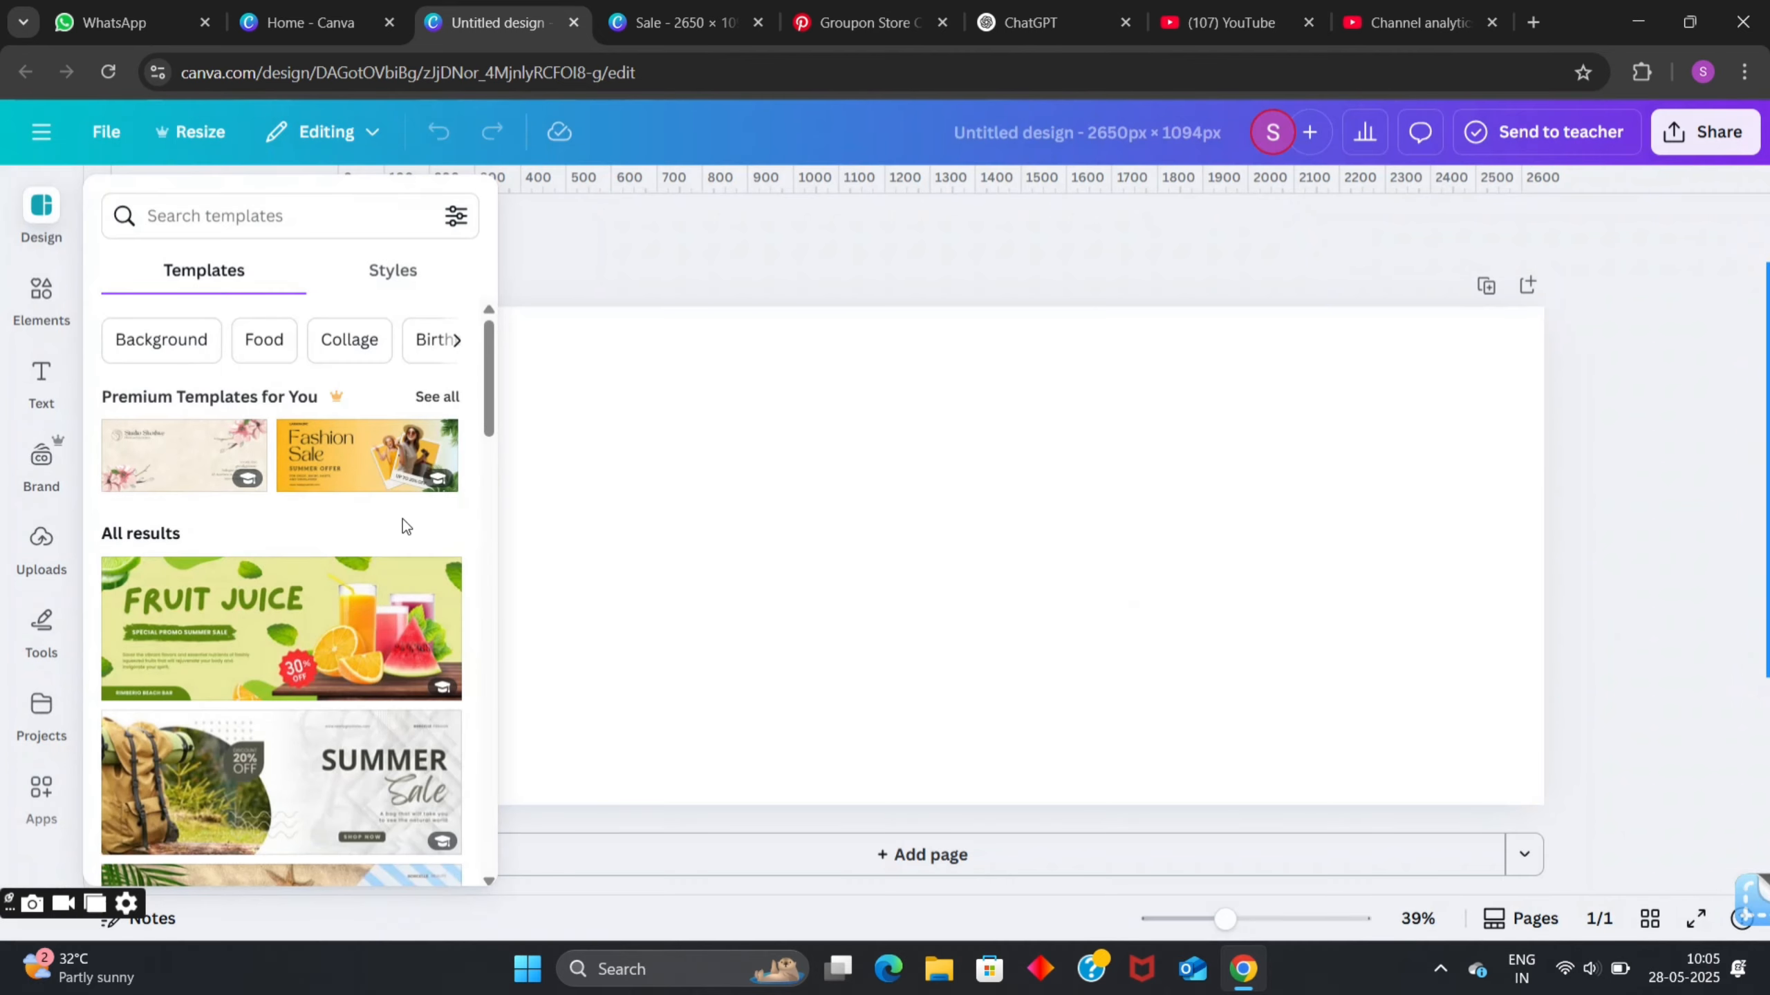
- Search the design templates for "Fashion sale", reusing the recent search
scroll(299, 631, "down", 8)
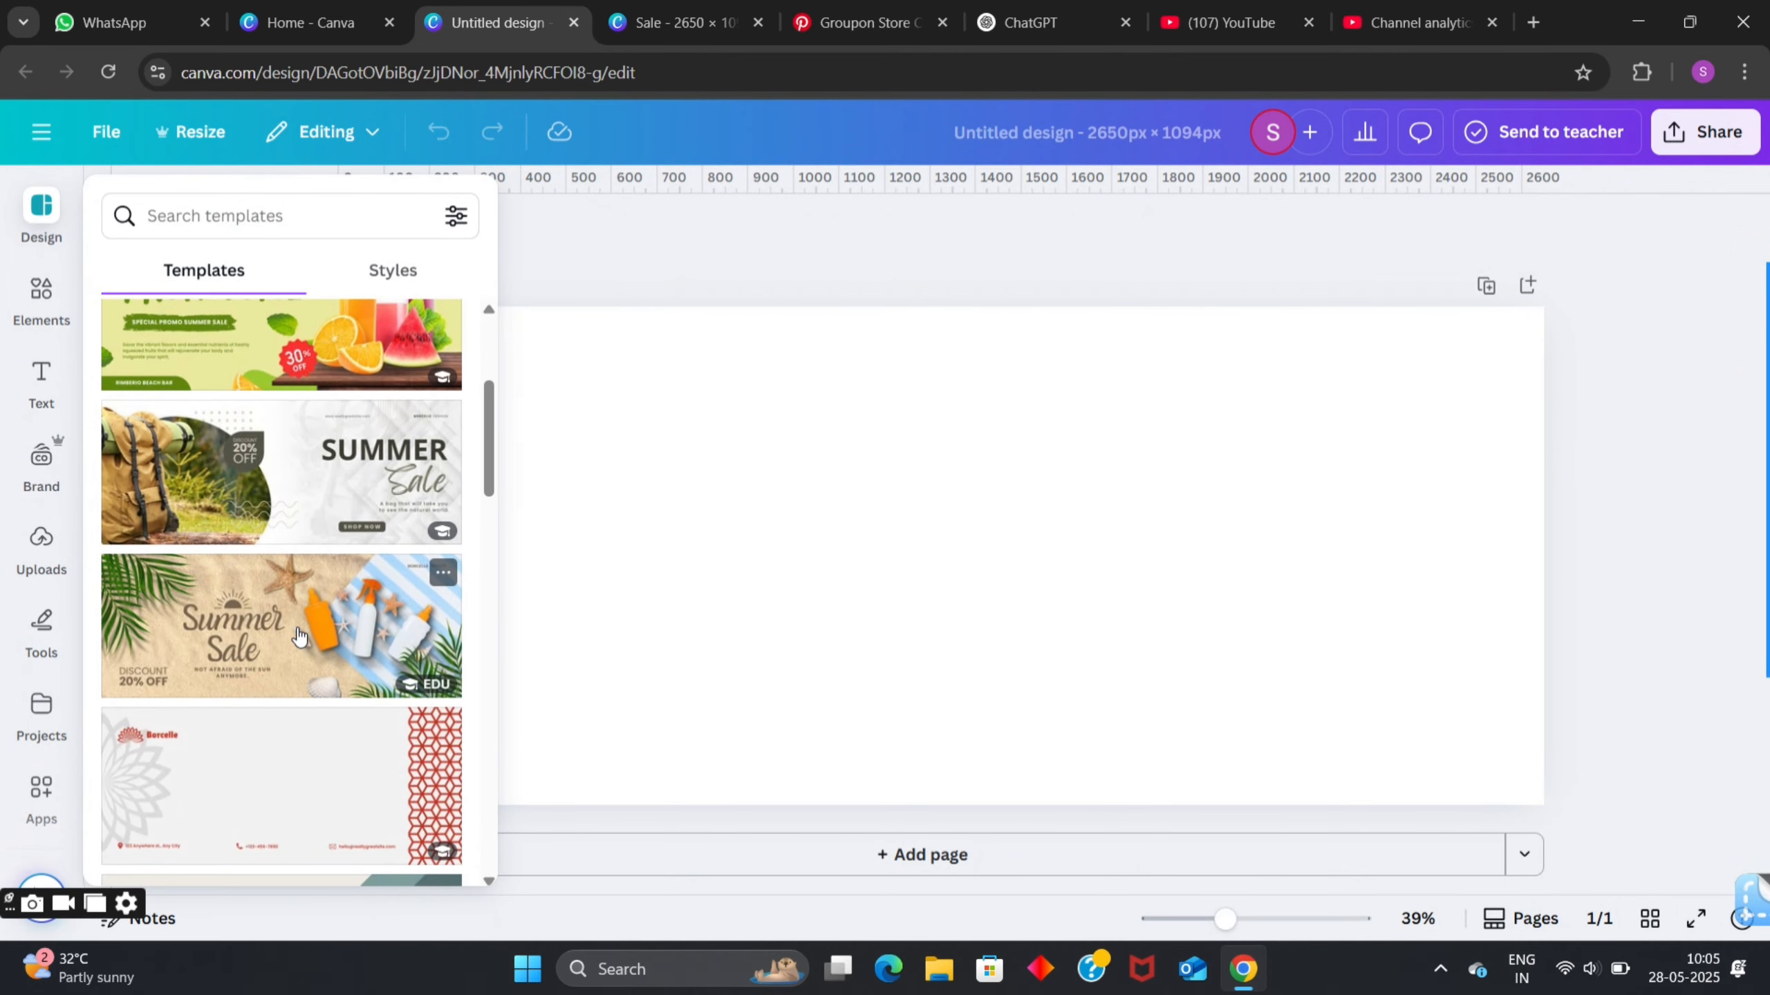
scroll(296, 631, "up", 8)
left_click(209, 215)
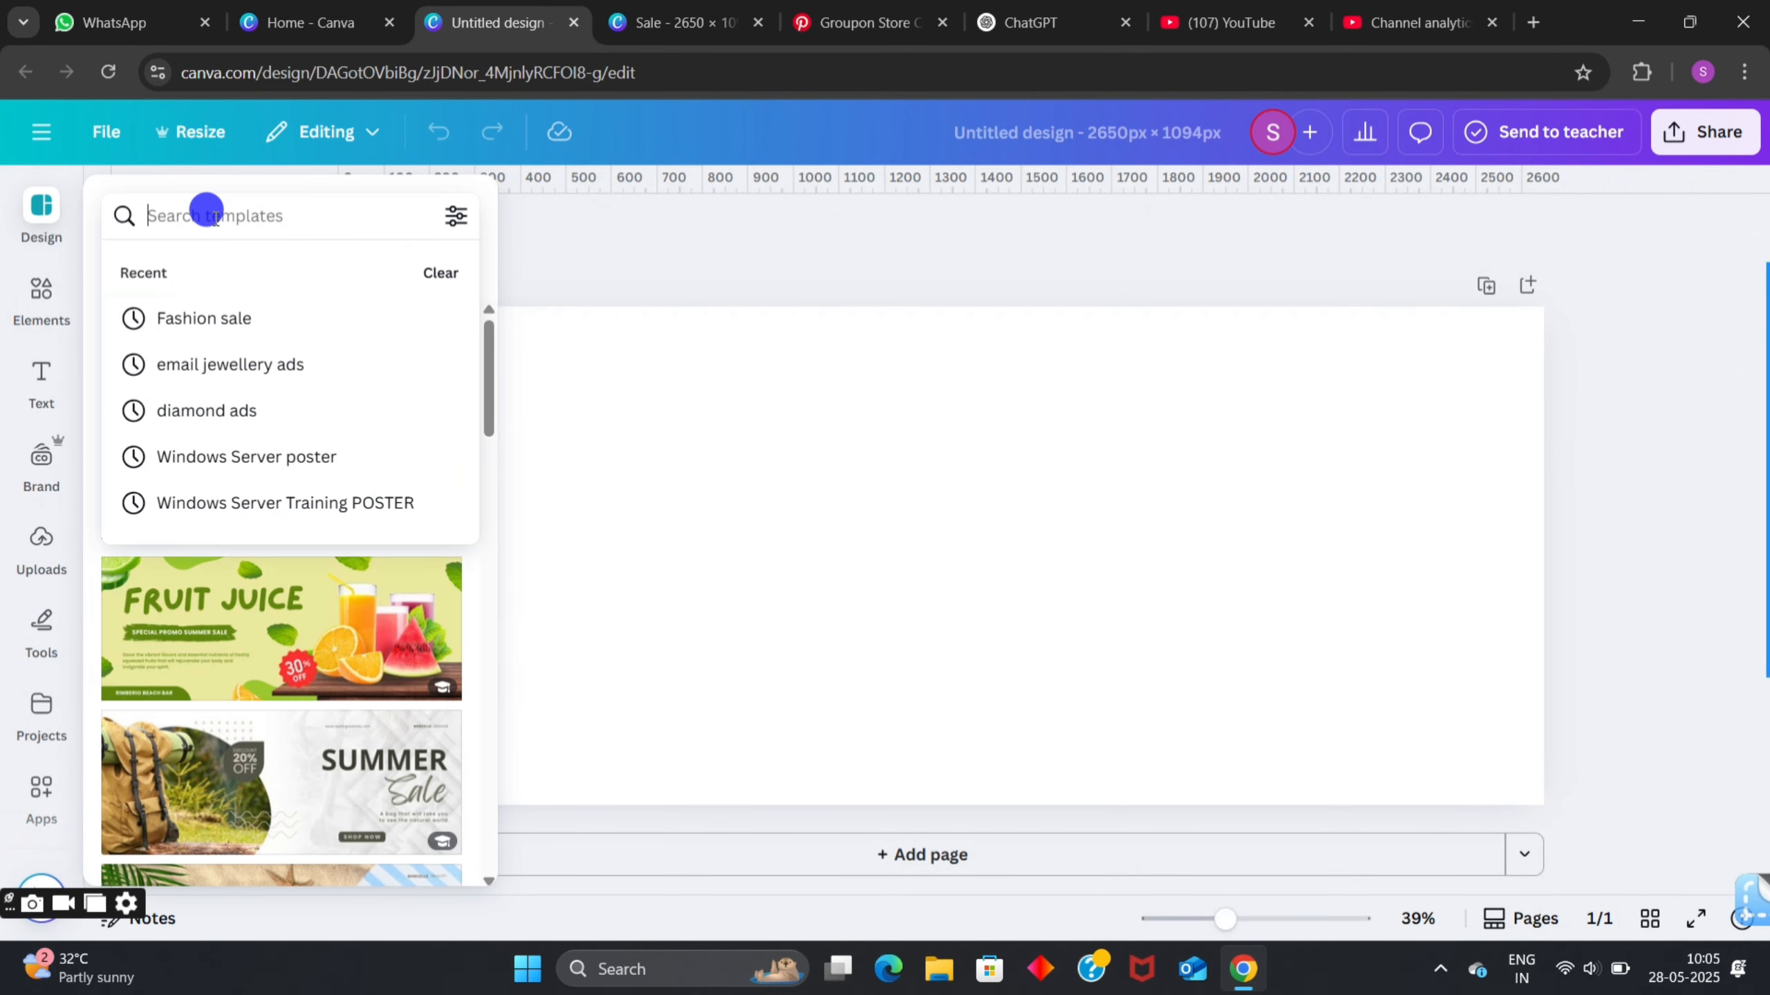
left_click(213, 312)
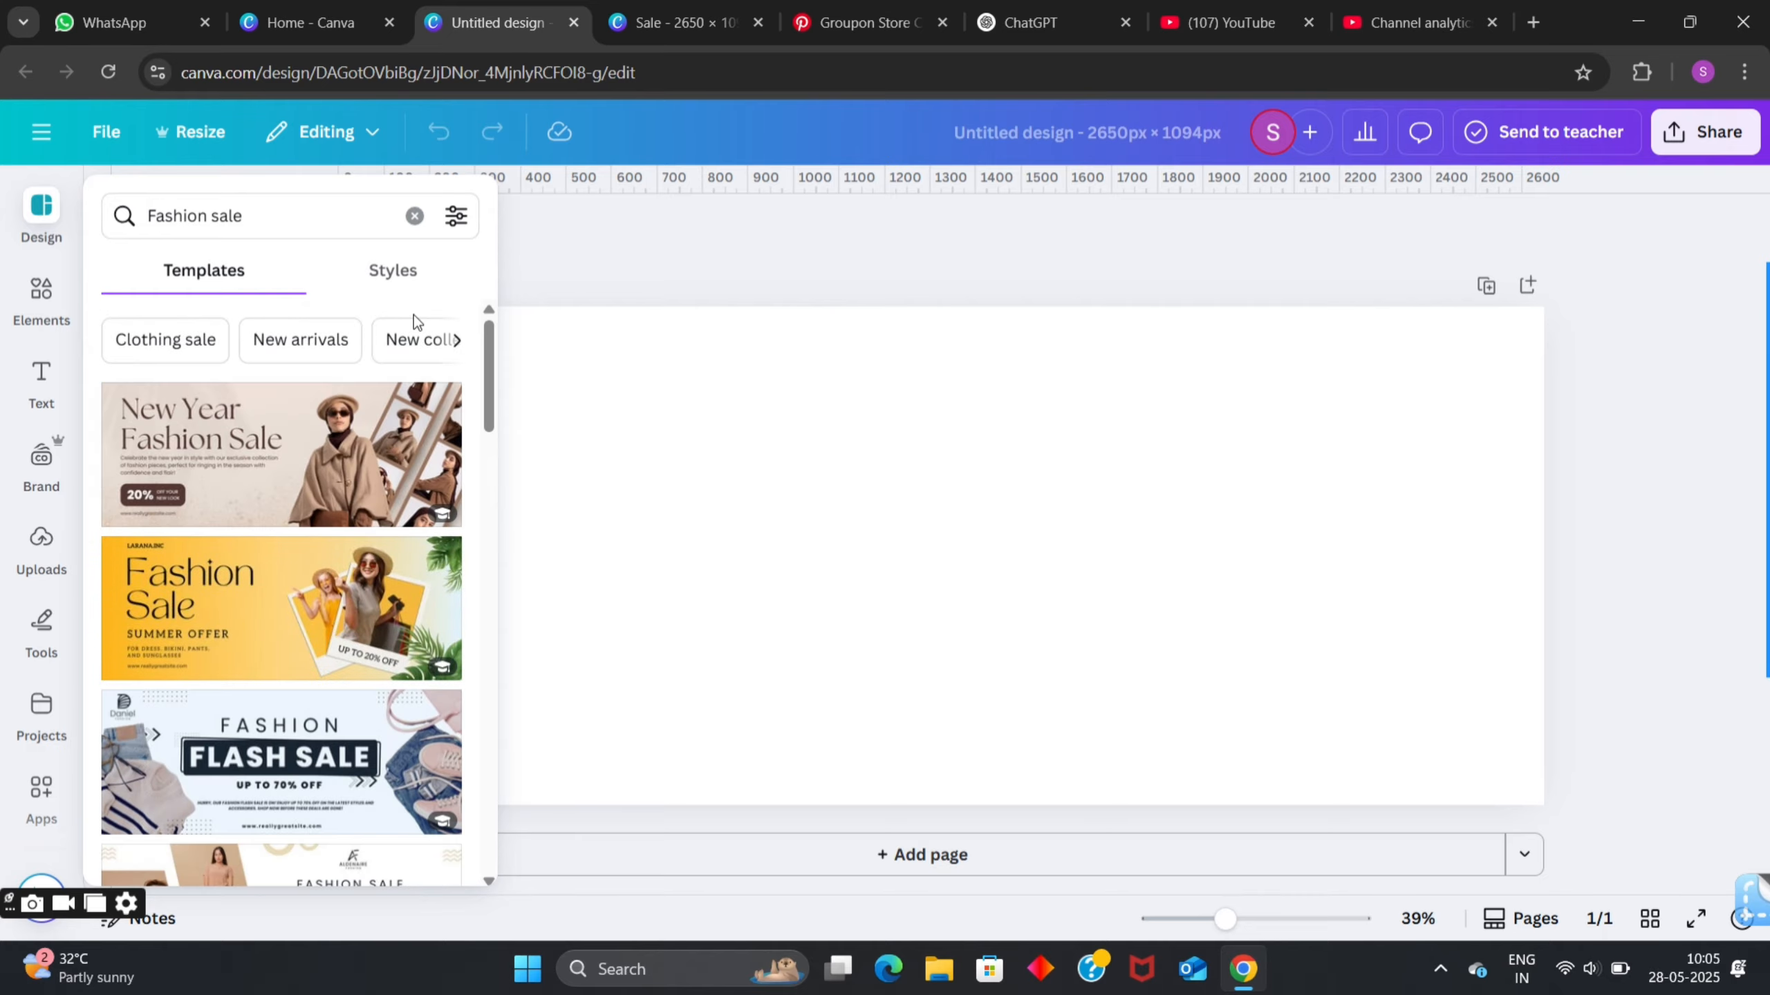
- Browse the fashion sale templates to compare banner layouts and styles, returning to the start of the results
scroll(222, 647, "down", 10)
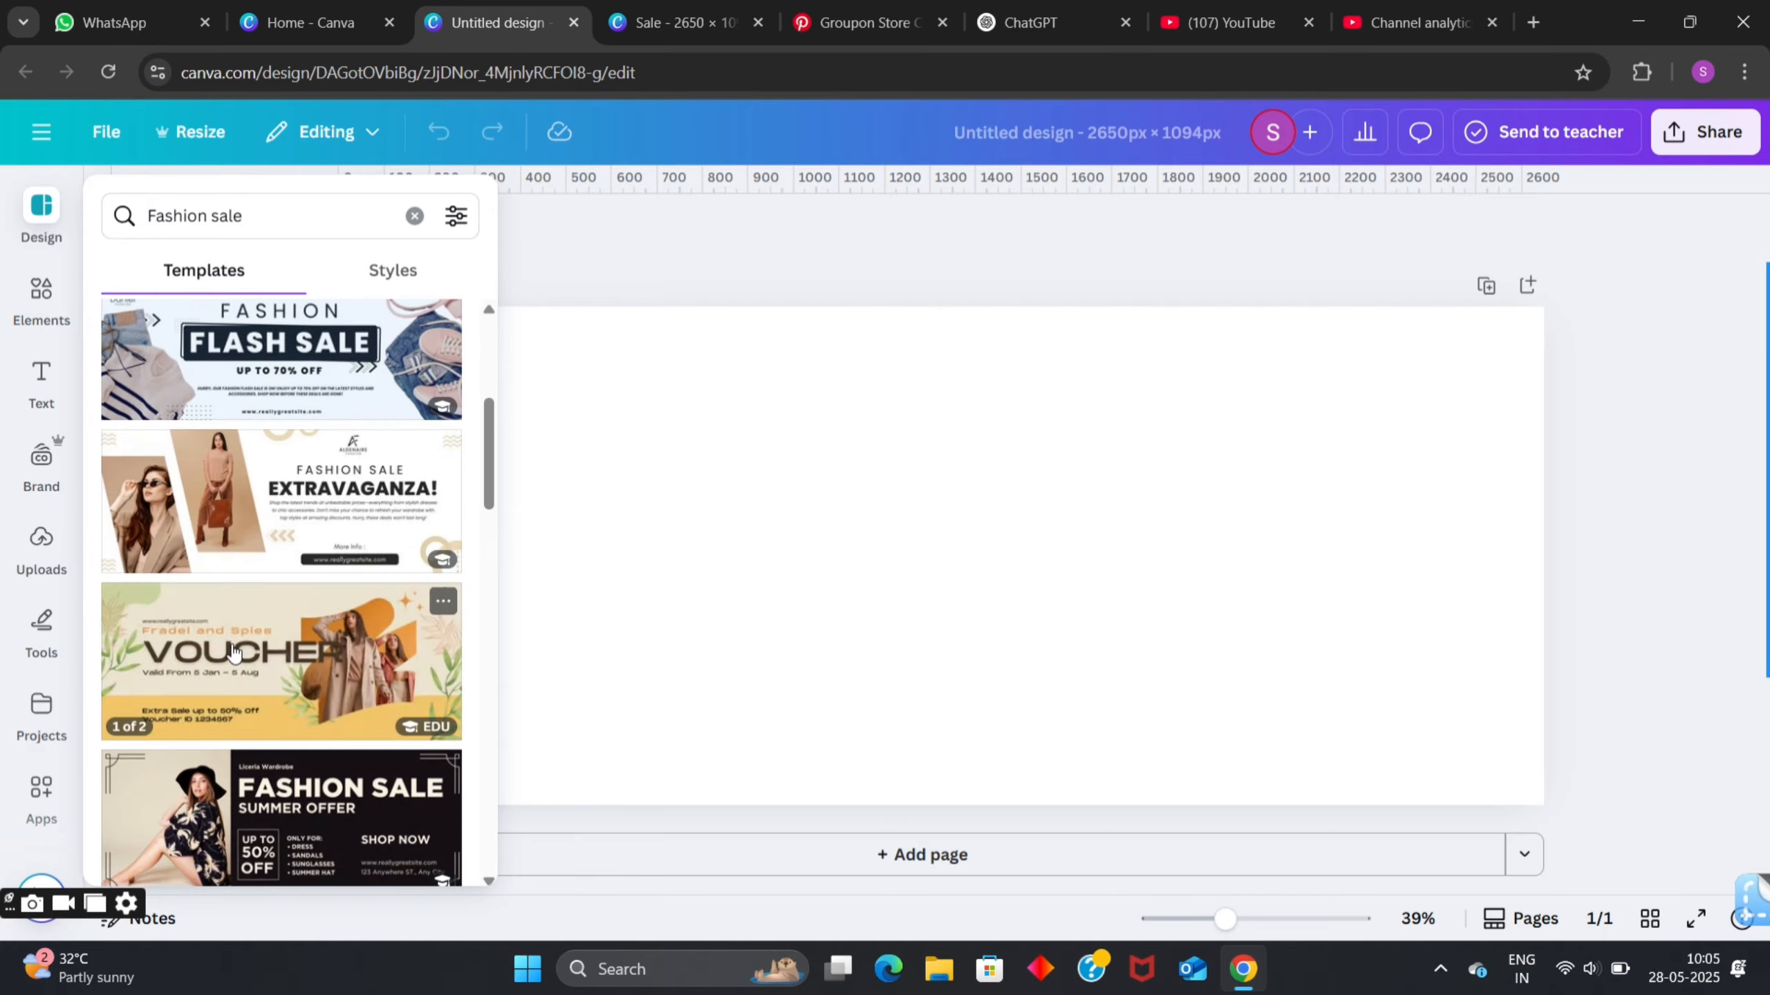
scroll(233, 652, "up", 5)
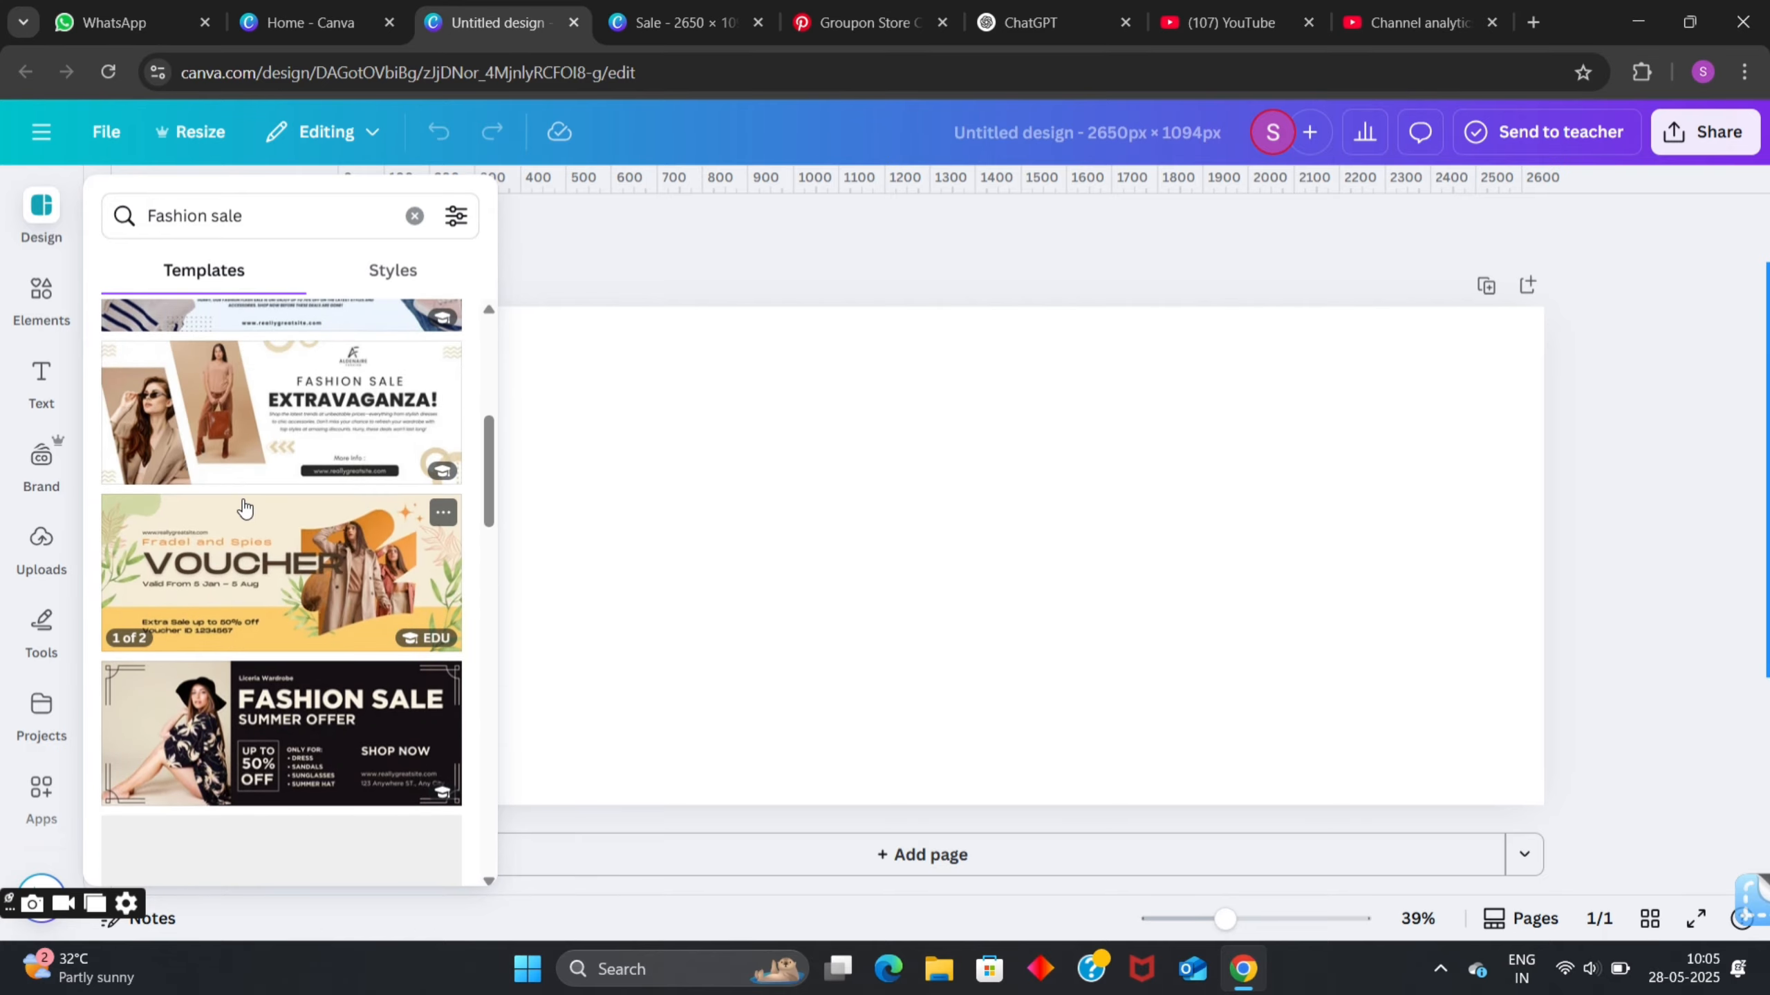
scroll(244, 508, "down", 10)
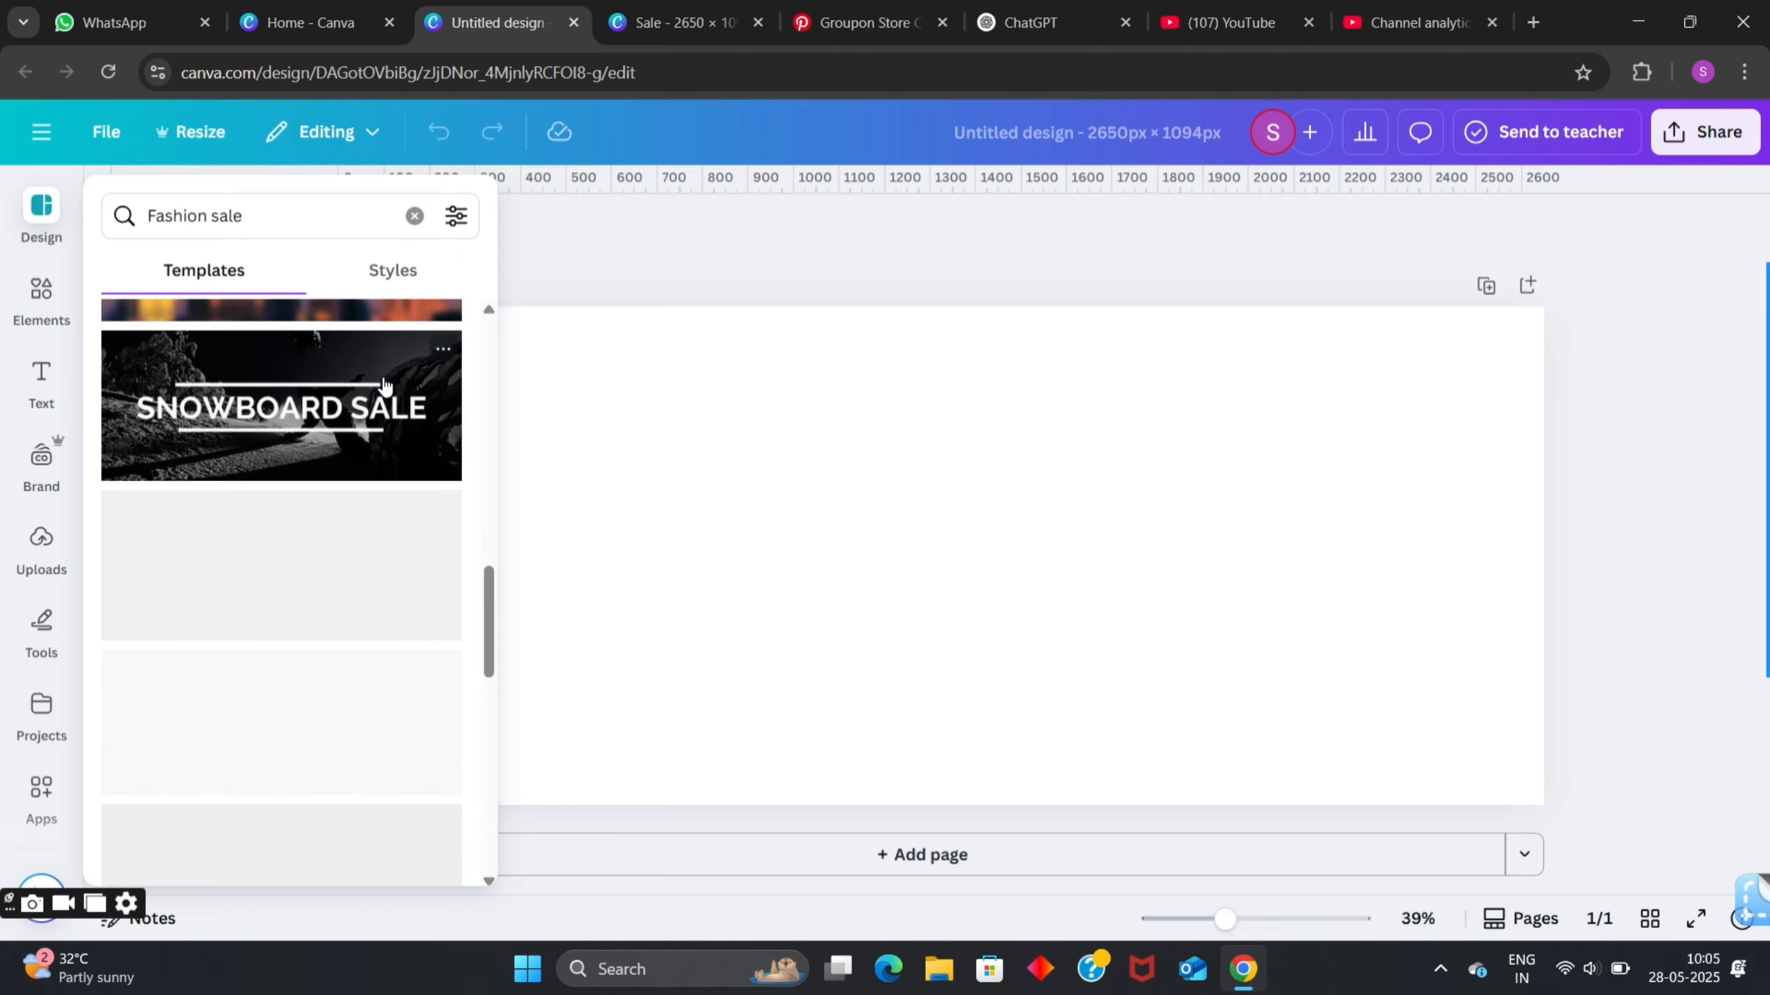
scroll(390, 488, "down", 5)
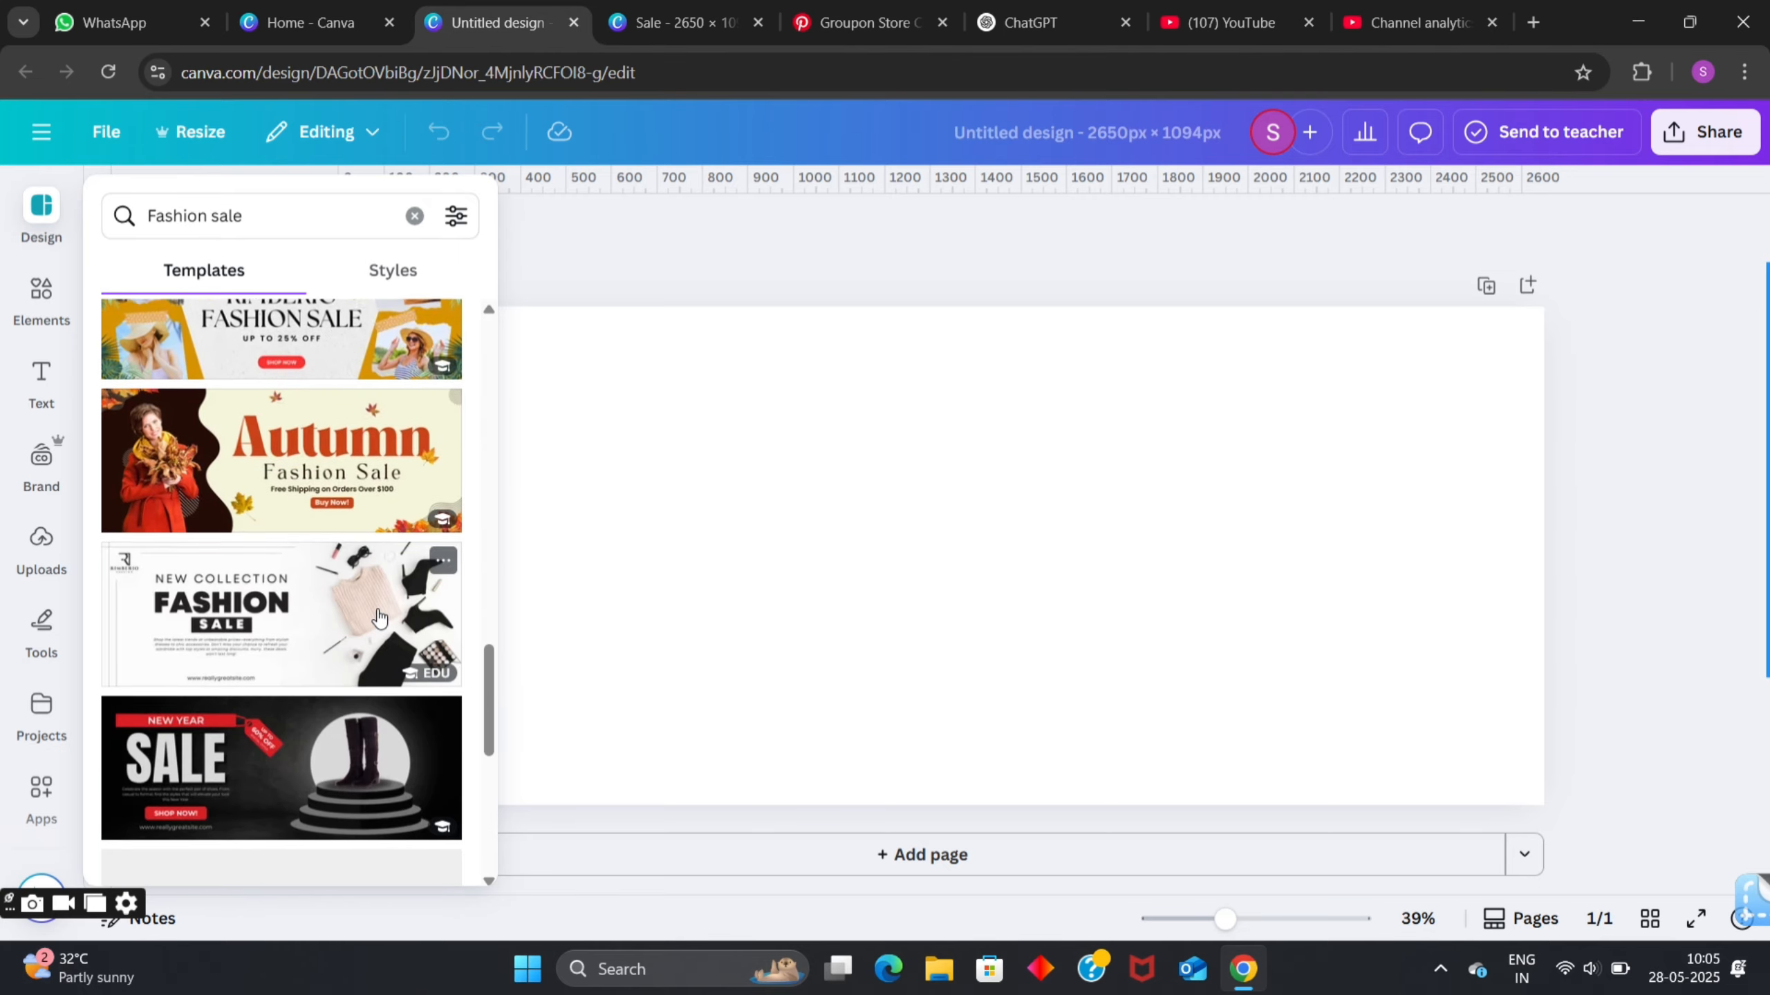
scroll(370, 599, "down", 5)
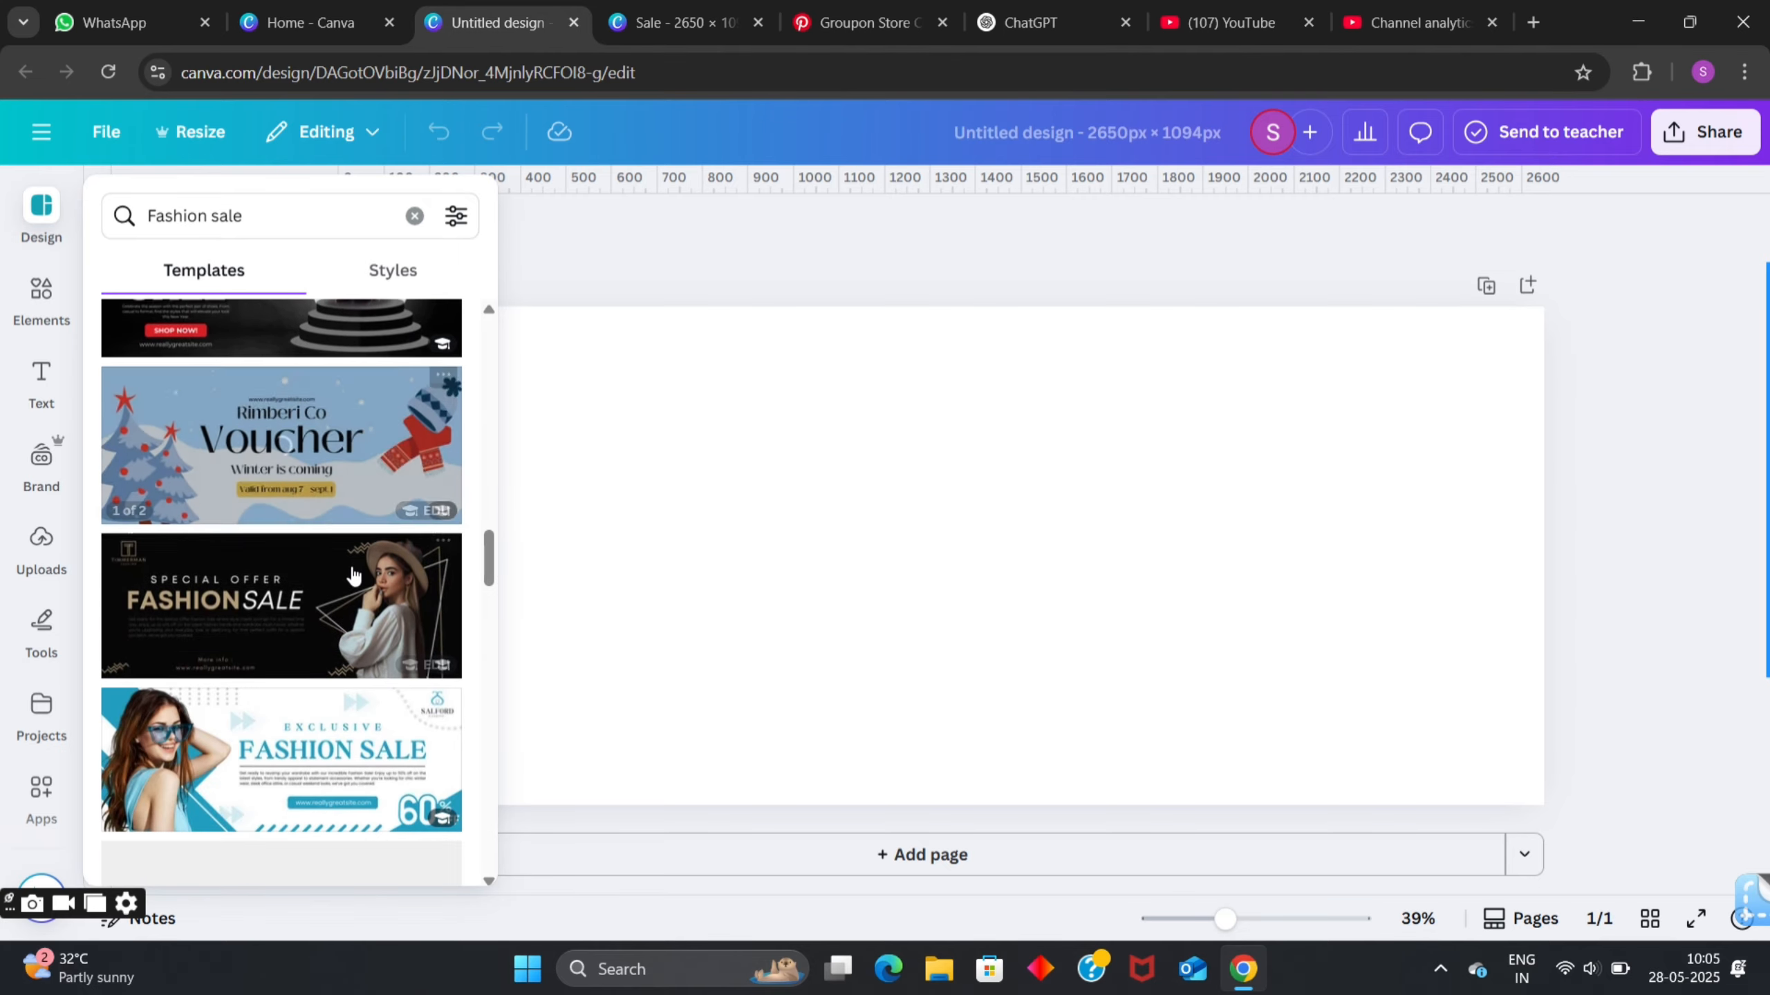
scroll(348, 571, "down", 5)
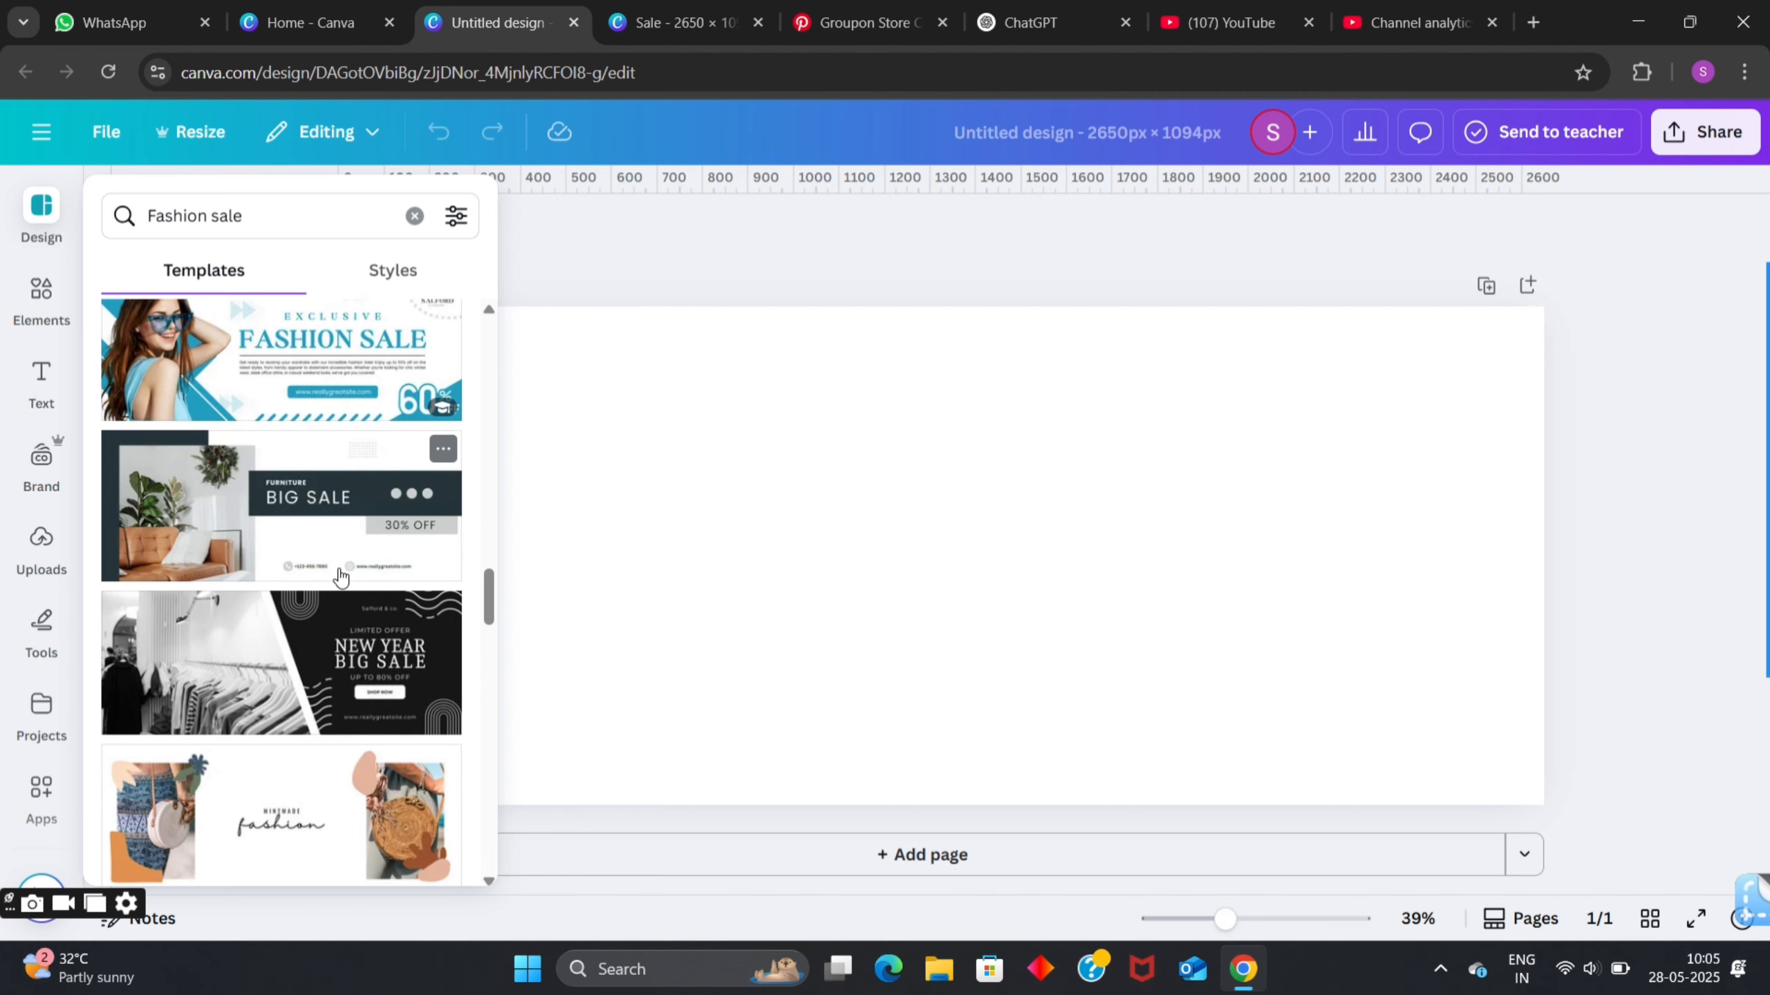
scroll(341, 577, "down", 5)
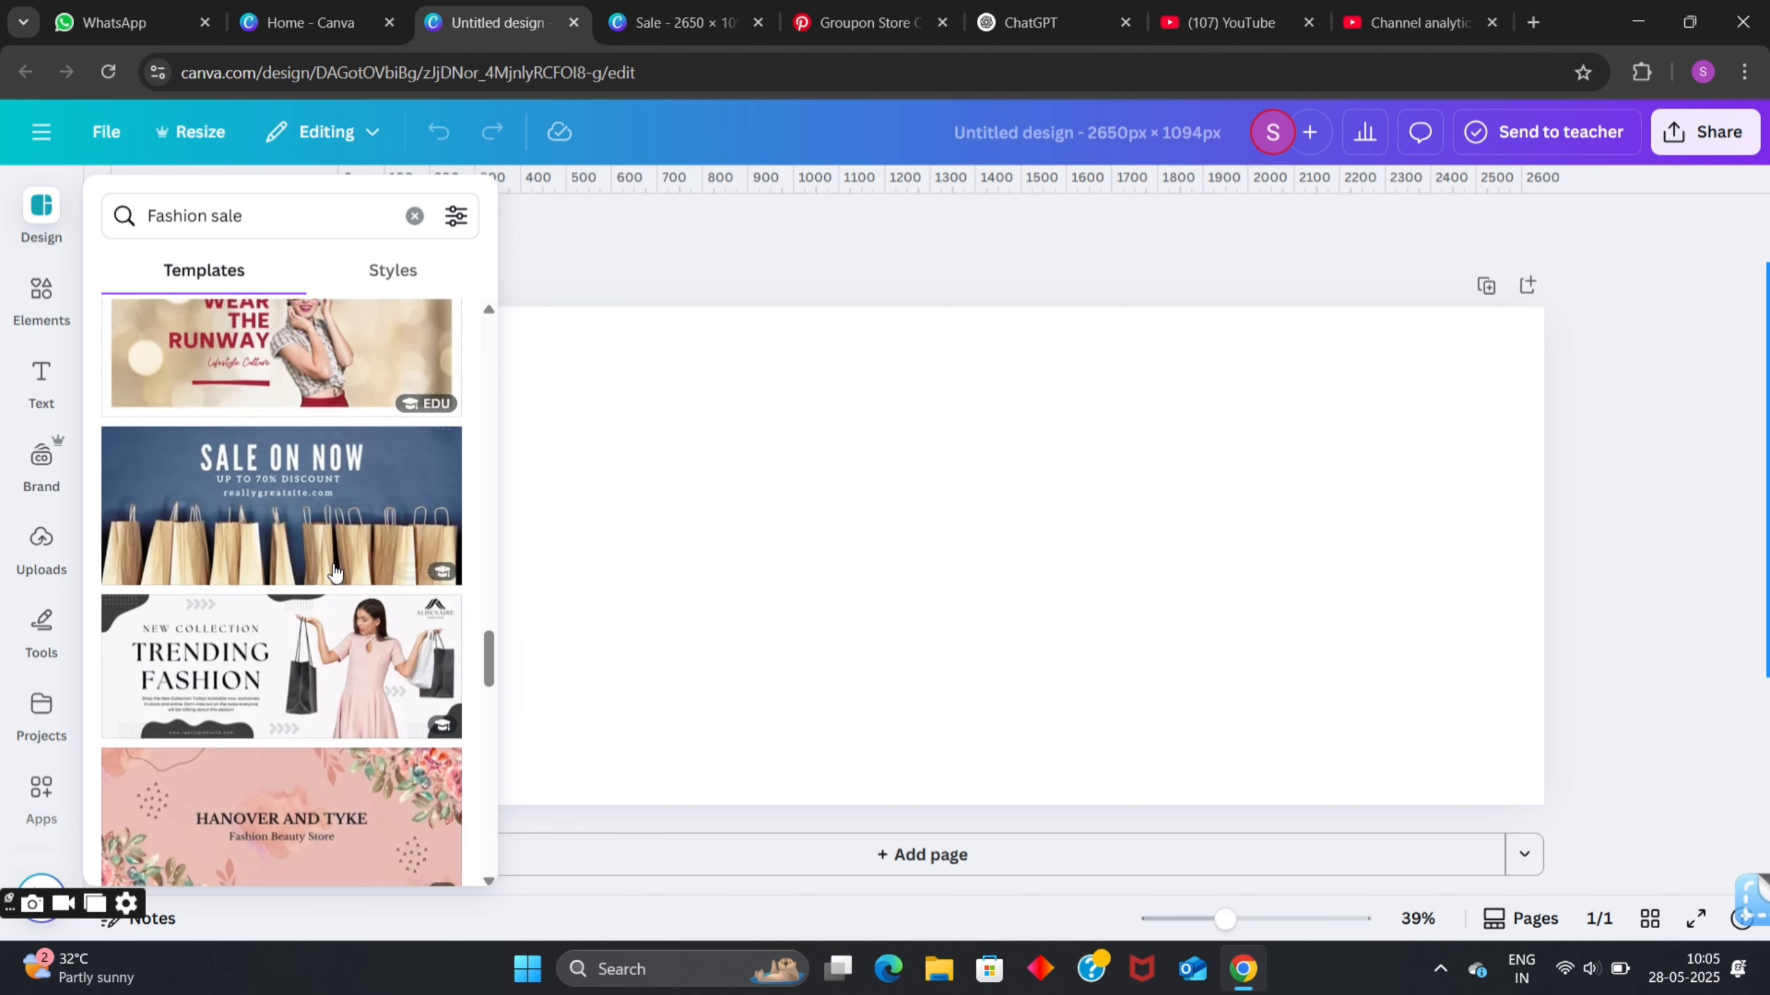
scroll(335, 571, "down", 4)
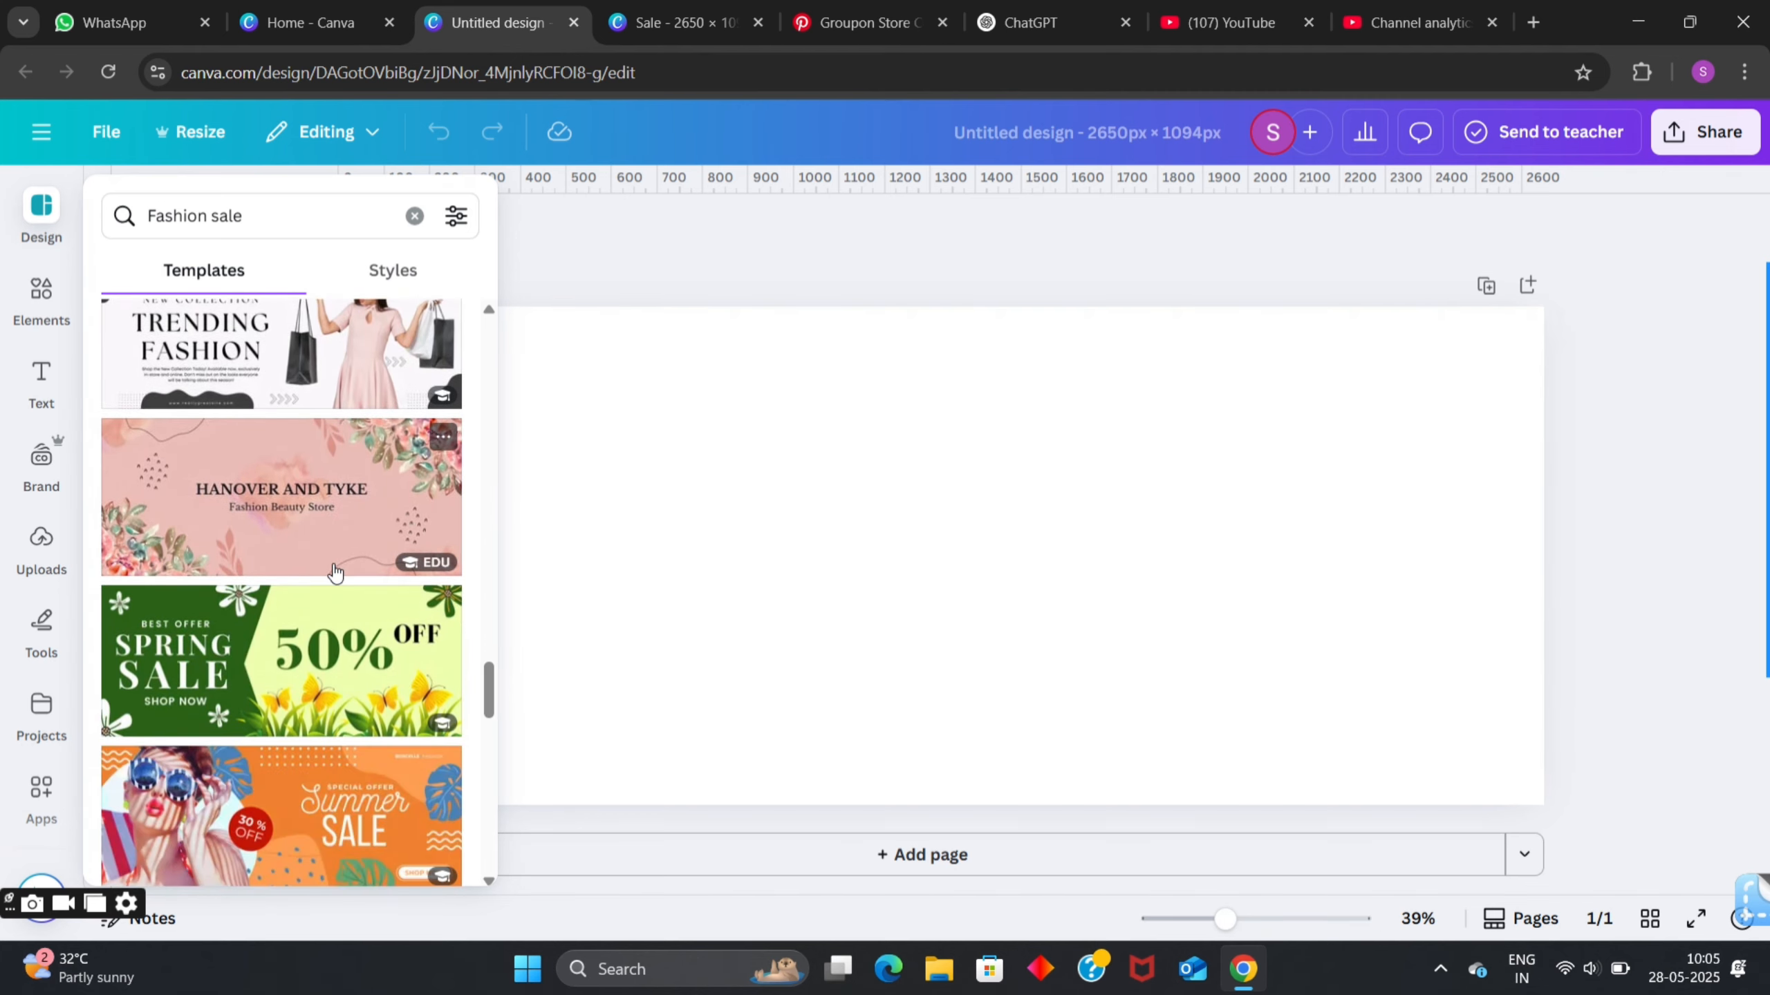
scroll(335, 572, "down", 4)
scroll(334, 568, "down", 3)
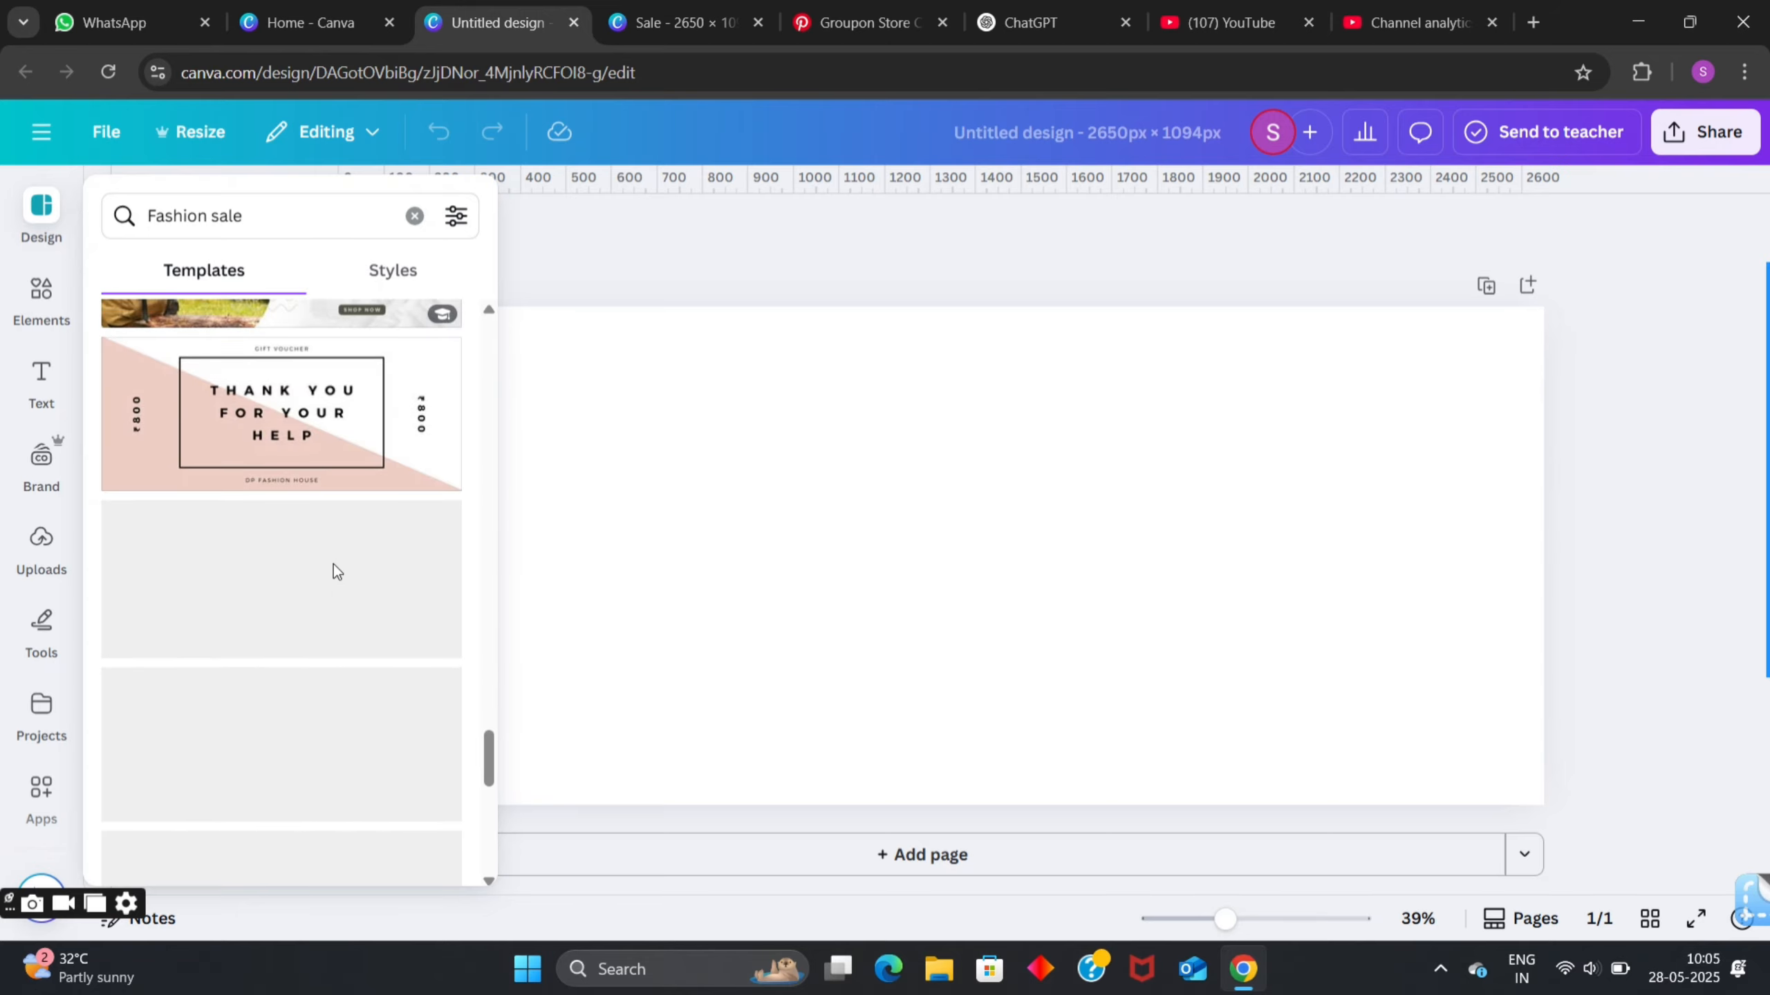
scroll(333, 564, "up", 15)
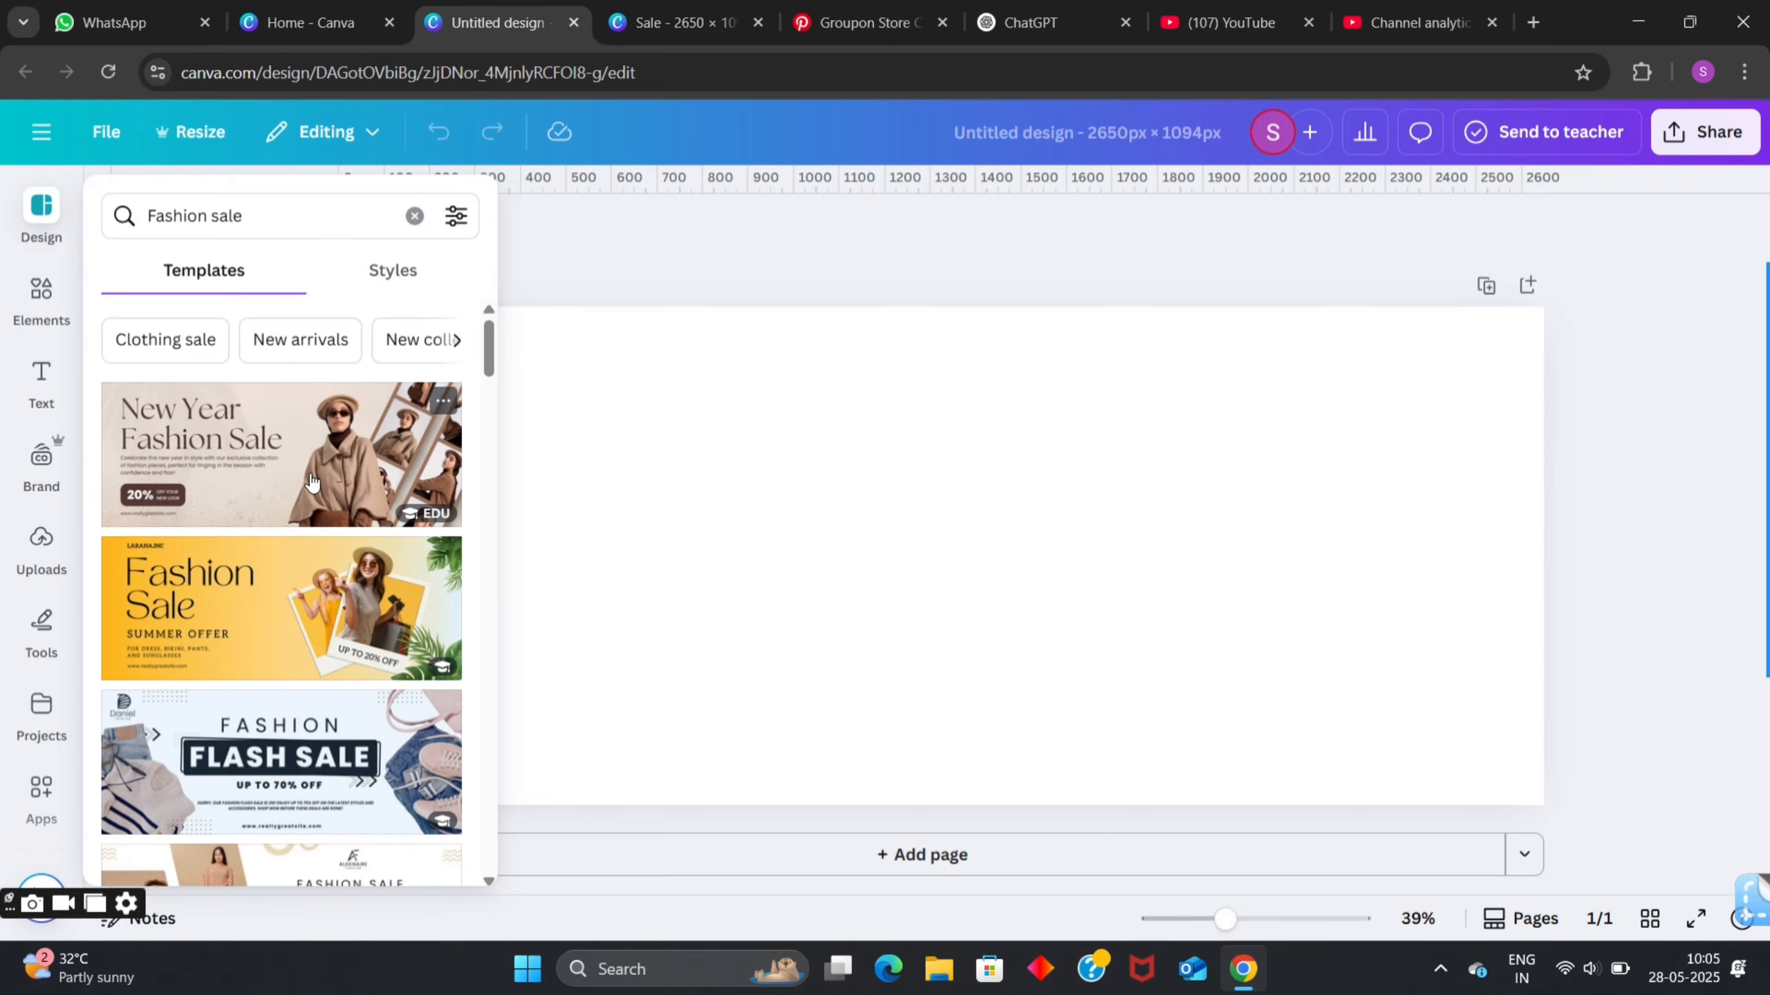
- Apply the Brown Minimalist Simple New Year Fashion Sale Banner template to the blank first page
left_click(232, 498)
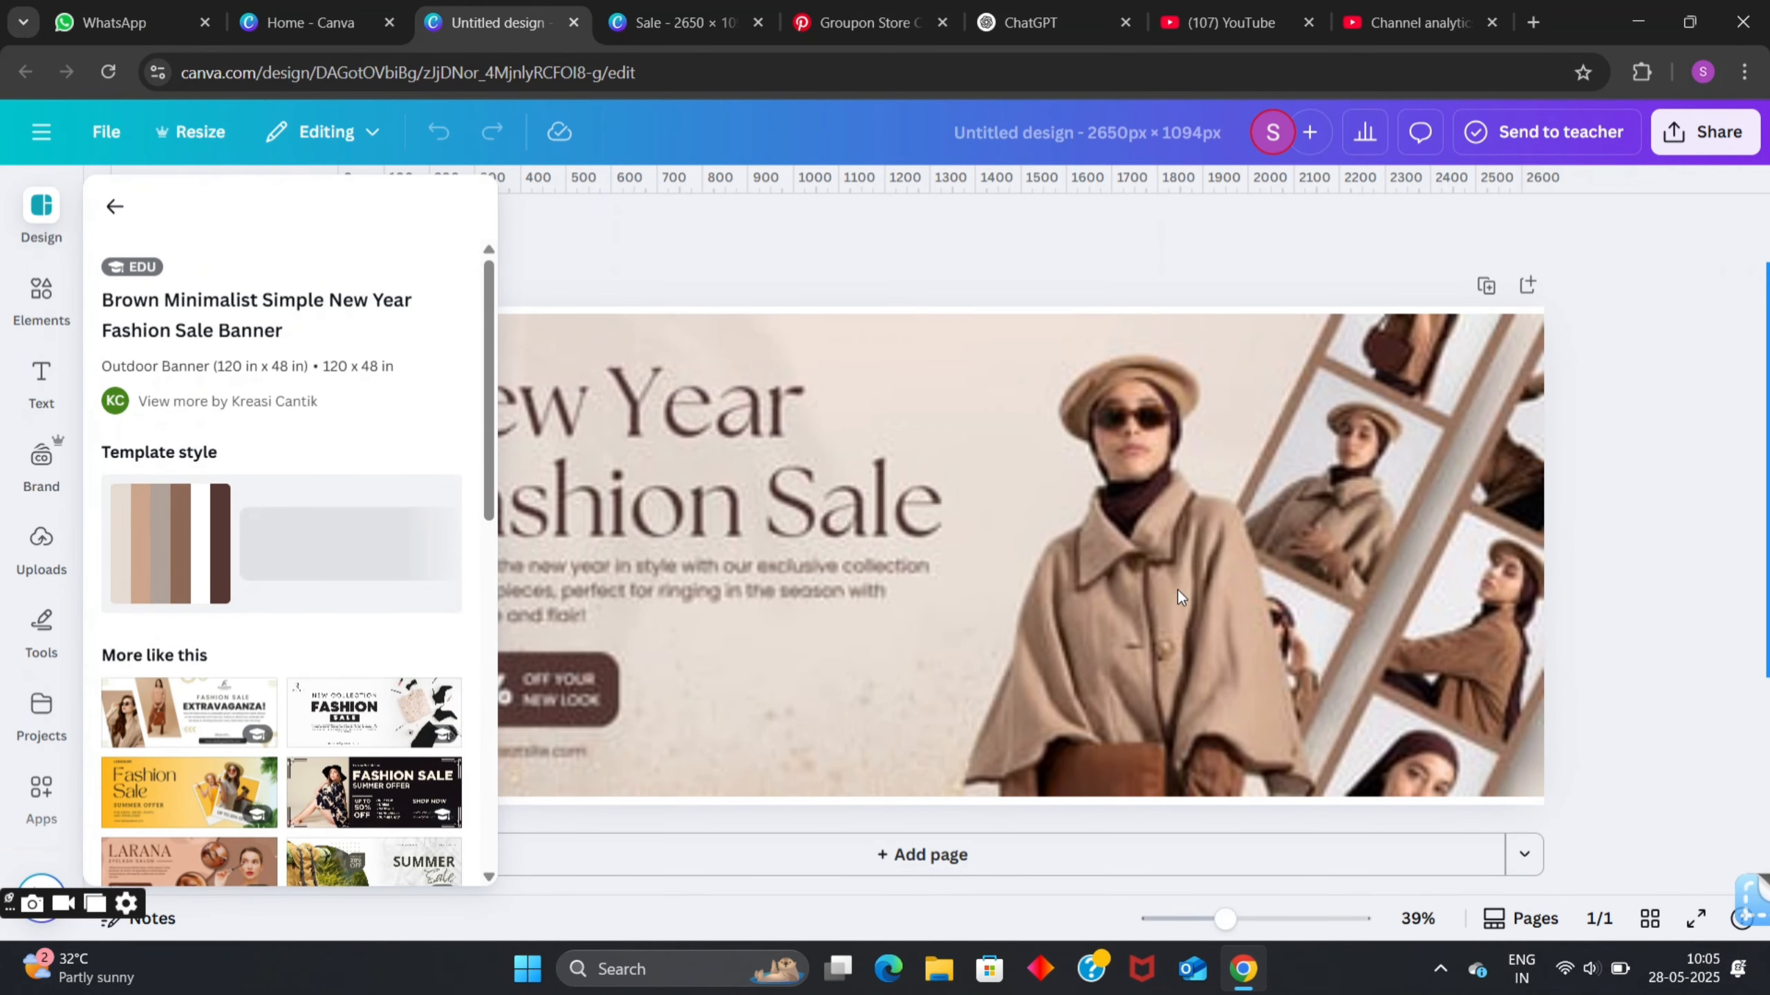
scroll(1410, 596, "down", 1)
scroll(1410, 596, "up", 1)
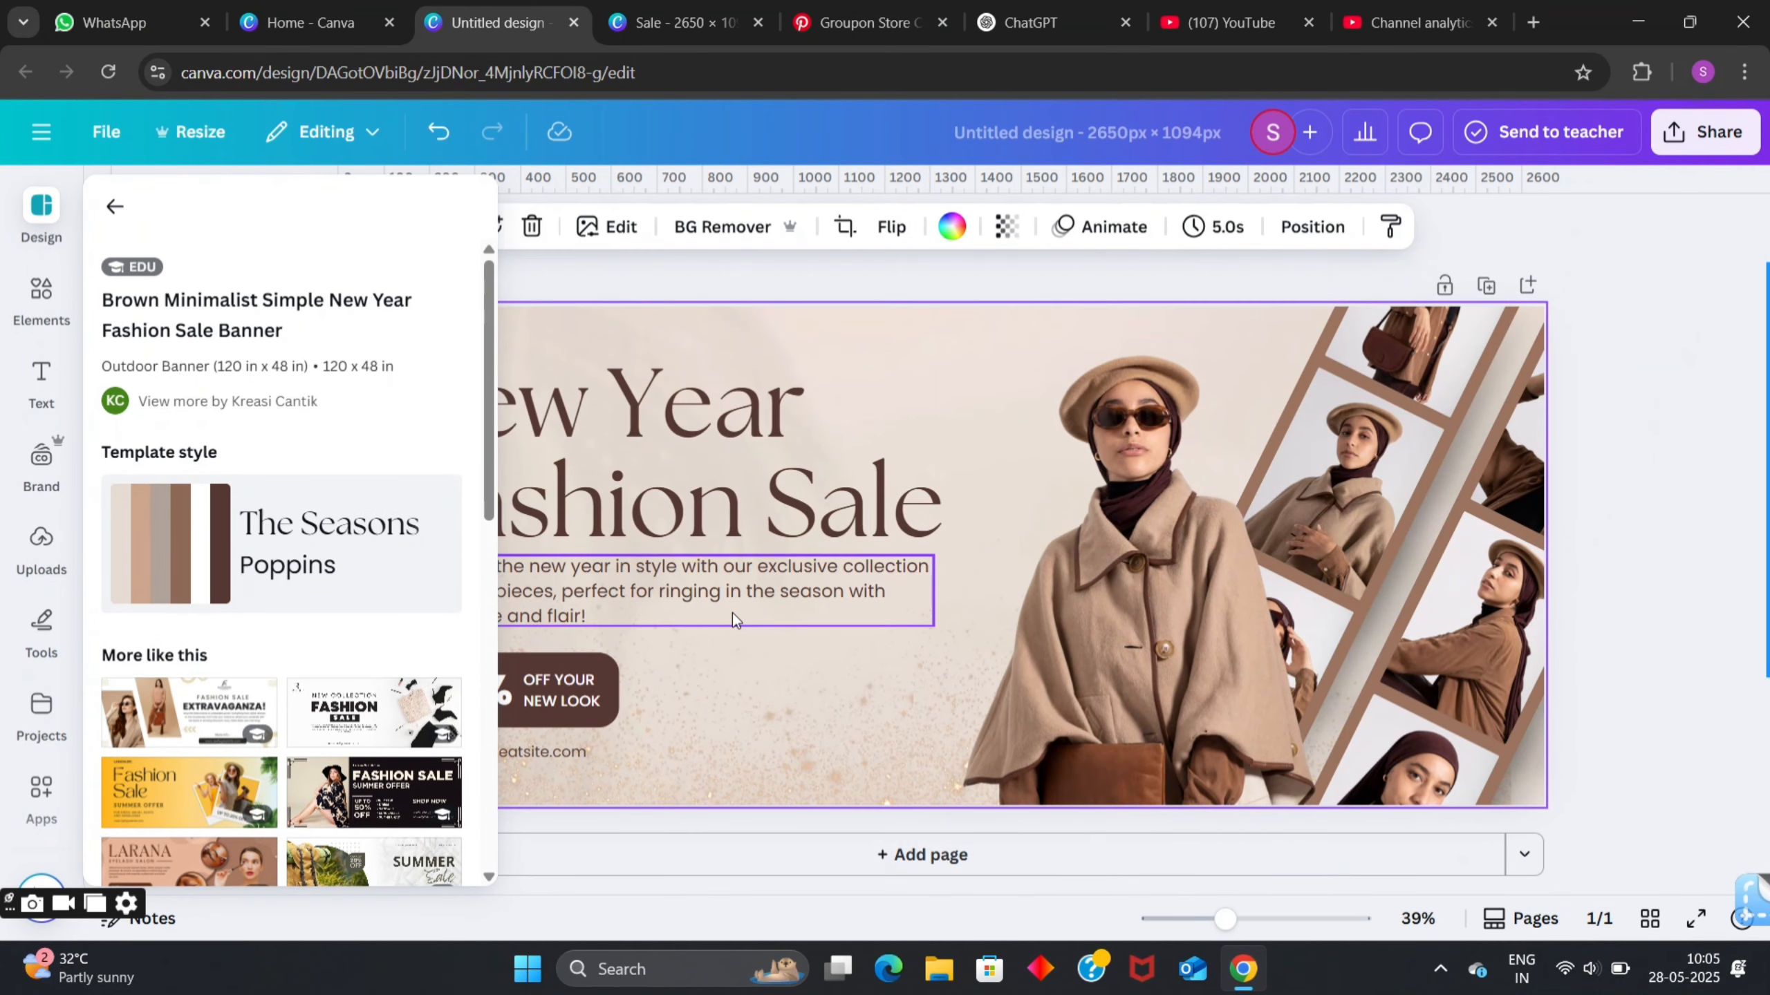
- Add a second page and apply the blue and white Exclusive Fashion Sale template with 60% off from the similar designs
left_click(770, 852)
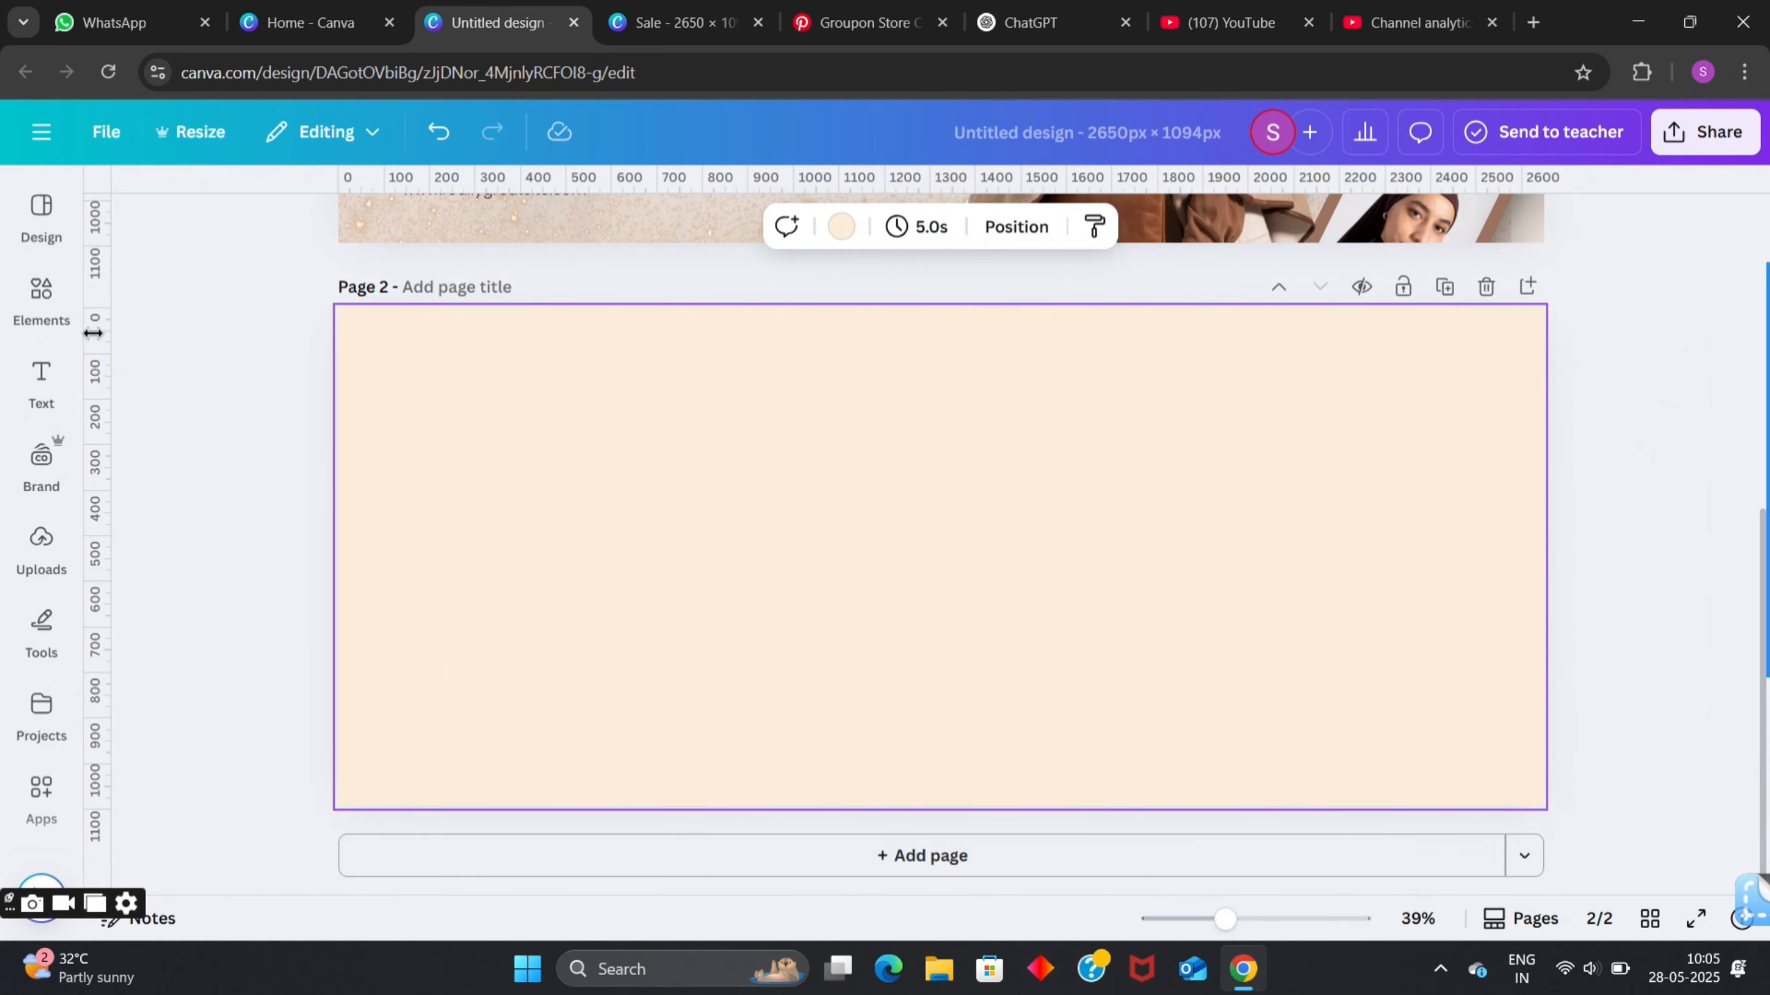
mouse_move(43, 240)
scroll(372, 562, "down", 4)
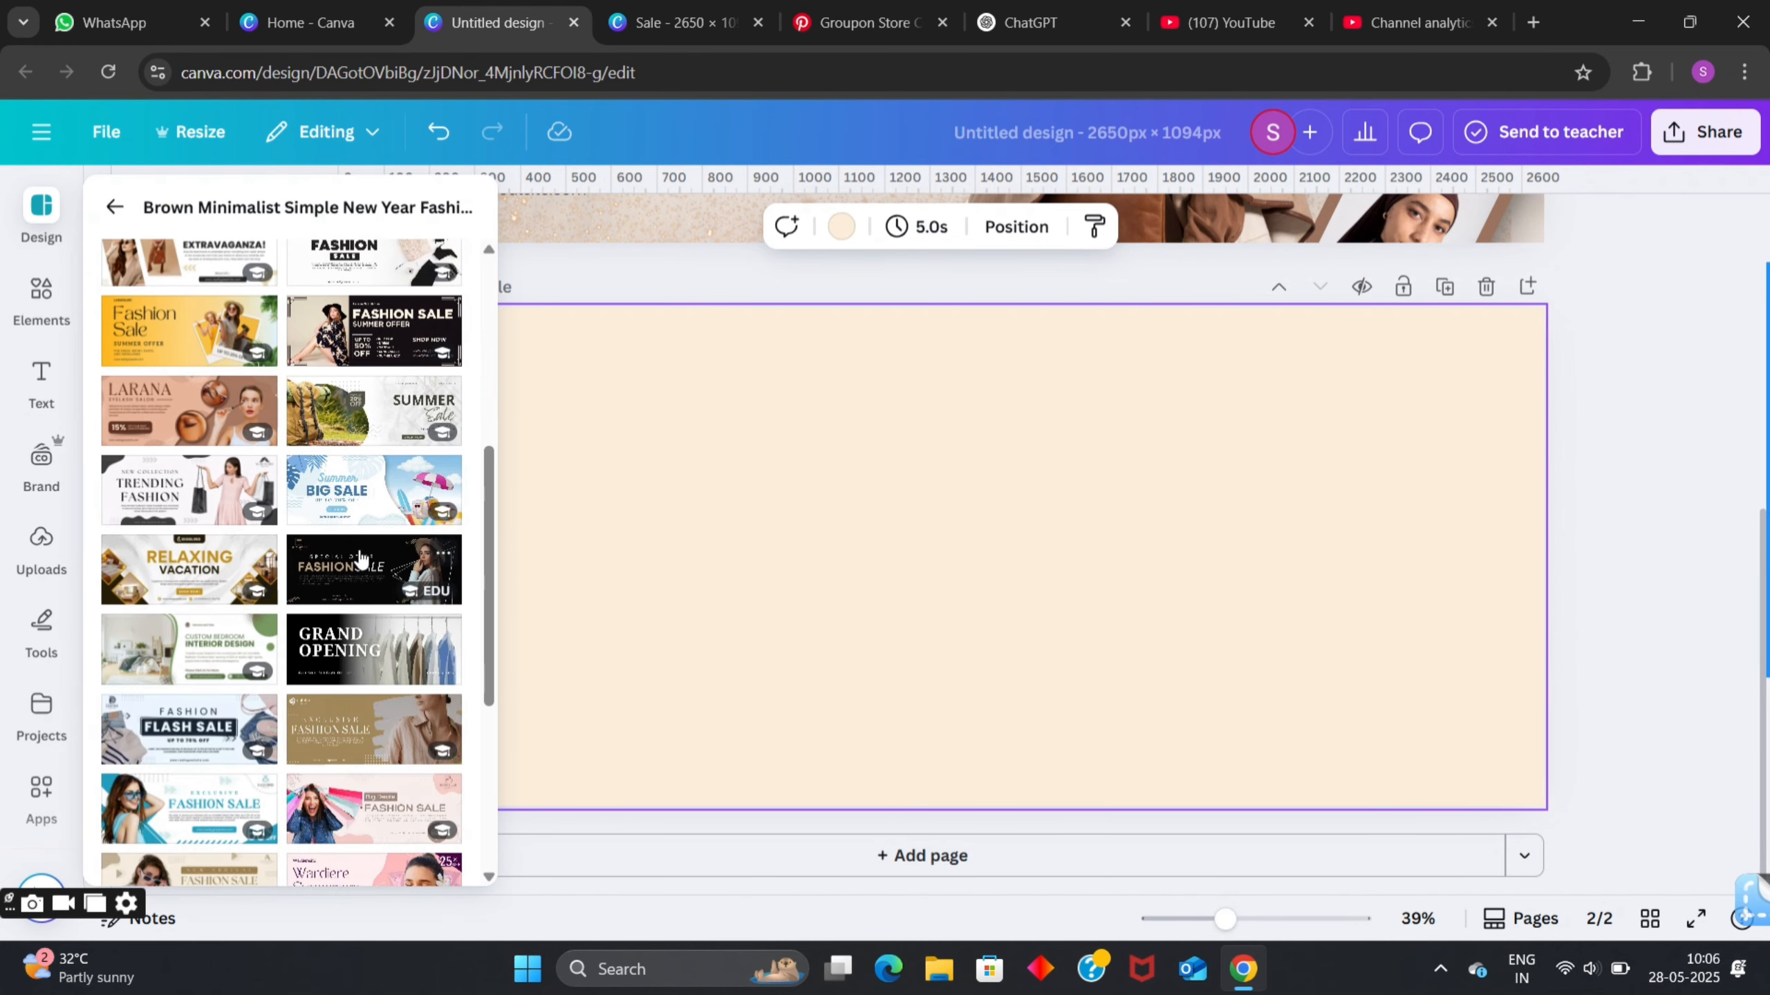
scroll(360, 557, "down", 5)
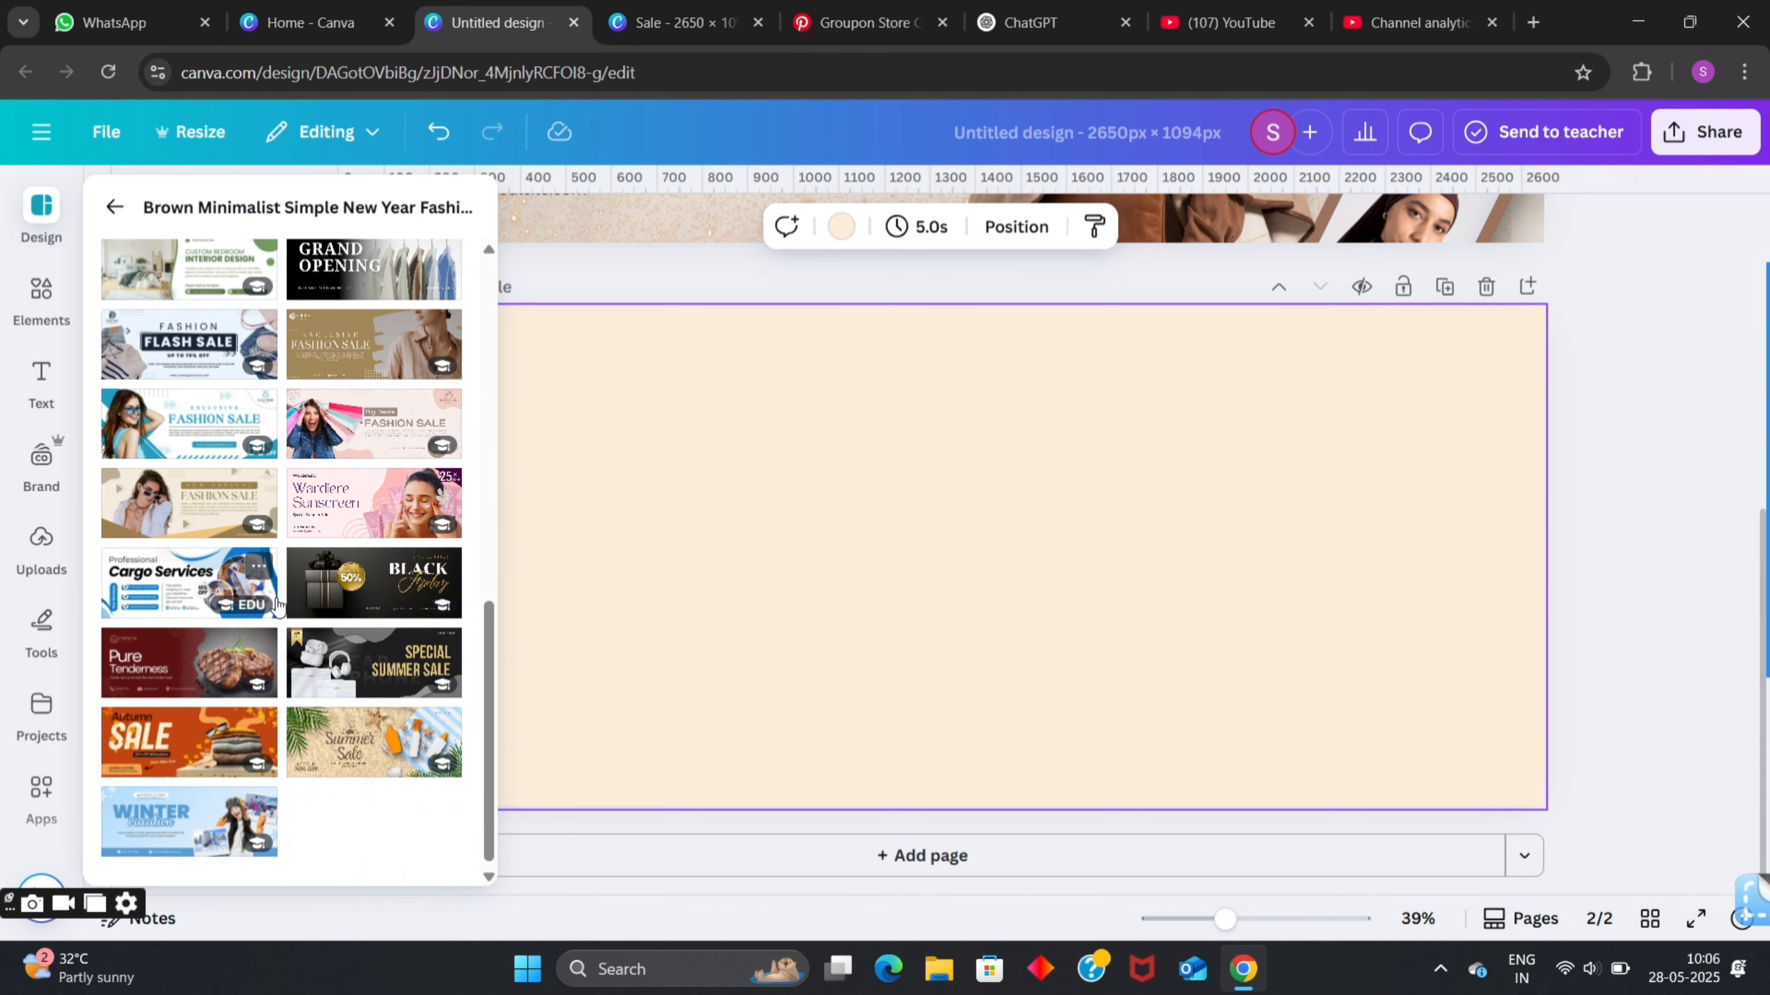
mouse_move(273, 603)
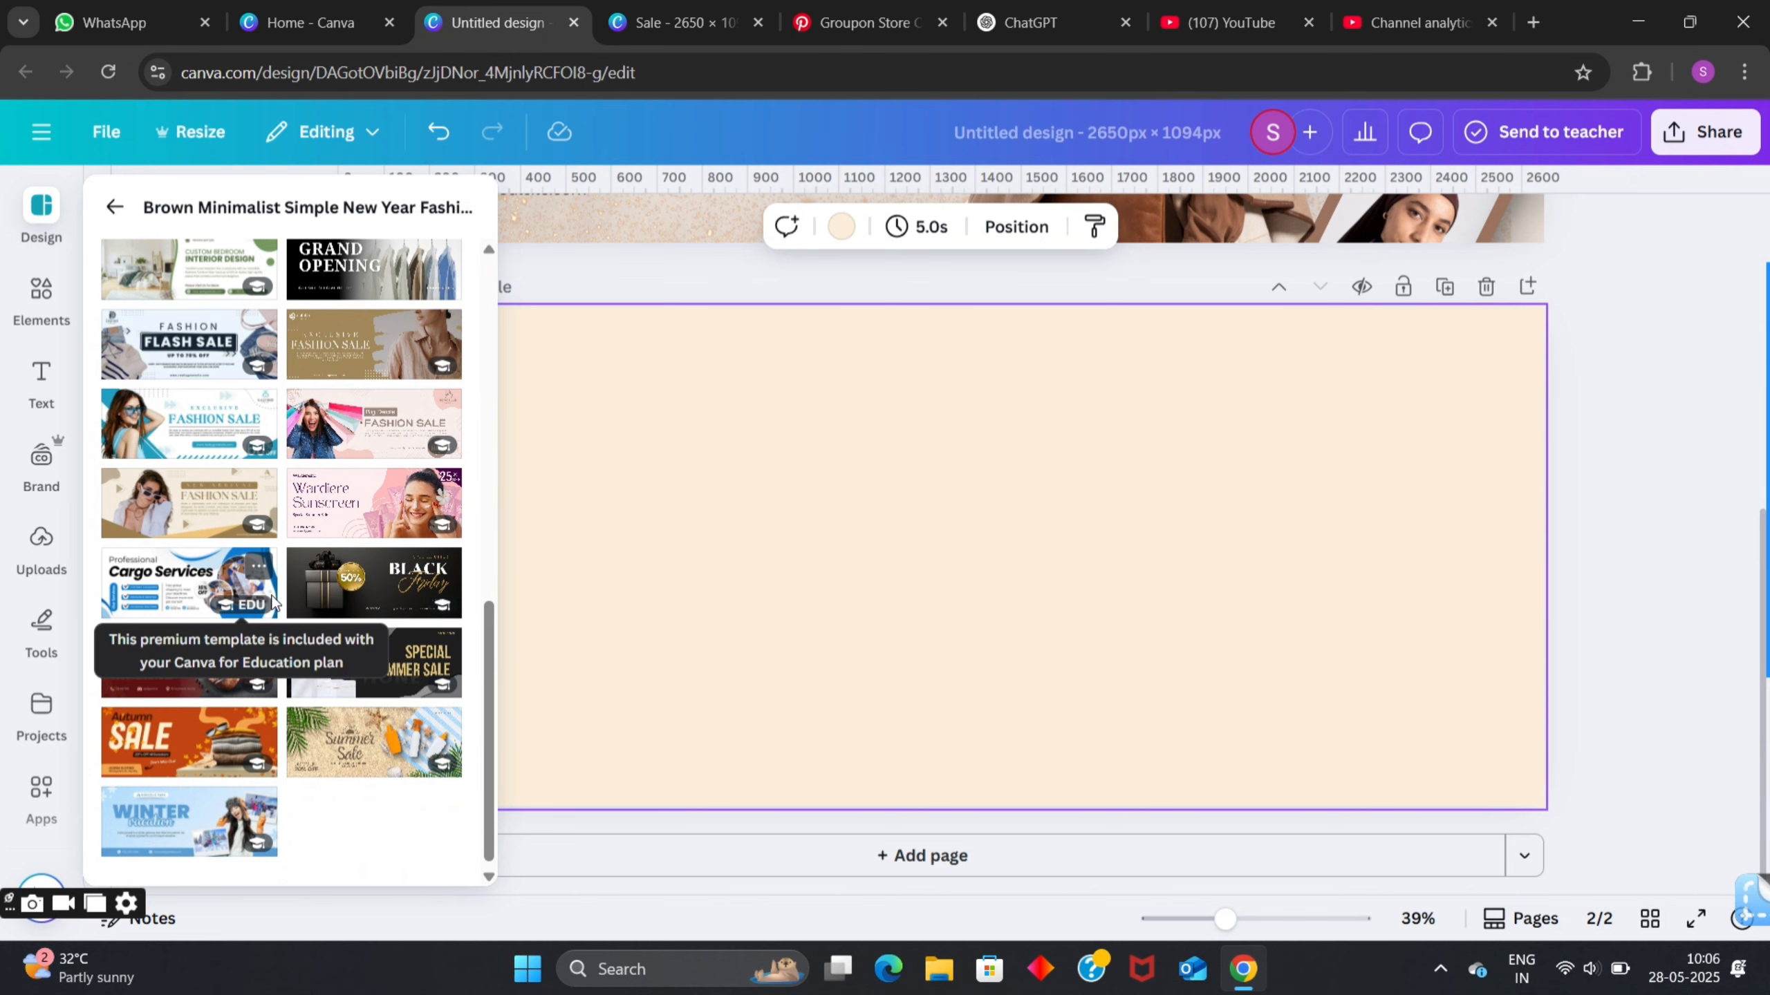
scroll(273, 603, "up", 1)
scroll(273, 603, "up", 3)
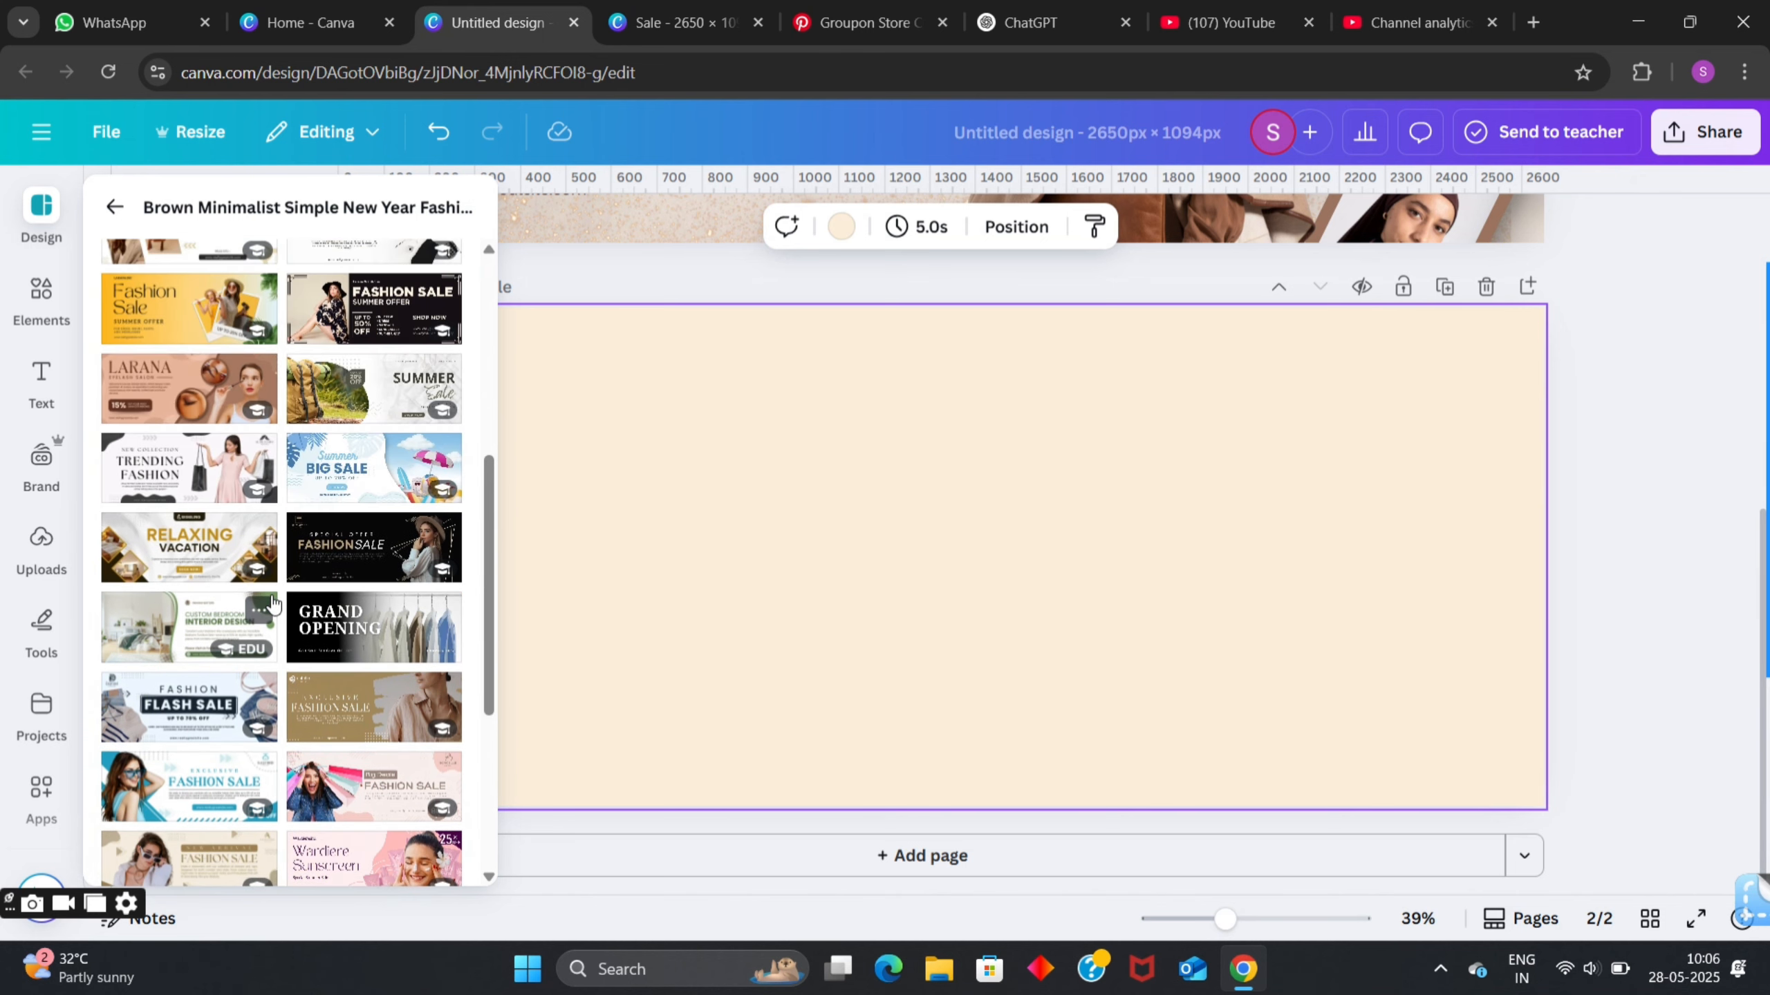
left_click(205, 781)
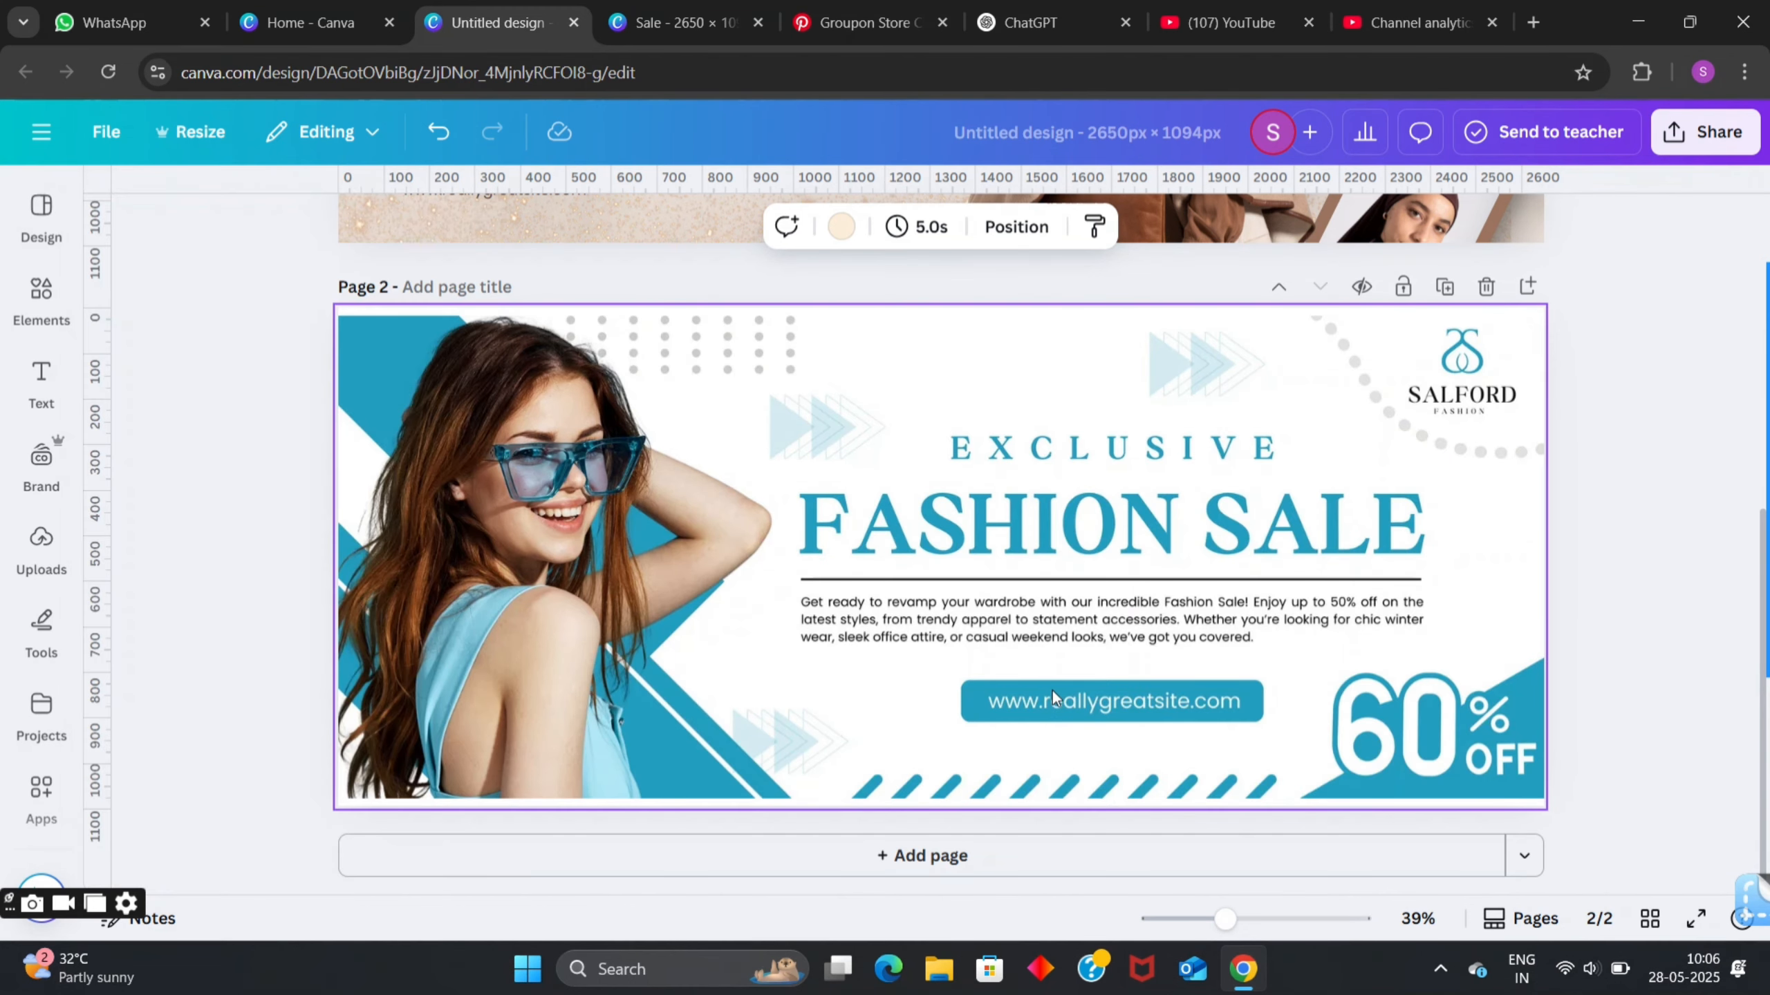
left_click(1052, 687)
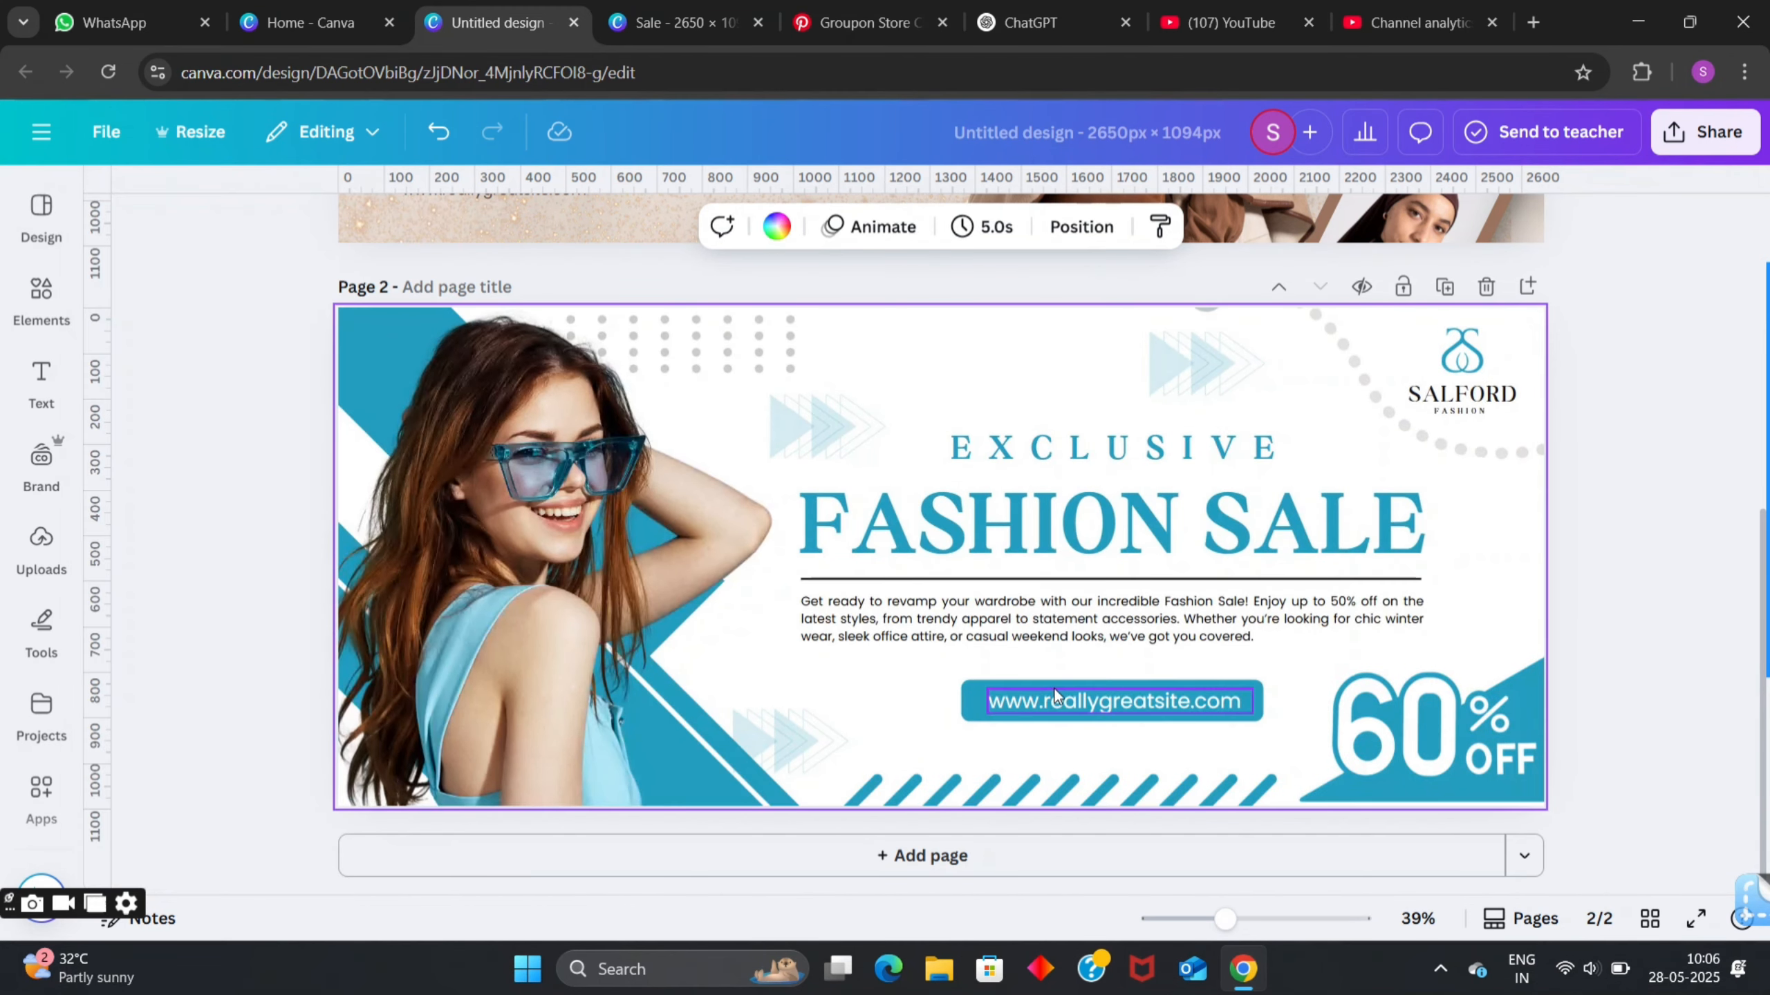
- Add a third blank page and browse the templates similar to the blue and white fashion banner
left_click(829, 859)
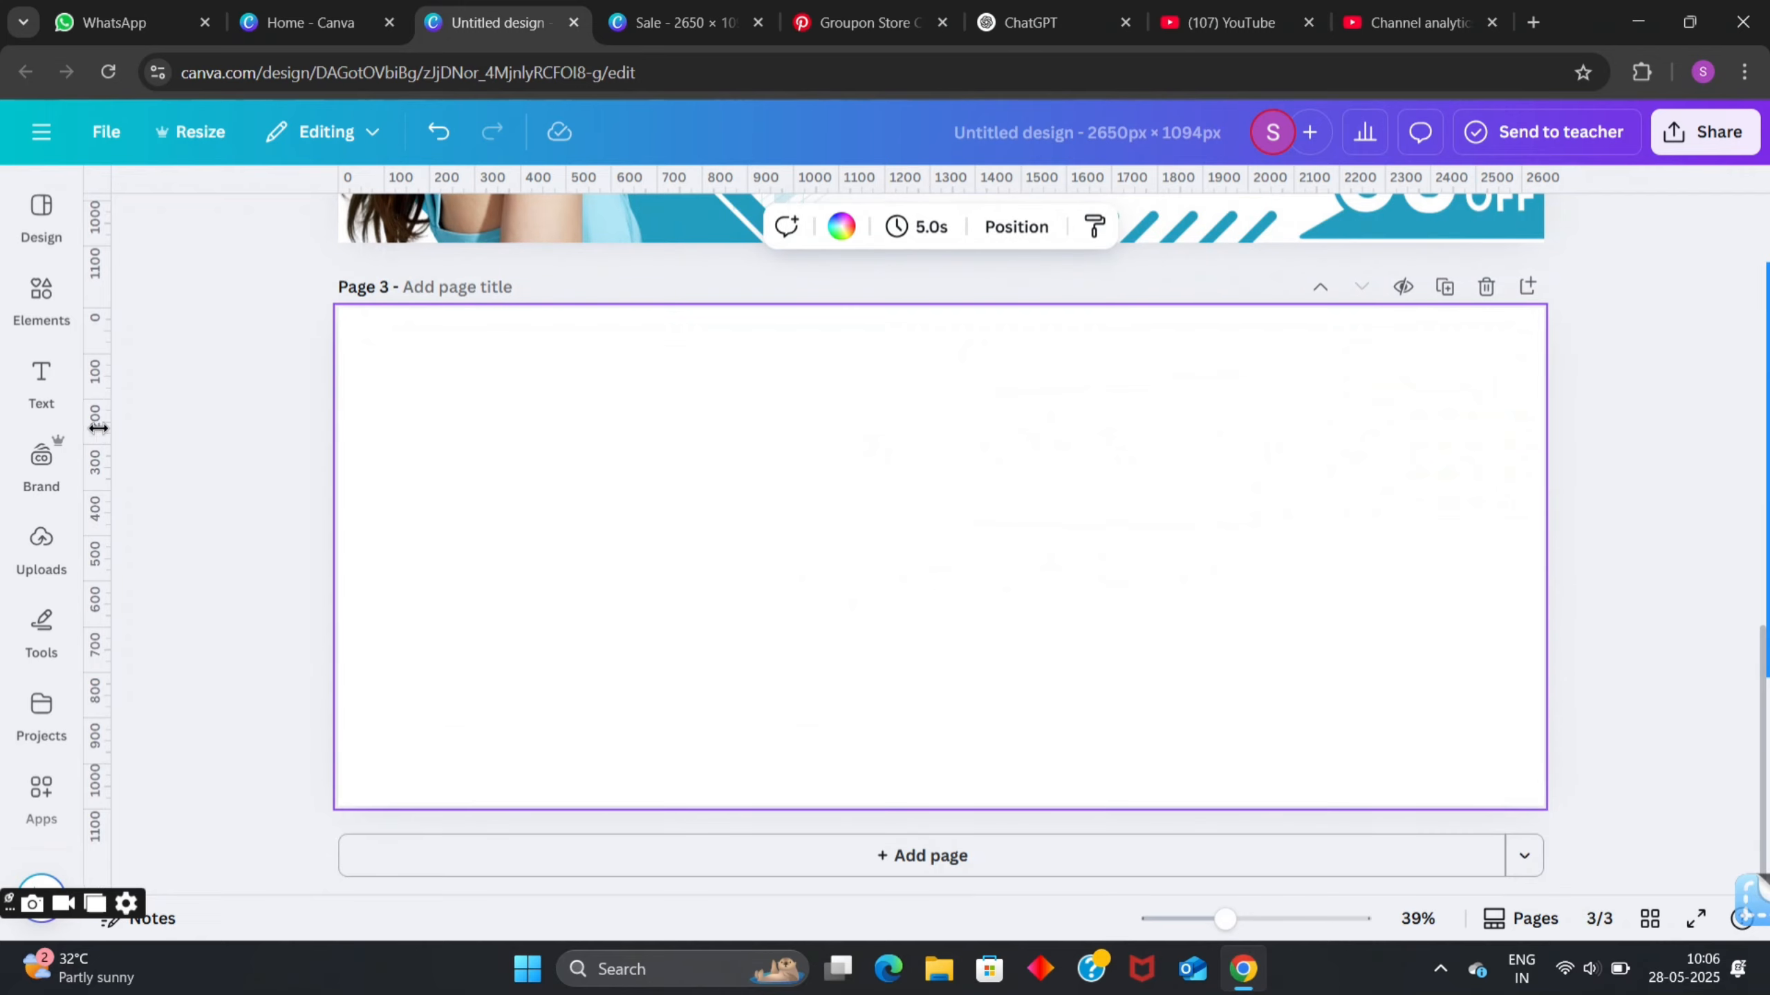
left_click(41, 216)
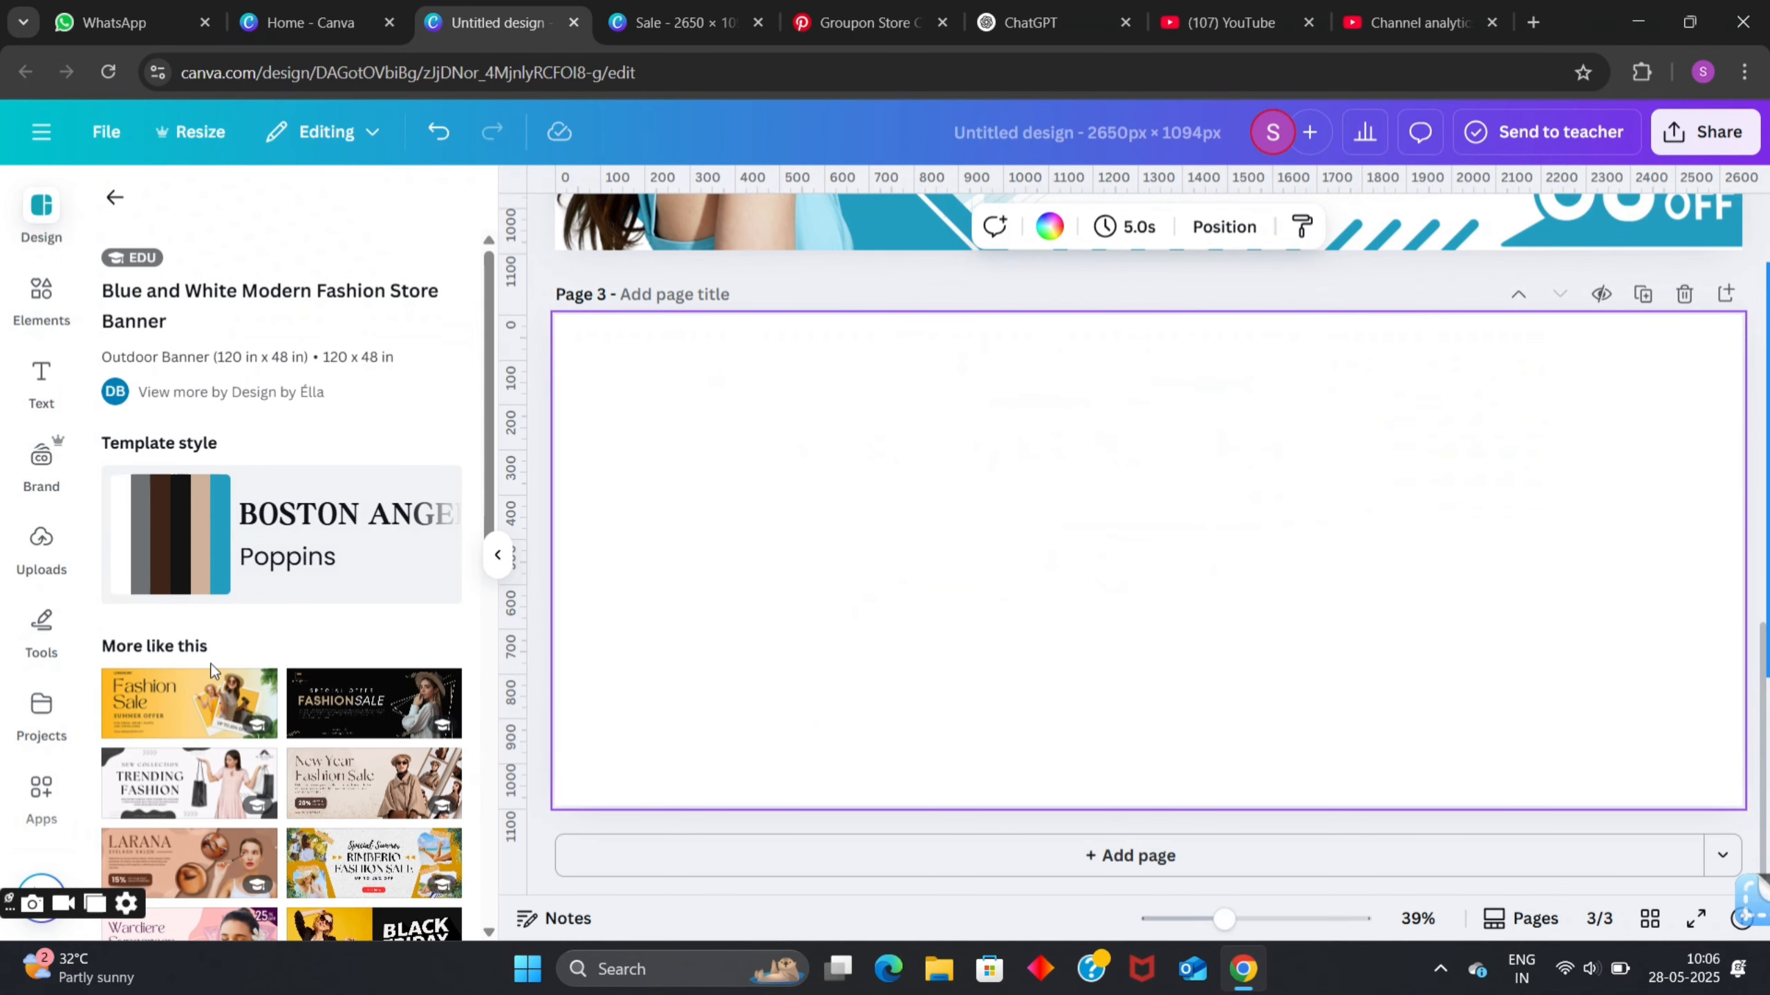
scroll(225, 664, "down", 5)
scroll(224, 665, "down", 2)
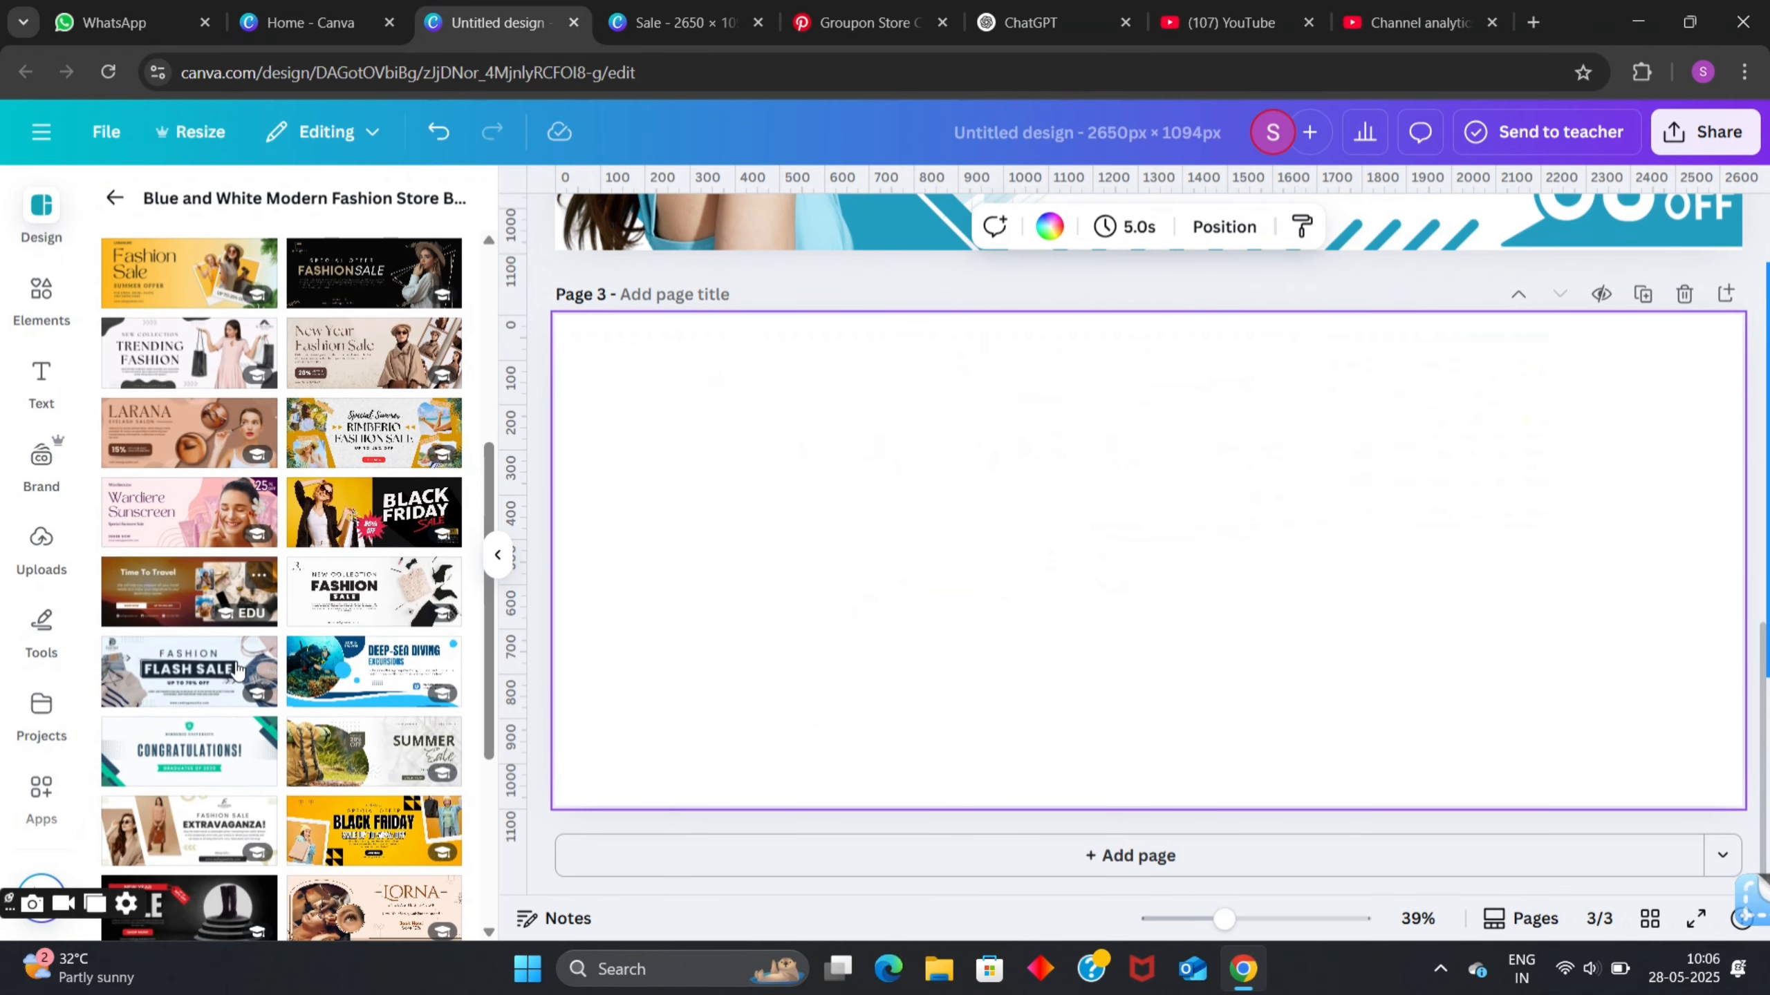
scroll(237, 671, "down", 4)
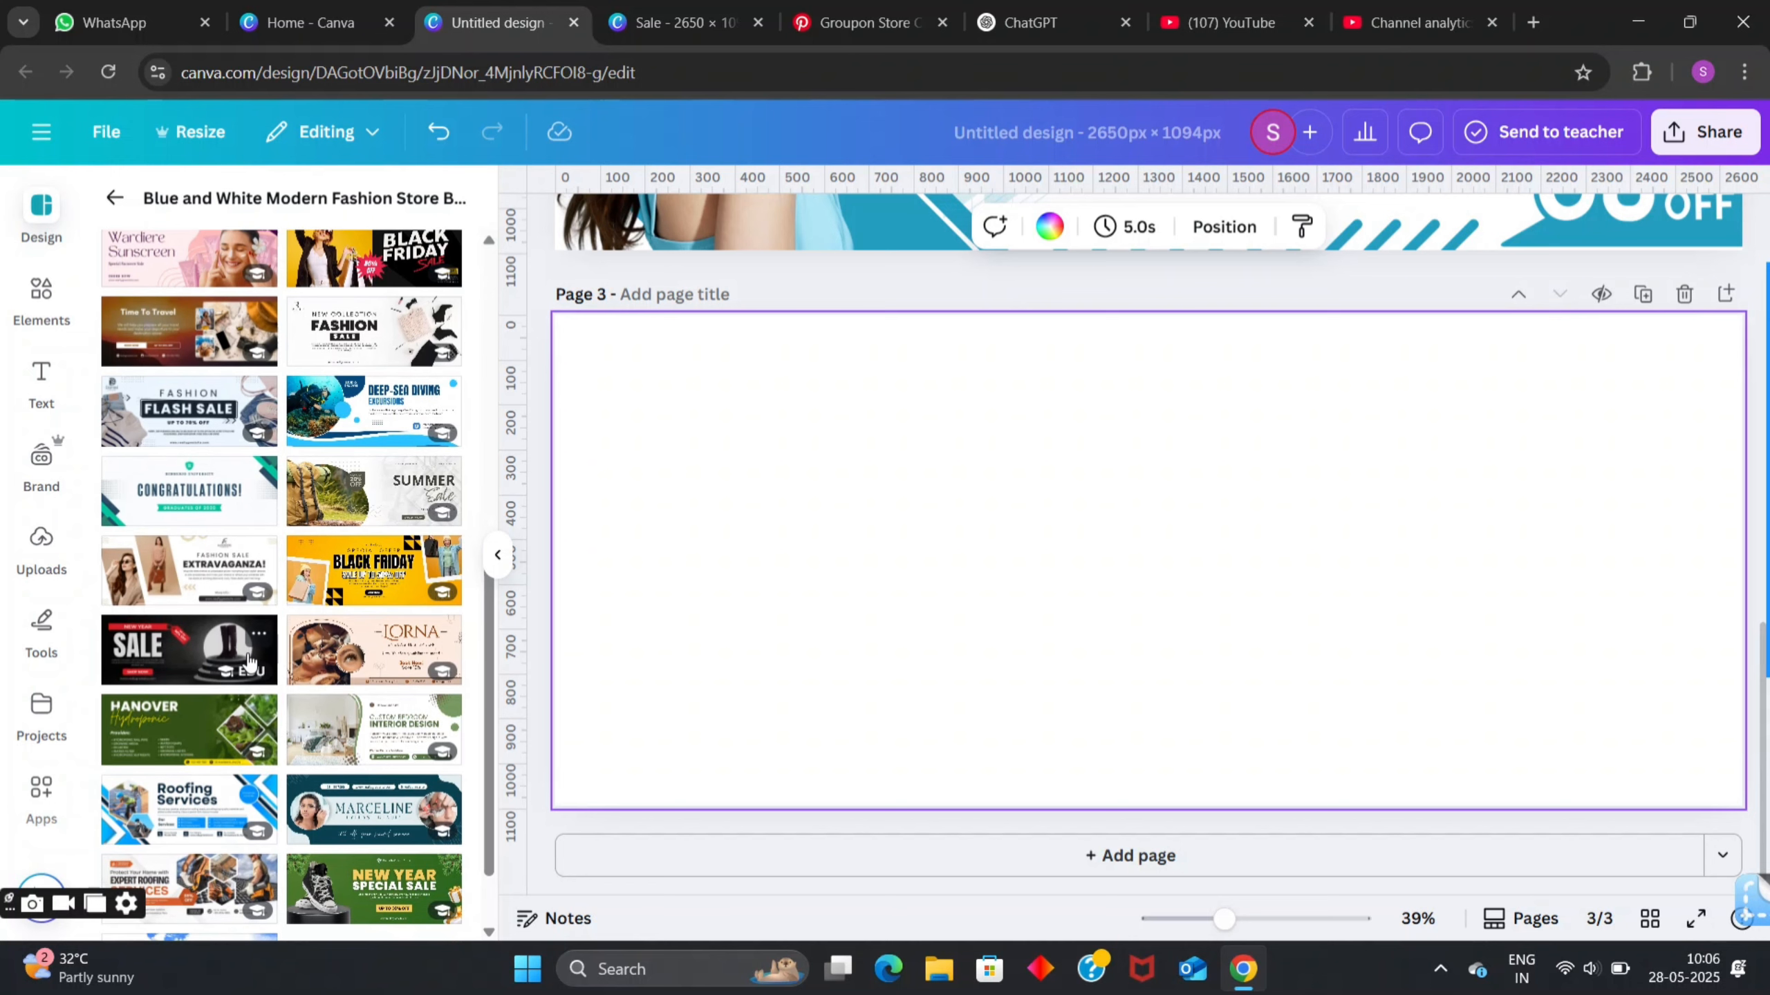
scroll(251, 661, "down", 1)
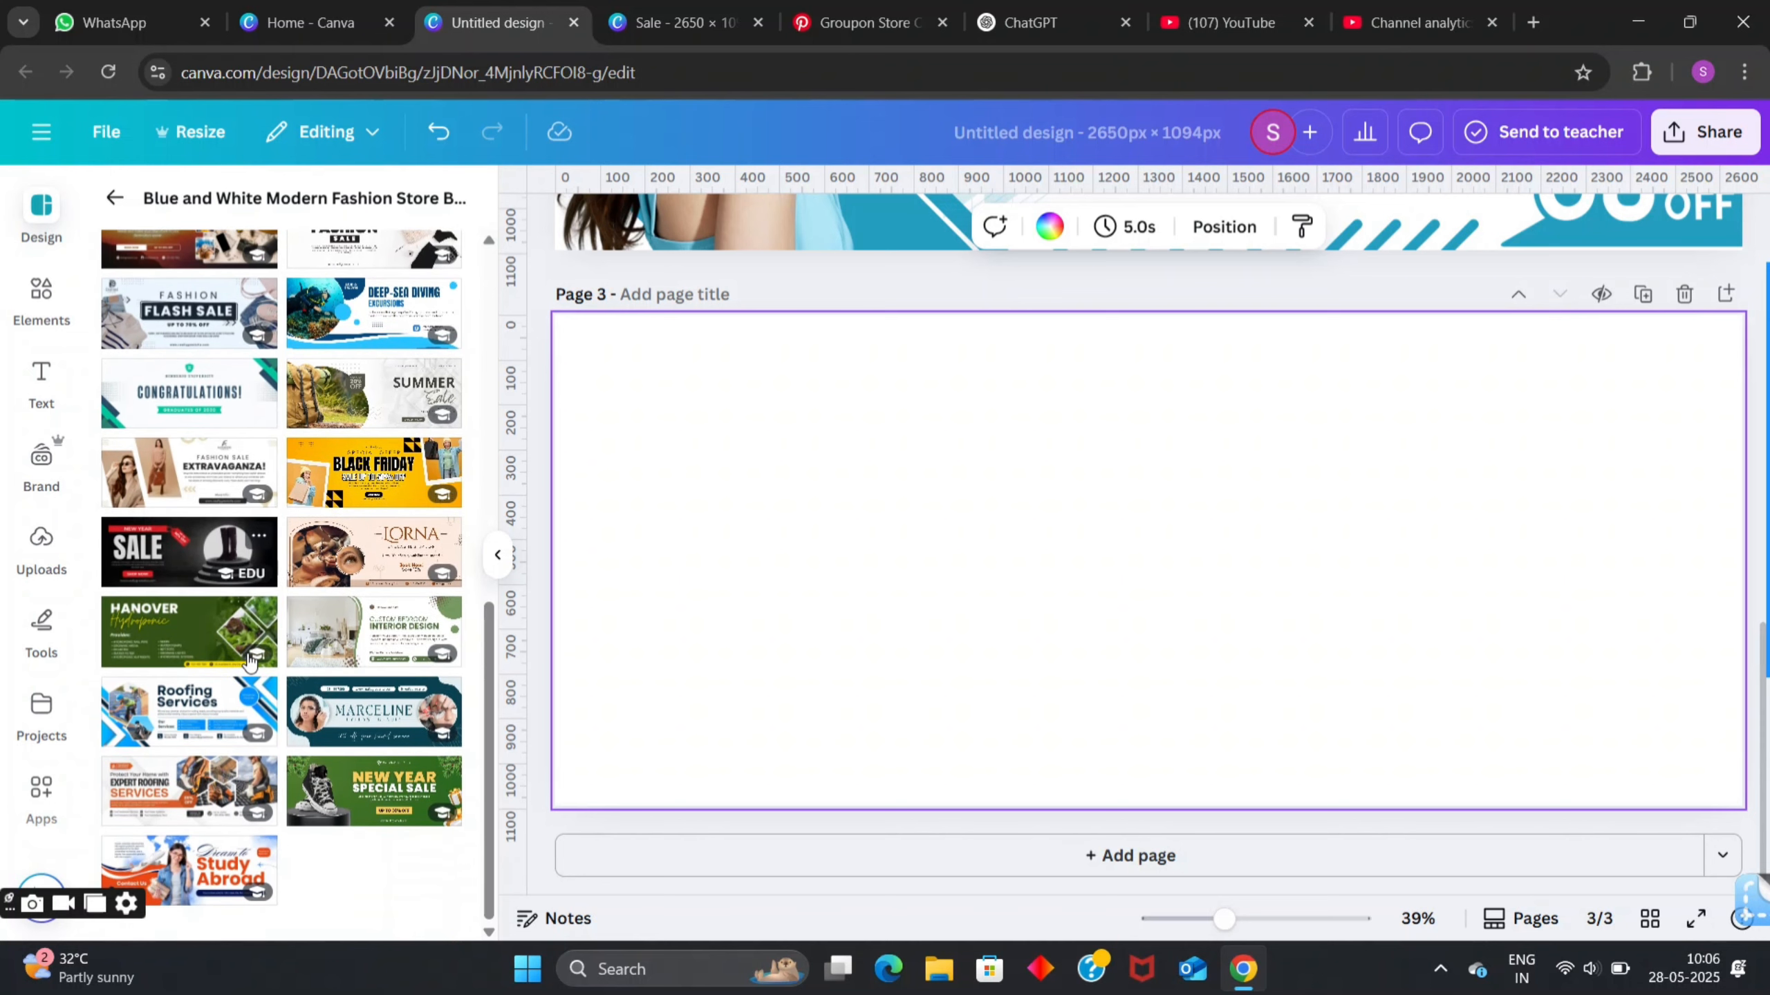
scroll(251, 627, "up", 10)
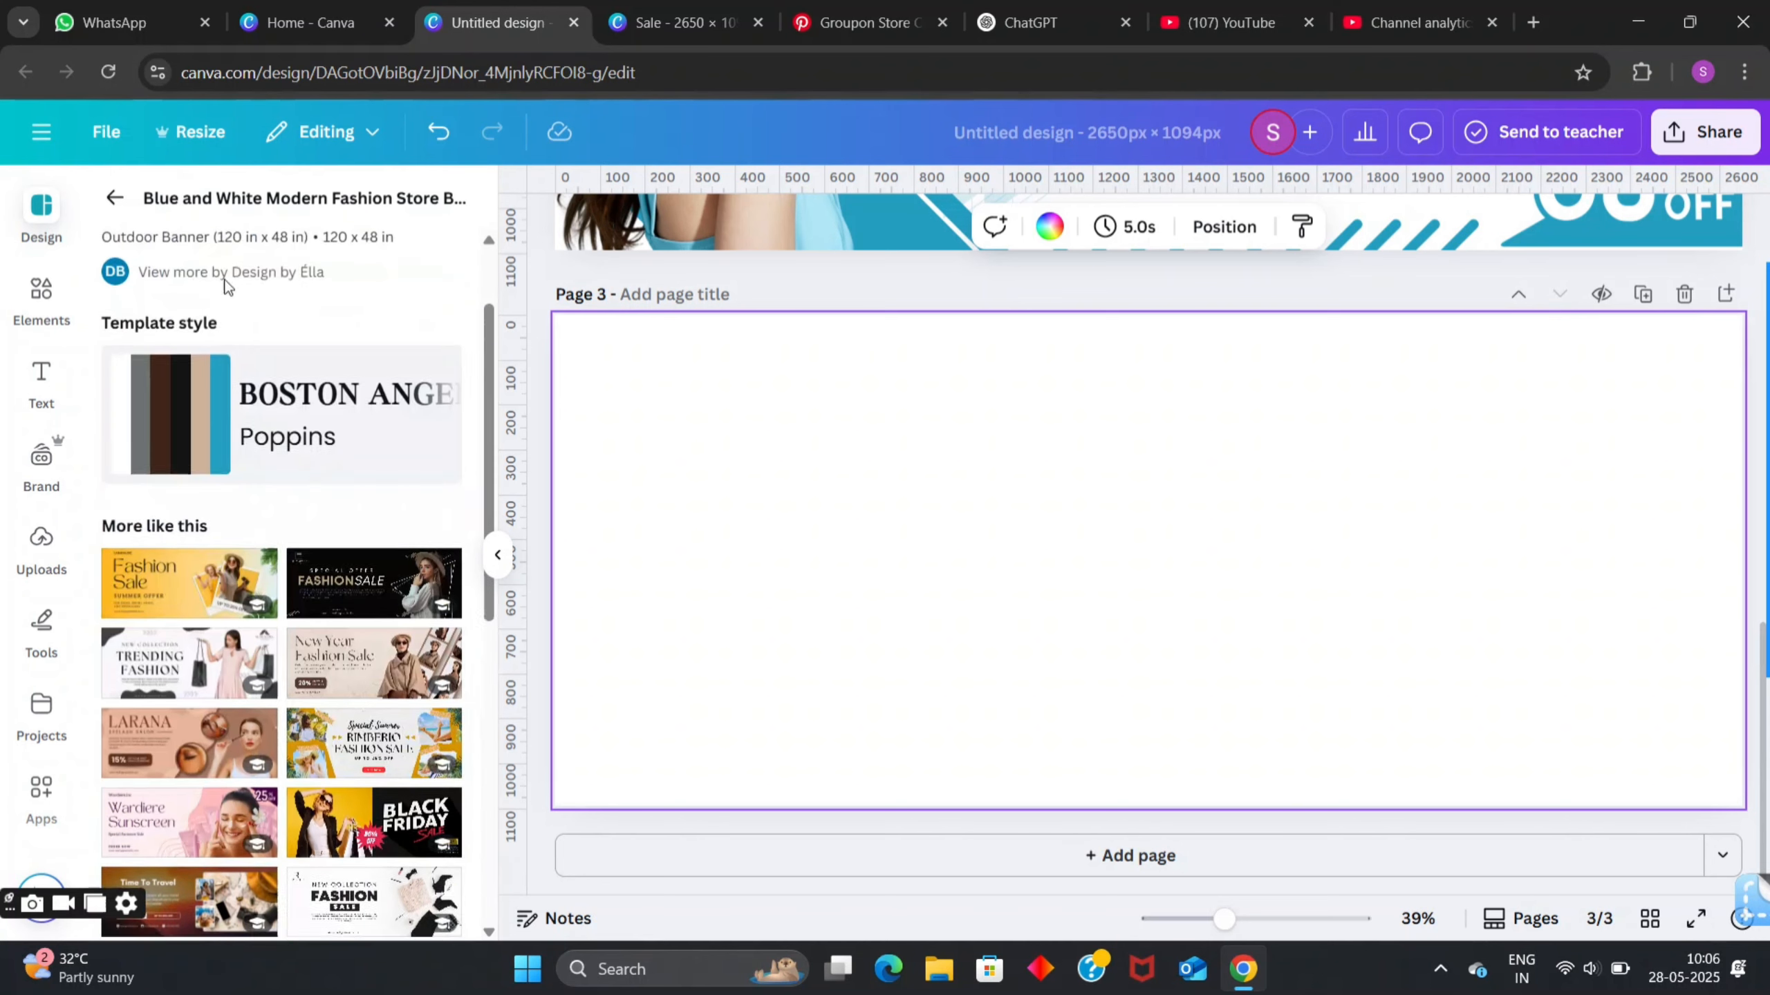
- Search the design templates for "summer fashion sale" and browse the banner layouts
left_click(114, 197)
left_click(255, 198)
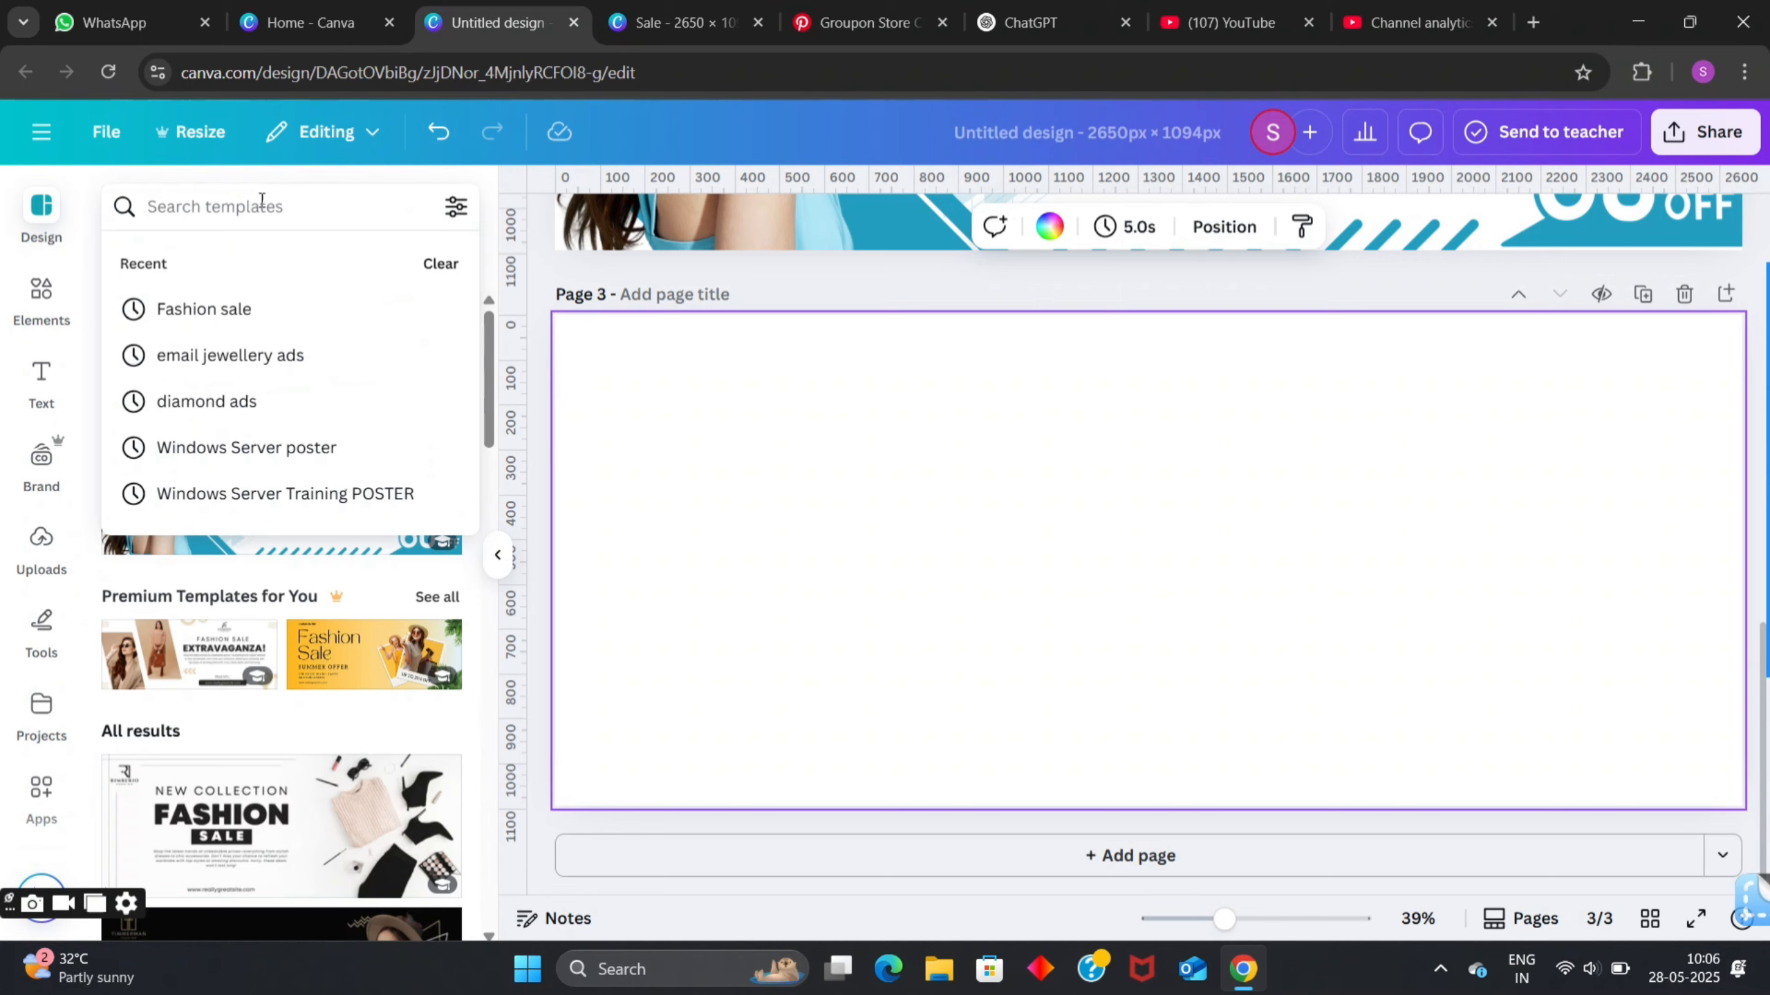
type("summer f")
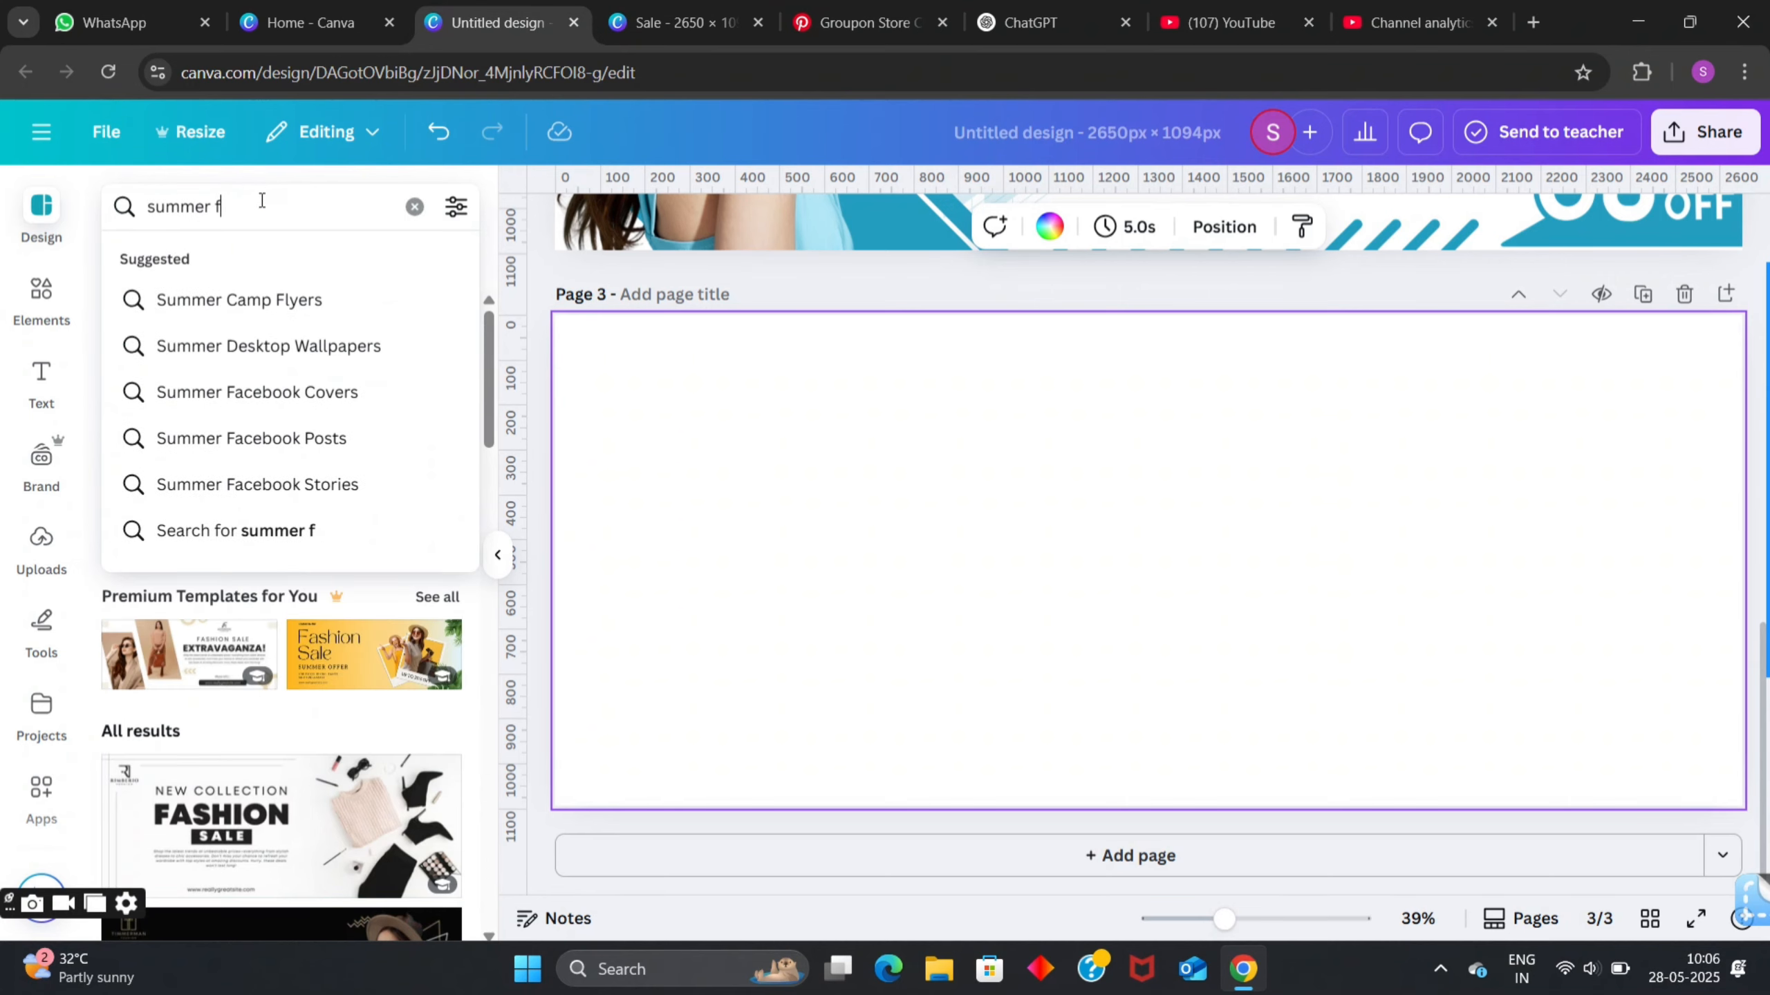
type("ashion")
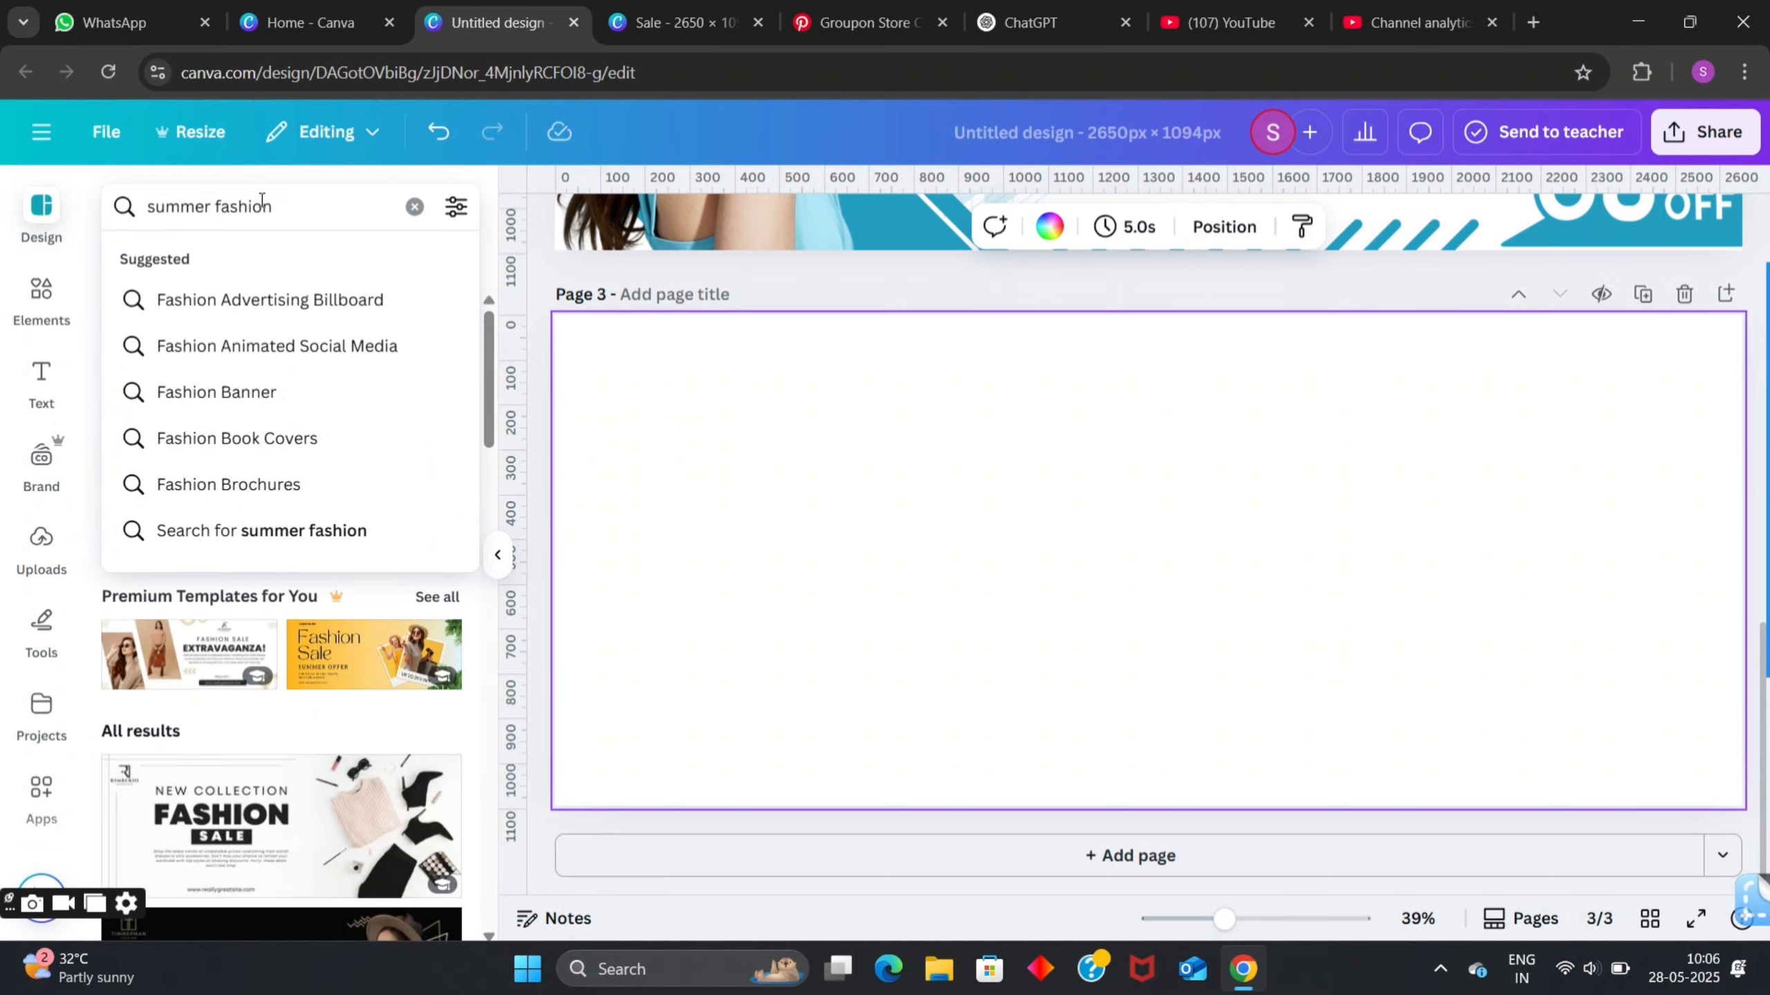
type(" sale")
key("Return")
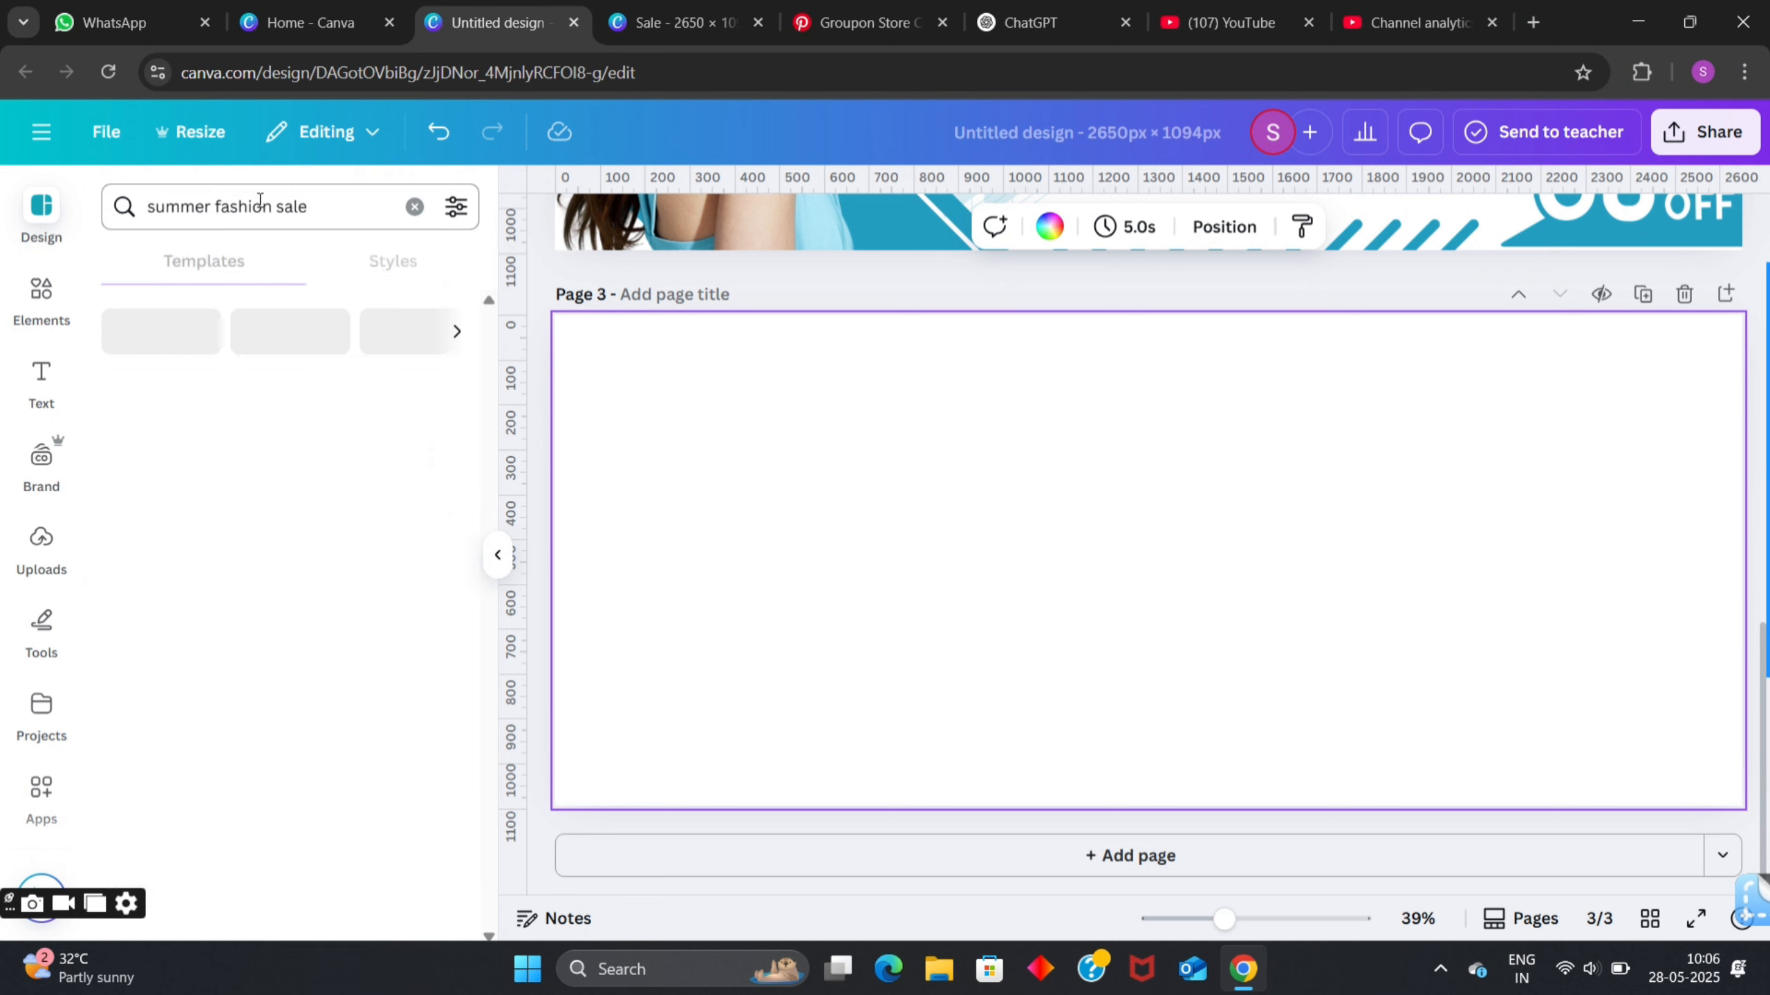
scroll(279, 488, "down", 4)
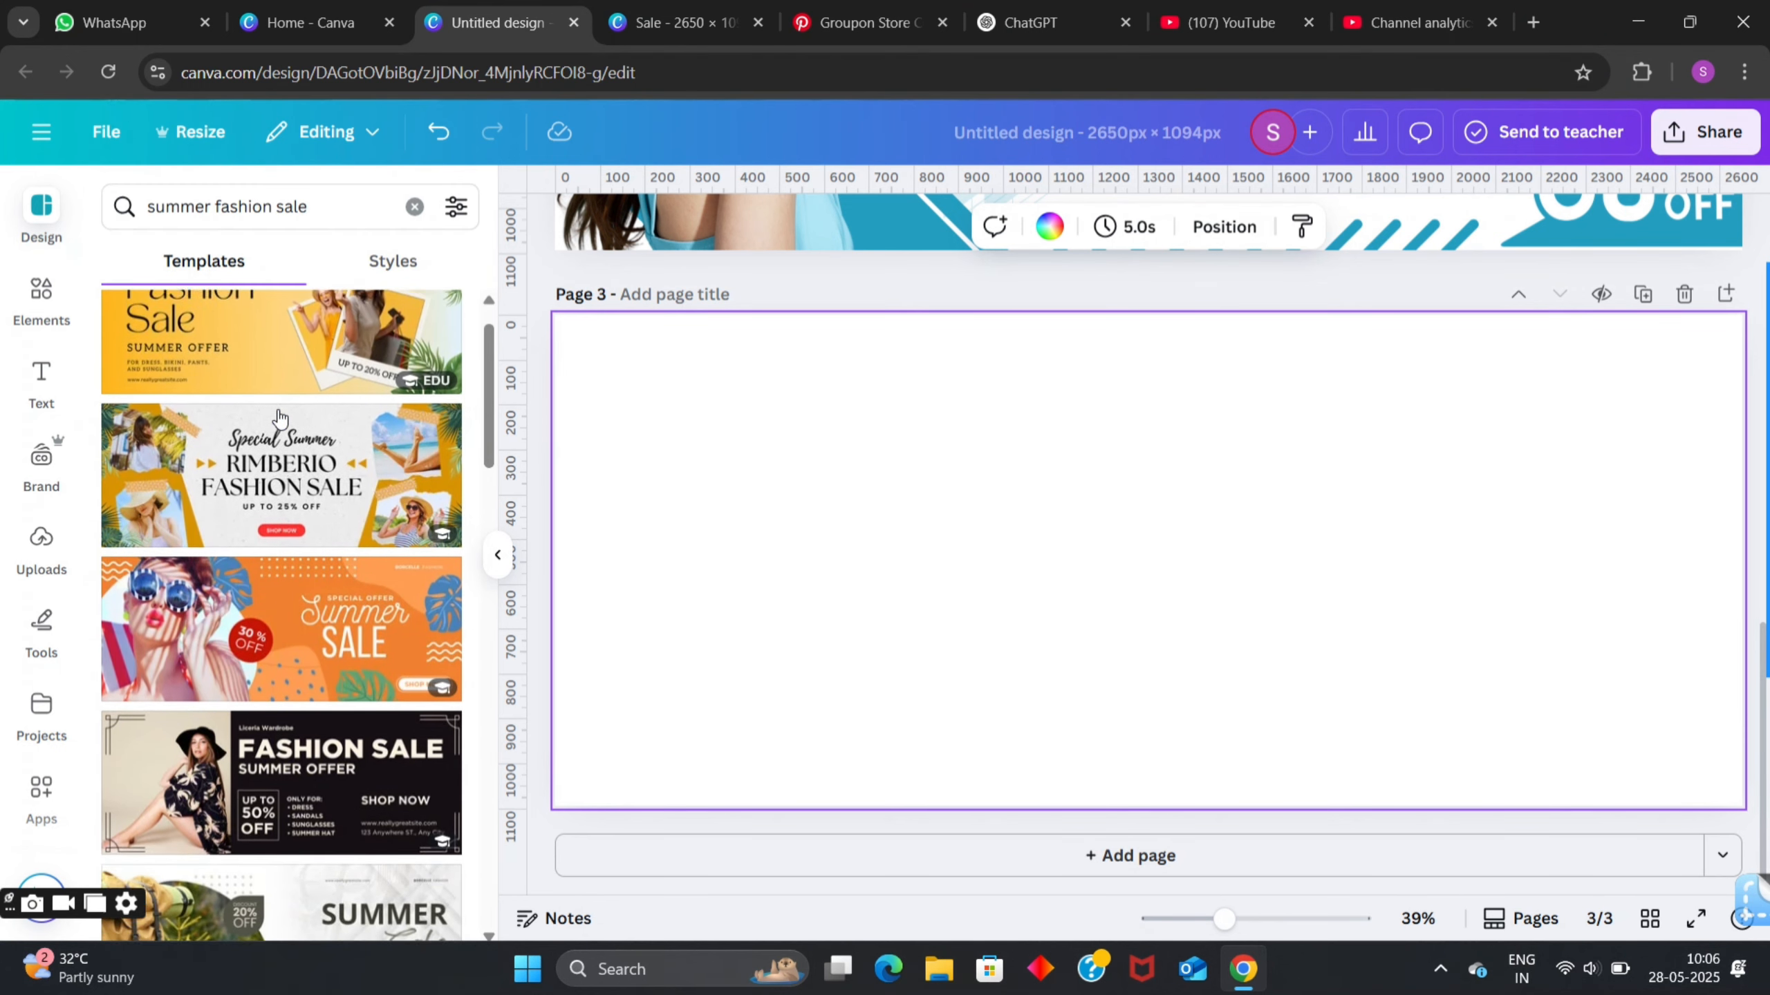
scroll(266, 500, "down", 5)
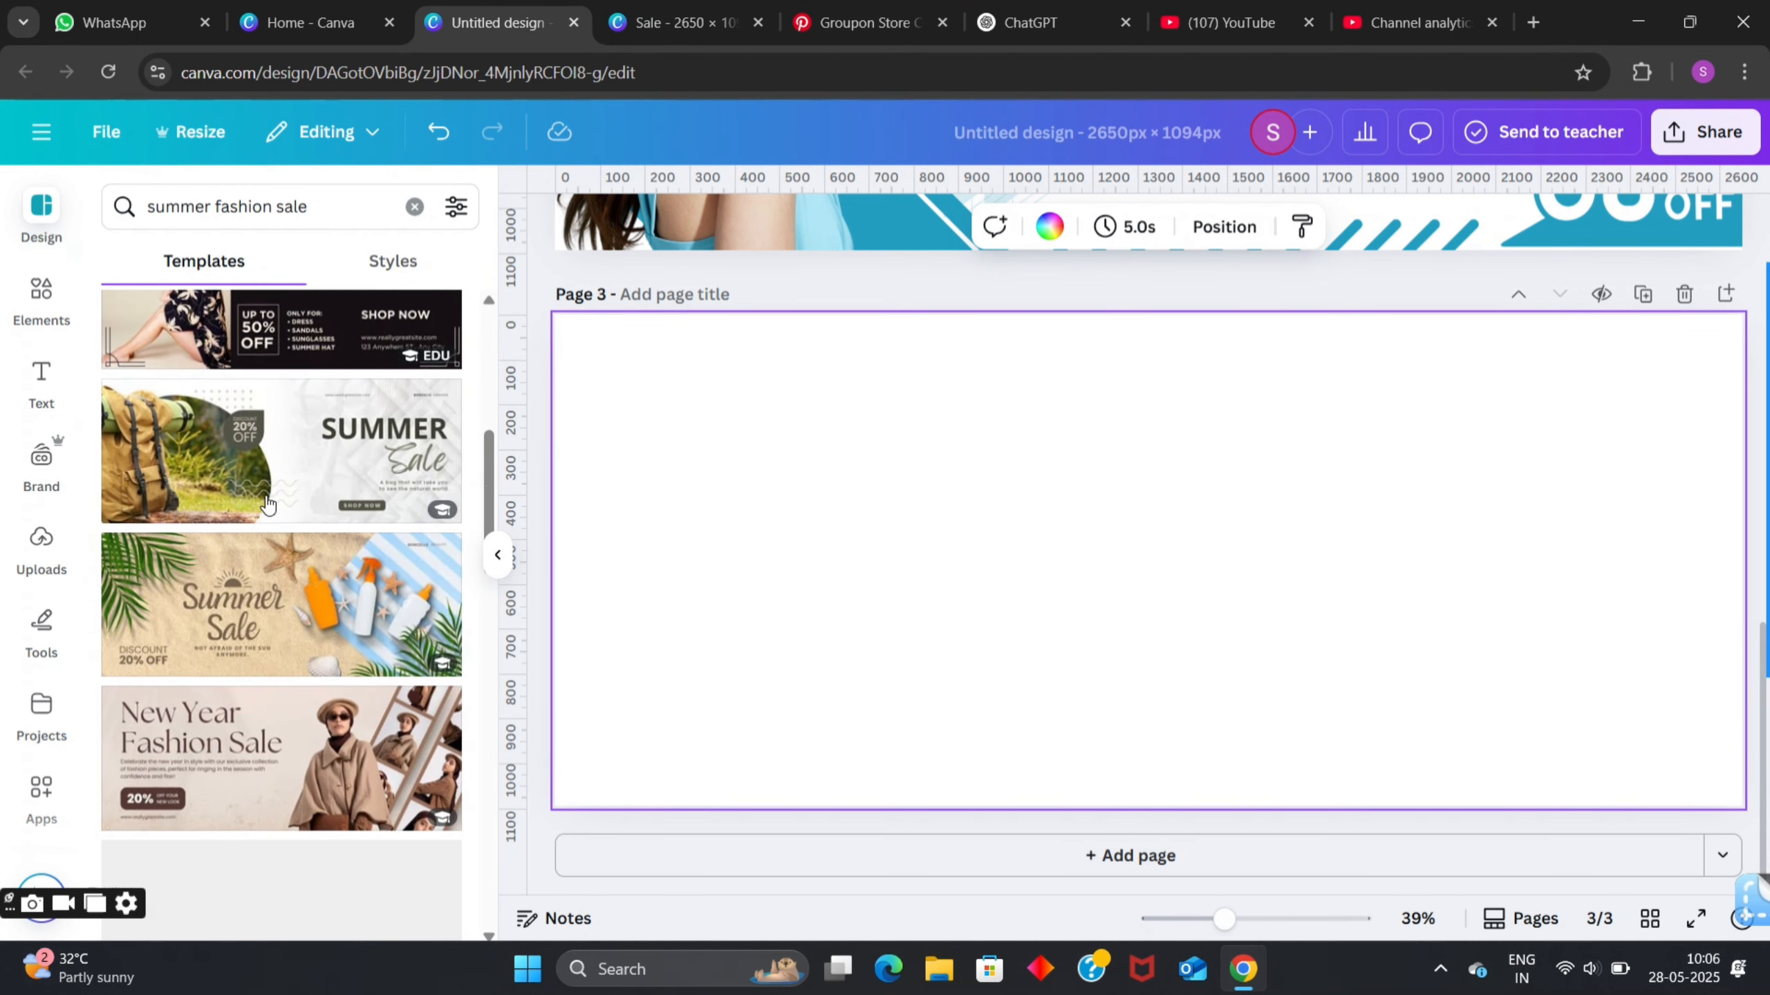
scroll(278, 530, "down", 6)
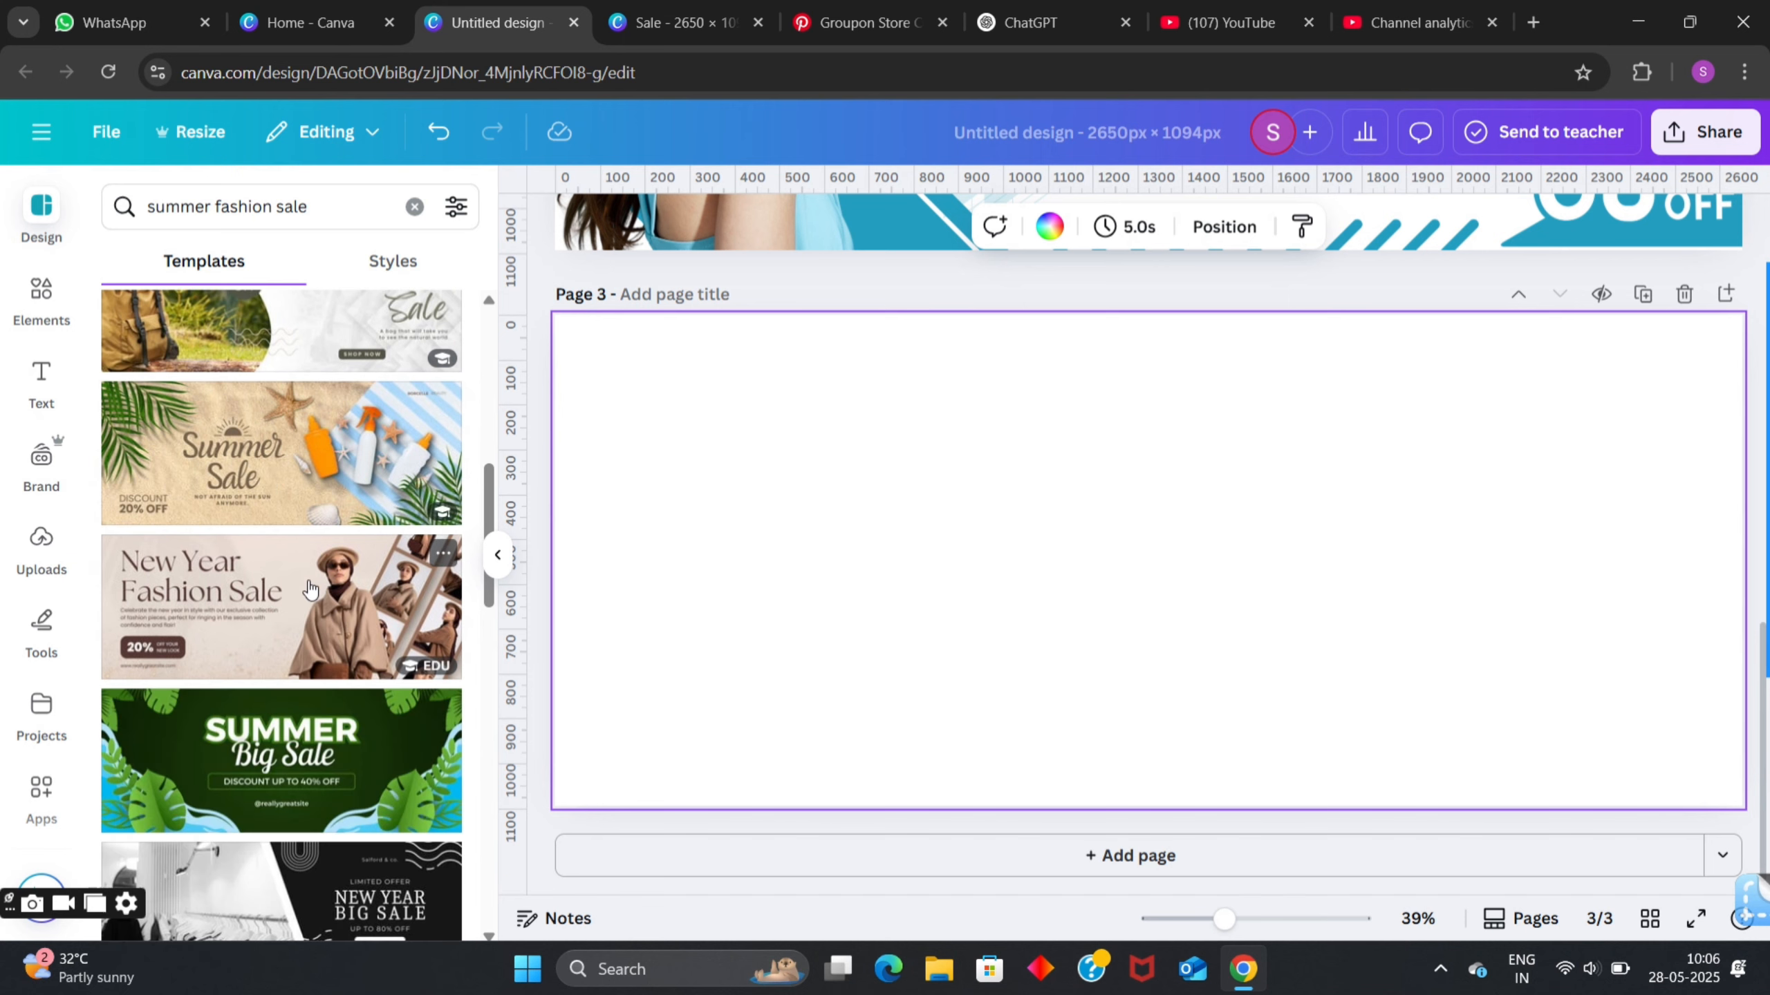
scroll(309, 588, "down", 10)
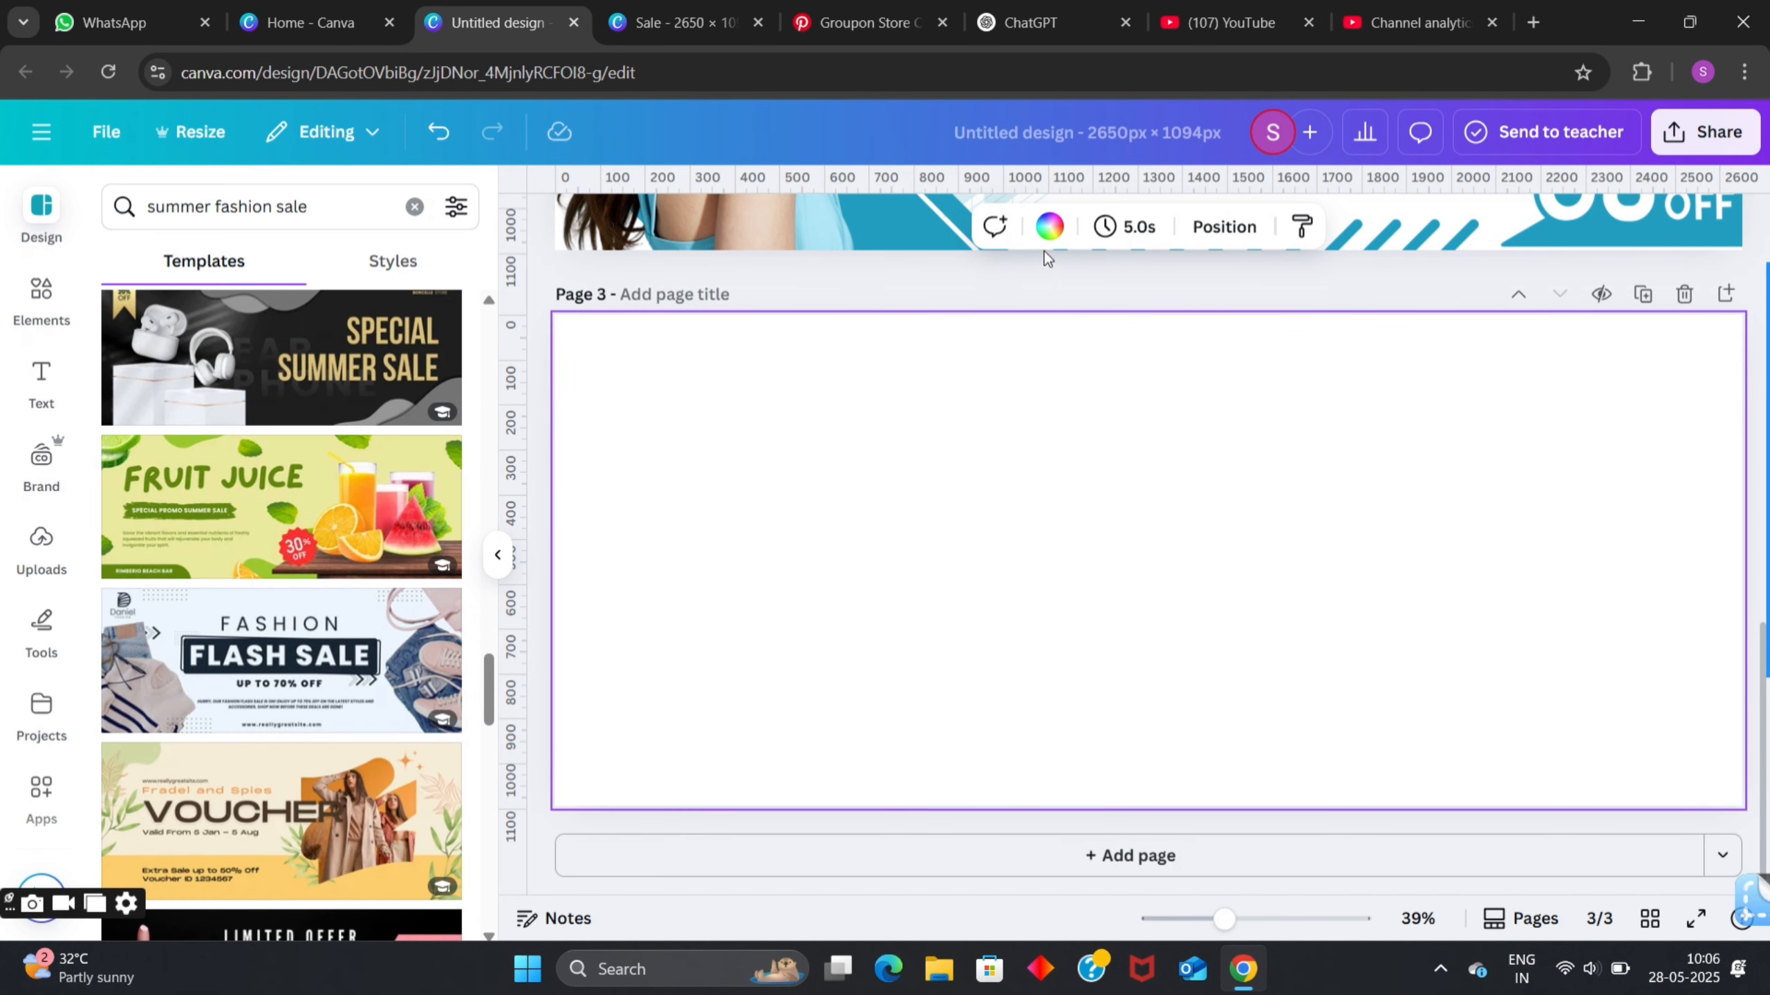
- Set the background of page 3 to the pale cream-yellow solid colour #FFF5C9
left_click(1049, 227)
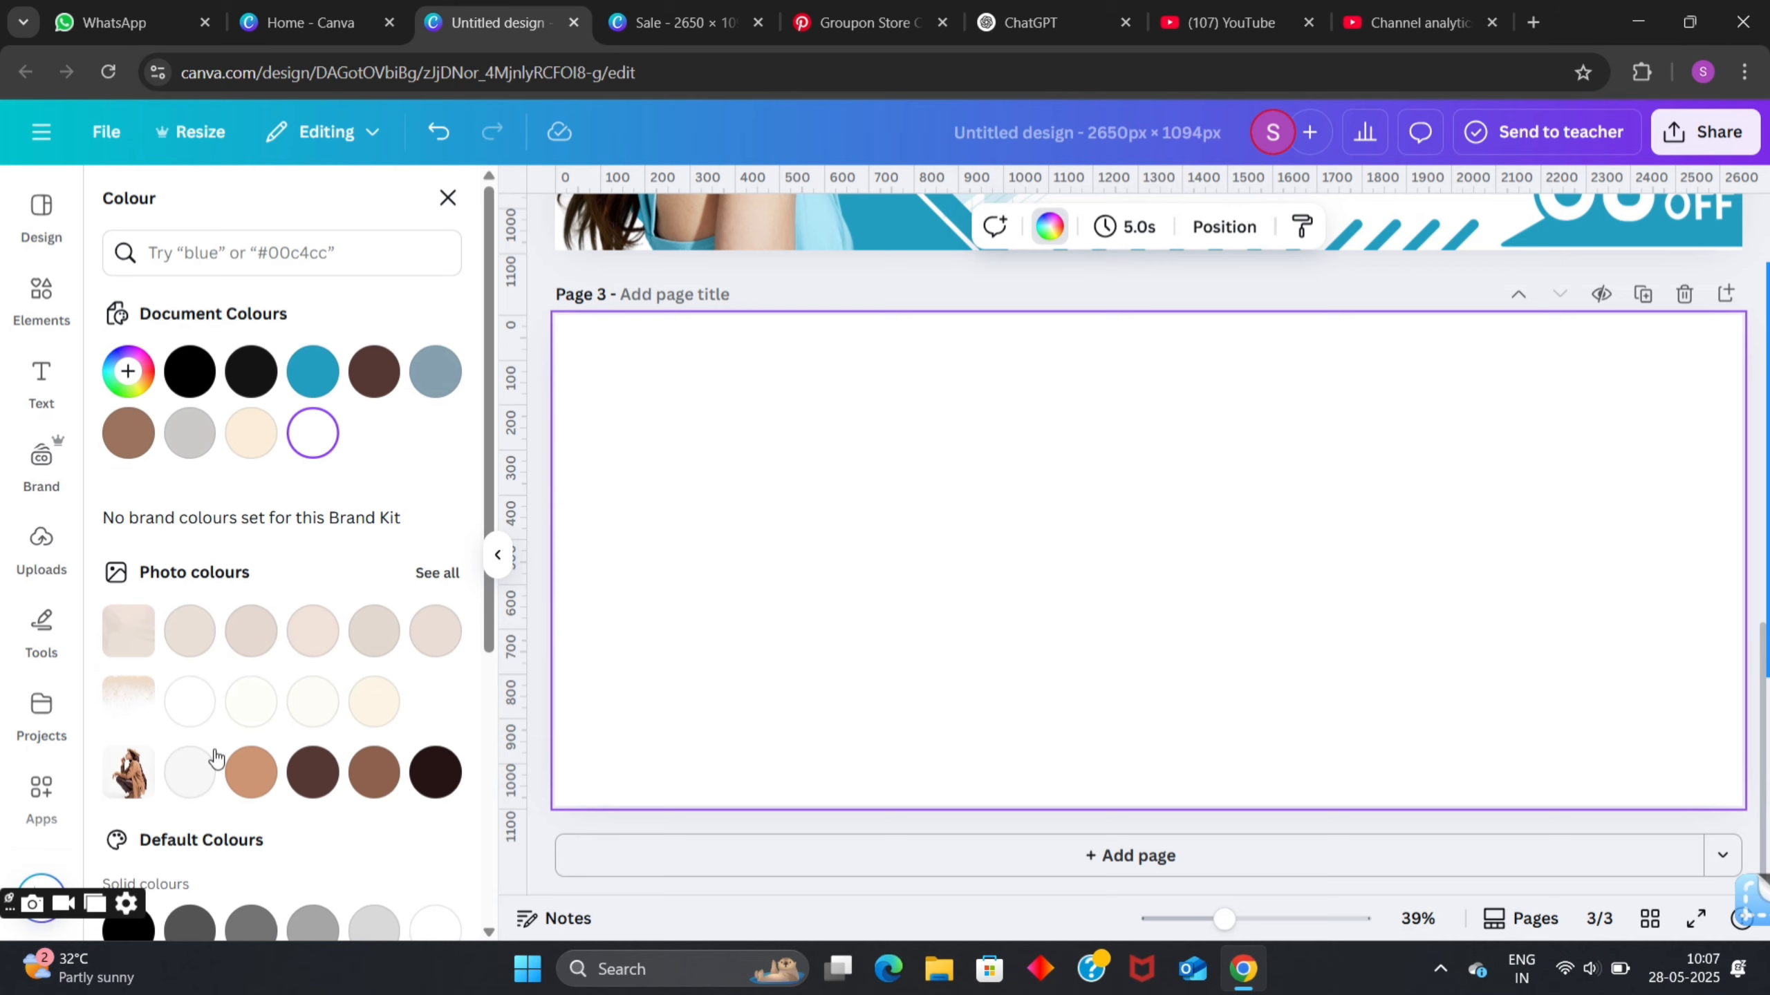
left_click(128, 371)
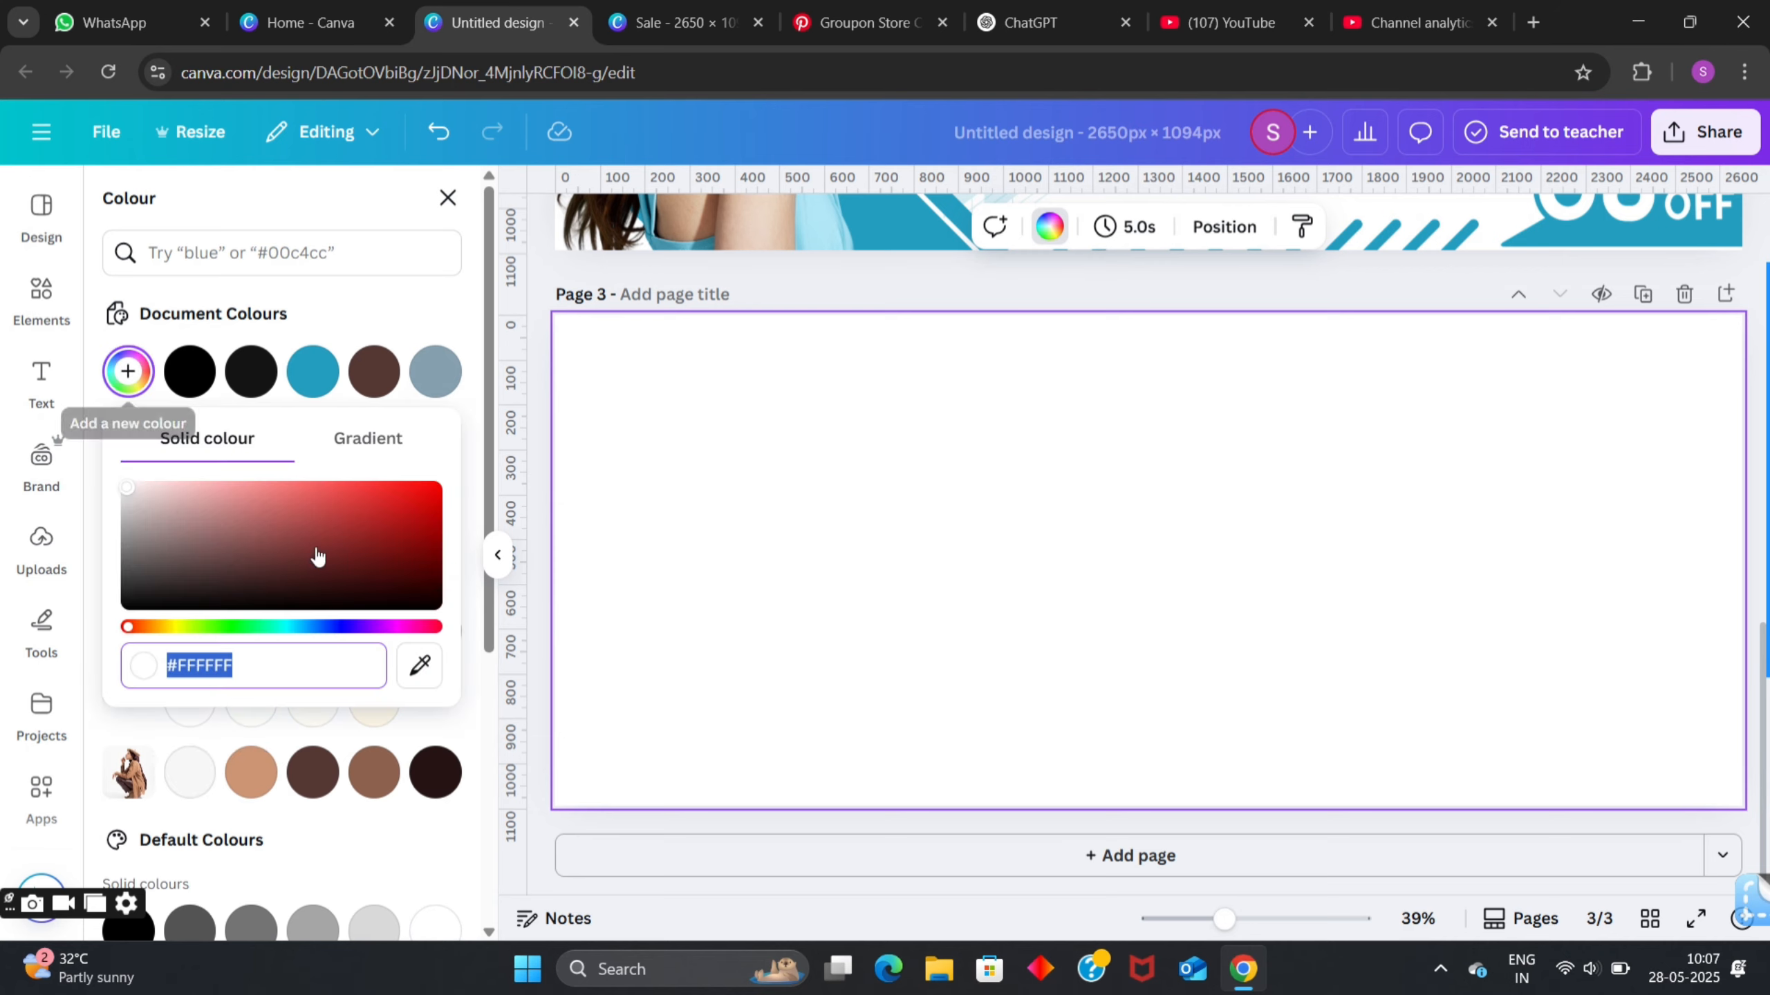
left_click_drag(190, 629, 179, 632)
left_click_drag(239, 579, 211, 487)
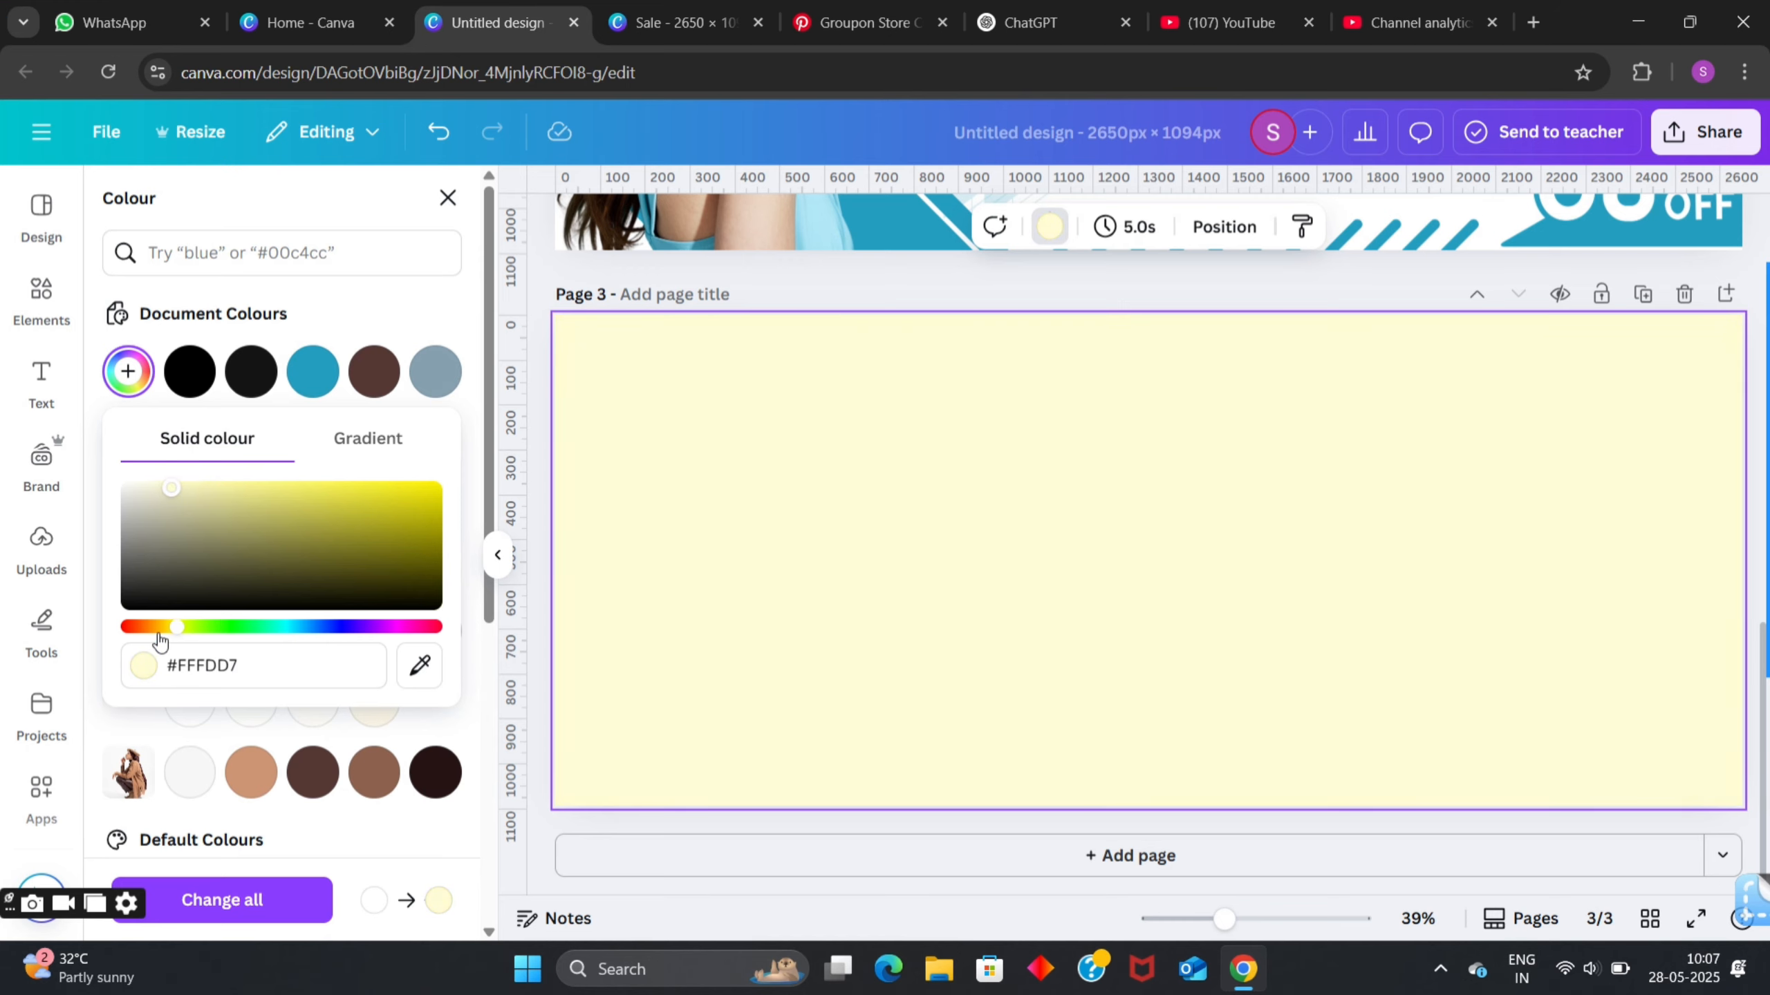
left_click_drag(175, 632, 169, 635)
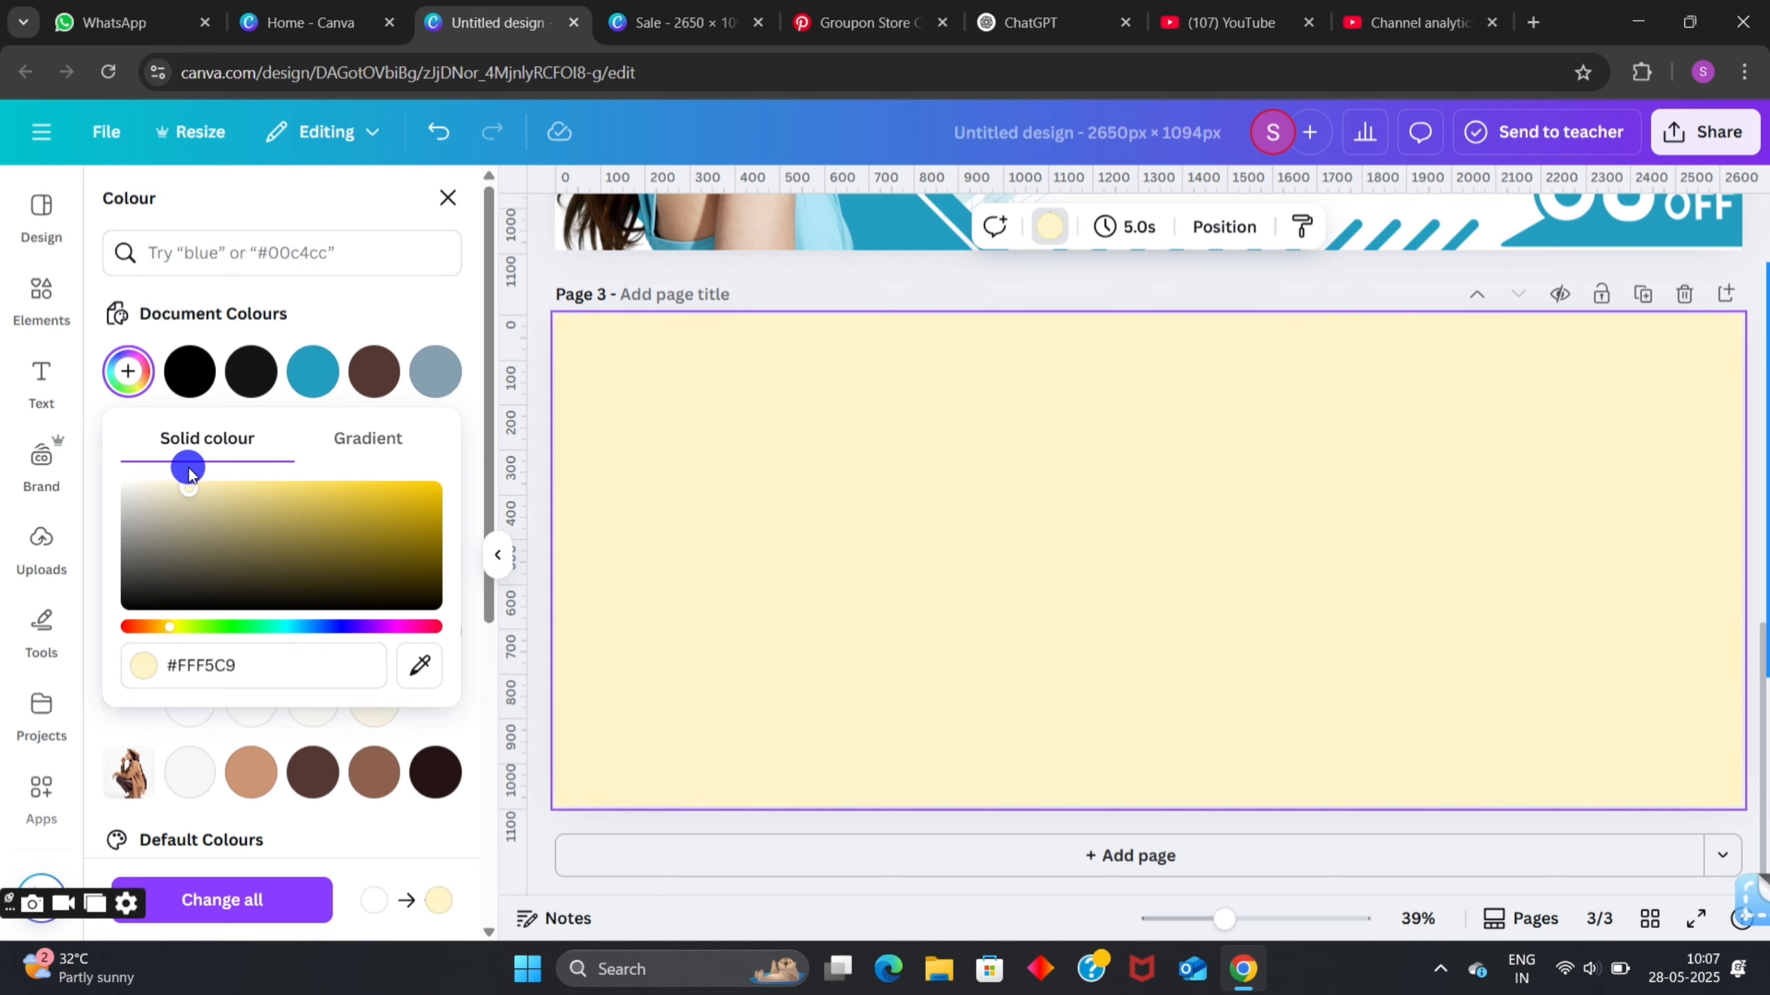
left_click(573, 271)
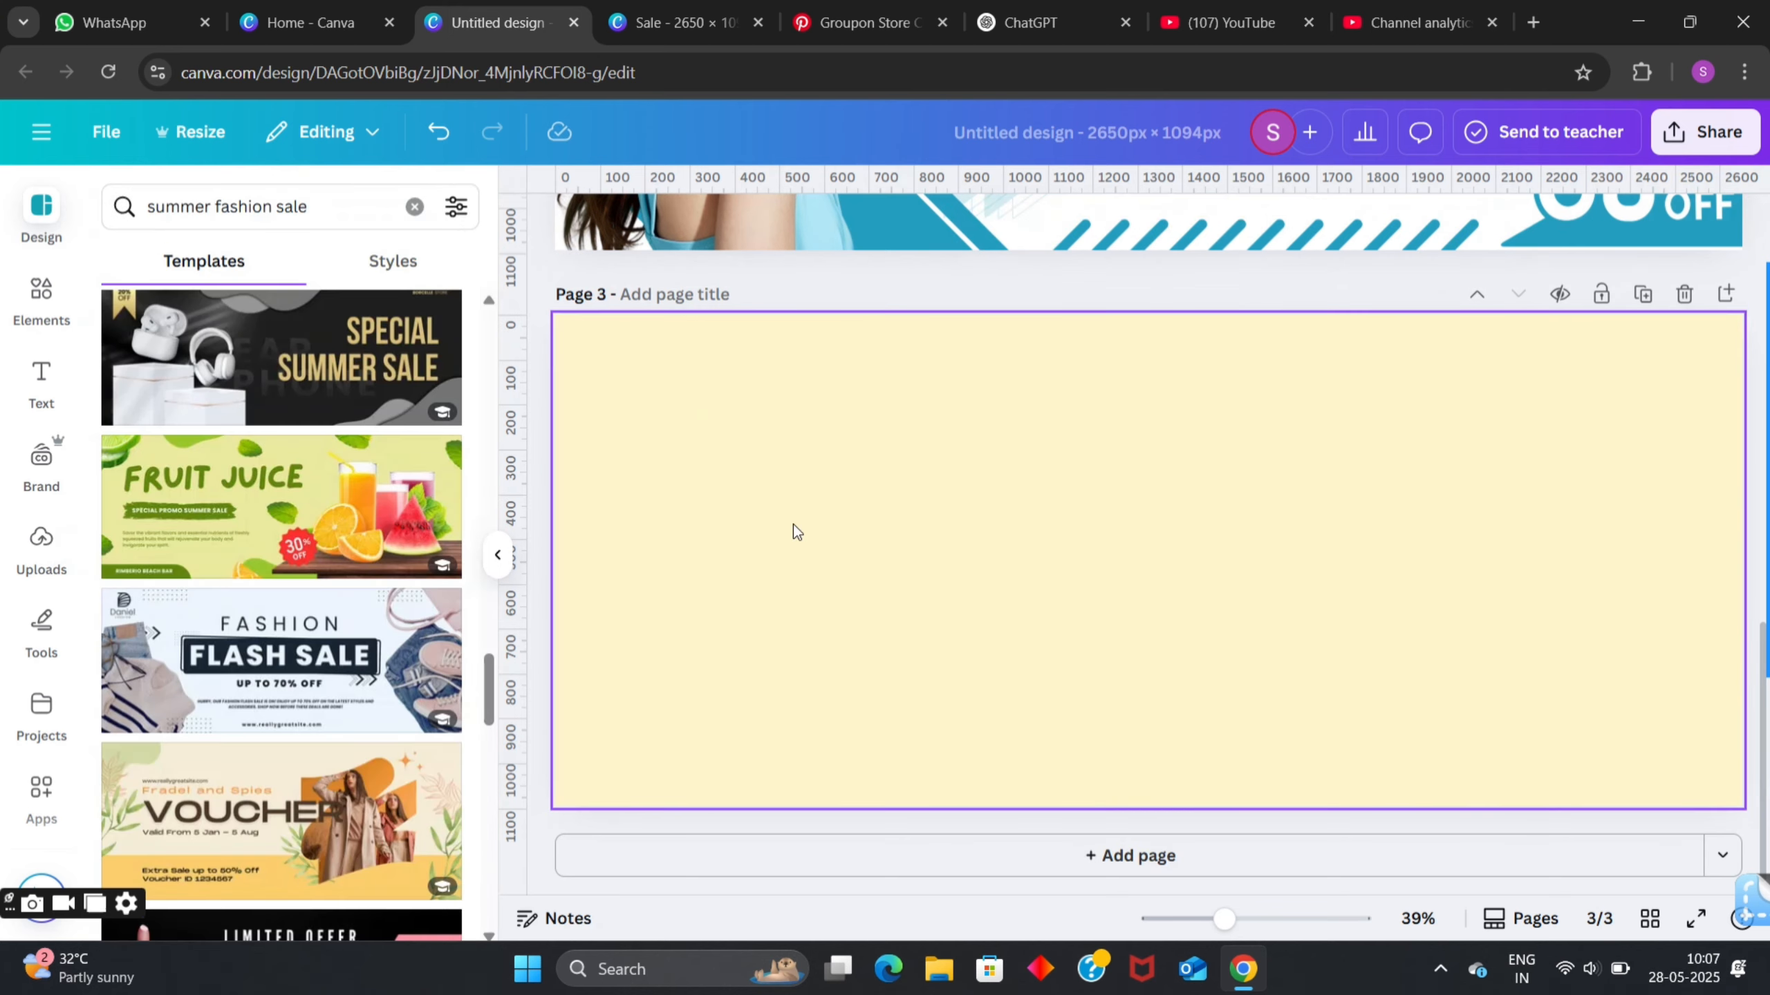
scroll(892, 648, "down", 2)
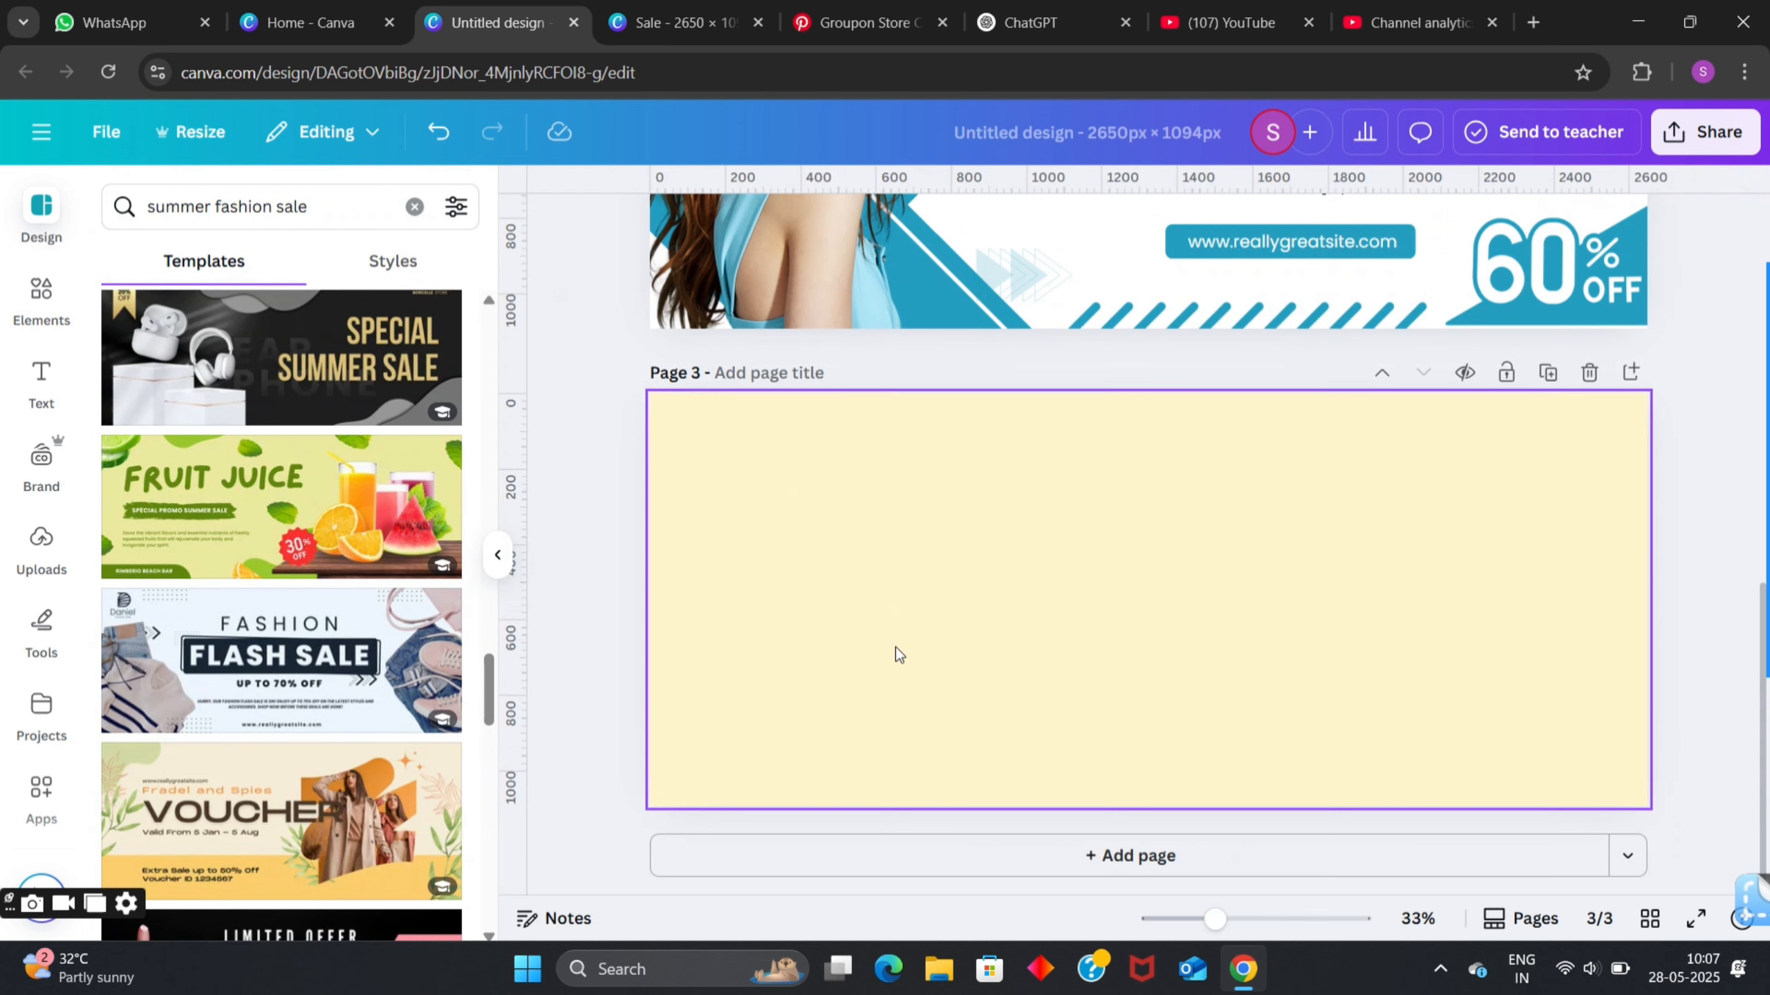
- Search the elements for "fashion sale" and limit the results to photos
left_click(910, 648)
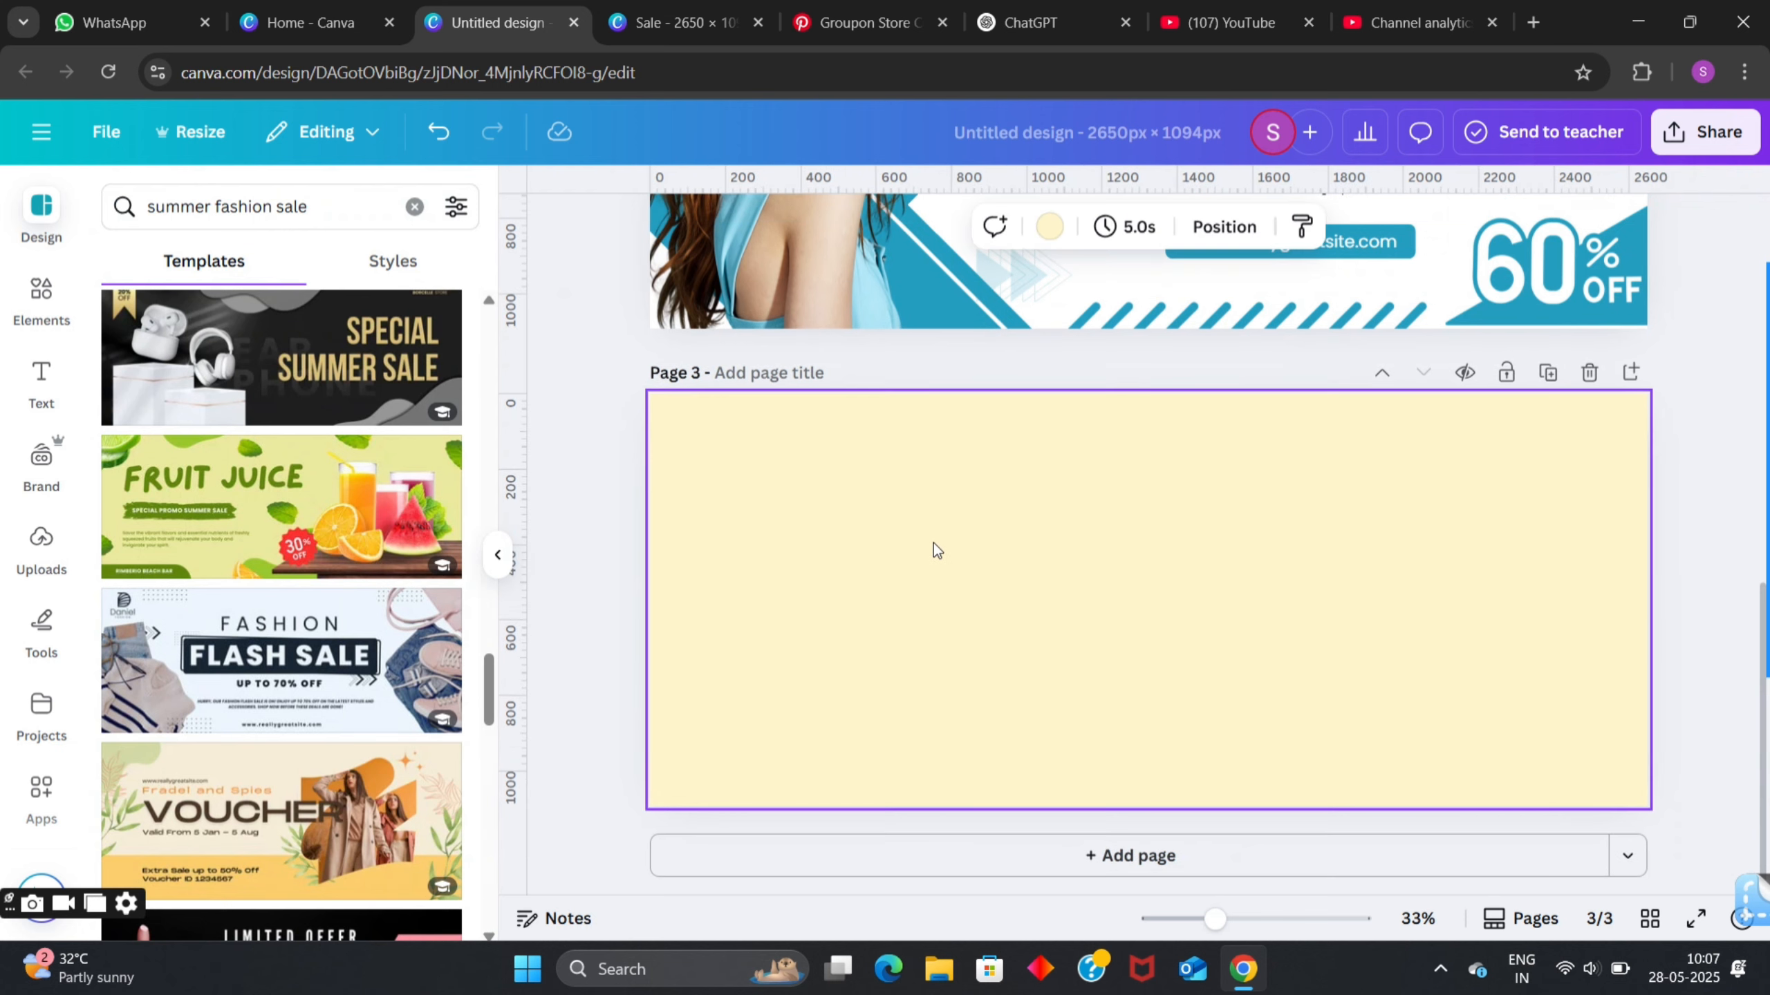
left_click(43, 302)
left_click(245, 205)
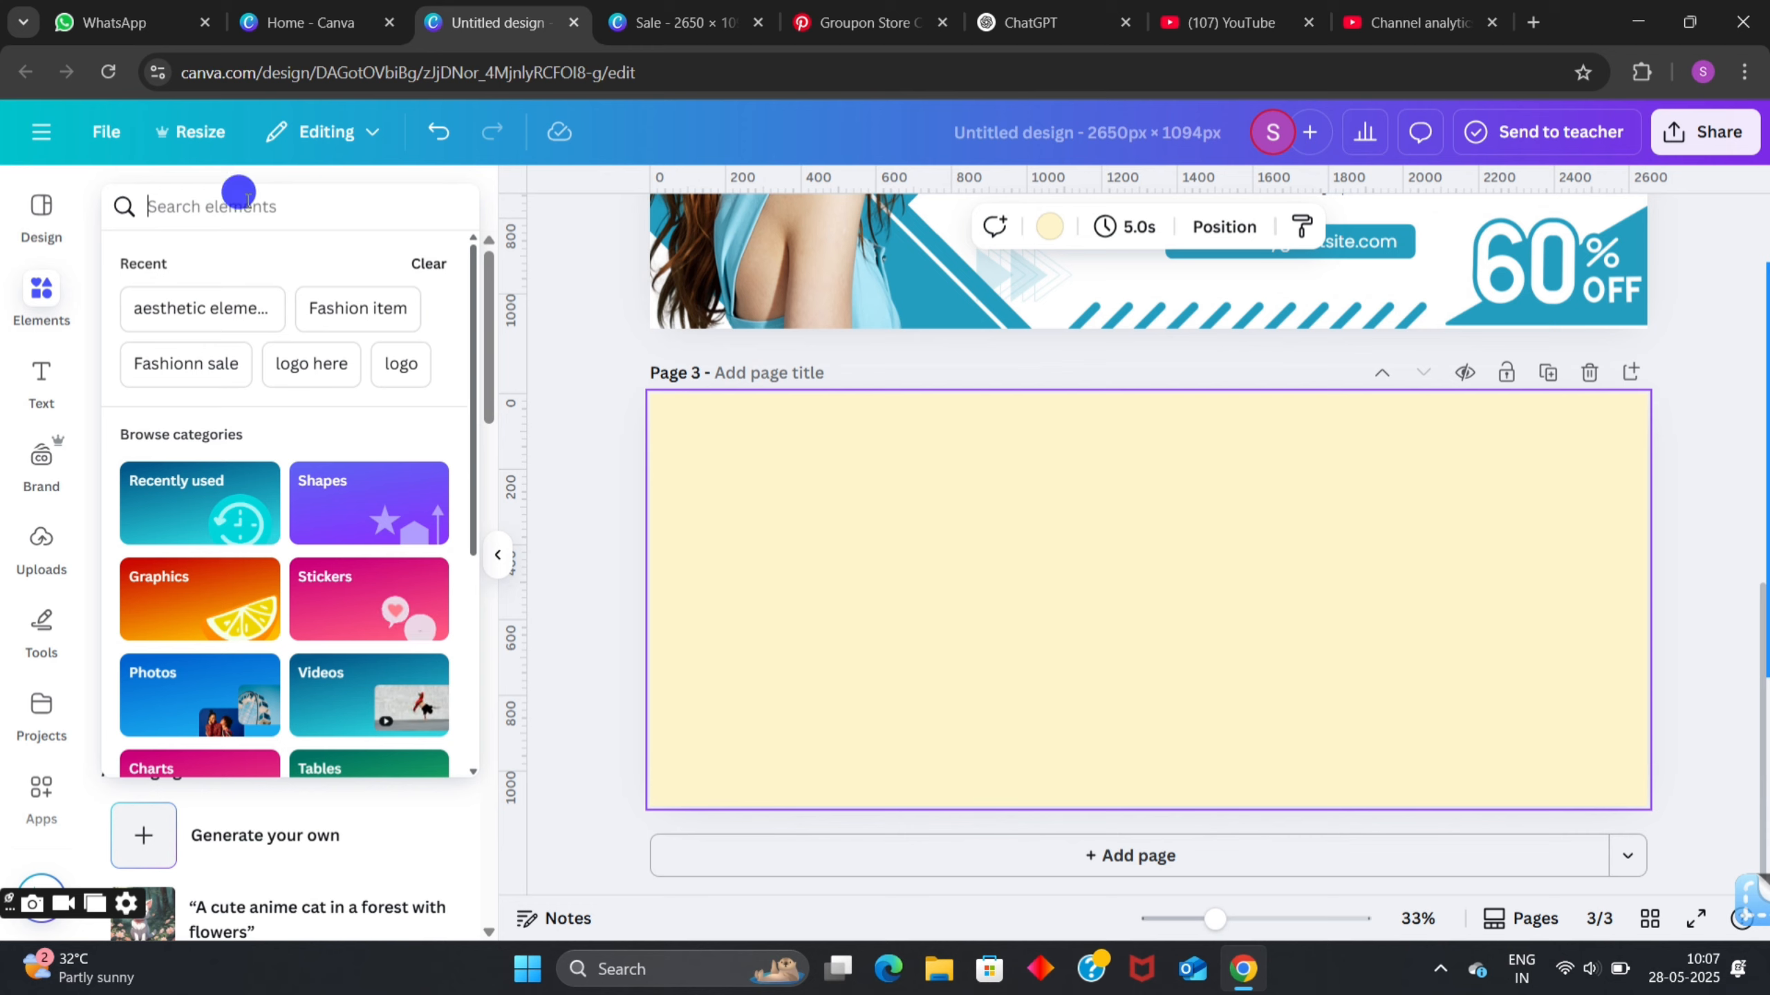
type("fashion")
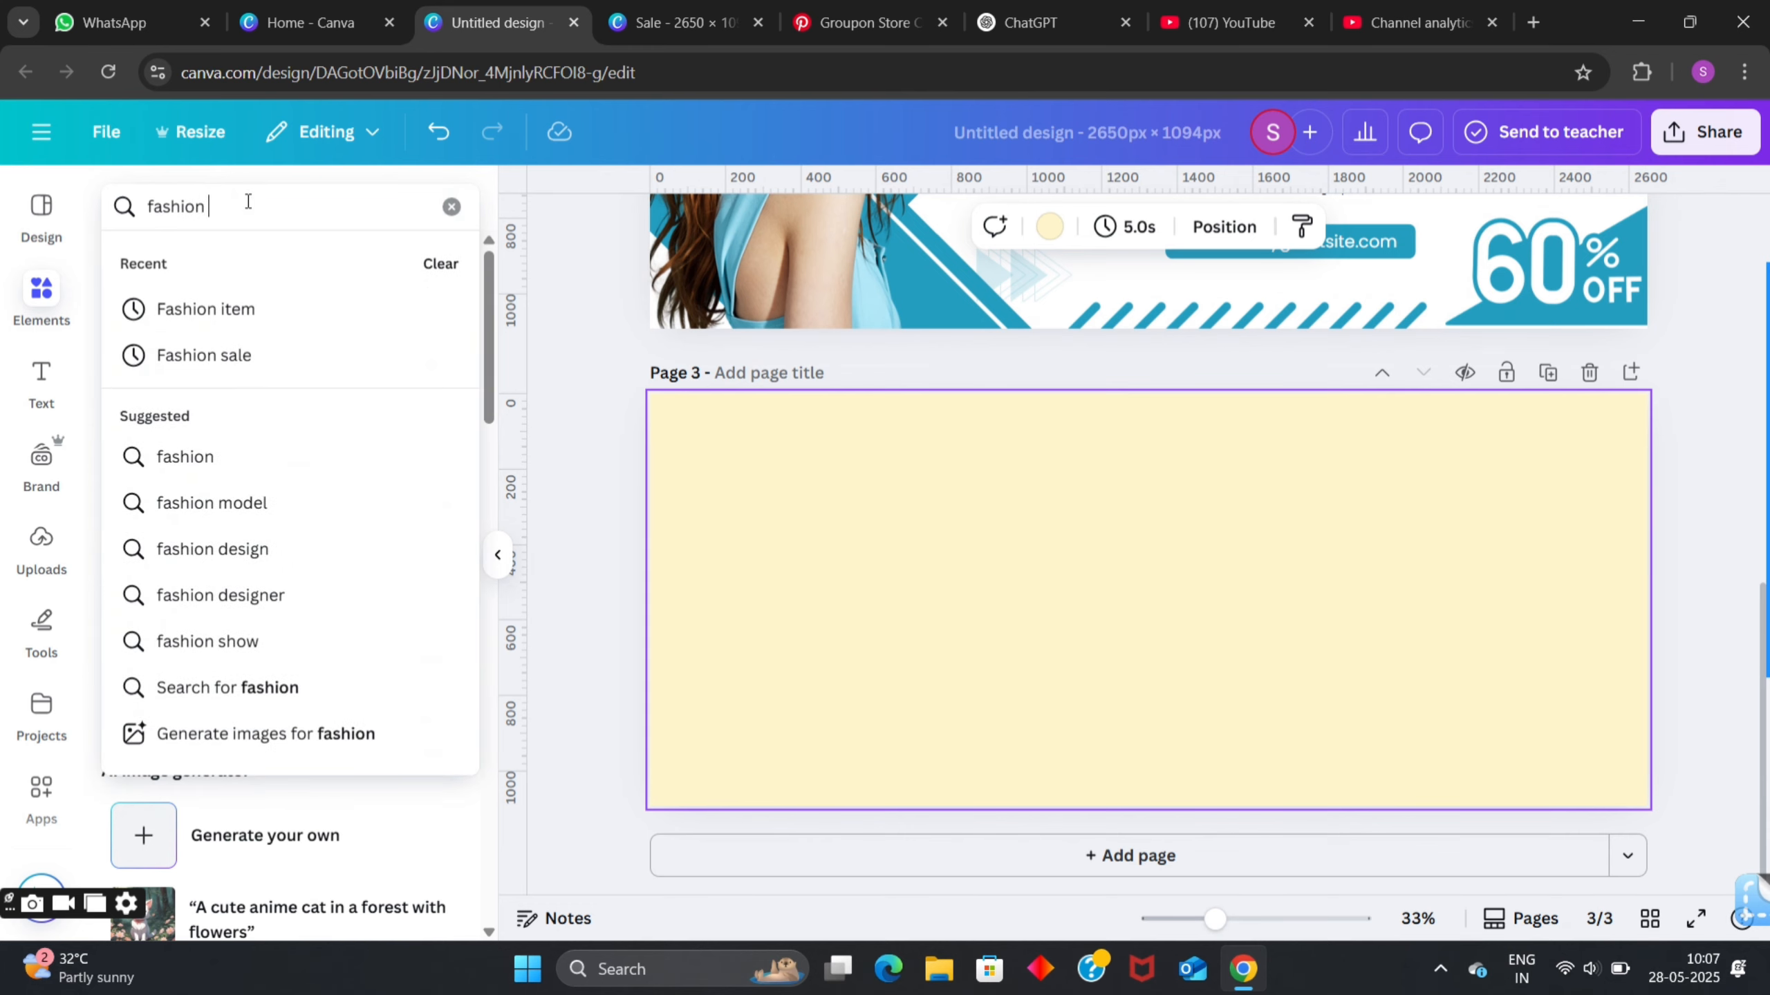
type(" sale")
key("Return")
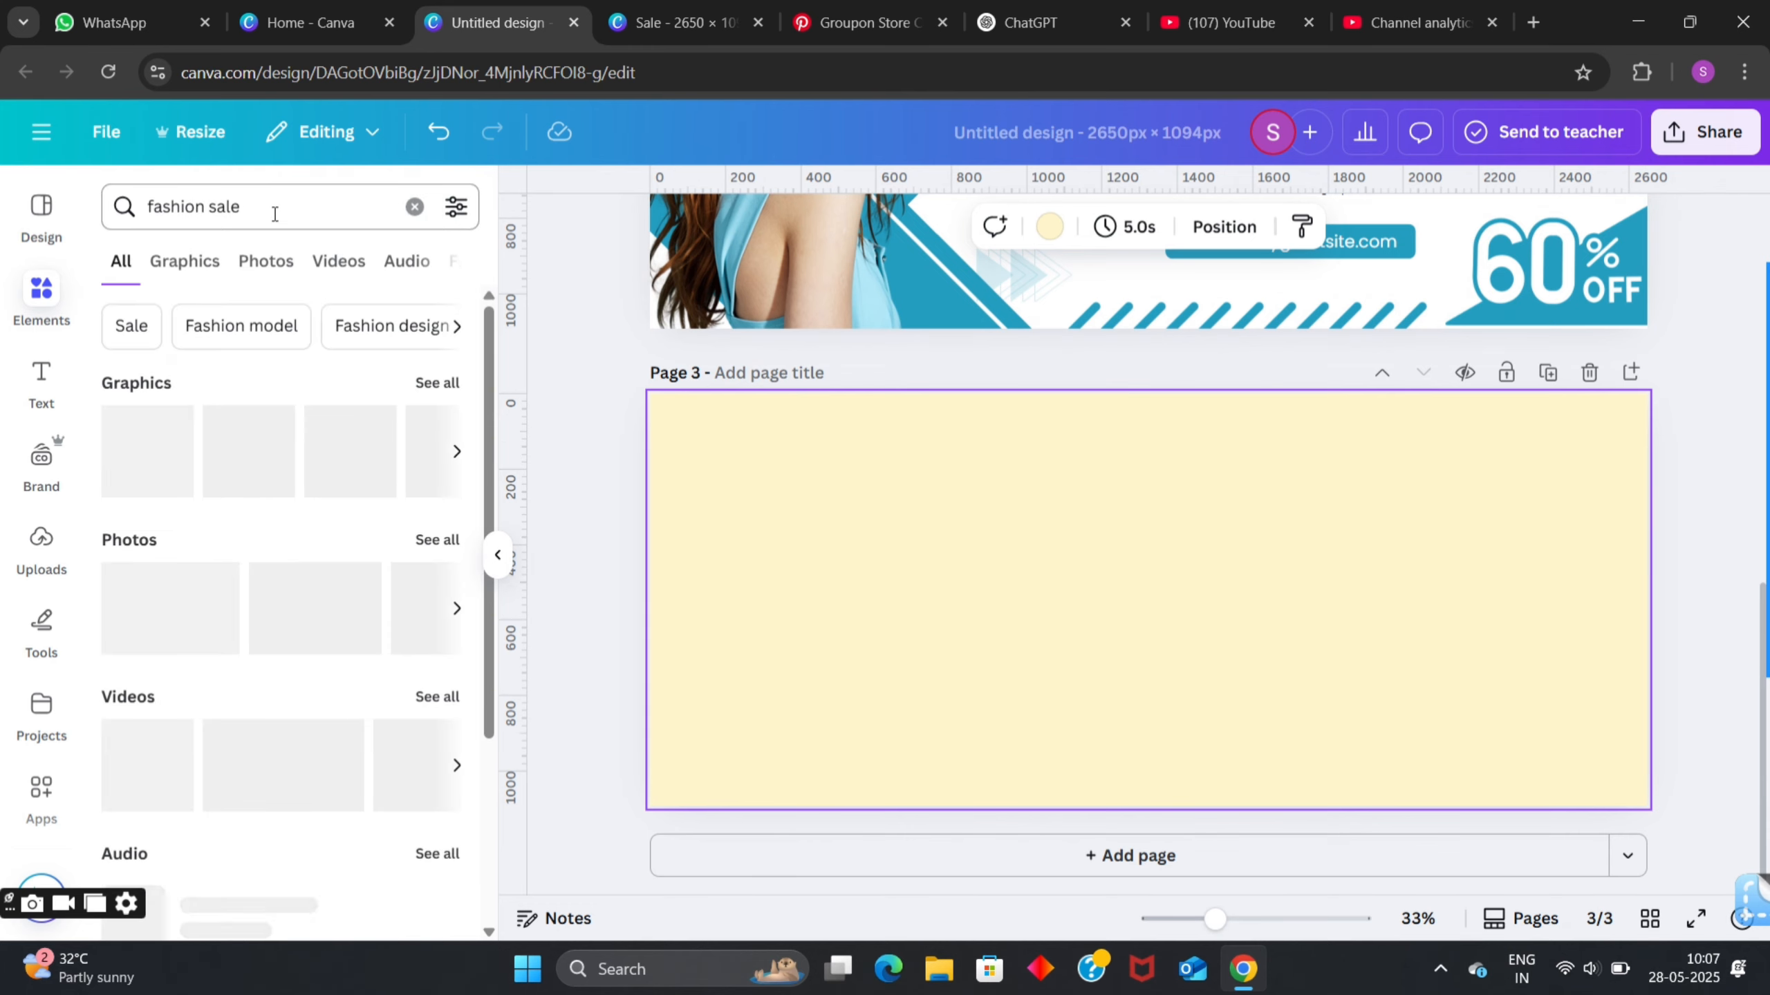
left_click(187, 263)
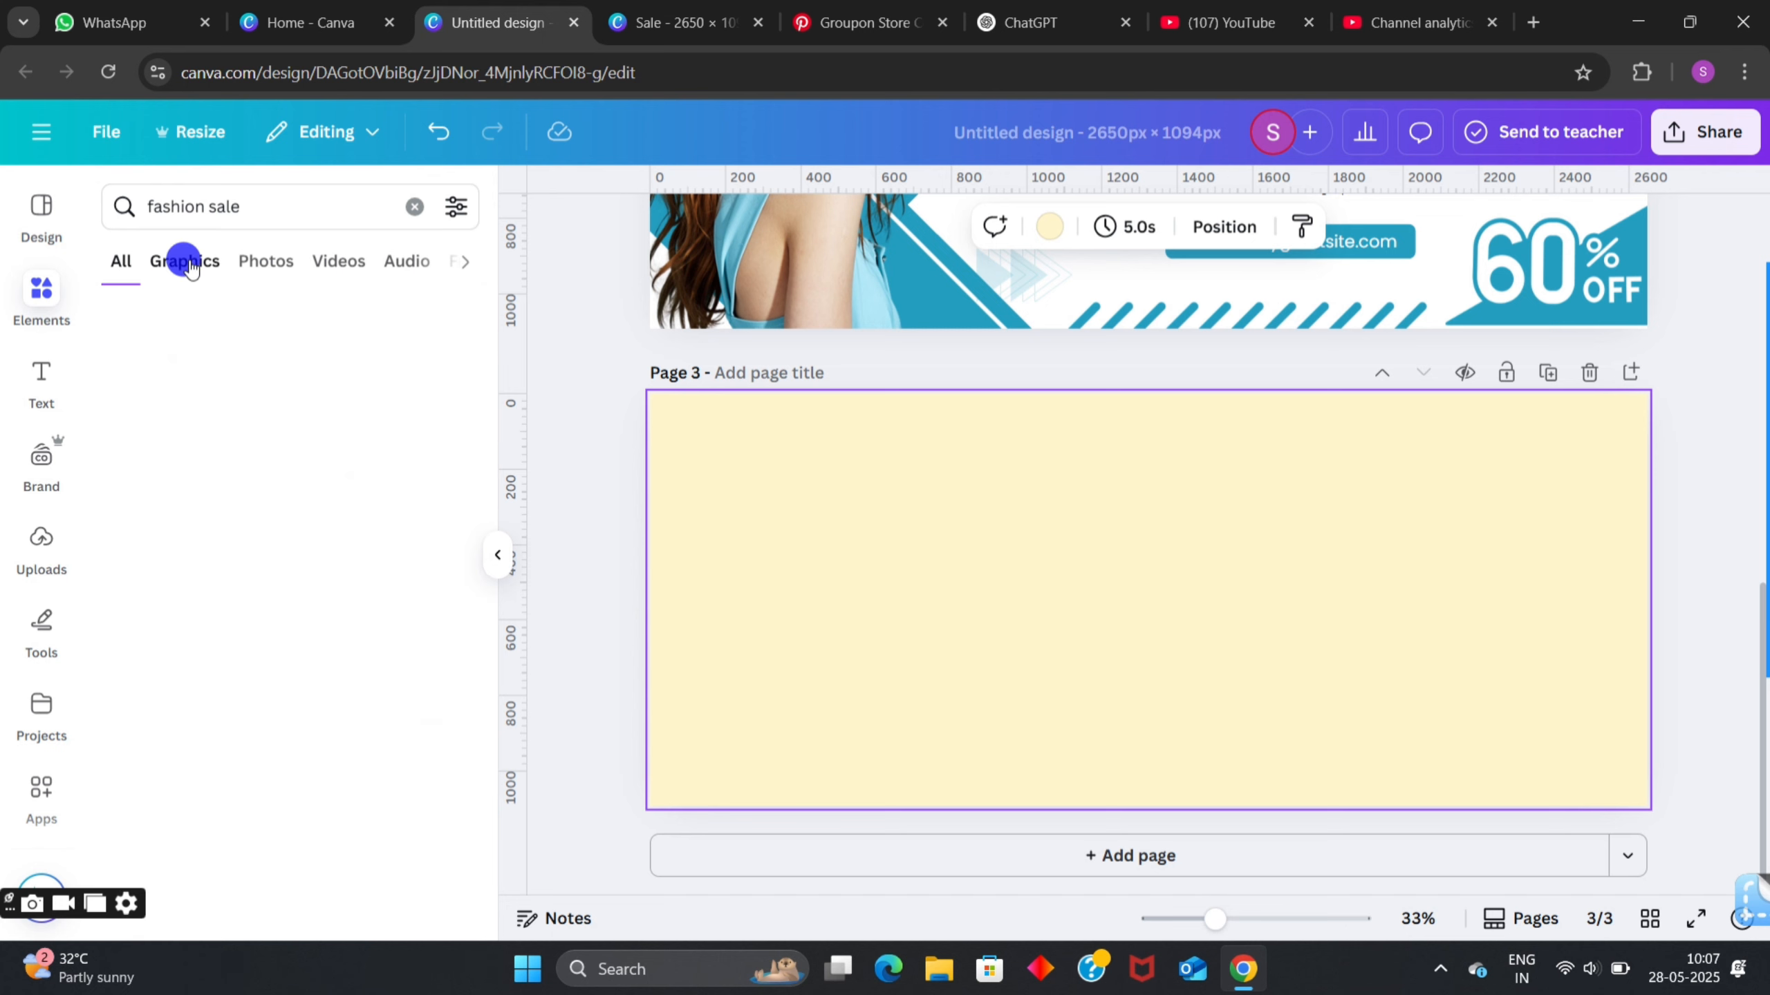
left_click(248, 275)
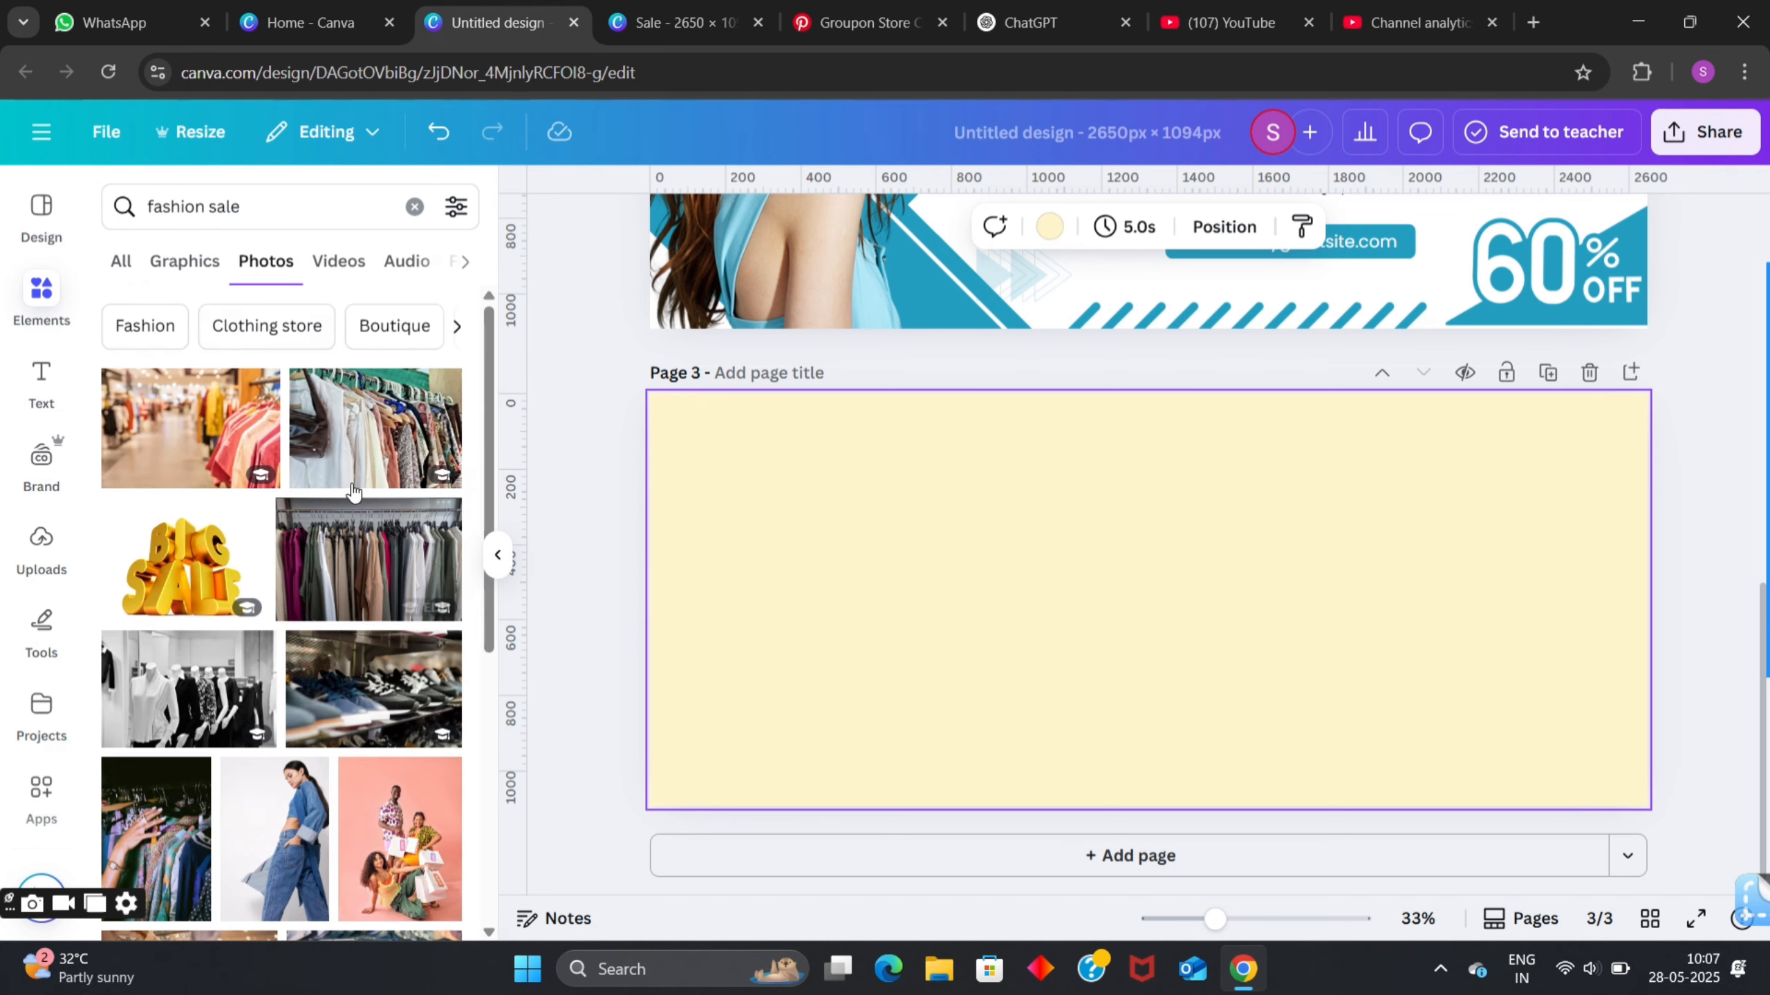
- Add the photo of the woman holding shopping bags against a brown backdrop to page 3
scroll(273, 578, "down", 10)
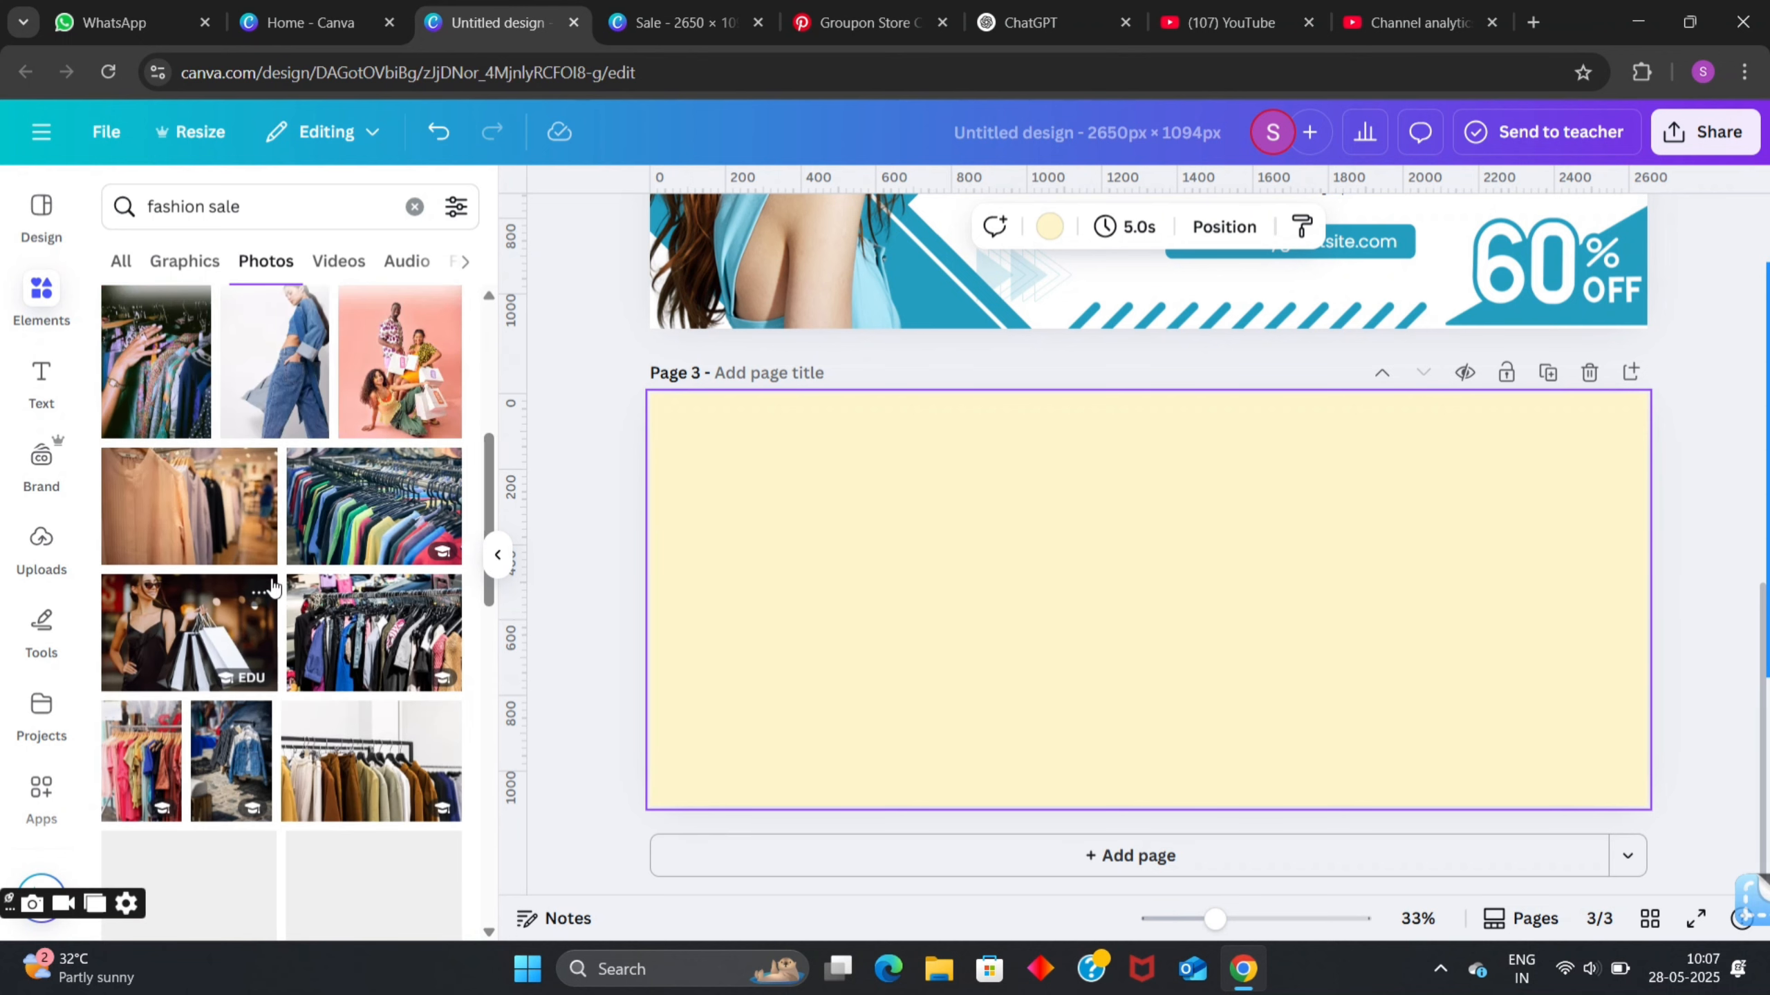
scroll(272, 587, "down", 8)
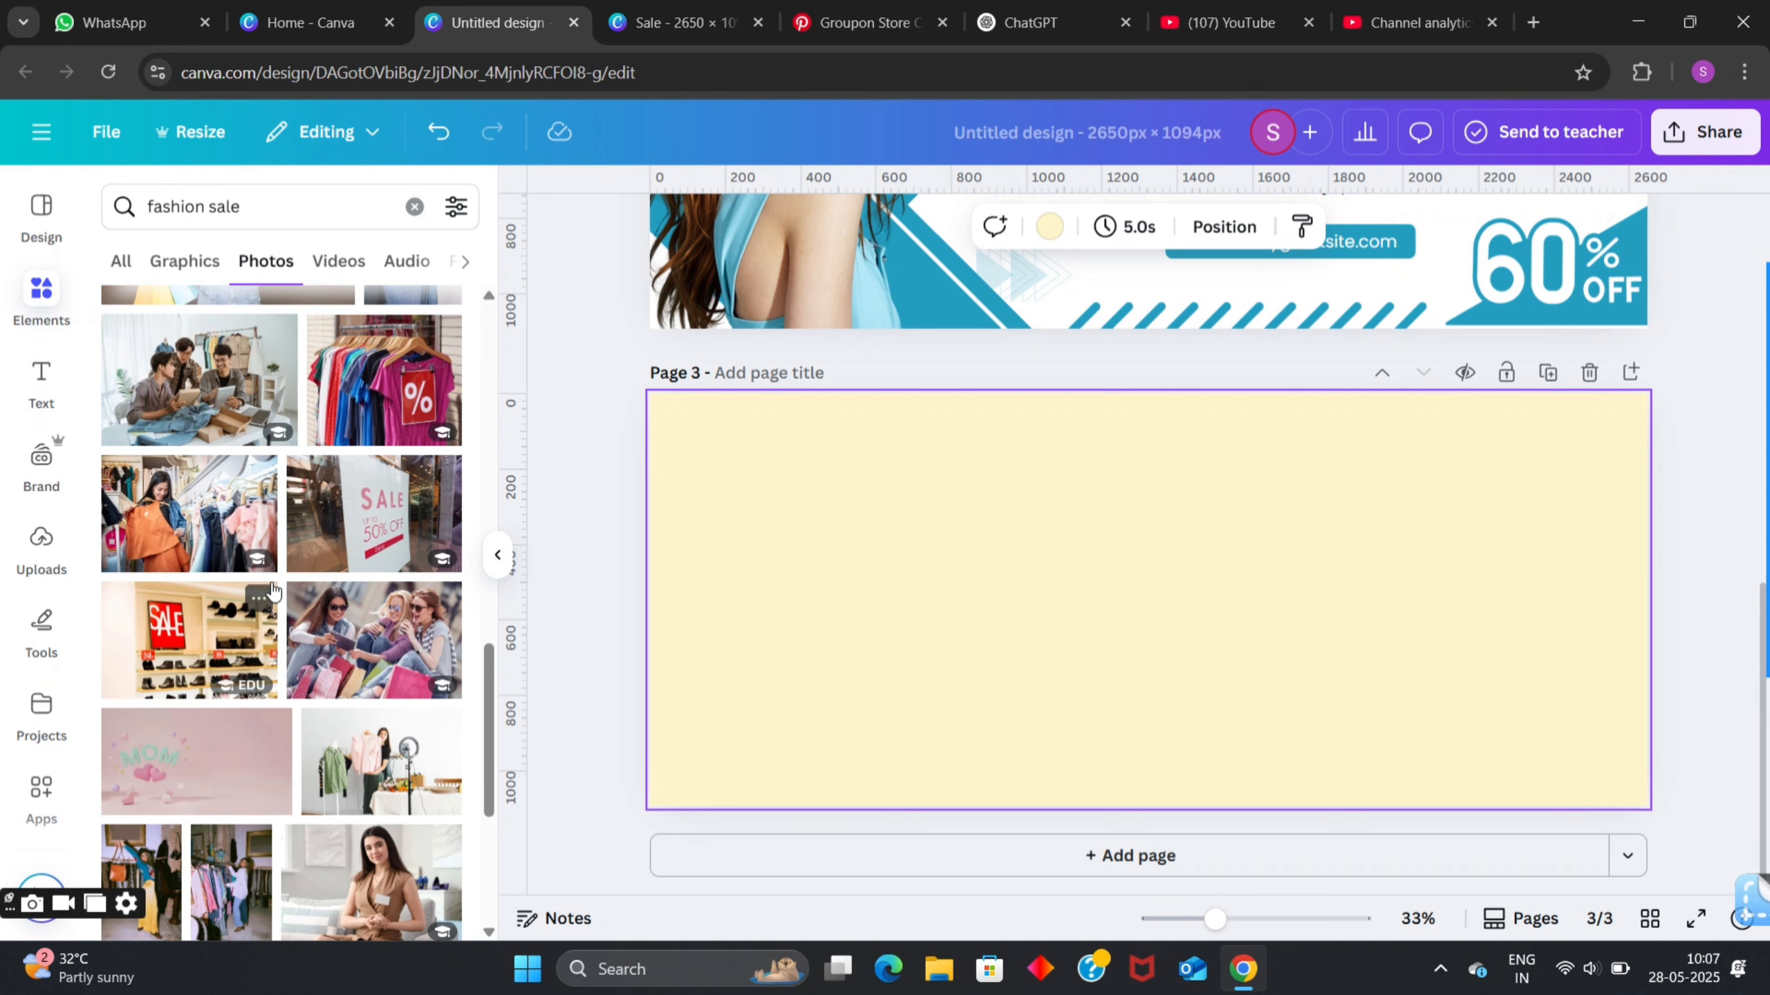
scroll(272, 591, "down", 5)
left_click(200, 591)
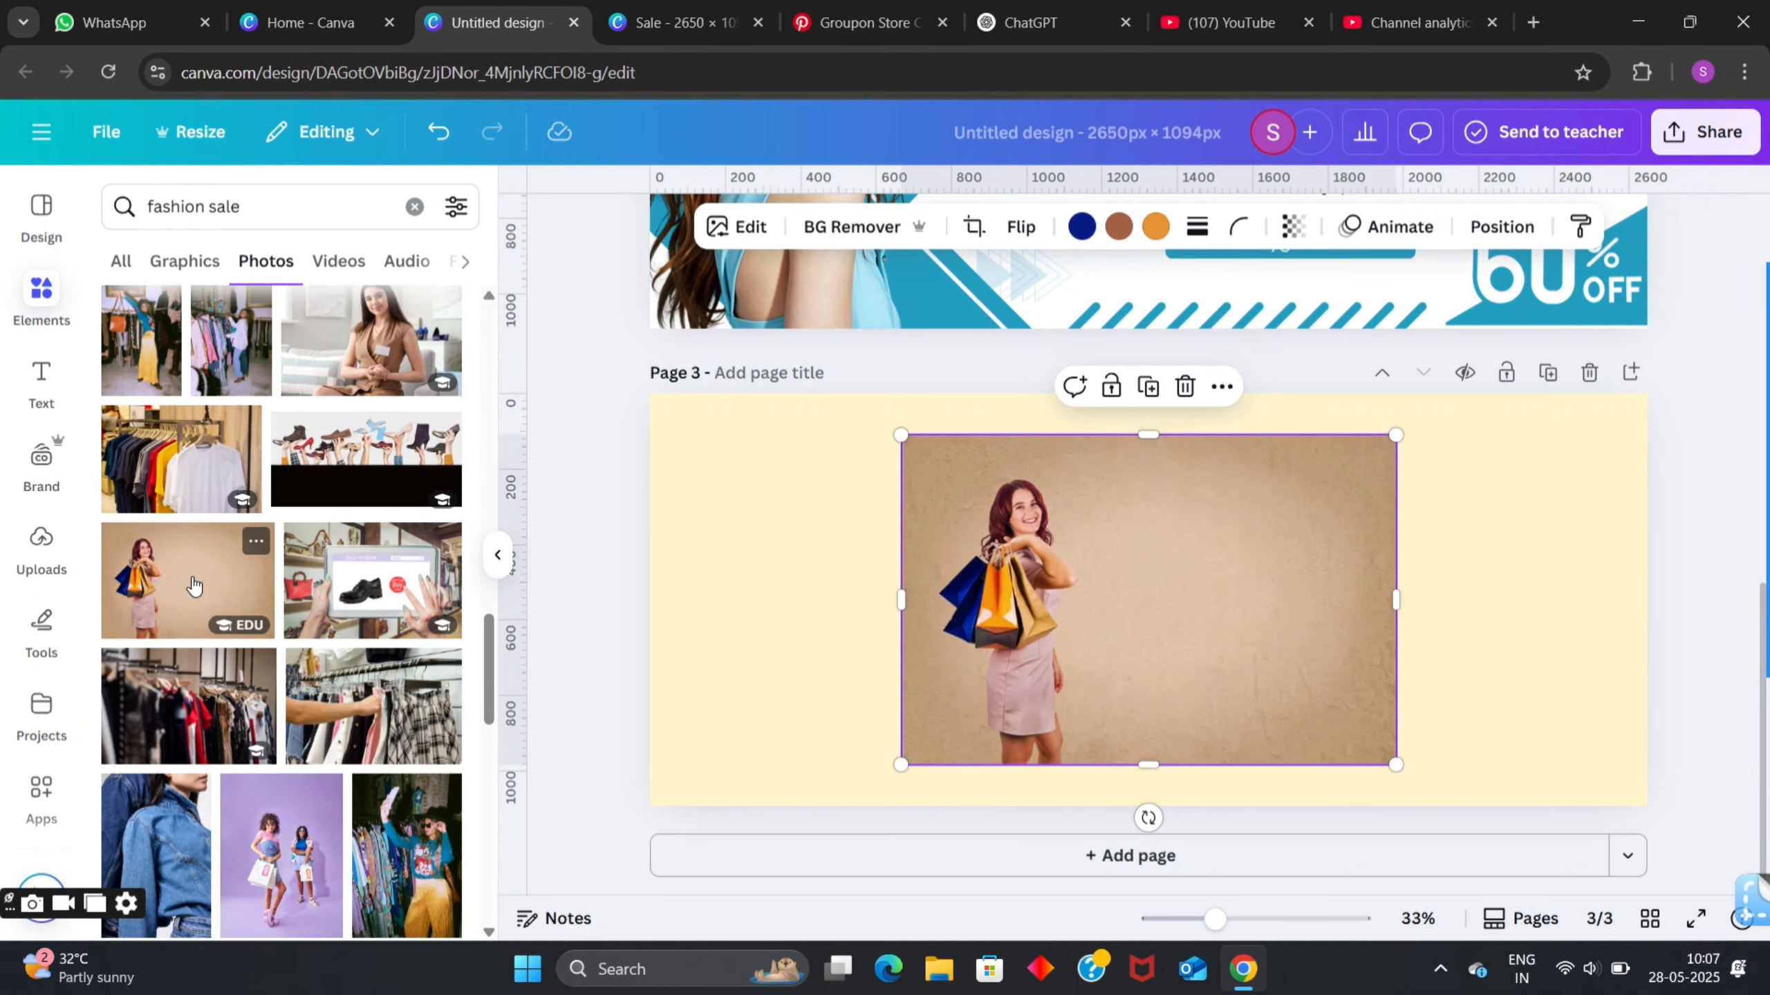
- Replace the brown-backdrop photo on page 3 with the woman in a pink top carrying orange shopping bags, placed slightly left of centre
scroll(194, 584, "down", 10)
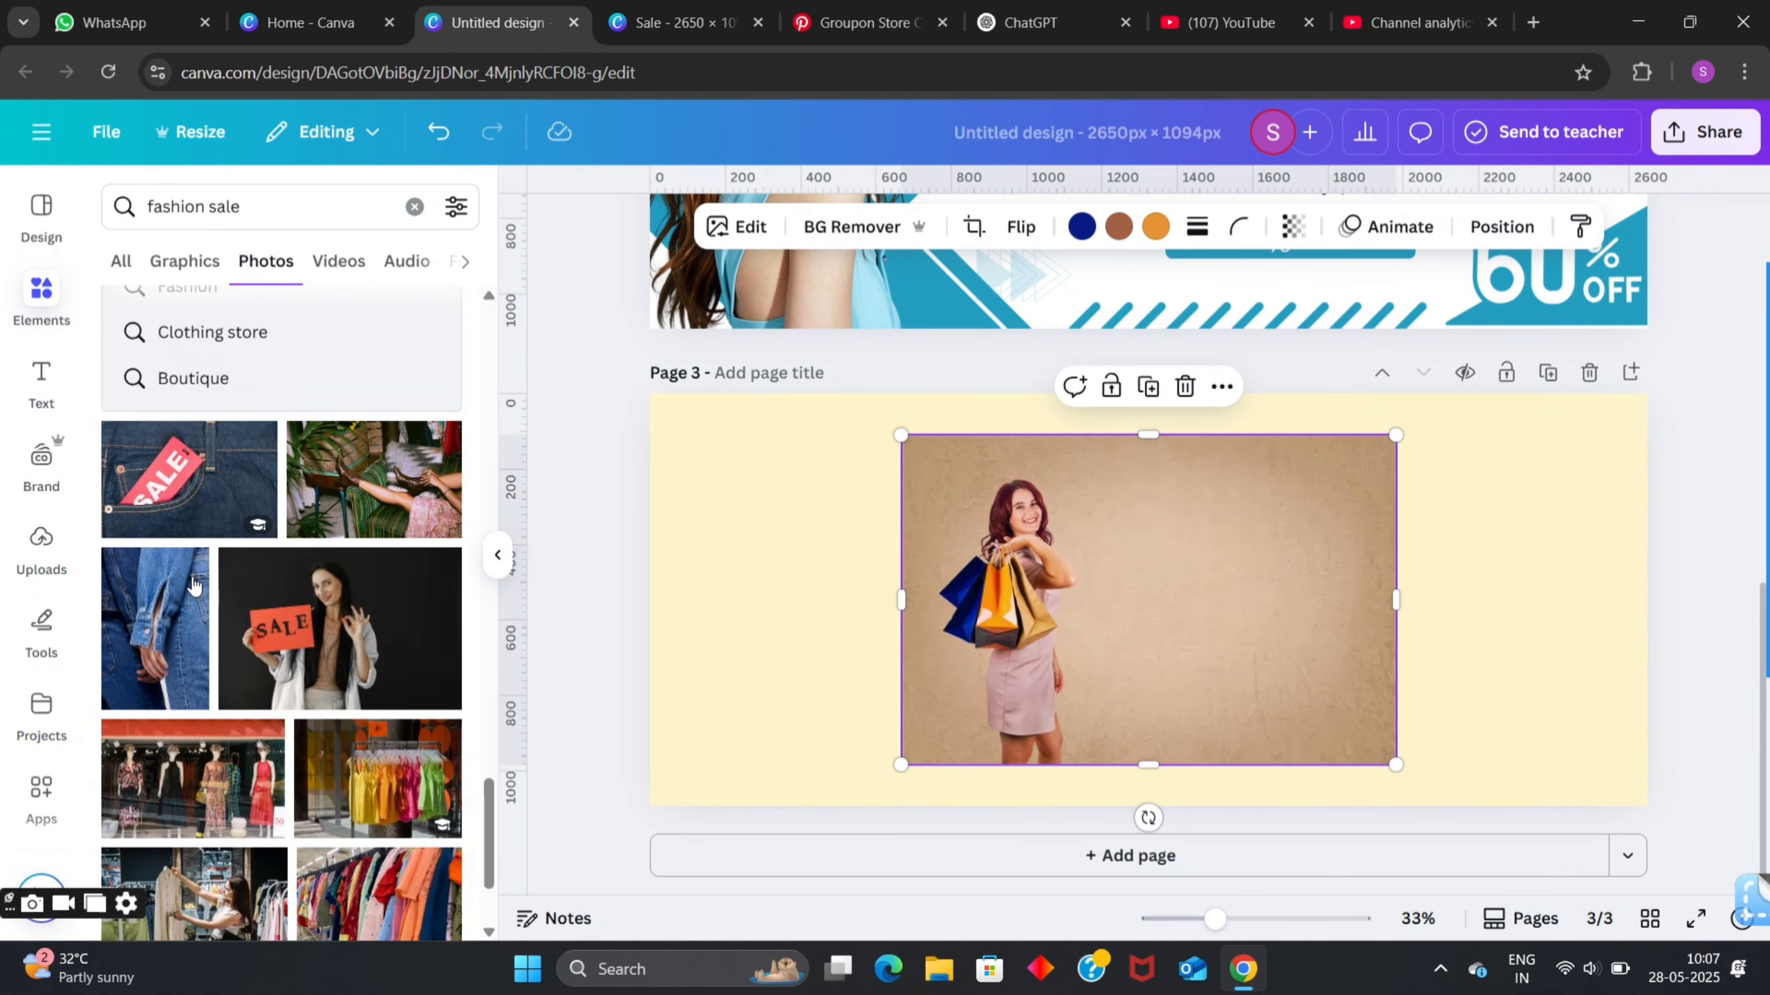
scroll(194, 586, "down", 10)
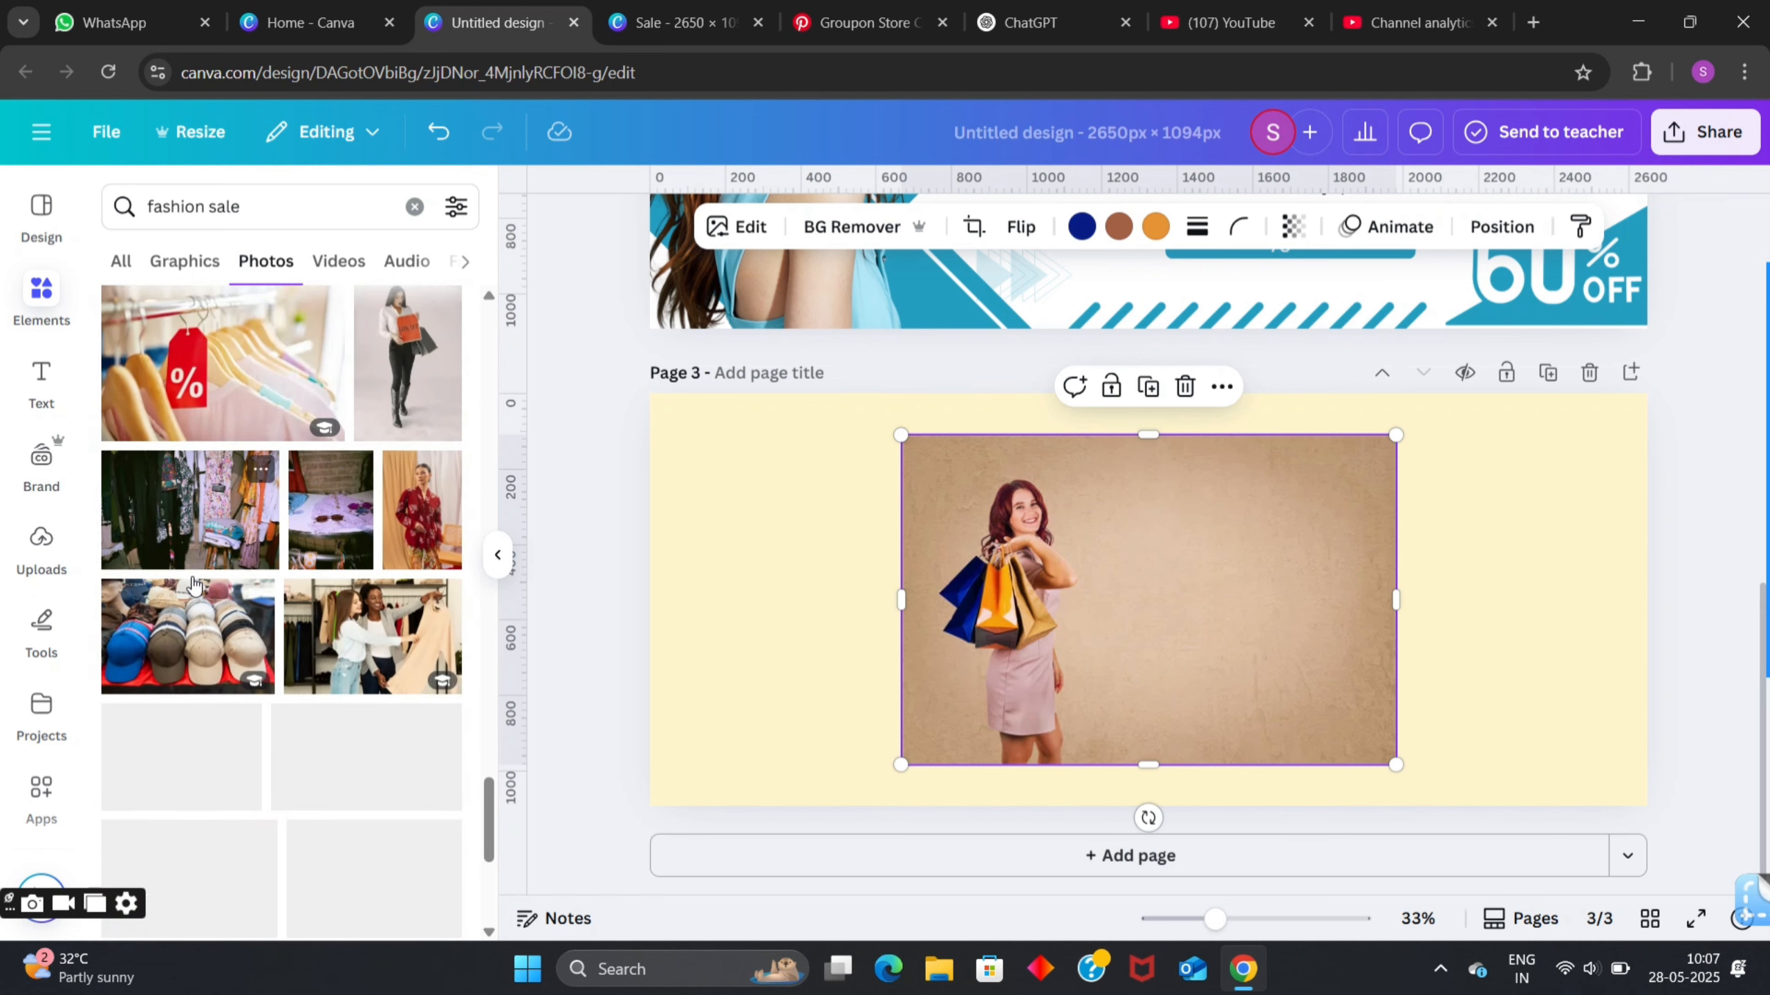
scroll(209, 627, "down", 5)
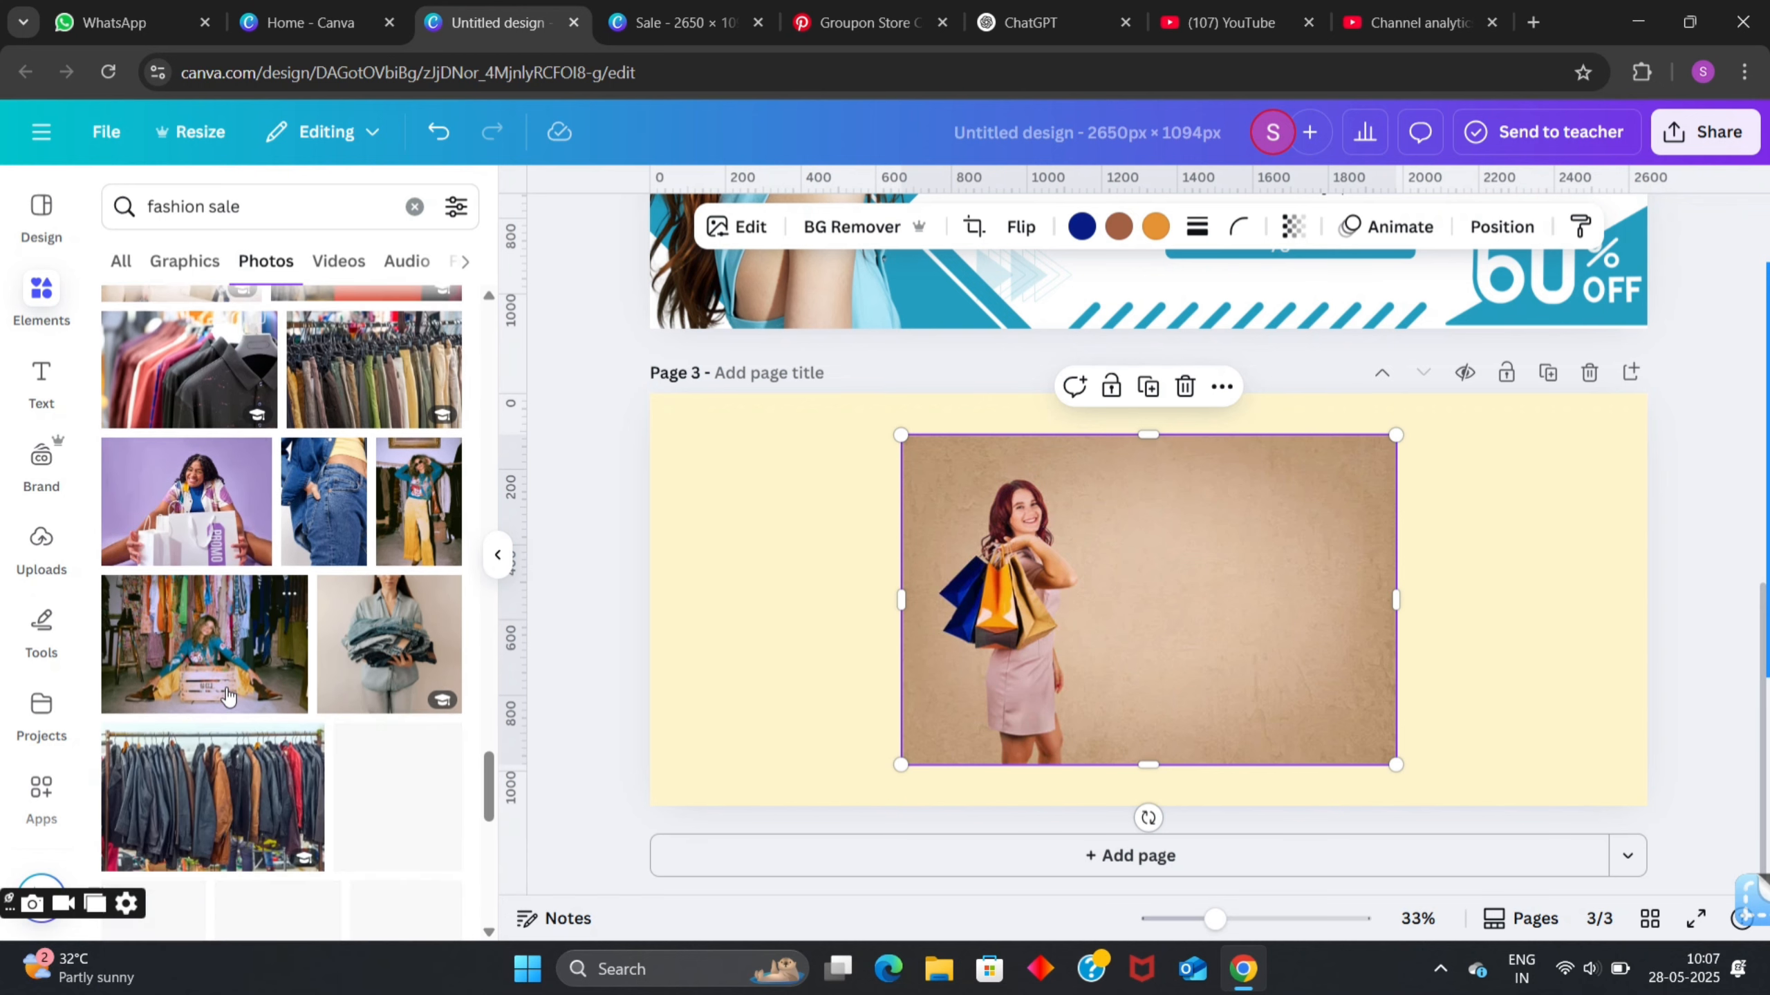
scroll(227, 690, "down", 5)
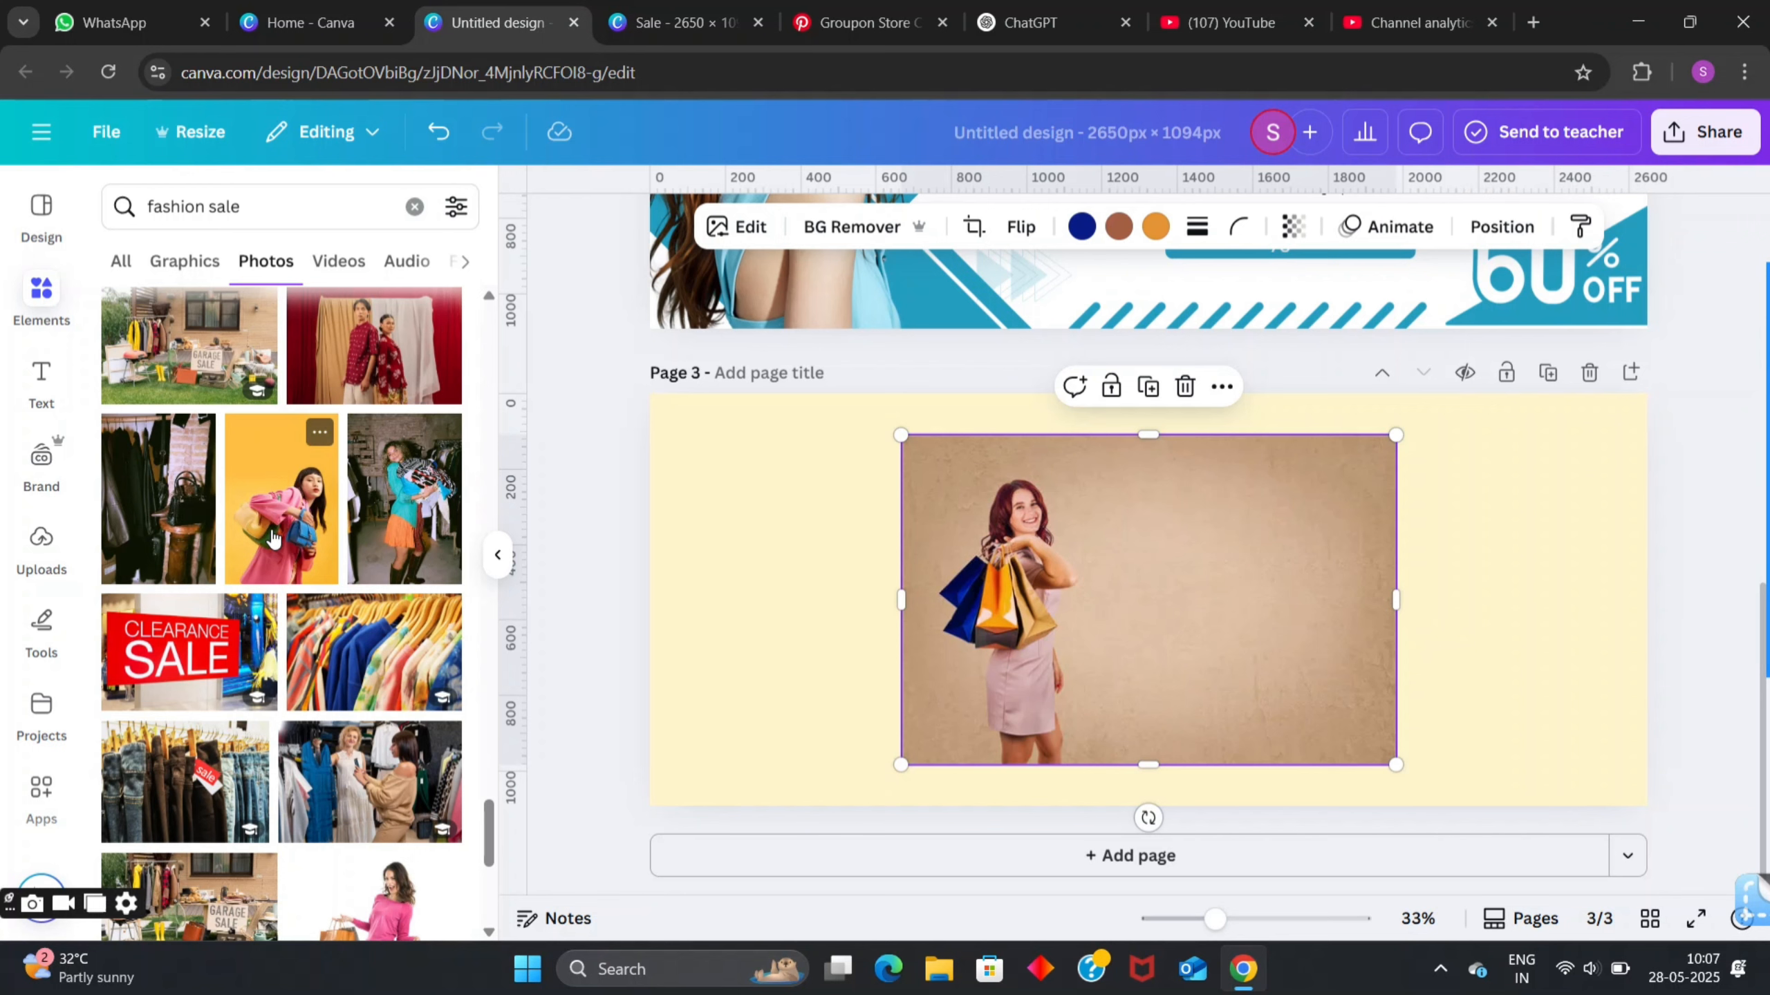
scroll(288, 492, "down", 5)
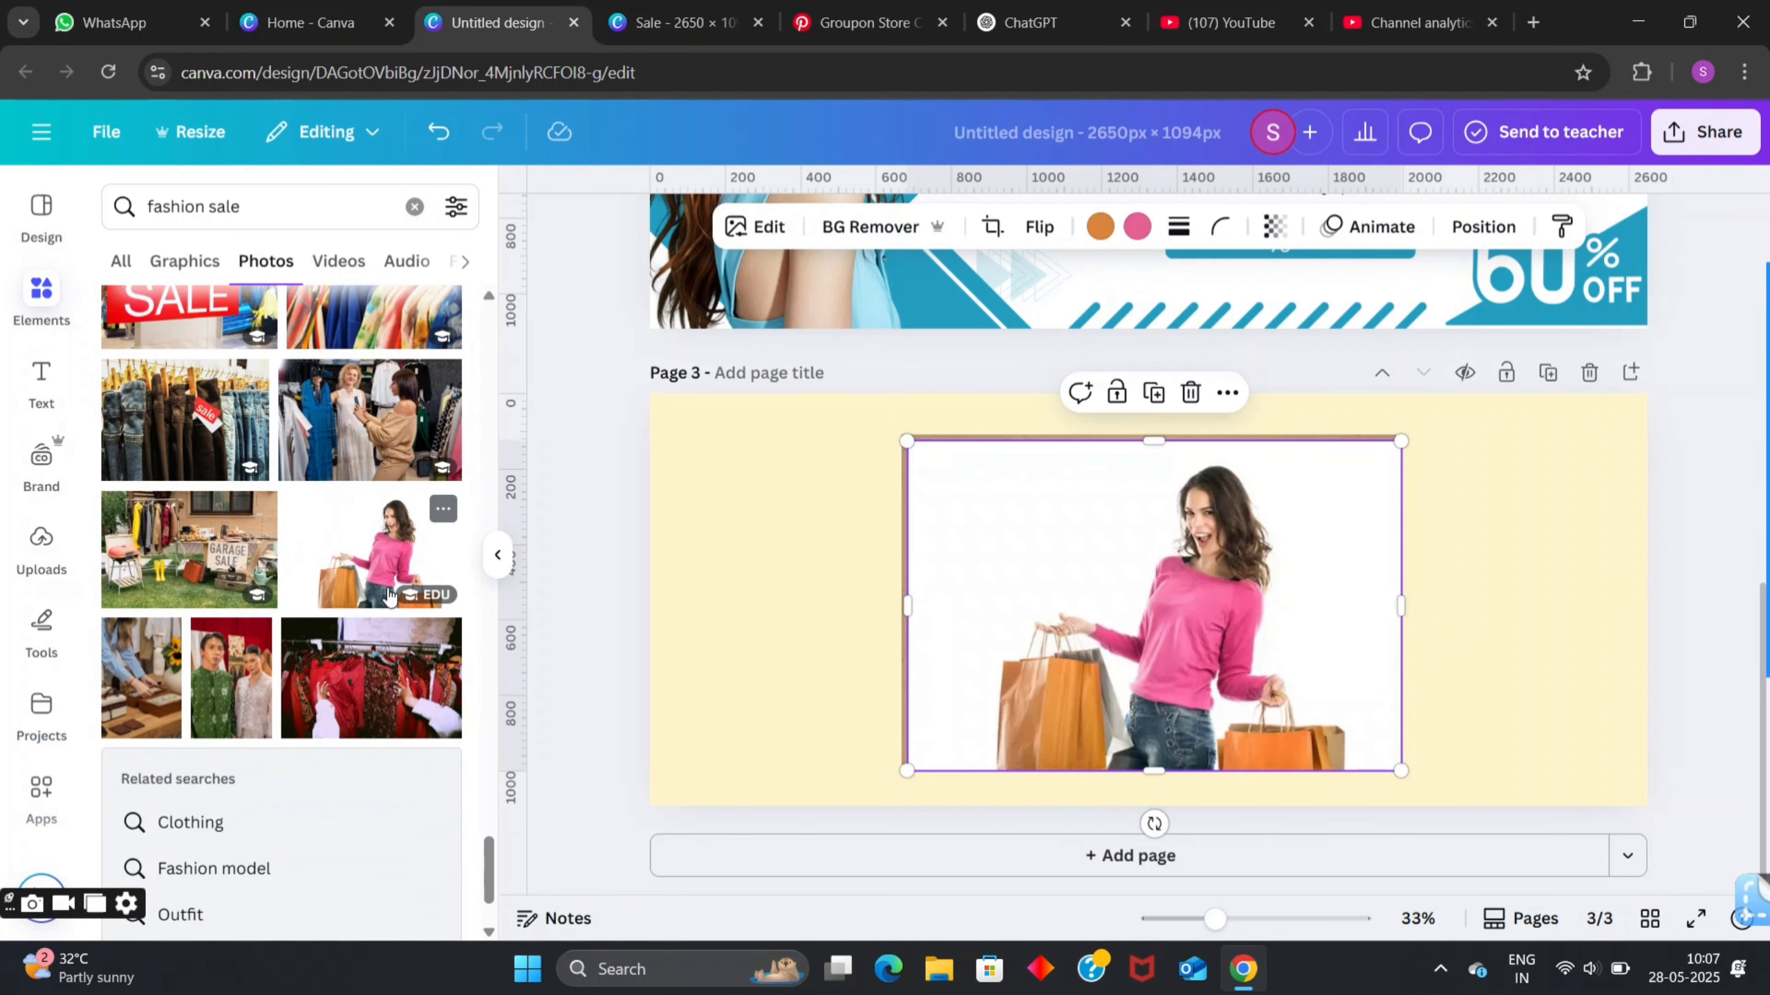
left_click_drag(376, 557, 1038, 638)
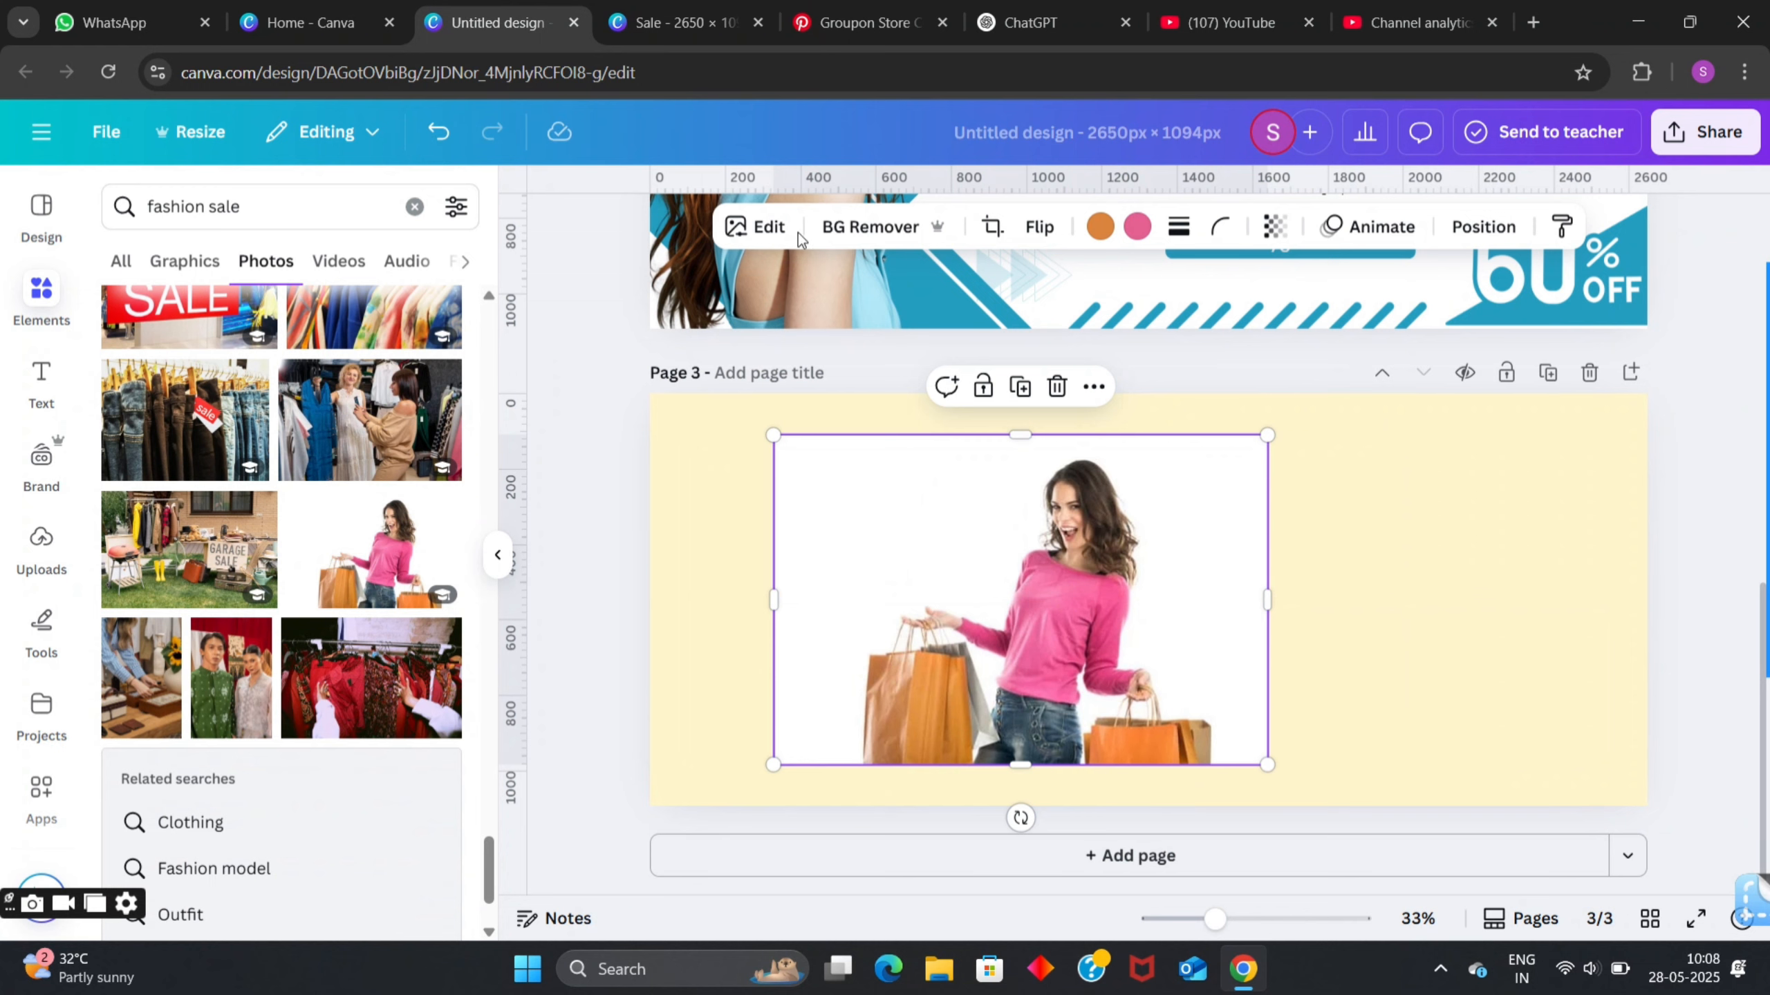
- Remove the background of the woman's photo on page 3 and crop away the empty space on both sides of her
left_click(846, 228)
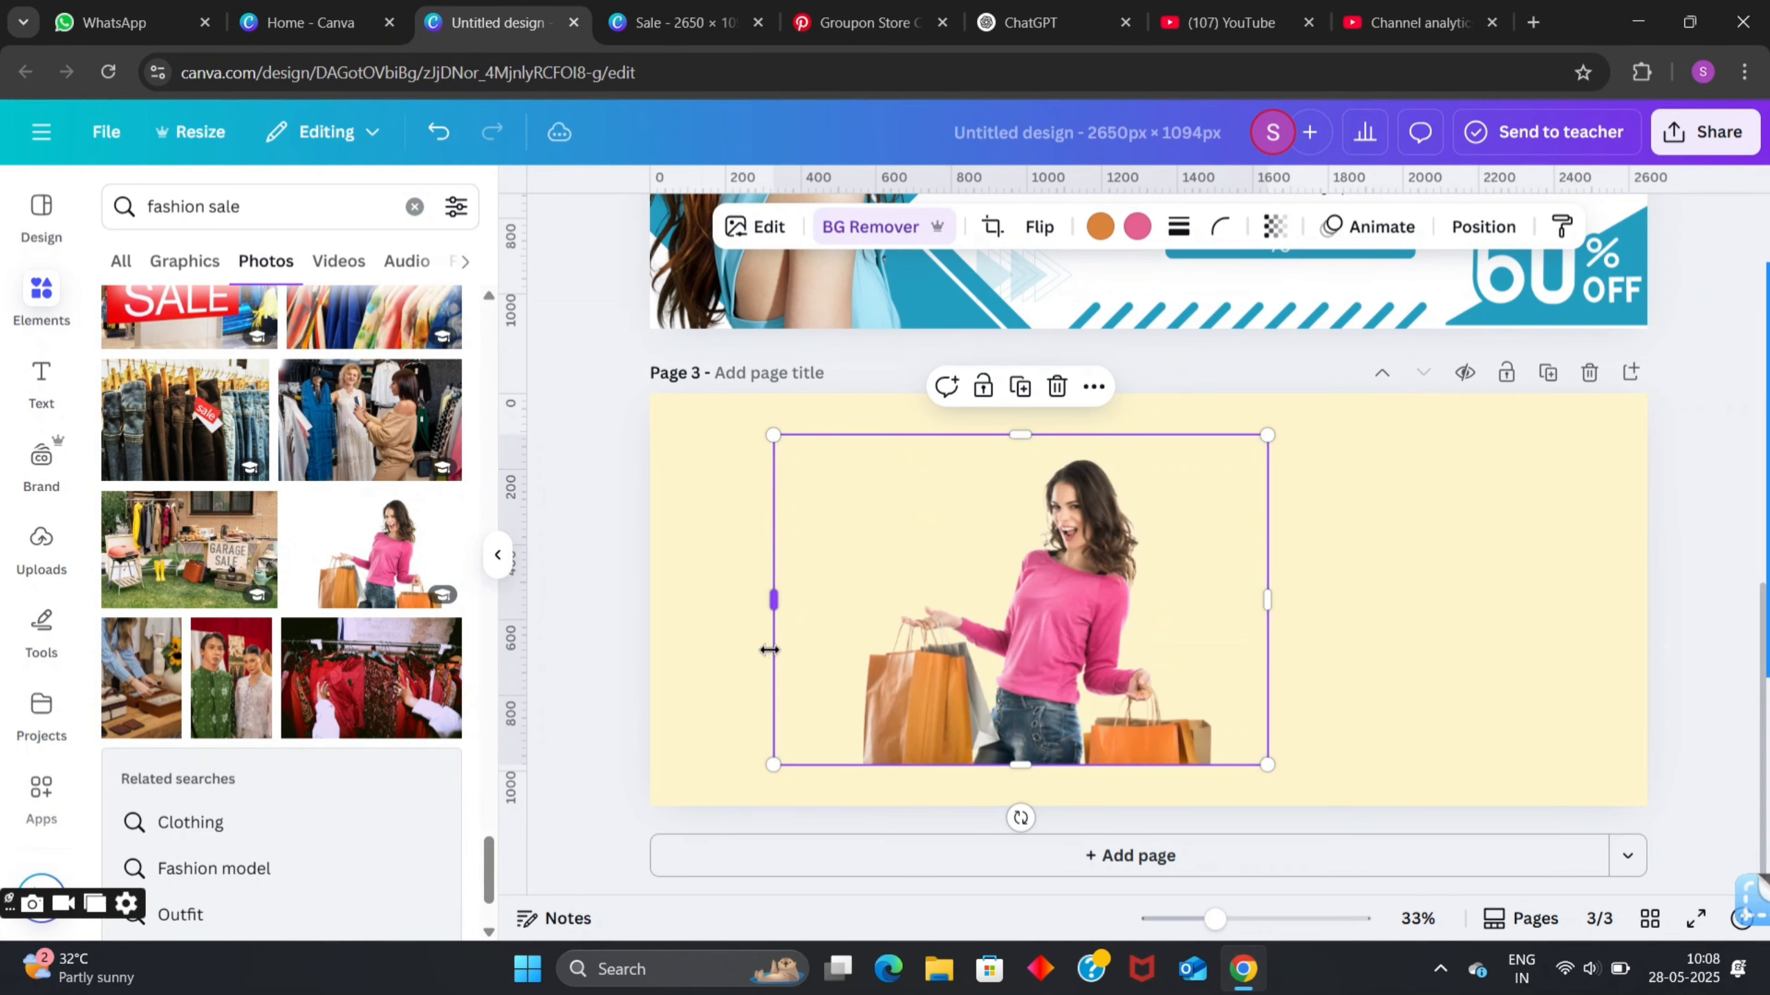
left_click_drag(774, 593, 852, 599)
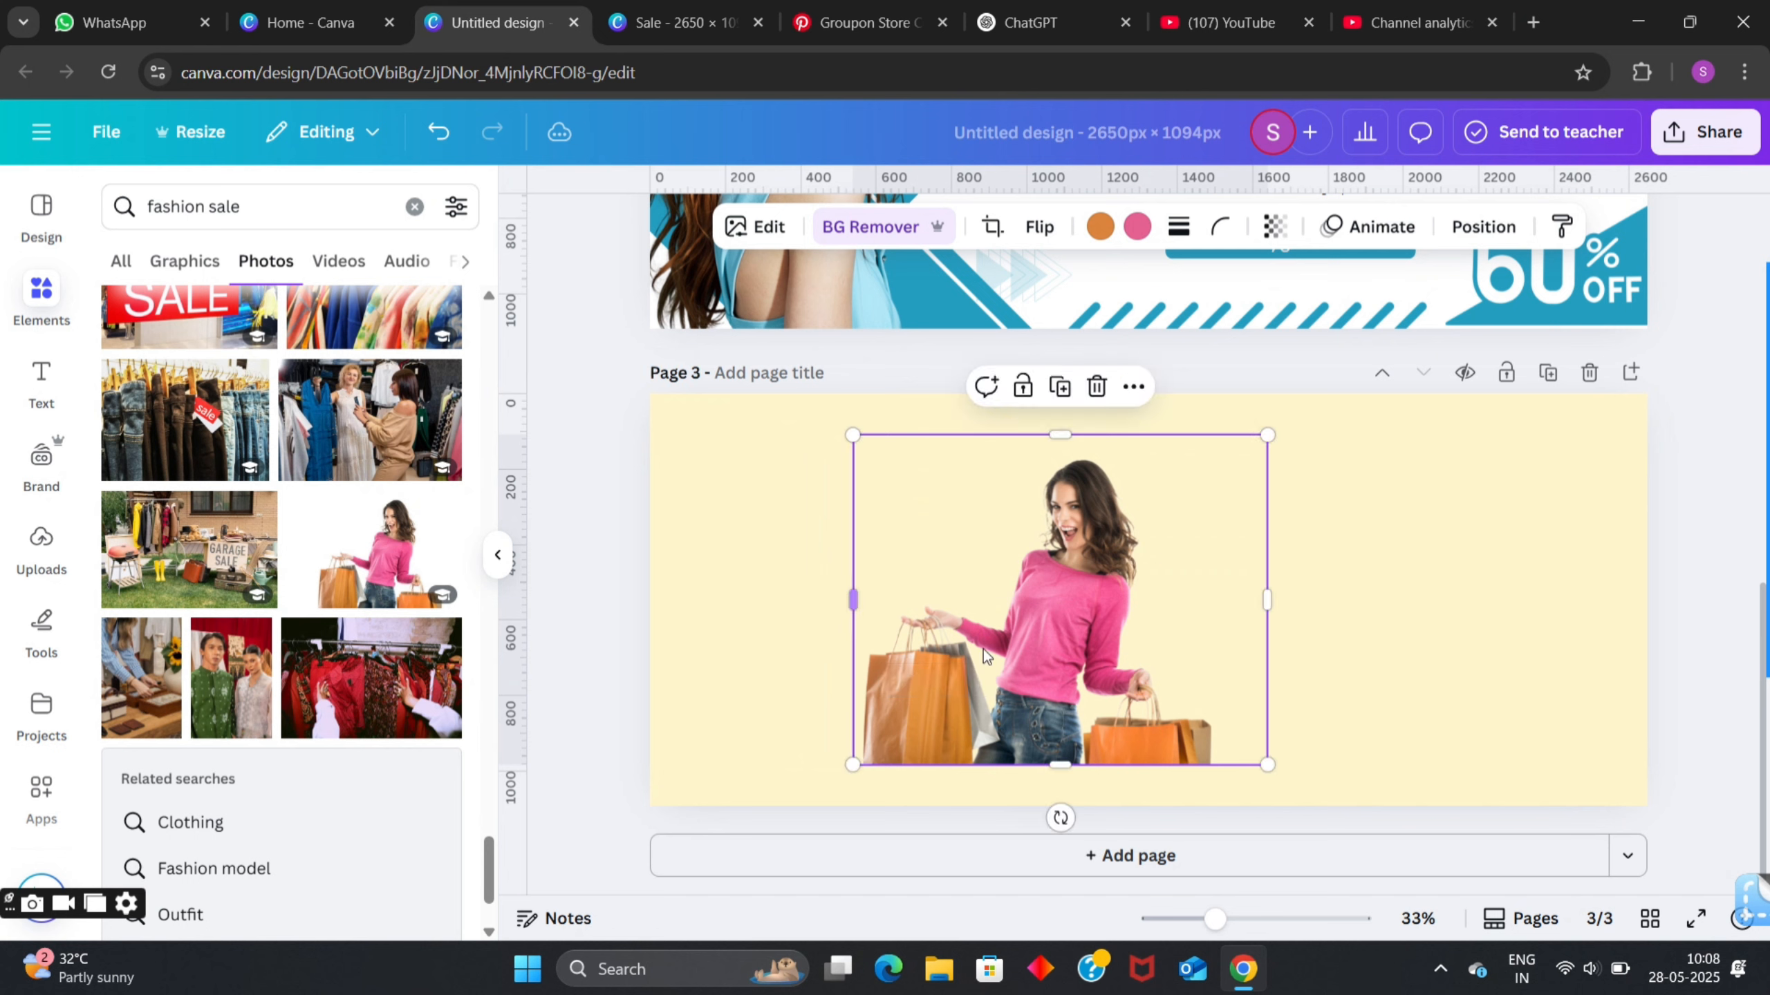
left_click_drag(1258, 593, 1211, 589)
- Enlarge the woman cutout to about the page height and place it on the left half, resting on the bottom edge
left_click_drag(1213, 433, 1310, 348)
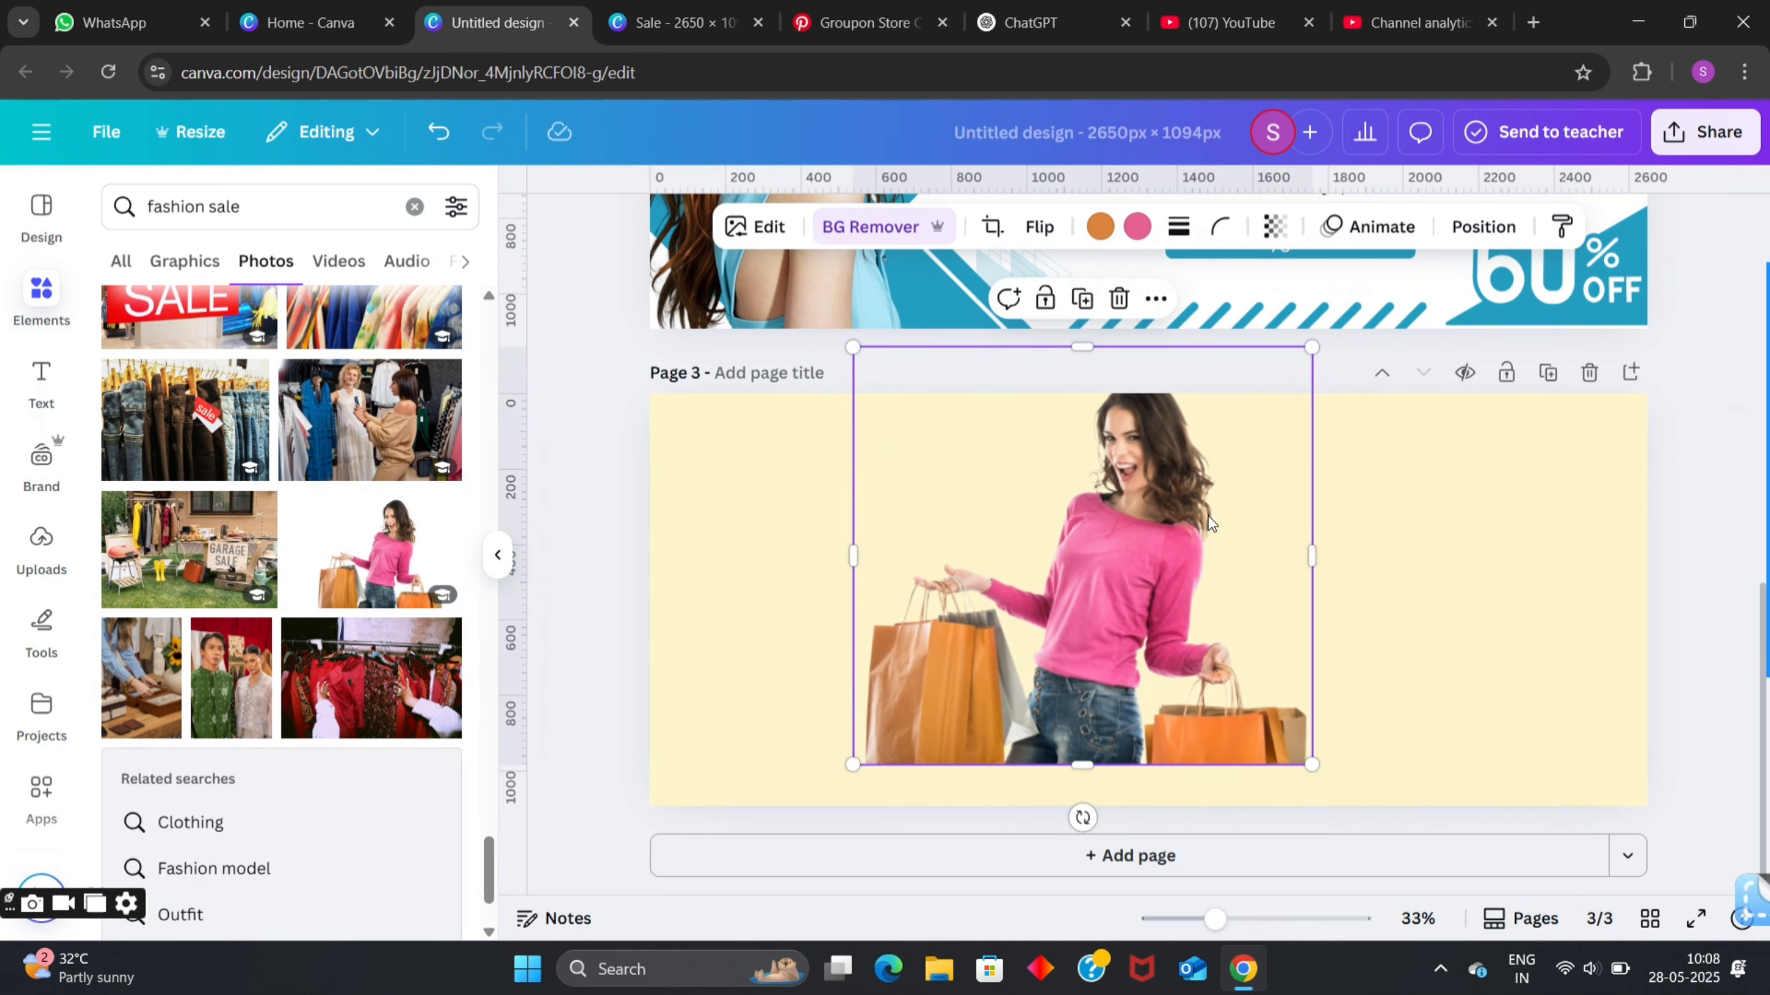
left_click_drag(1208, 516, 959, 611)
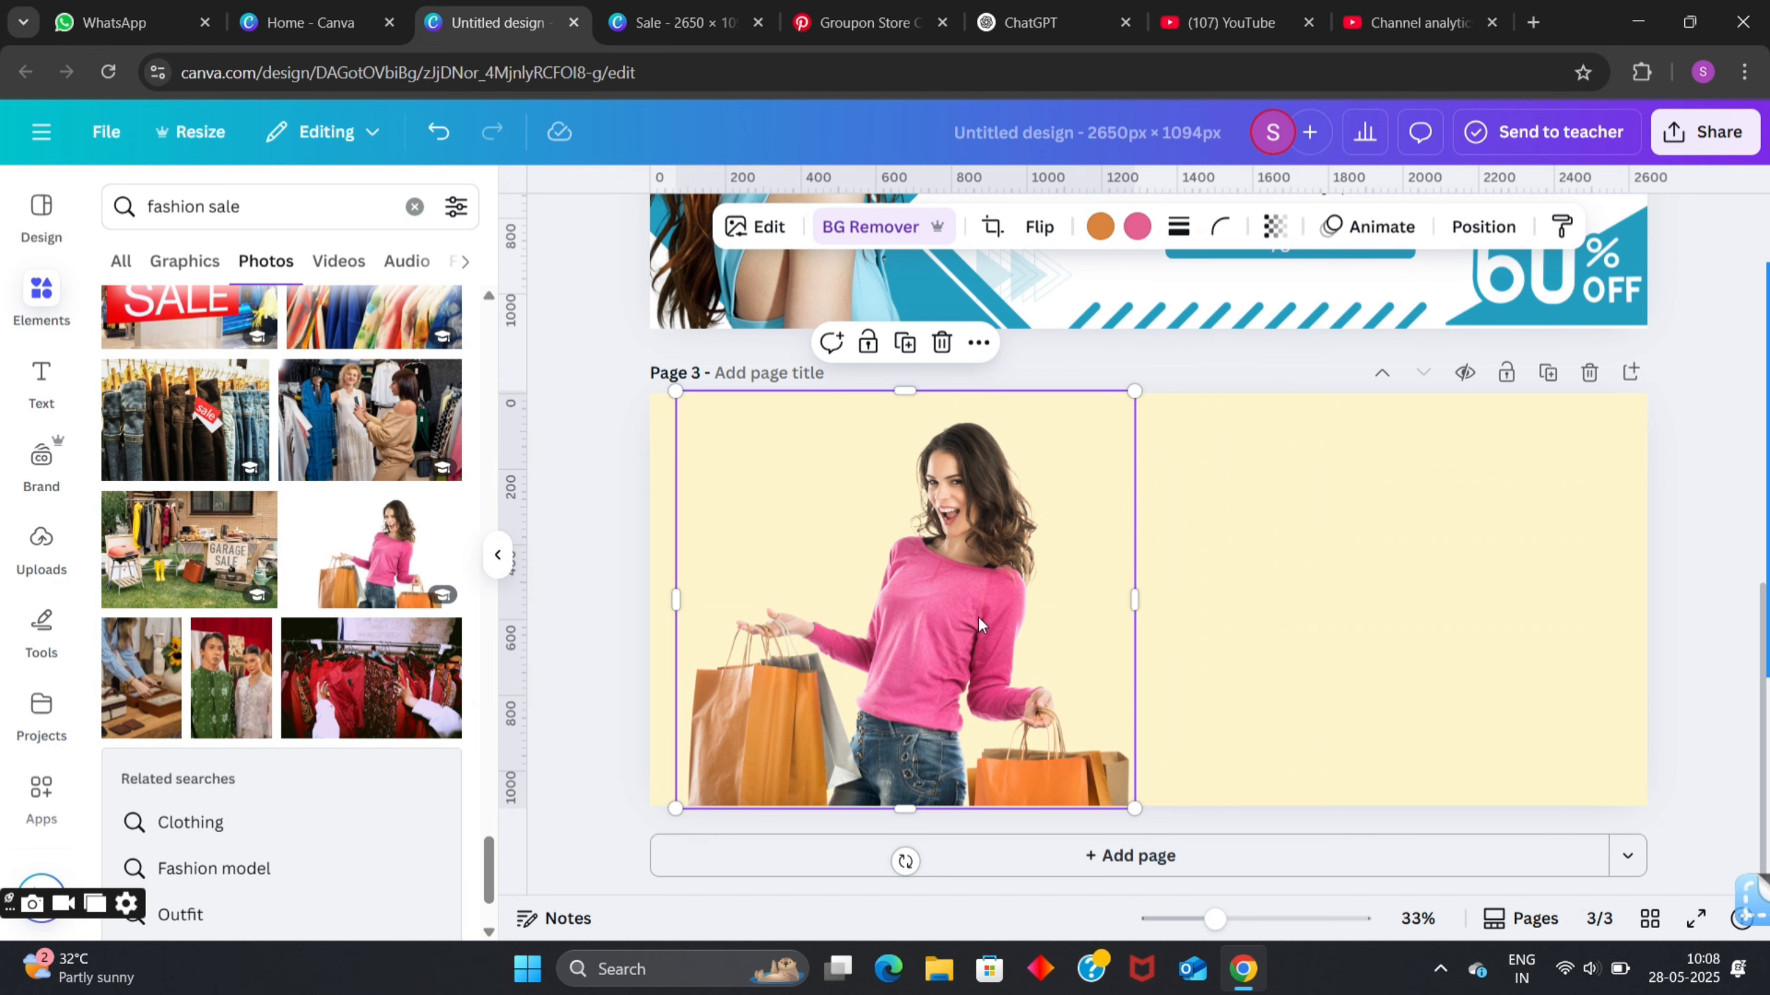
scroll(1058, 555, "up", 6)
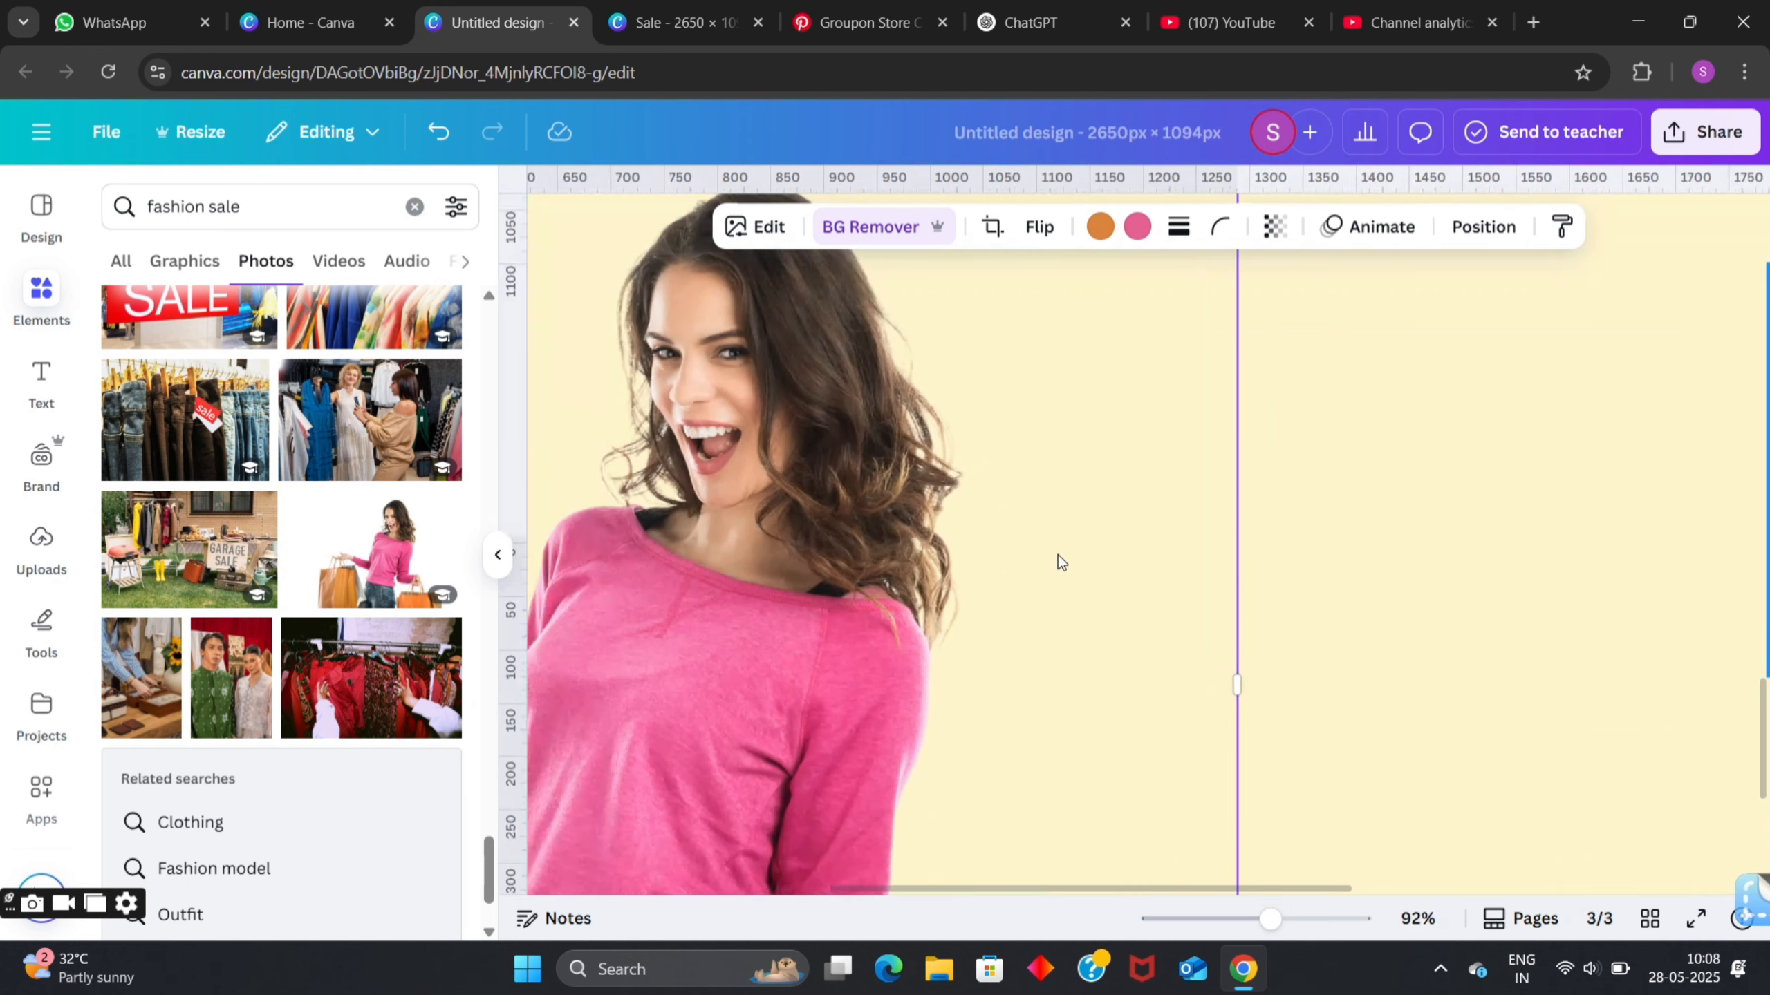
scroll(1057, 555, "down", 6)
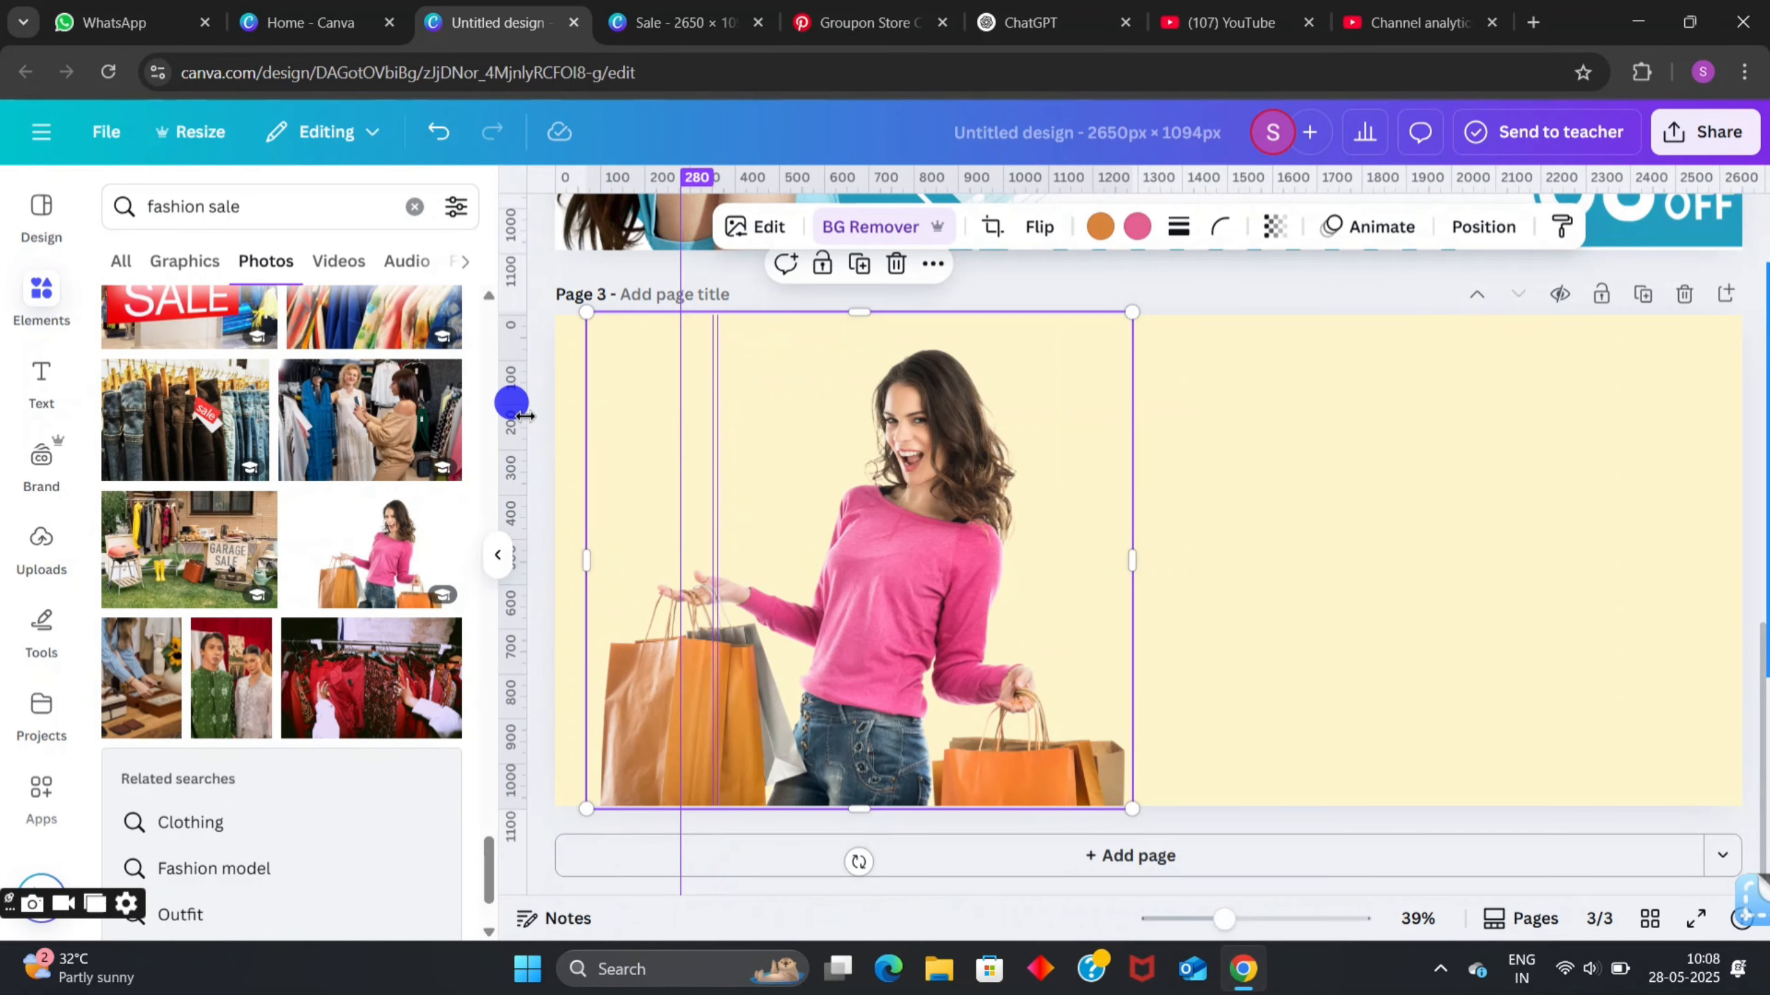
scroll(485, 433, "down", 5)
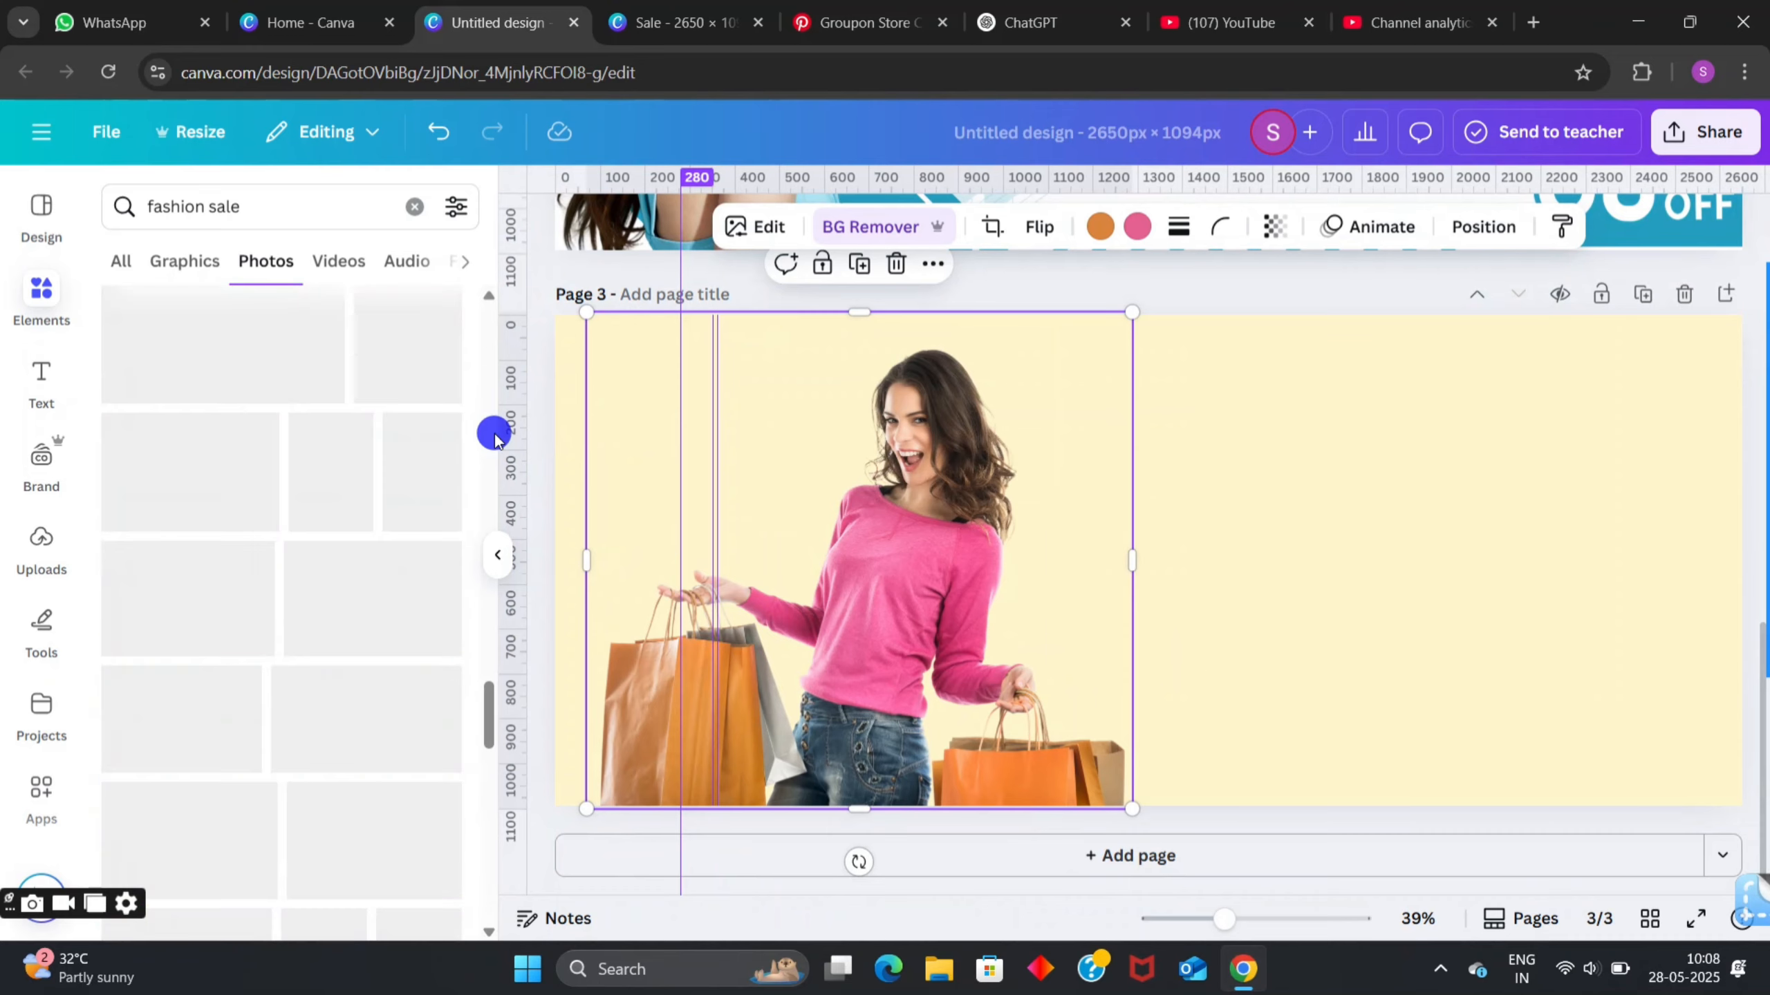
left_click_drag(678, 504, 117, 241)
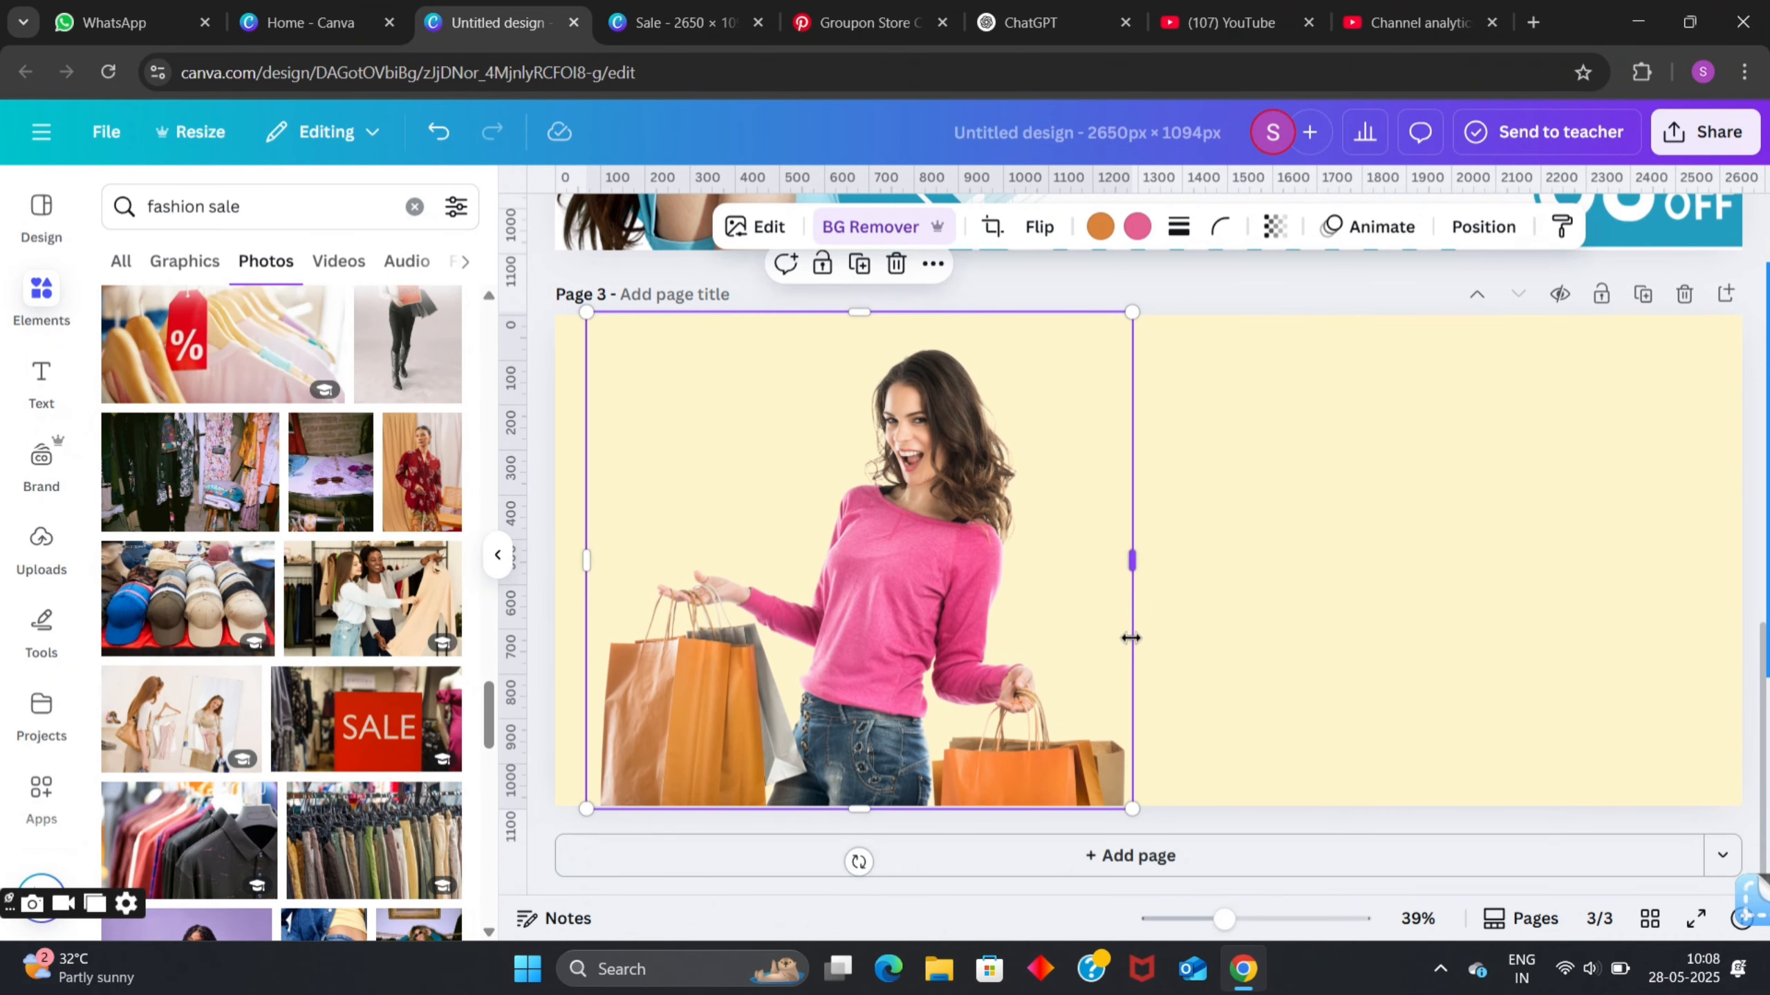
scroll(1118, 489, "down", 3)
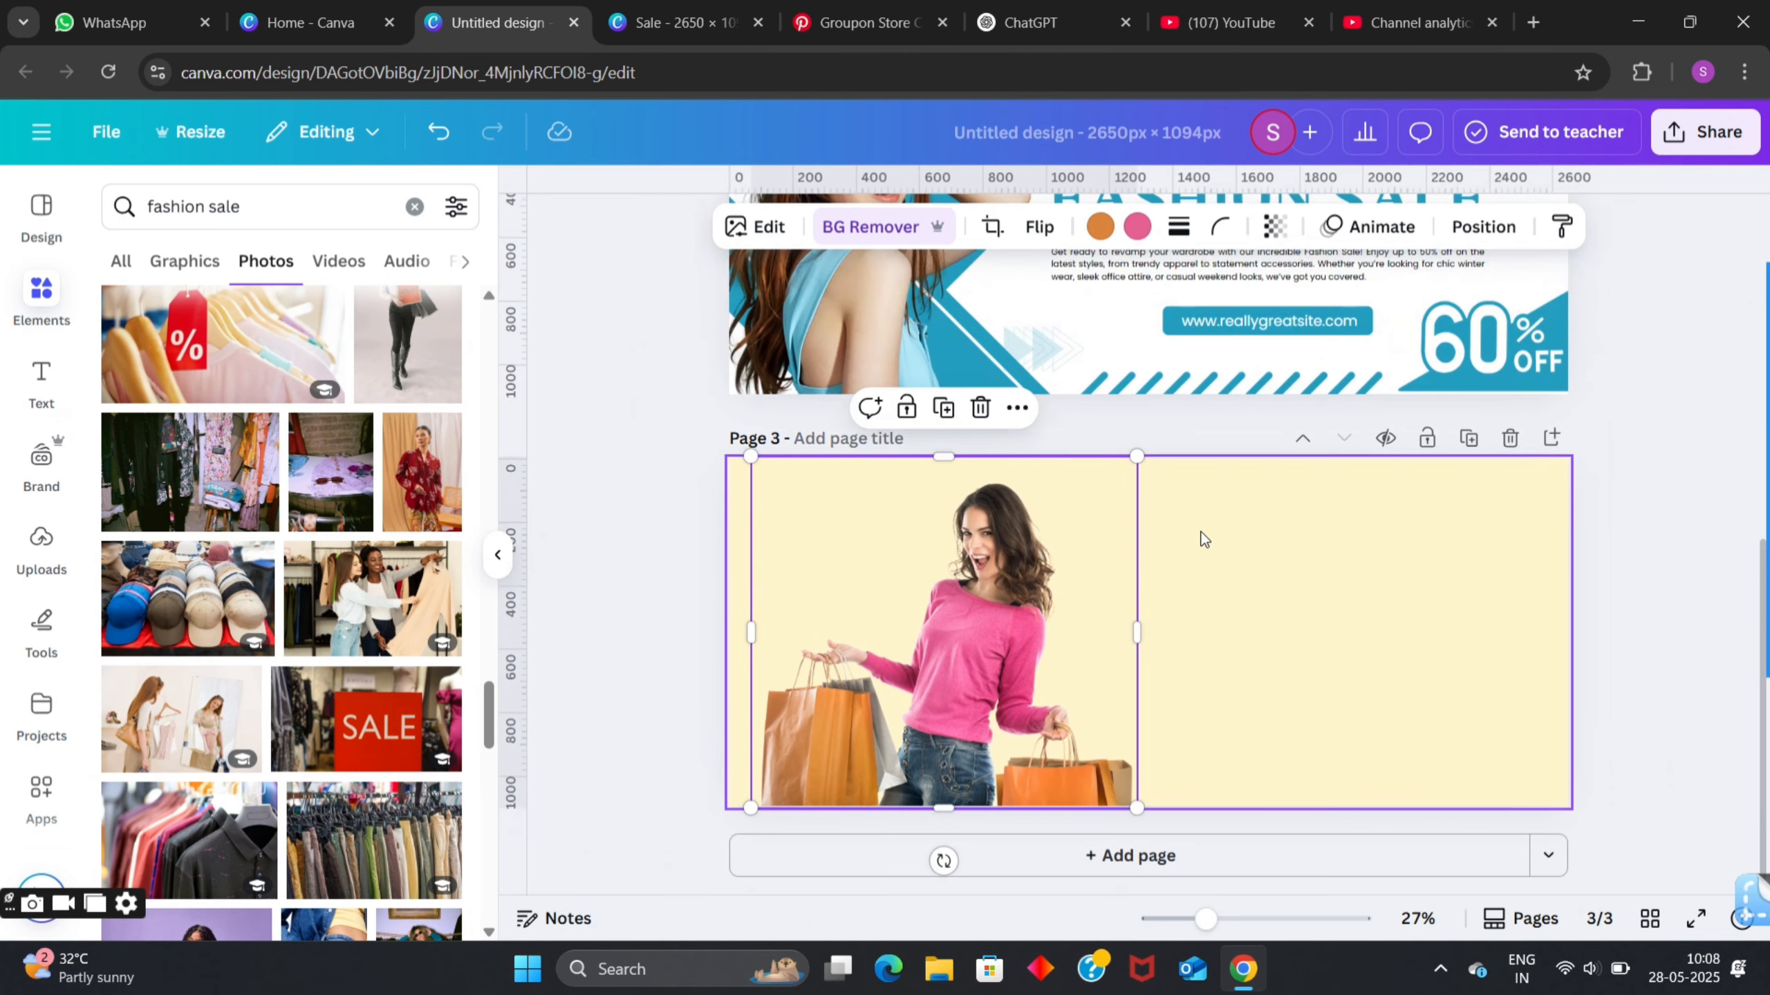
scroll(1236, 555, "up", 3)
scroll(1236, 555, "down", 1)
scroll(1115, 631, "down", 1)
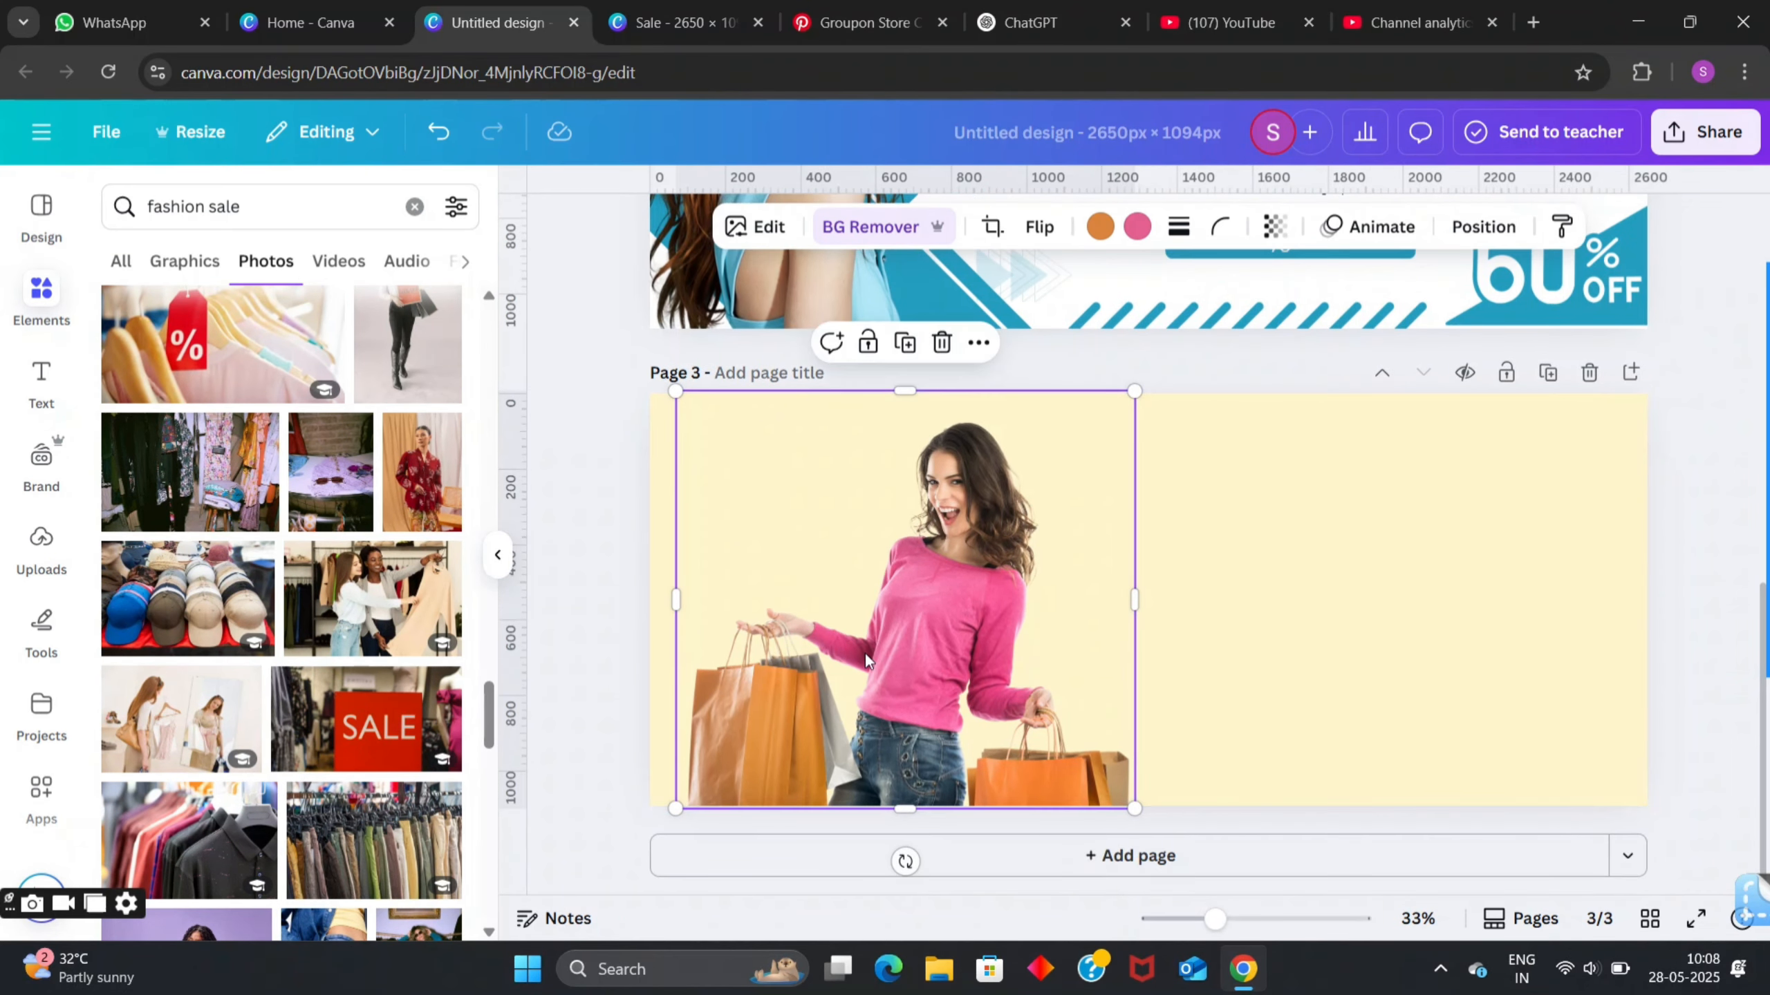
- Add a square shape and form it into a slanted band about 328 × 1389 px, rotated about 16.5°, overlapping the woman's right side
left_click(414, 206)
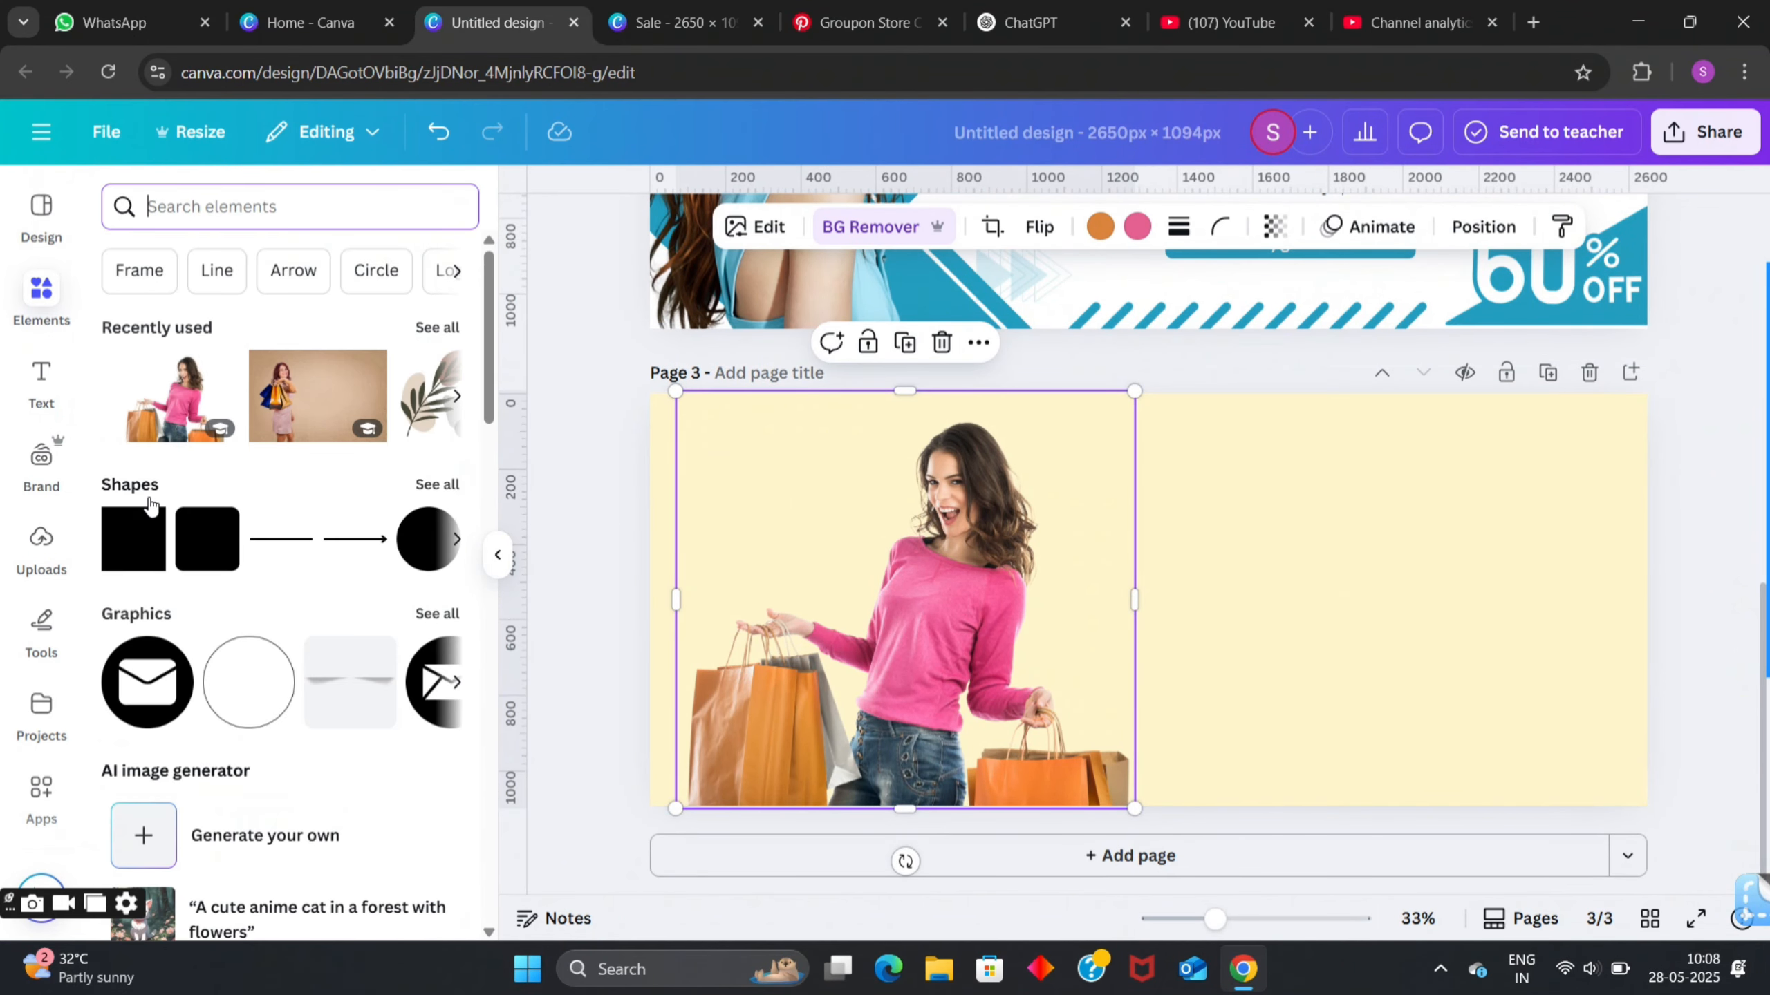
left_click(137, 547)
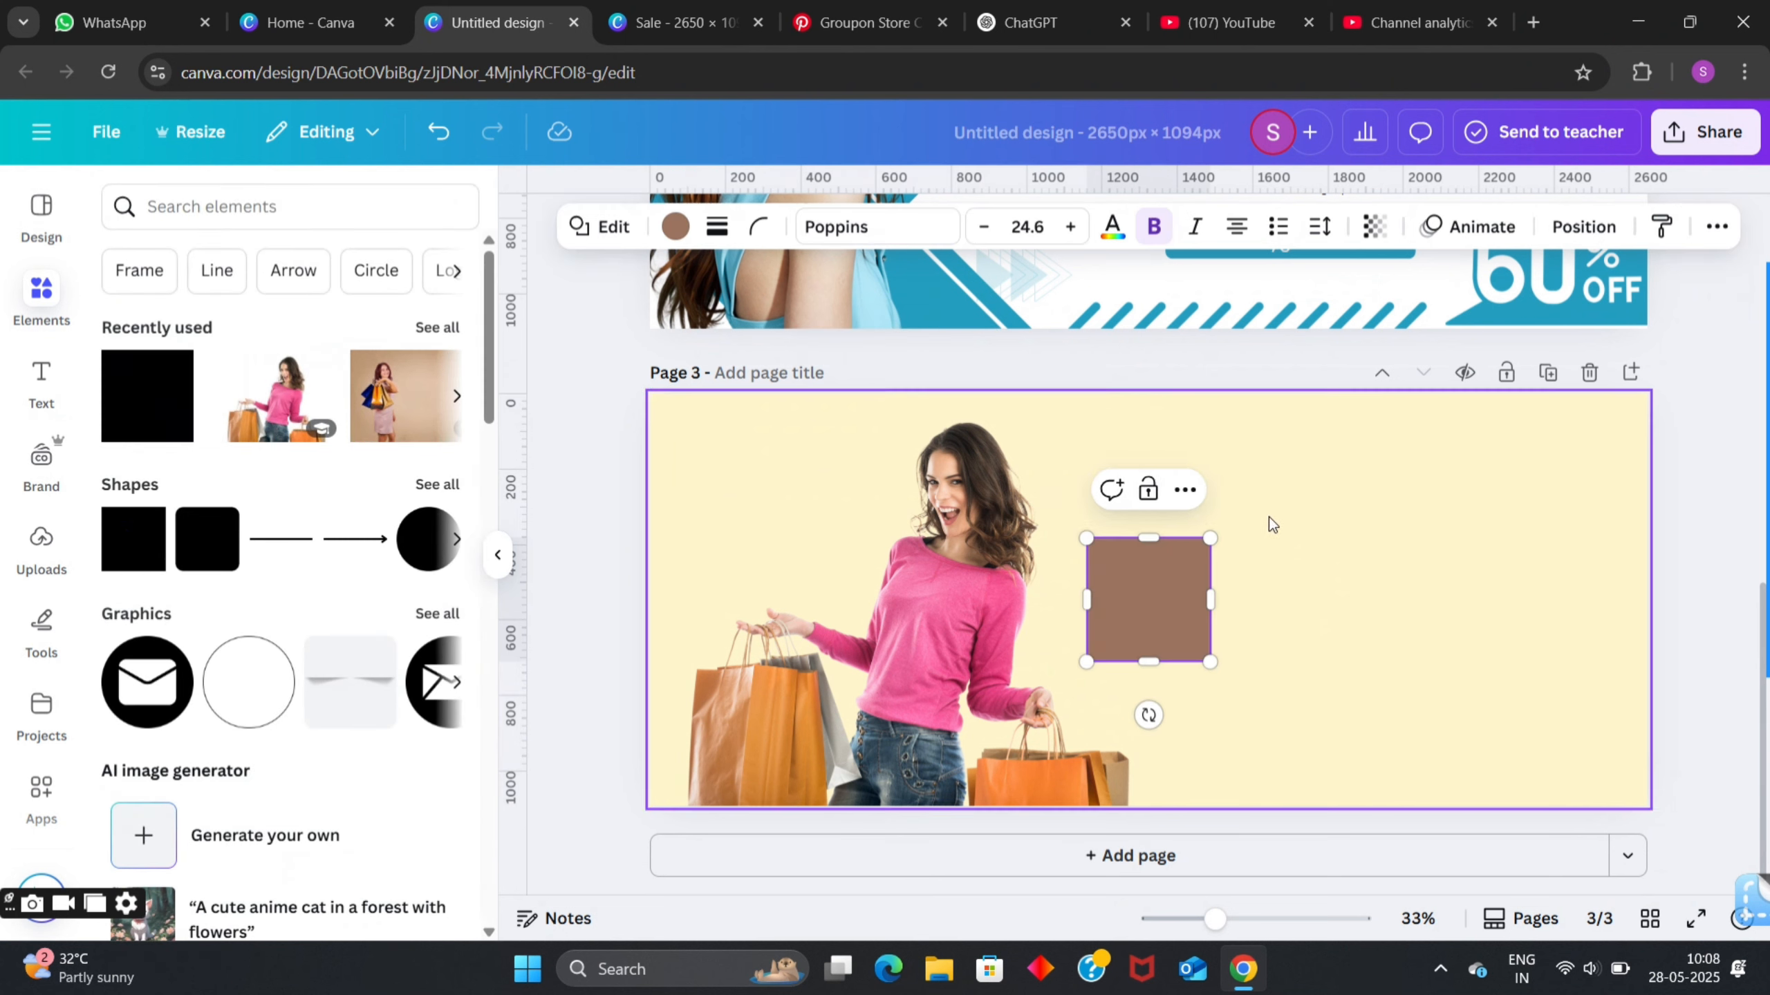
left_click_drag(1133, 589, 1033, 613)
left_click_drag(1048, 741, 1000, 736)
left_click_drag(1027, 626, 1059, 636)
left_click_drag(1088, 564, 1149, 355)
left_click_drag(1054, 681, 1003, 859)
left_click_drag(1048, 676, 1026, 669)
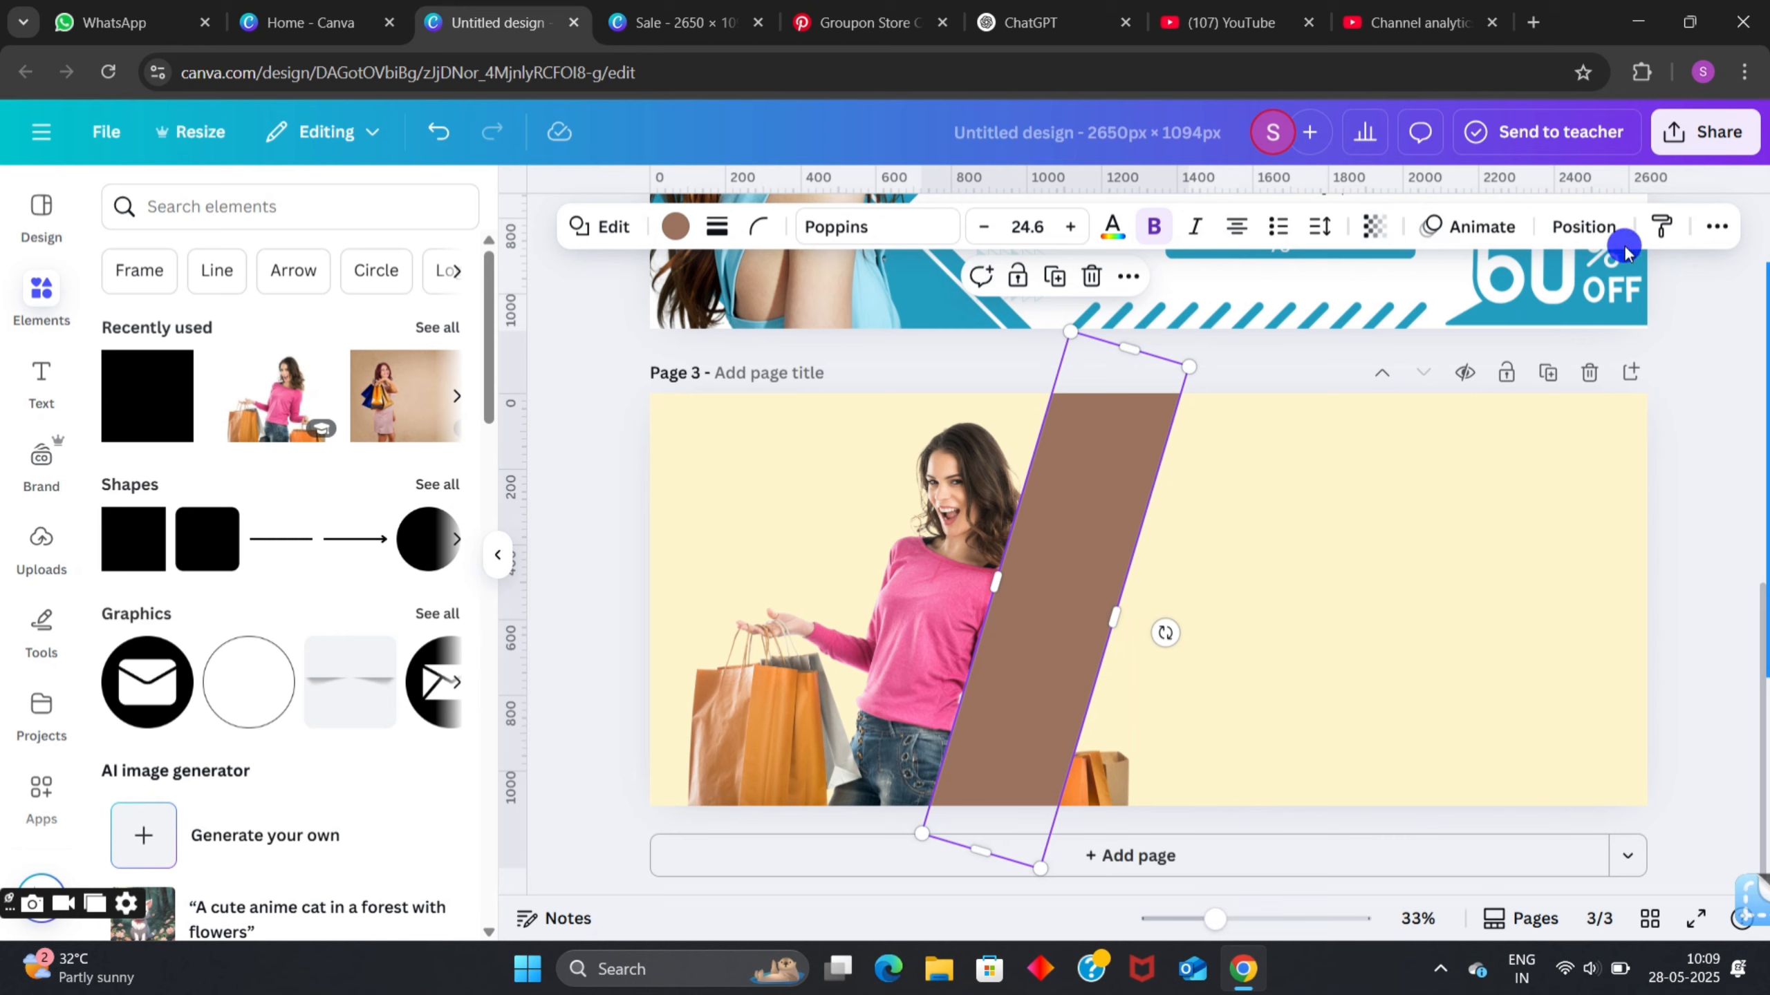
- Move the slanted band behind the woman's photo in the layer order
left_click(1470, 227)
left_click(1583, 226)
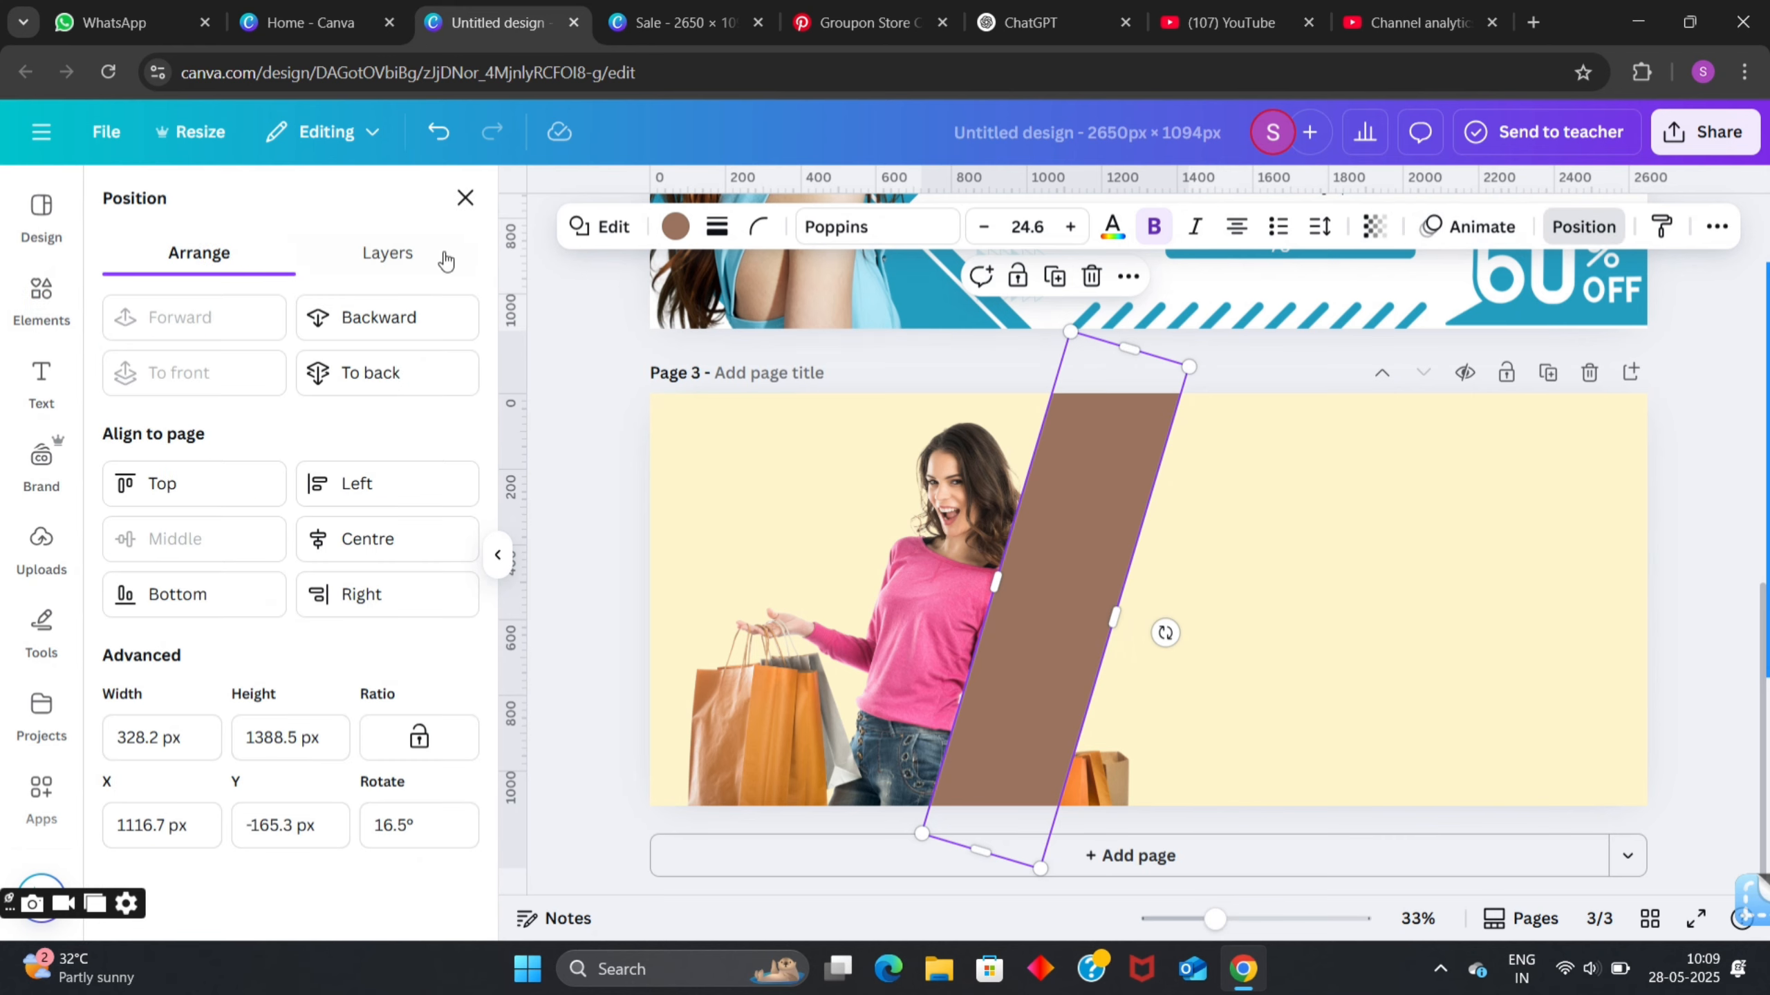
left_click(387, 252)
left_click_drag(336, 395, 324, 475)
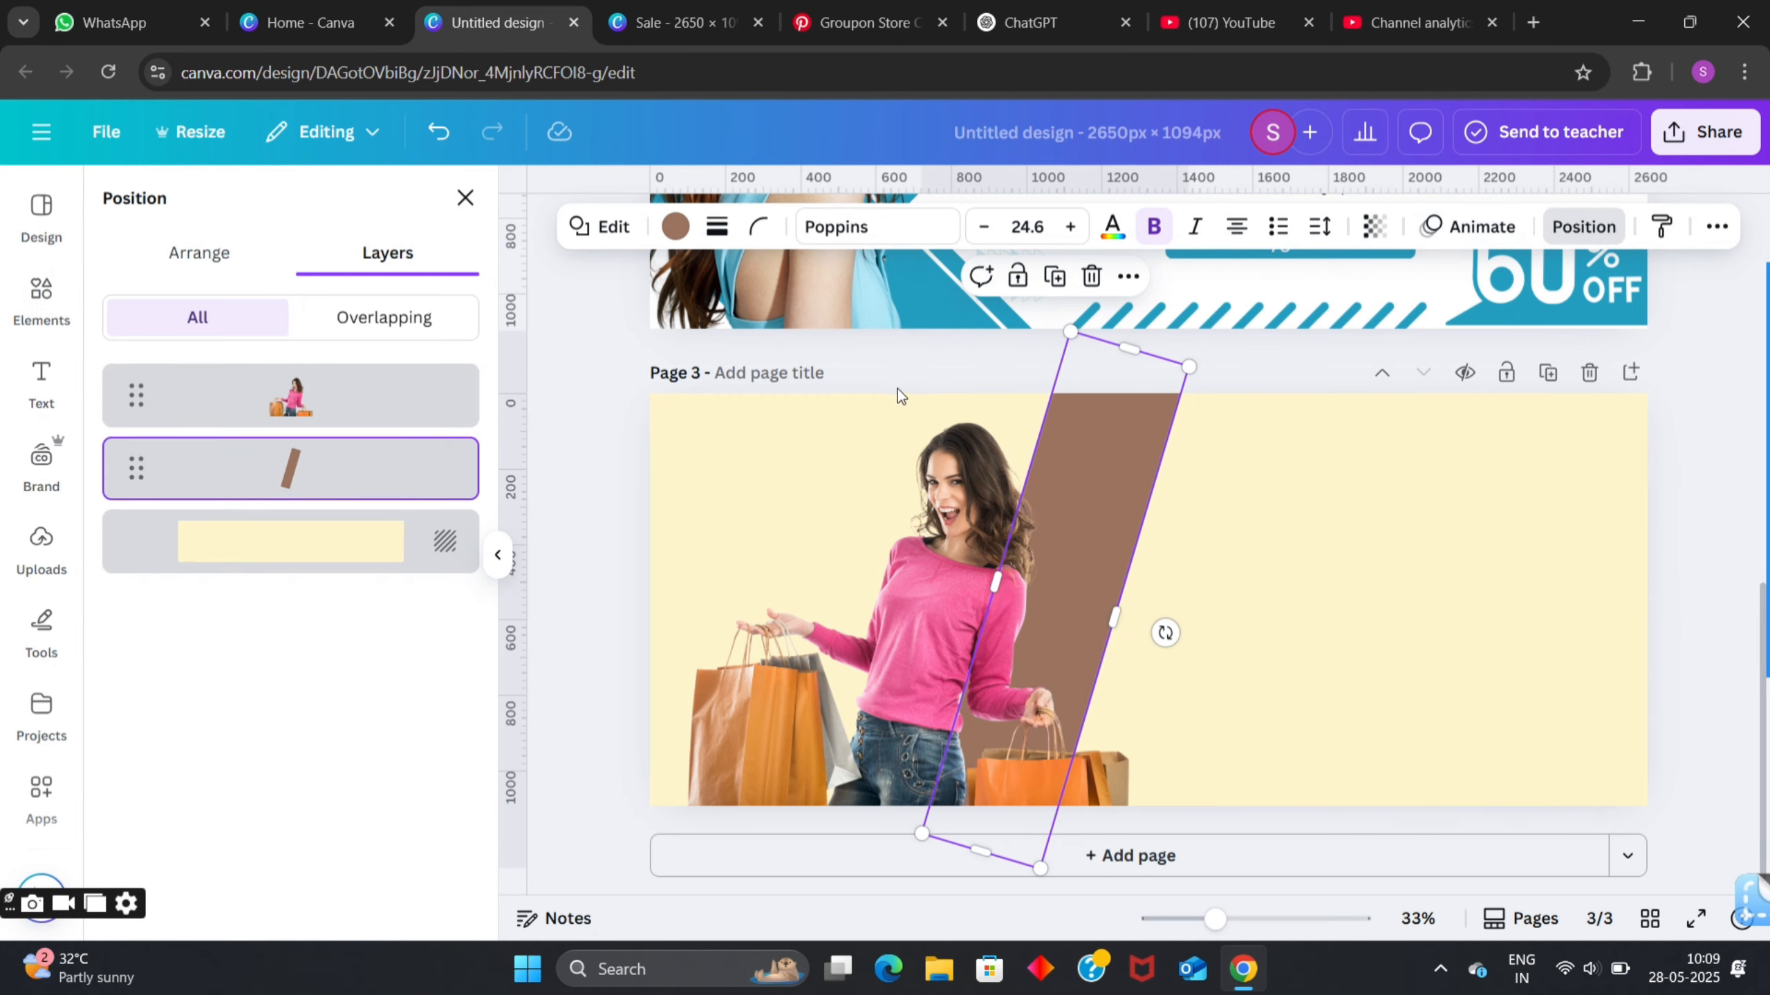
- Recolour the slanted band from the photo's pink to the darker crimson #C0386A
left_click(673, 227)
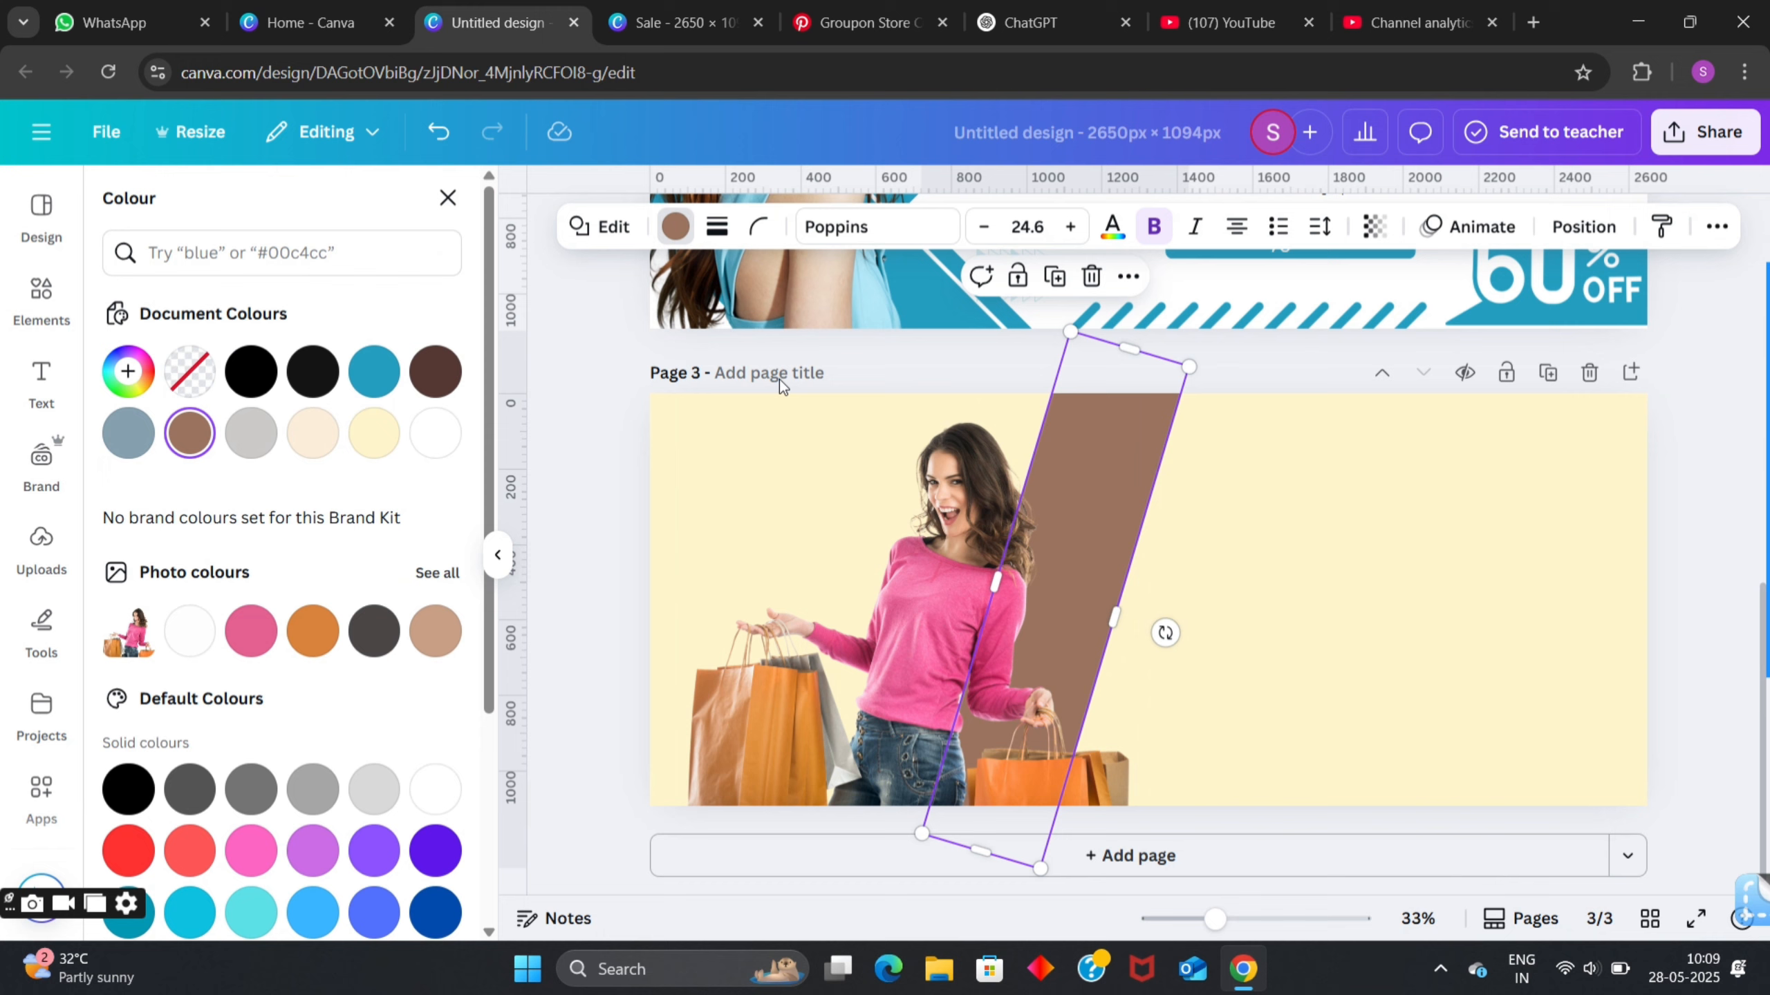
left_click(251, 652)
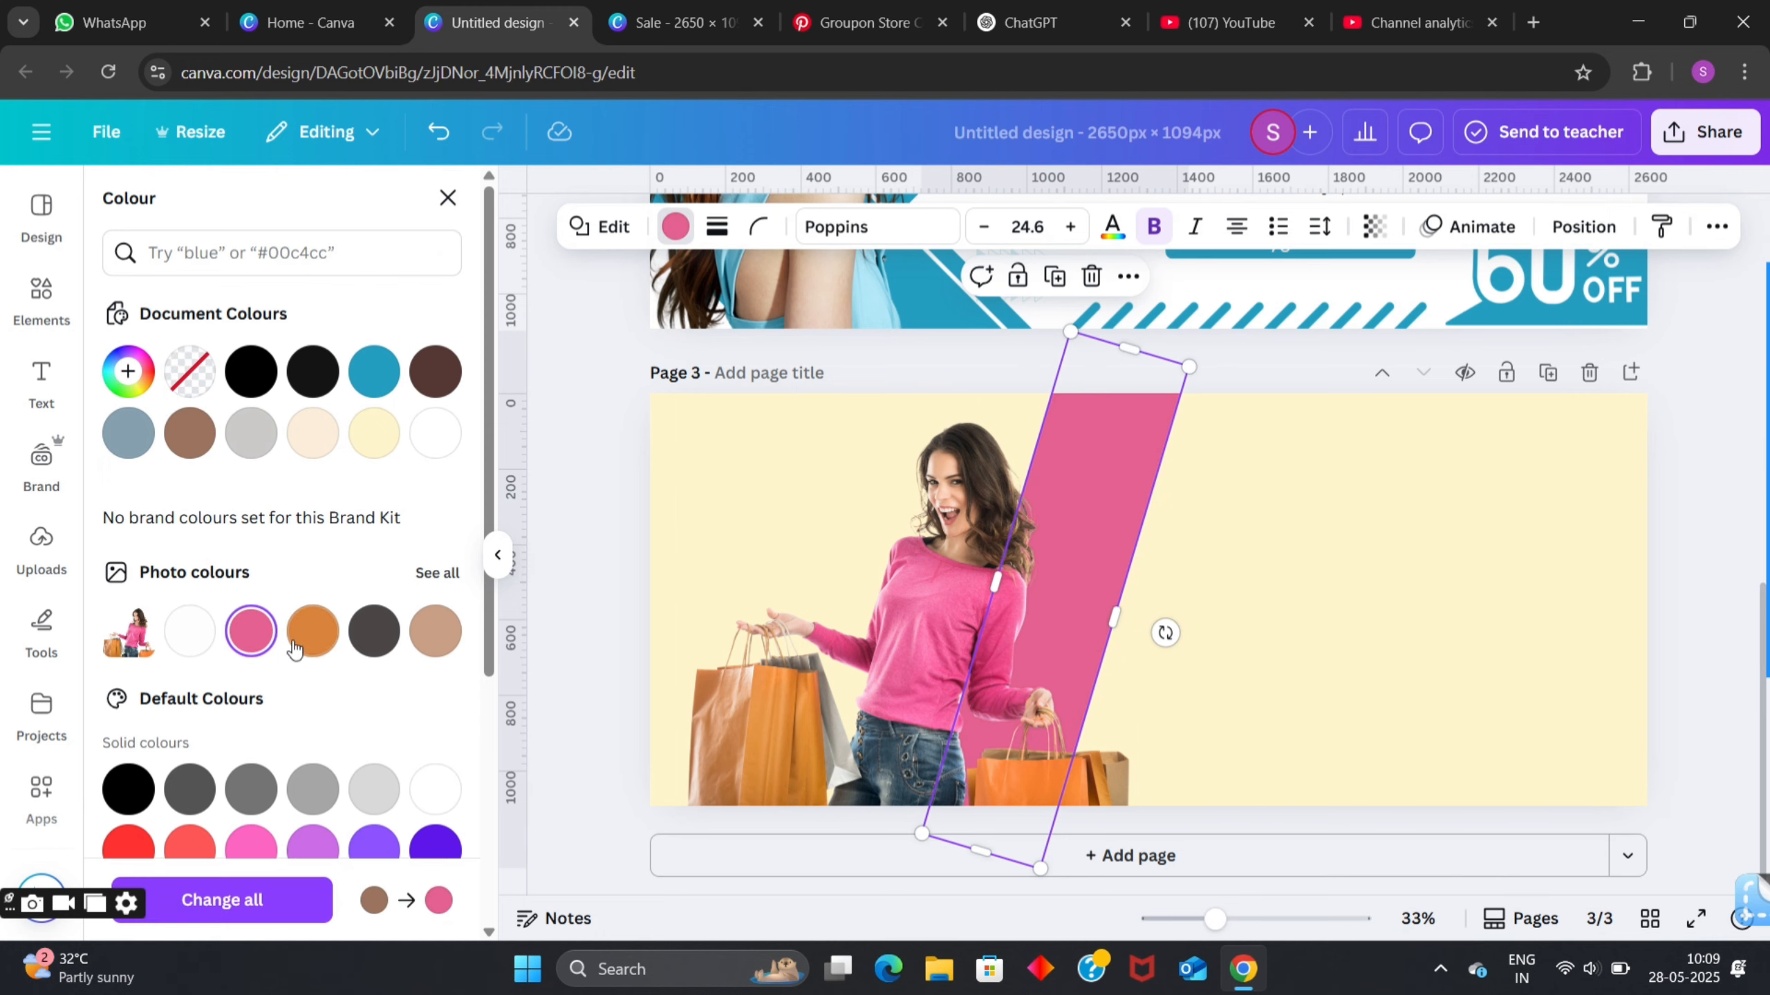
left_click(676, 227)
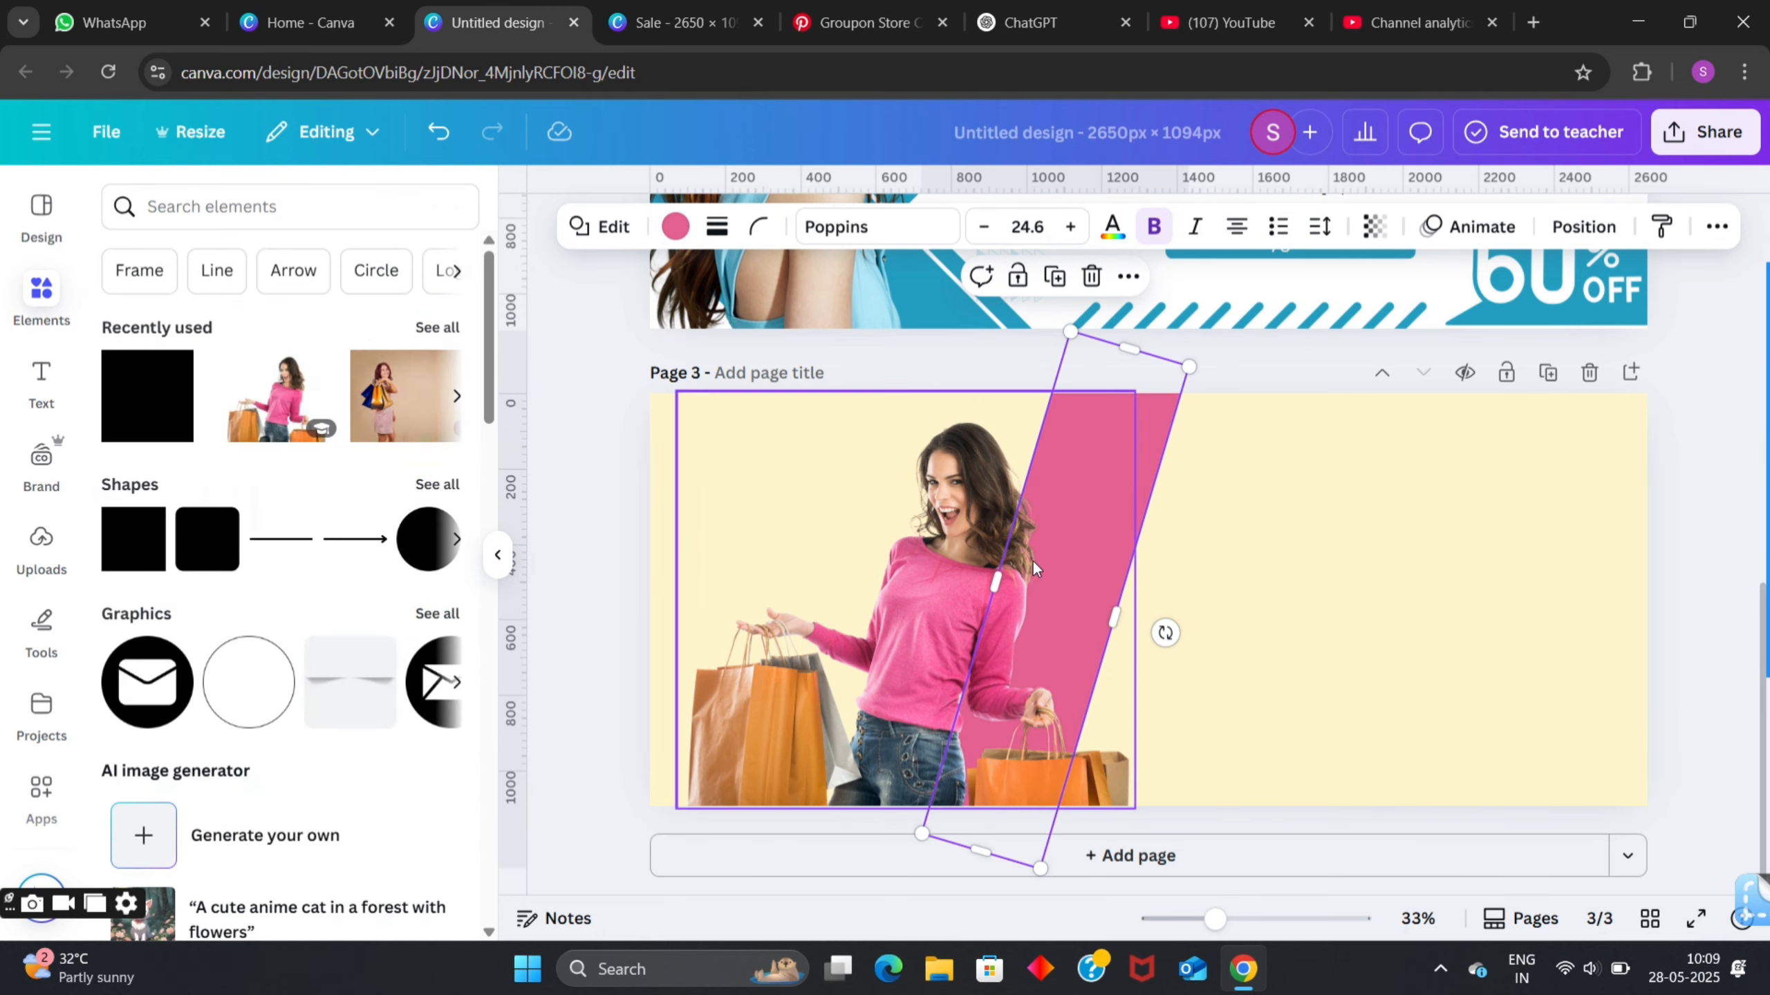
left_click(675, 228)
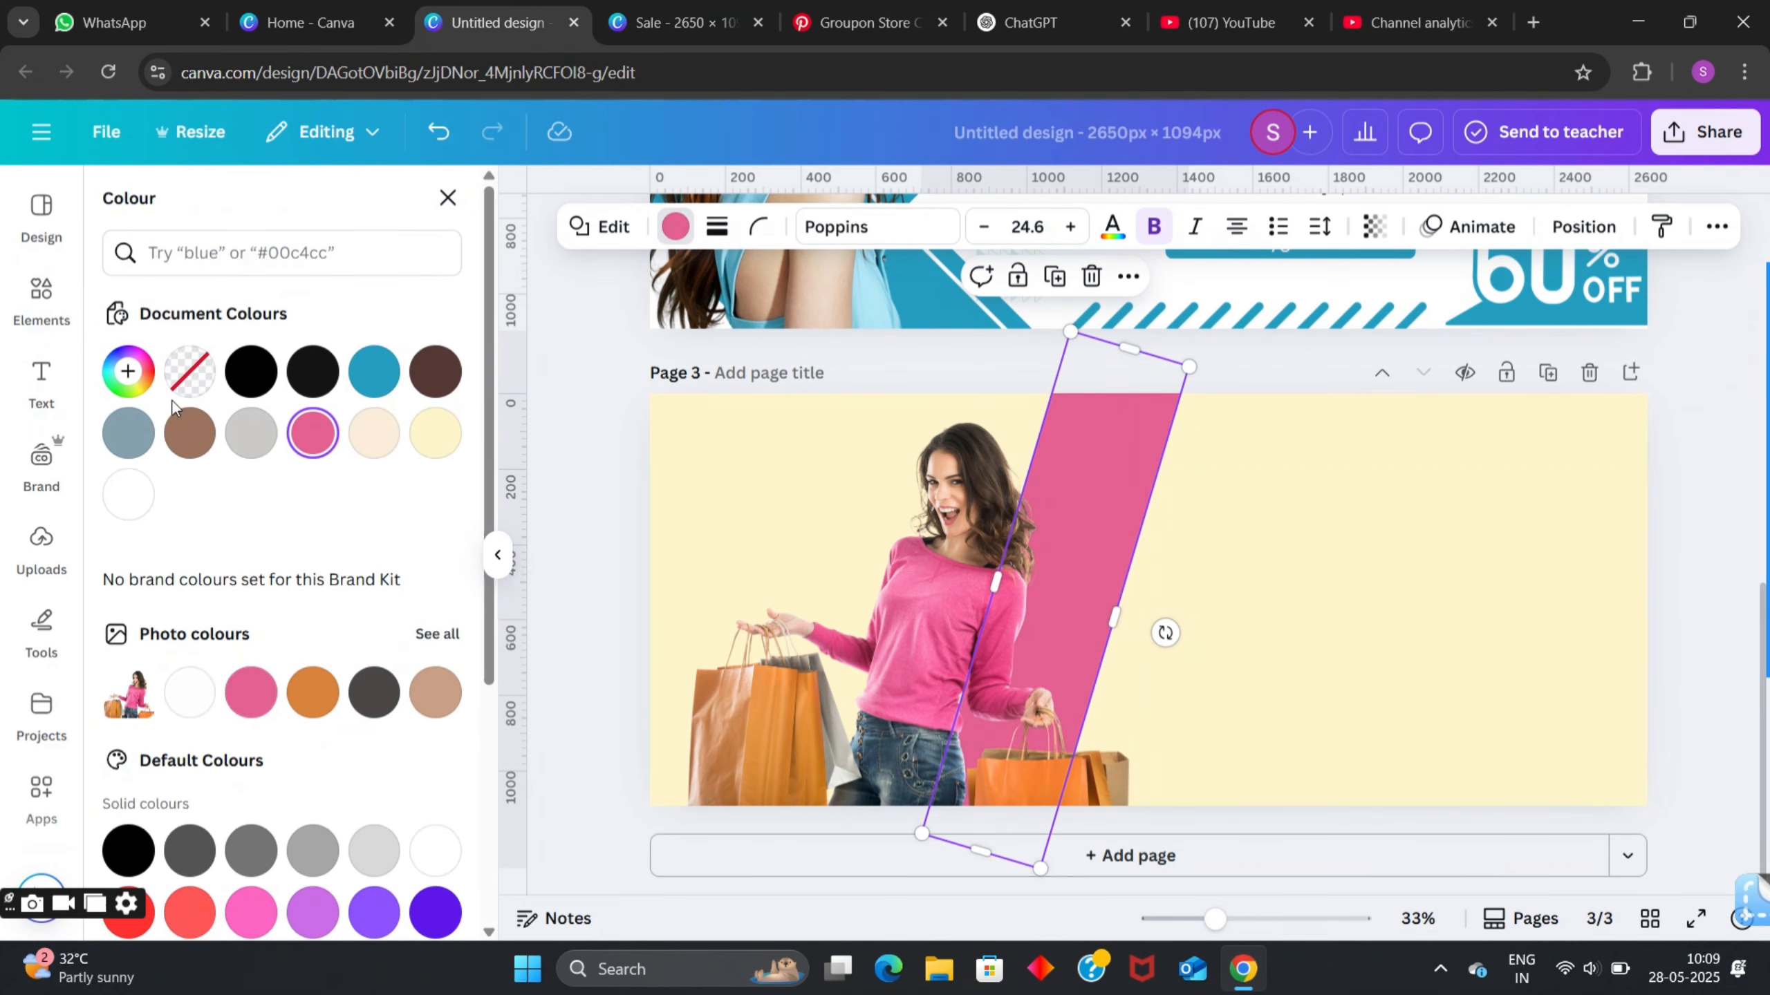
left_click(313, 433)
mouse_move(307, 495)
left_mouse_down()
mouse_move(352, 490)
mouse_move(359, 509)
left_mouse_up()
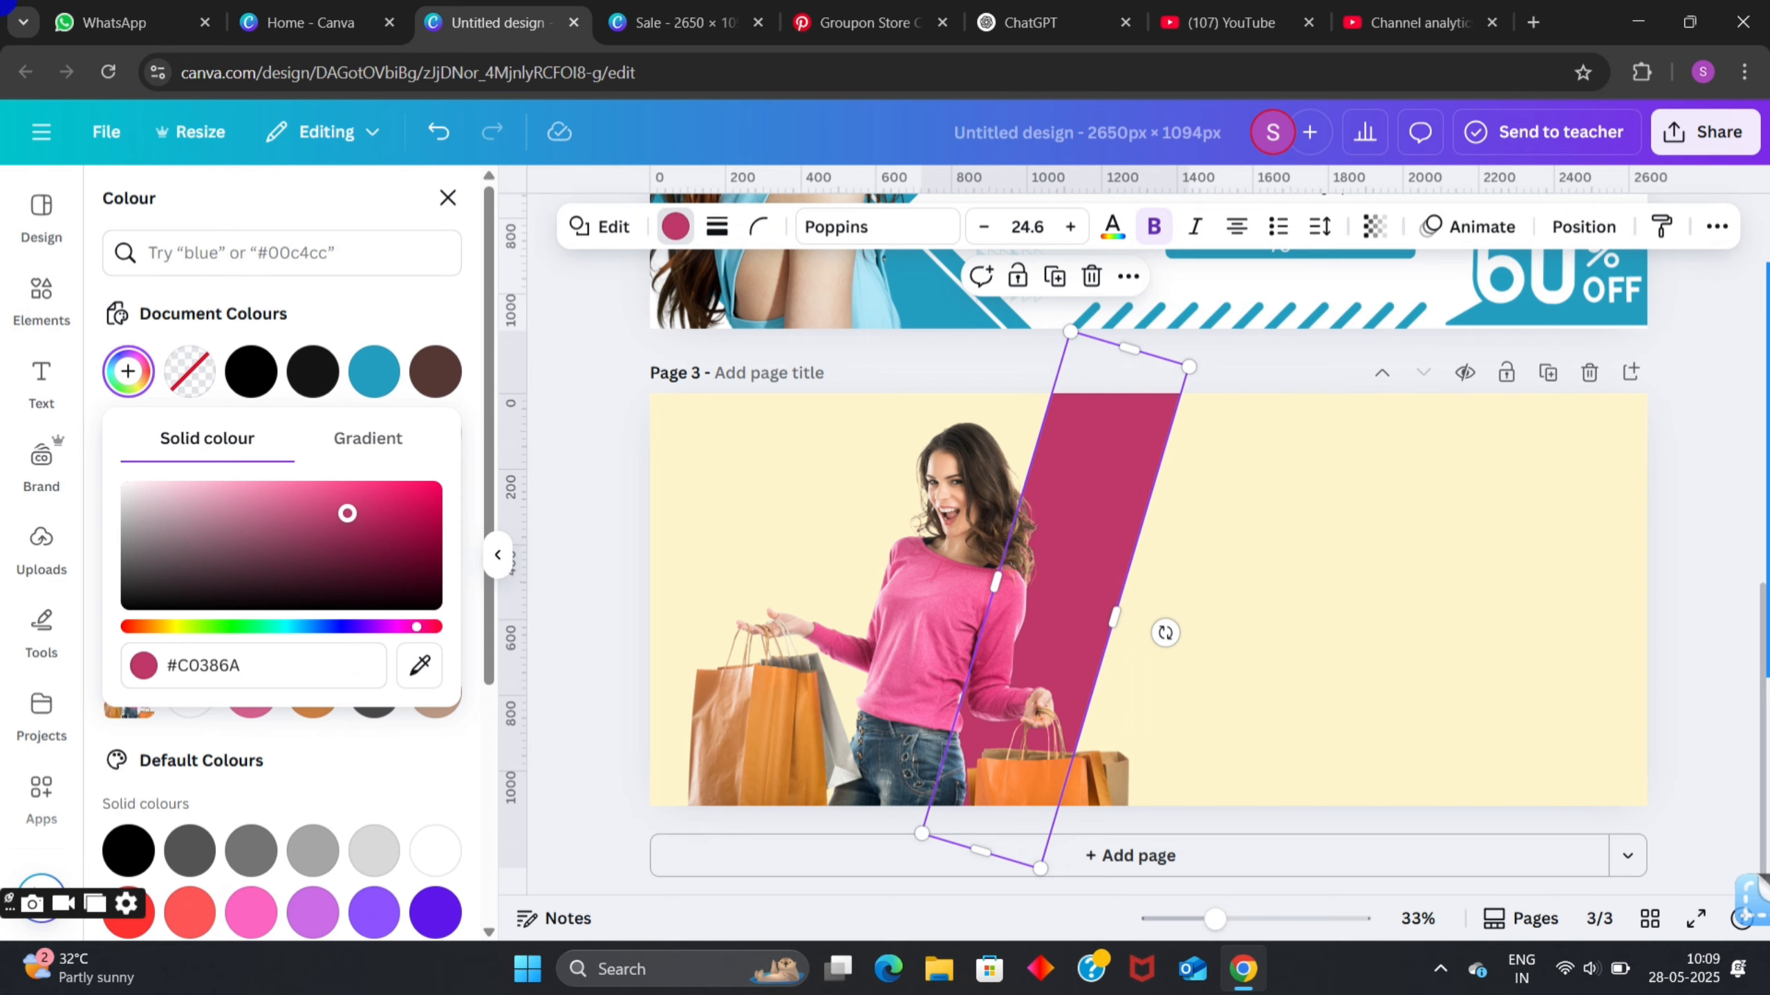
left_click(581, 436)
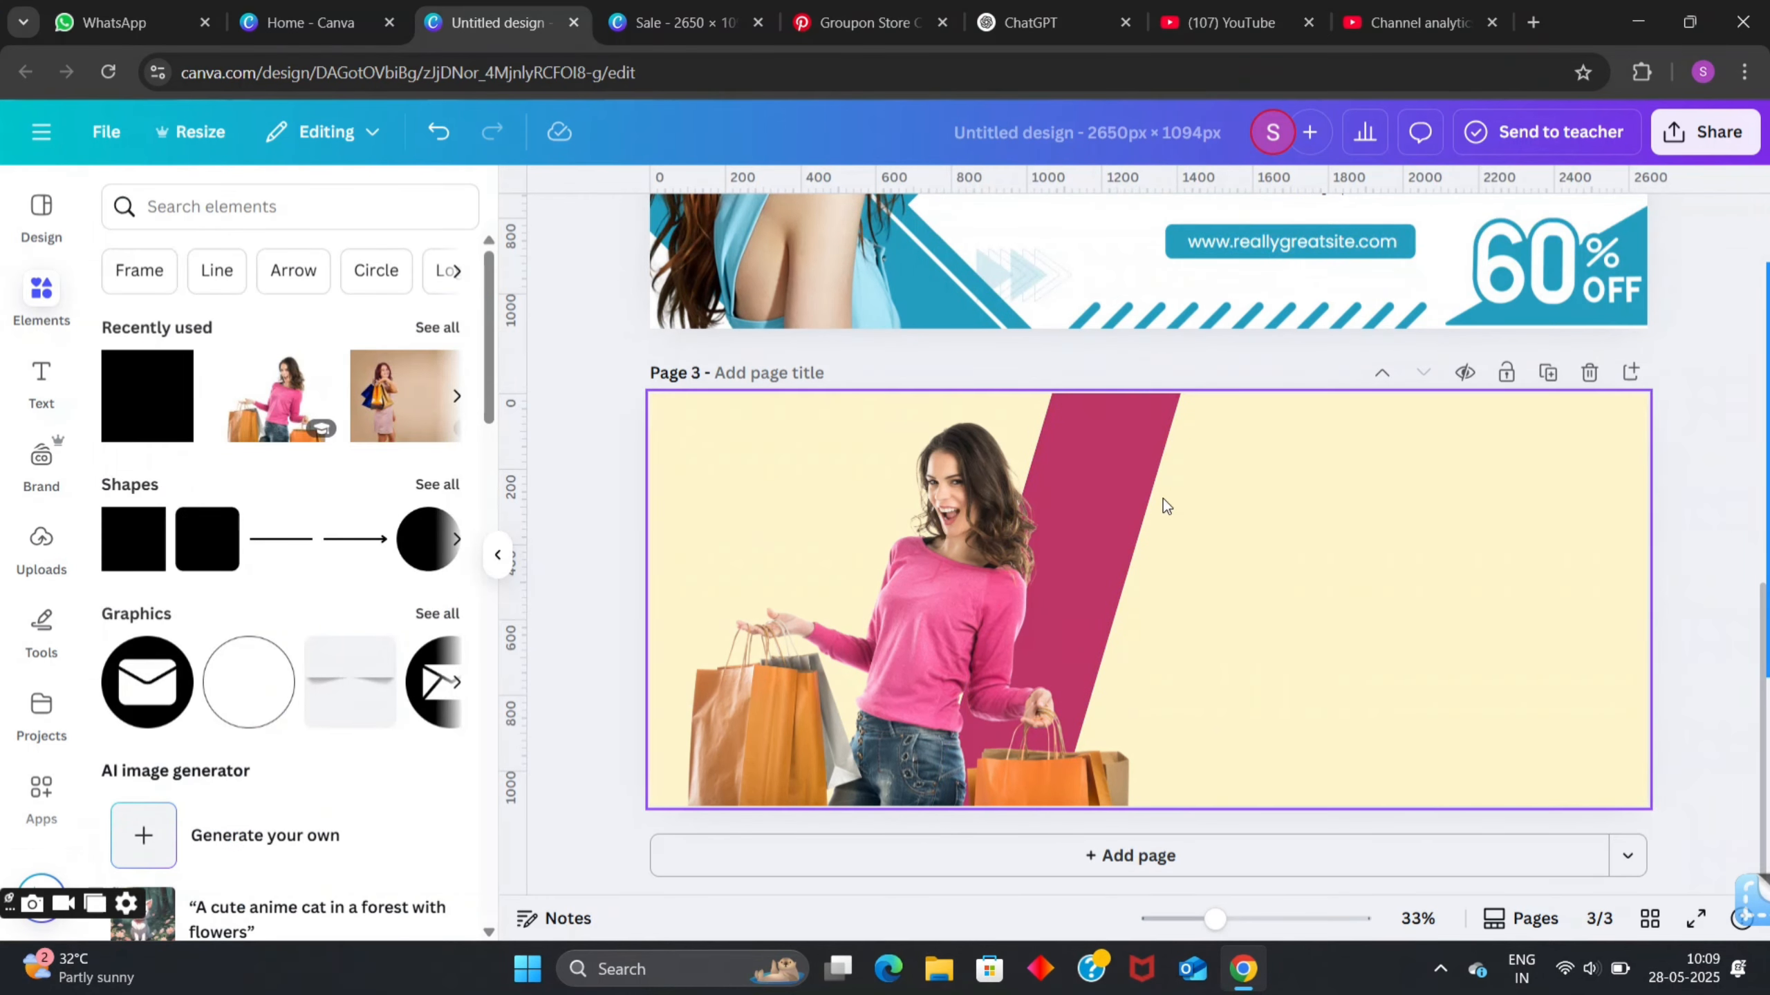
- Duplicate the crimson band, position the copy slightly left of the original, and layer it behind the woman's photo
left_click(1120, 469)
left_click(1168, 451)
left_click(1151, 435)
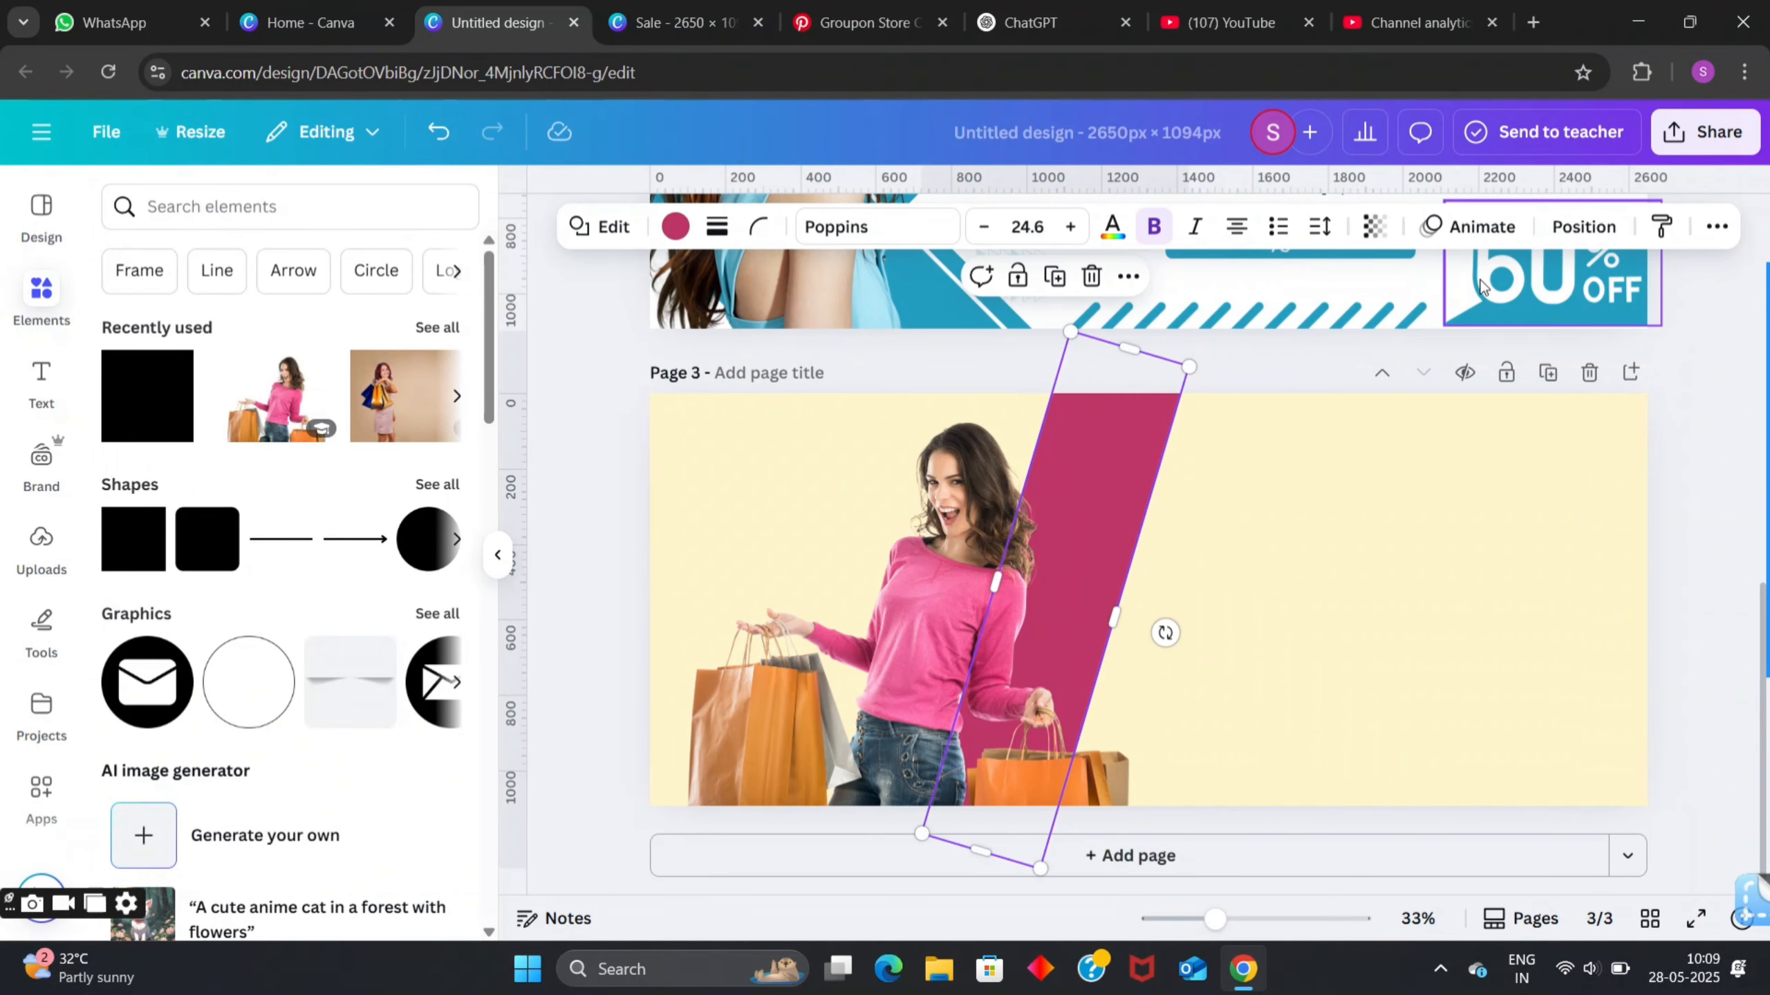
left_click(1577, 234)
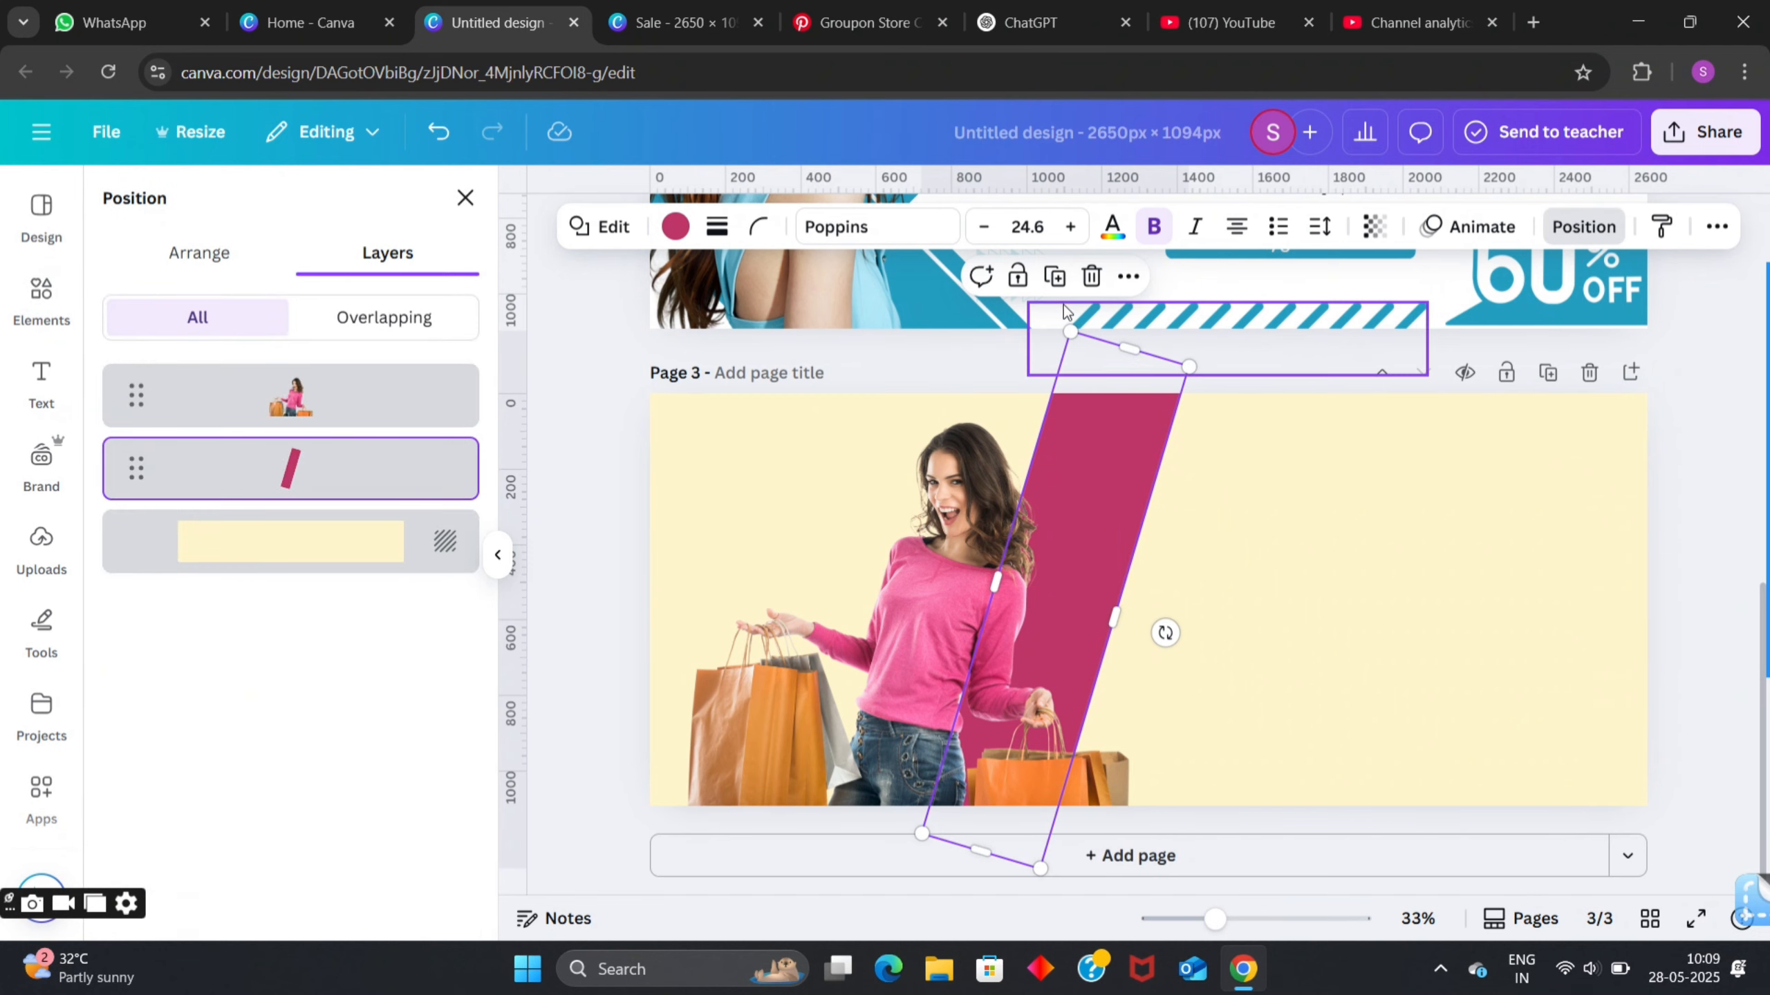
left_click(1055, 280)
scroll(1137, 395, "up", 4)
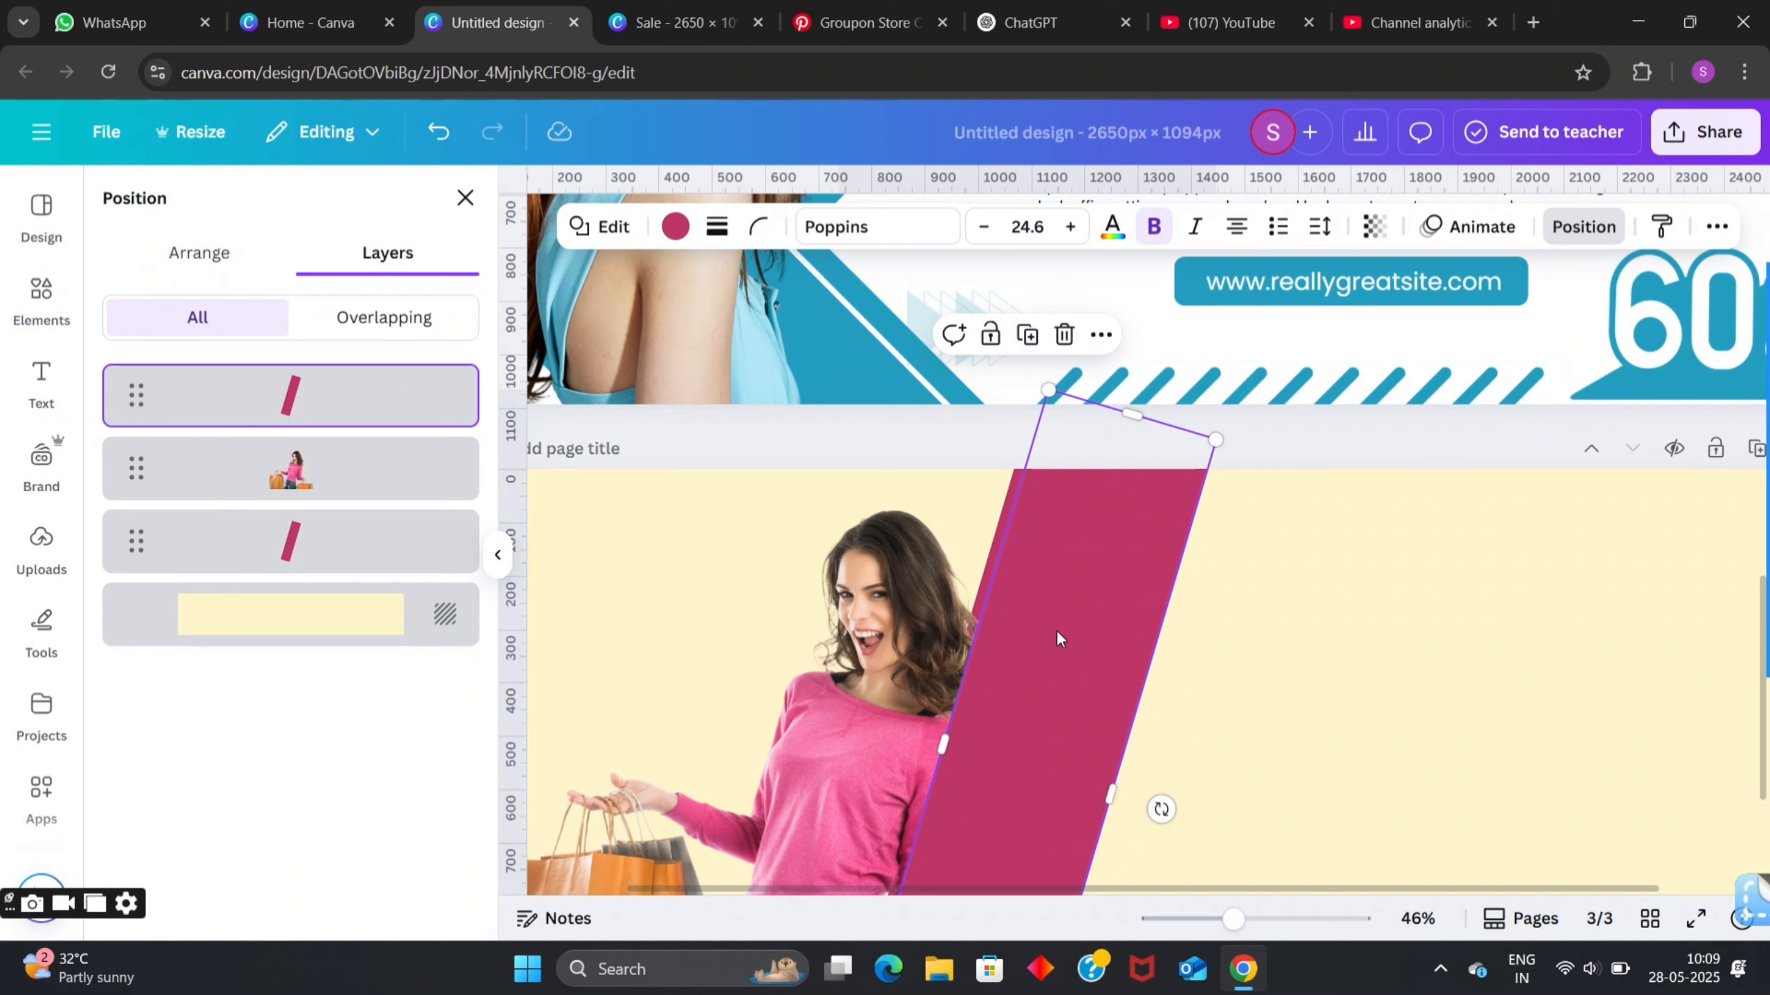
left_click_drag(1053, 633, 1051, 631)
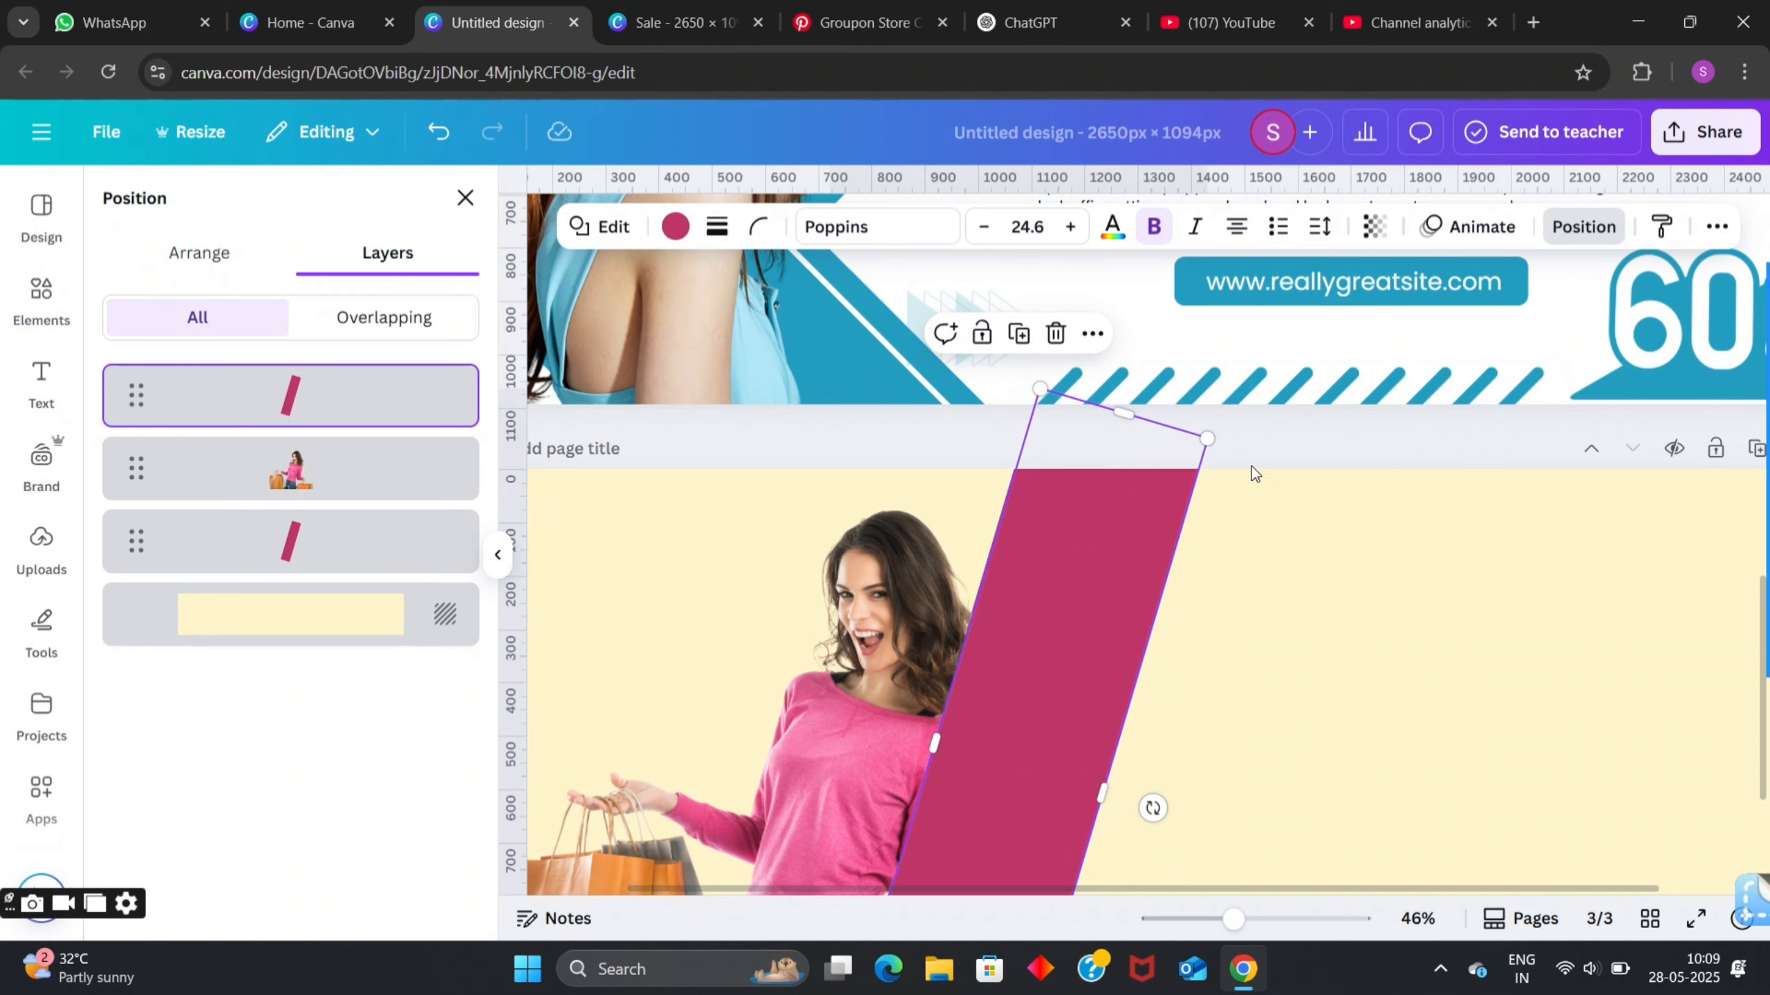
left_click_drag(331, 386, 319, 473)
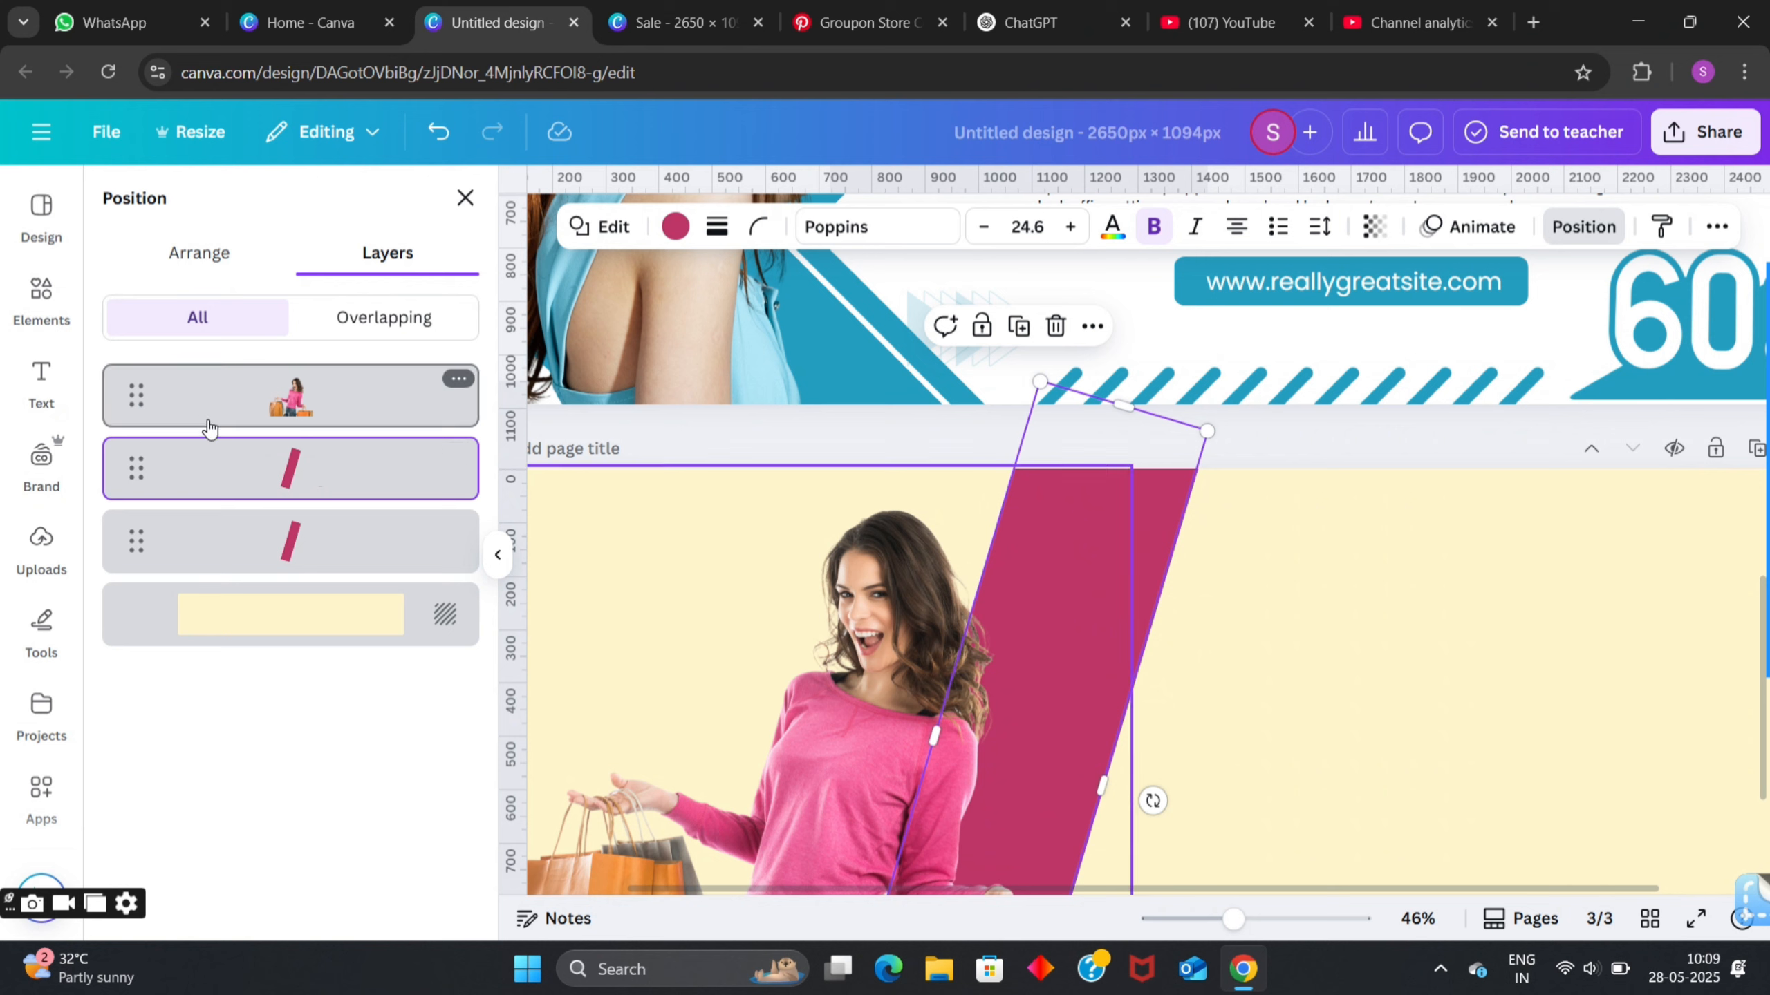
- Recolour the band copy white (#ffffff) and layer it beneath the crimson band
left_click(674, 227)
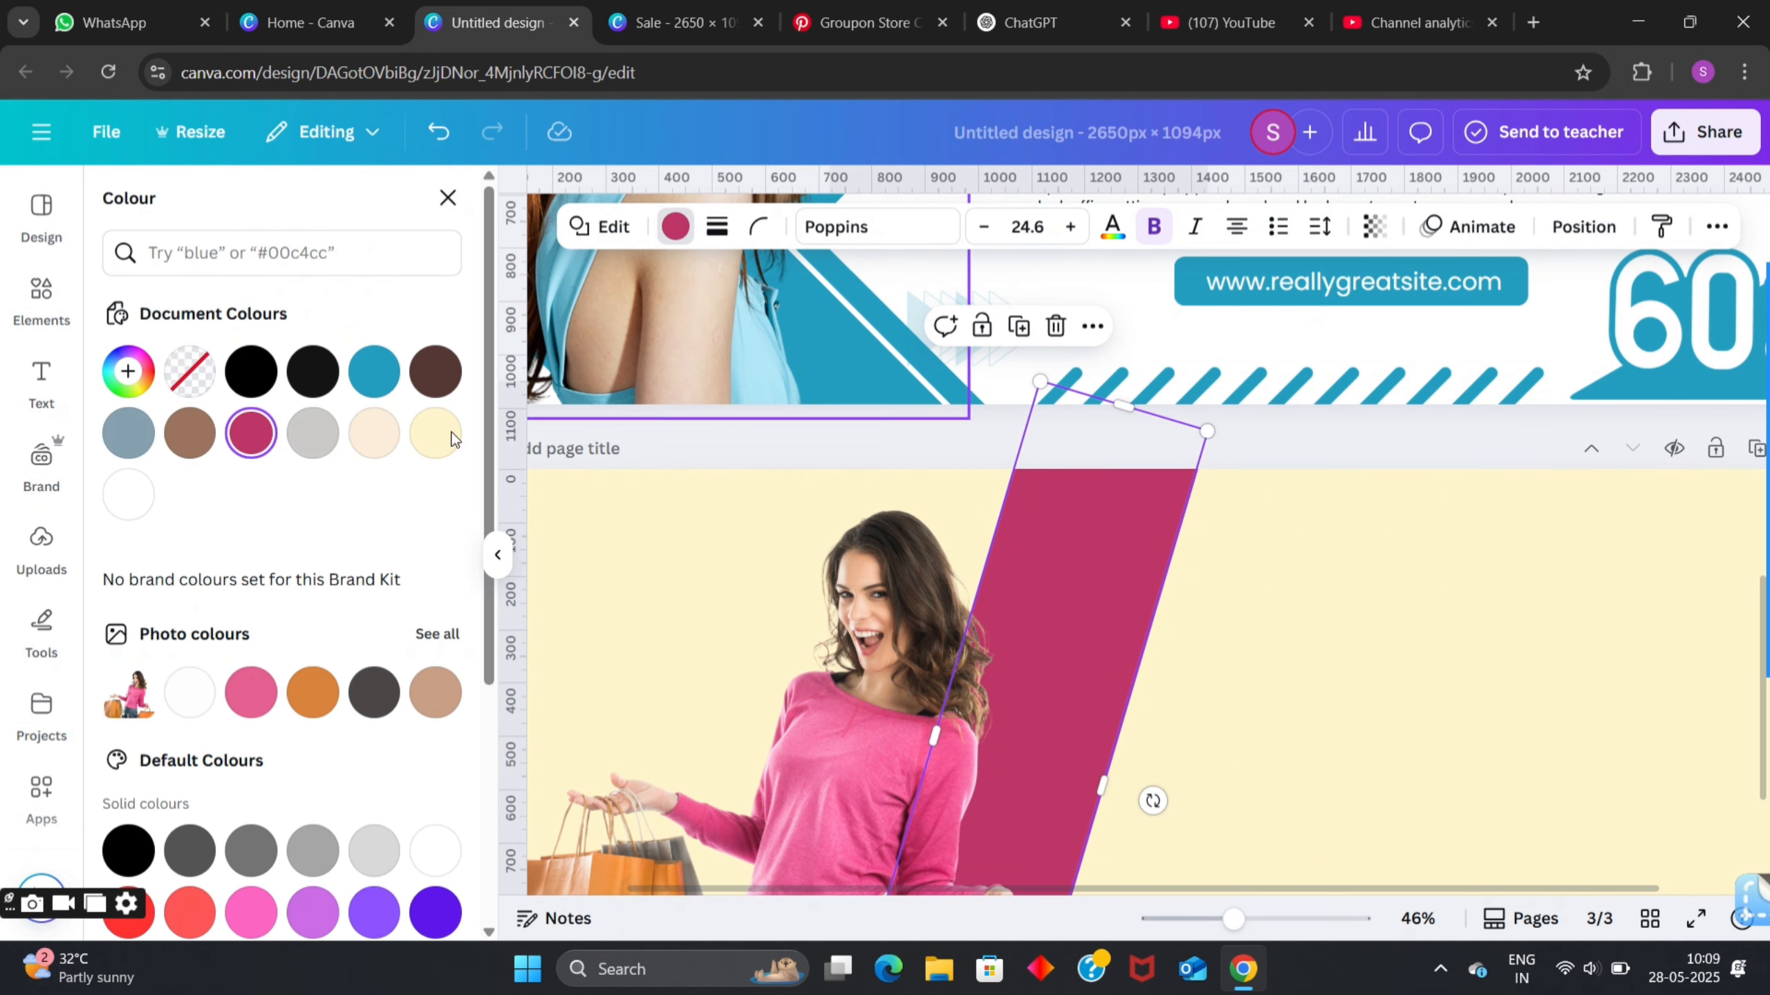
left_click(130, 495)
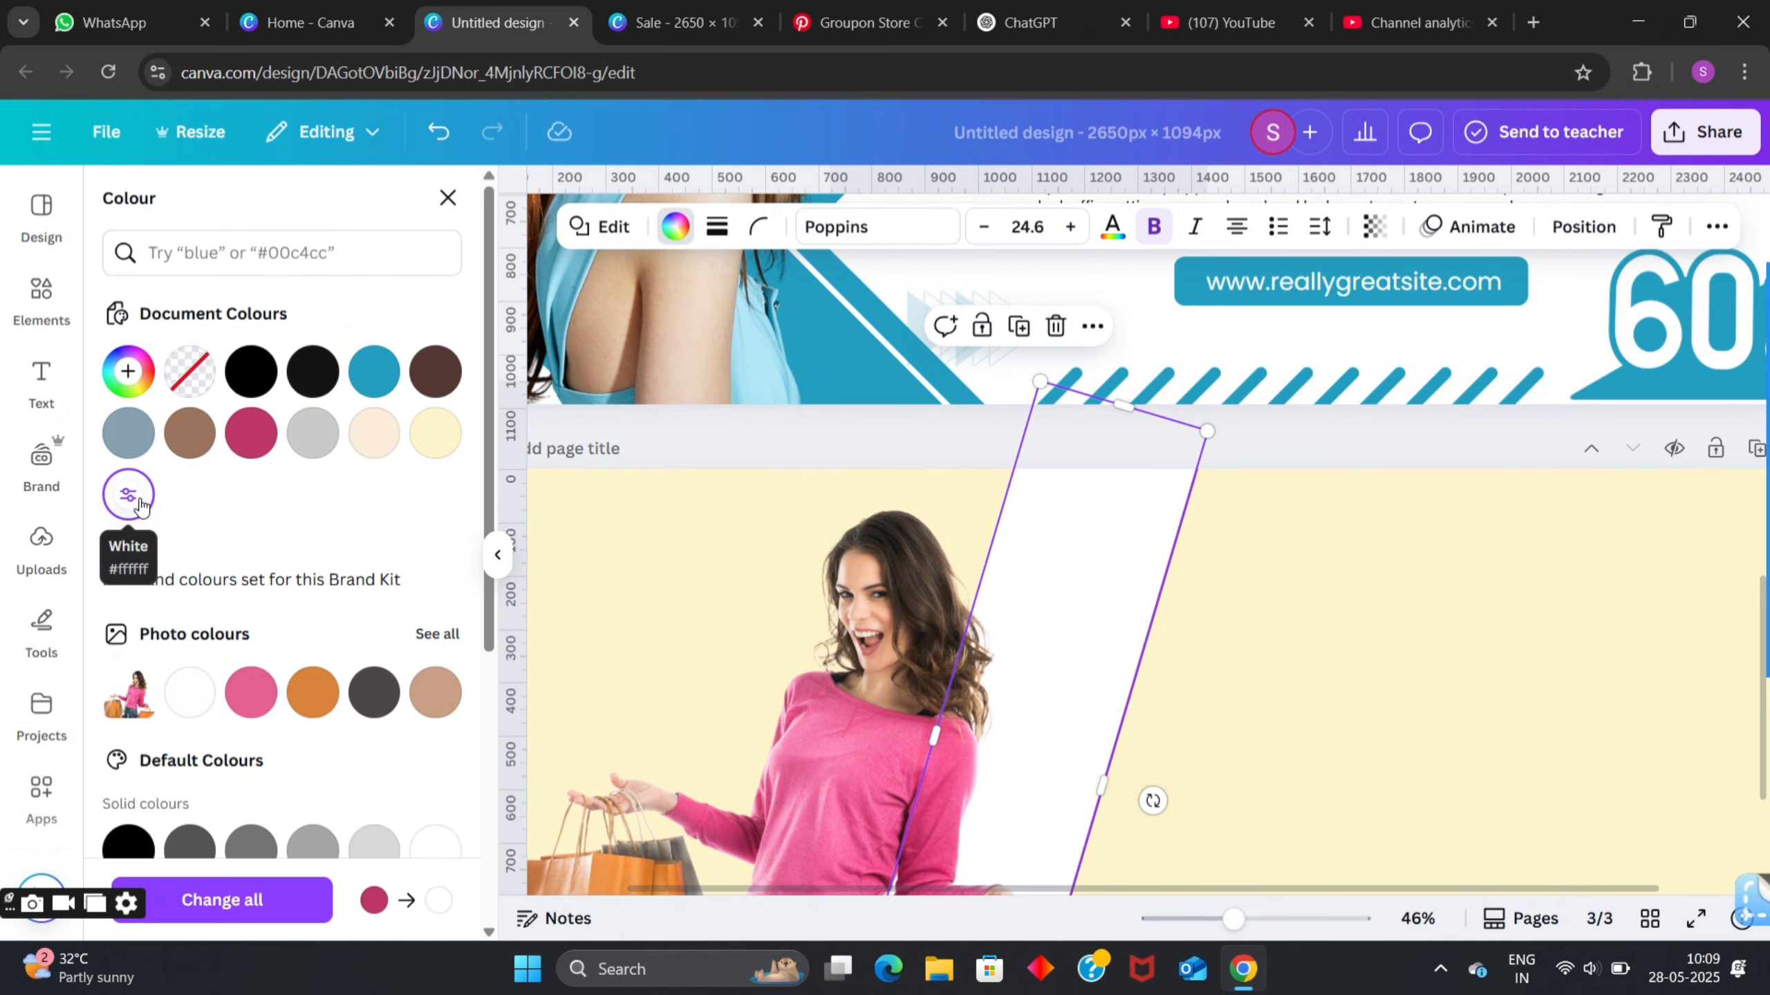
left_click(1583, 226)
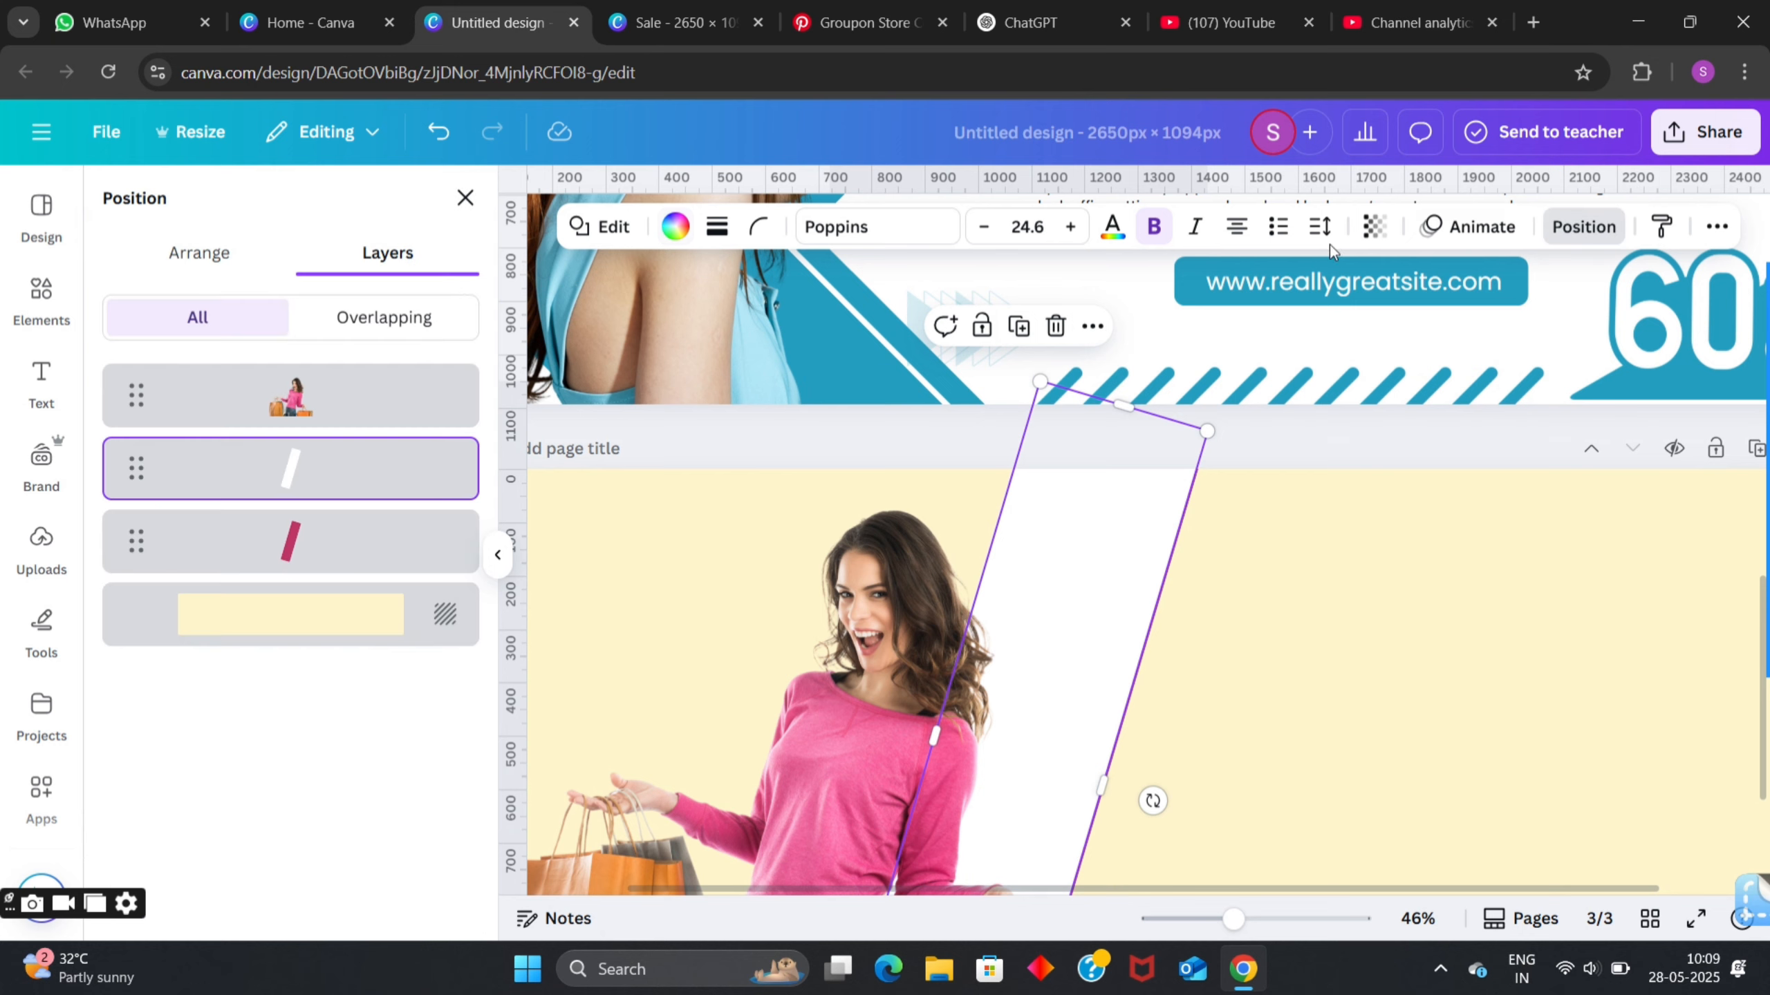
left_click_drag(314, 477, 317, 568)
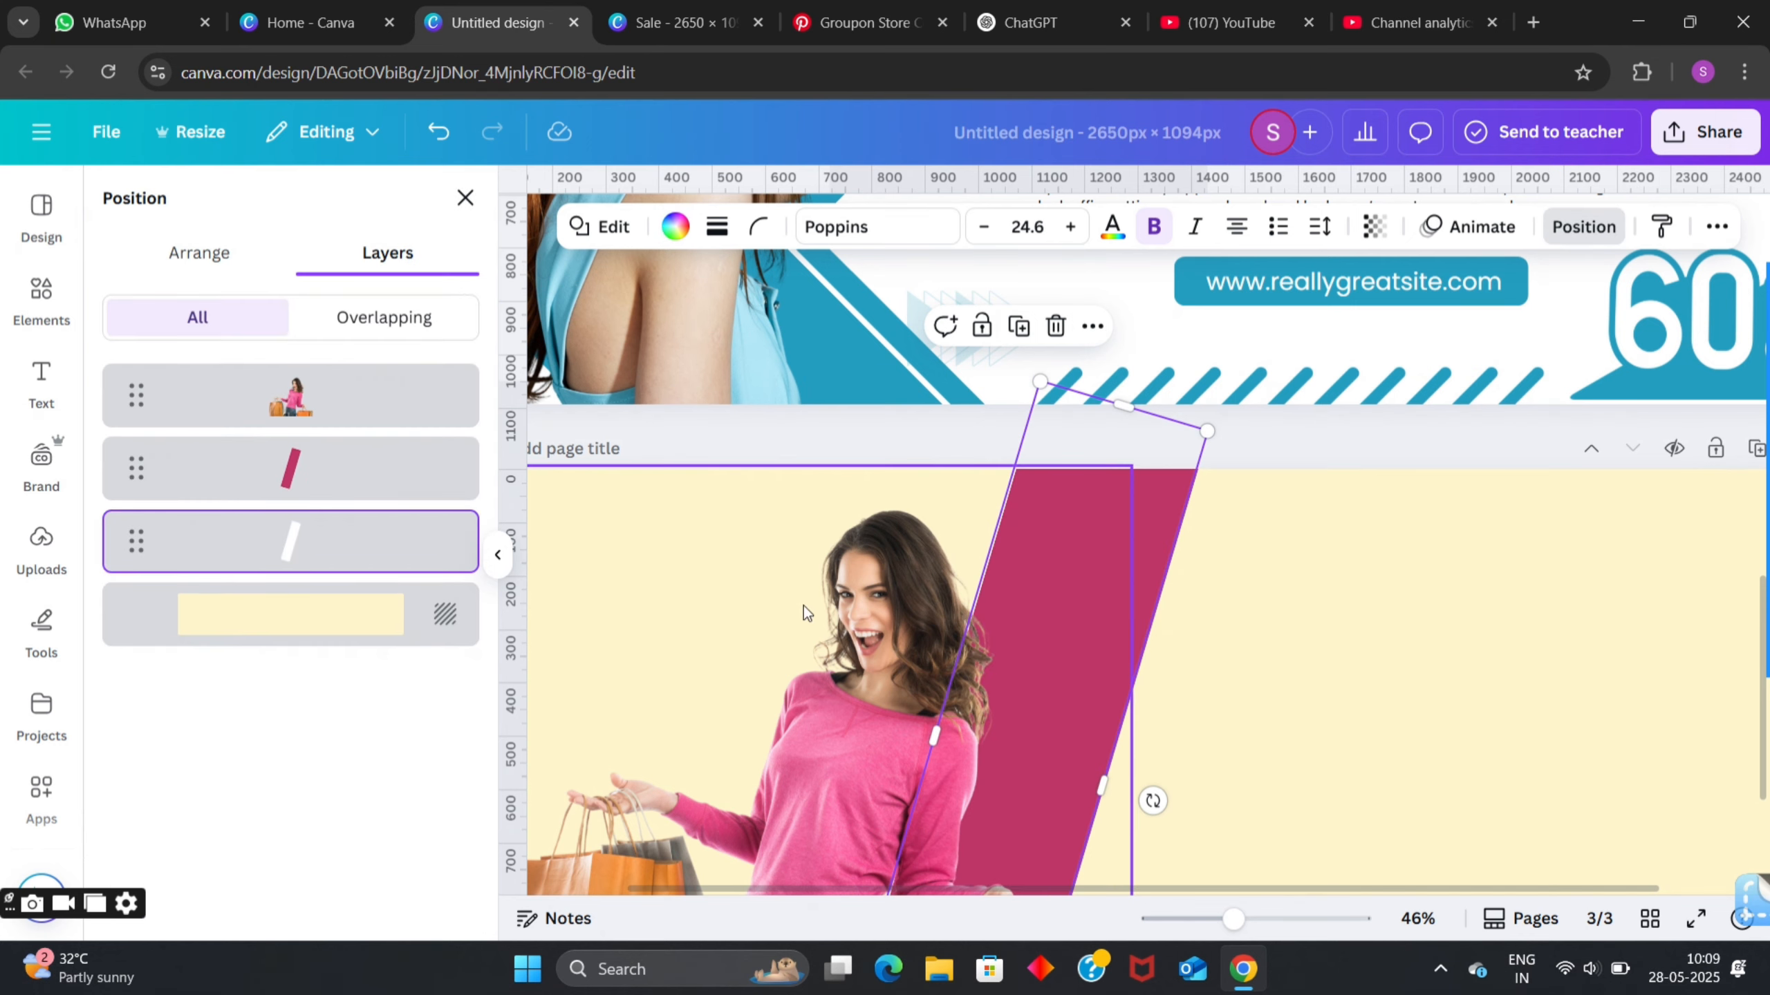
- Recolour the white slanted band beneath the crimson band black
left_click(1346, 441)
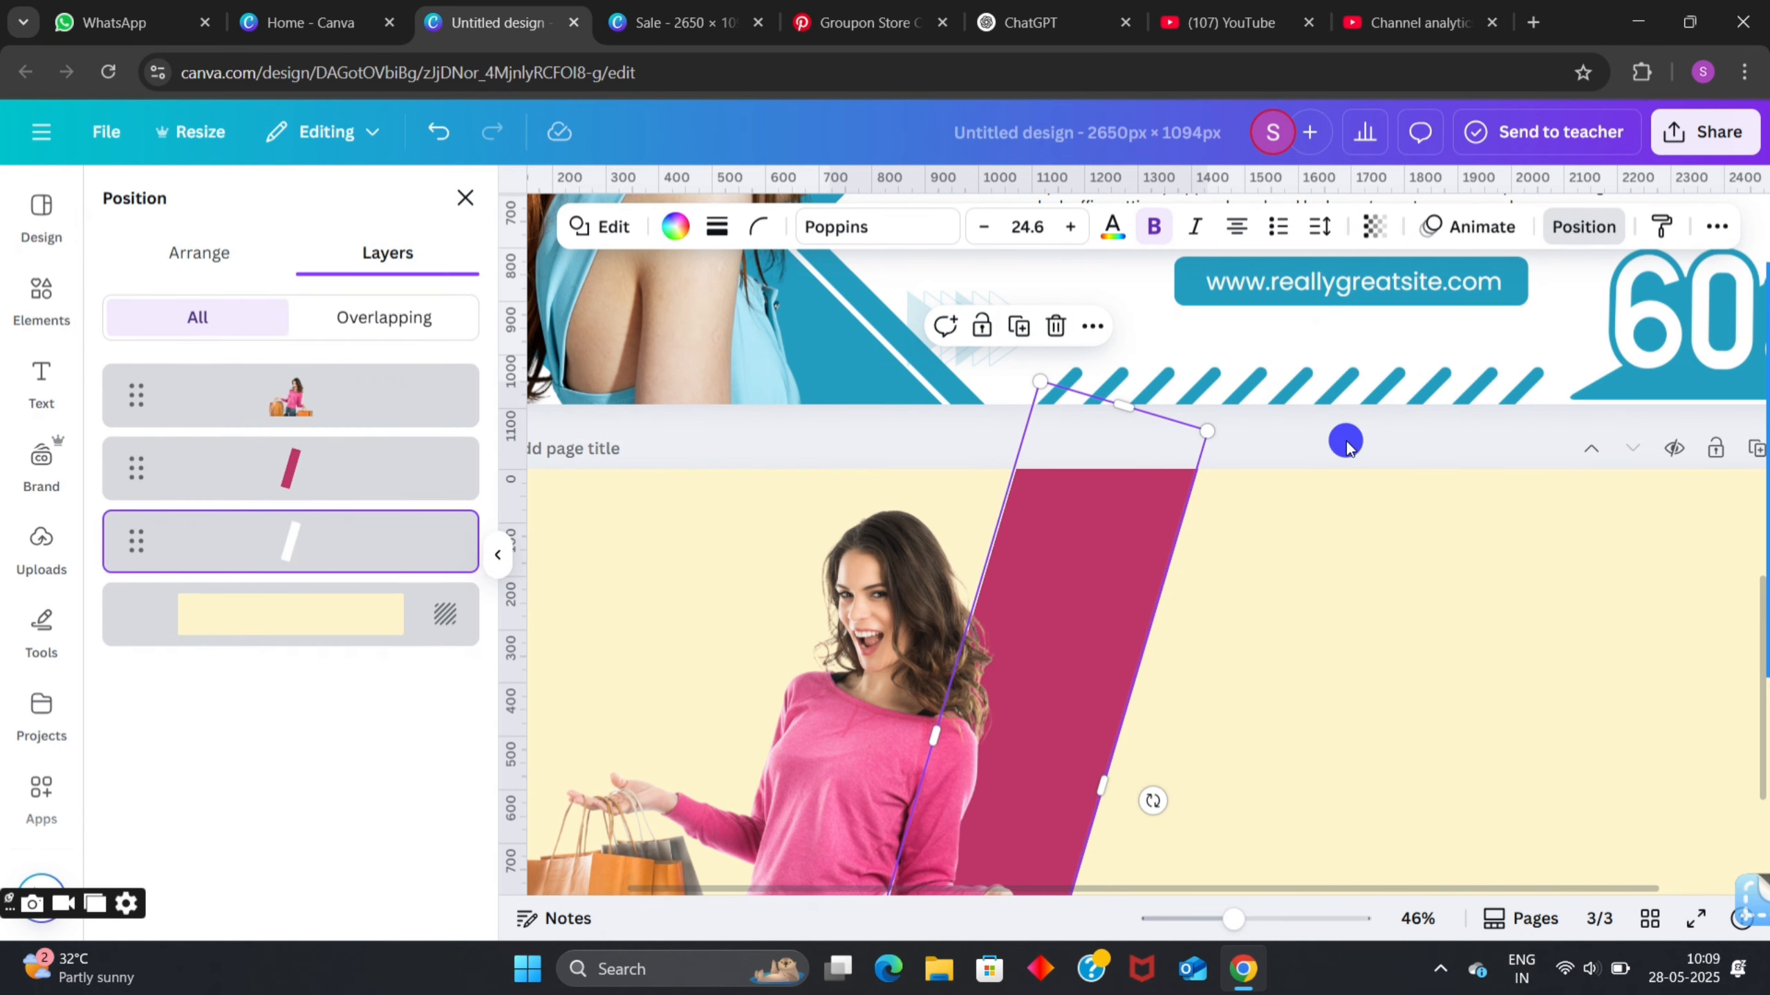
left_click(1386, 403)
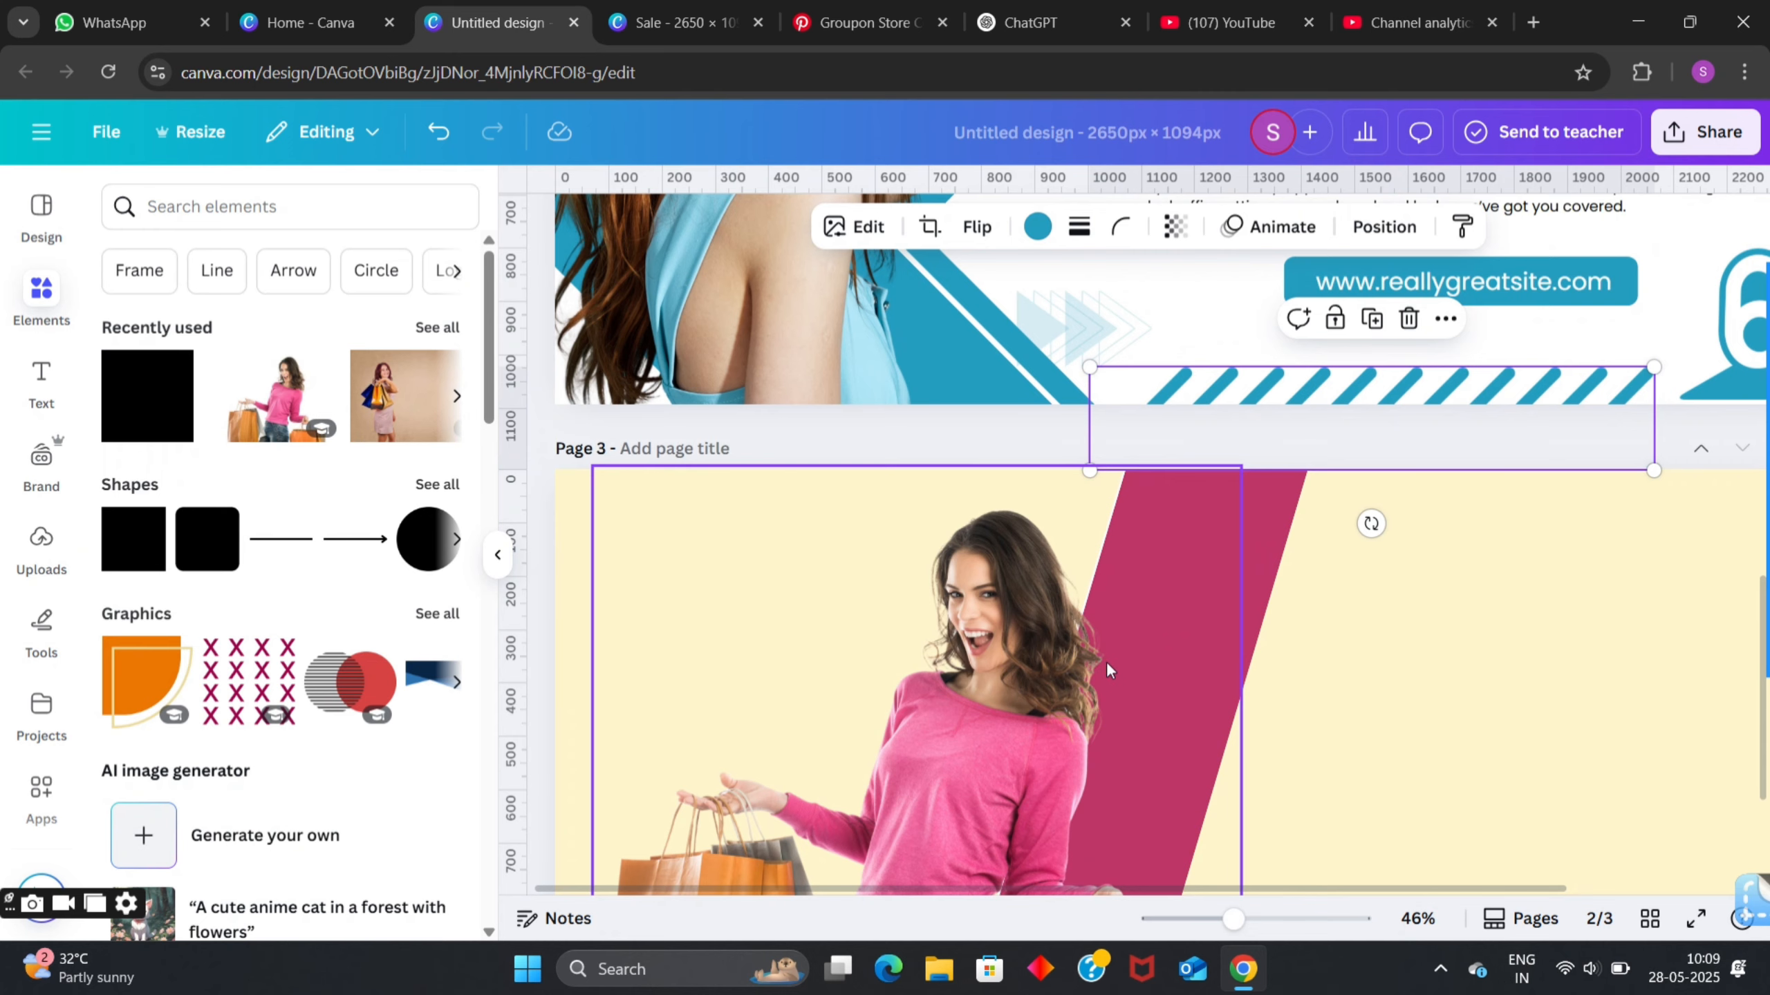
scroll(1107, 661, "up", 5)
left_click(1070, 462)
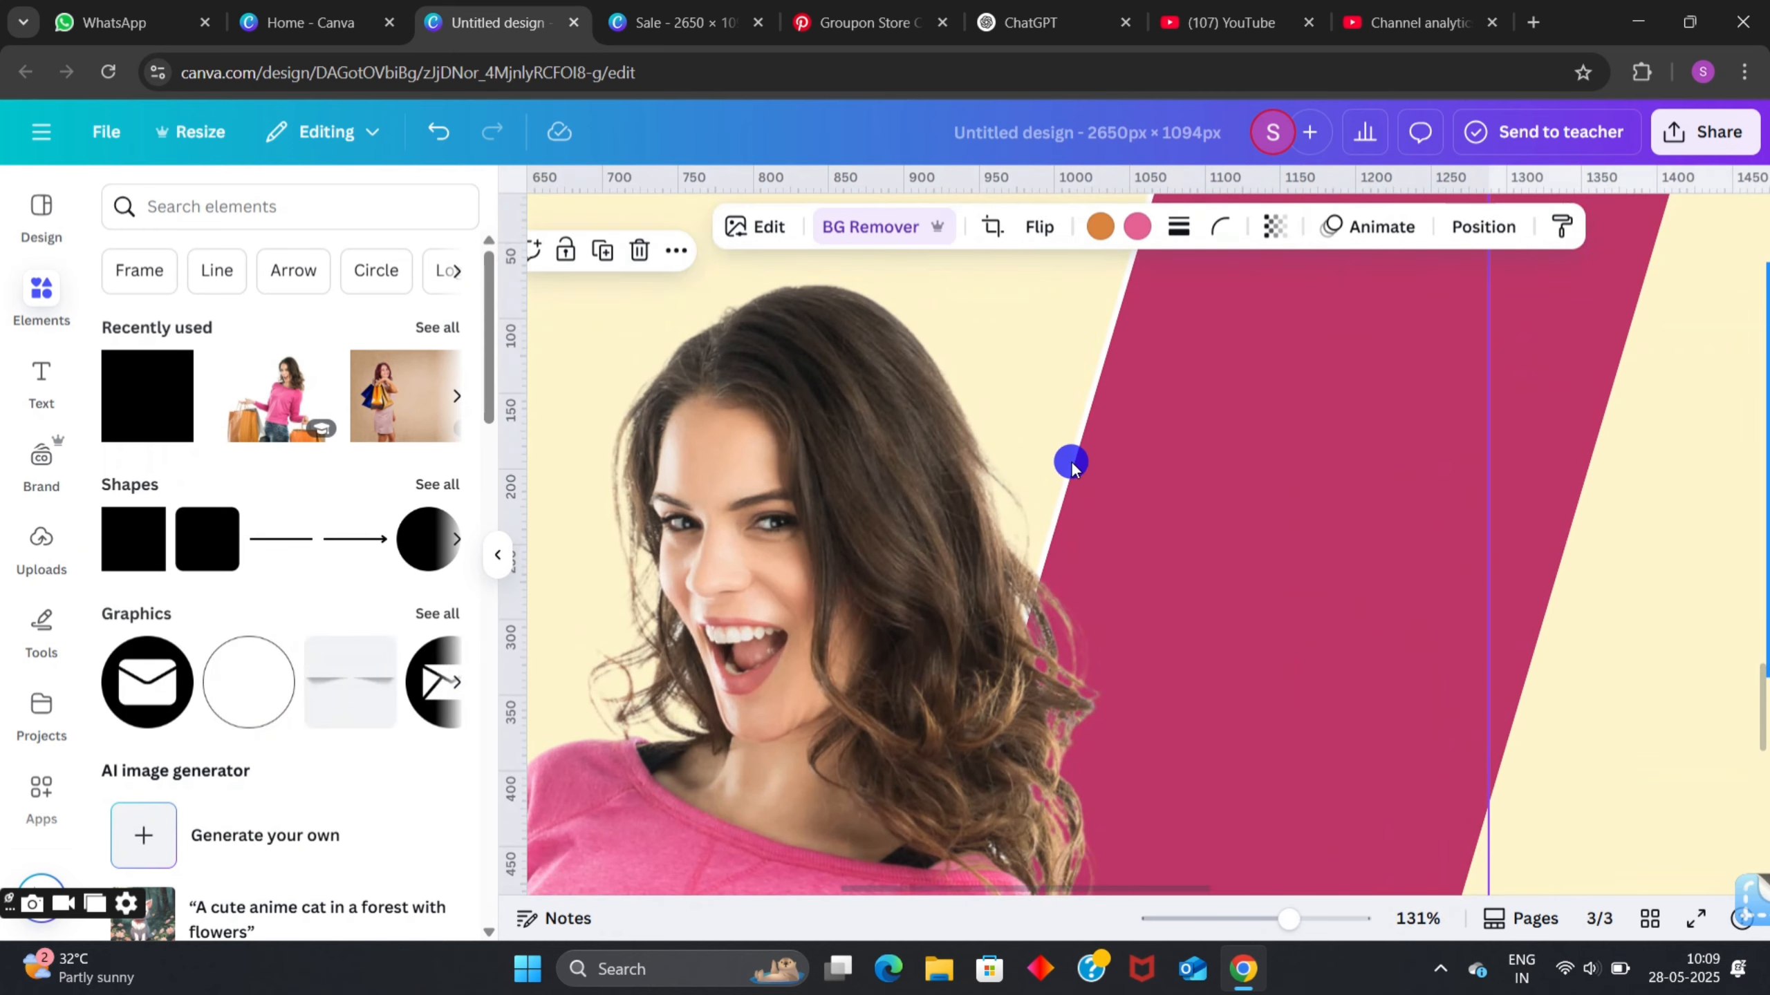
scroll(1091, 464, "up", 1)
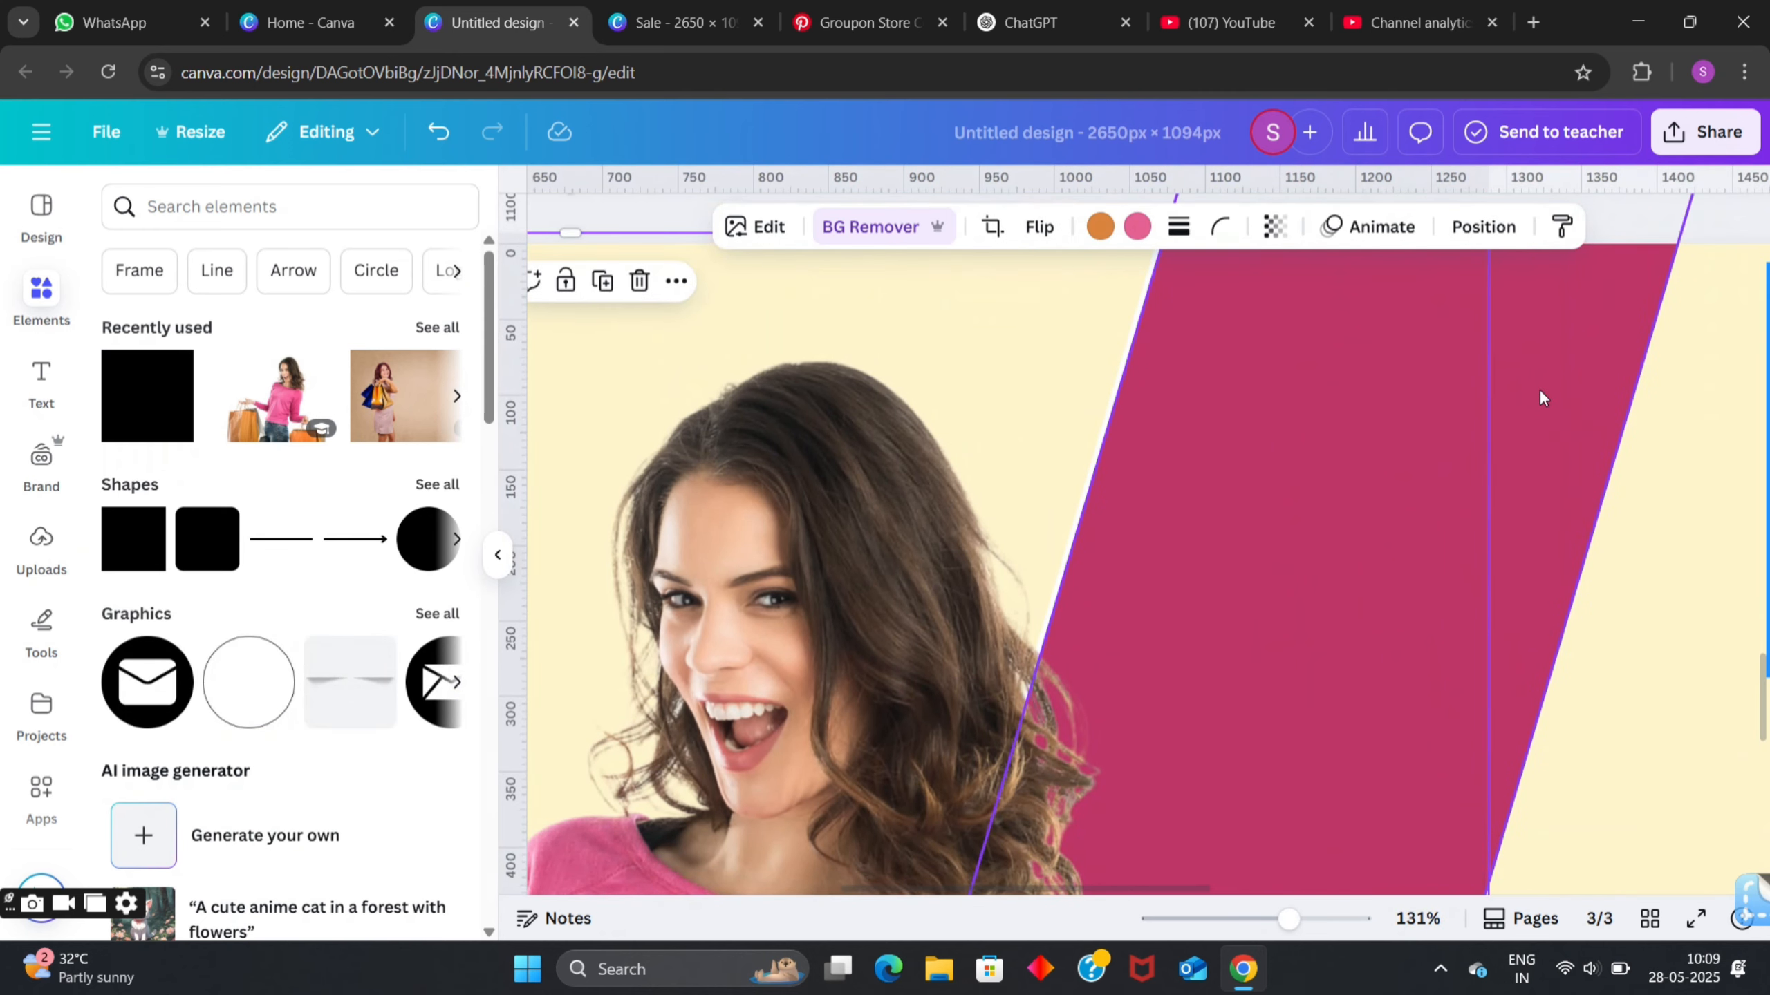
scroll(1539, 389, "down", 1)
left_click(1483, 227)
left_click(394, 530)
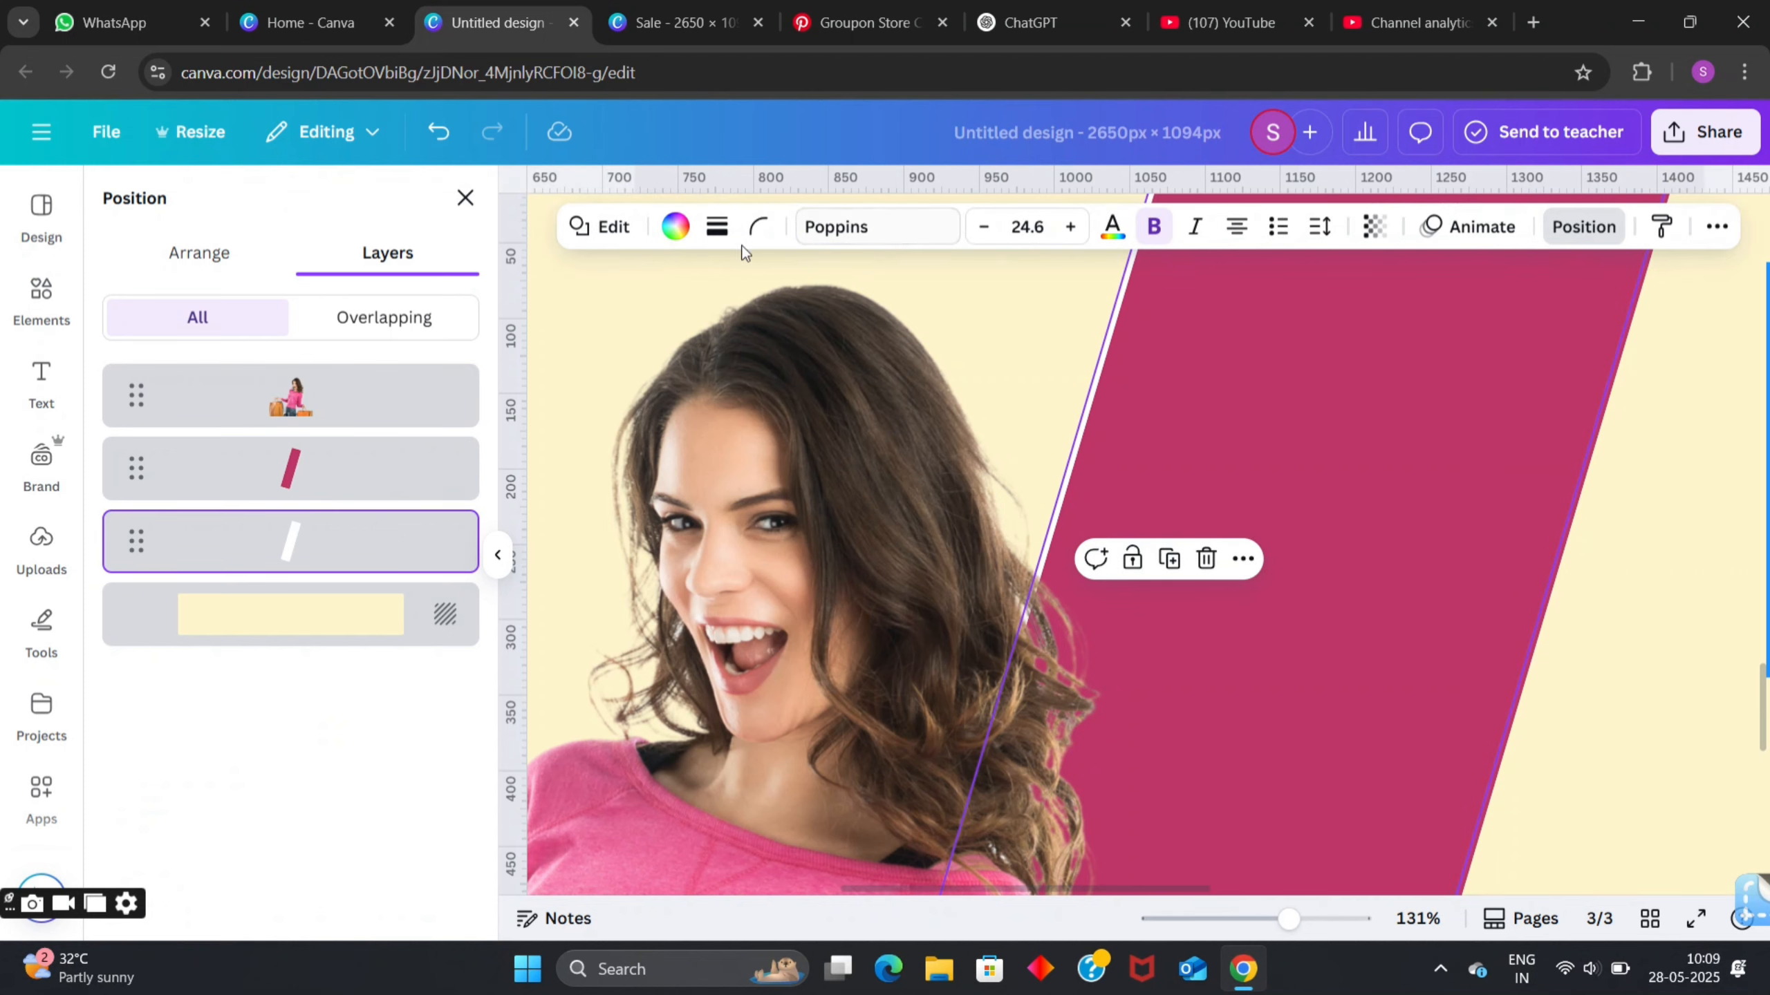
left_click(677, 228)
left_click(250, 370)
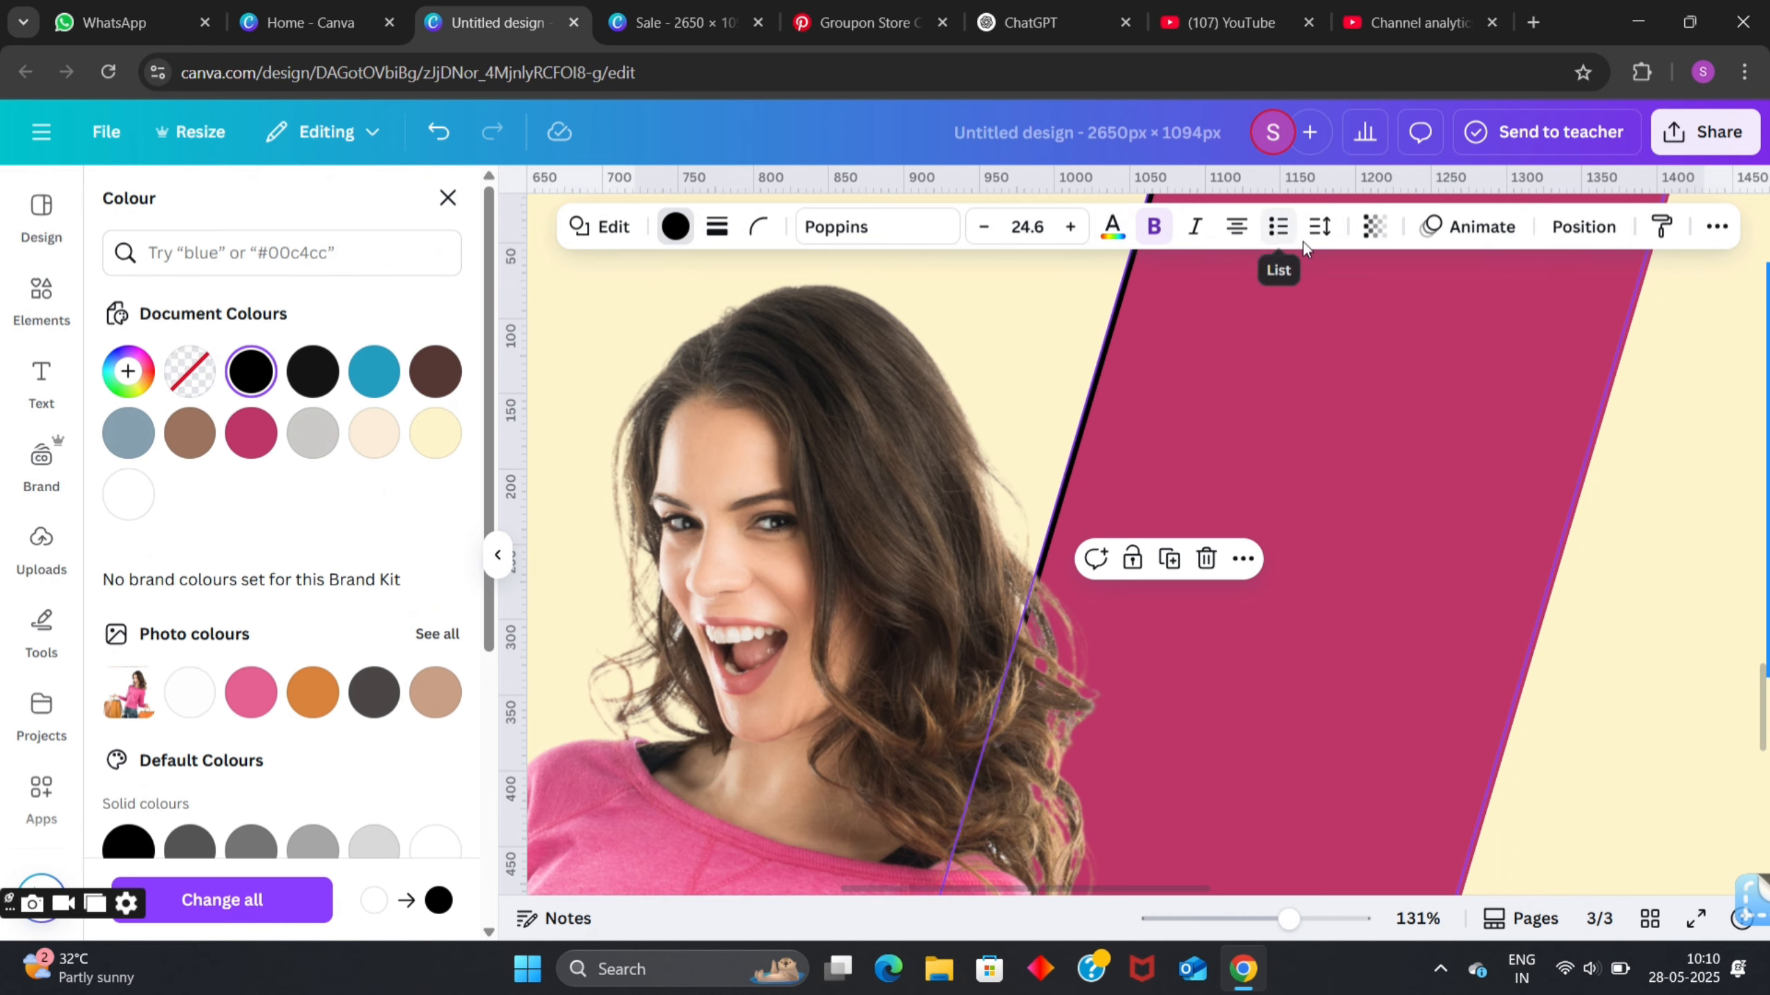
- Set the black band's transparency to 49 and shift it slightly left so it shows as a shadow beside the crimson band
left_click(1374, 226)
left_click(1350, 321)
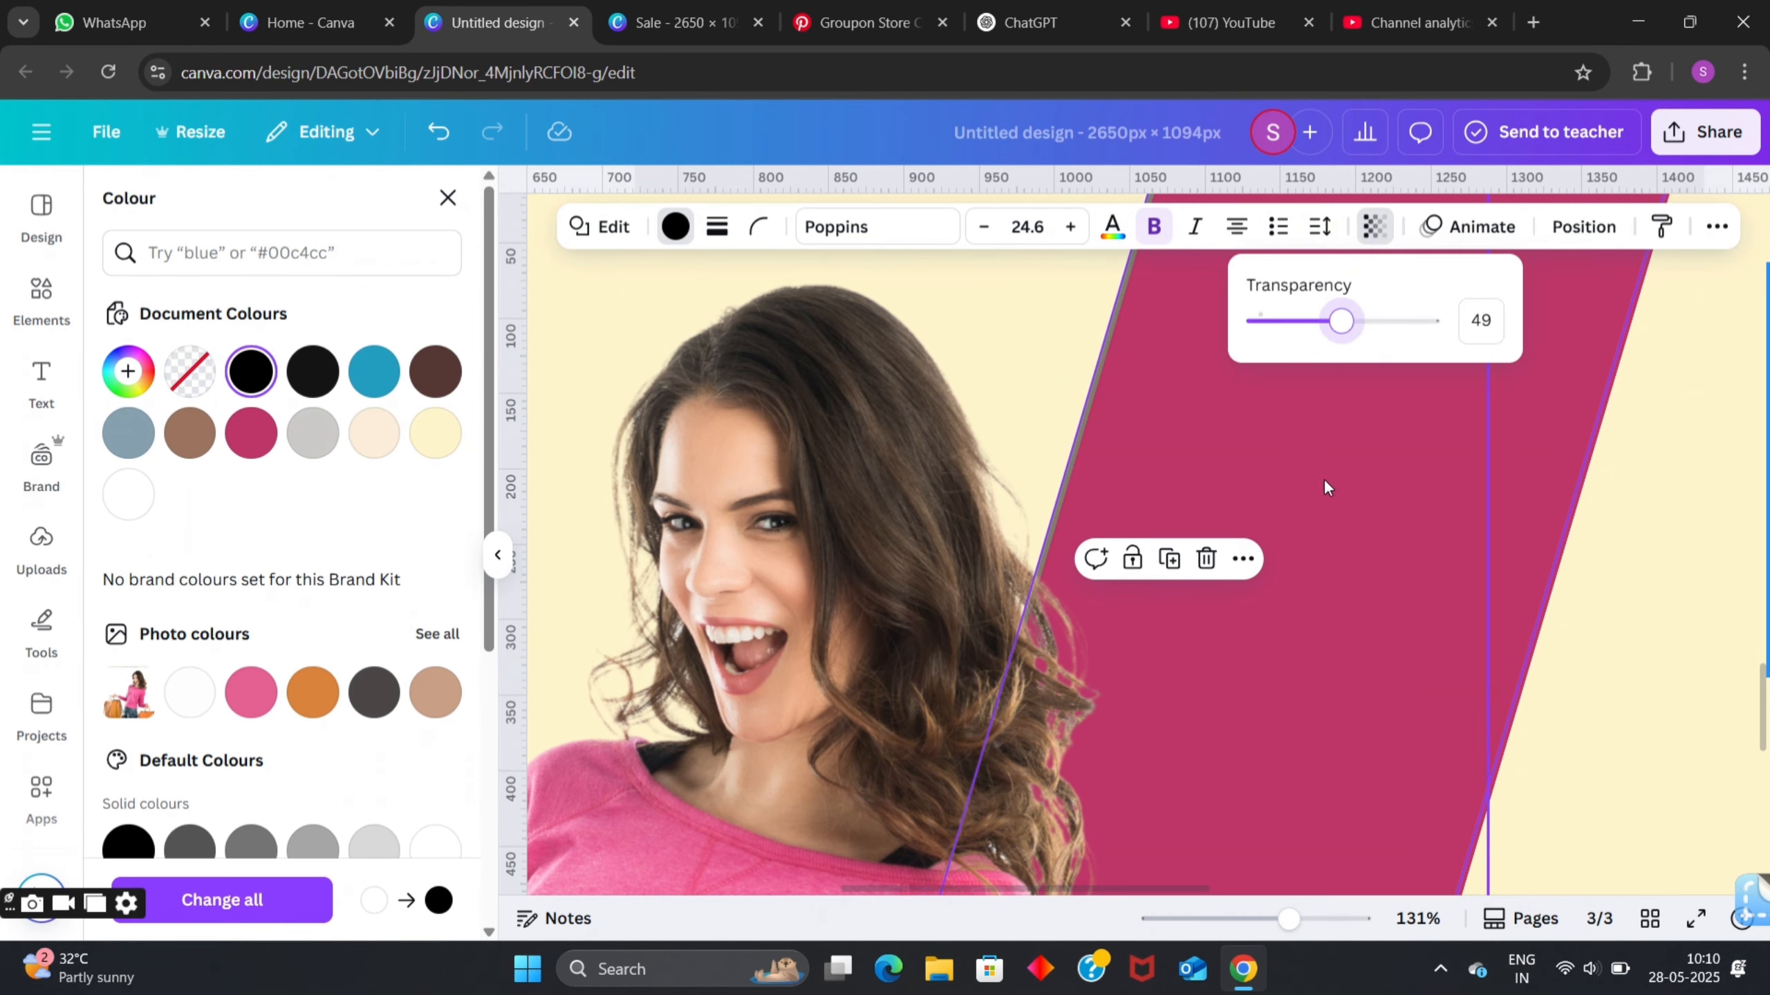
scroll(1443, 546, "down", 5)
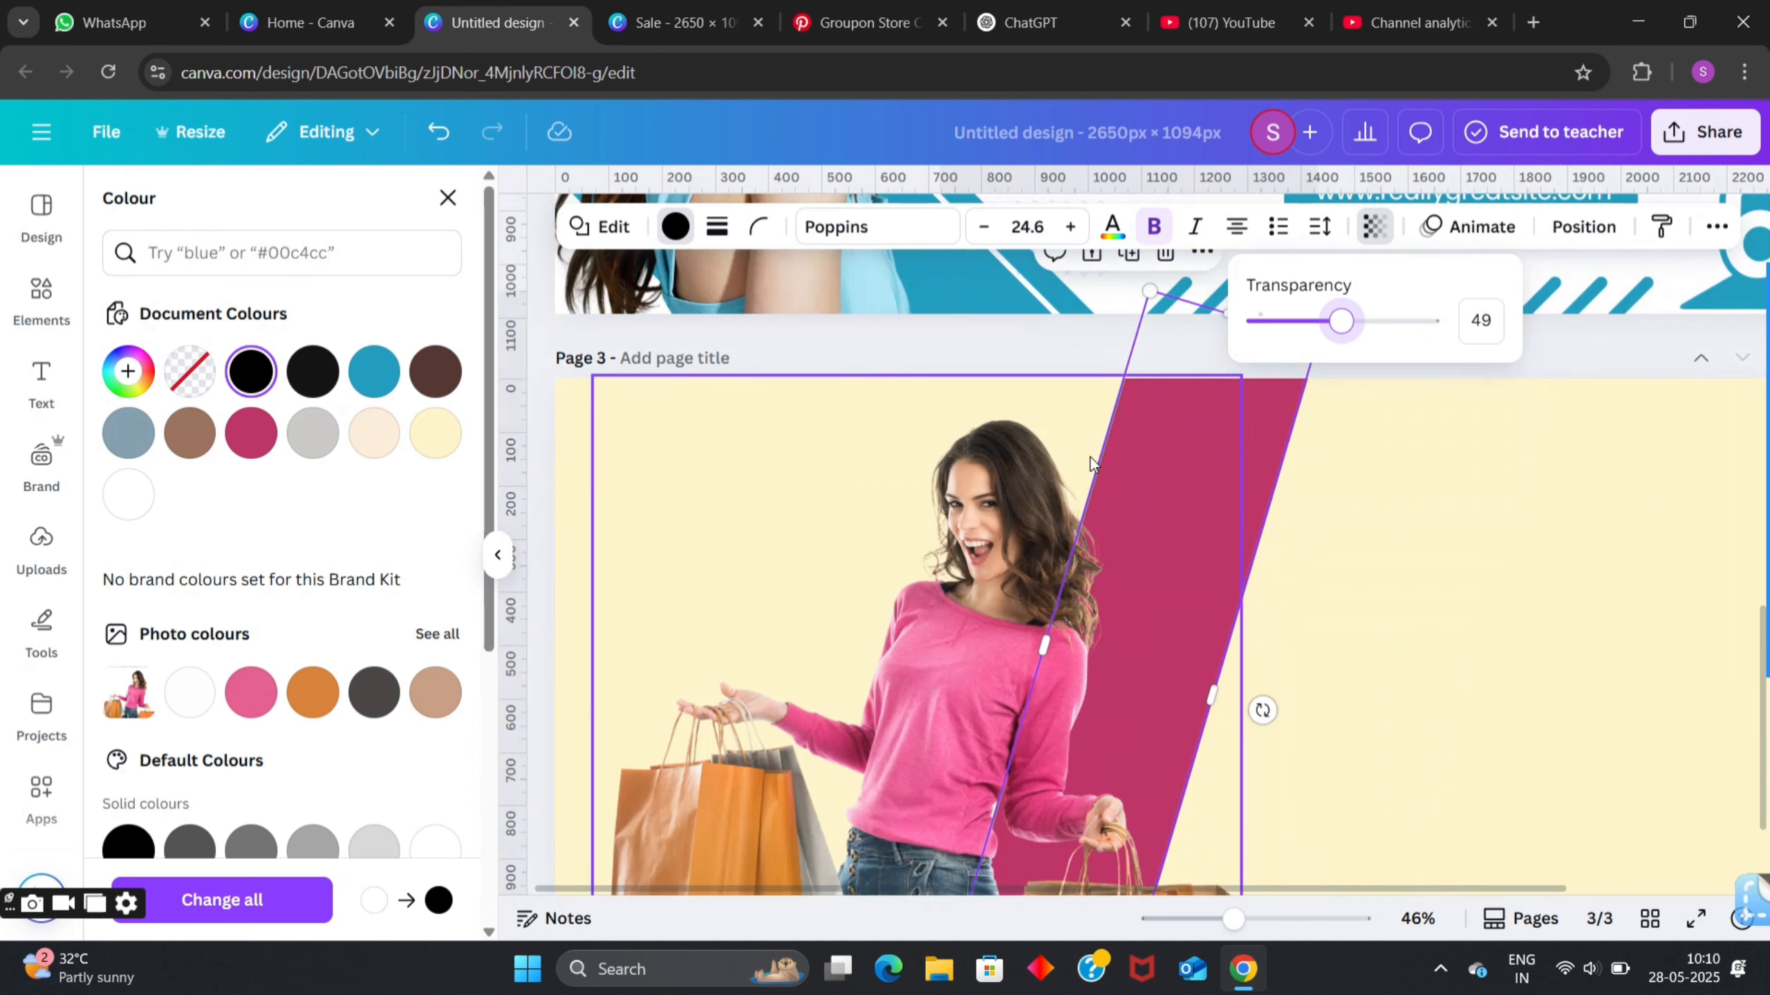
left_click_drag(1118, 558, 1115, 558)
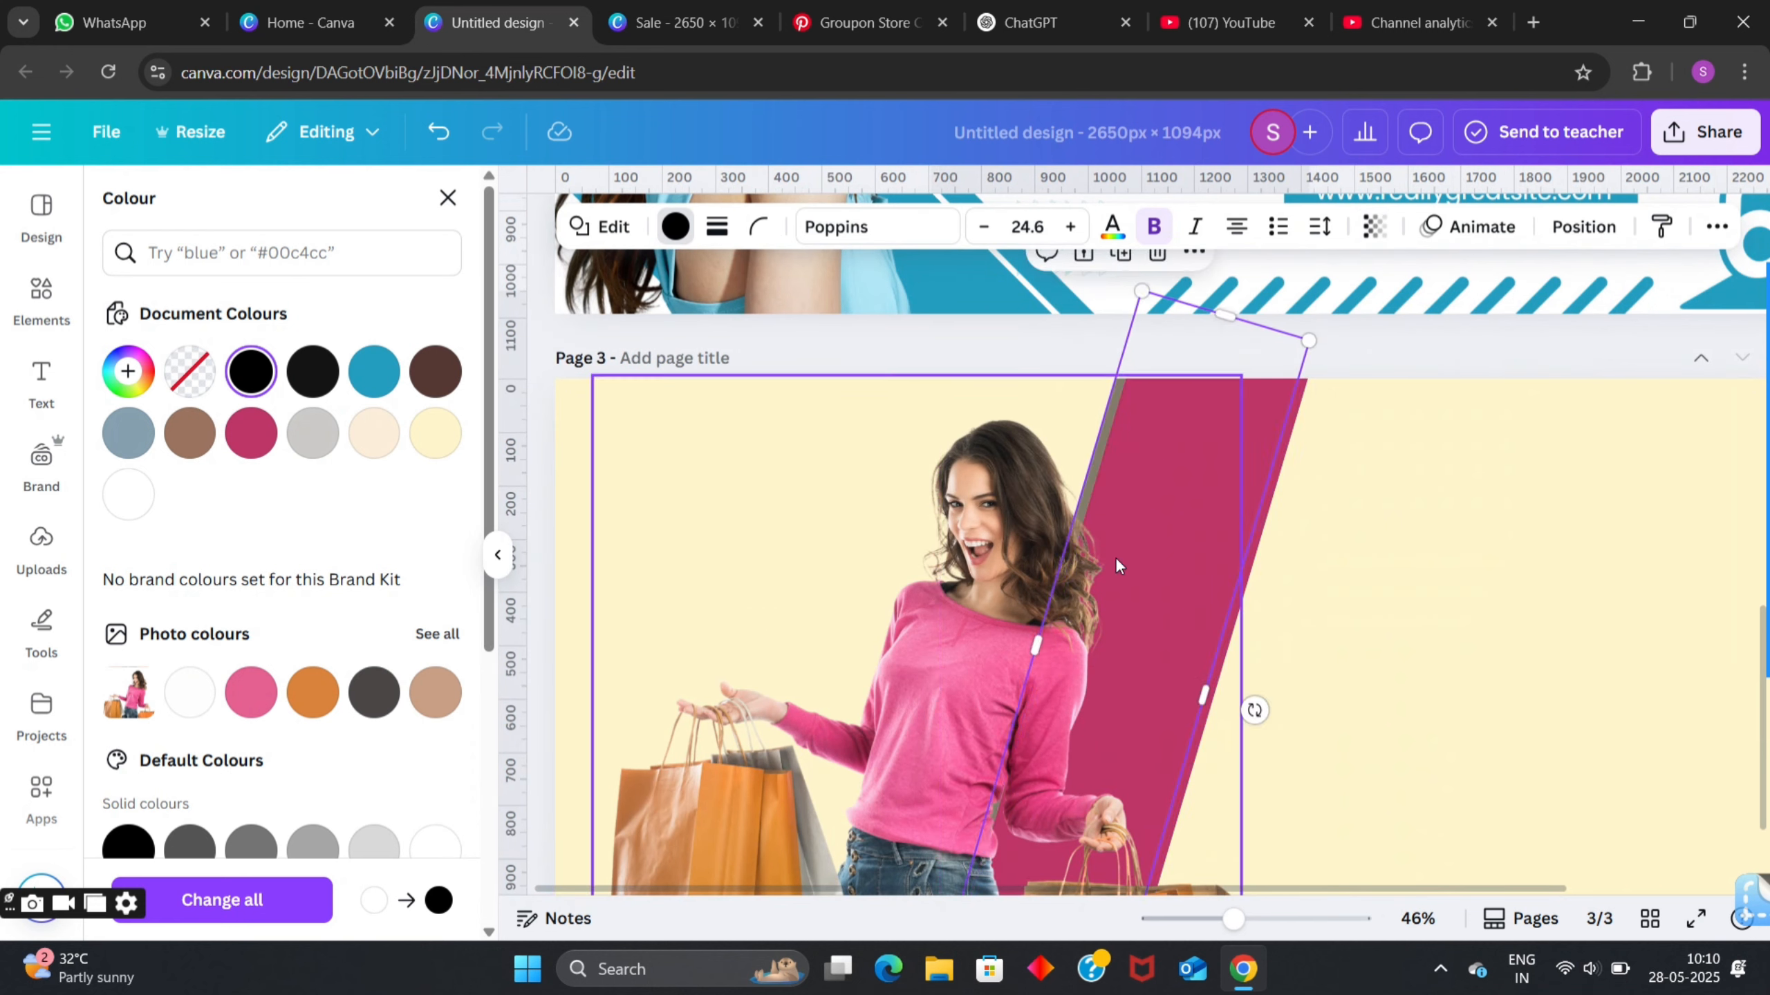
left_click(1086, 339)
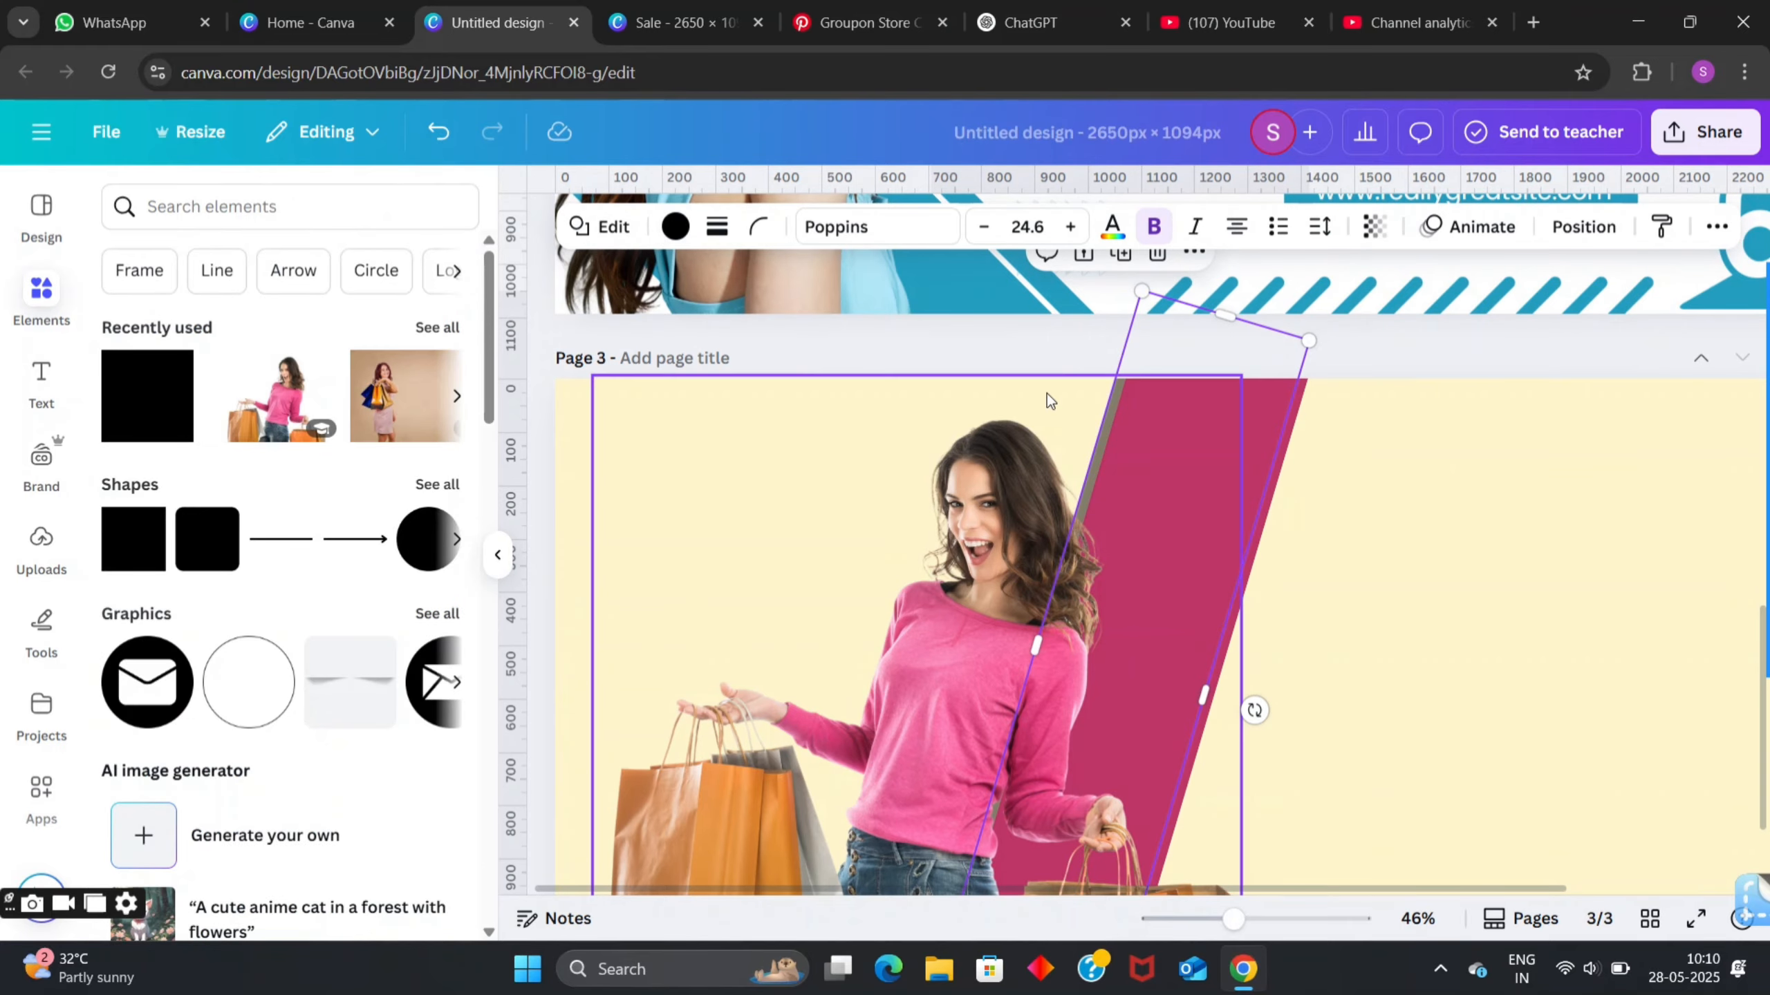
left_click(1052, 286)
scroll(1184, 419, "down", 3)
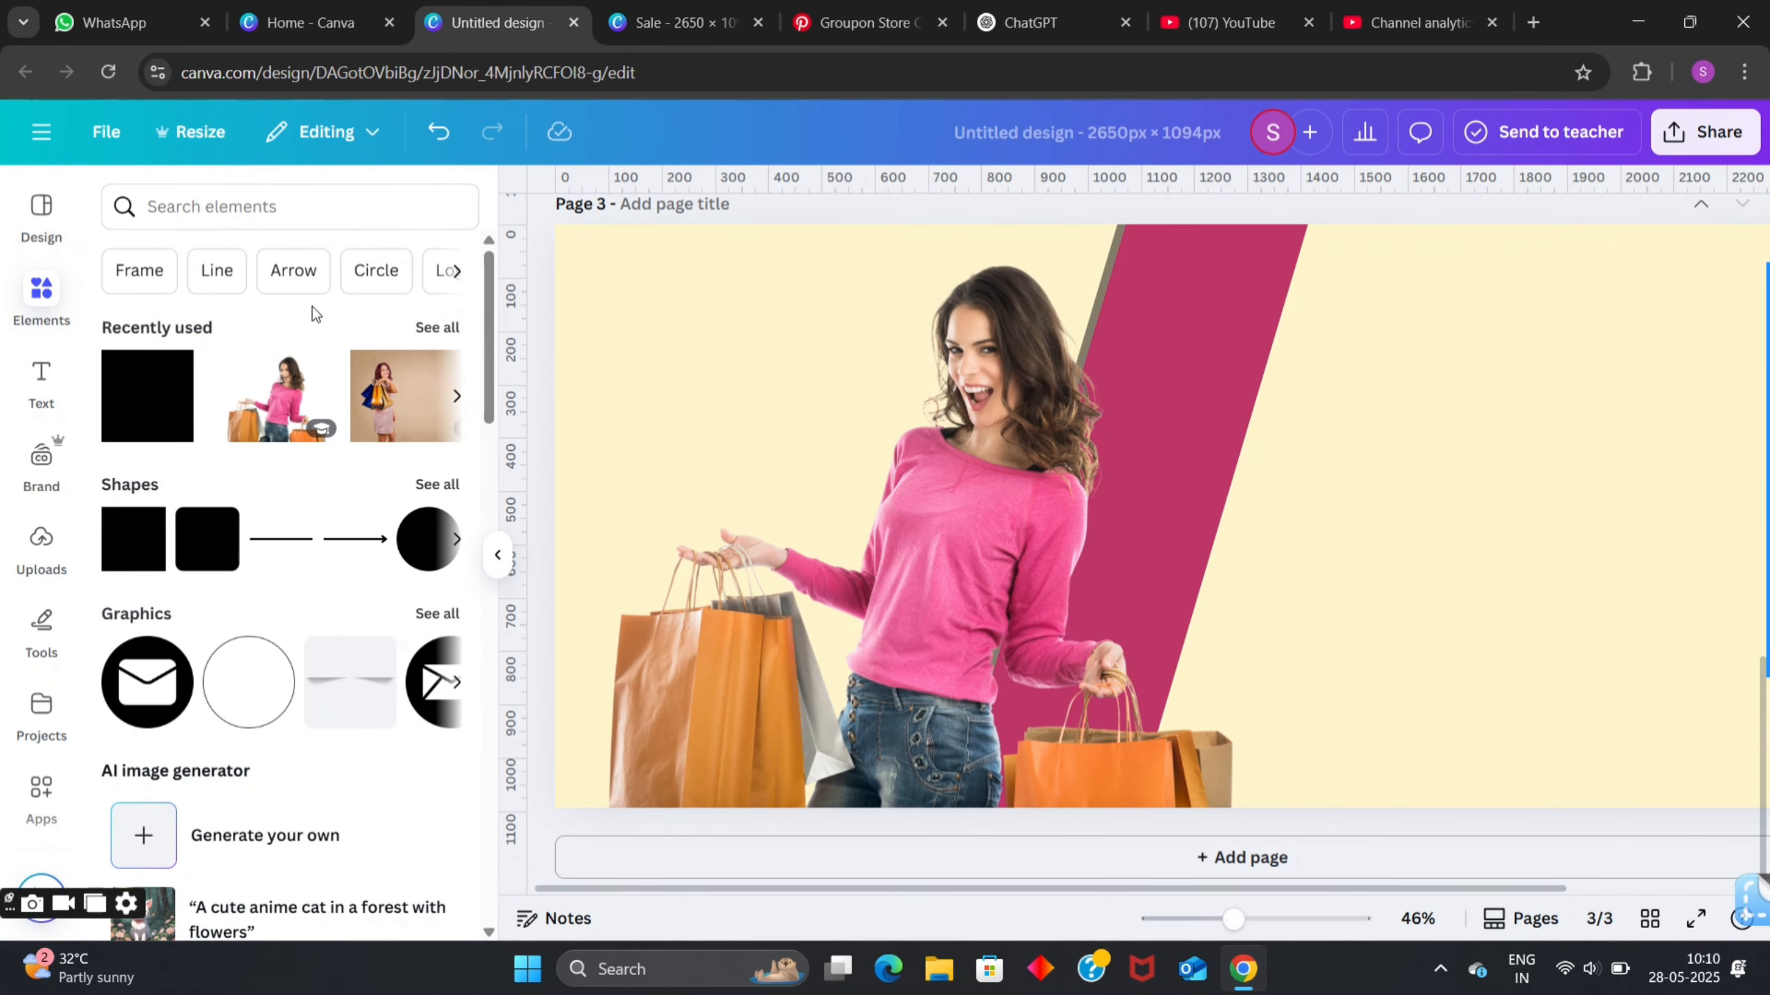
- Add a heading text box to page 3 and enter "Sa" as its text
left_click(42, 382)
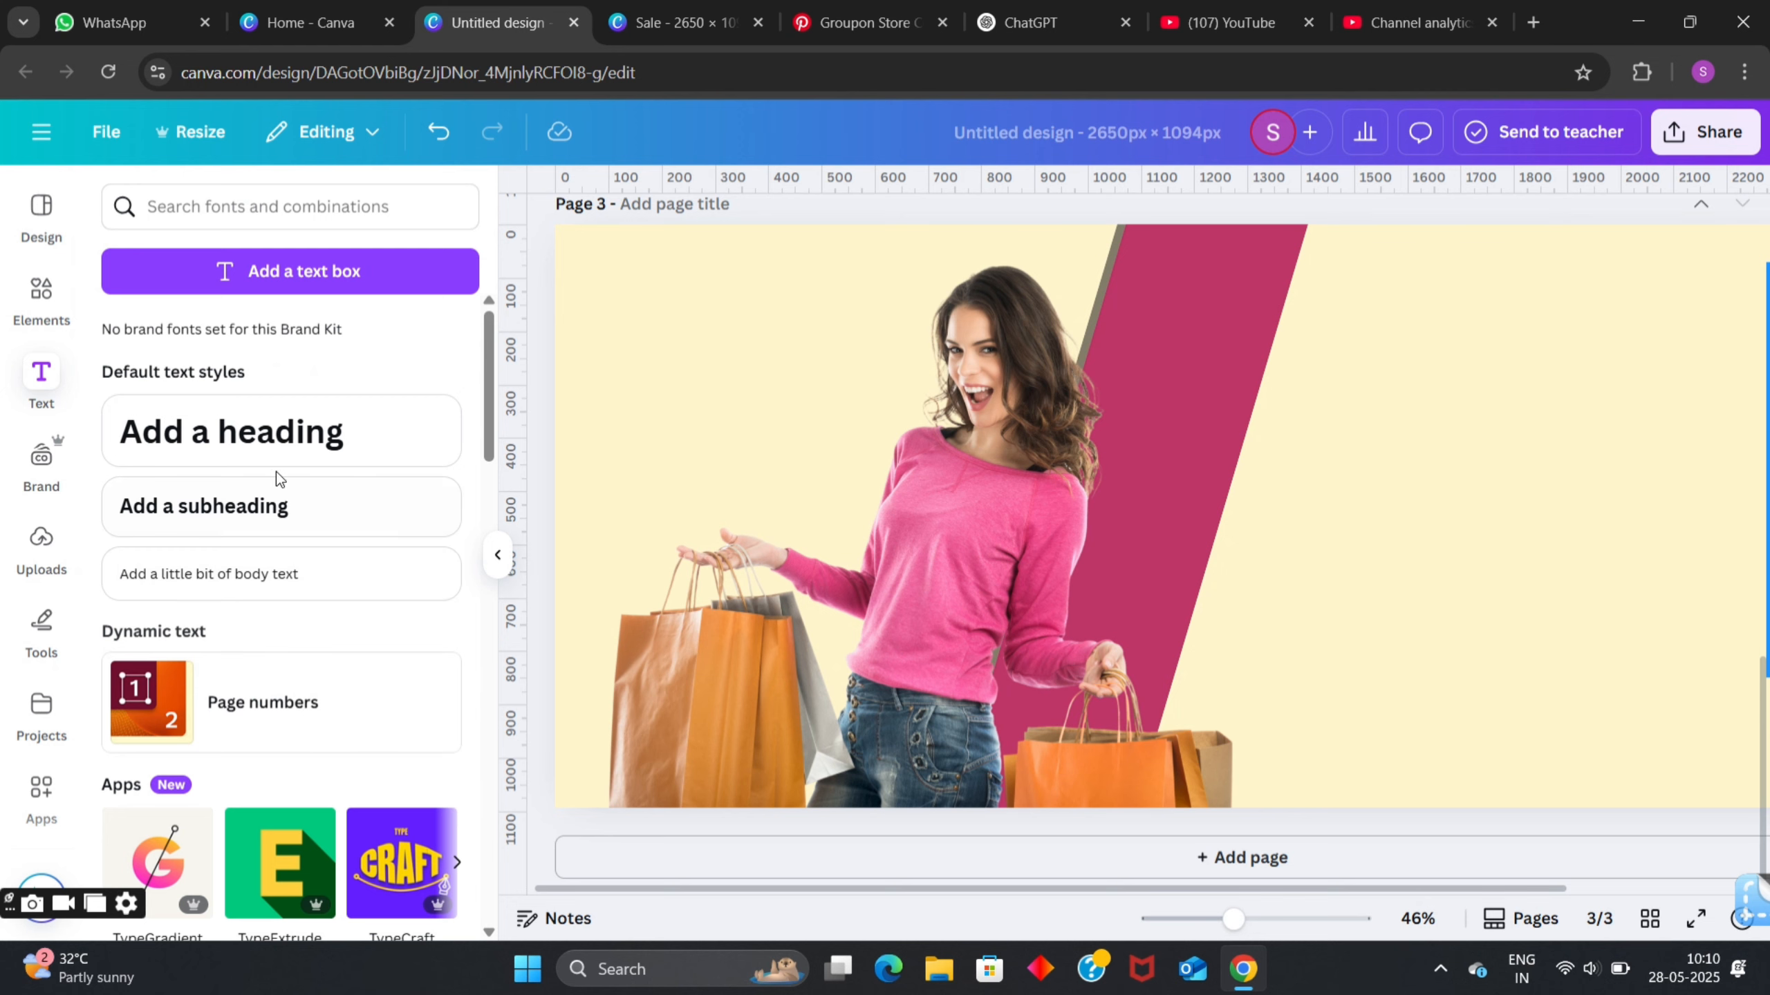
left_click(344, 457)
type("Sasle")
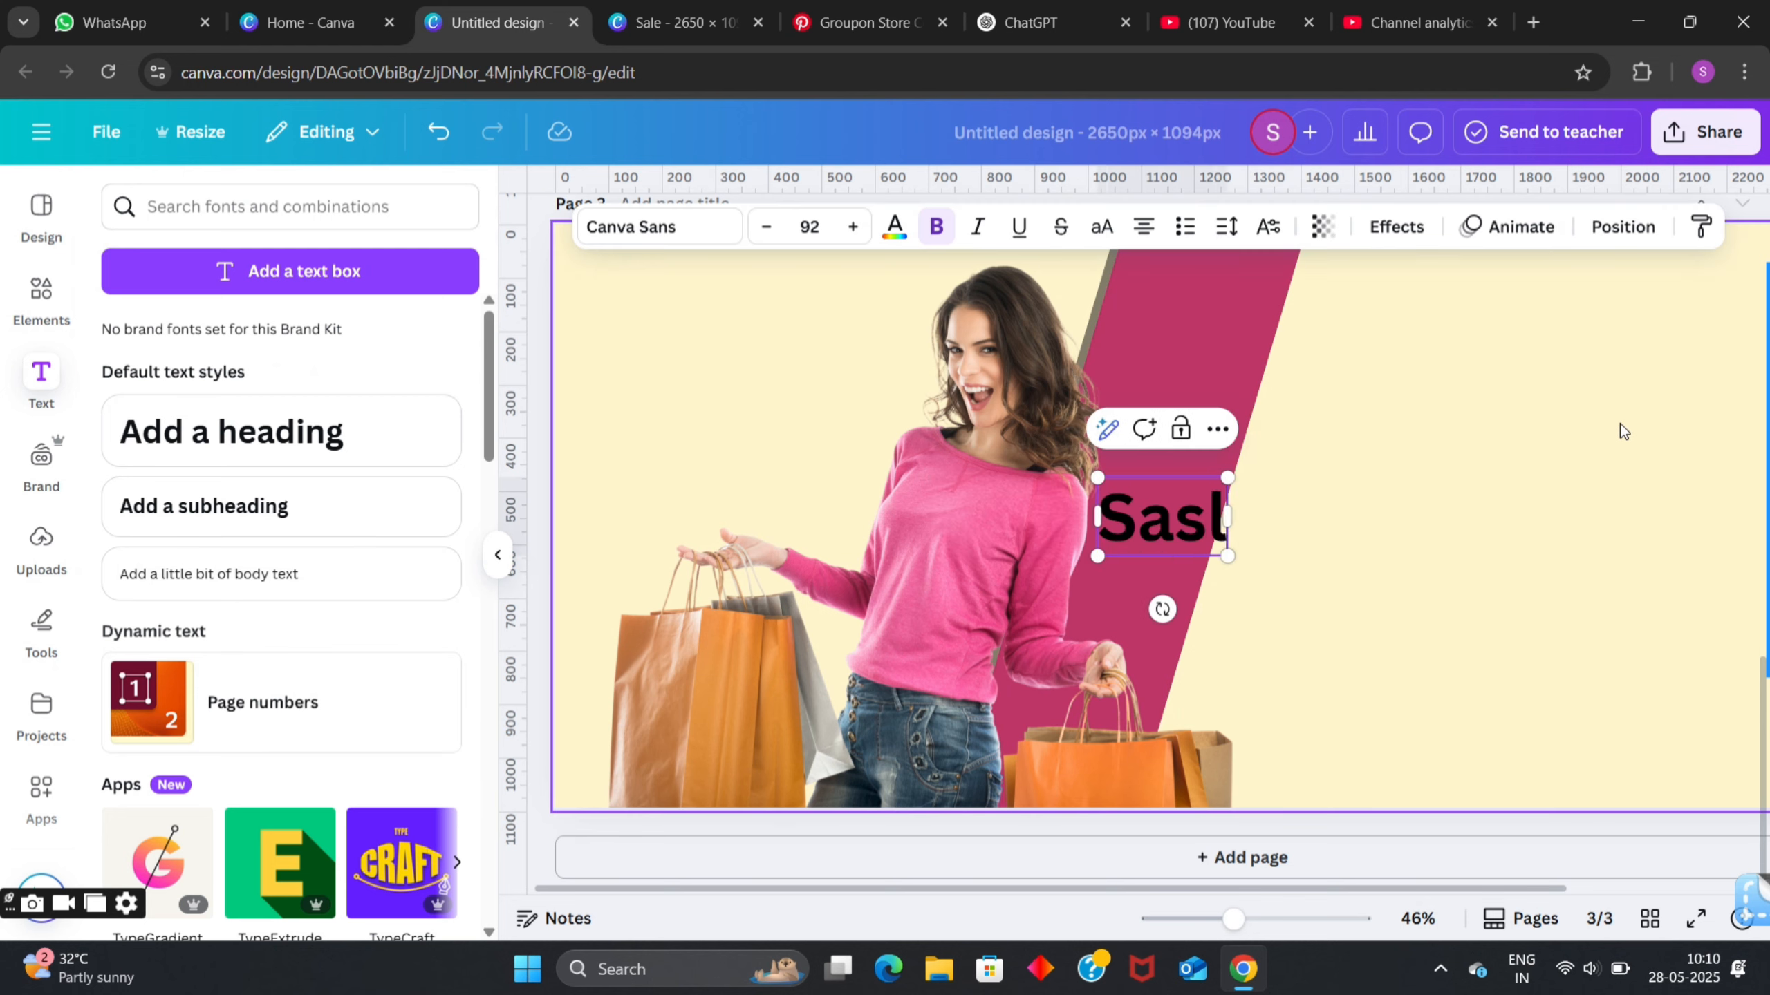
key("BackSpace")
key("BackSpace")
key("BackSpace")
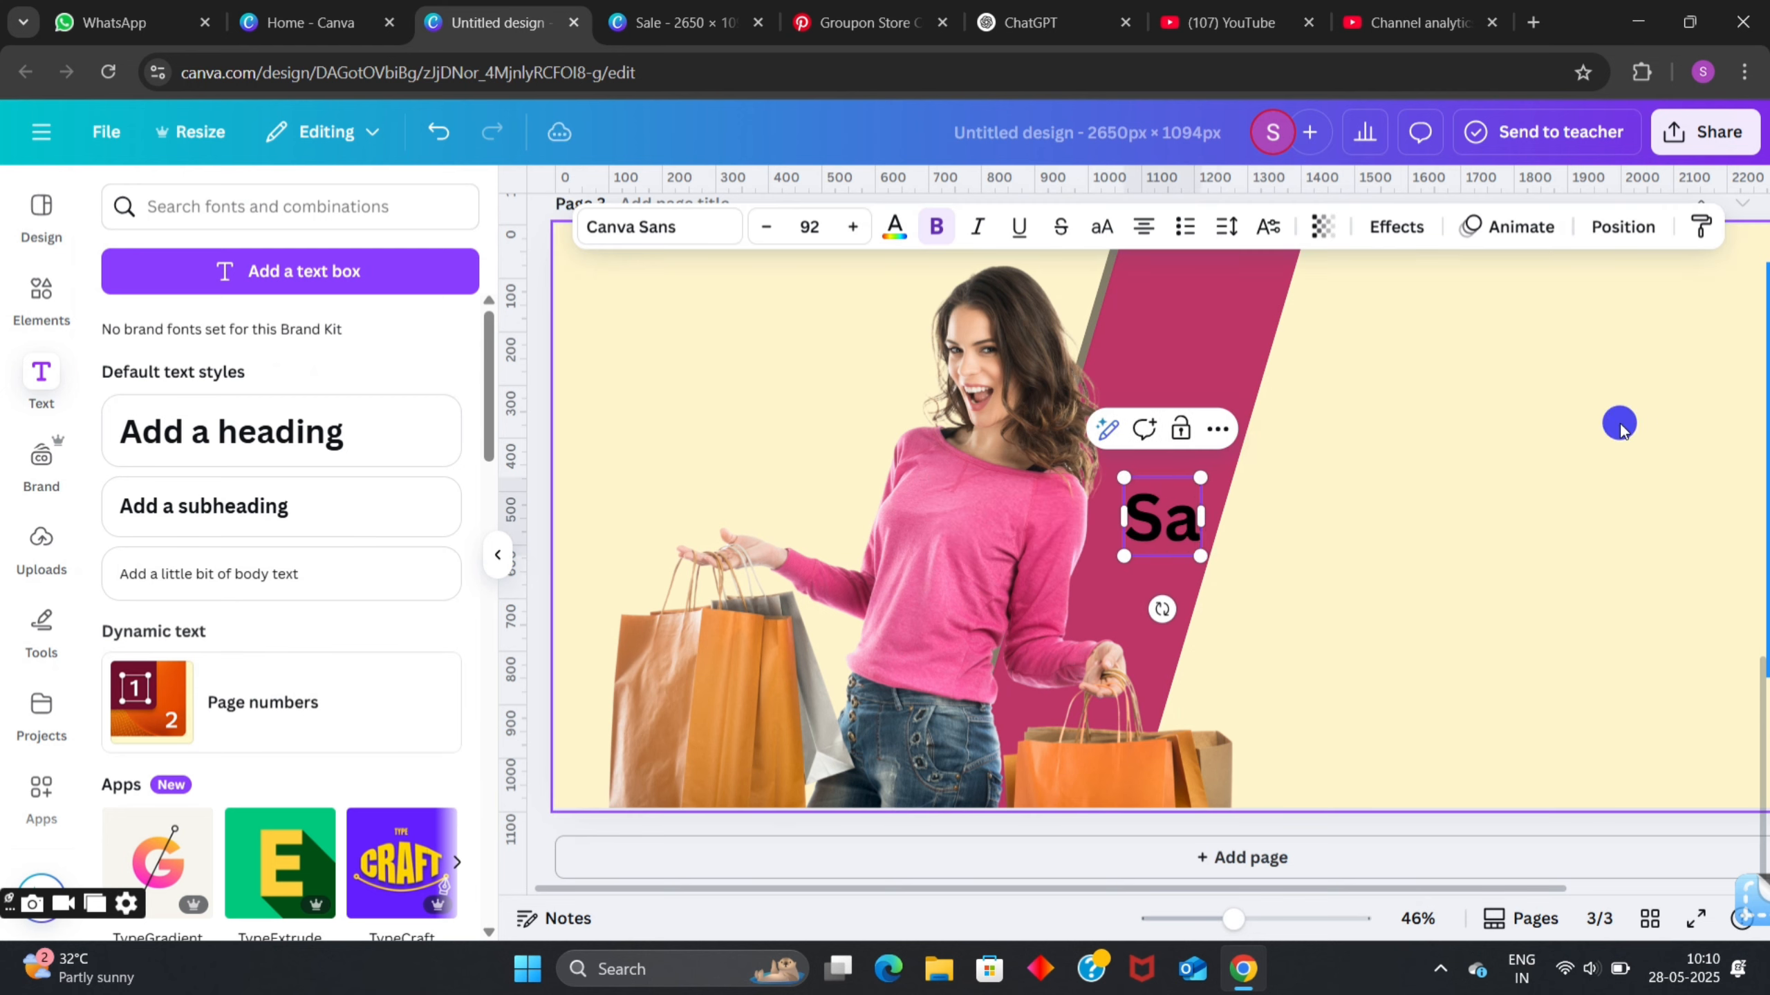
left_click(1620, 423)
key("l")
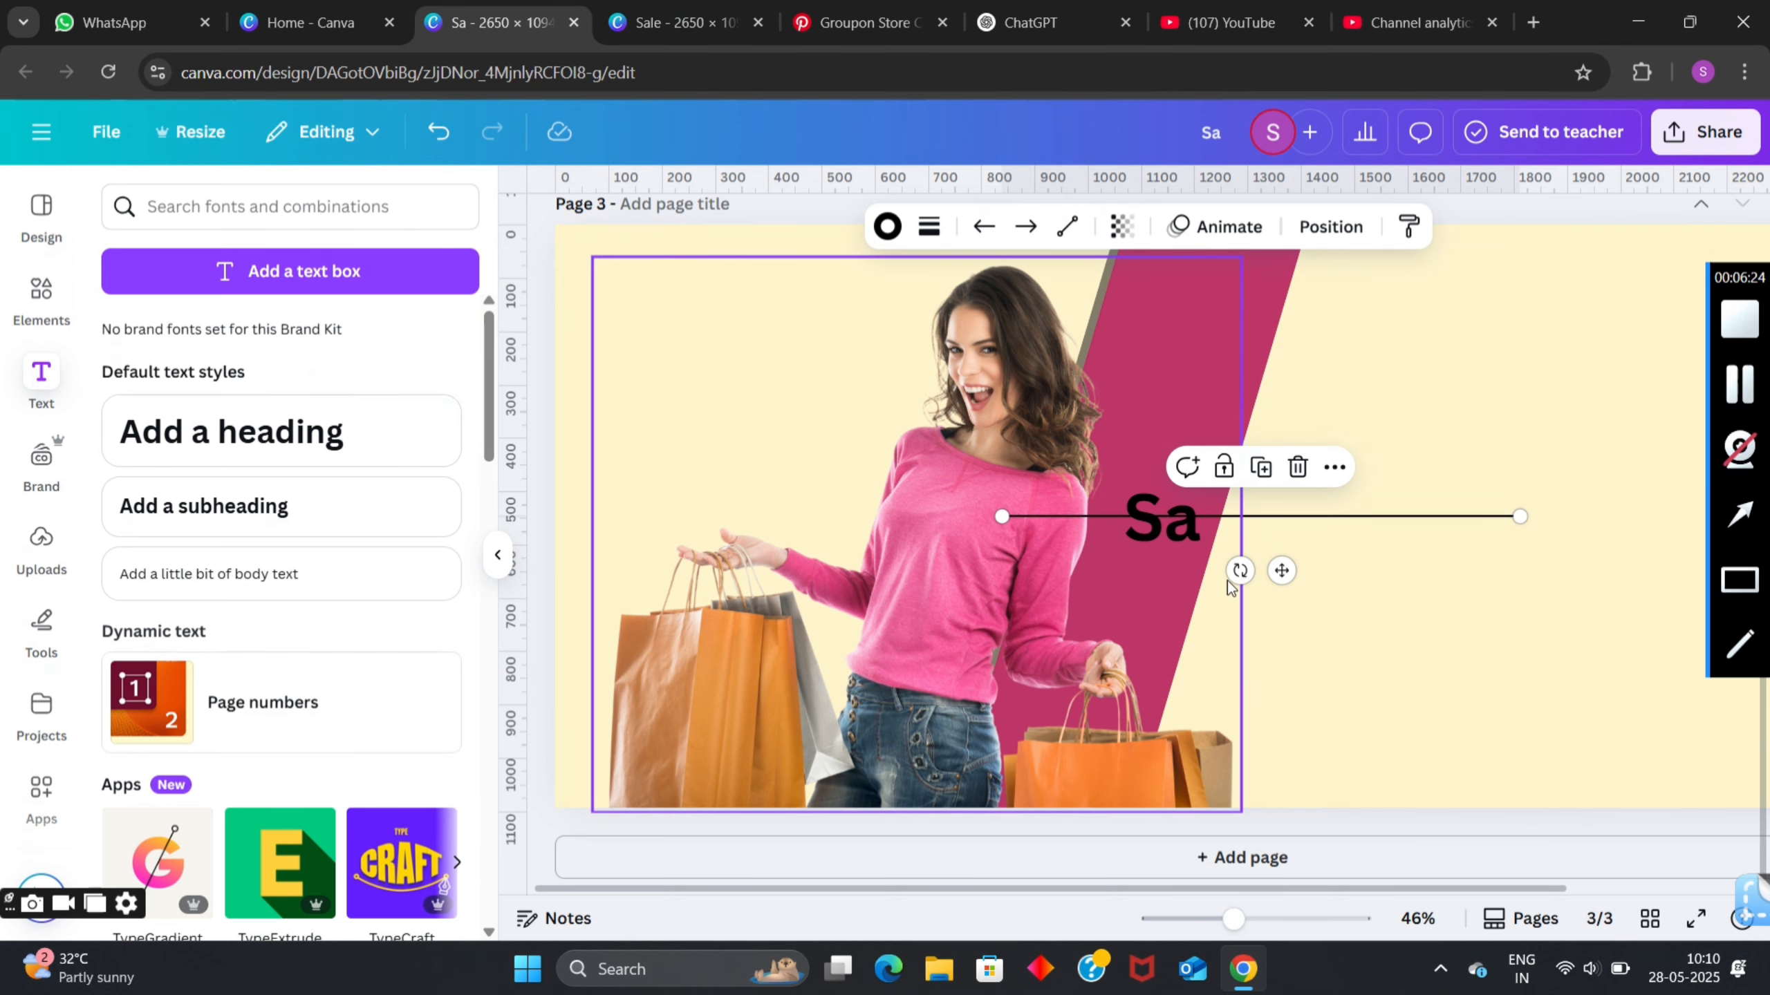
left_click_drag(1281, 570, 369, 566)
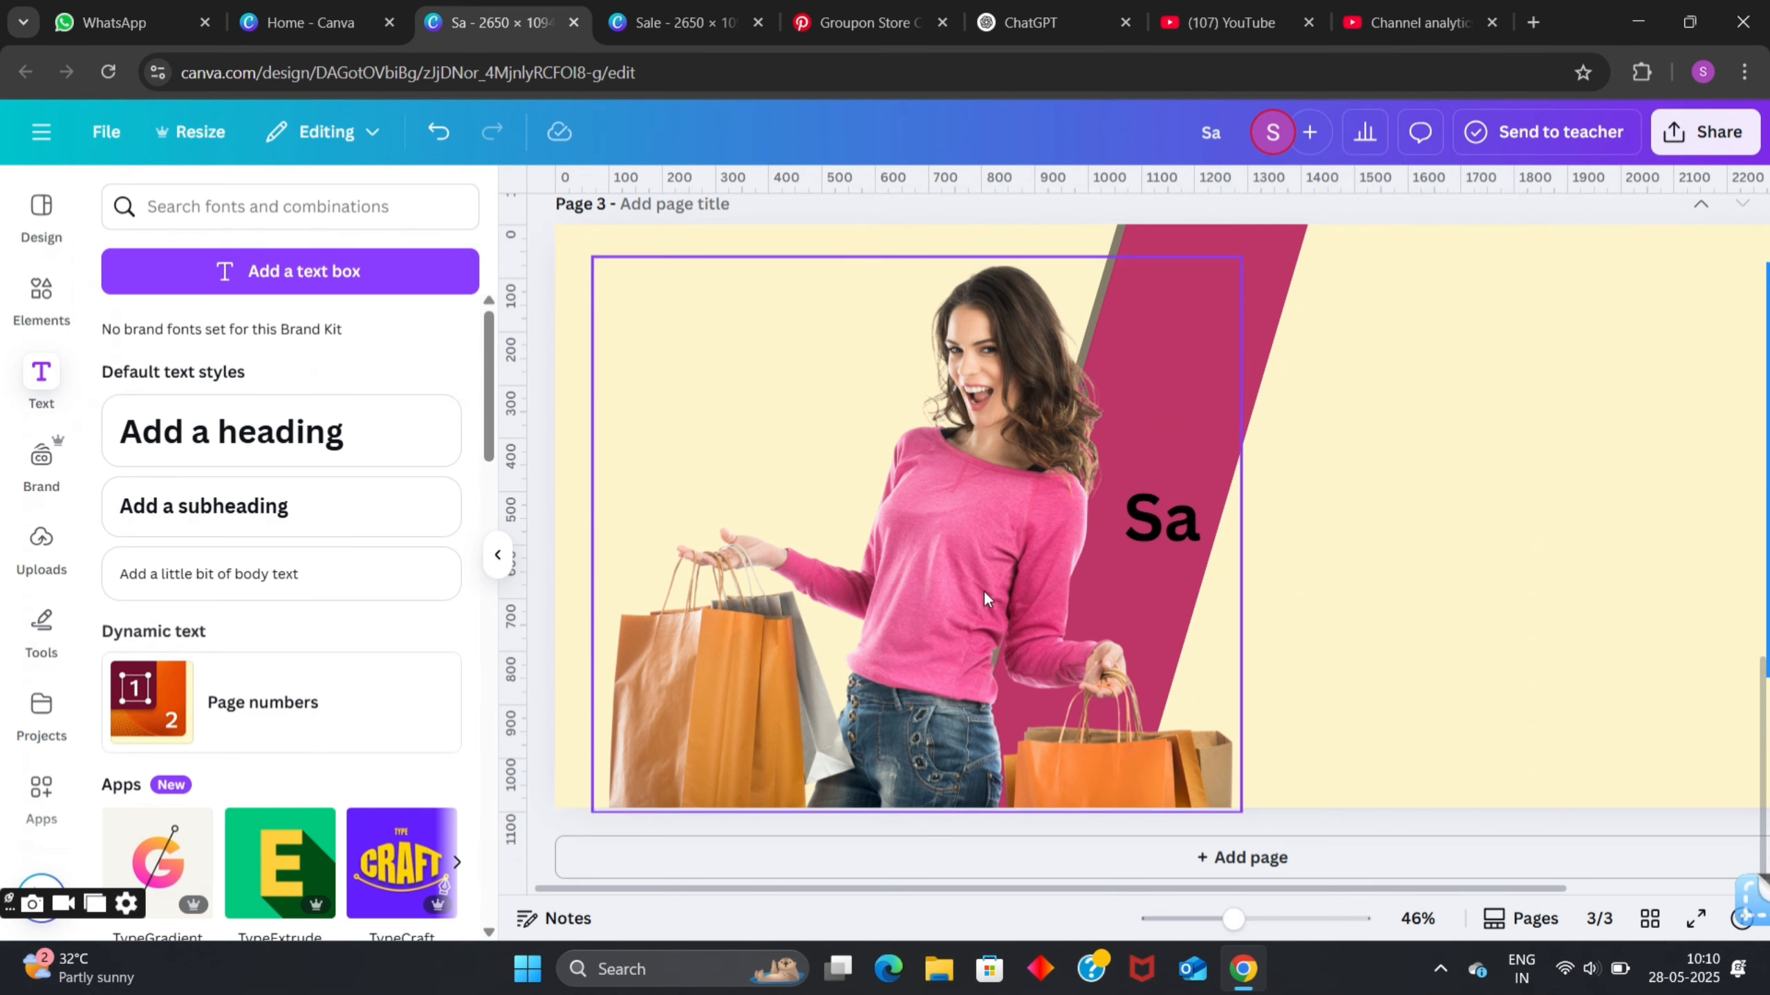
- Complete the heading text so that it reads "Sale"
left_click(1132, 519)
left_click(1180, 525)
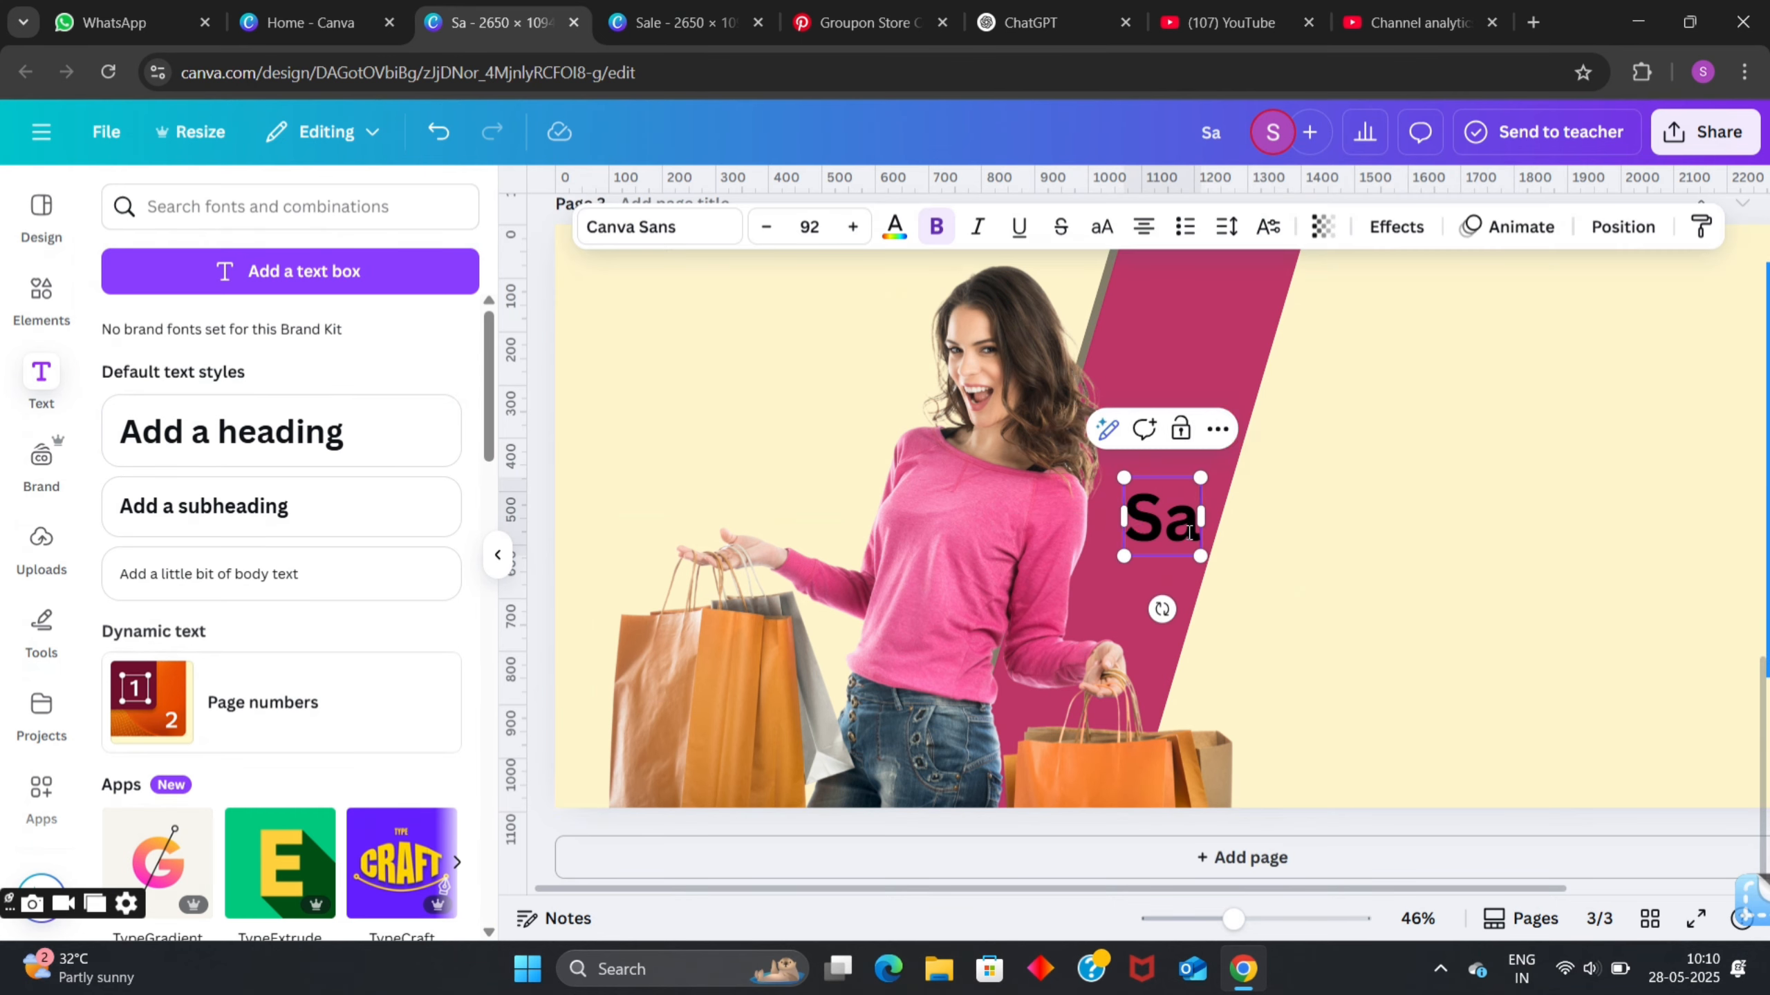
type("le")
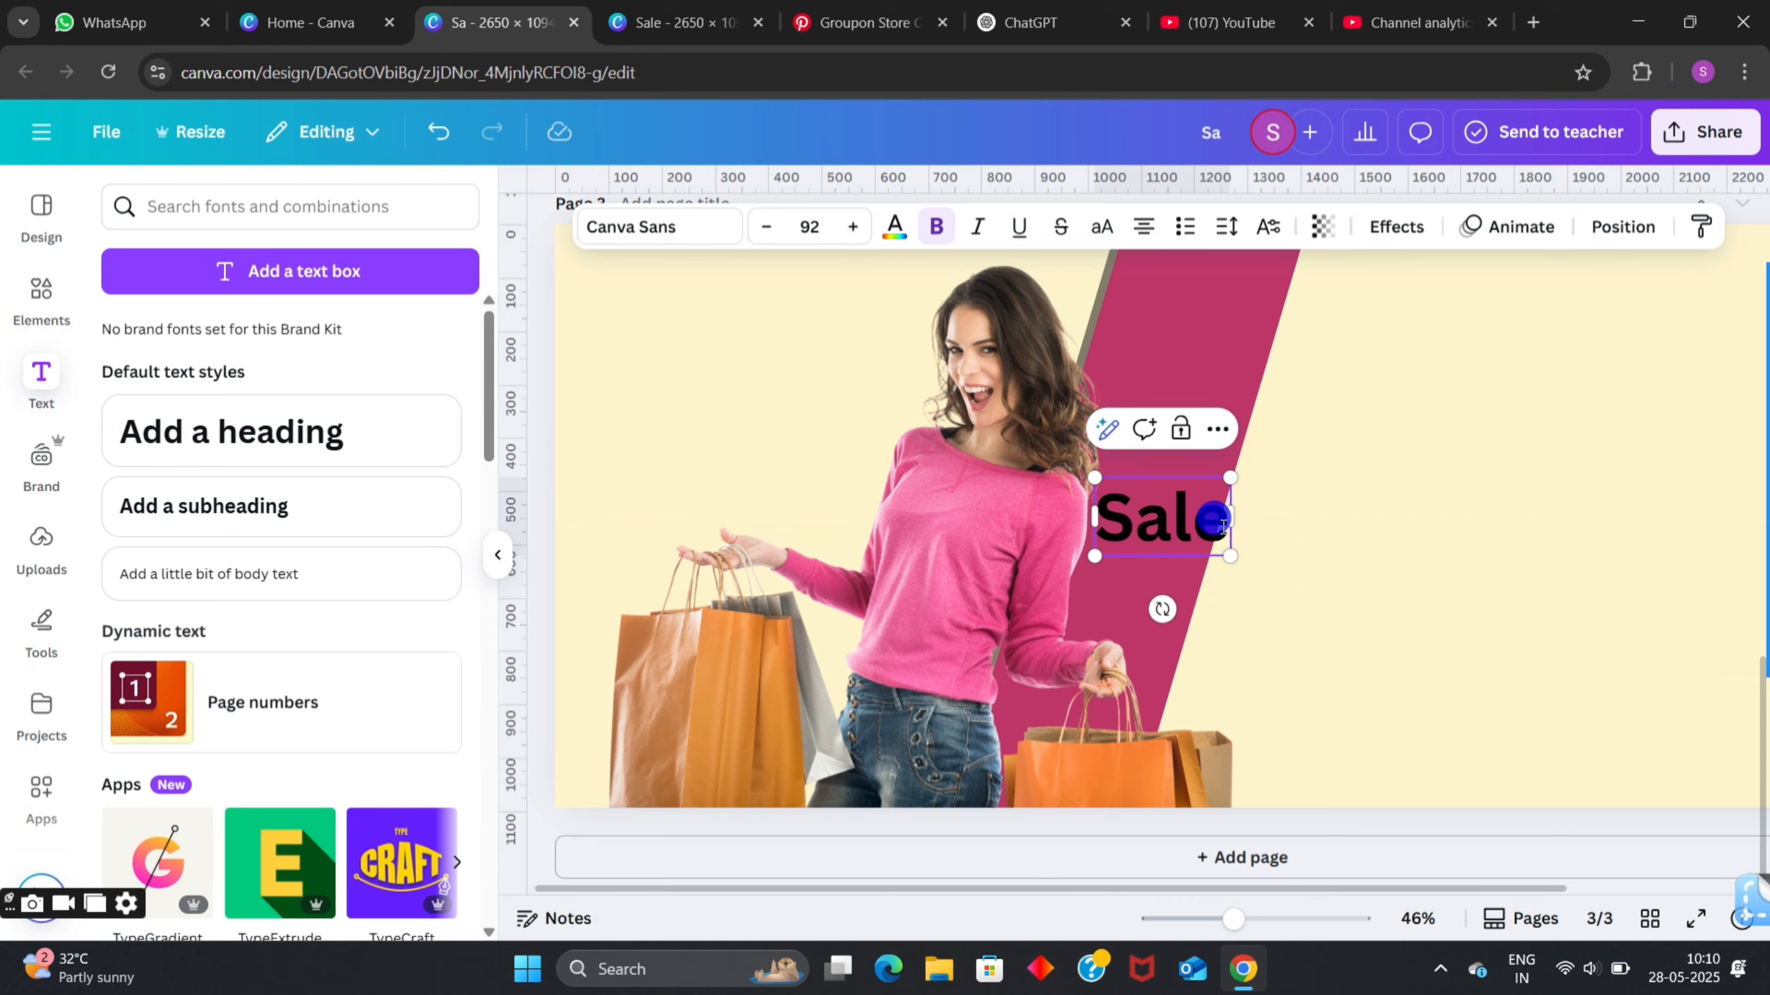
- Change the "Sale" heading's font to Anton and enlarge it to size 255
left_click_drag(1223, 526, 1092, 519)
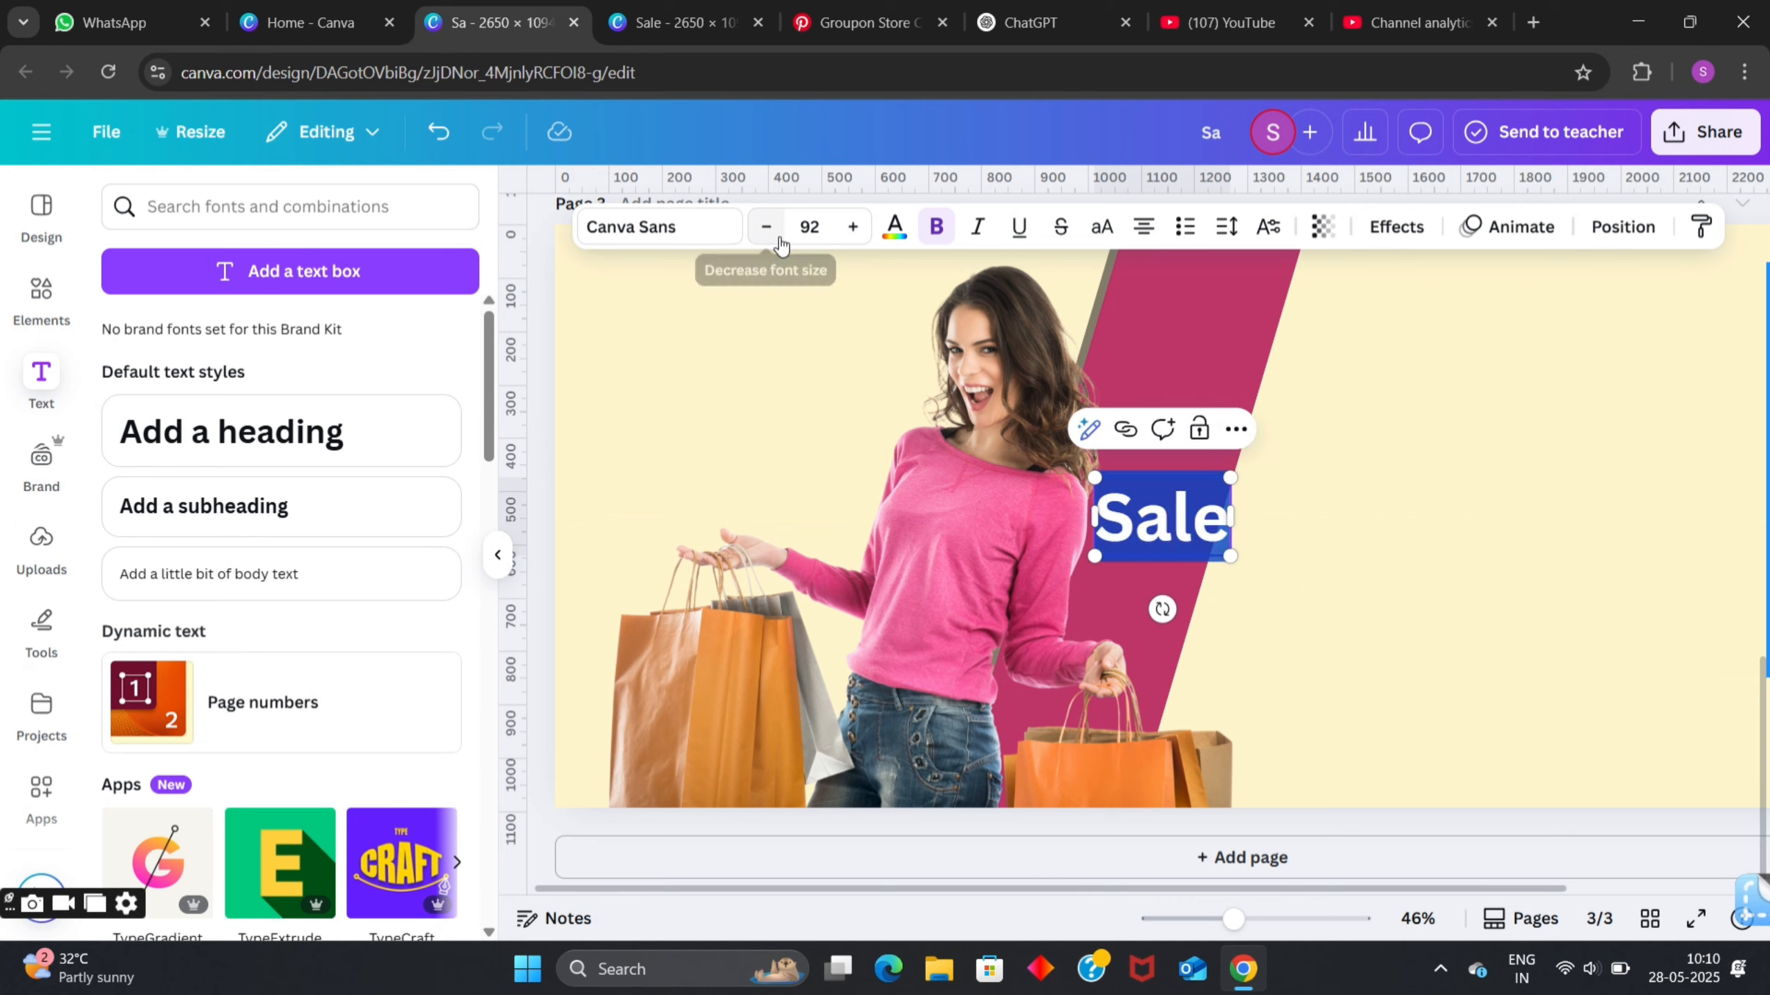
left_click(726, 233)
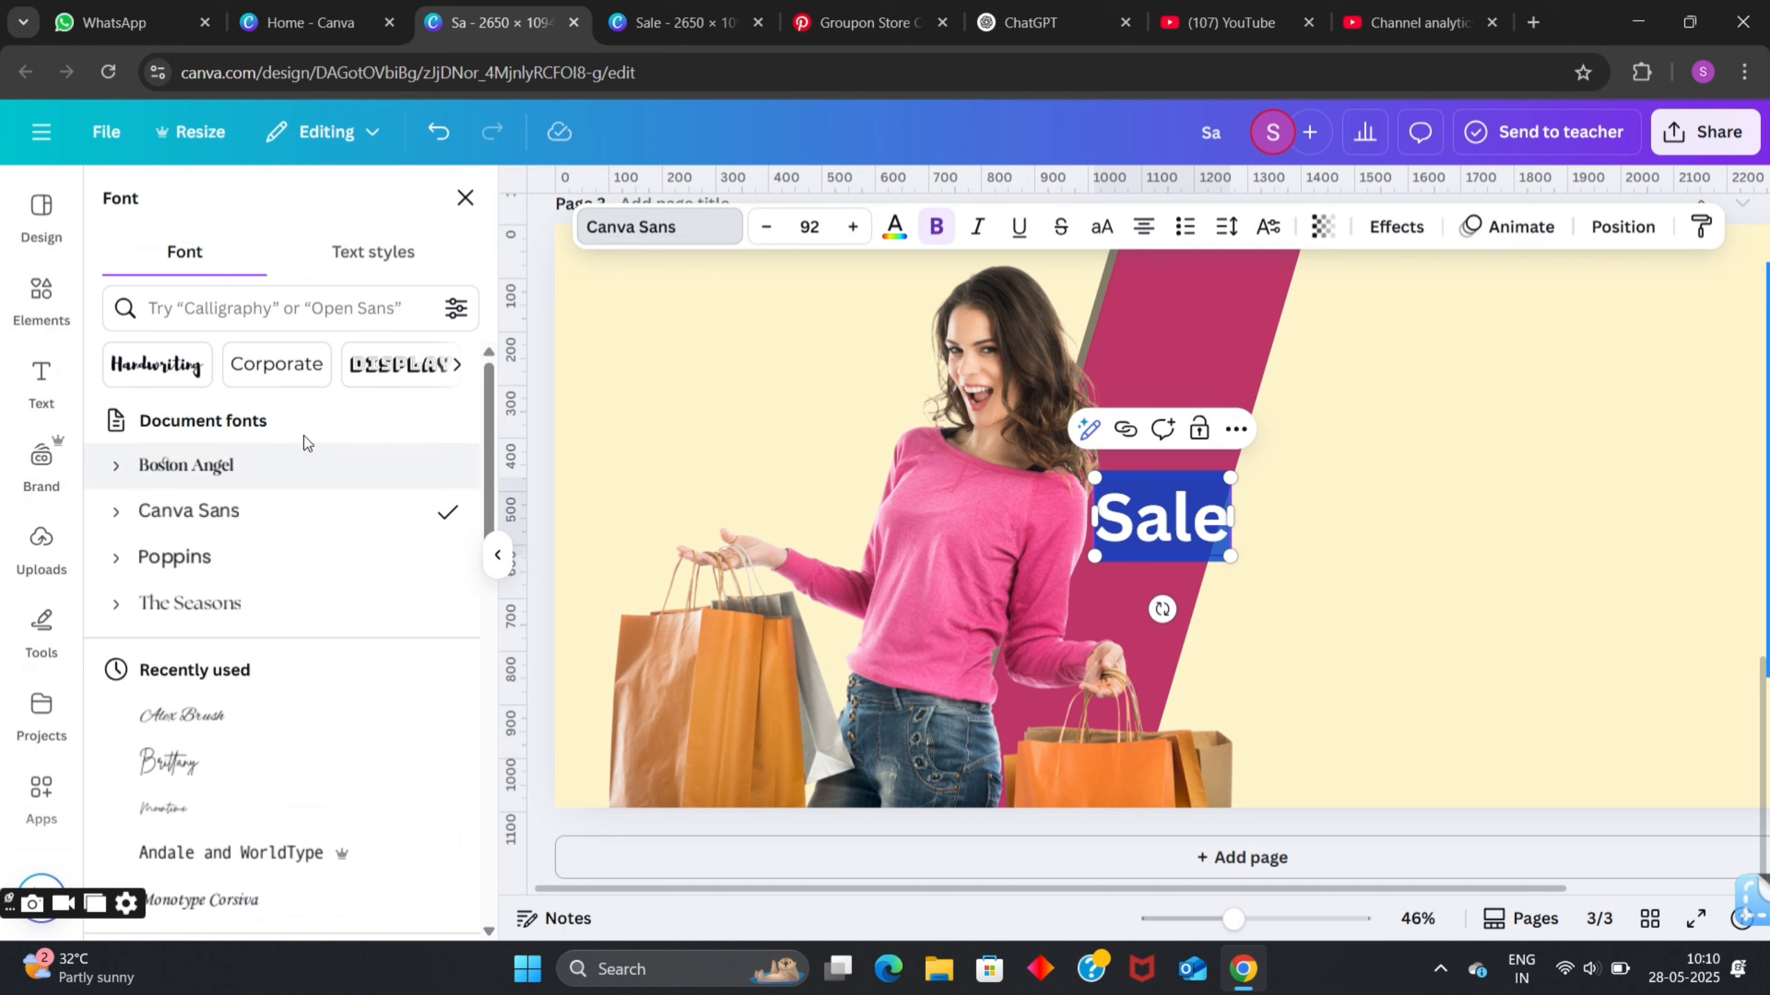
left_click(265, 309)
type("Anto")
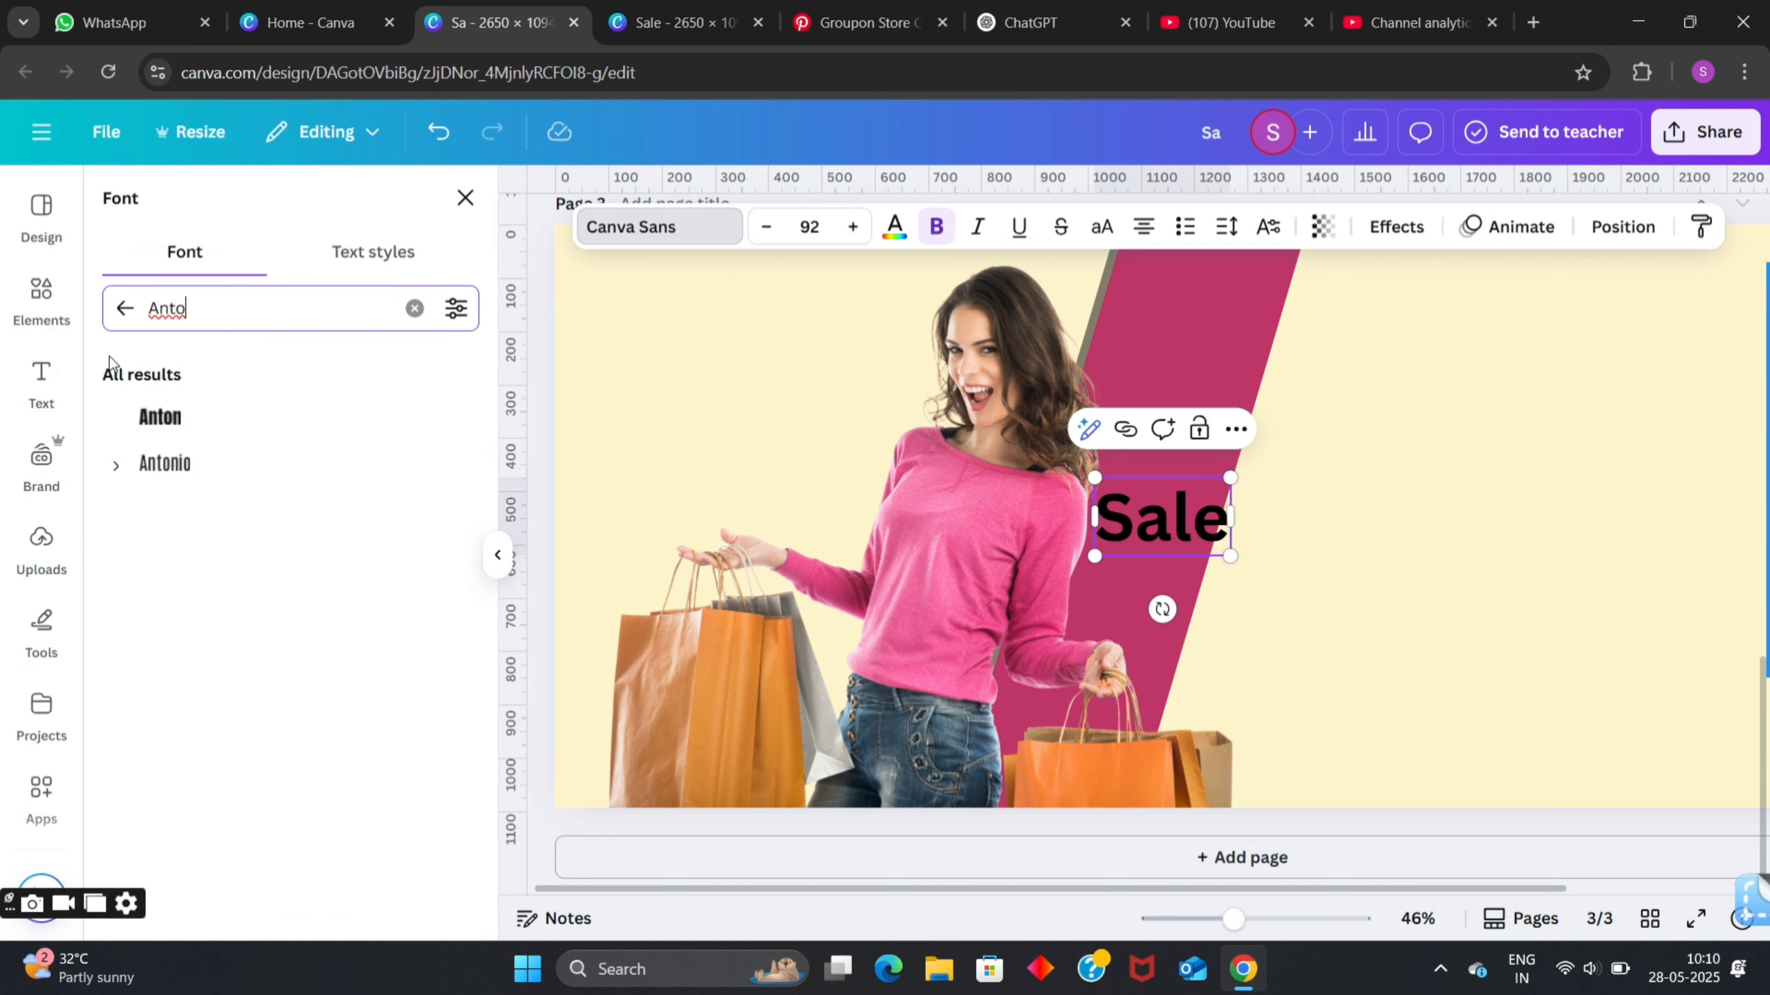
left_click(160, 416)
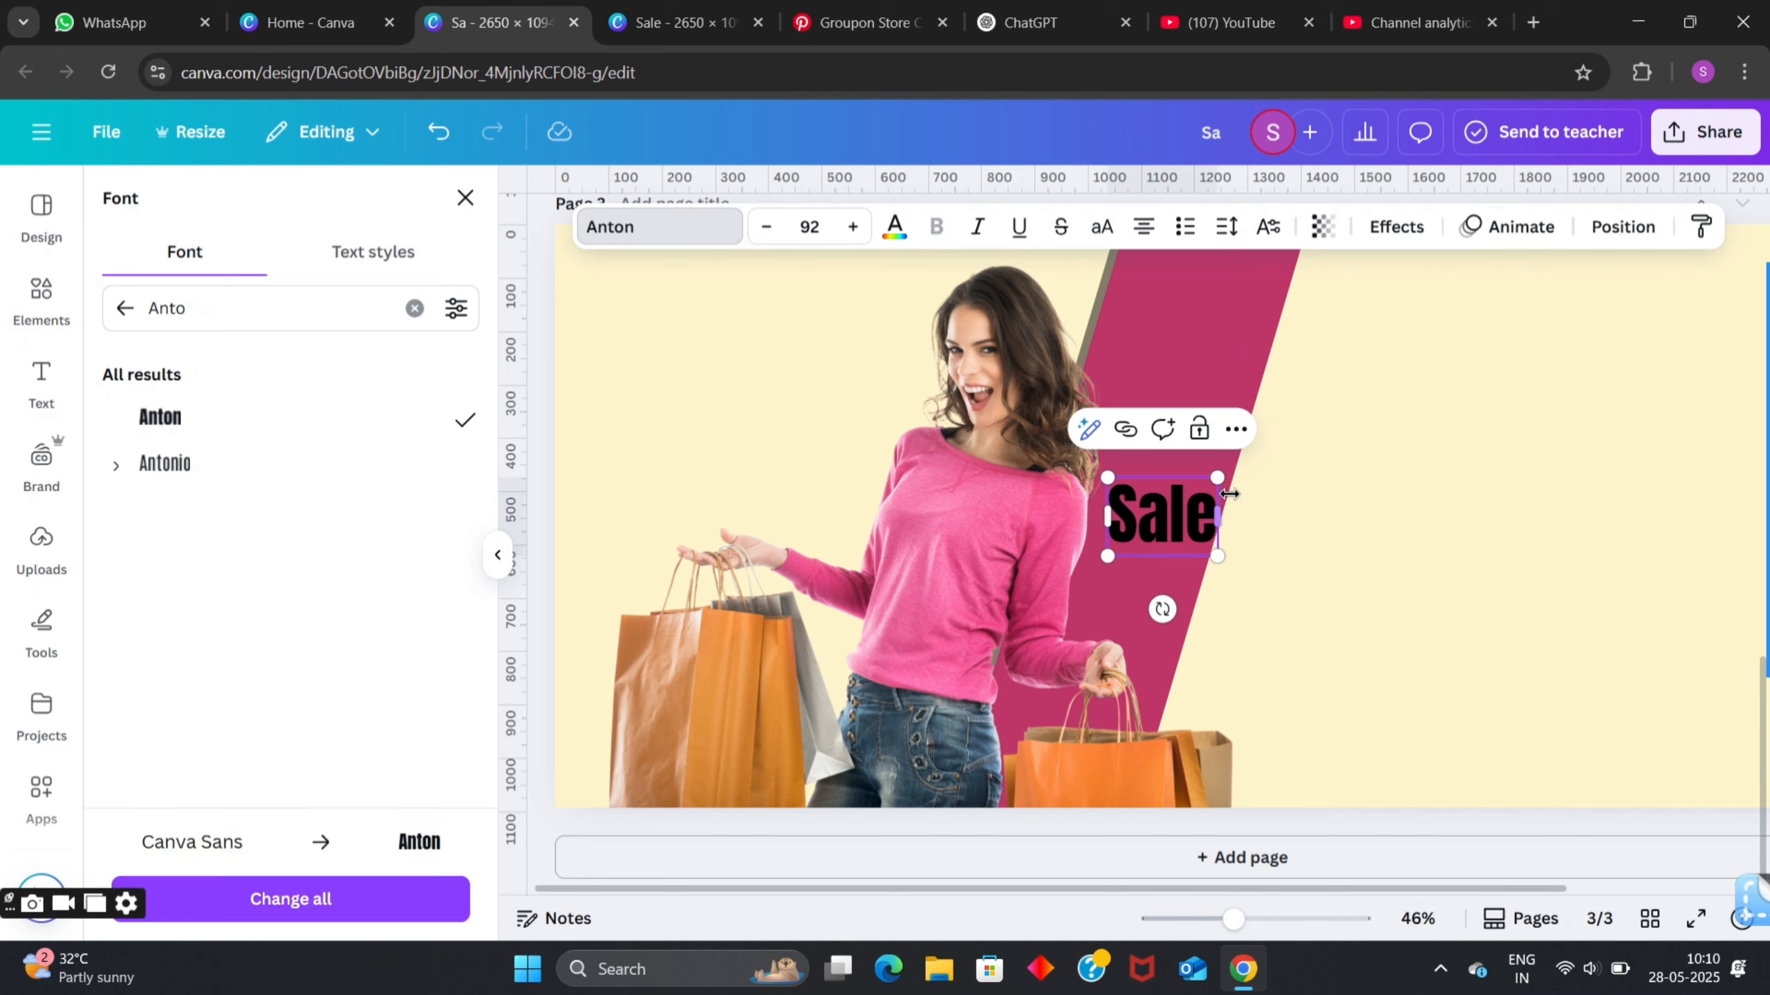
left_click_drag(1218, 477, 1411, 339)
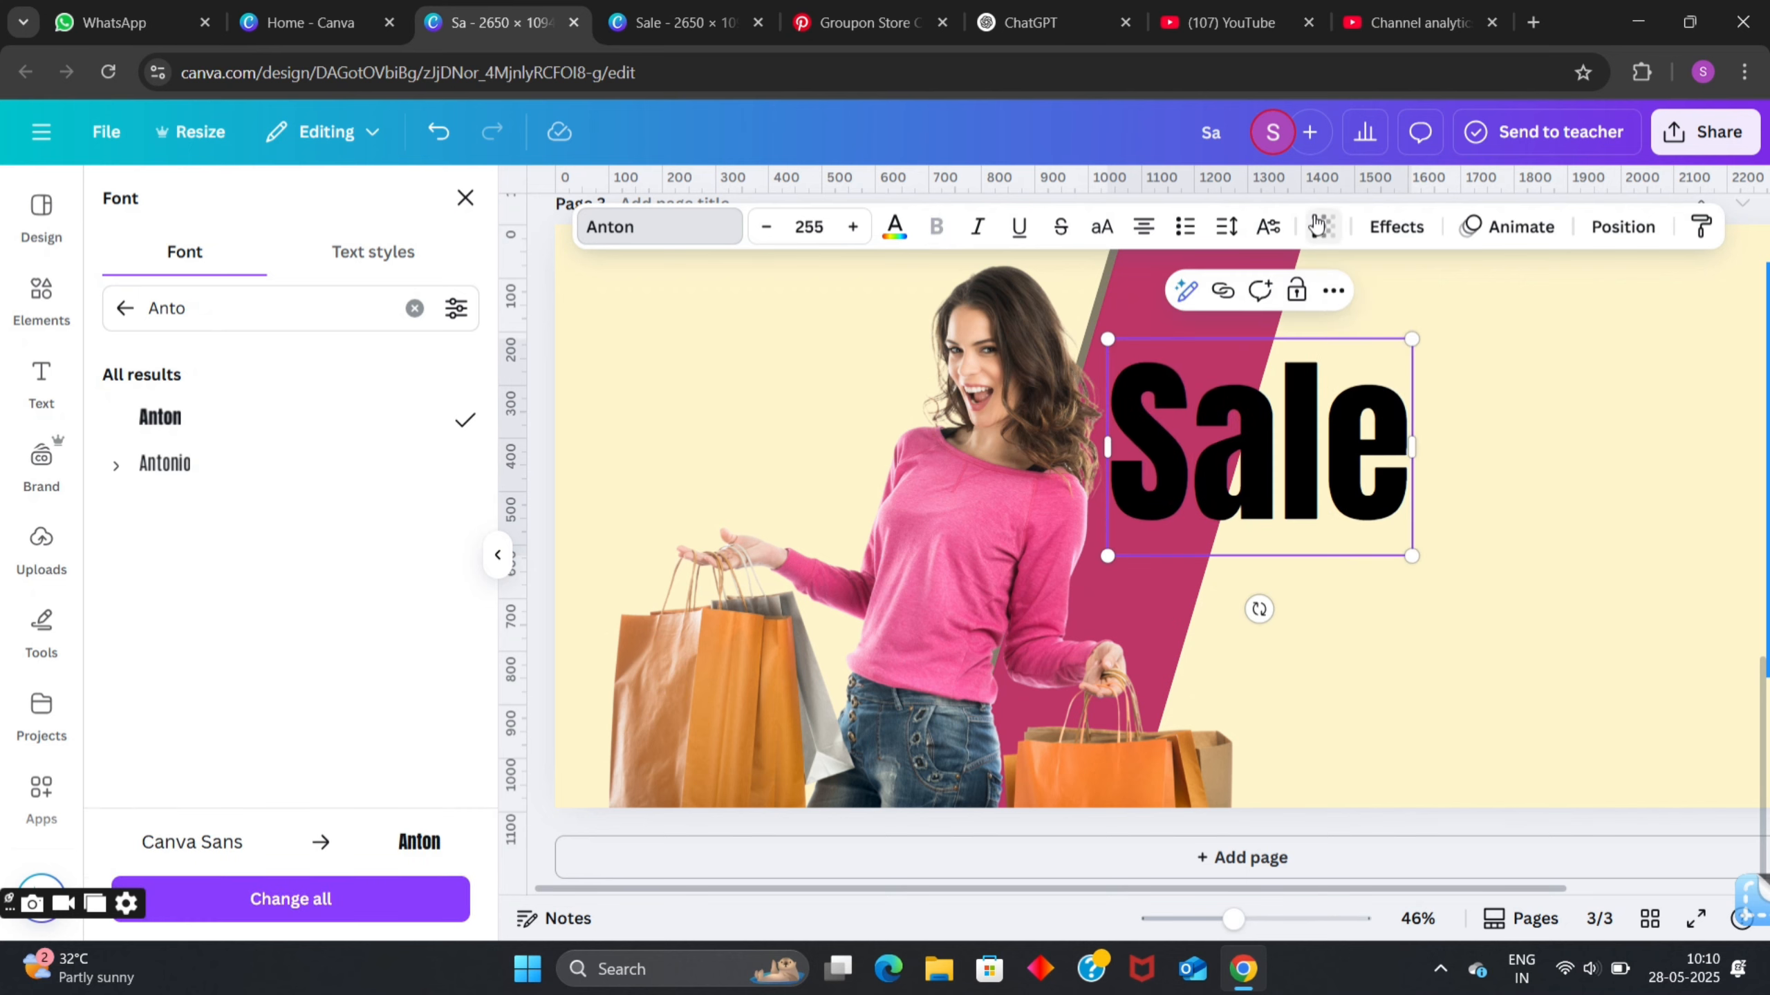
- Widen the heading's letter spacing and rotate it to read upwards, parallel to the slanted crimson band
left_click(1226, 228)
left_click_drag(1138, 324, 1155, 322)
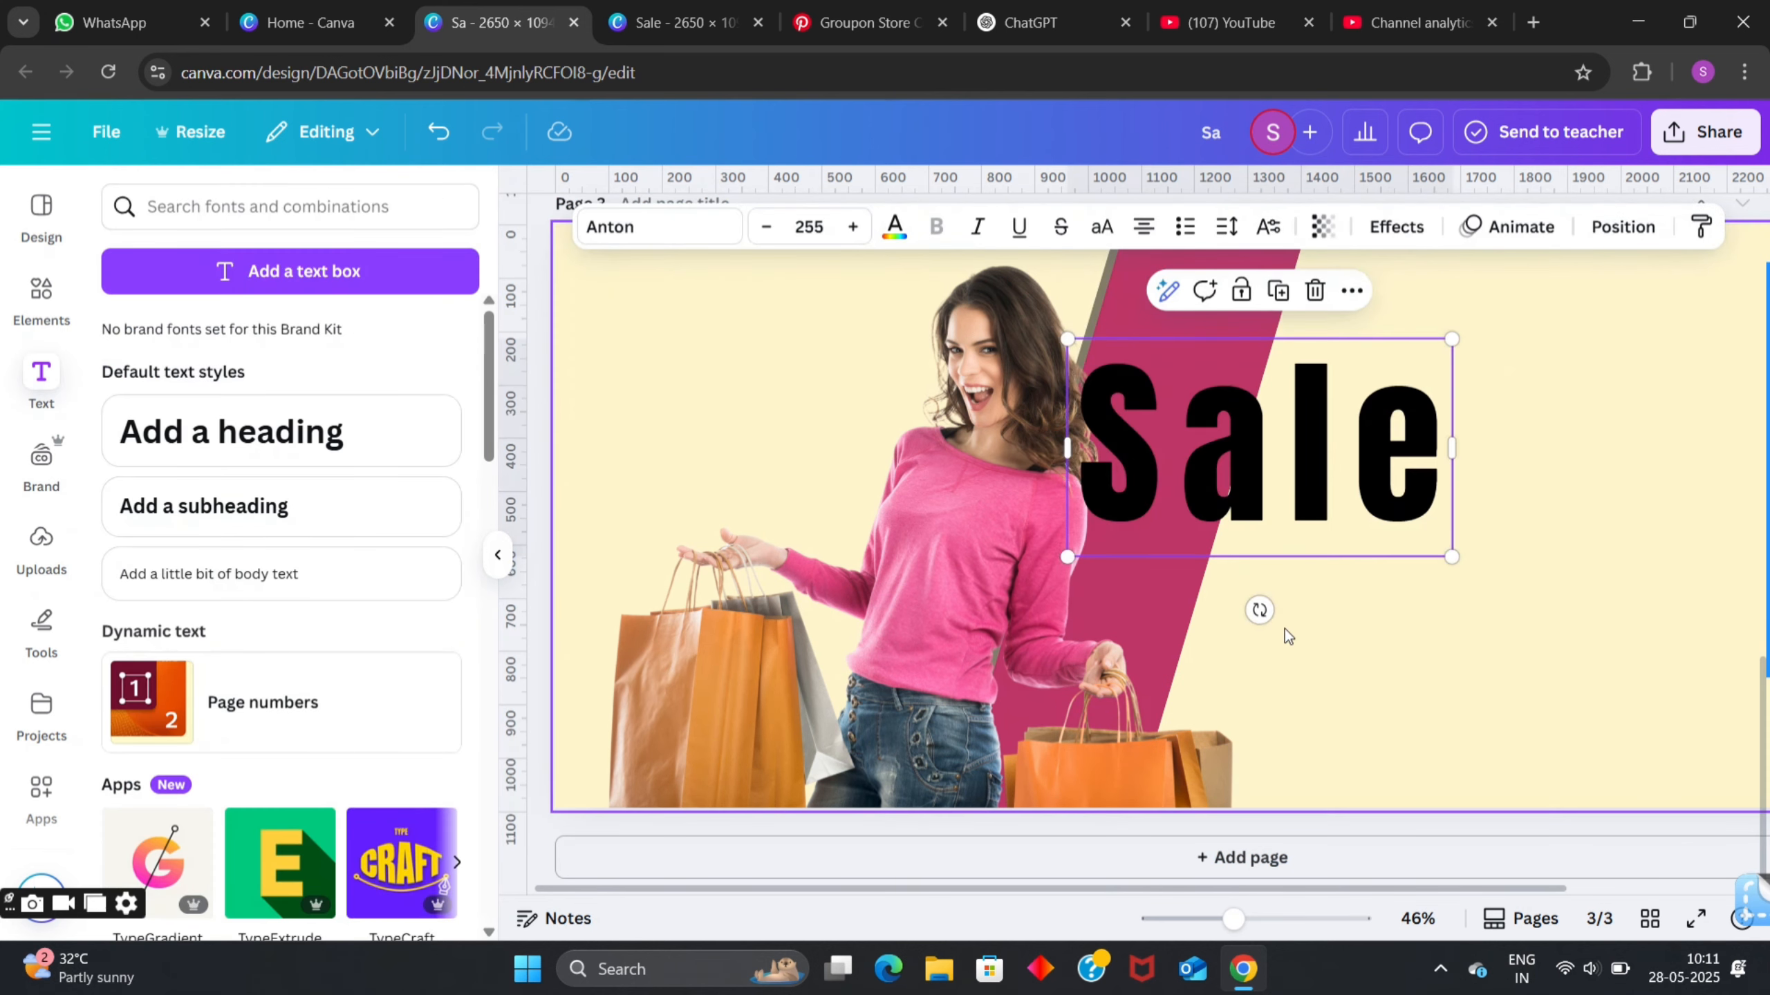
left_click_drag(1258, 609, 1412, 498)
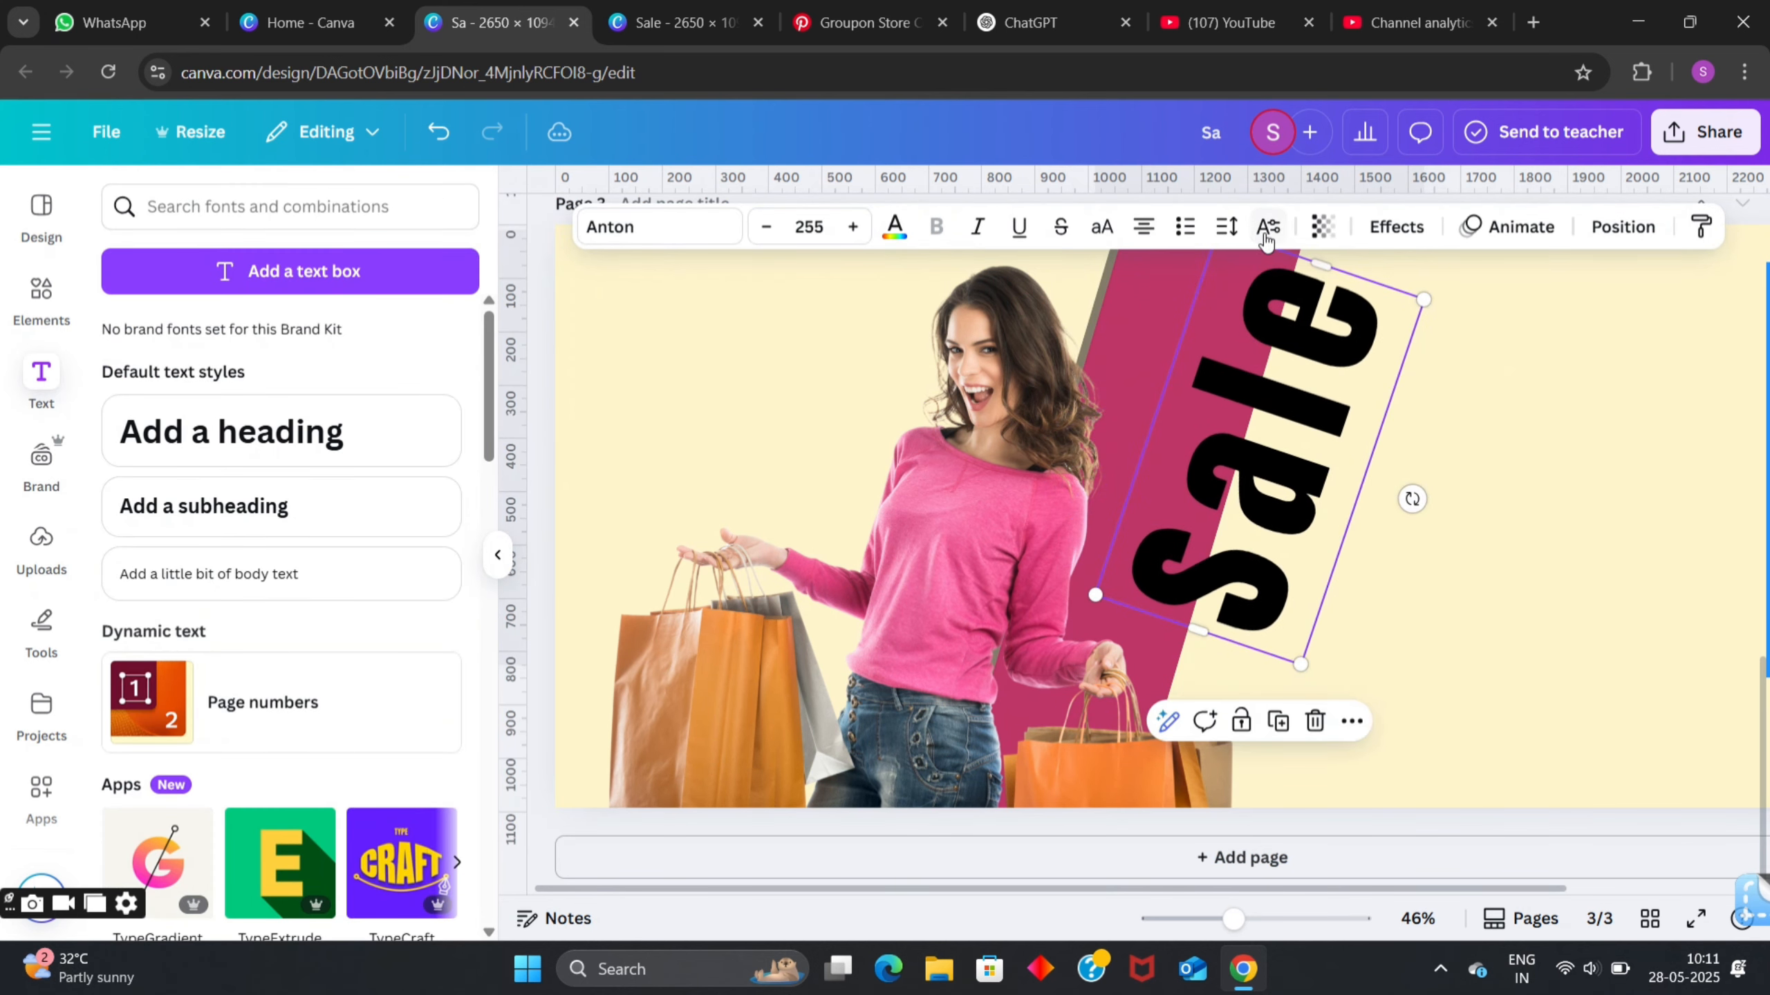
- Make the heading uppercase and lengthen its text box to keep SALE on one line, placed over the band's lower part
left_click(1101, 227)
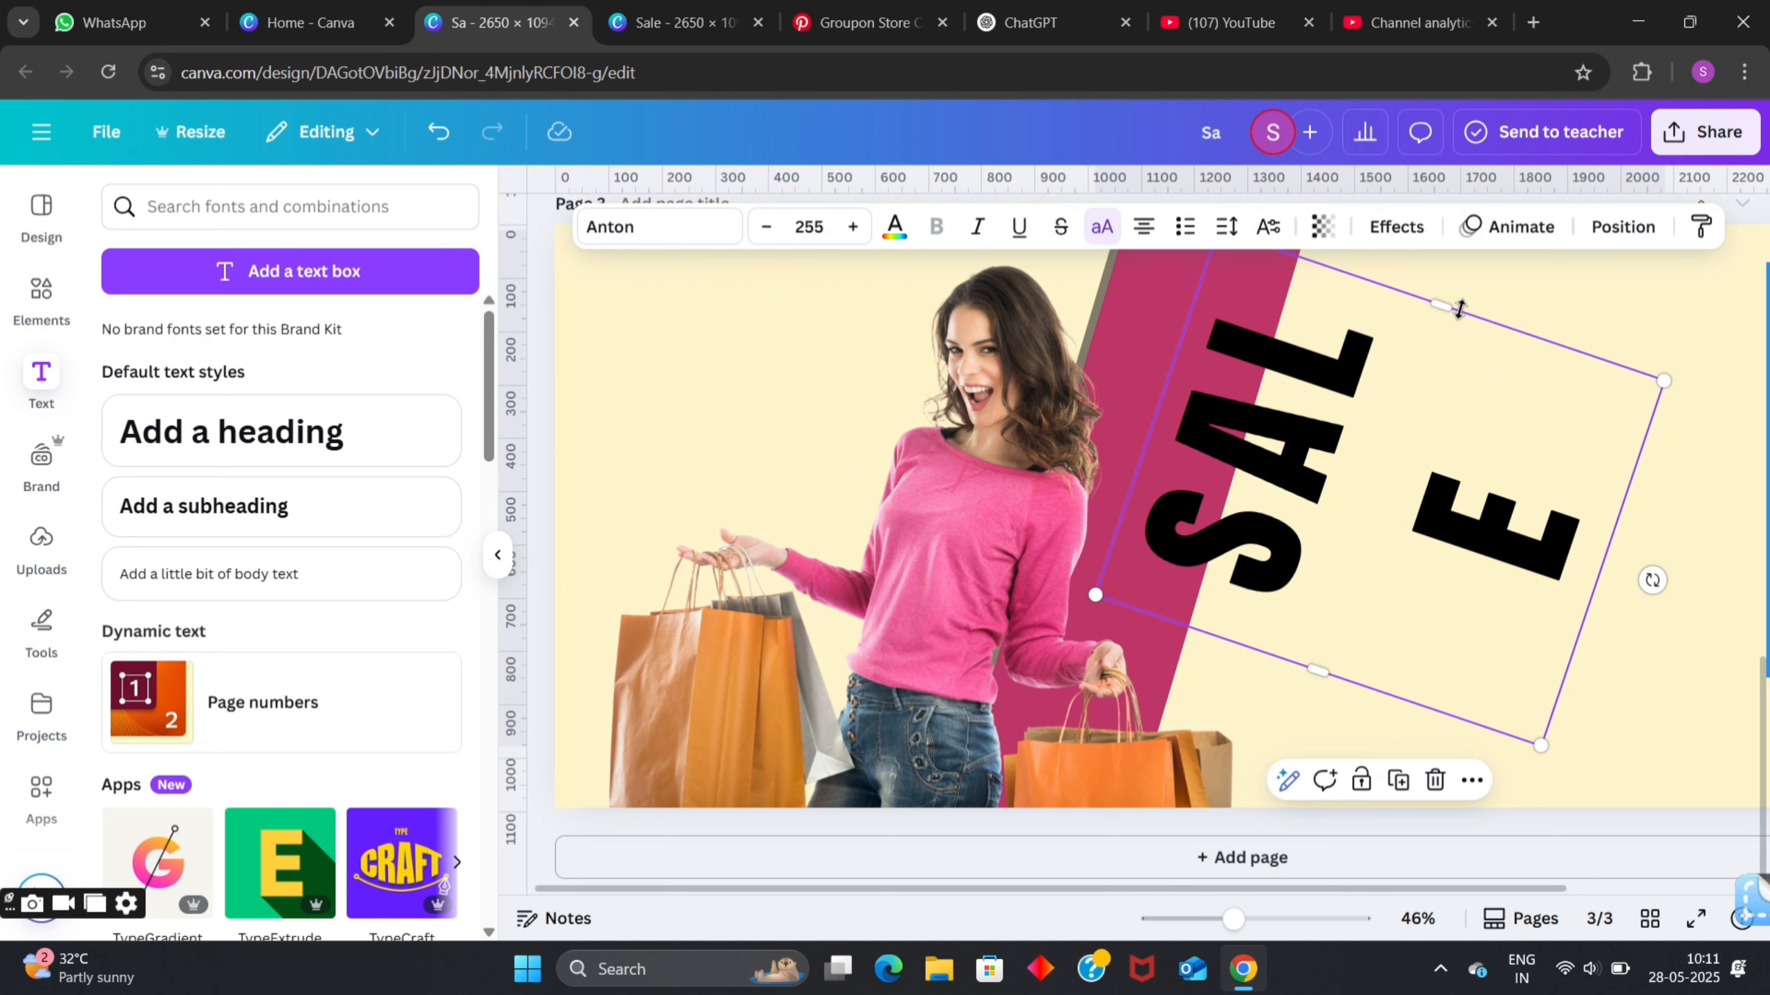
left_click_drag(1446, 306, 1503, 157)
scroll(1290, 468, "up", 2)
left_click_drag(1266, 514, 1131, 576)
scroll(1117, 628, "down", 2)
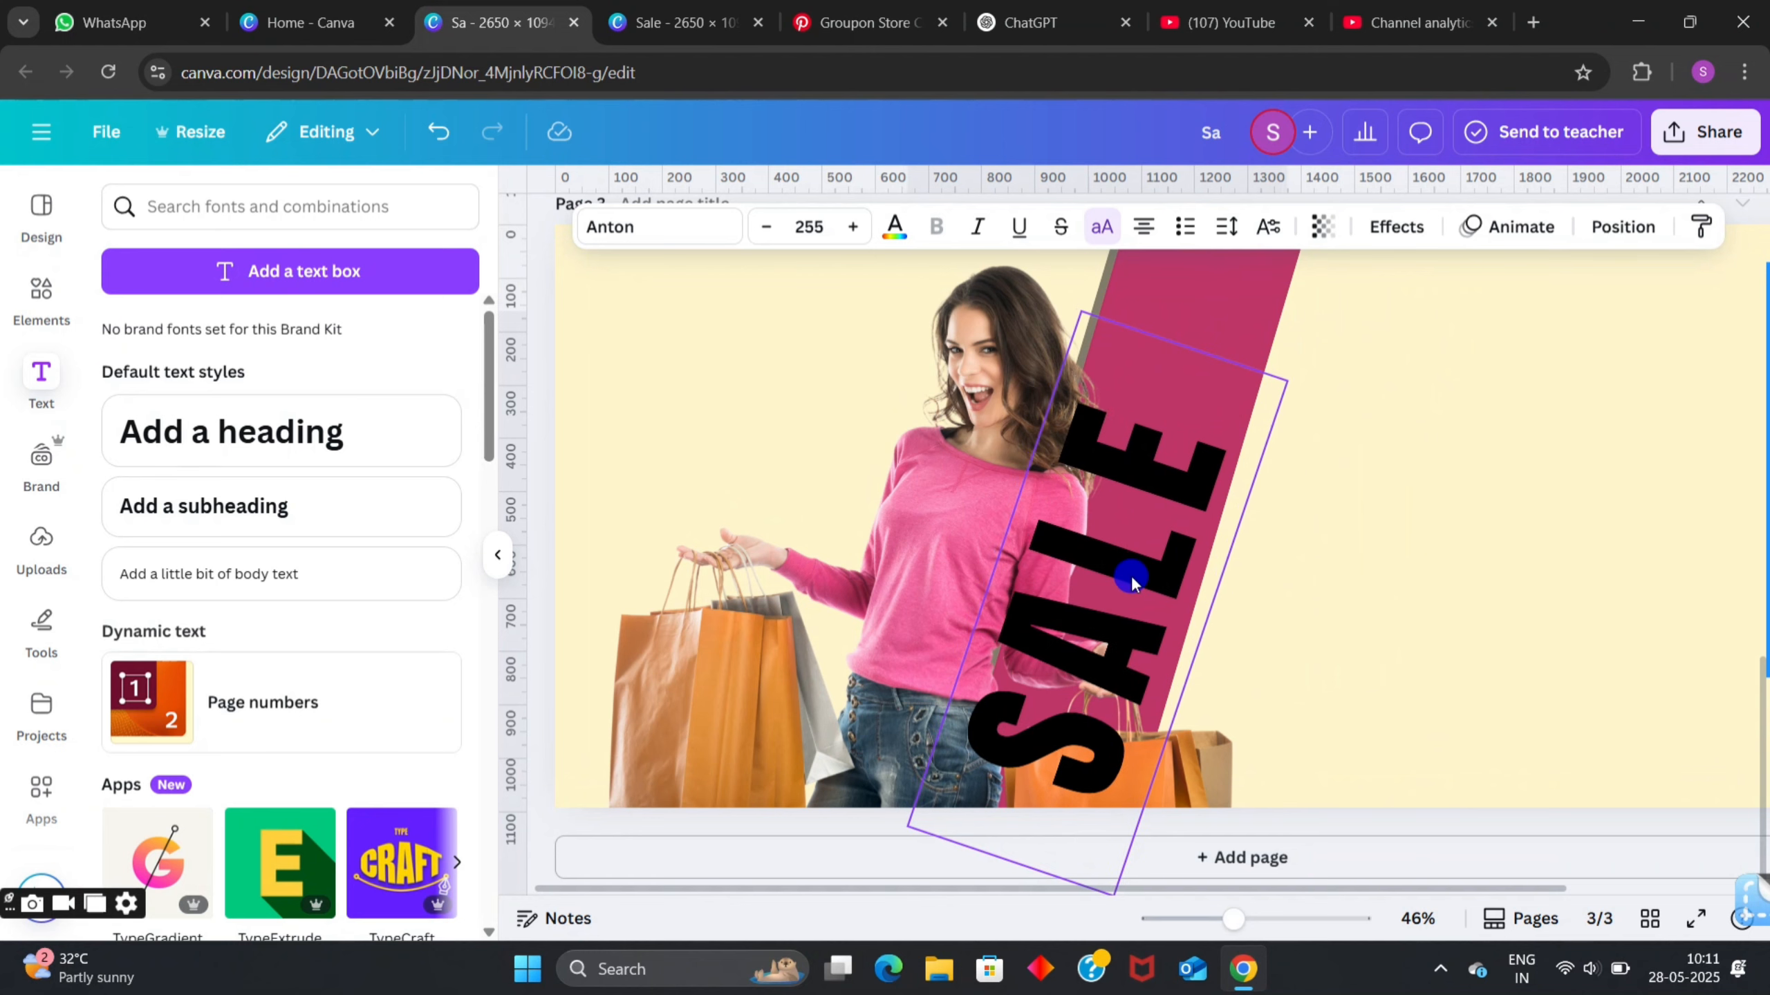
- Reorder the layers so the SALE text sits behind the woman's photo and above the crimson band
left_click(1622, 226)
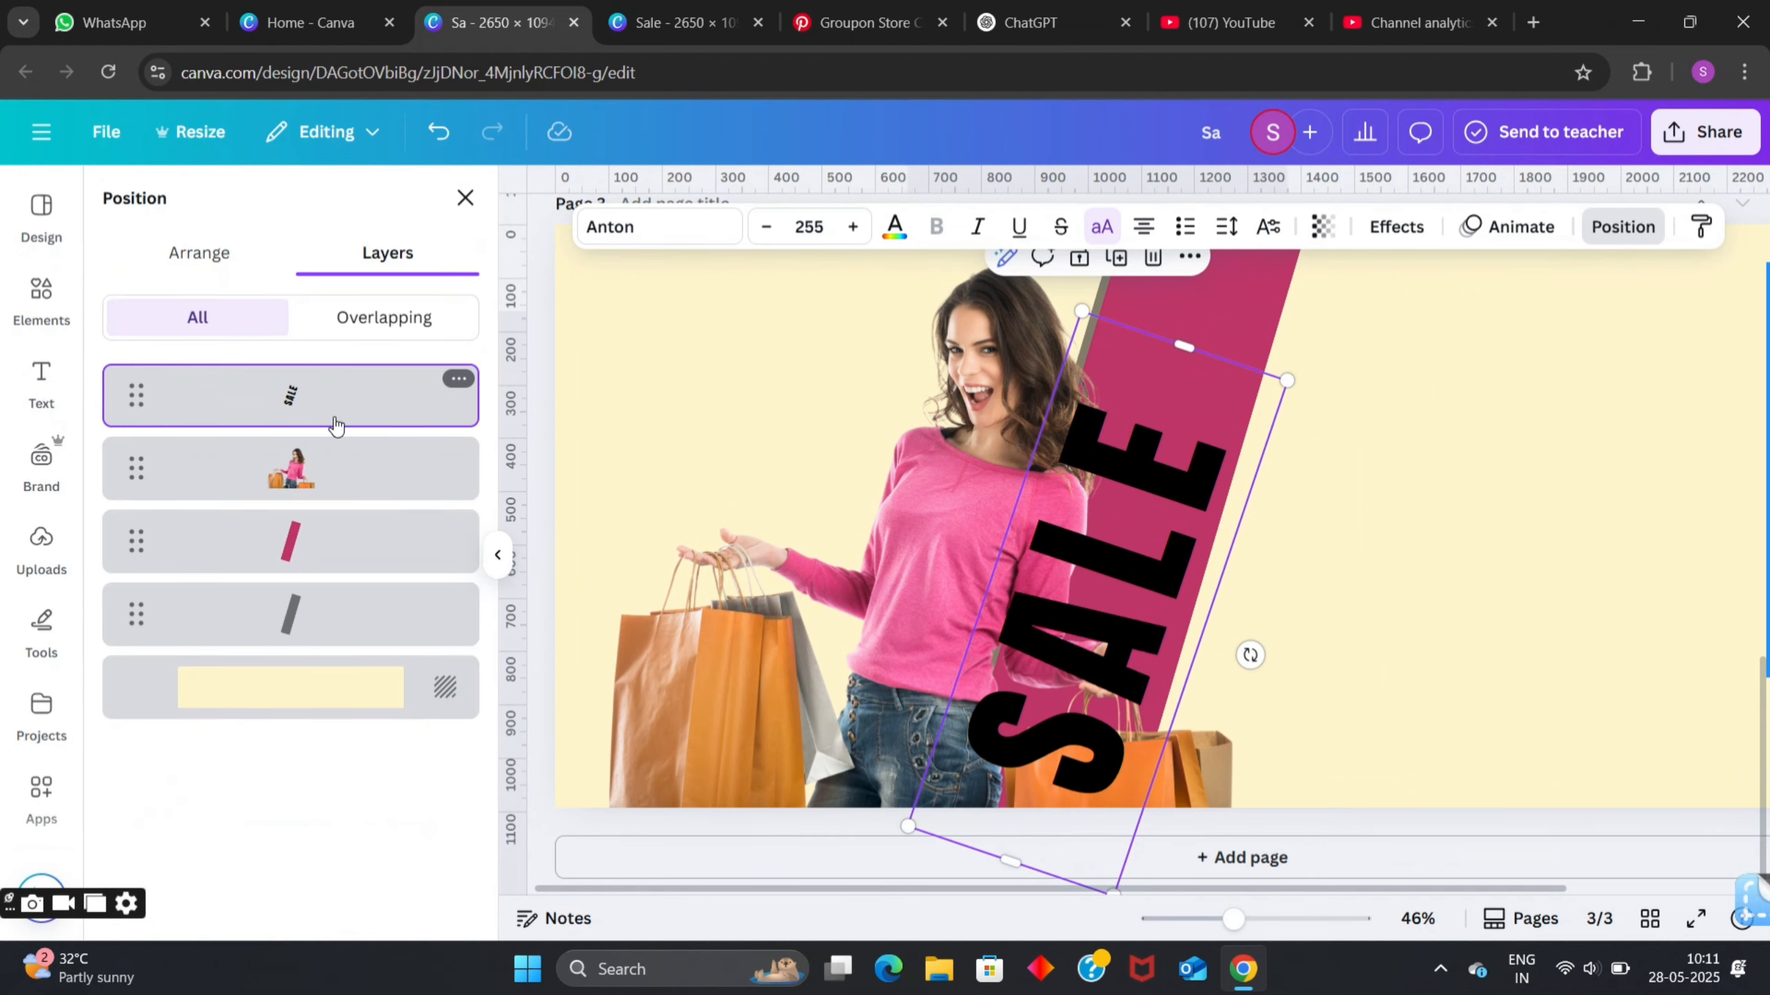
left_click_drag(336, 423, 364, 578)
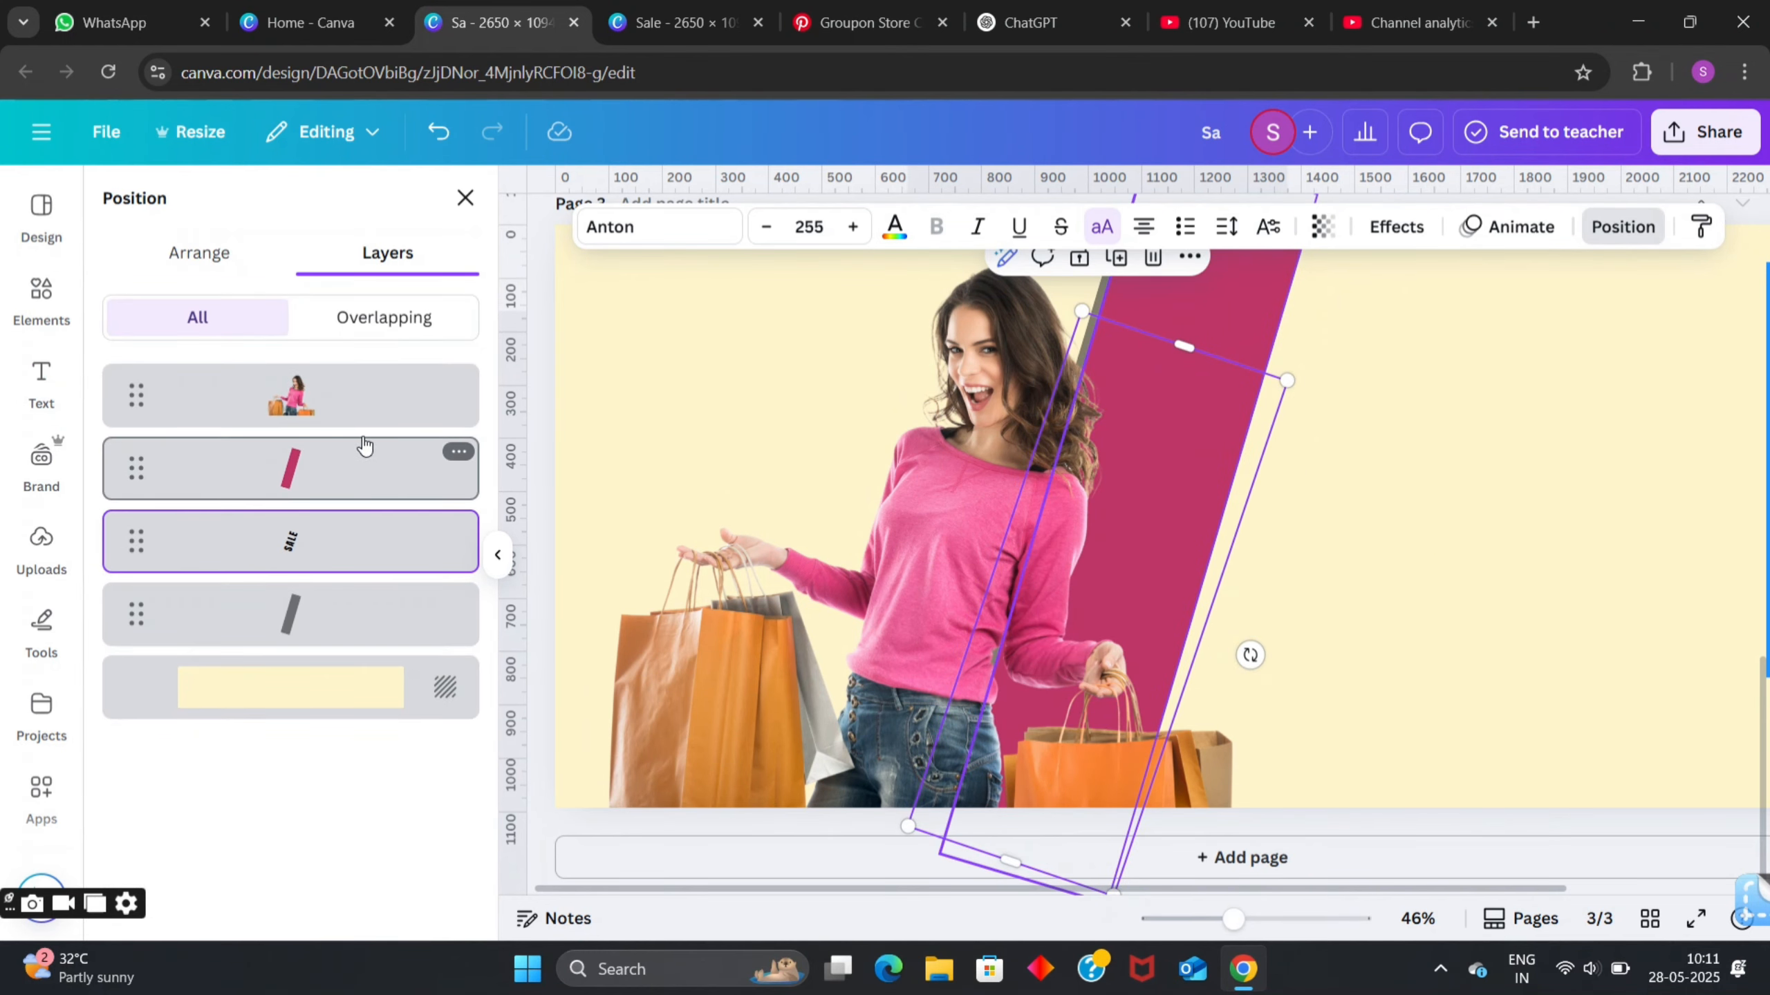
left_click_drag(364, 443, 369, 542)
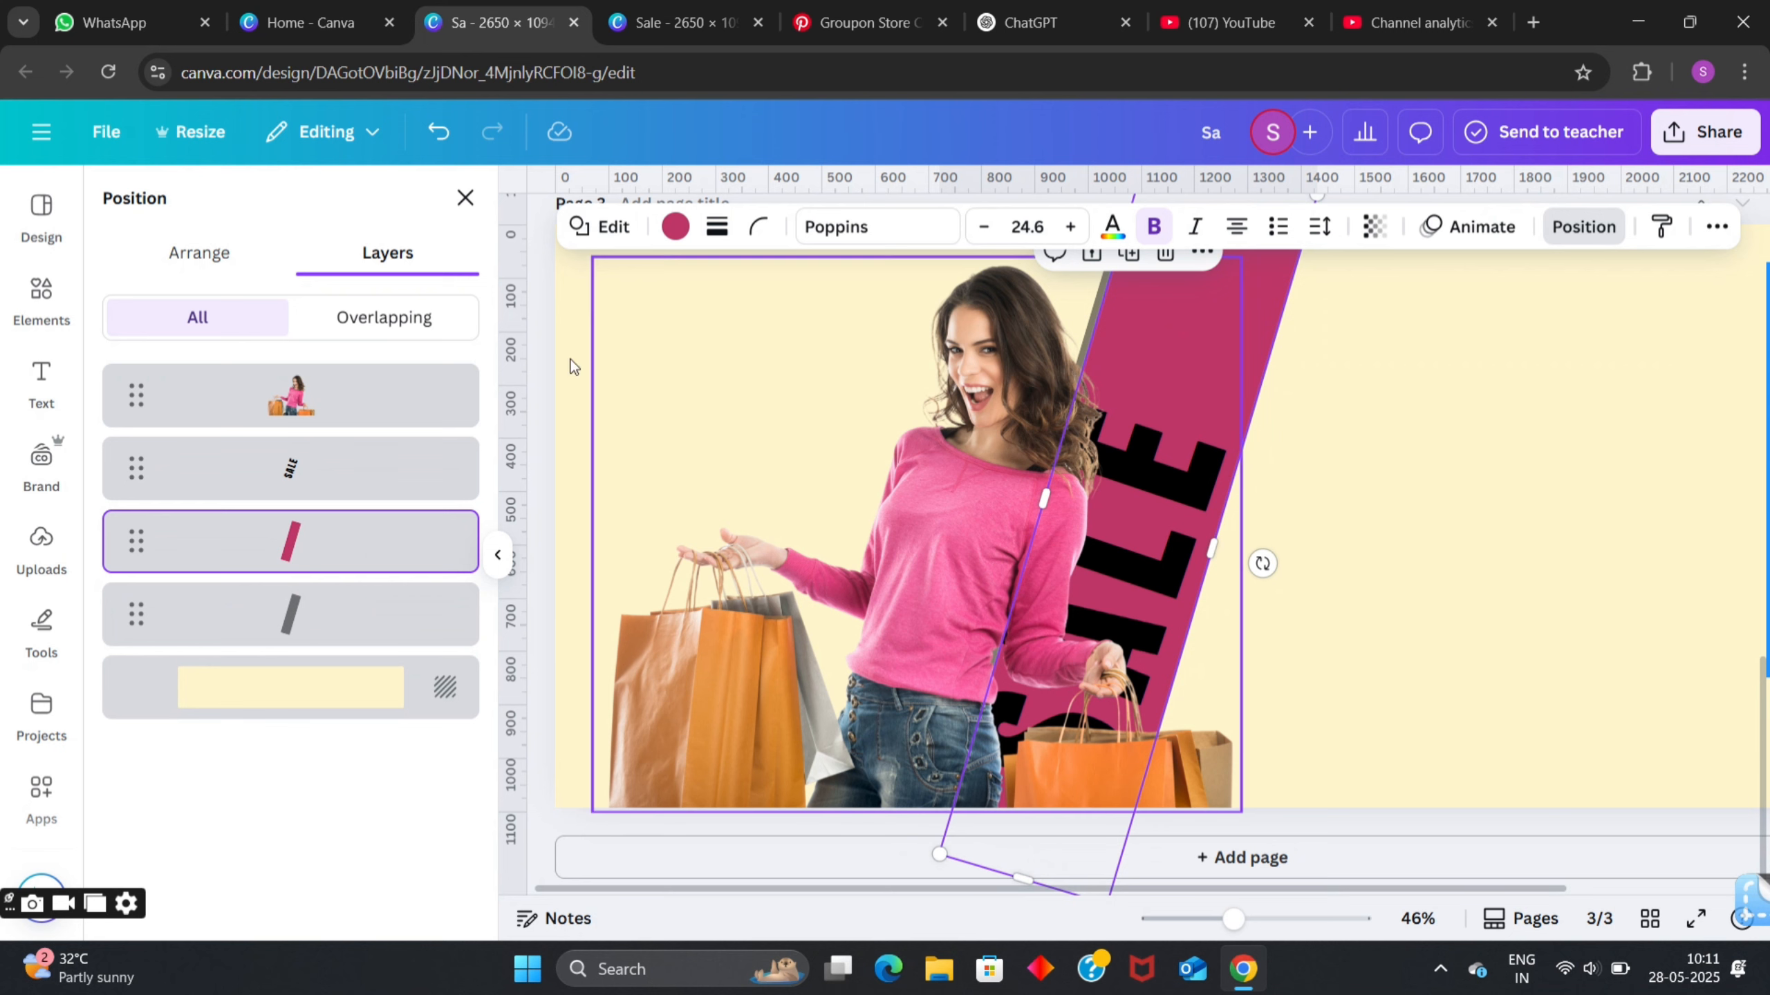
- Recolour the SALE text on the crimson band white
left_click(268, 463)
left_click(895, 226)
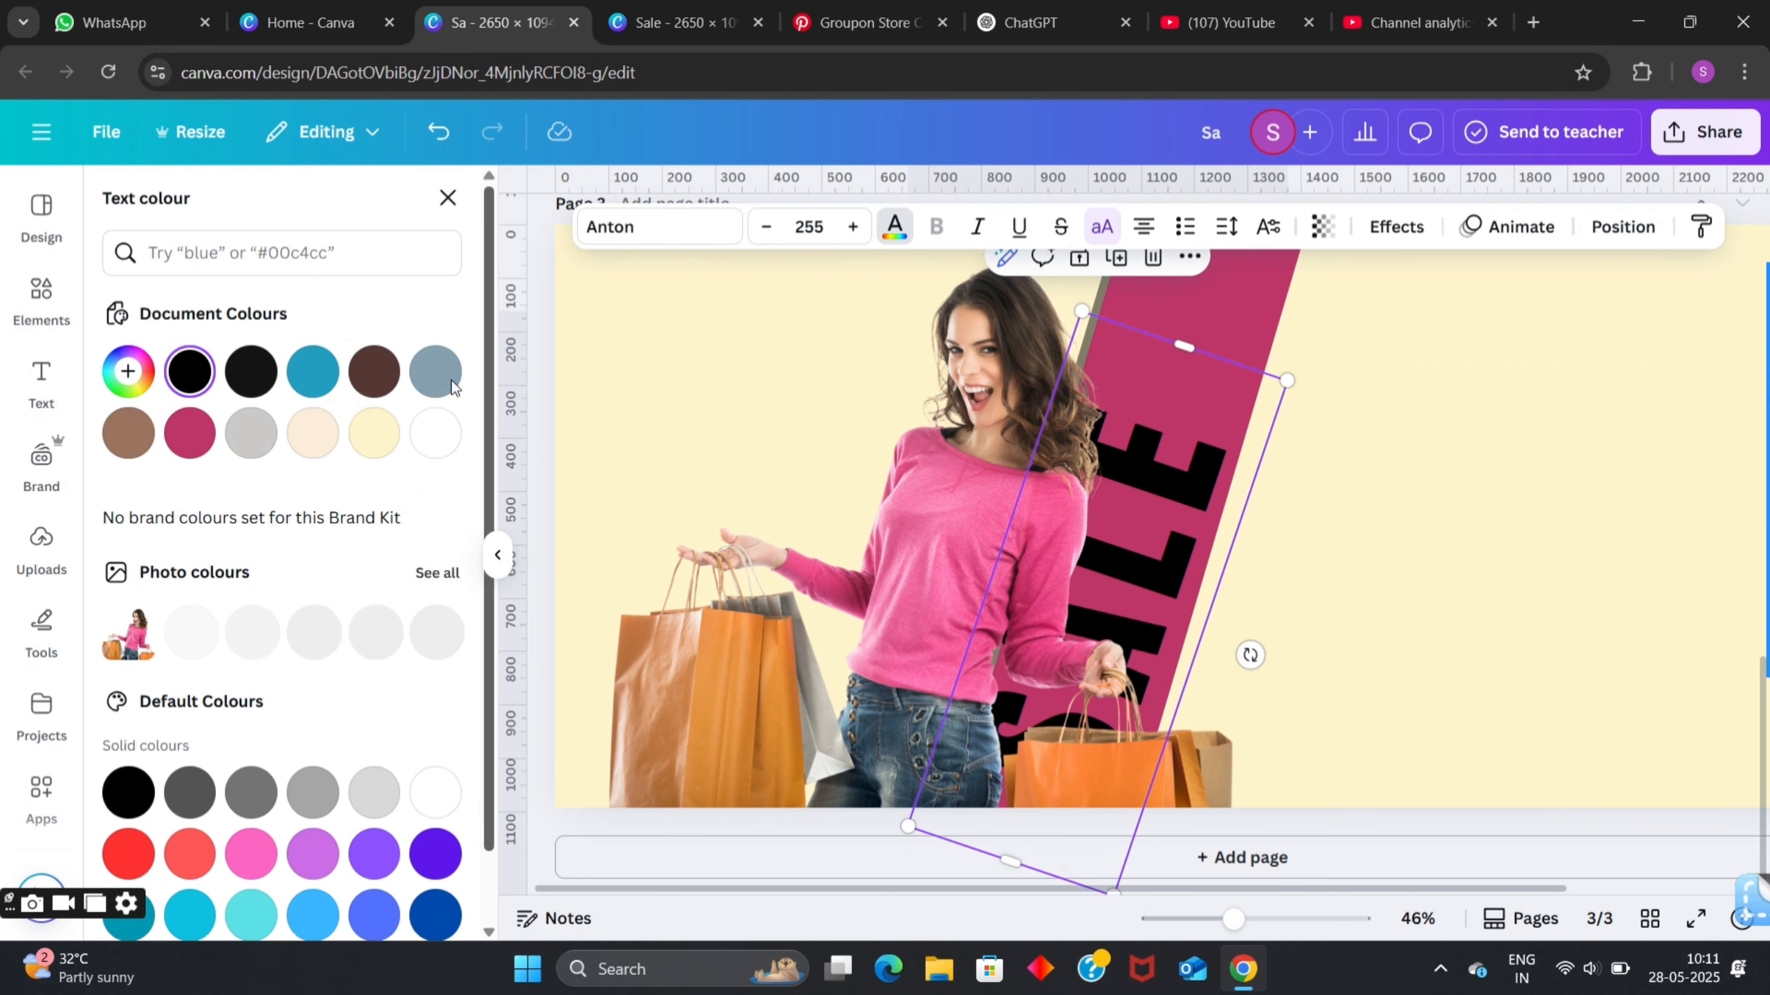
left_click(441, 435)
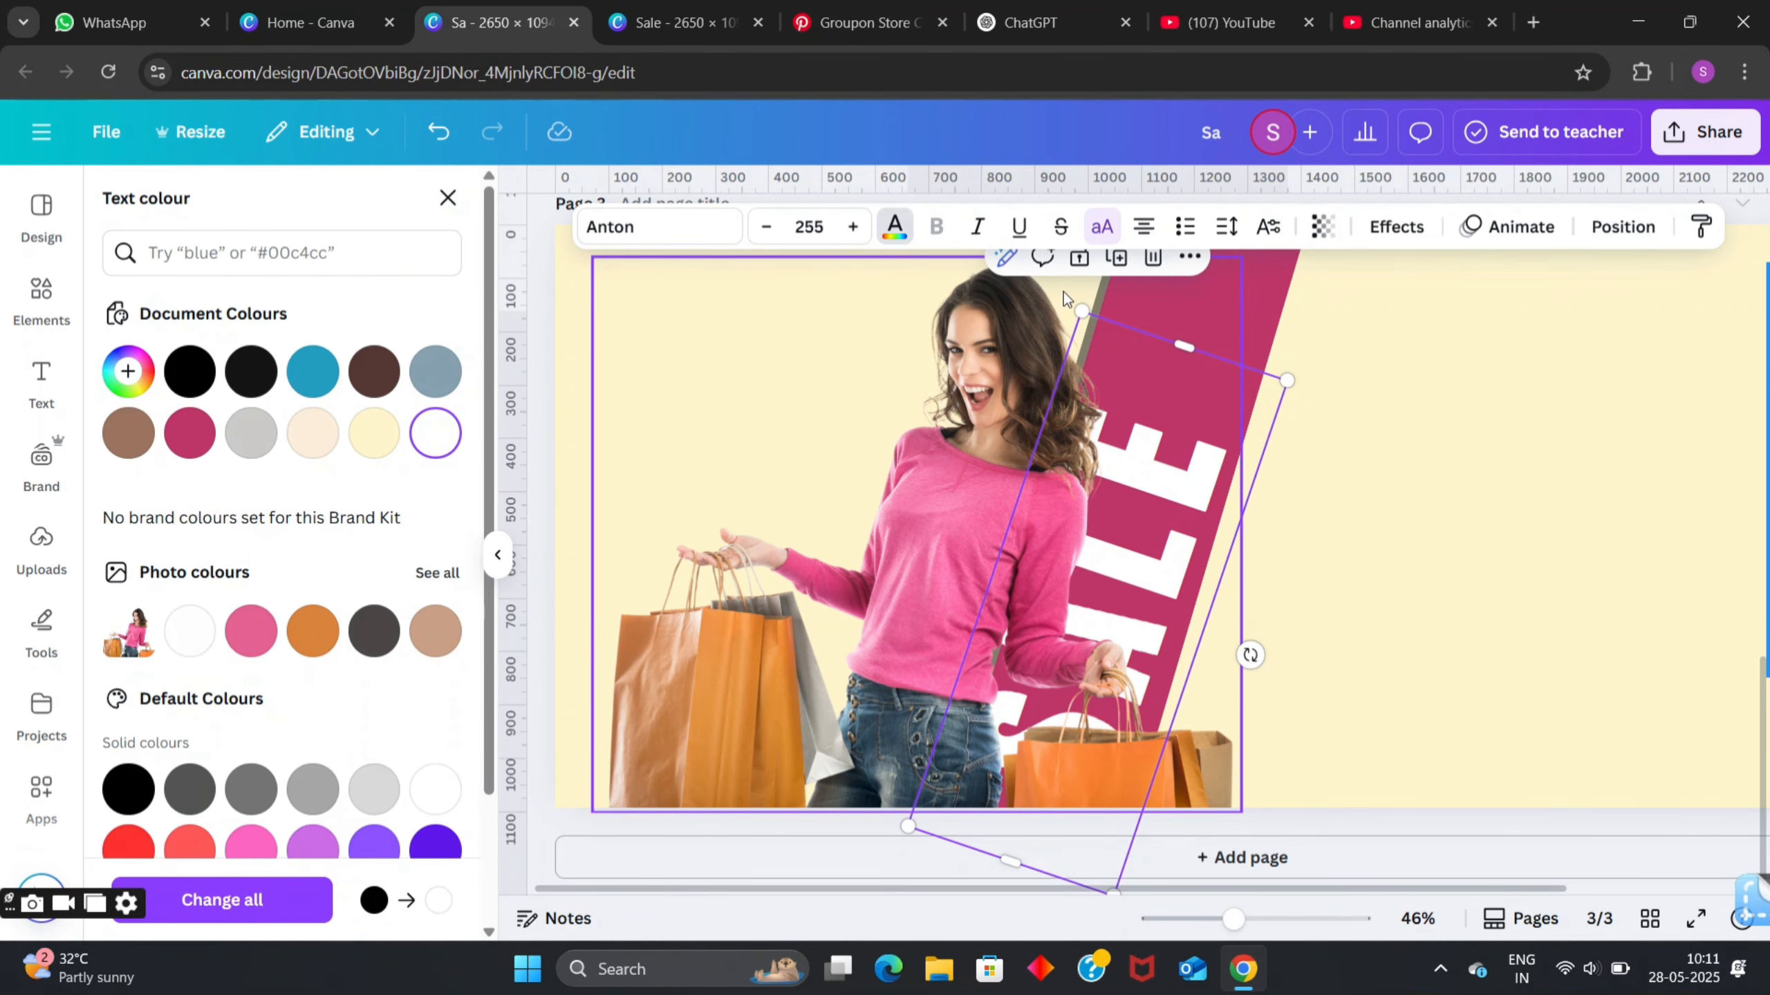
- Duplicate the white SALE text and place the copy directly above the original along the slanted crimson band
scroll(1113, 270, "up", 1)
left_click(1113, 337)
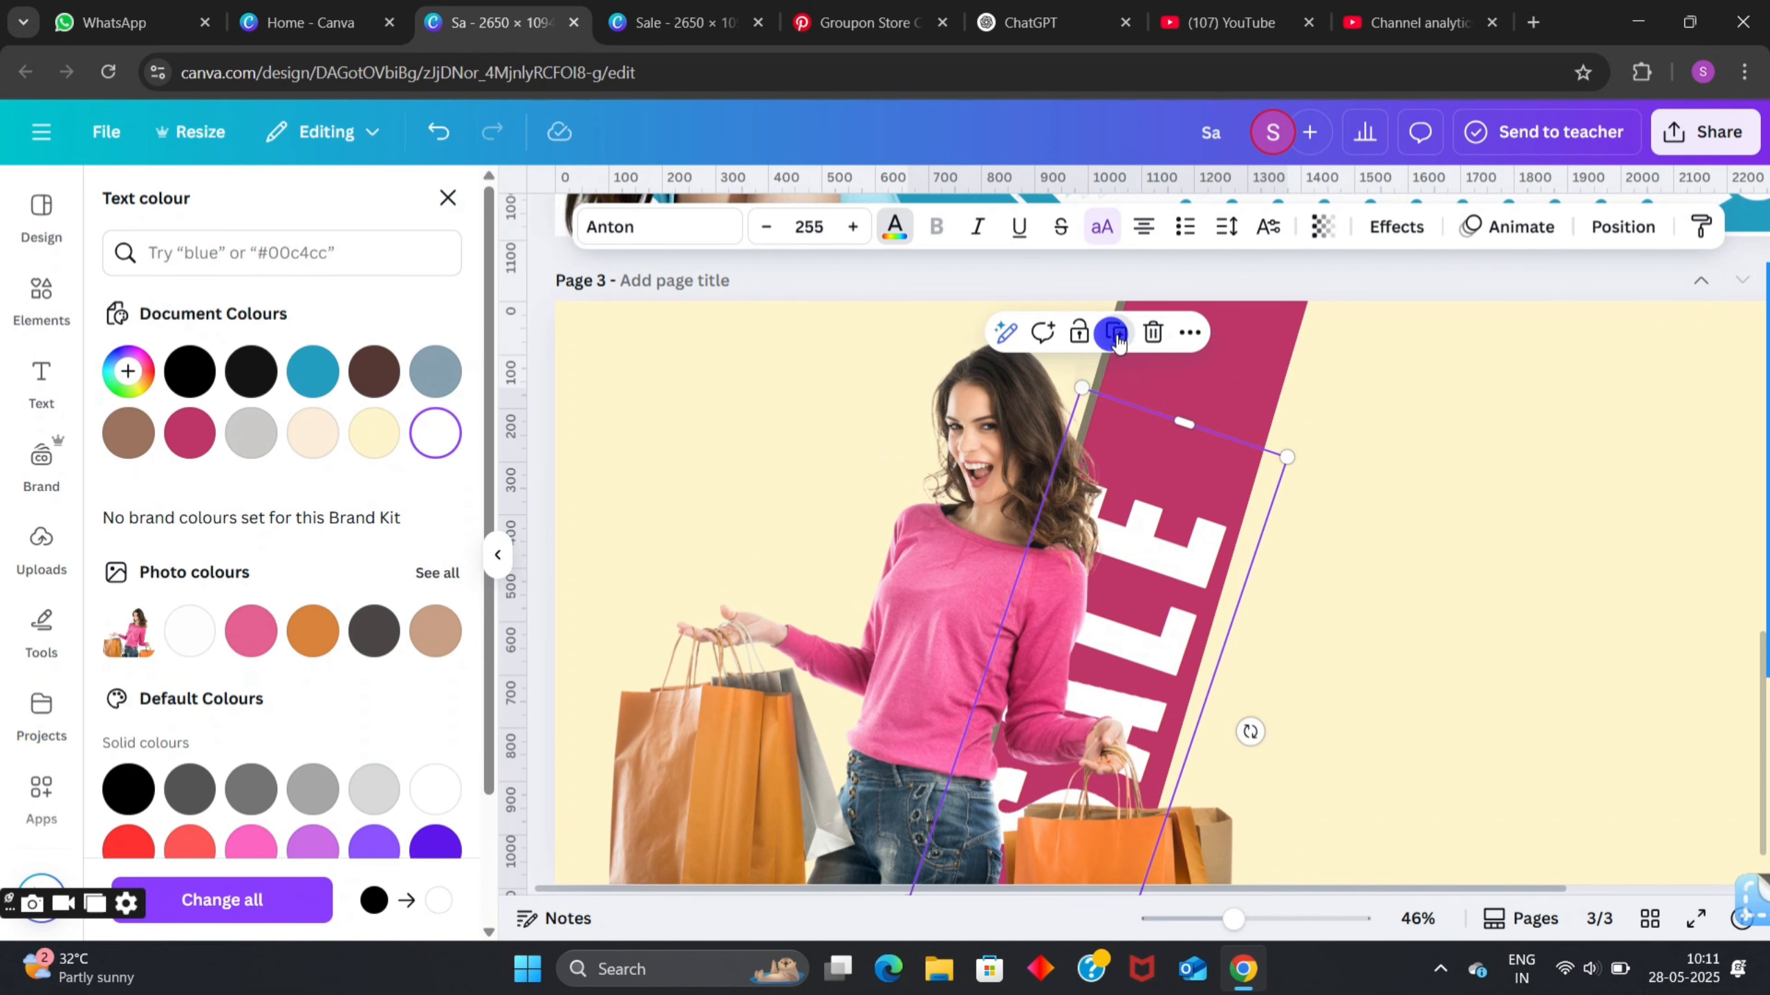
left_click_drag(1052, 612, 1158, 249)
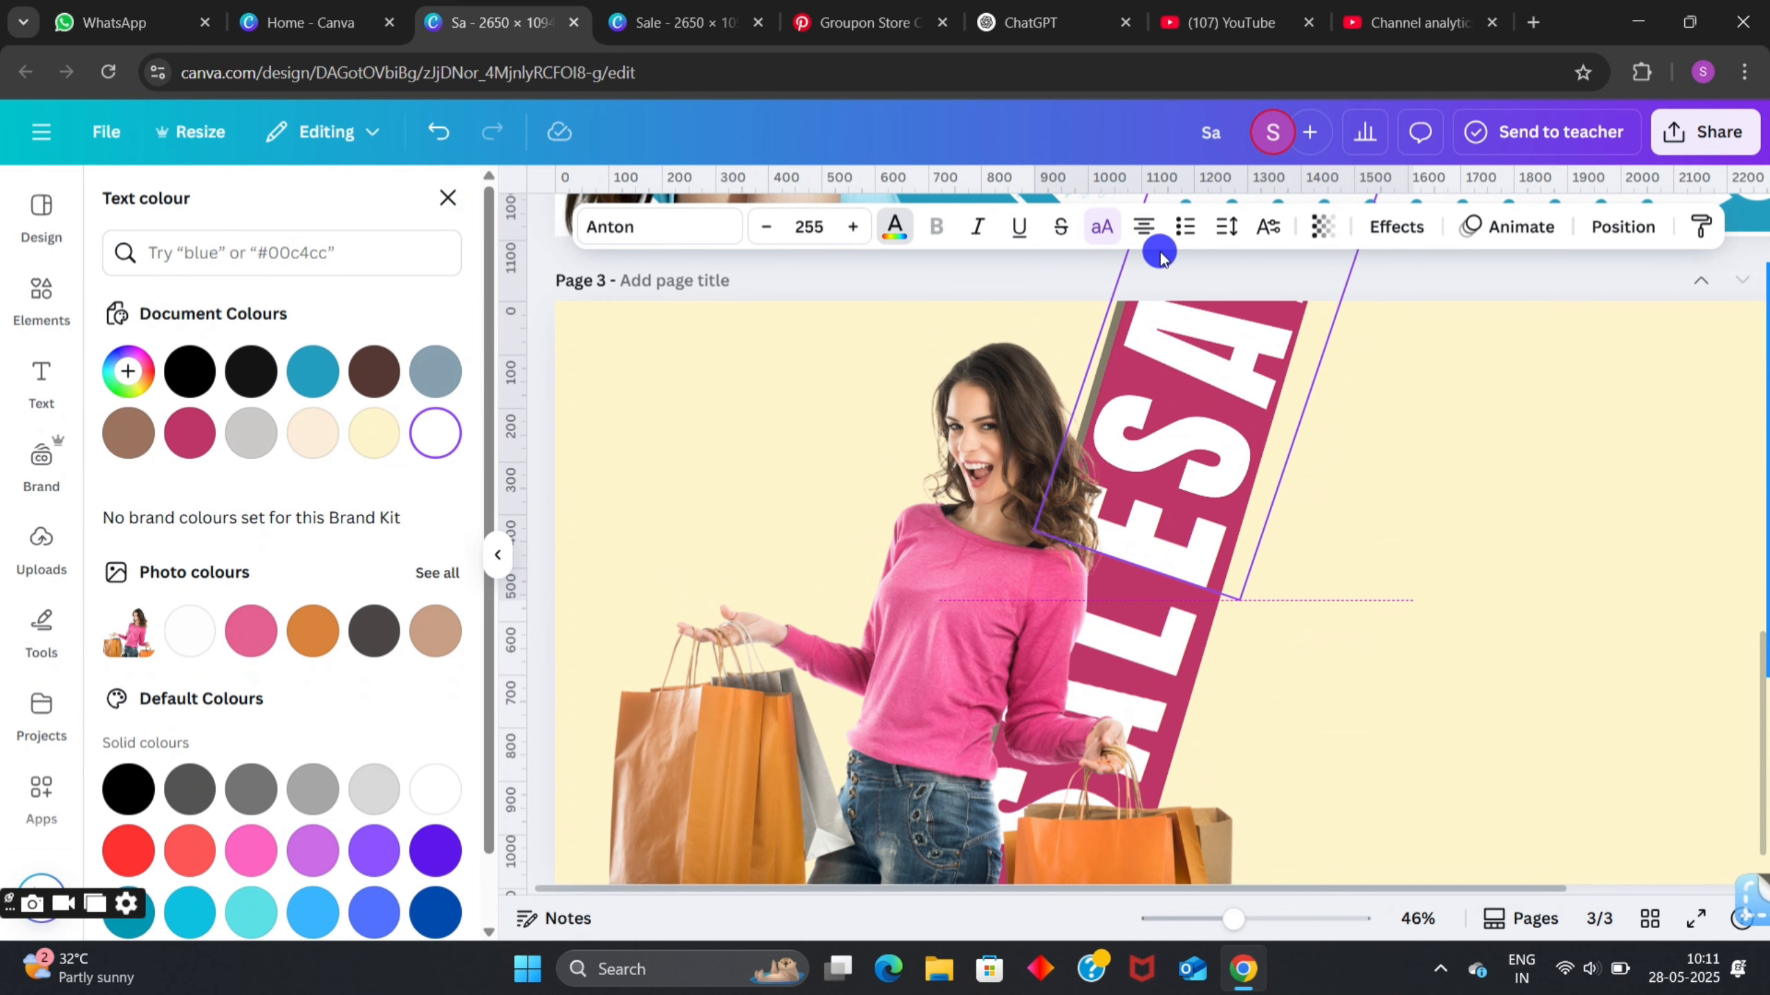
left_click_drag(1160, 252, 1160, 252)
scroll(1480, 315, "down", 2)
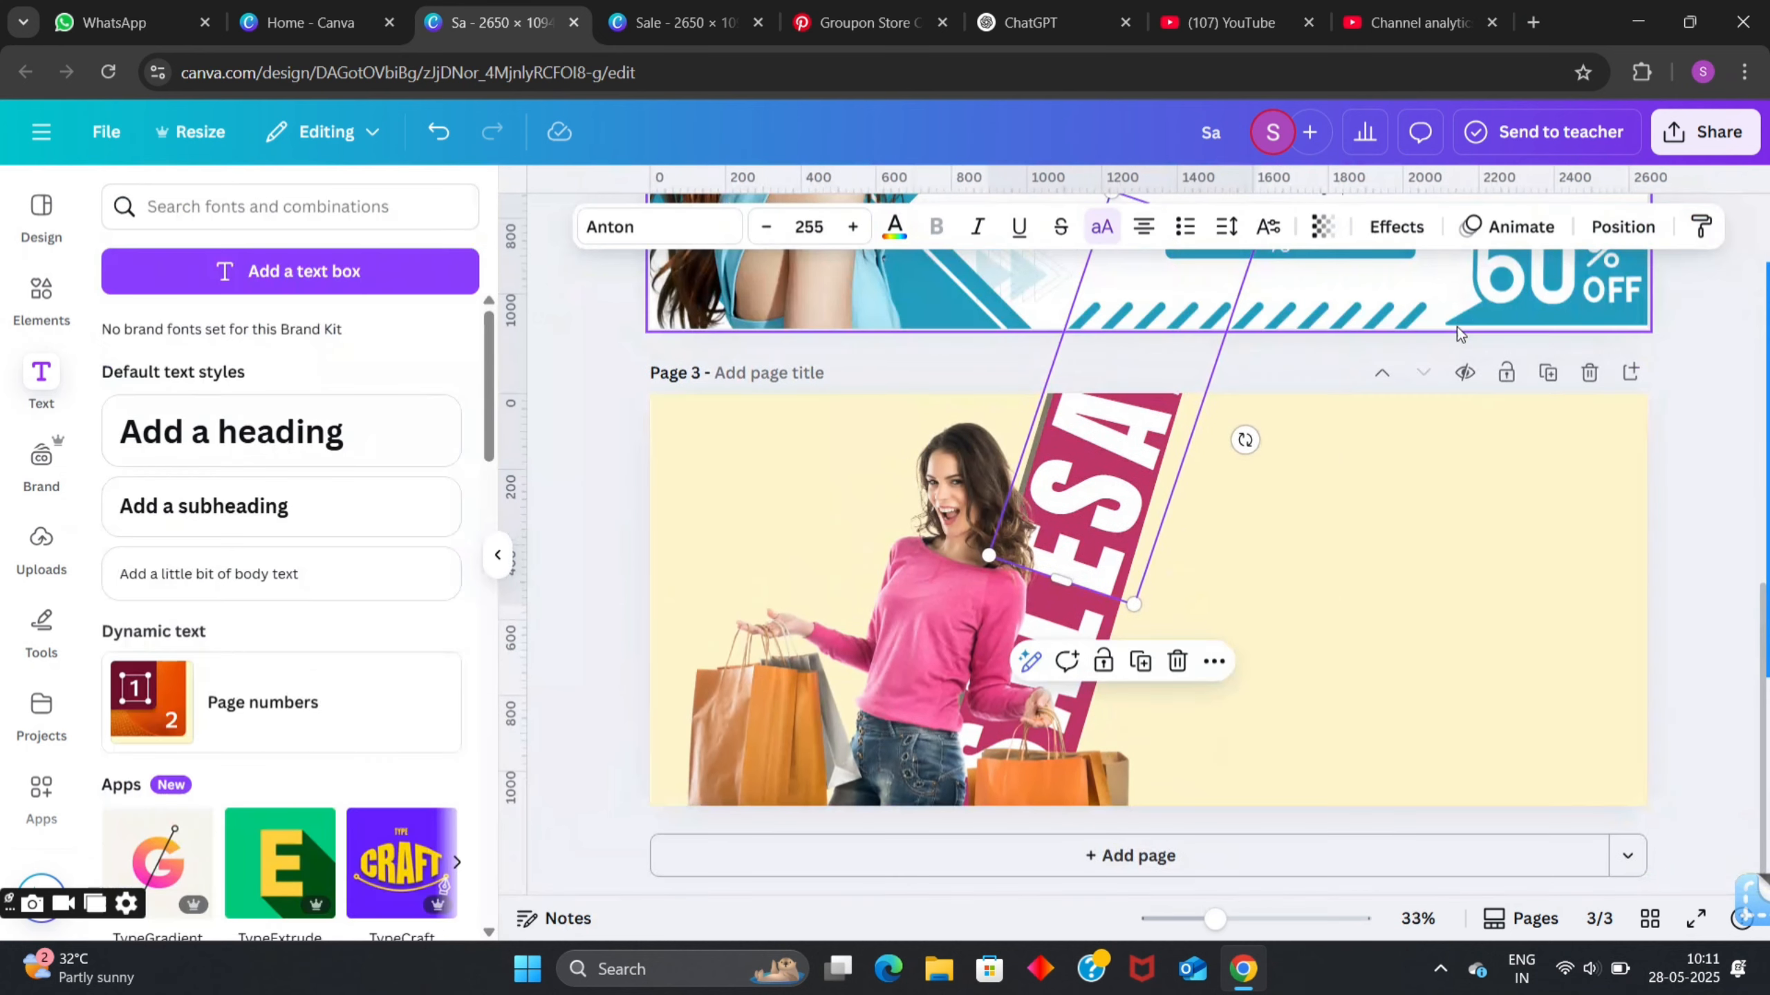
- Rotate the upper and lower SALE texts slightly so both follow the slant of the crimson band
scroll(1284, 554, "up", 4)
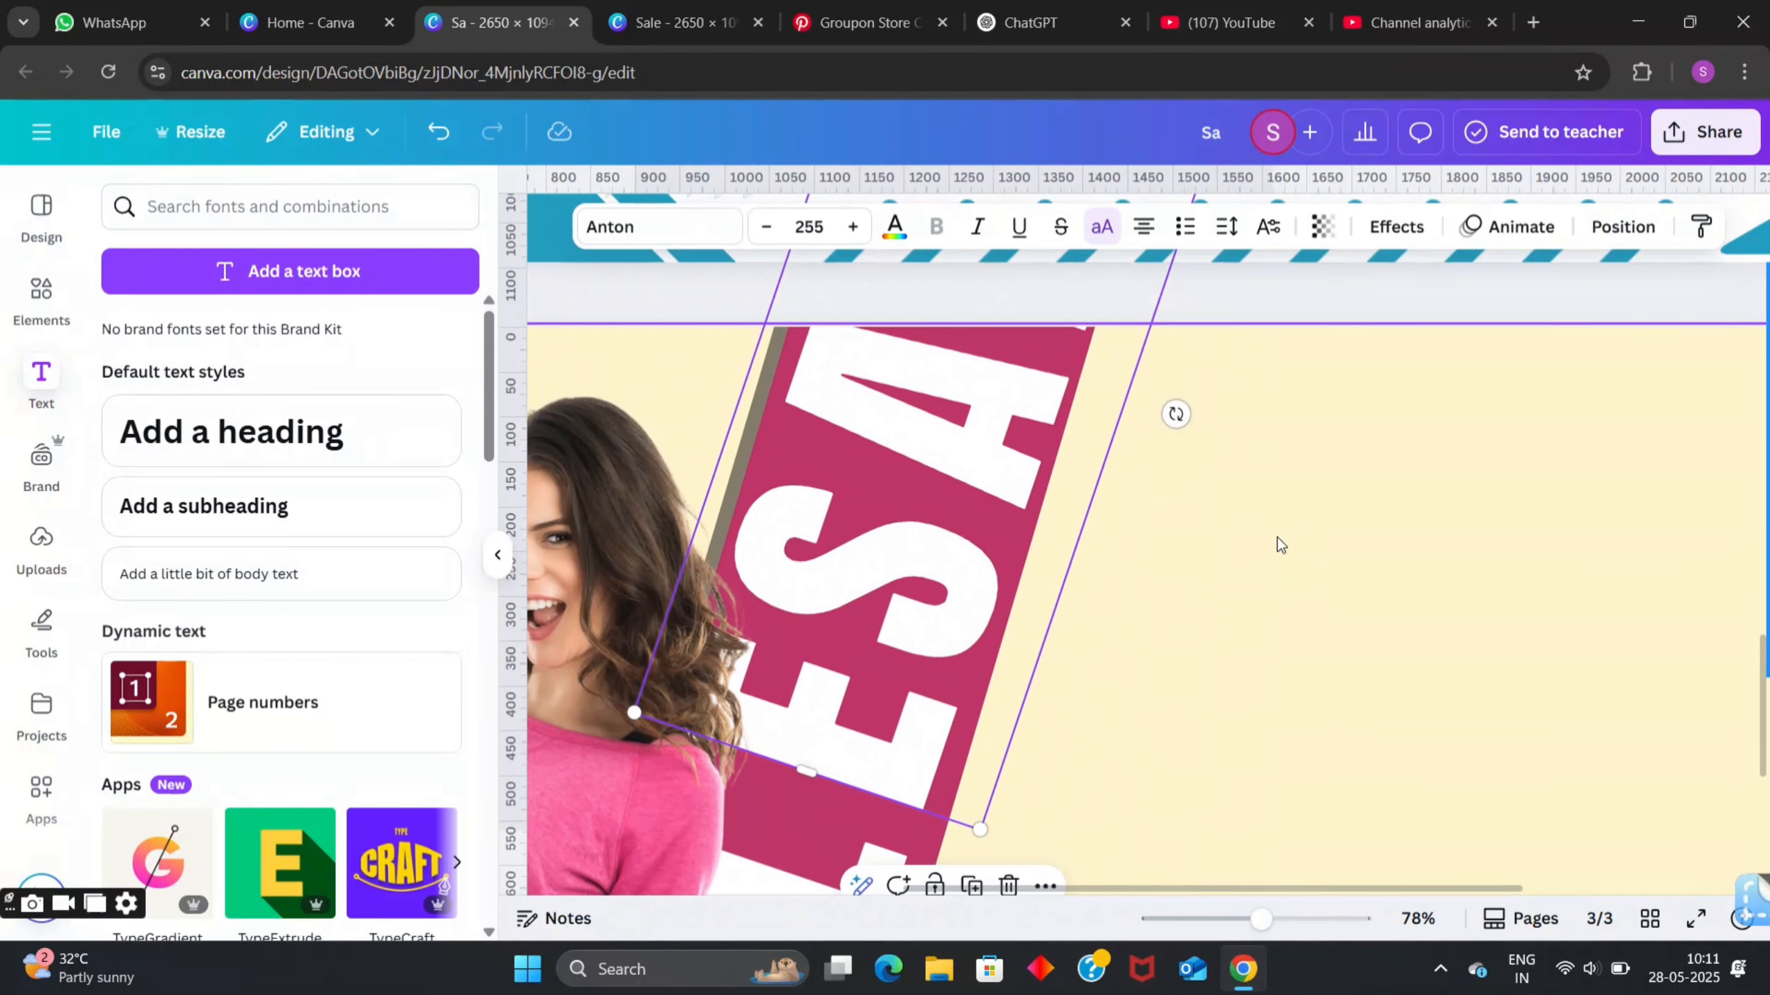
left_click_drag(1177, 414, 1184, 408)
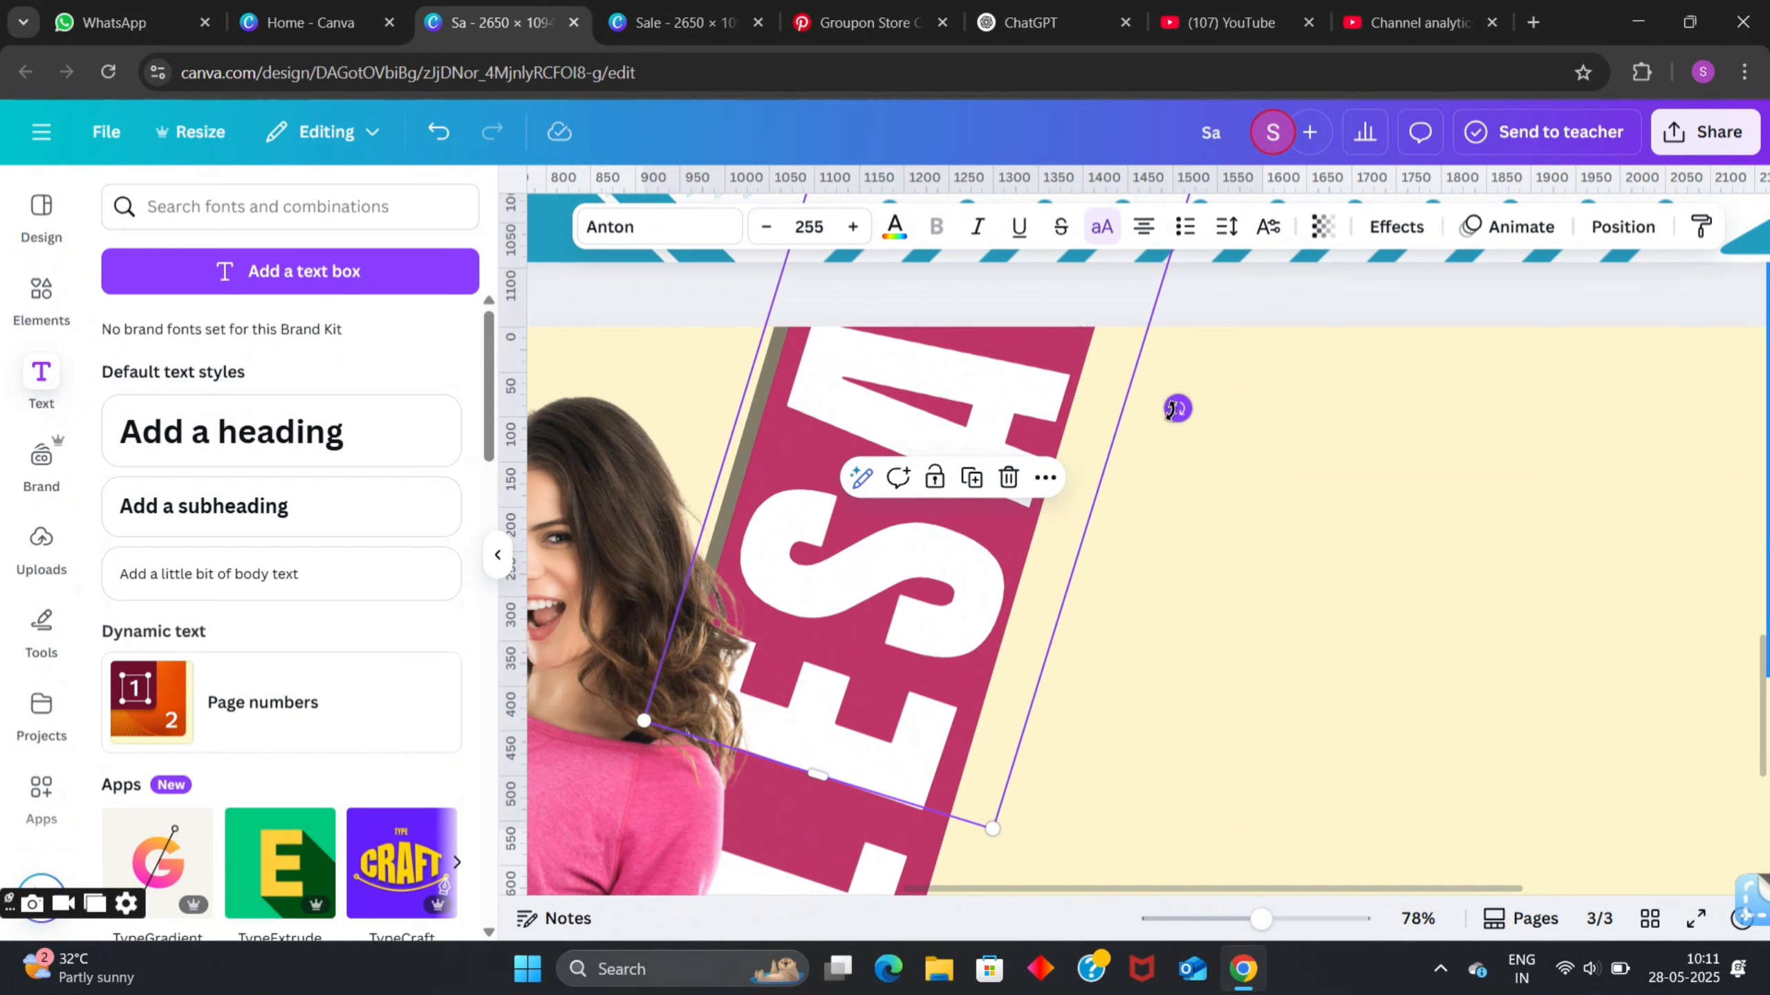
scroll(856, 661, "down", 4)
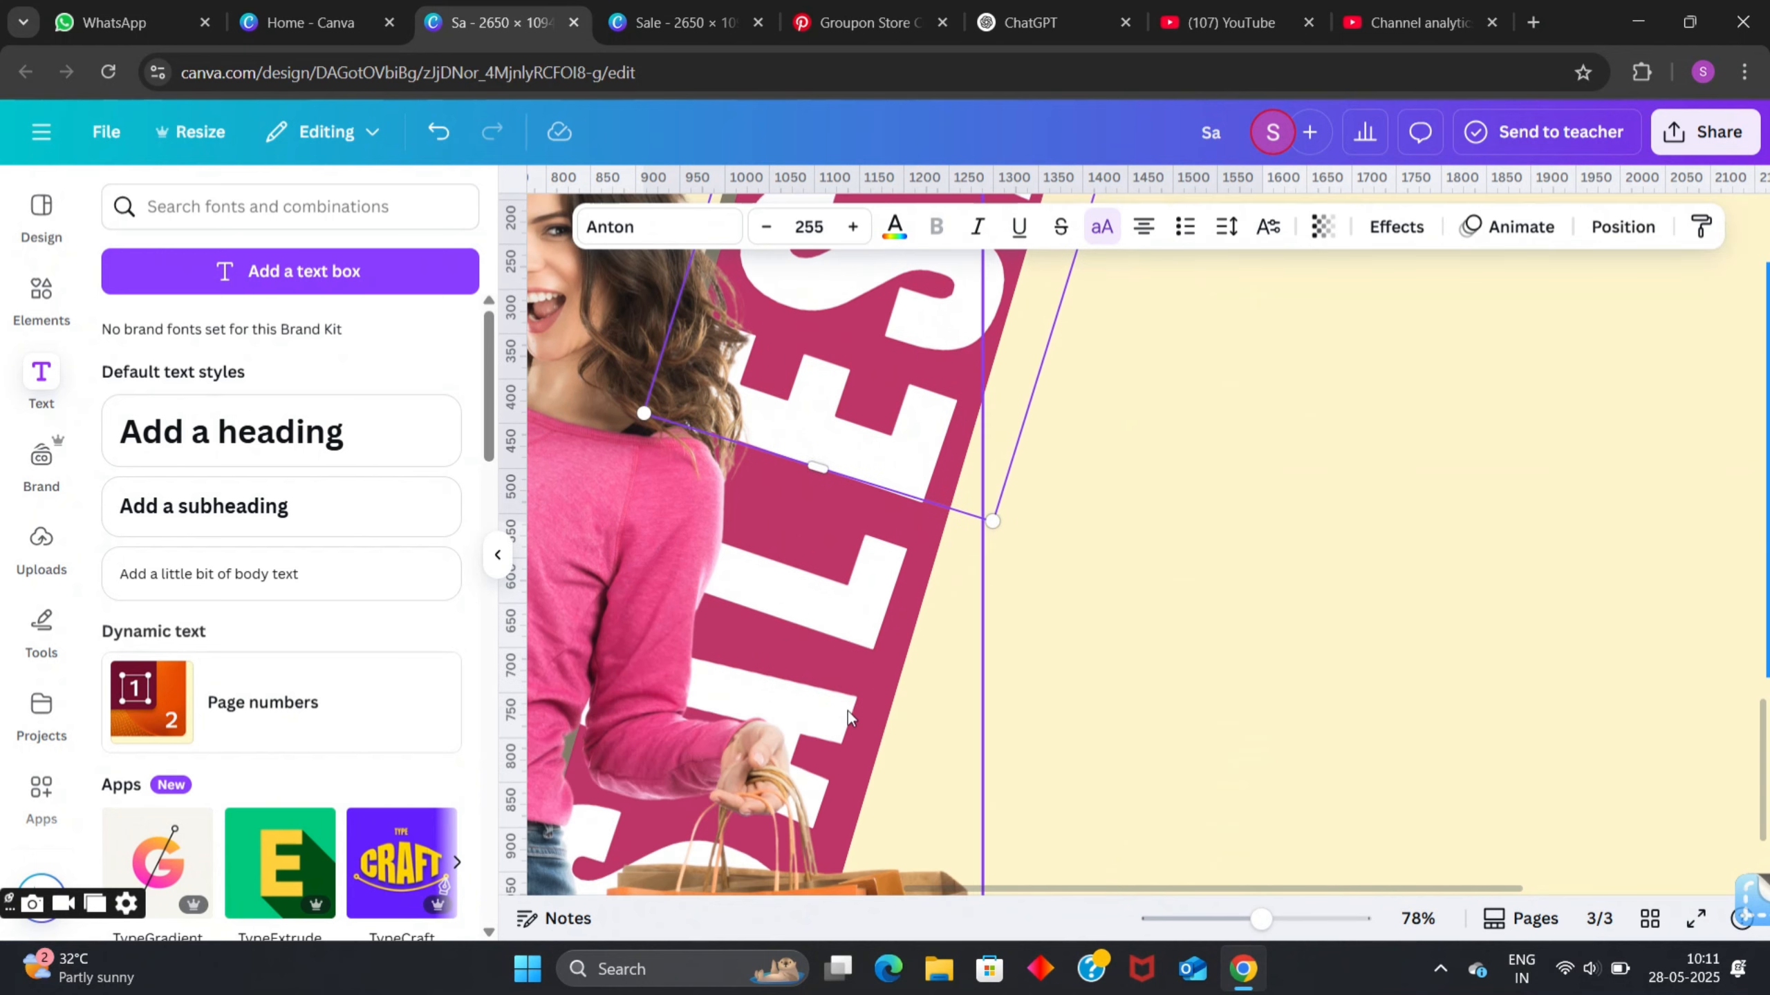
left_click(815, 614)
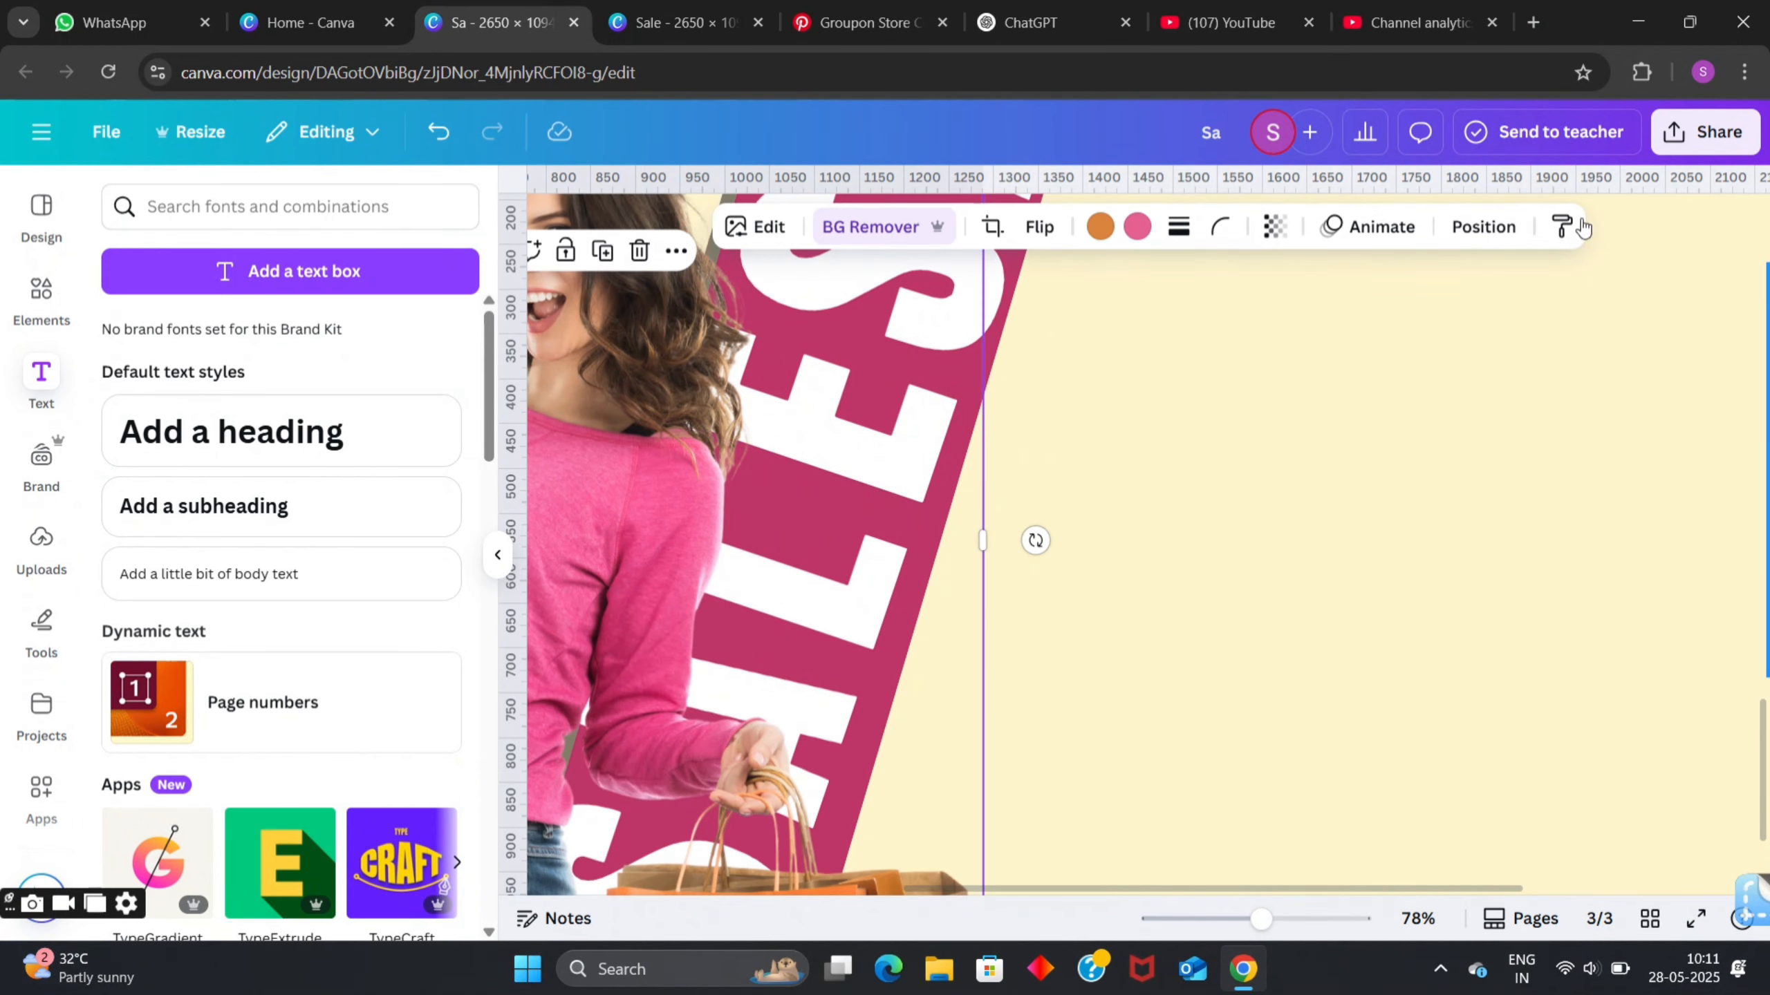
left_click(1482, 230)
left_click(336, 542)
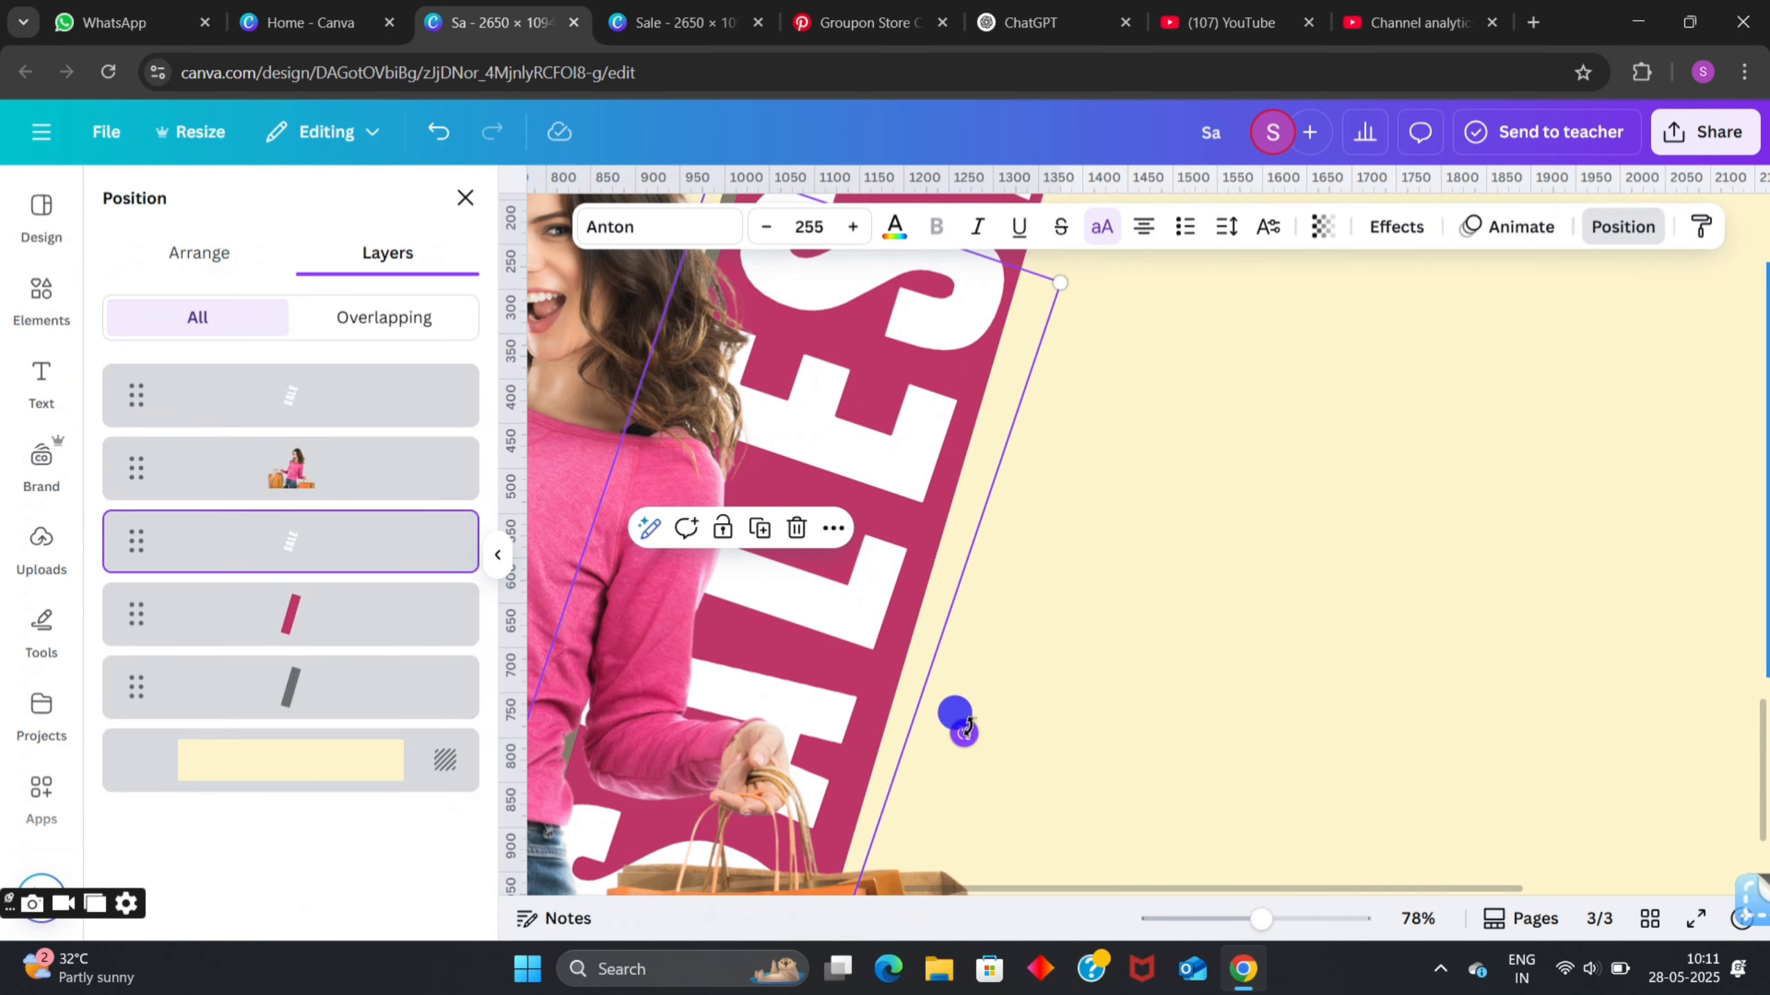
left_click_drag(967, 727, 968, 723)
scroll(1300, 656, "down", 5)
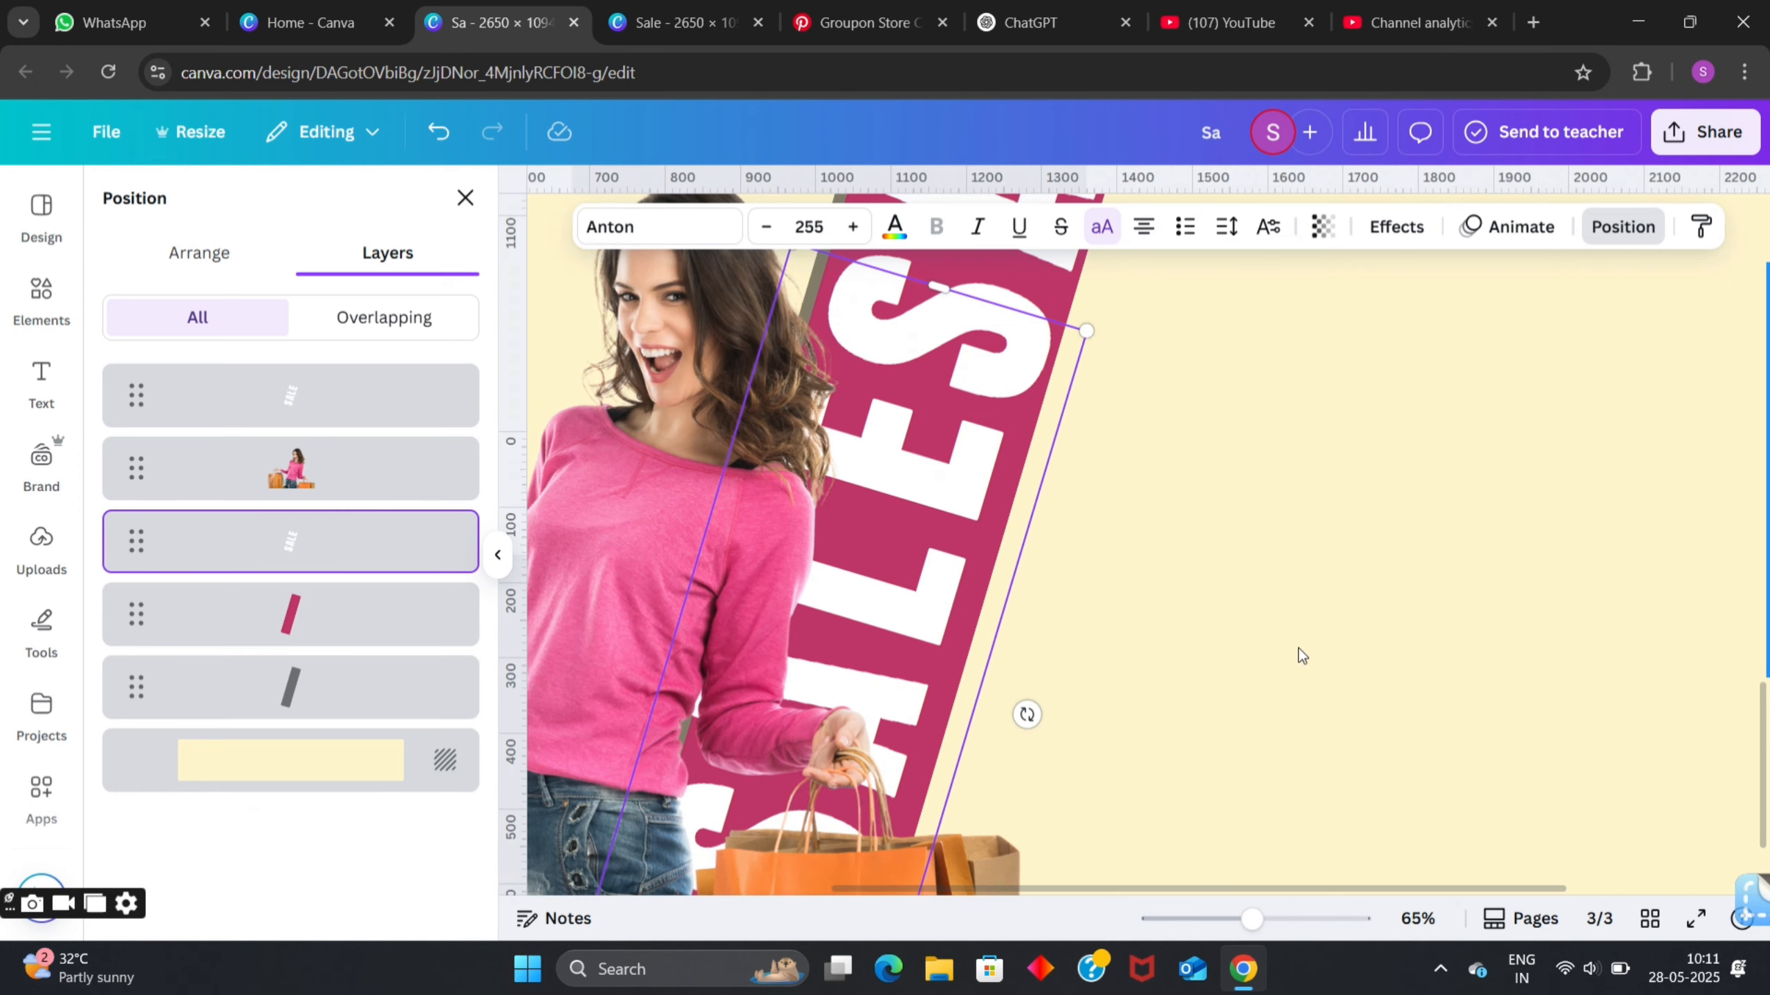
left_click(1689, 514)
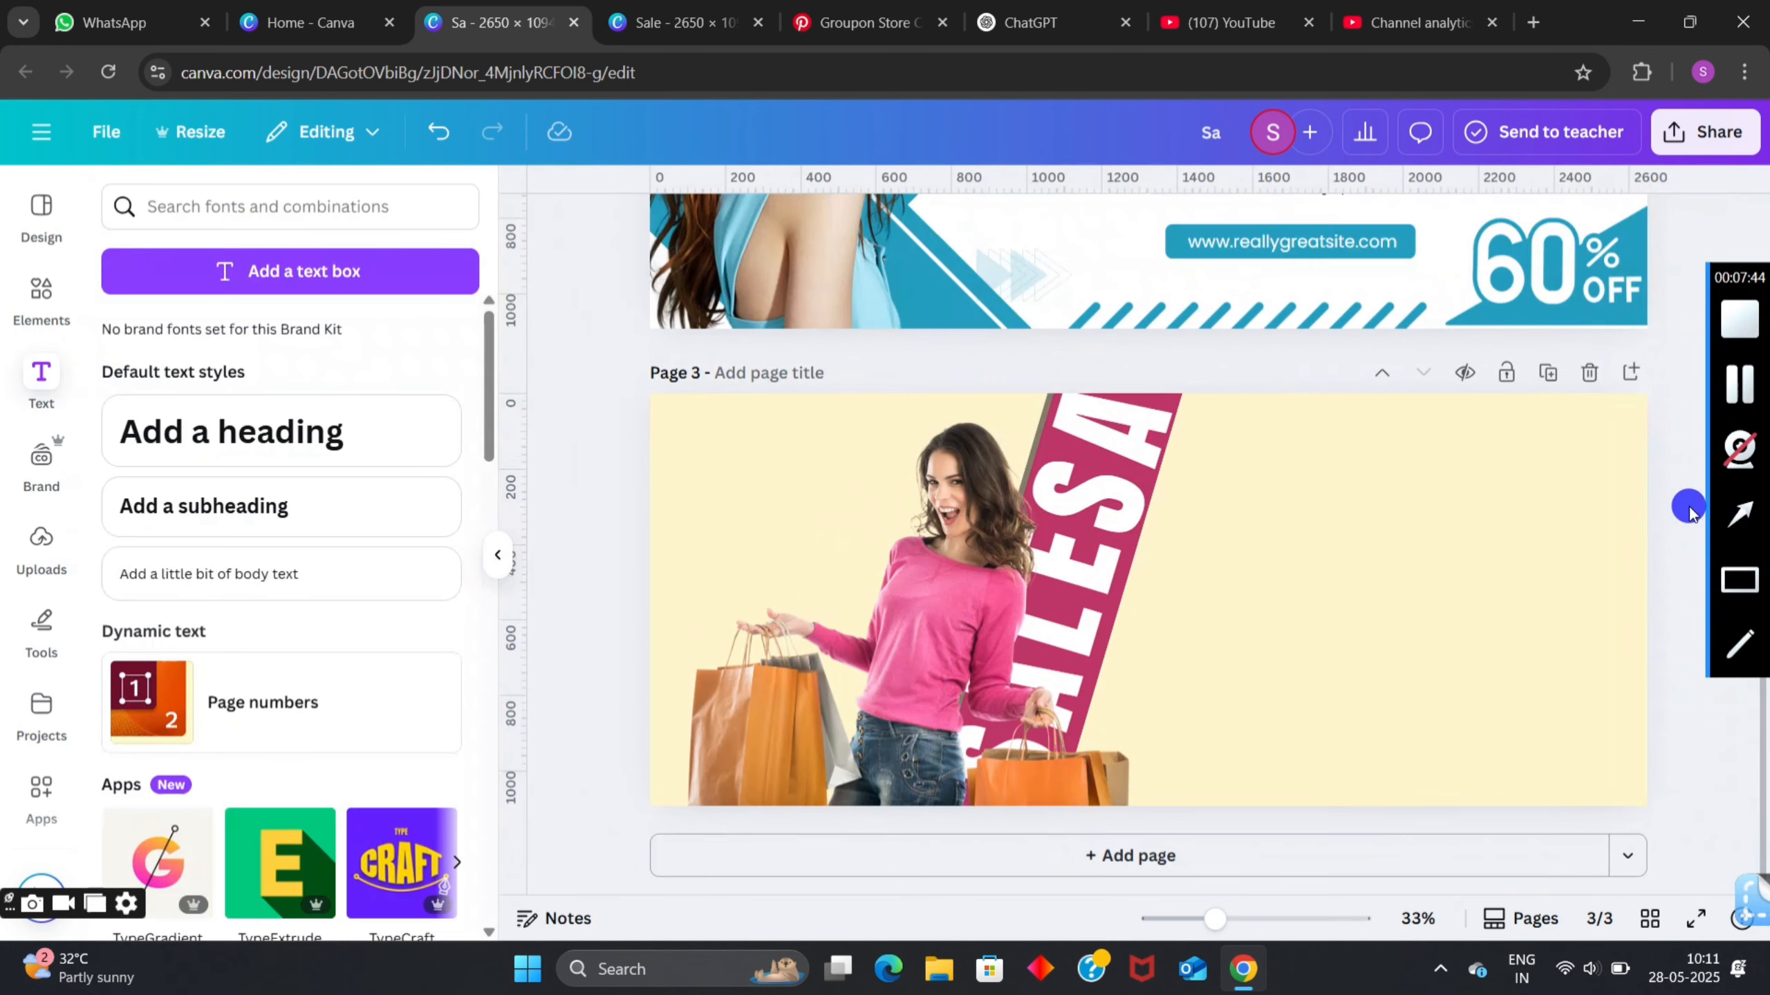
- Shift the upper SALE text and the lower SALE text behind the woman slightly upward along the crimson band
left_click(1150, 446)
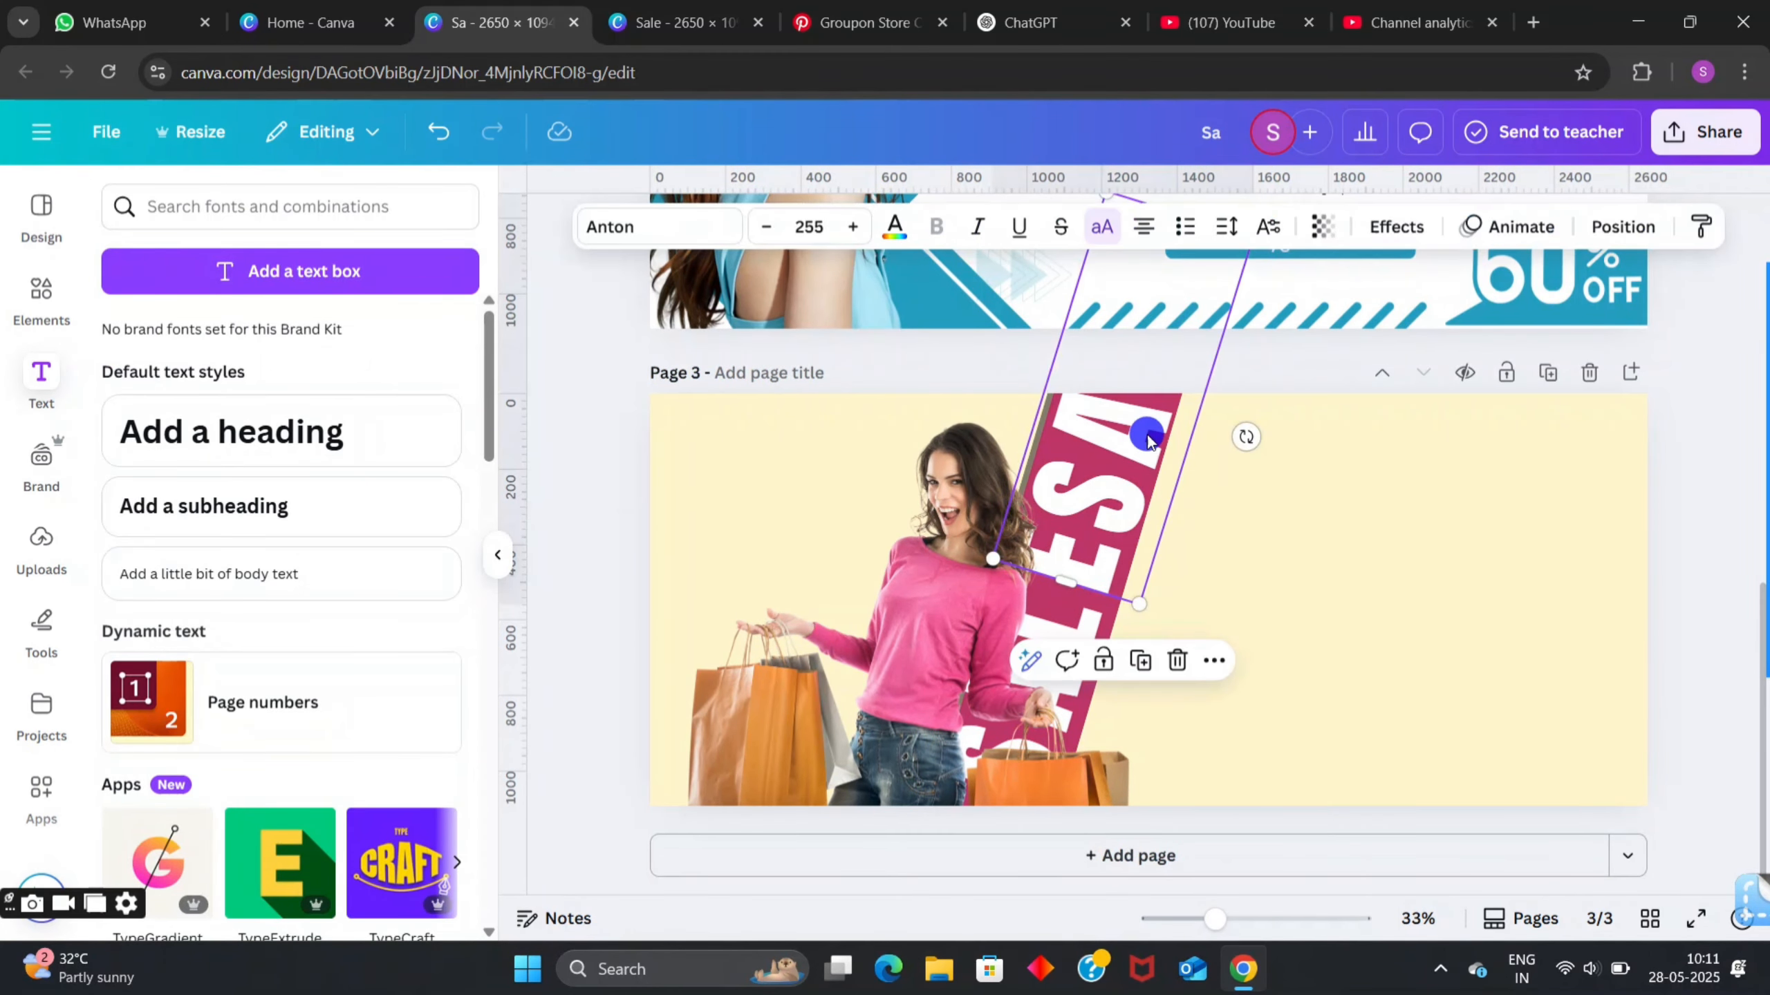
left_click_drag(1148, 439, 1143, 423)
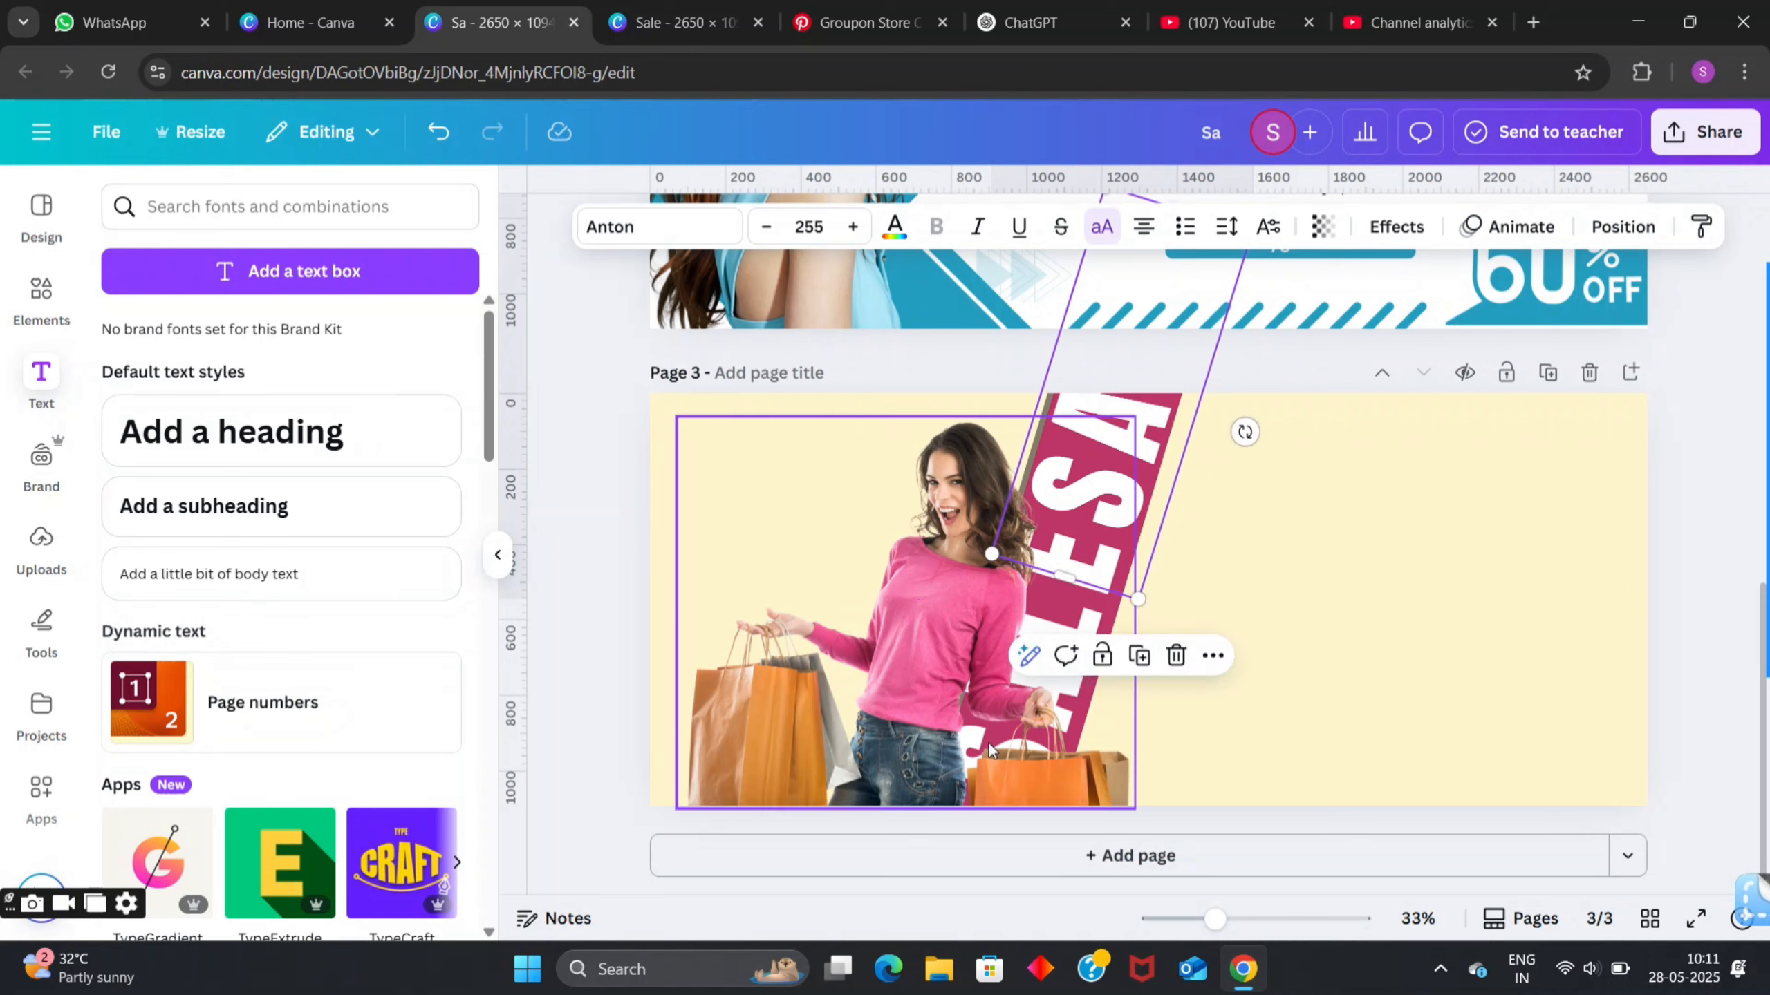
left_click(1059, 703)
left_click(1483, 227)
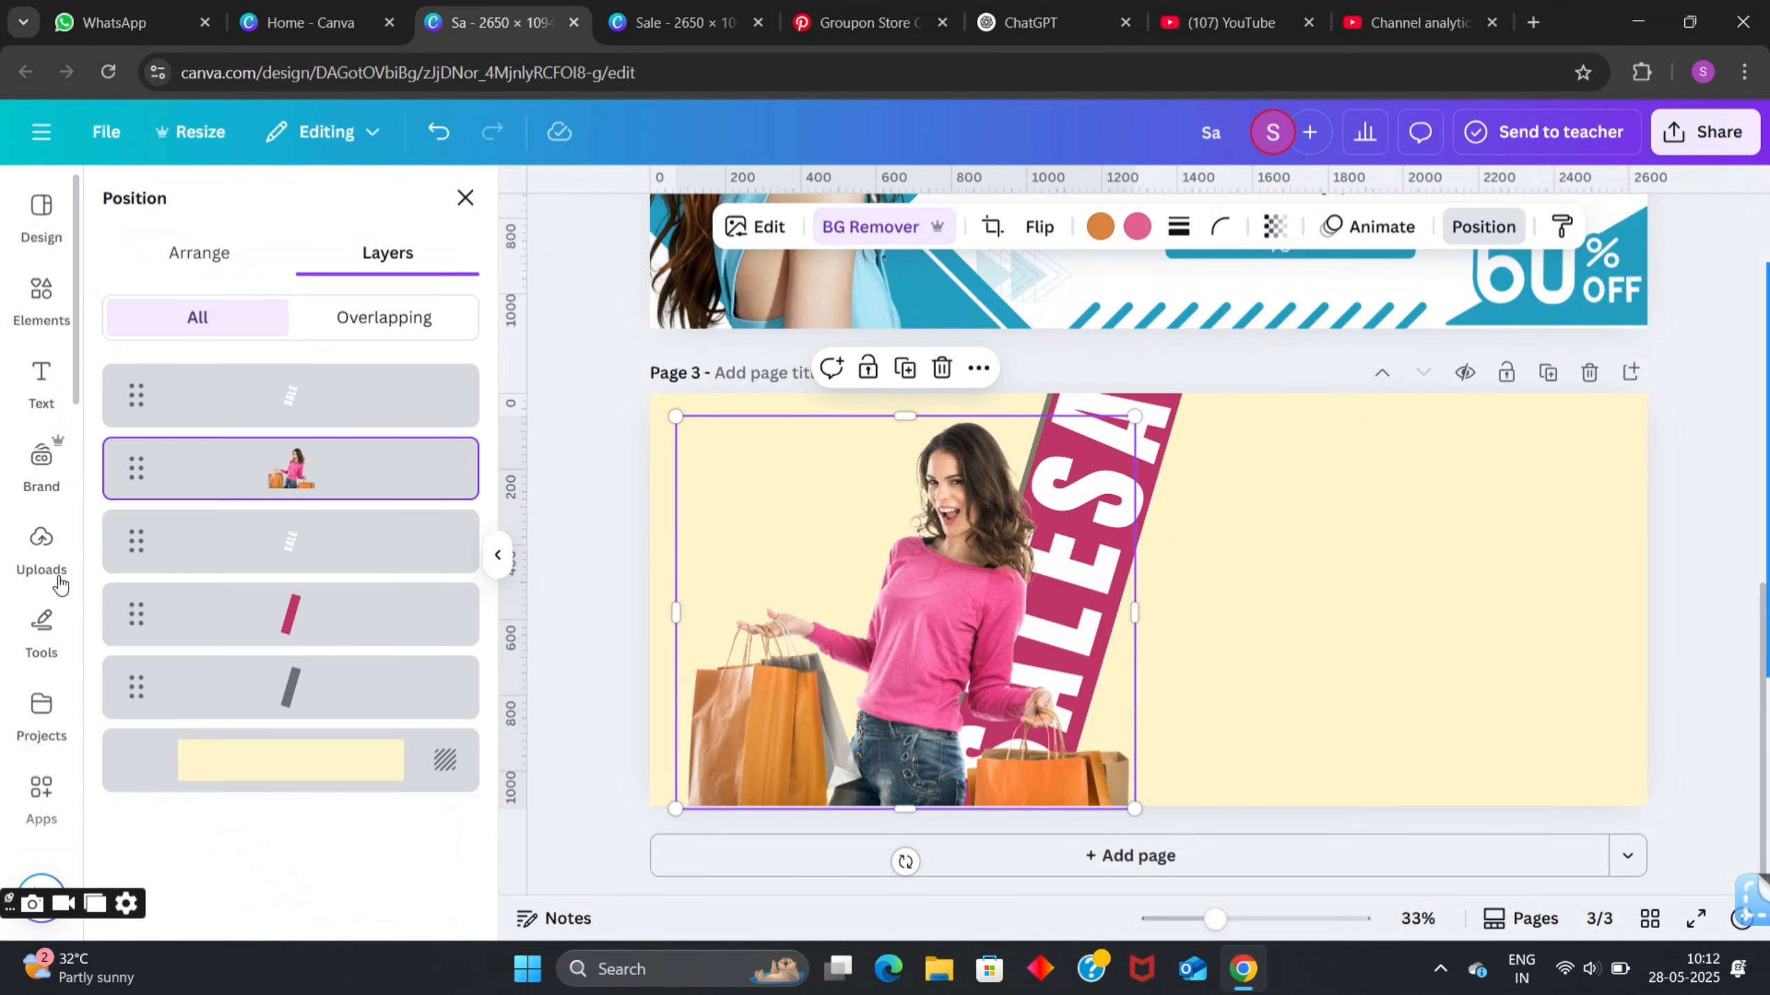
left_click(315, 564)
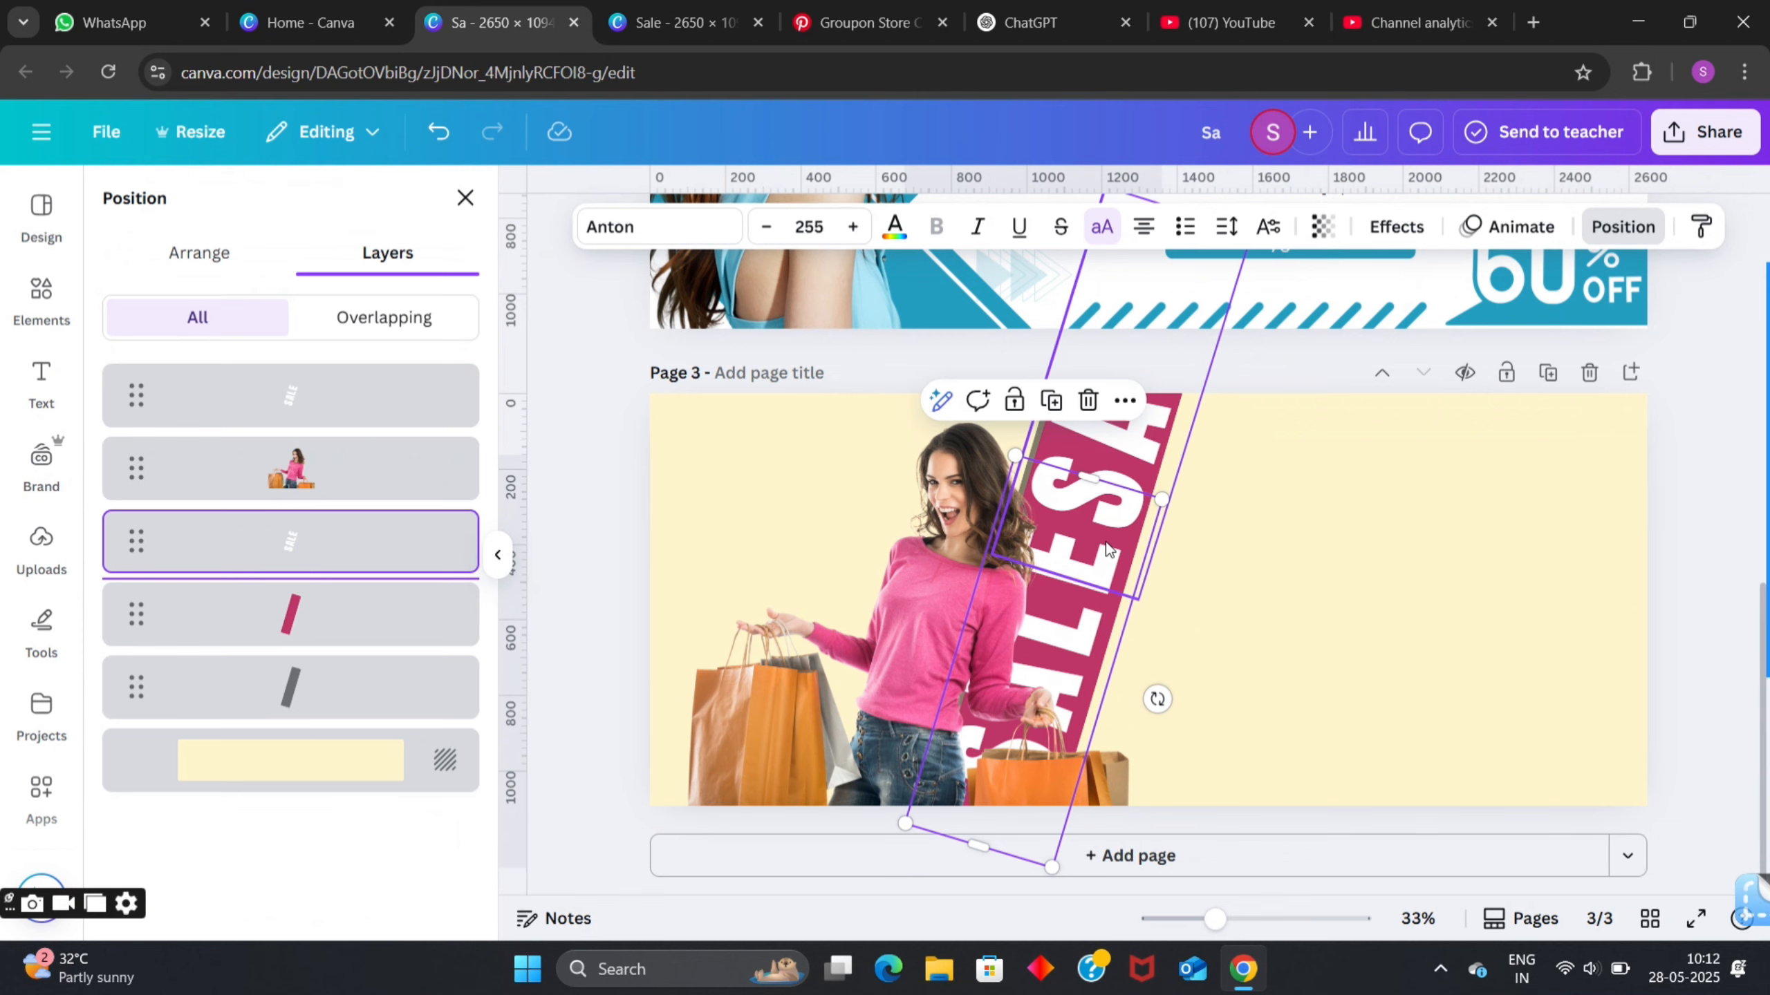
left_click_drag(1086, 640, 1083, 629)
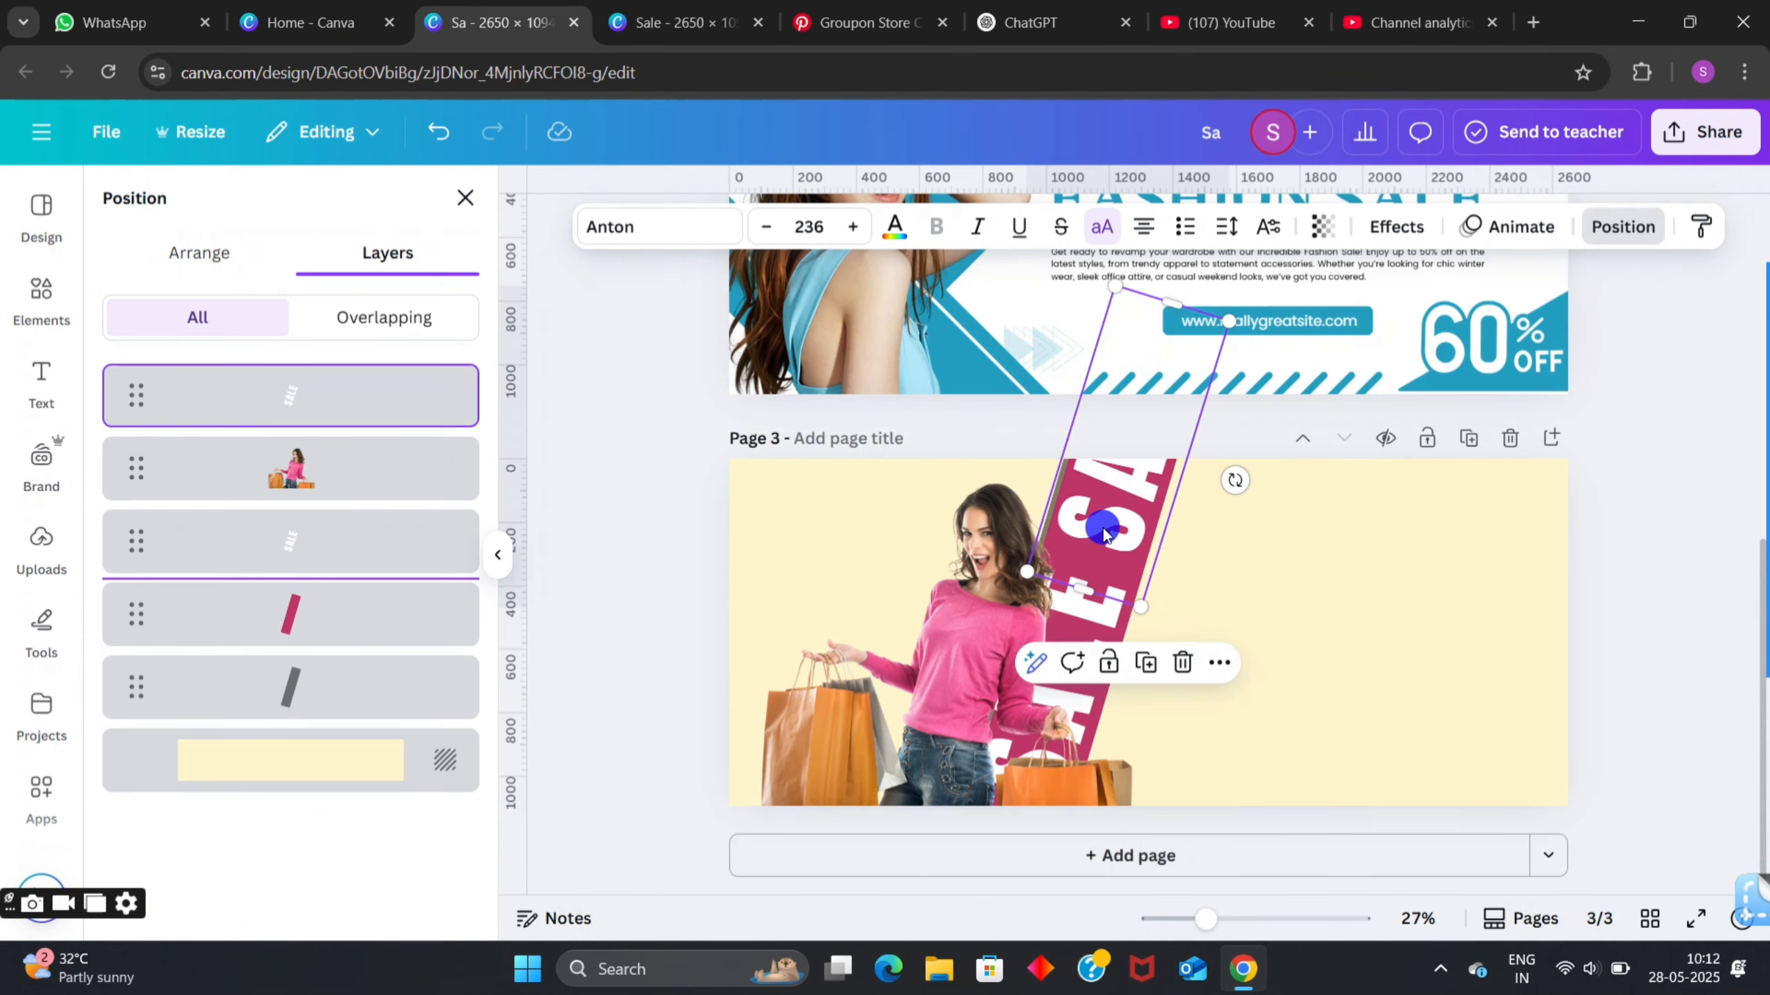
- Reduce the upper SALE text to font size 236 and centre it across the crimson band, spaced clear of the lower SALE
mouse_move(1103, 532)
left_mouse_down()
mouse_move(1094, 520)
mouse_move(1100, 535)
left_mouse_up()
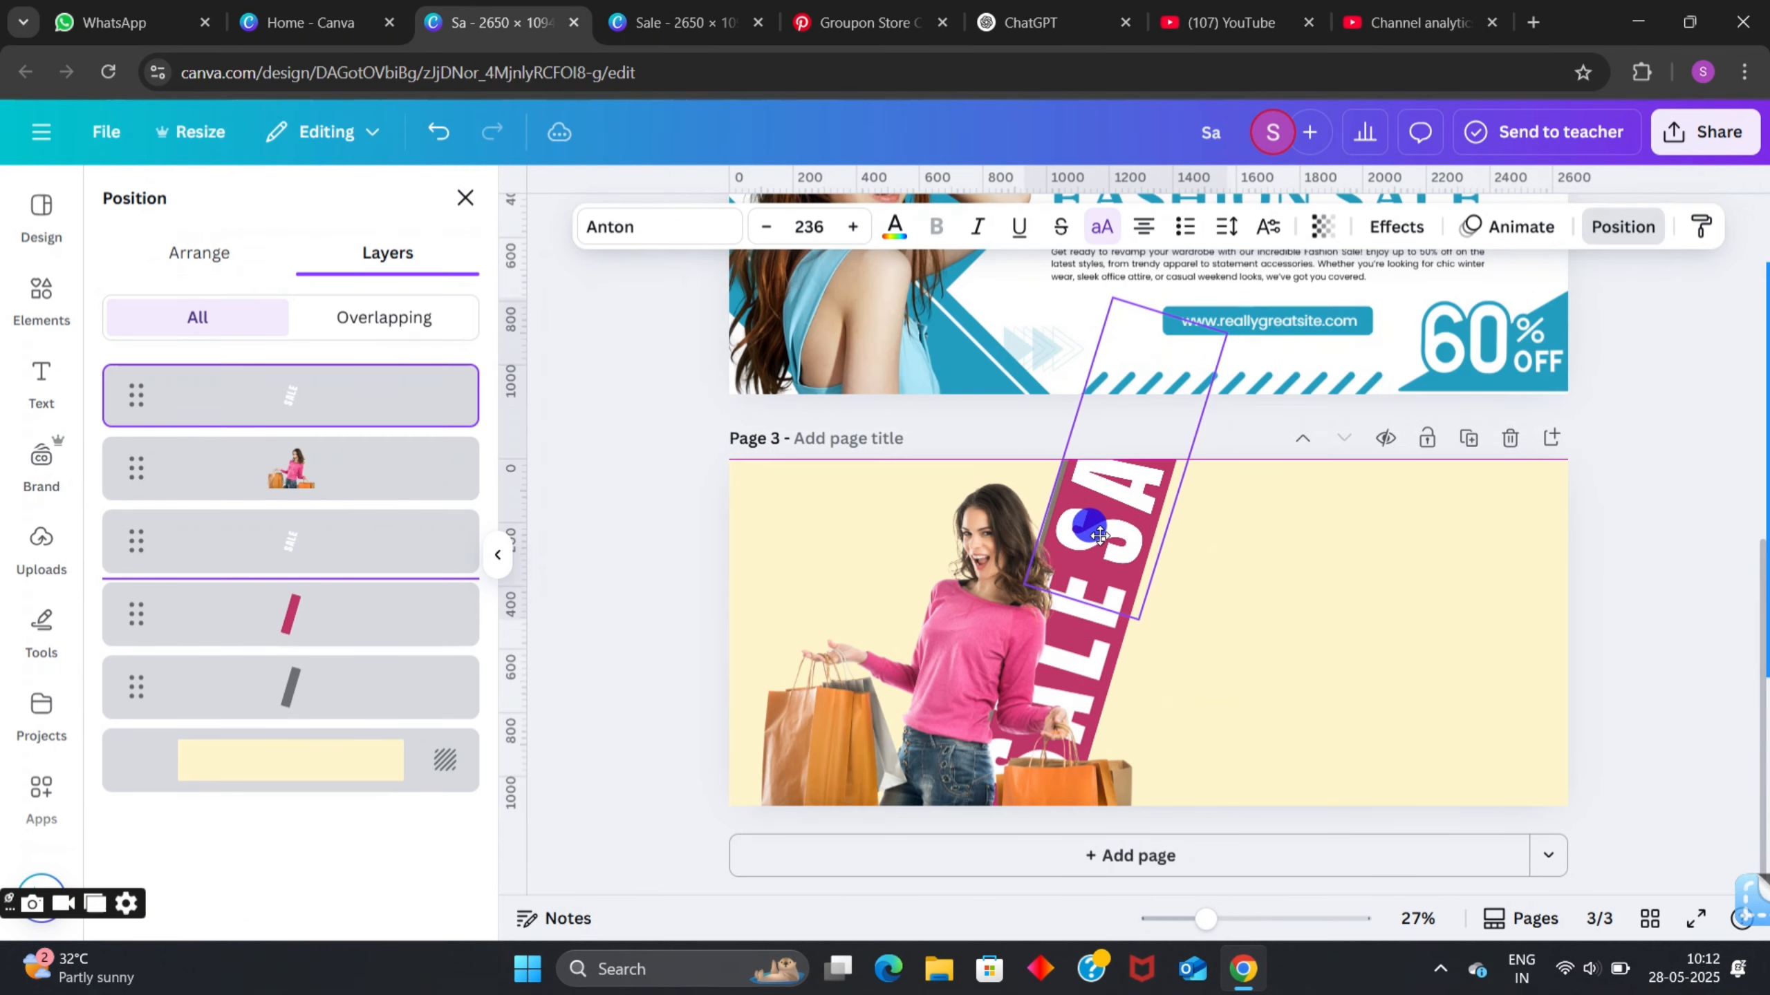
left_click(1307, 706)
scroll(1333, 730, "down", 1)
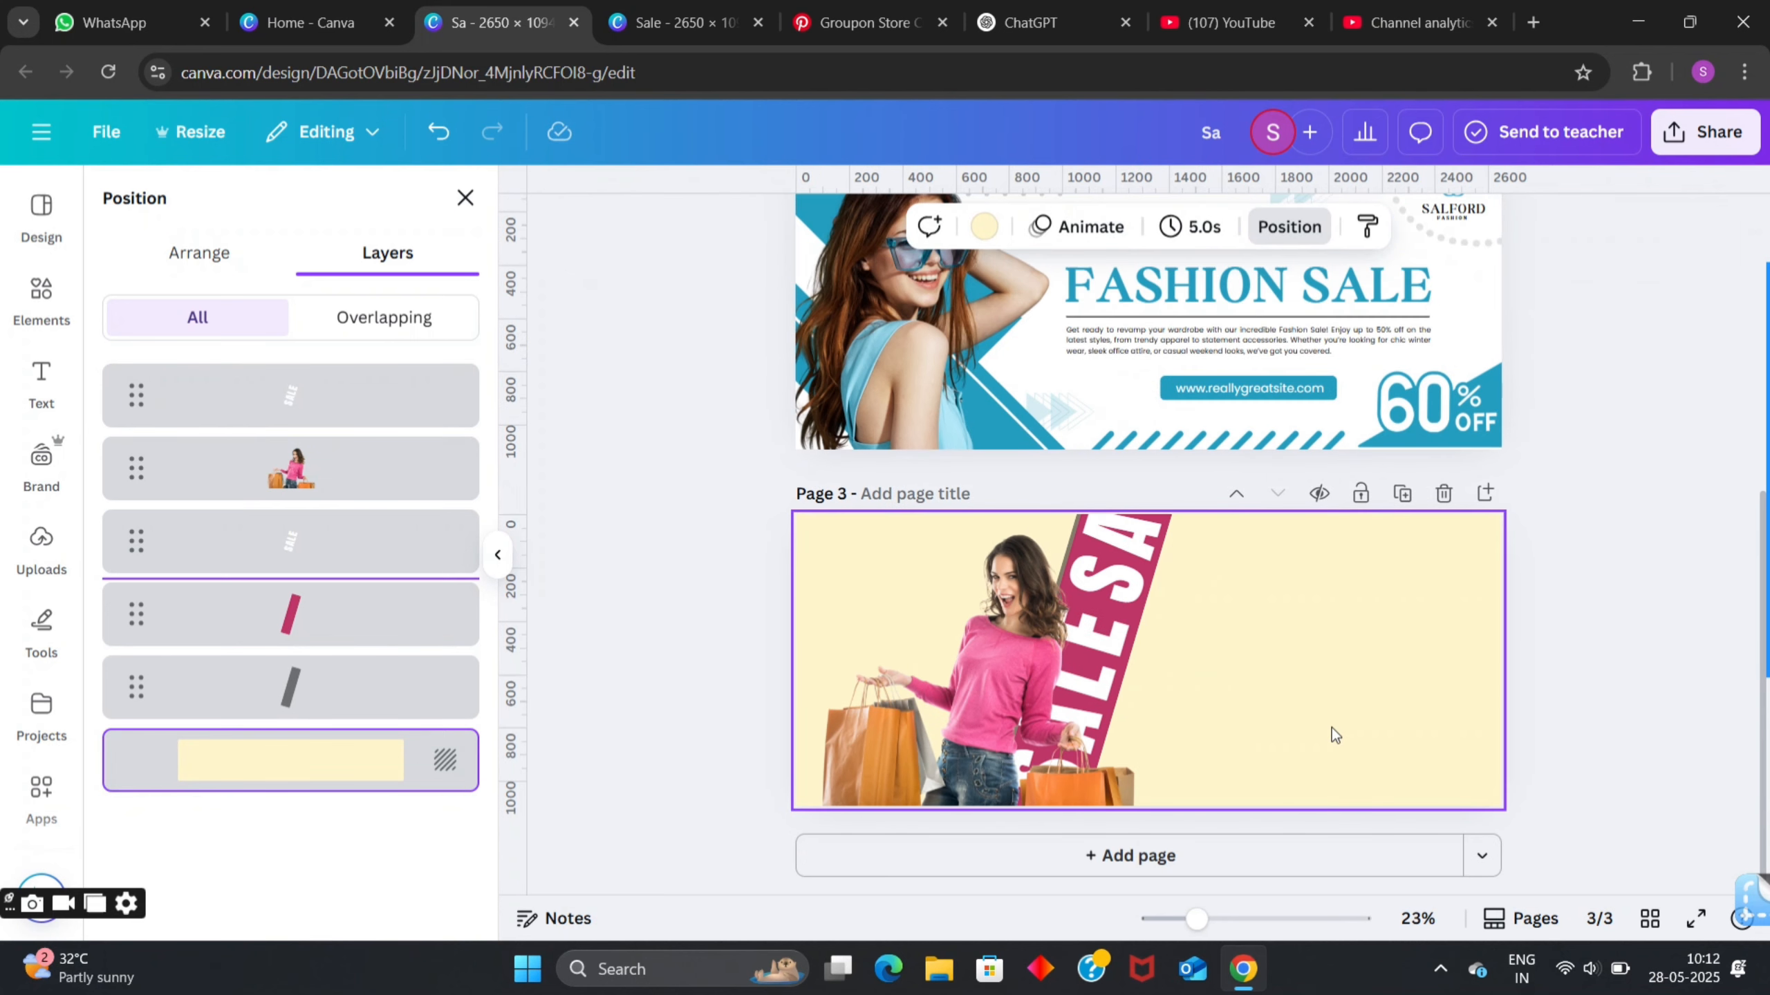
scroll(1332, 745, "up", 4)
scroll(1332, 744, "down", 1)
scroll(1331, 745, "down", 1)
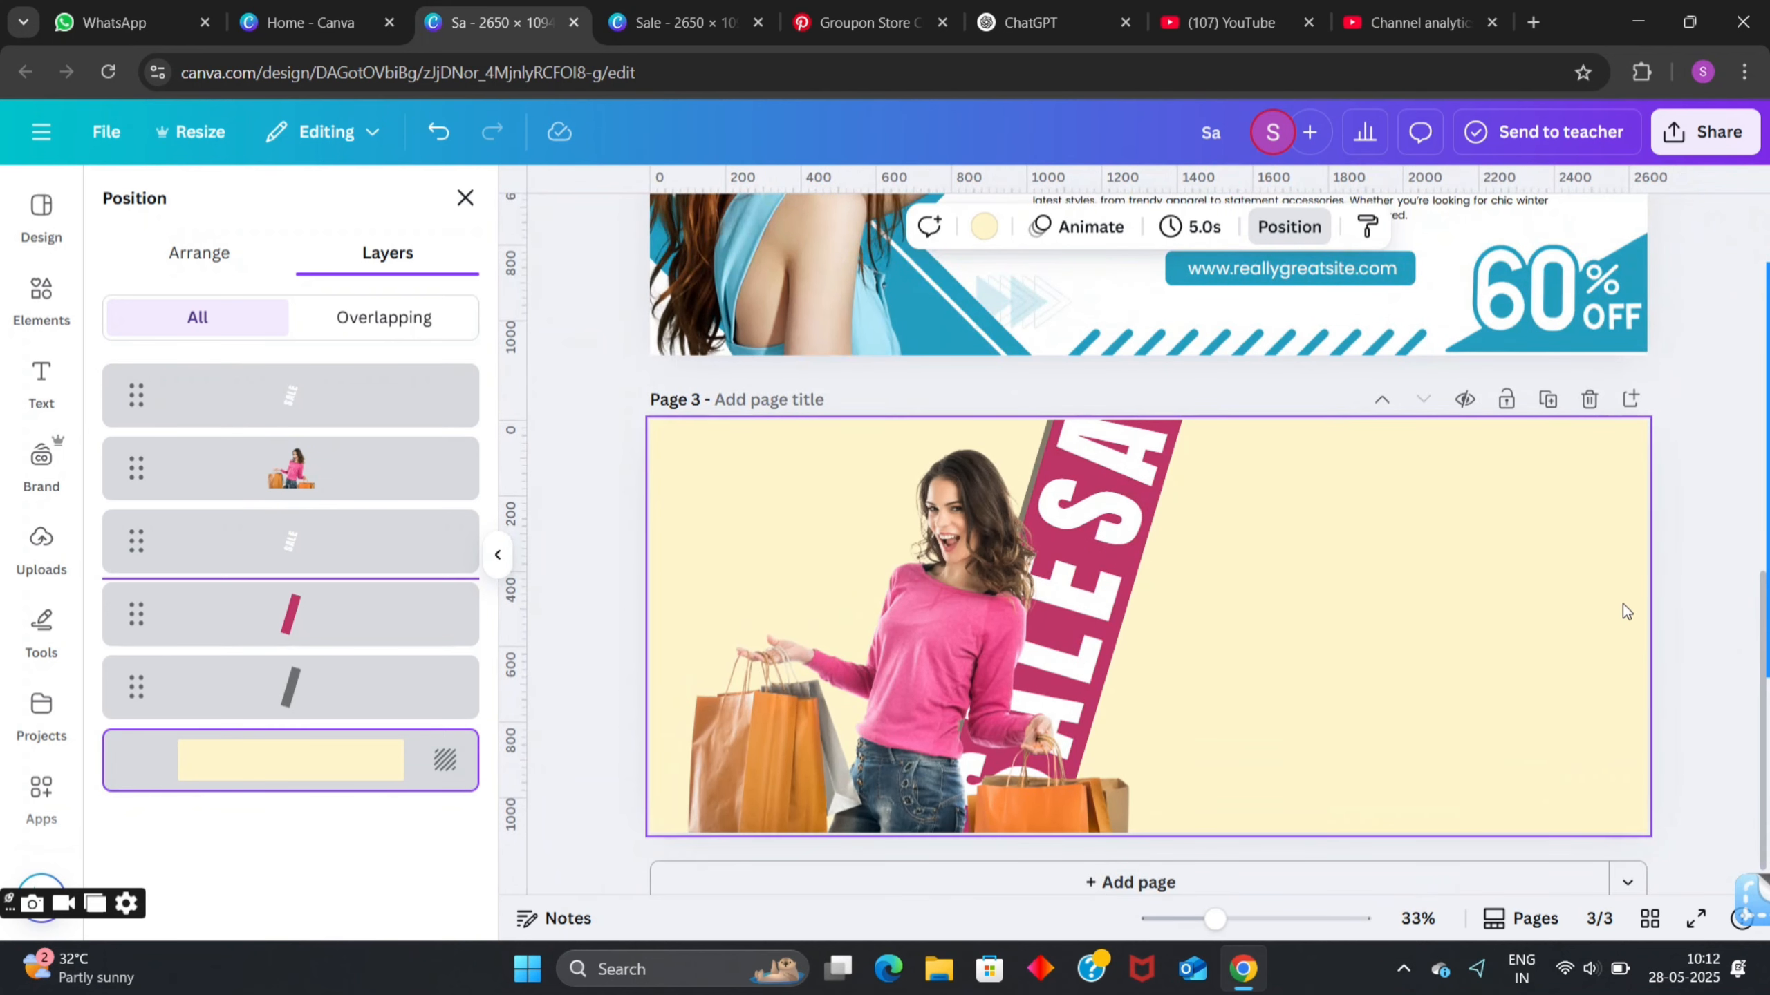
left_click(1130, 496)
key("Left")
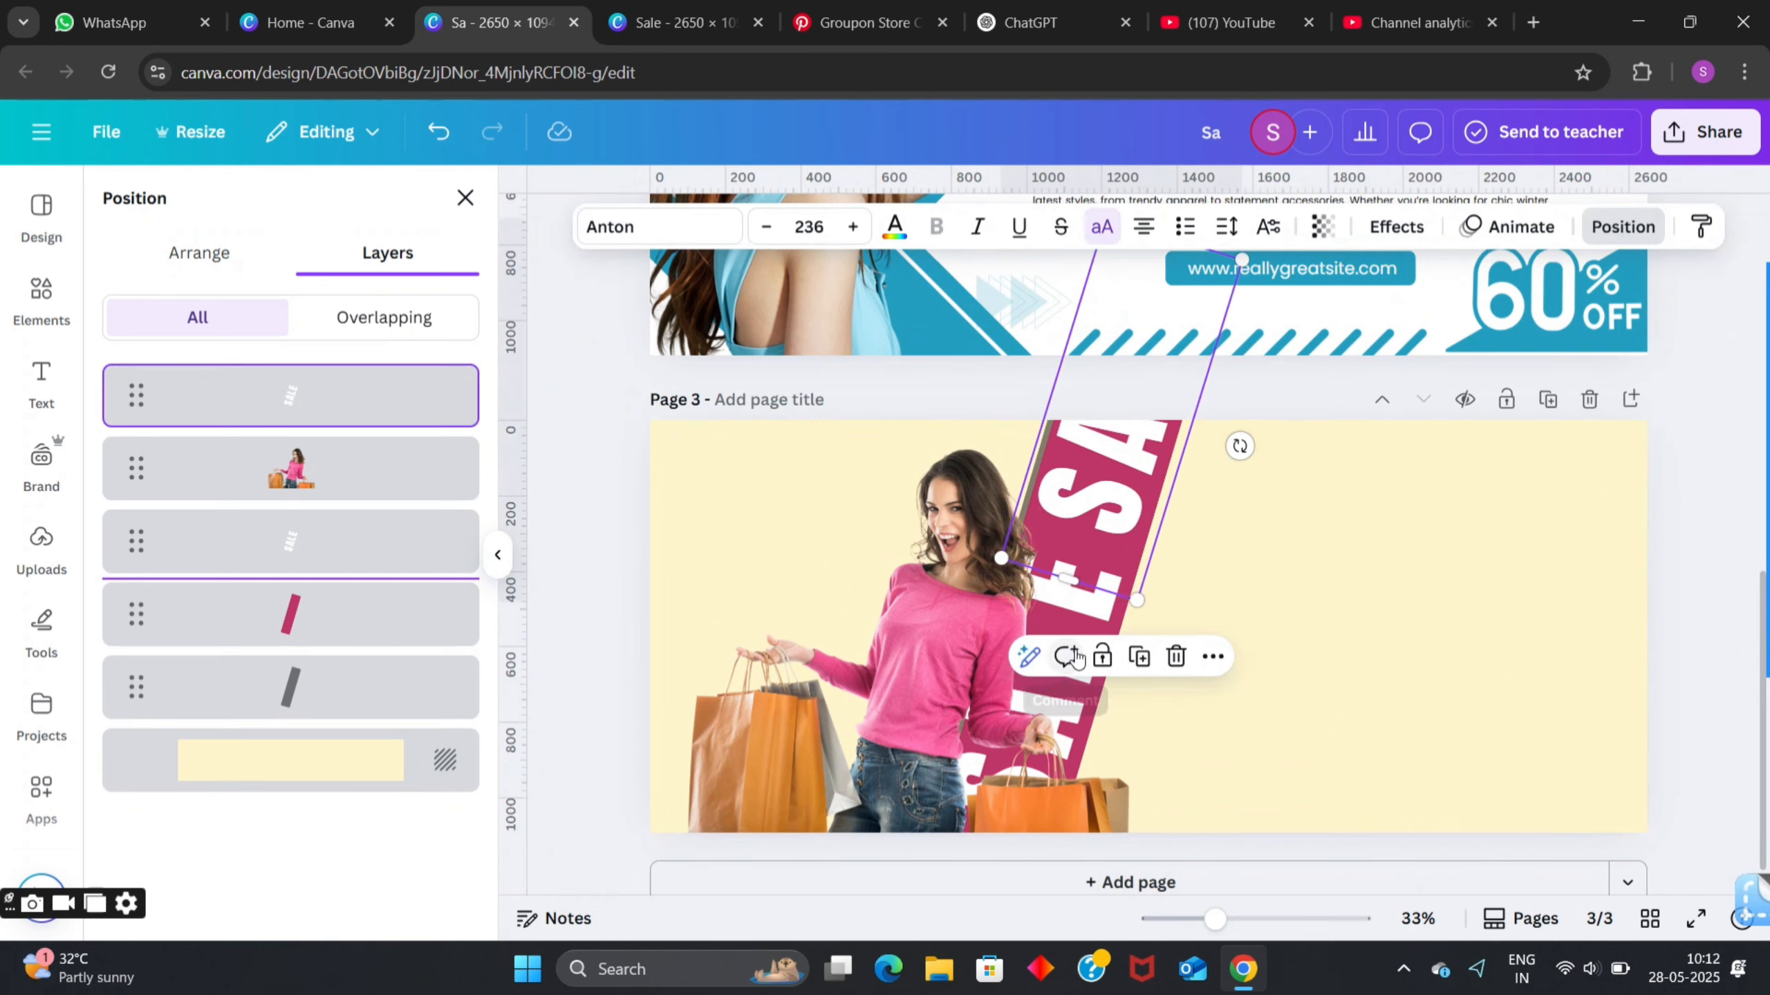
left_click(1224, 592)
left_click(1563, 530)
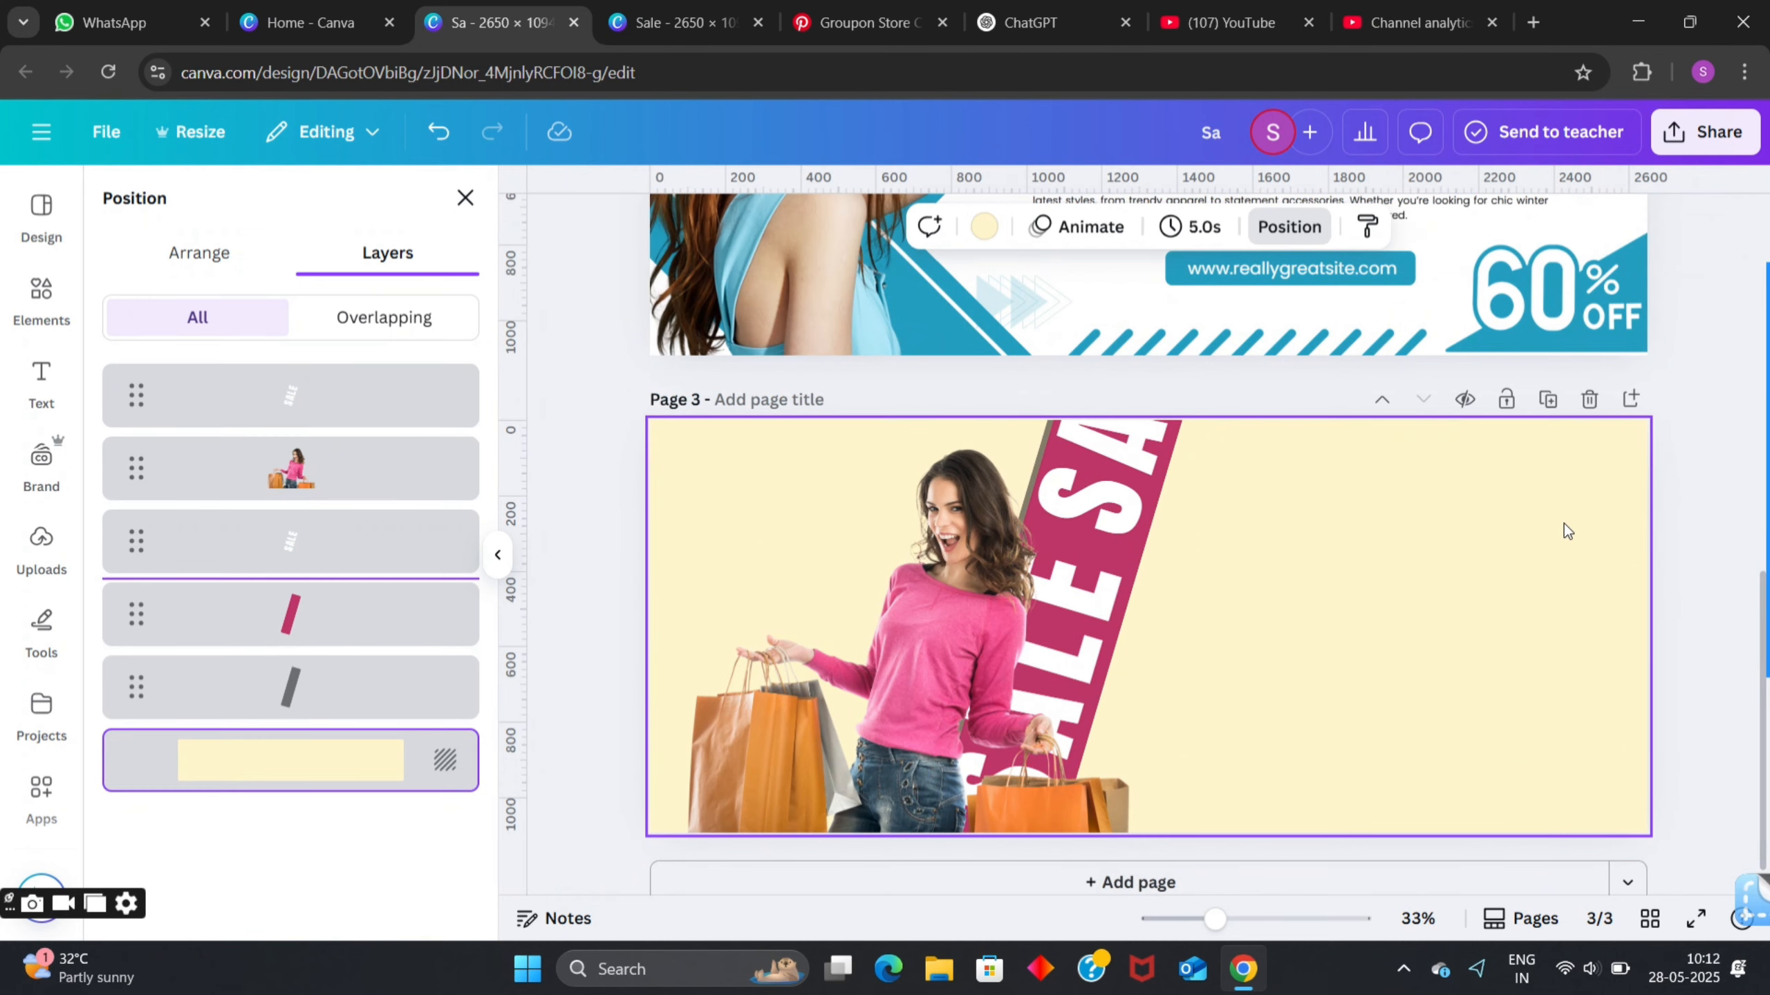
scroll(1564, 523, "down", 1)
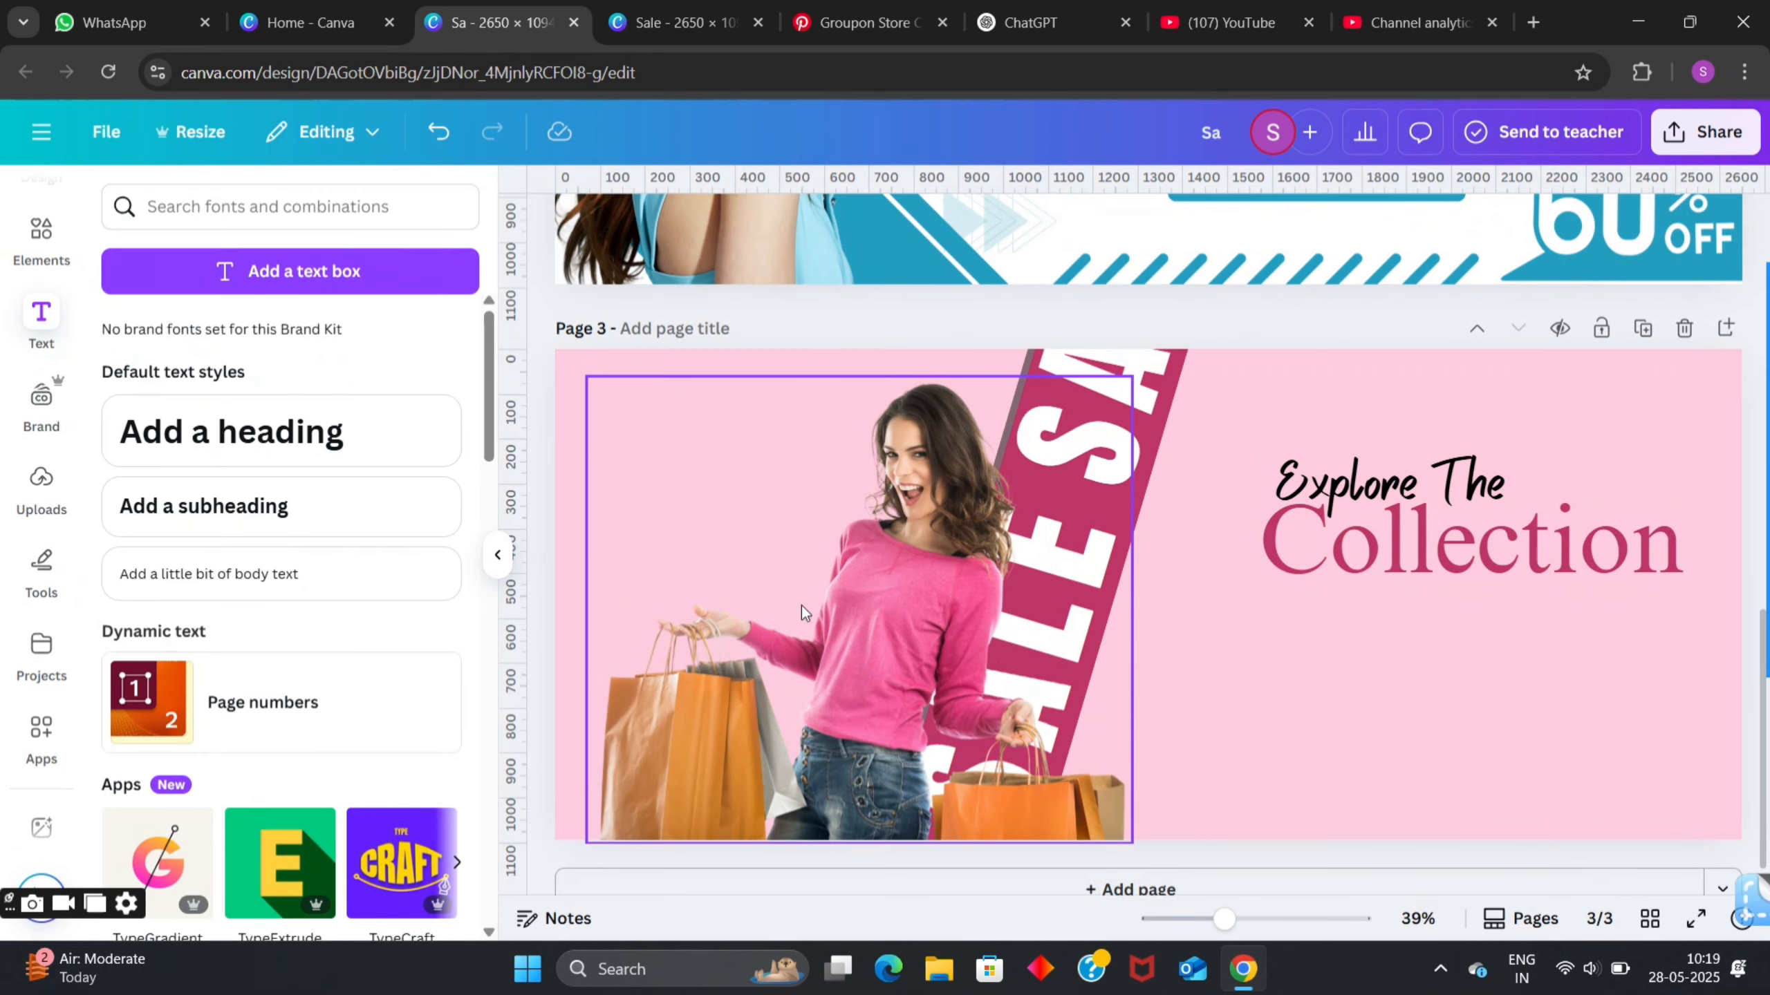
- Apply a Drop shadow effect to the woman's photo
left_click(882, 530)
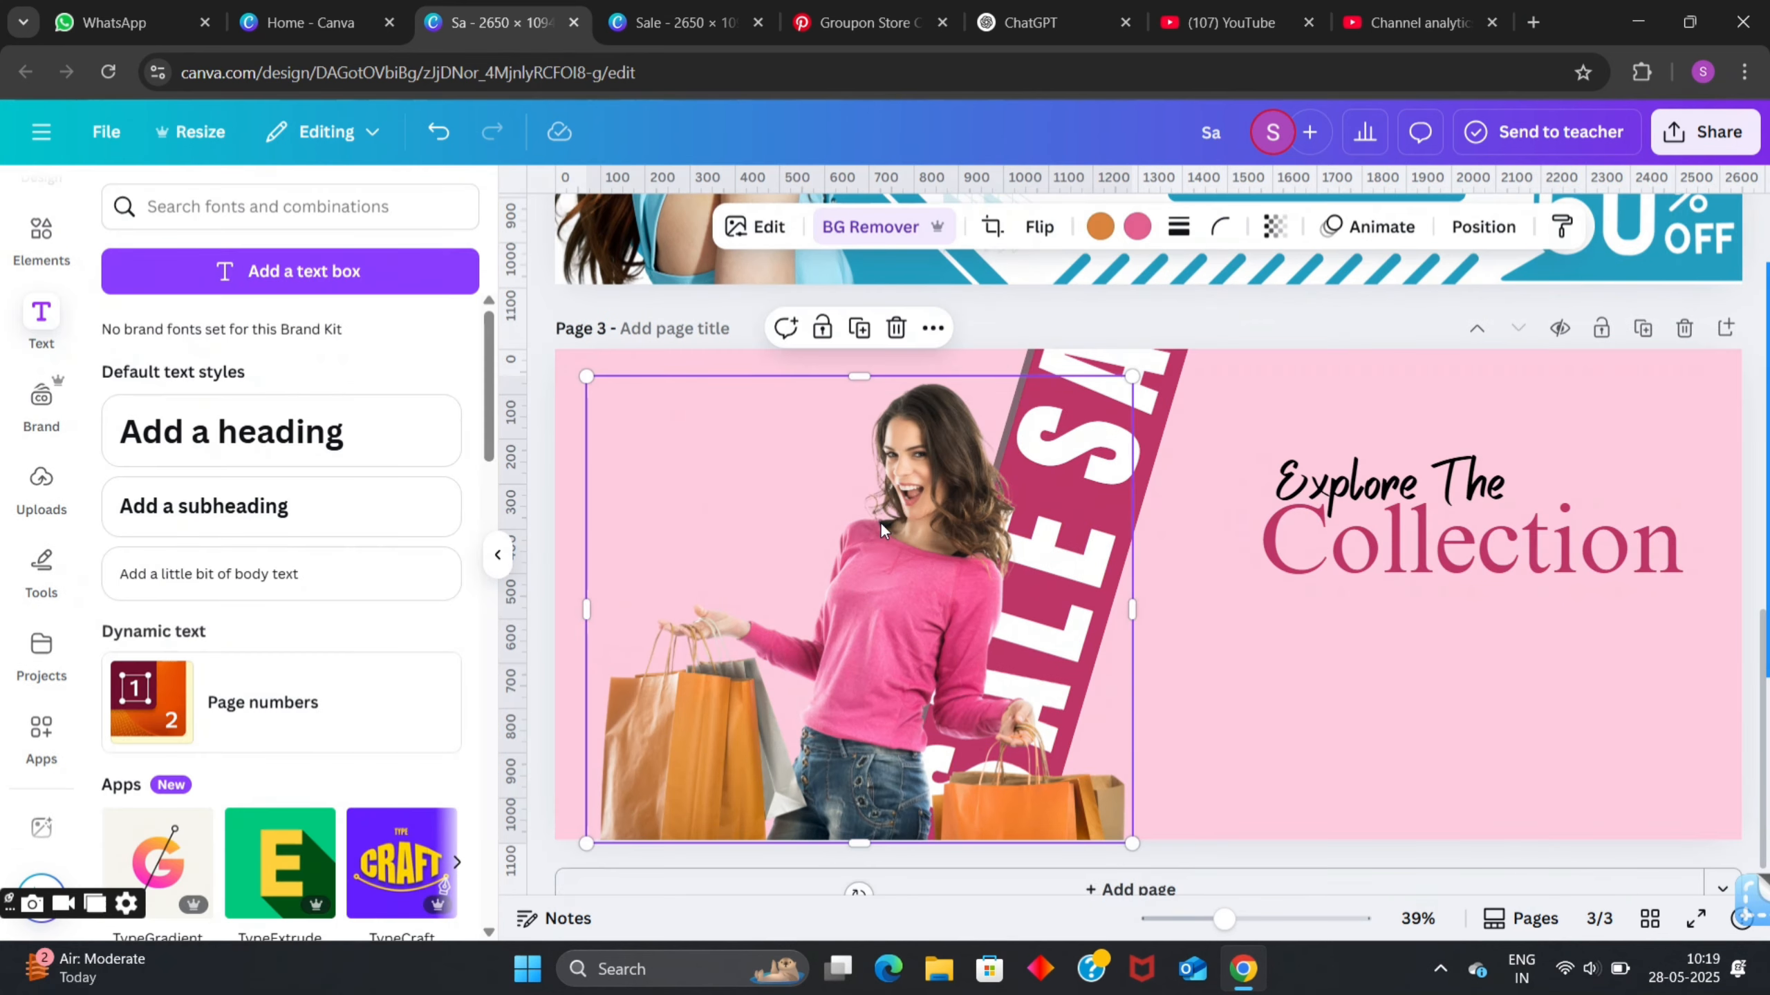
left_click(754, 227)
scroll(189, 611, "down", 3)
scroll(190, 611, "up", 1)
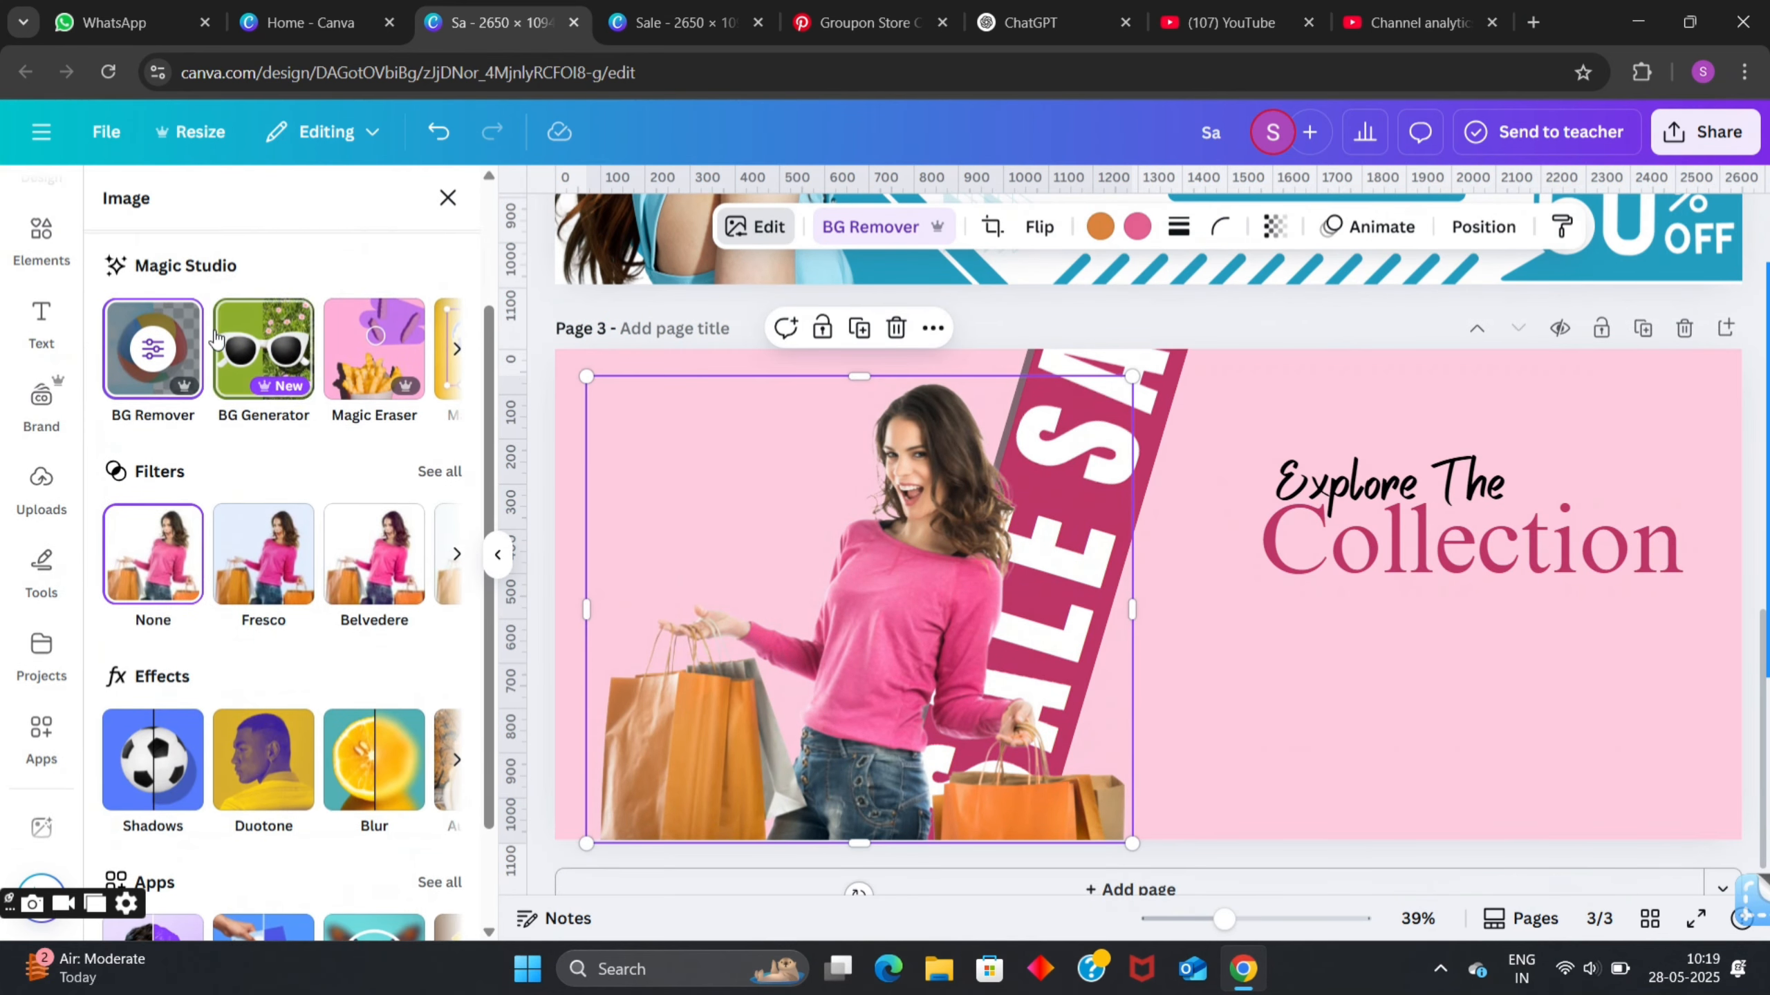
left_click(180, 736)
left_click(281, 453)
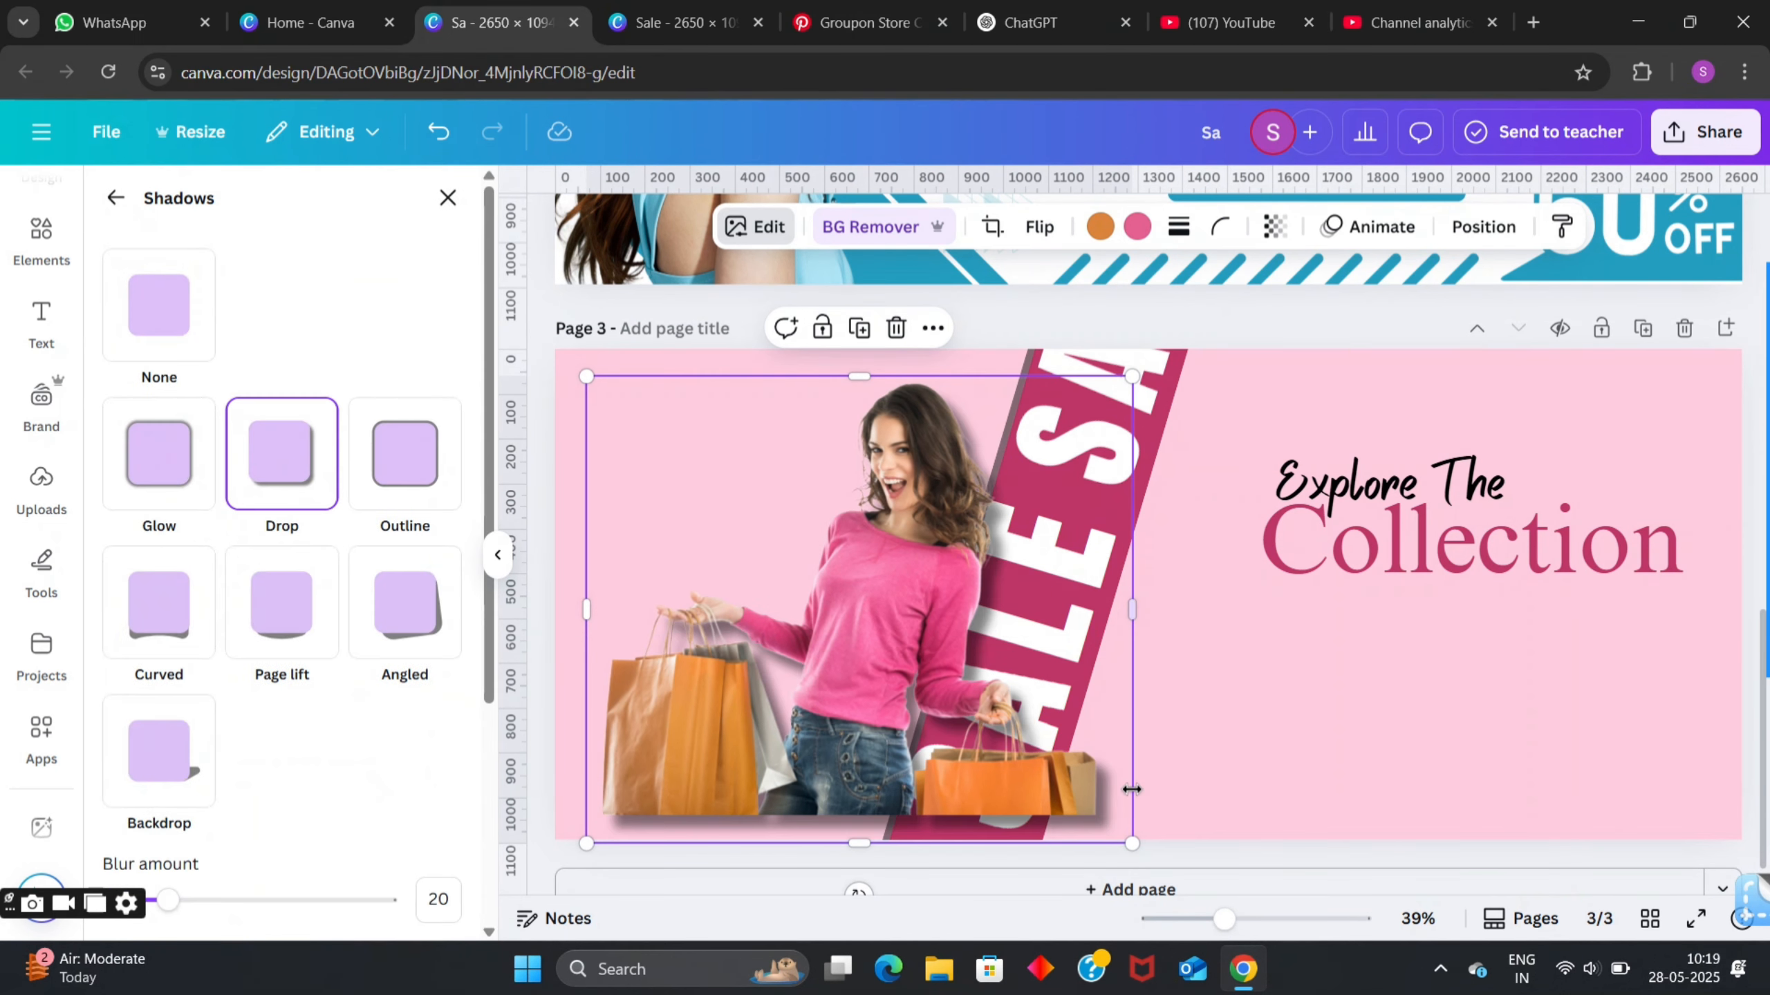
- Set the woman's drop shadow to angle 47, distance 25 and intensity 34
scroll(306, 753, "down", 5)
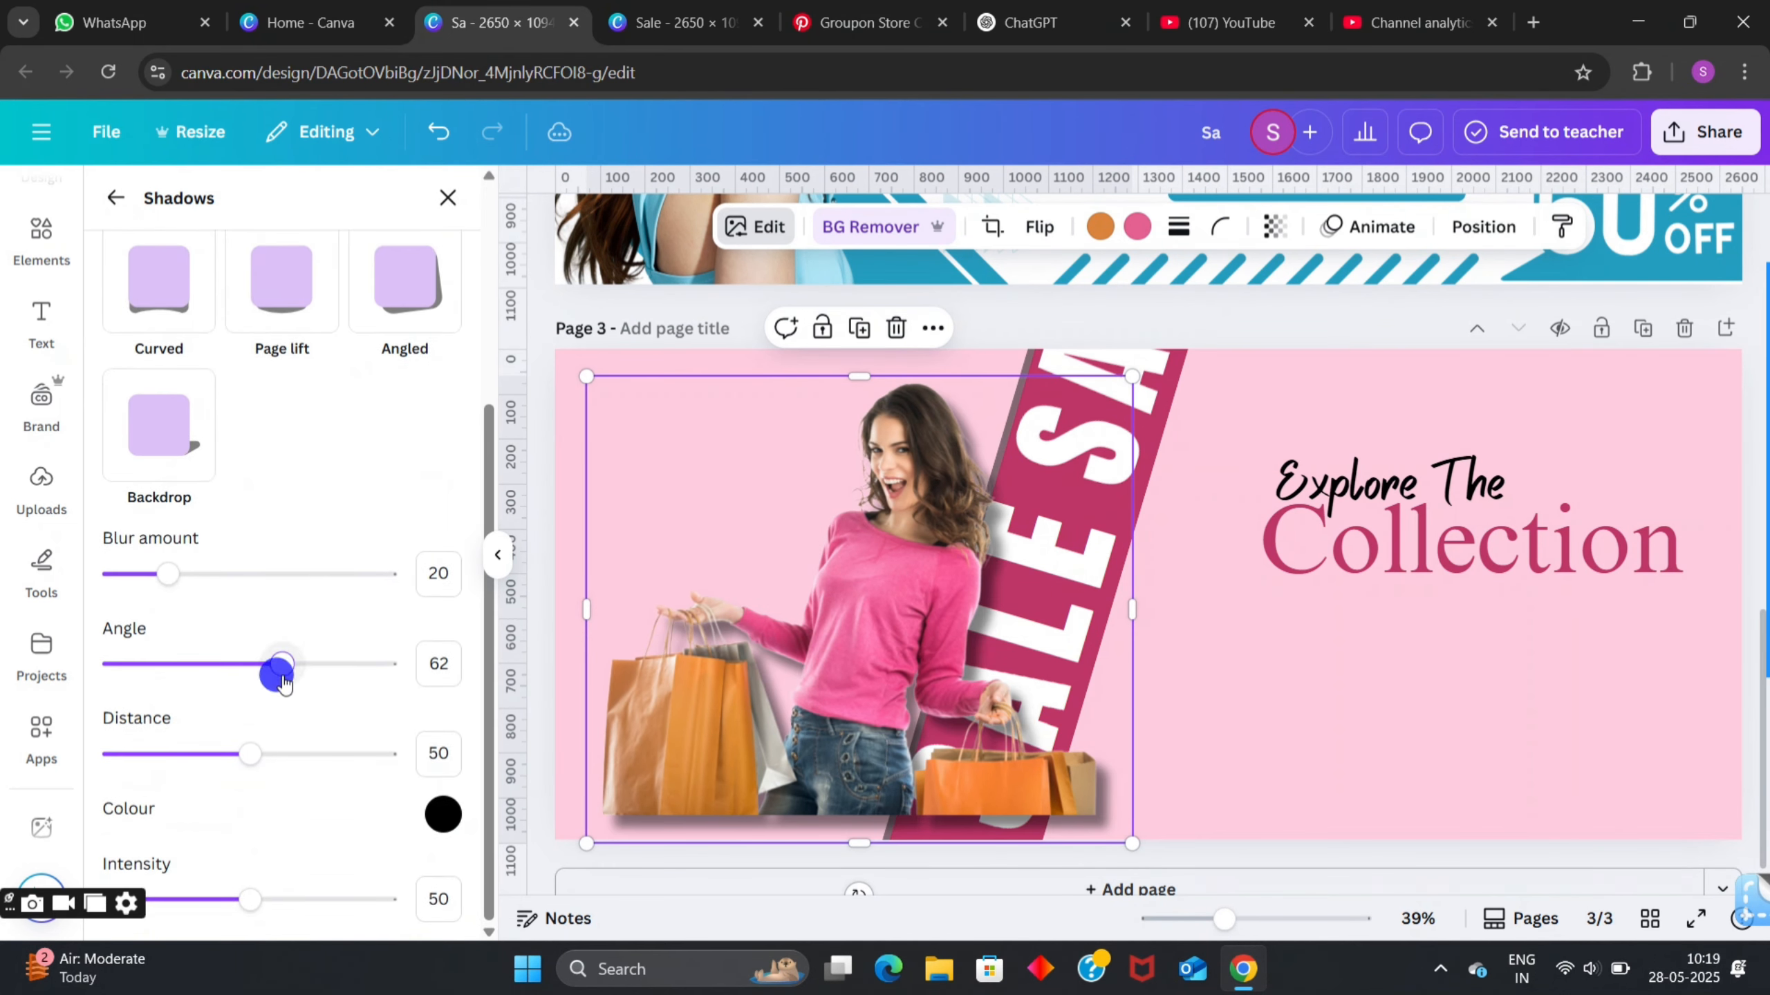
left_click_drag(285, 683, 242, 692)
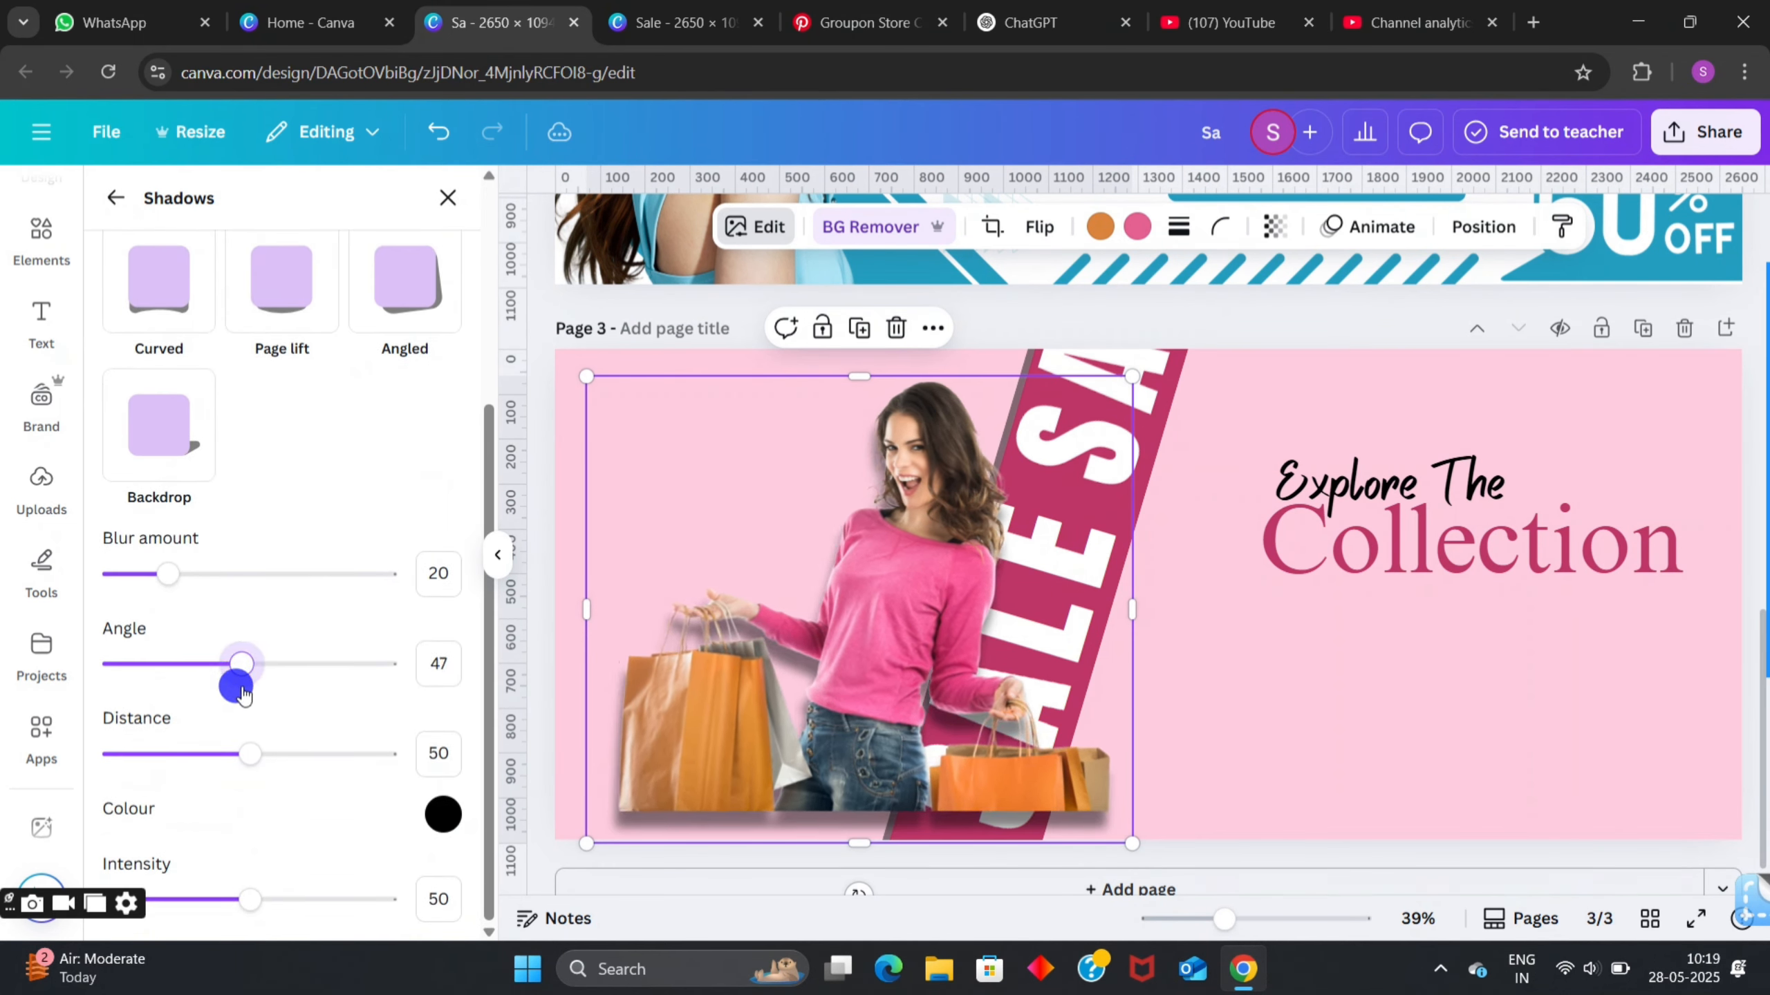
left_click_drag(251, 765, 182, 758)
left_click_drag(253, 902, 211, 908)
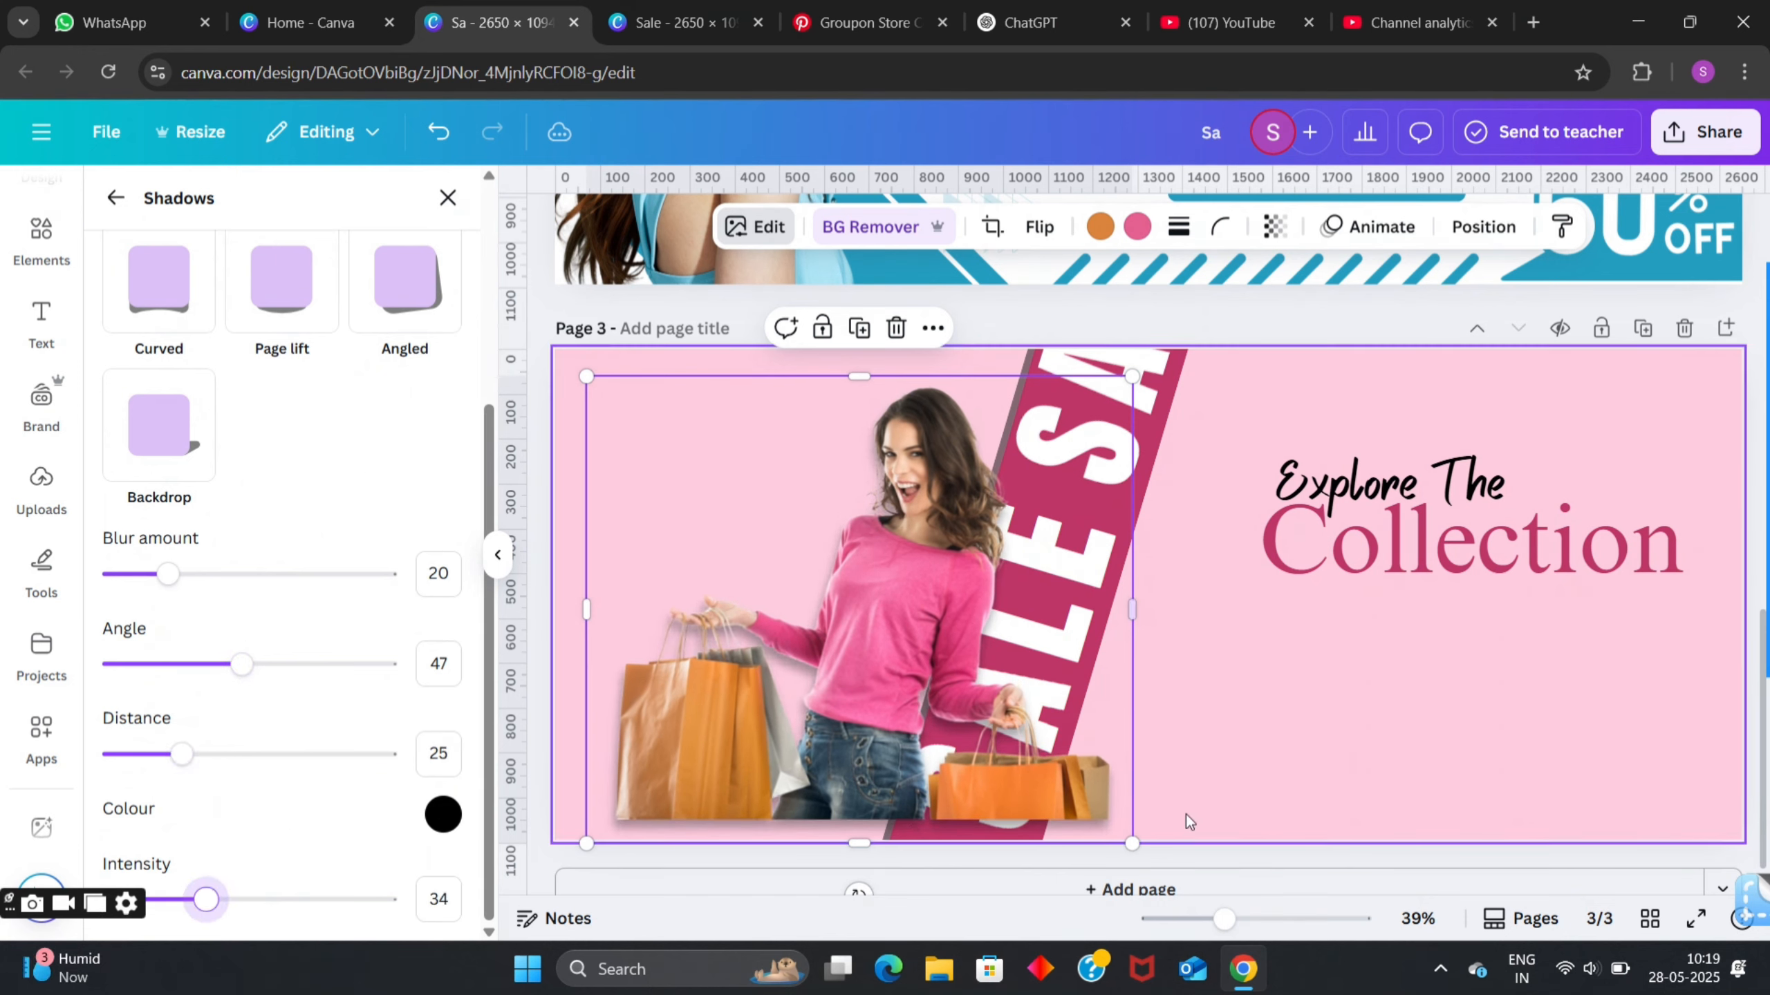
- Enlarge the woman's photo slightly past the page's lower edge and shift it left until its frame meets the page's left edge
left_click_drag(1136, 857, 1157, 872)
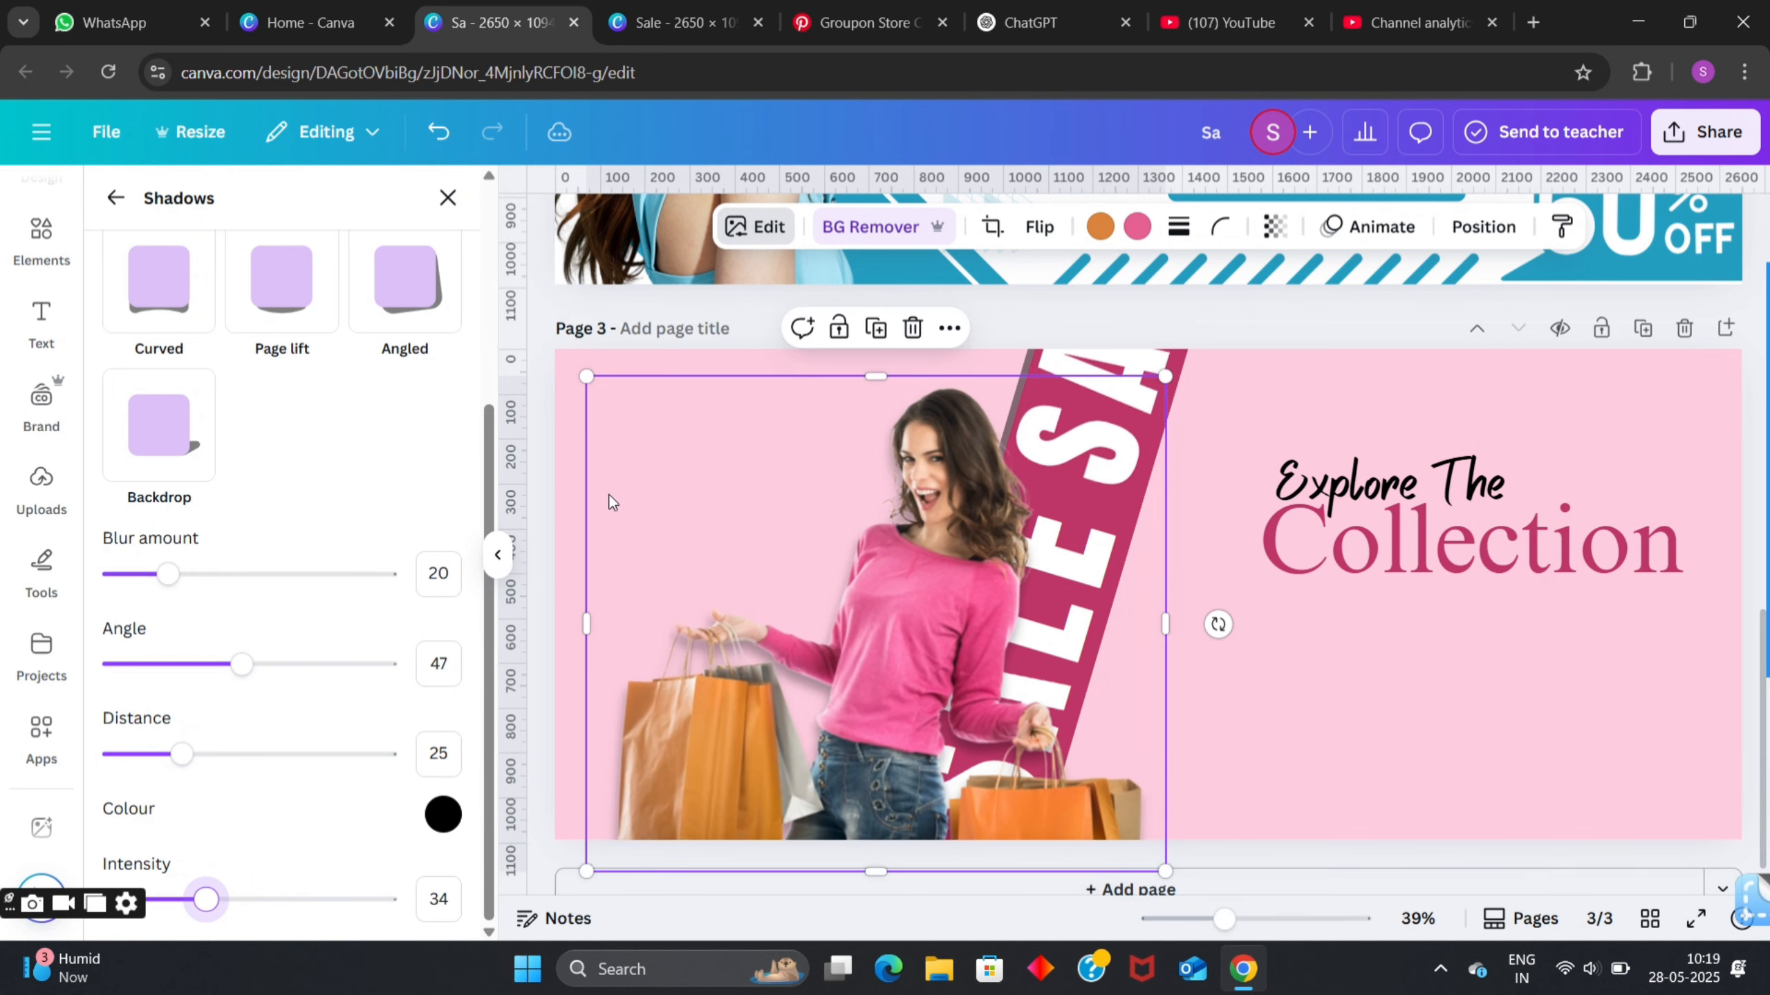
left_click(574, 329)
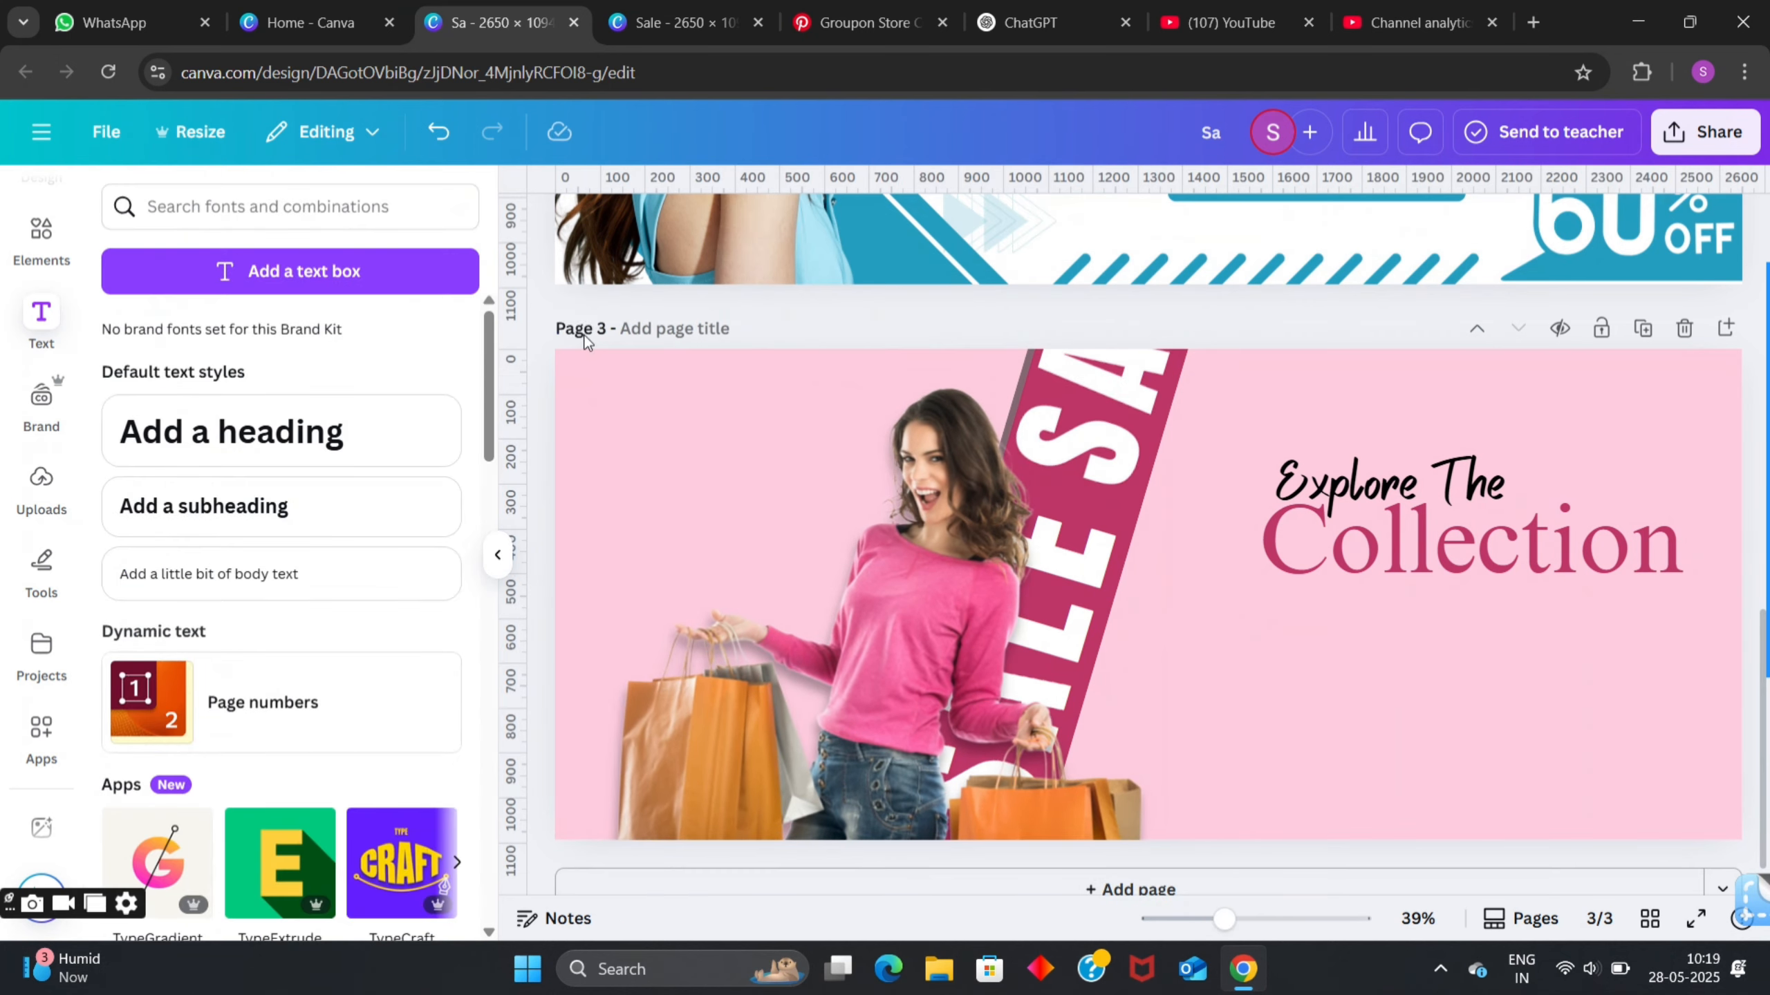
left_click_drag(802, 608, 803, 610)
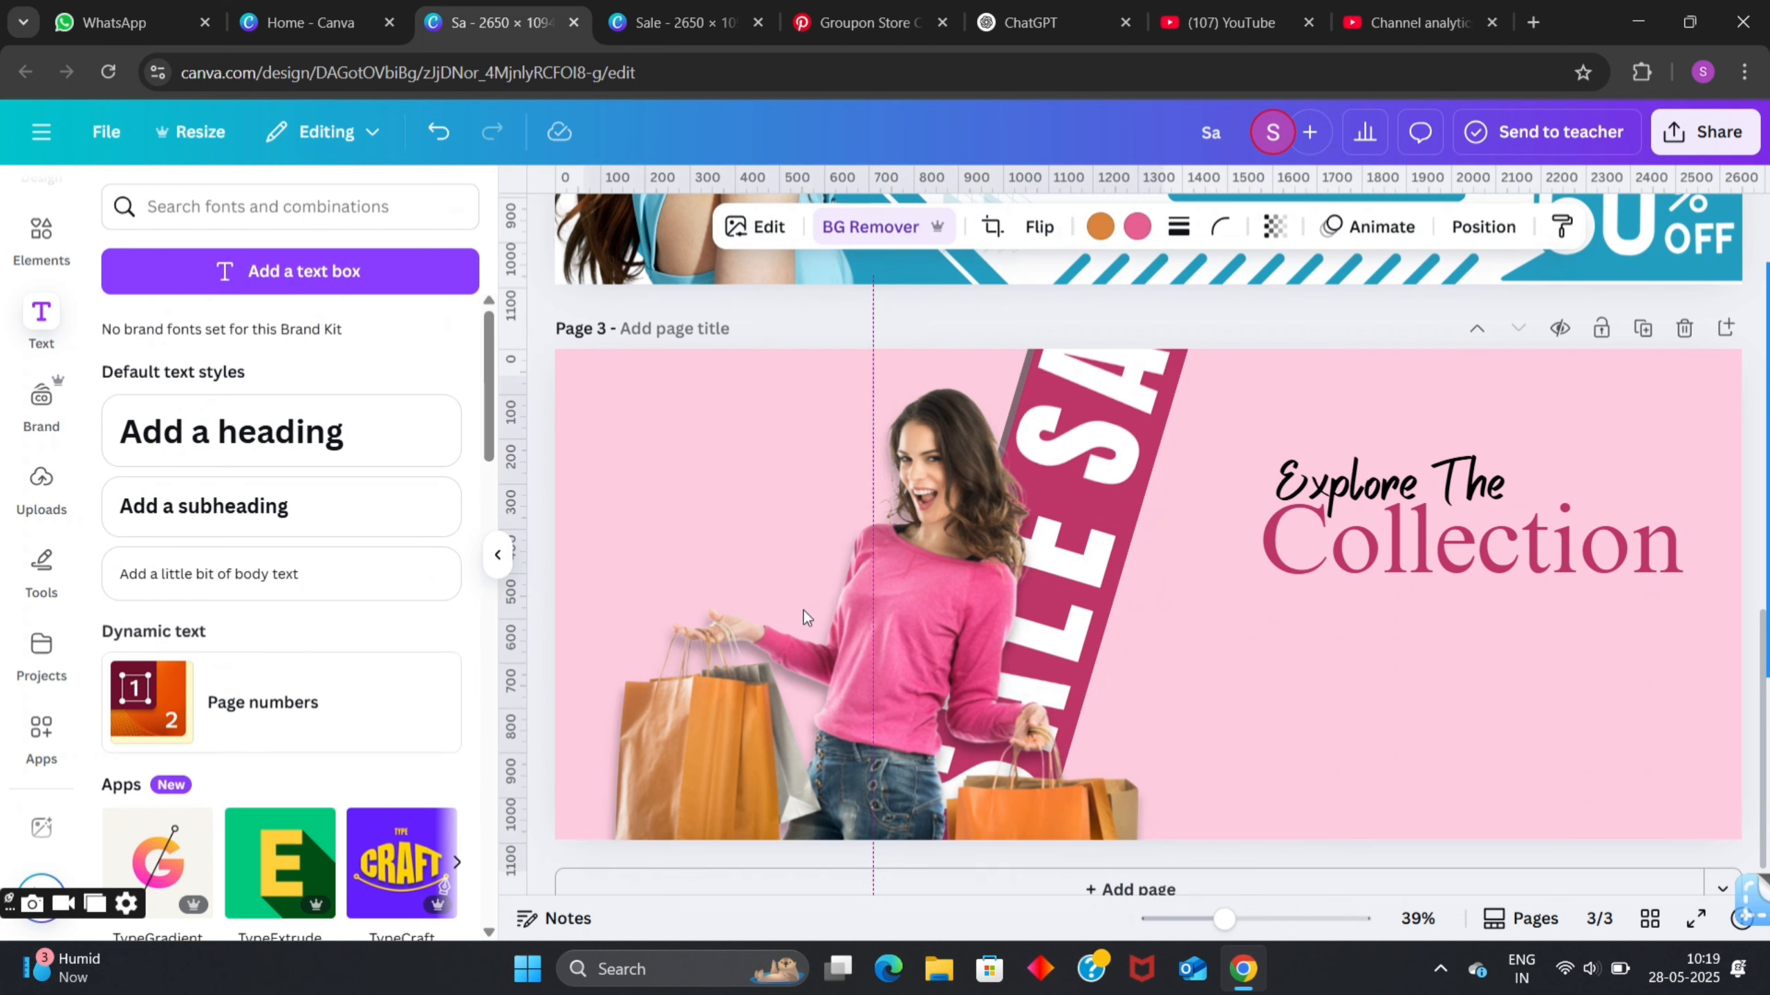
key("Left")
key("Left")
key("Left")
key("Left")
key("Left")
key("Left")
key("Left")
key("Left")
key("Left")
key("Left")
key("Left")
key("Left")
key("Left")
key("Left")
key("Left")
key("Left")
key("Left")
key("Left")
key("Left")
key("Left")
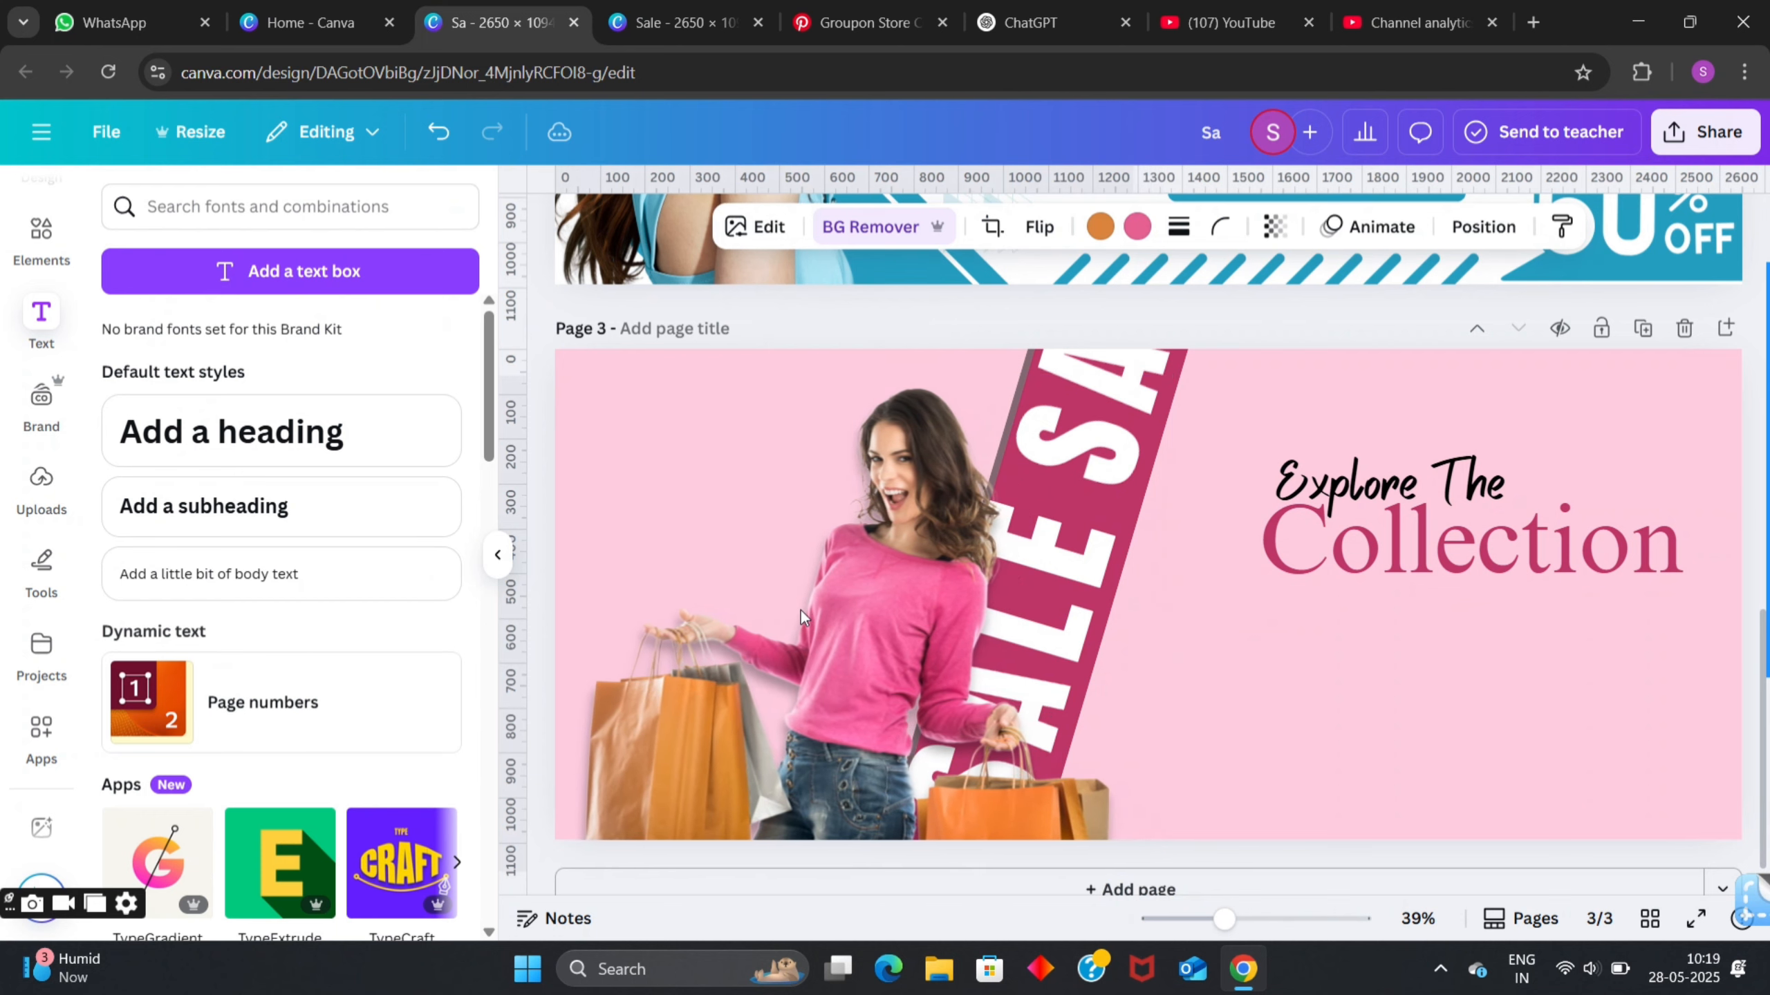
key("Left")
key("Left")
key("Left")
key("Left")
key("Left")
key("Left")
key("Left")
key("Left")
key("Left")
key("Left")
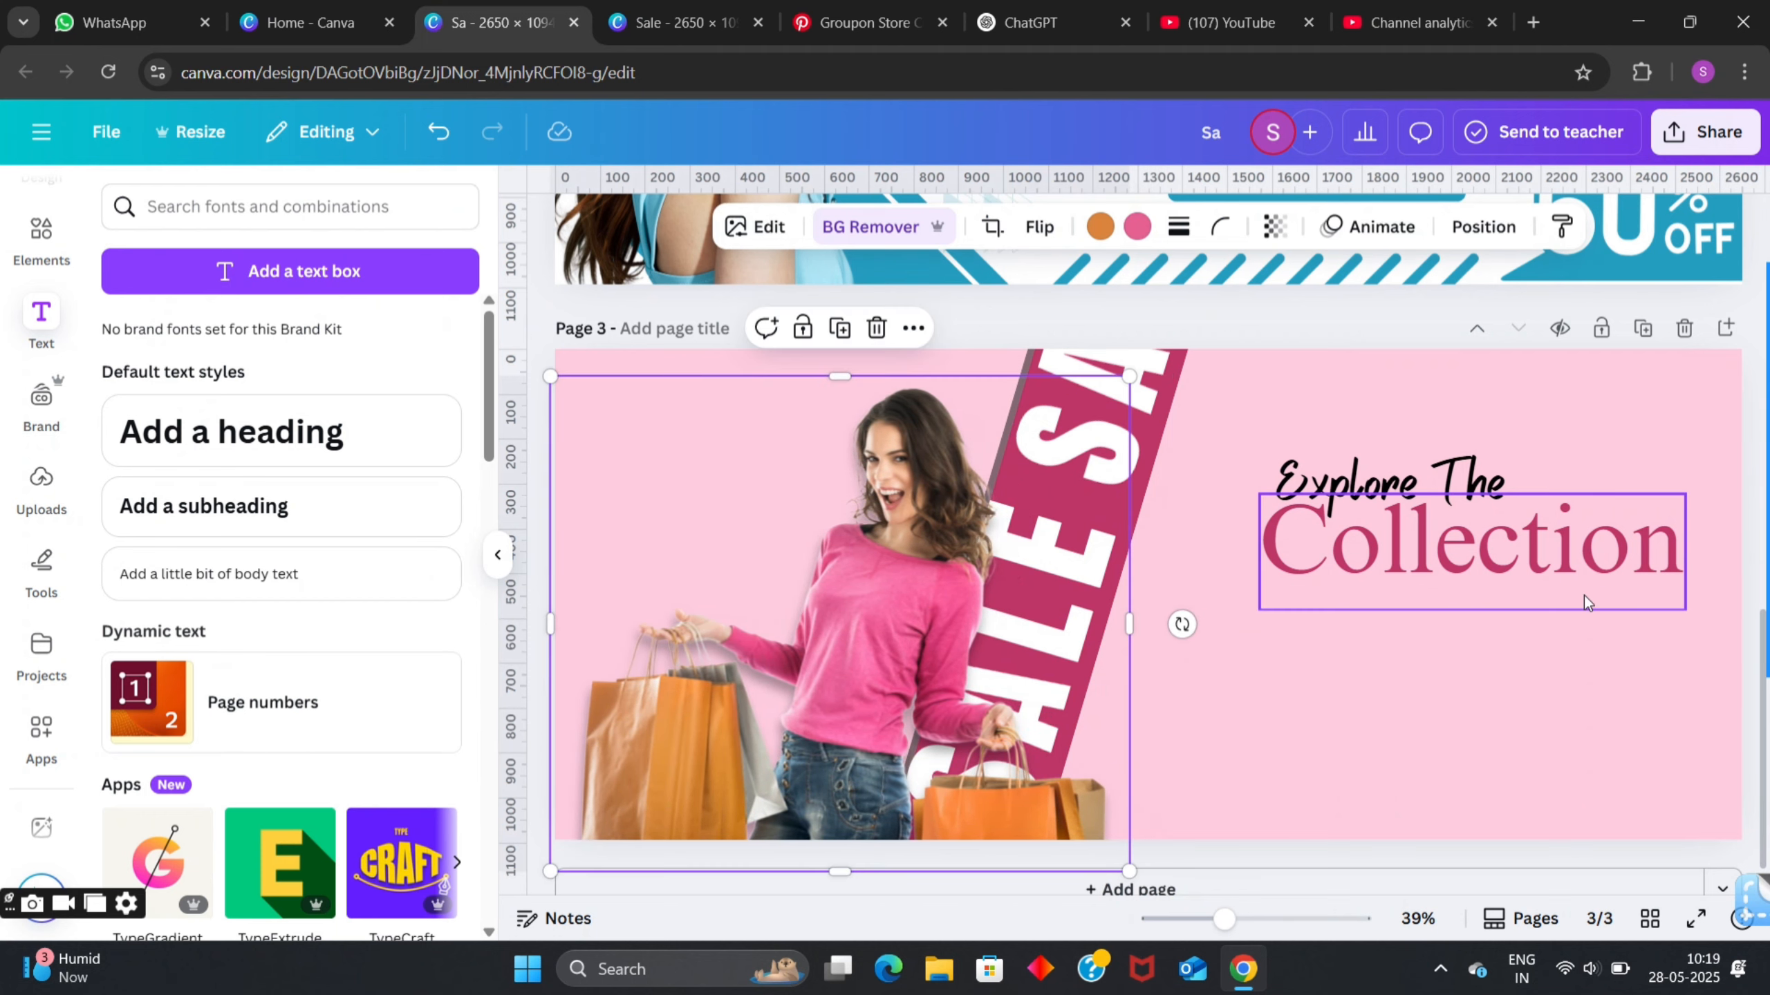
- Set the transparency of the grey shadow band behind the crimson band to 35
scroll(1584, 597, "down", 1)
scroll(1030, 357, "up", 5)
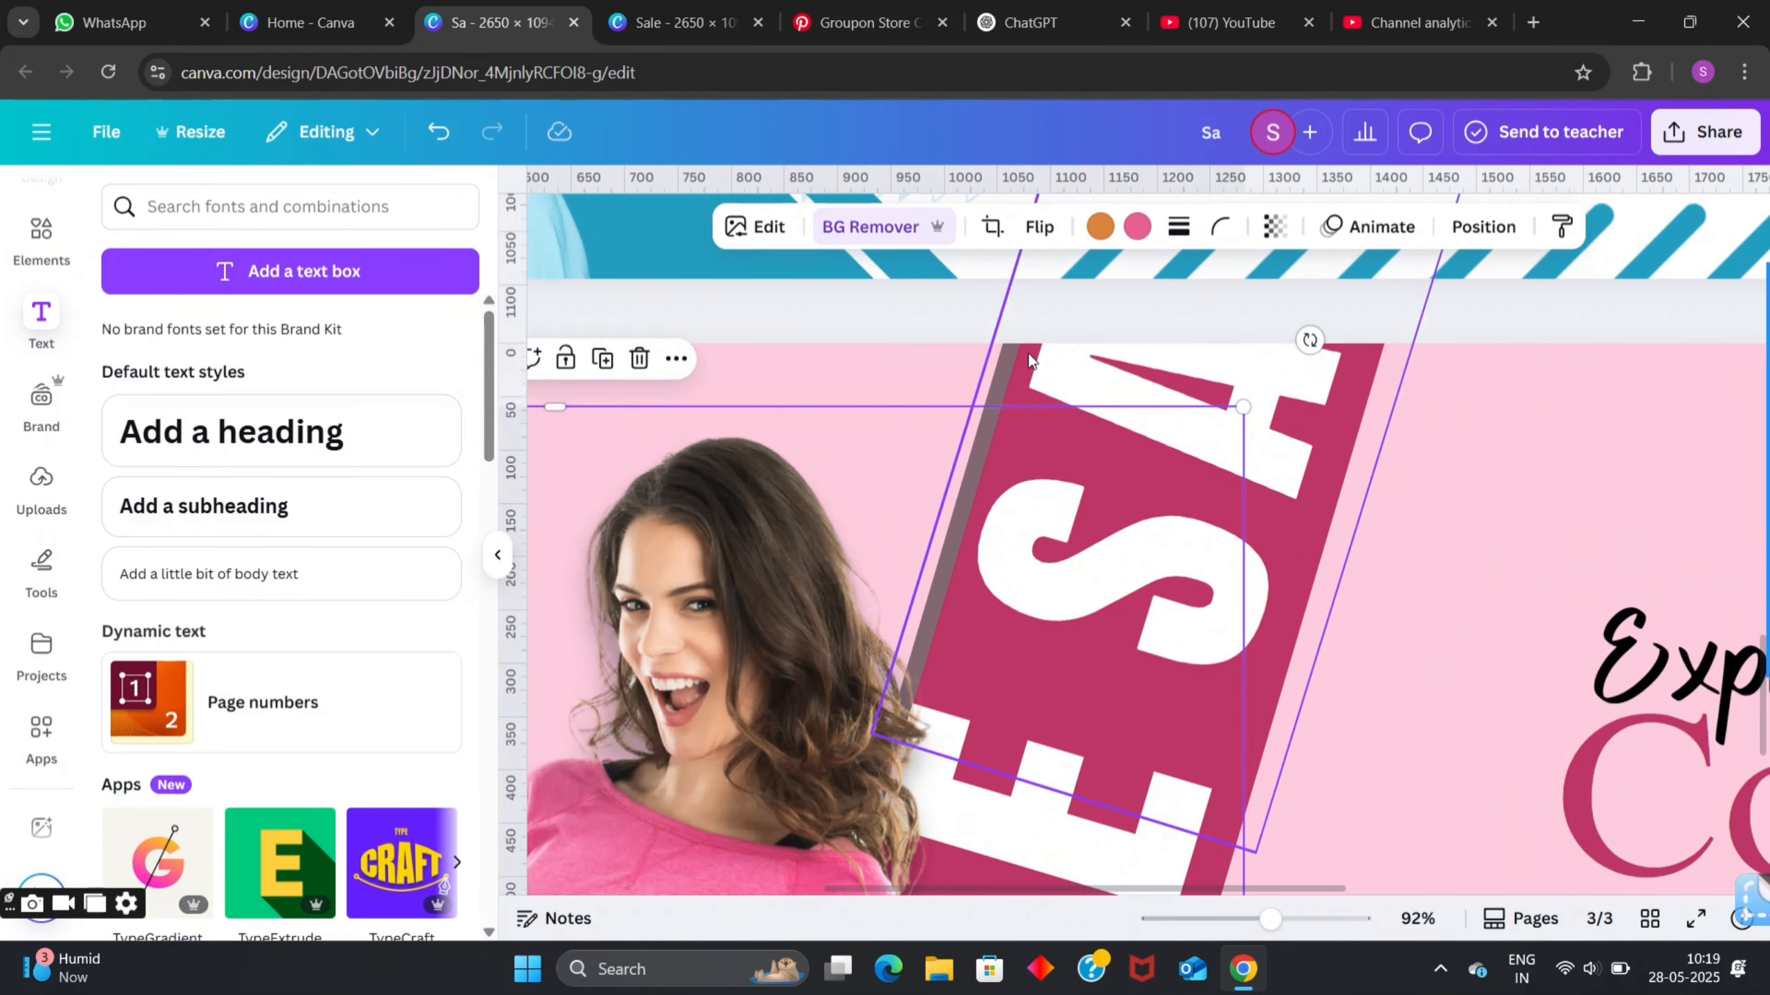
scroll(971, 321, "up", 2)
left_click(1013, 351)
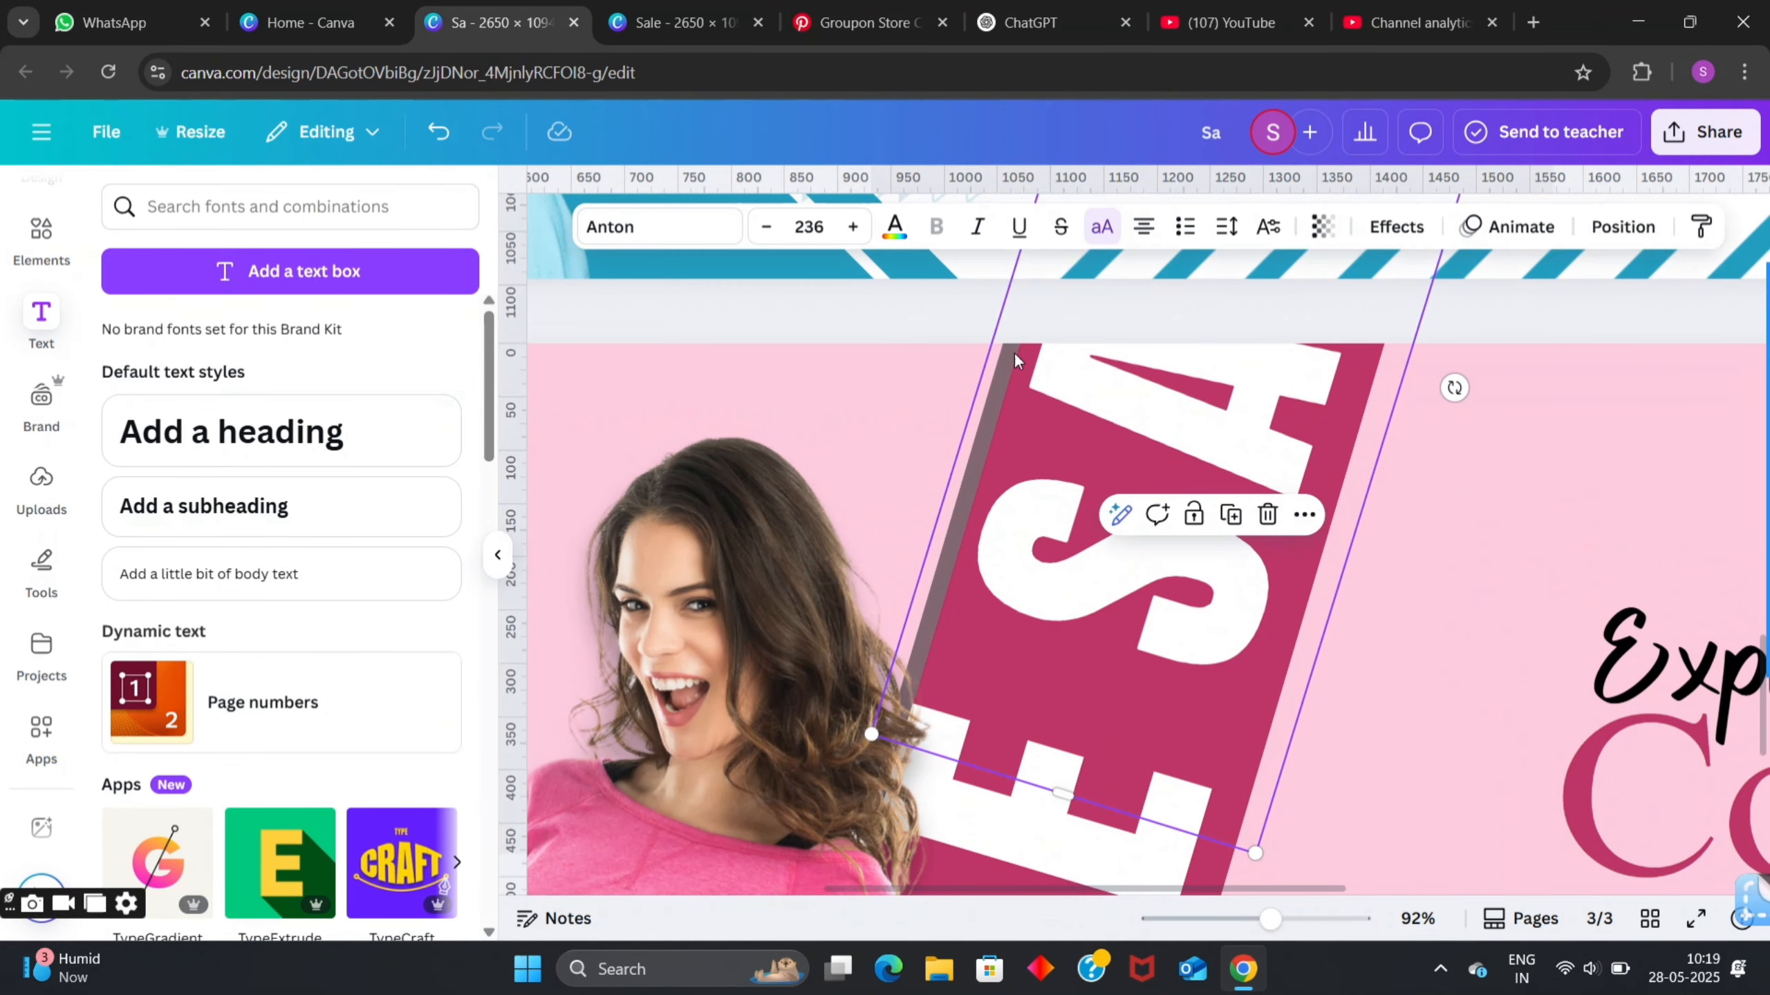
scroll(1146, 377, "up", 3)
scroll(1146, 377, "down", 2)
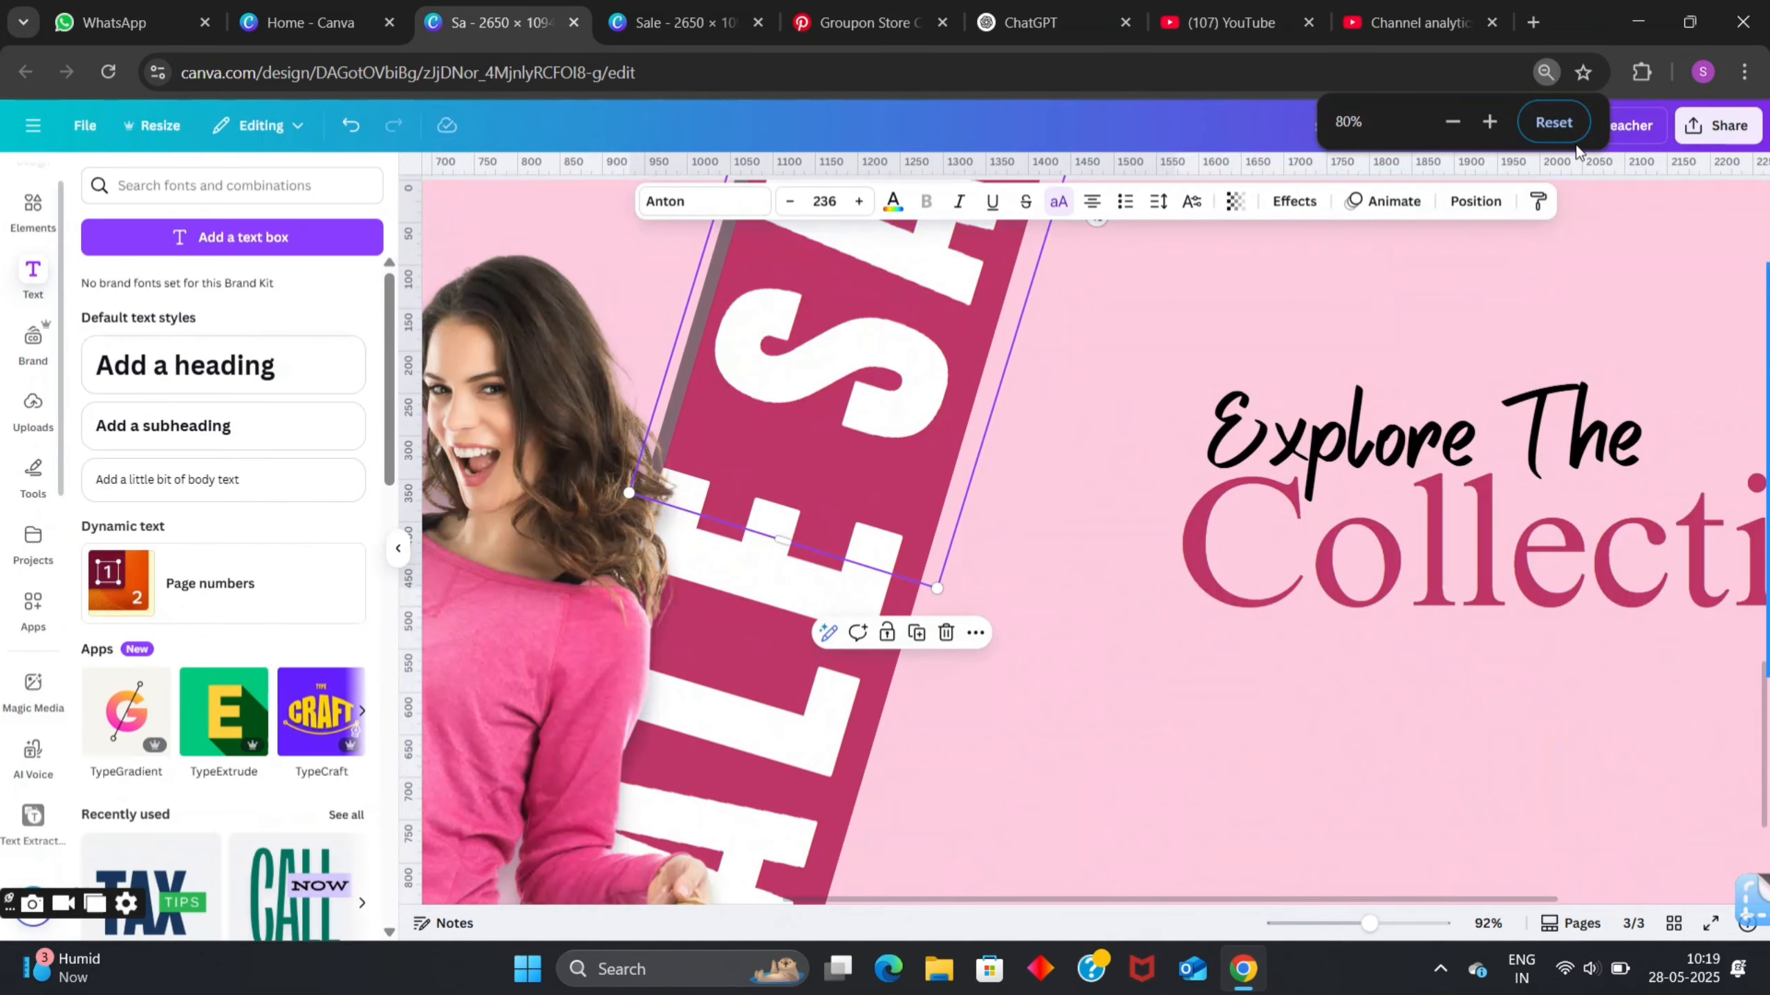
left_click(1561, 129)
left_click(1623, 227)
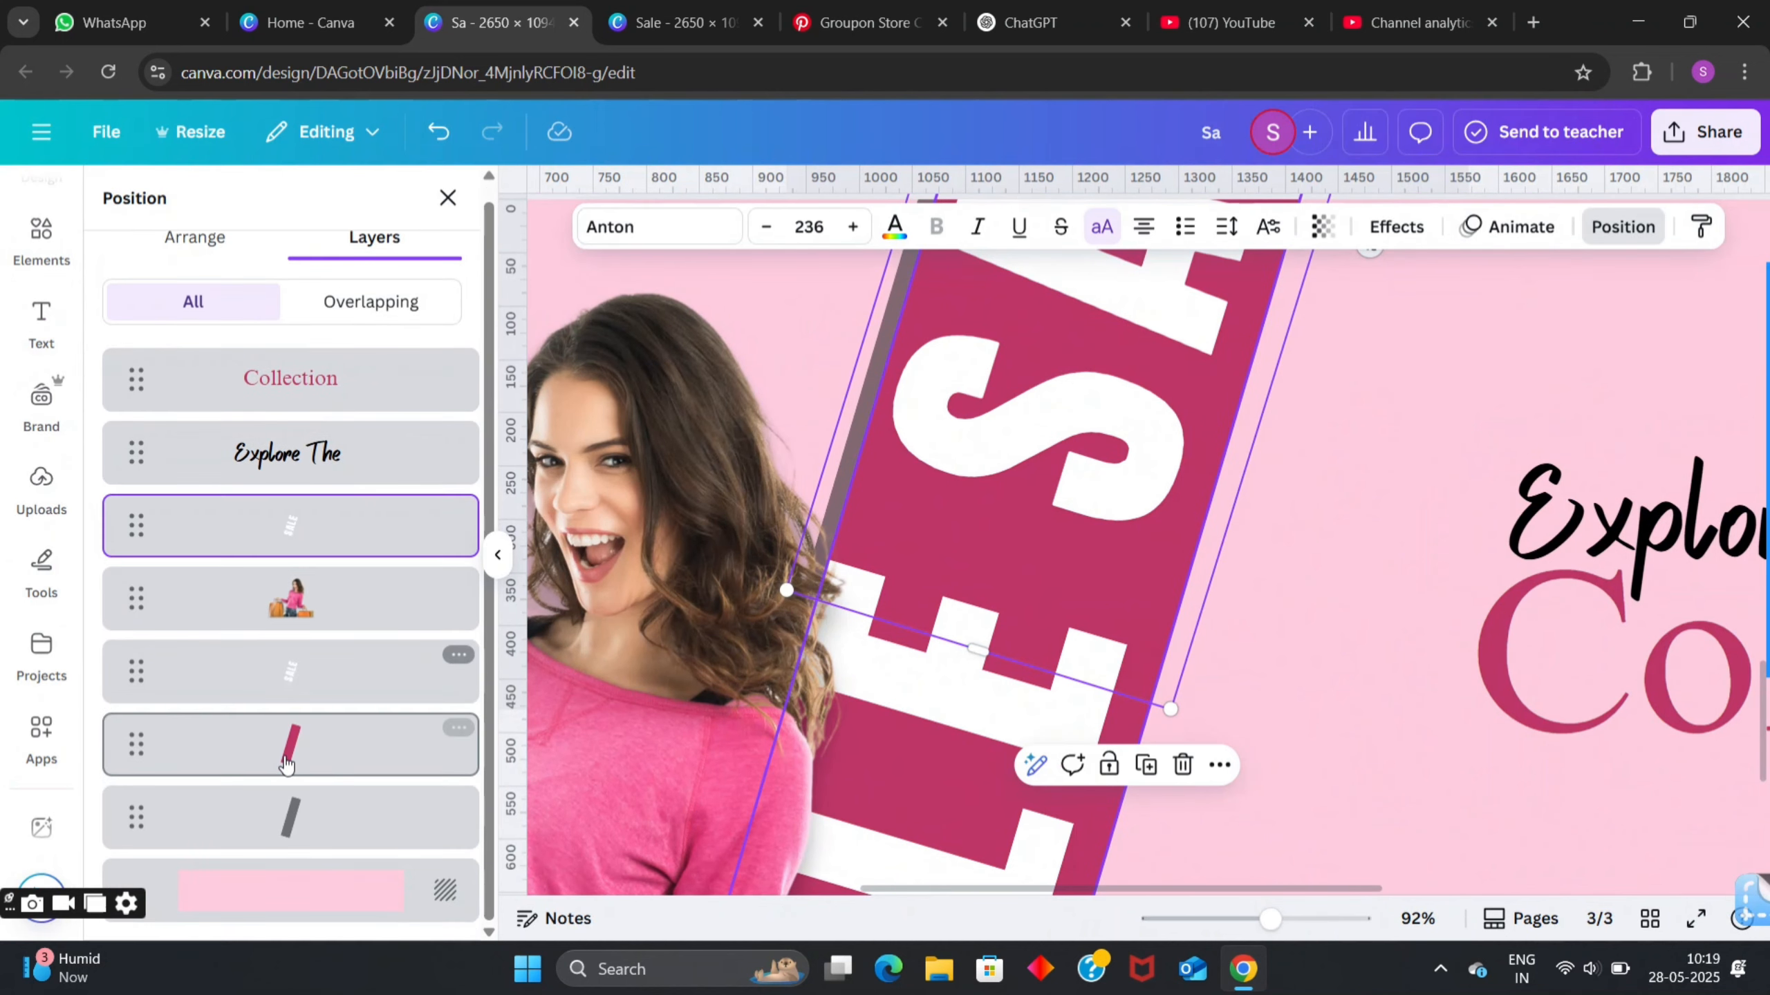
left_click(851, 330)
left_click(1368, 227)
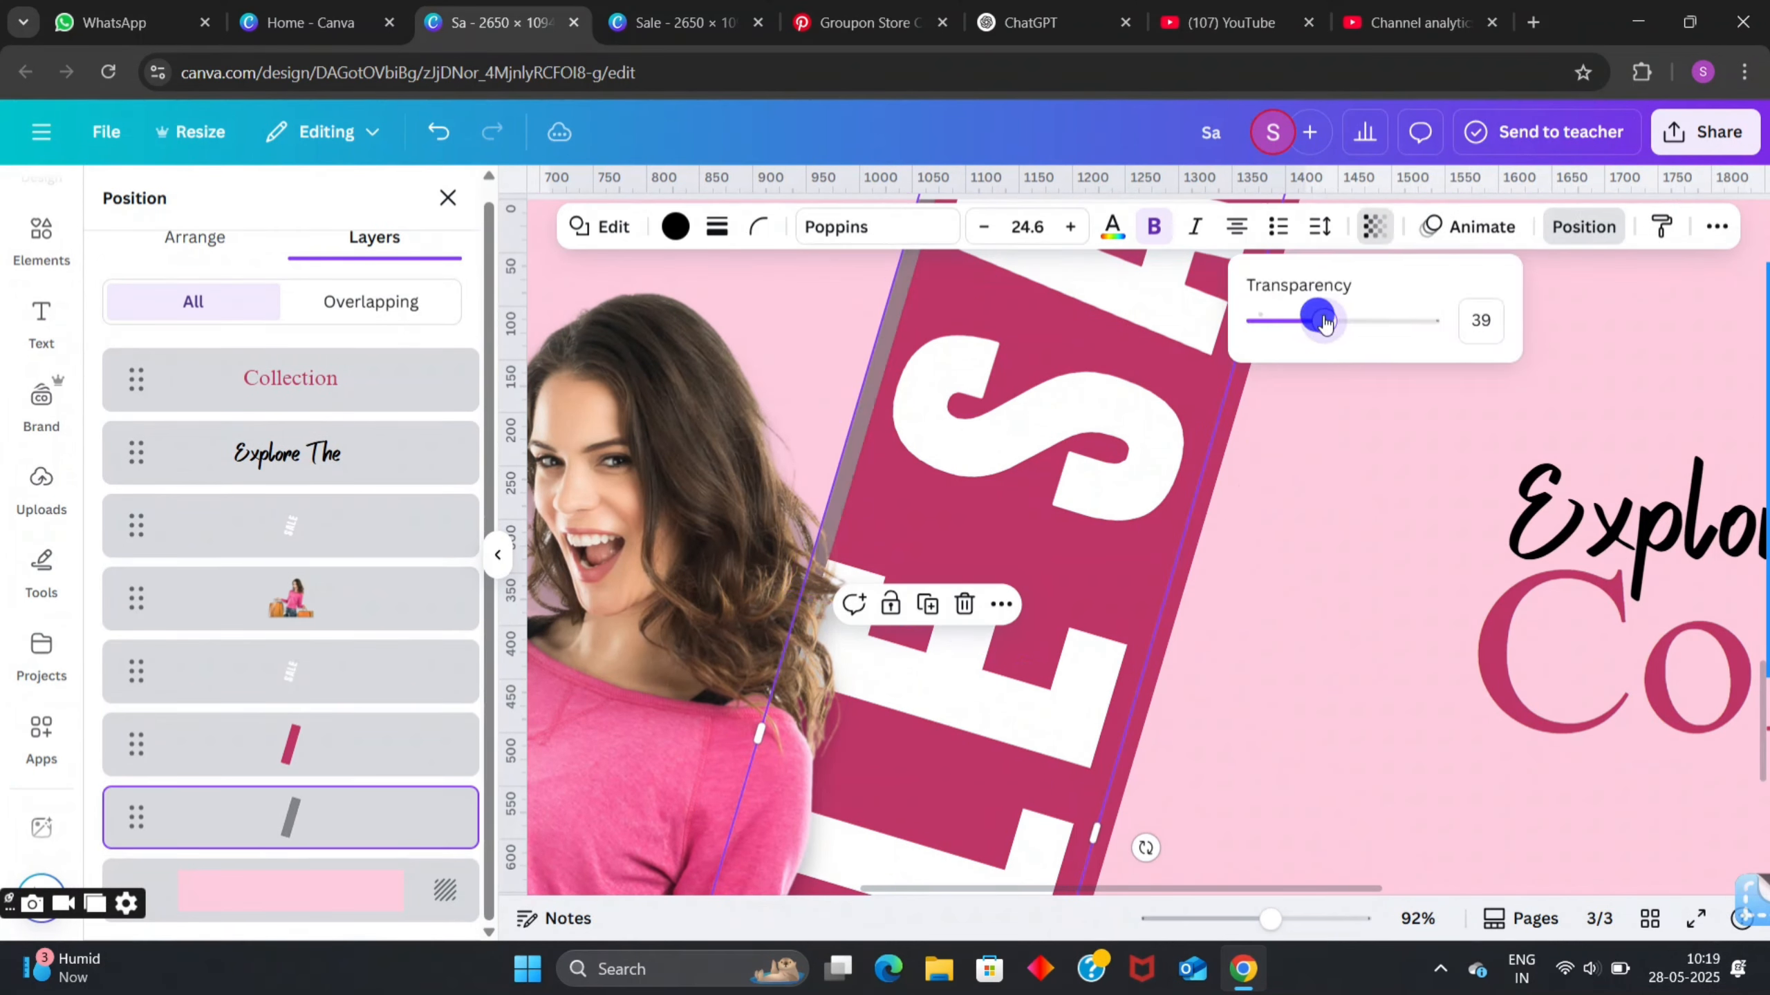
key("Right")
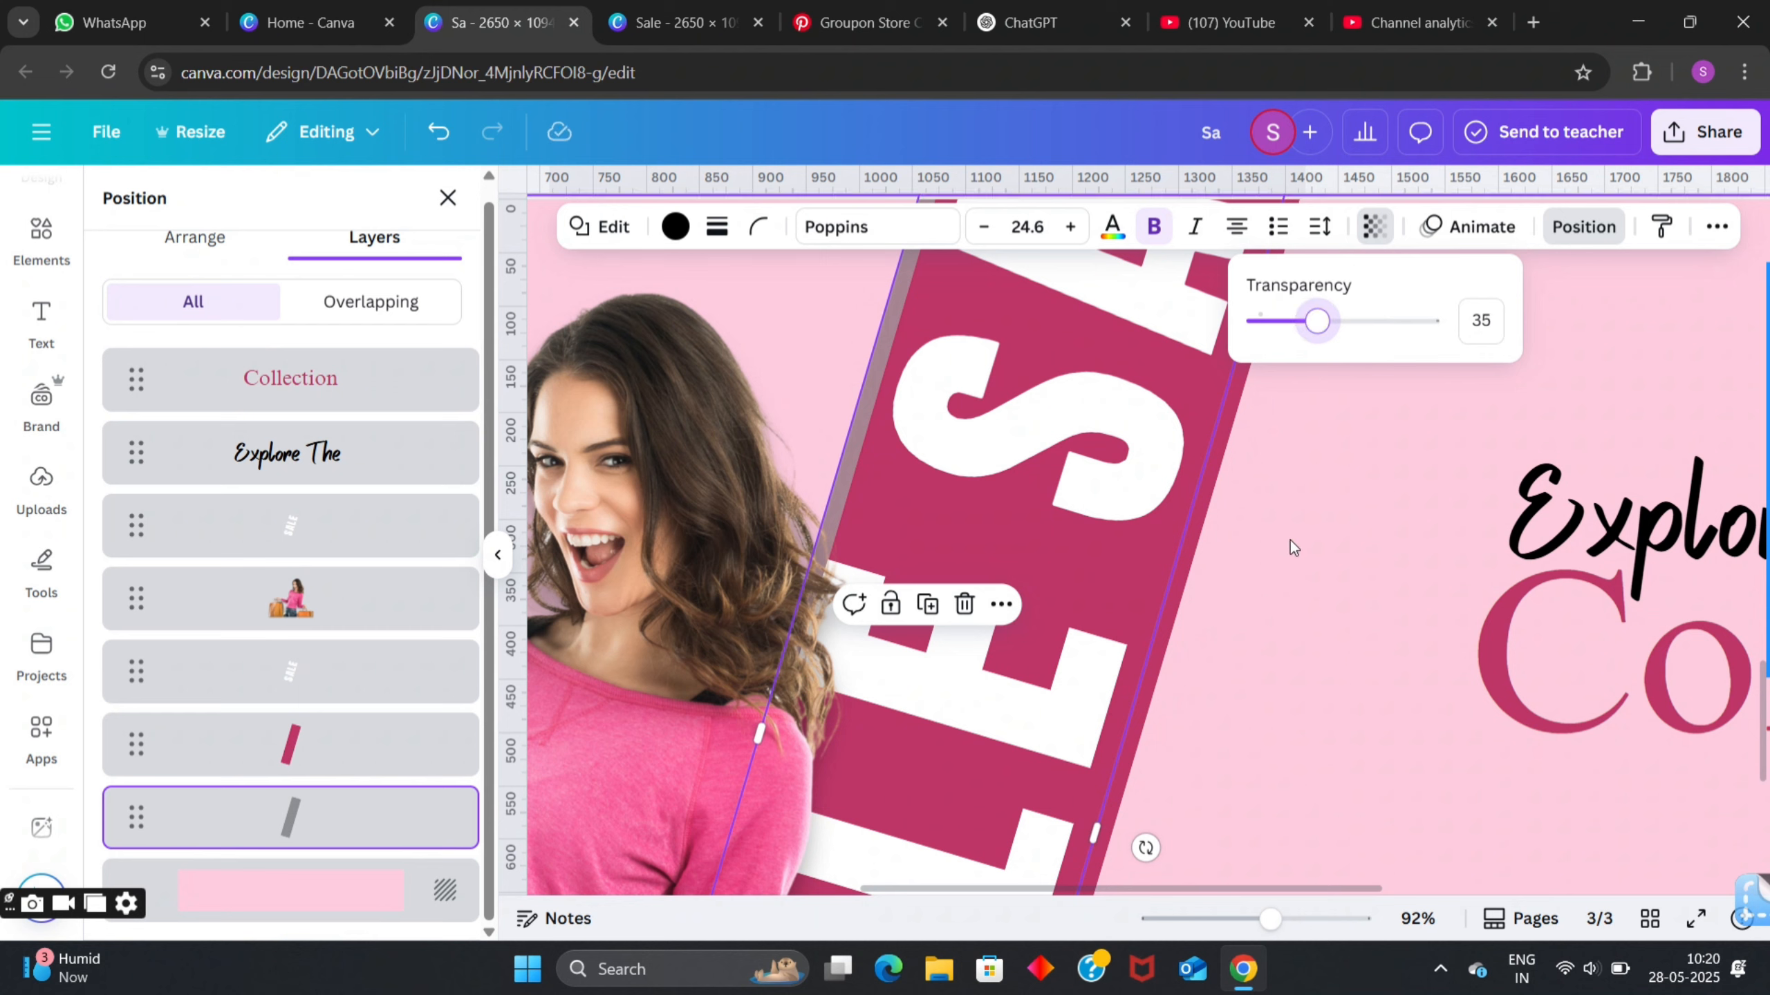
- Fine-tune the transparency of the grey shadow band behind the crimson band, trying 48 and settling on a lower value
key("Right")
key("Right")
key("Right")
key("Right")
key("Right")
key("Right")
key("Right")
key("Right")
key("Right")
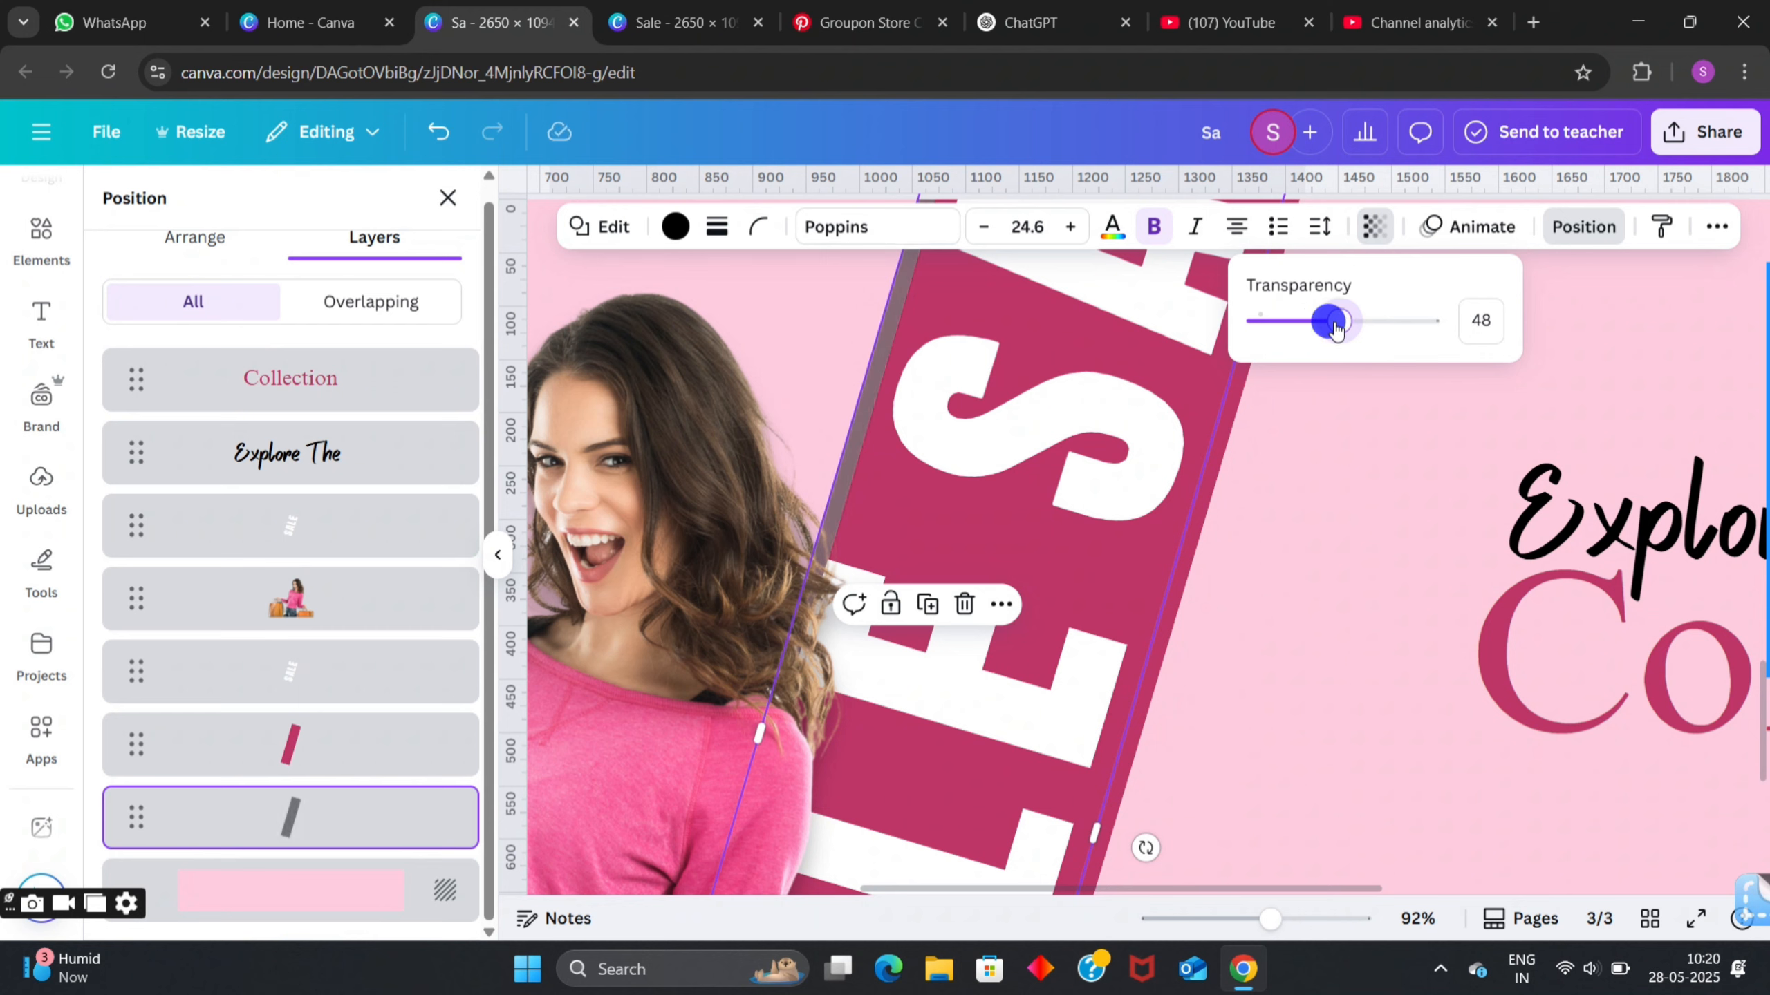
left_click_drag(1336, 327, 1296, 318)
left_click(1324, 544)
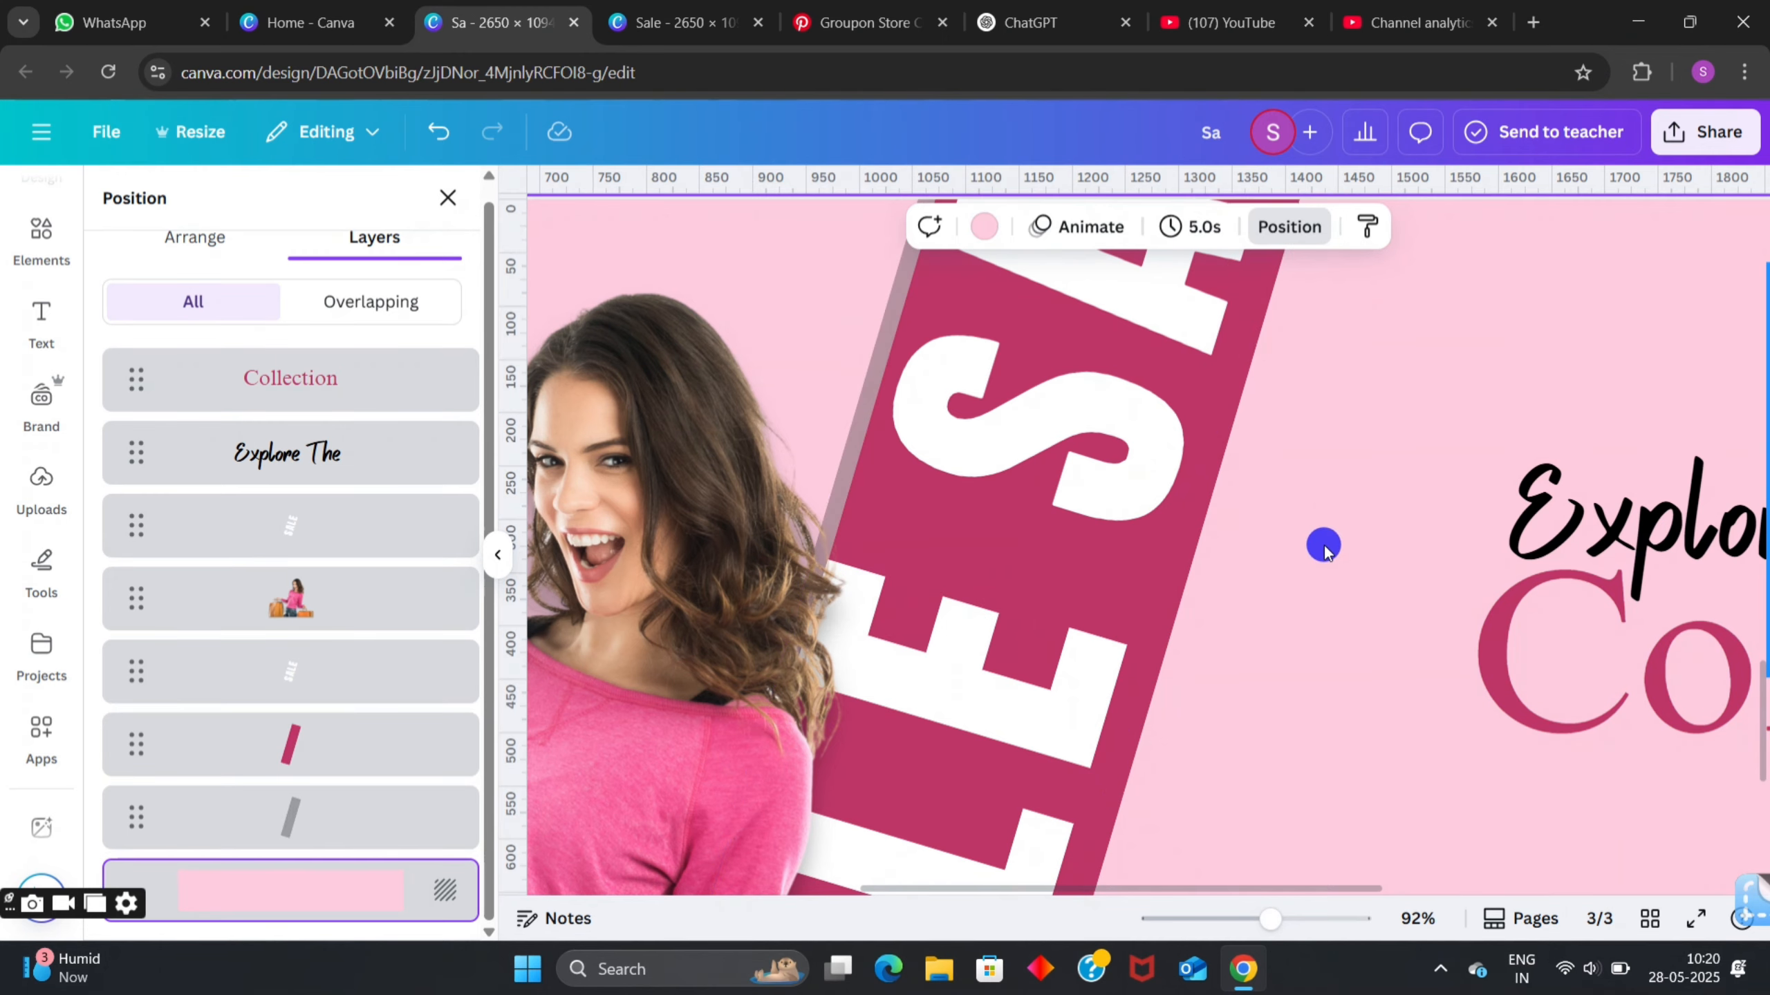
- Delete the "Explore The", "NEW" and "Collection" texts from page 3
scroll(904, 399, "down", 5)
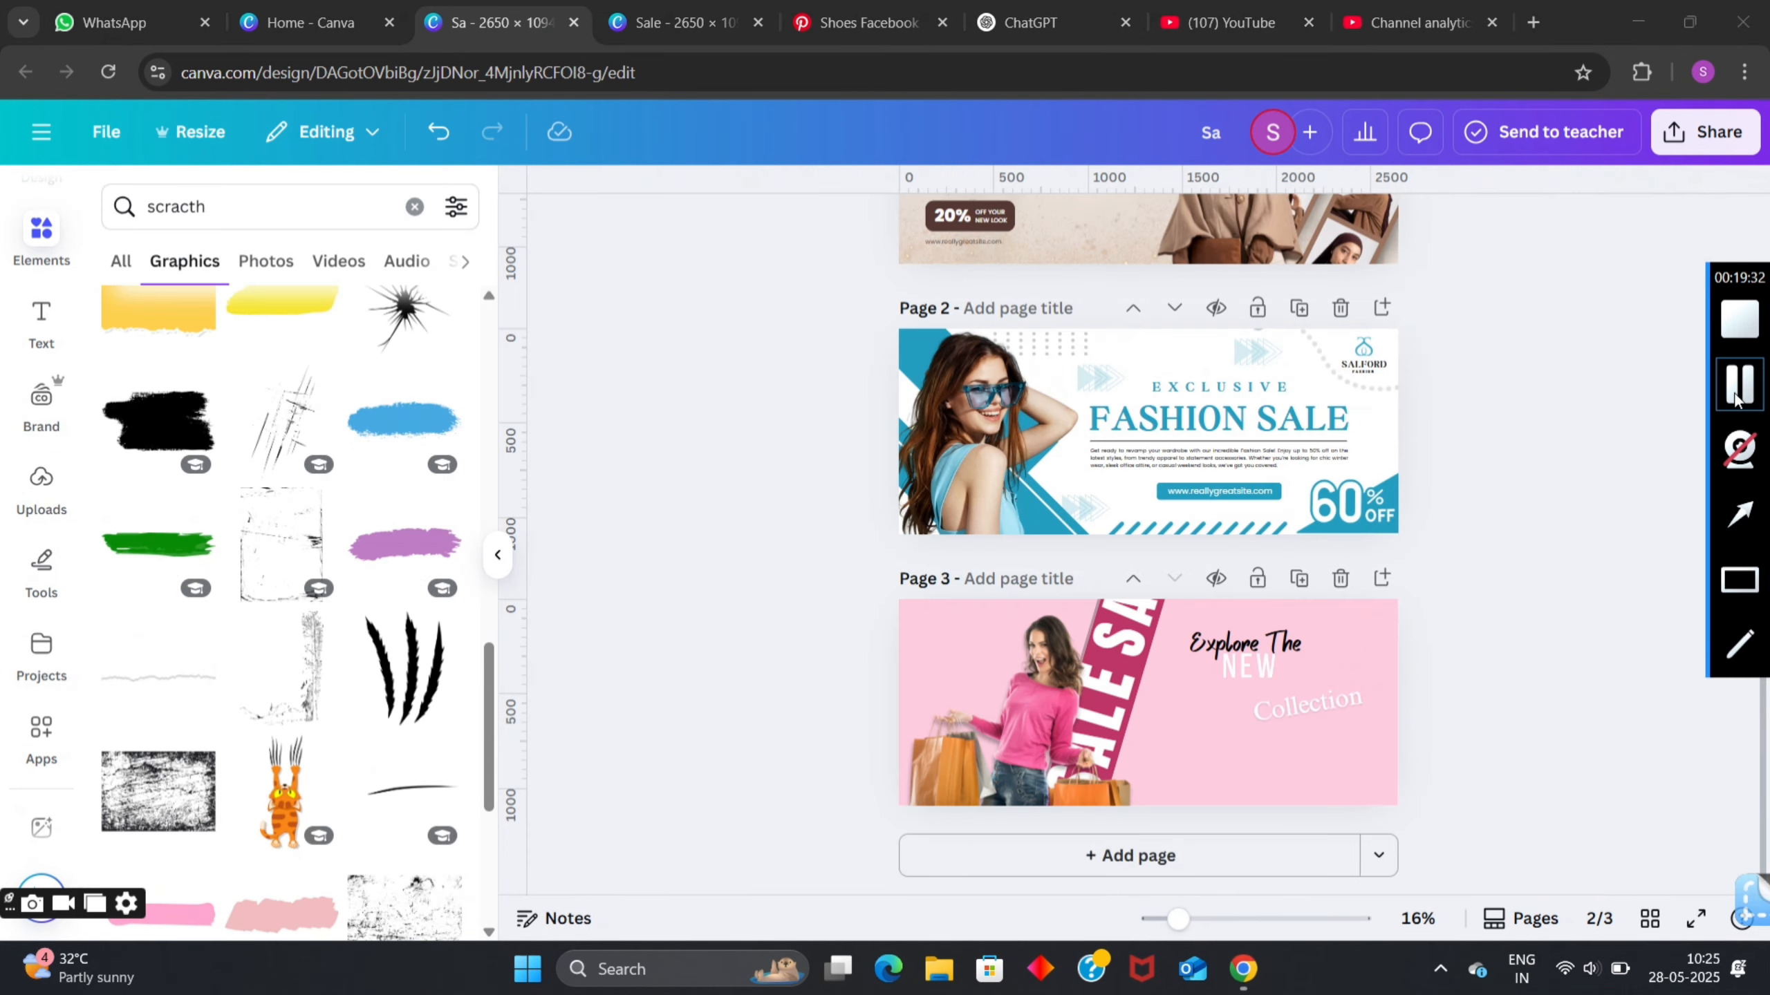
scroll(1524, 631, "up", 4)
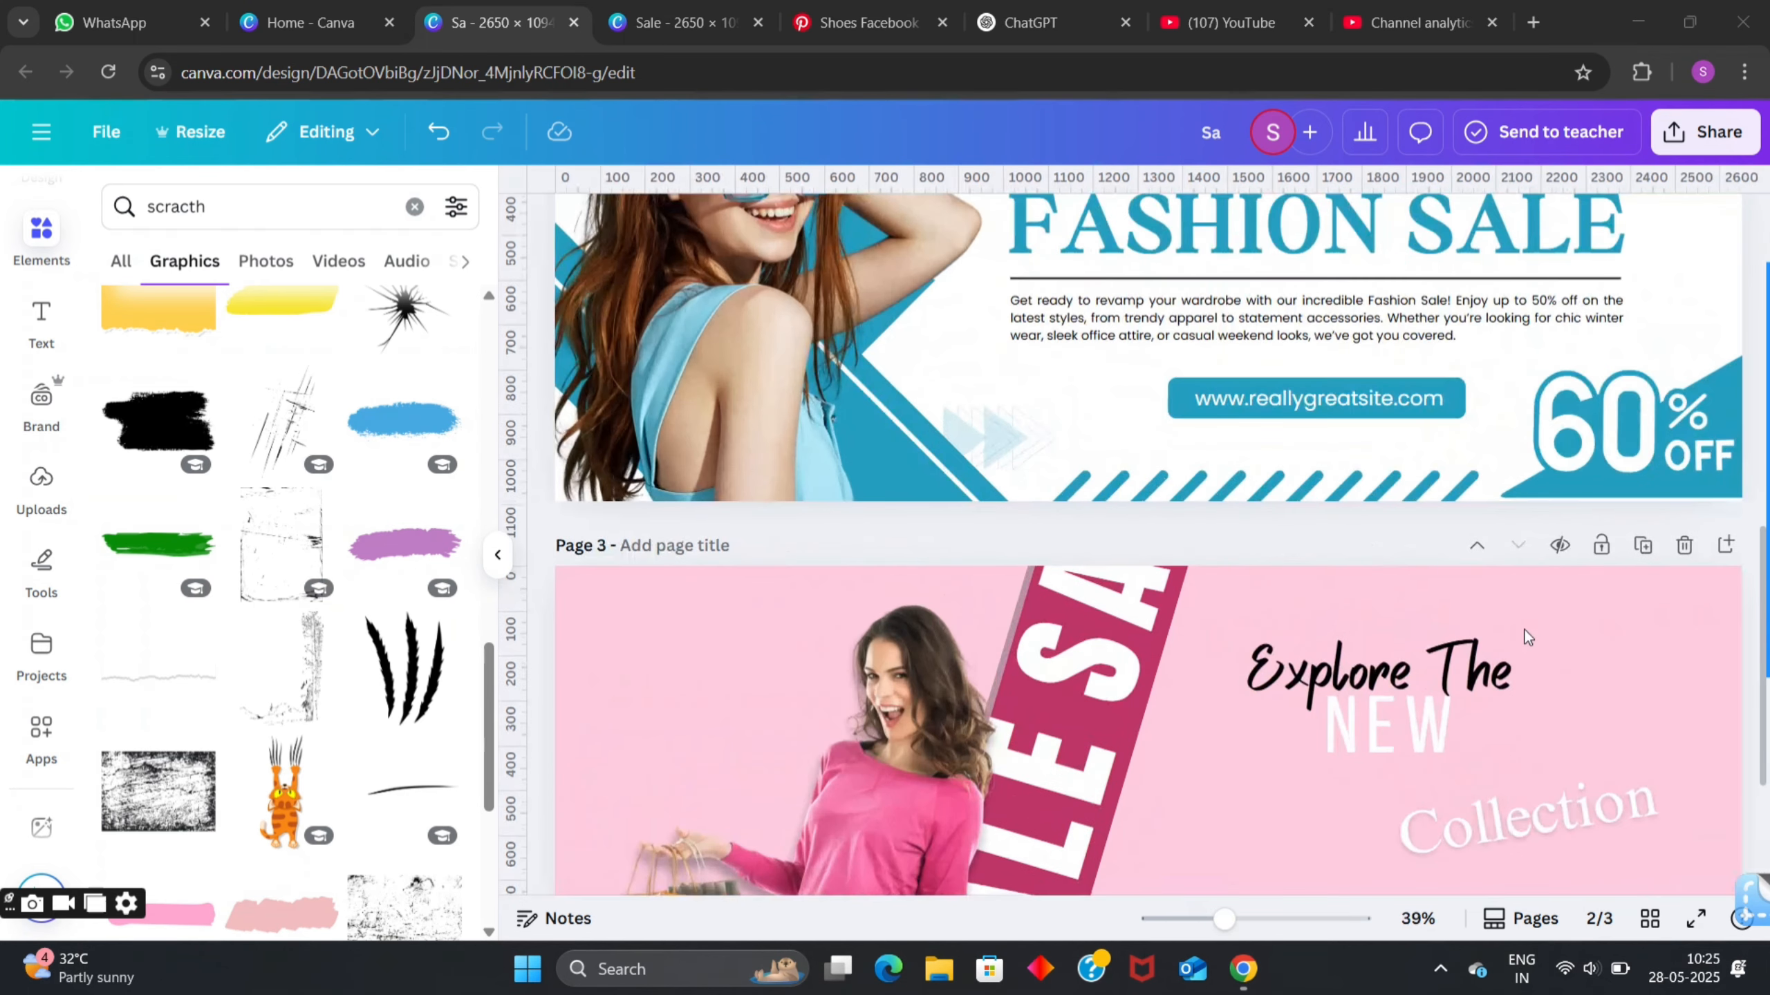
scroll(1599, 666, "down", 3)
left_click_drag(1651, 512, 1296, 716)
key("Delete")
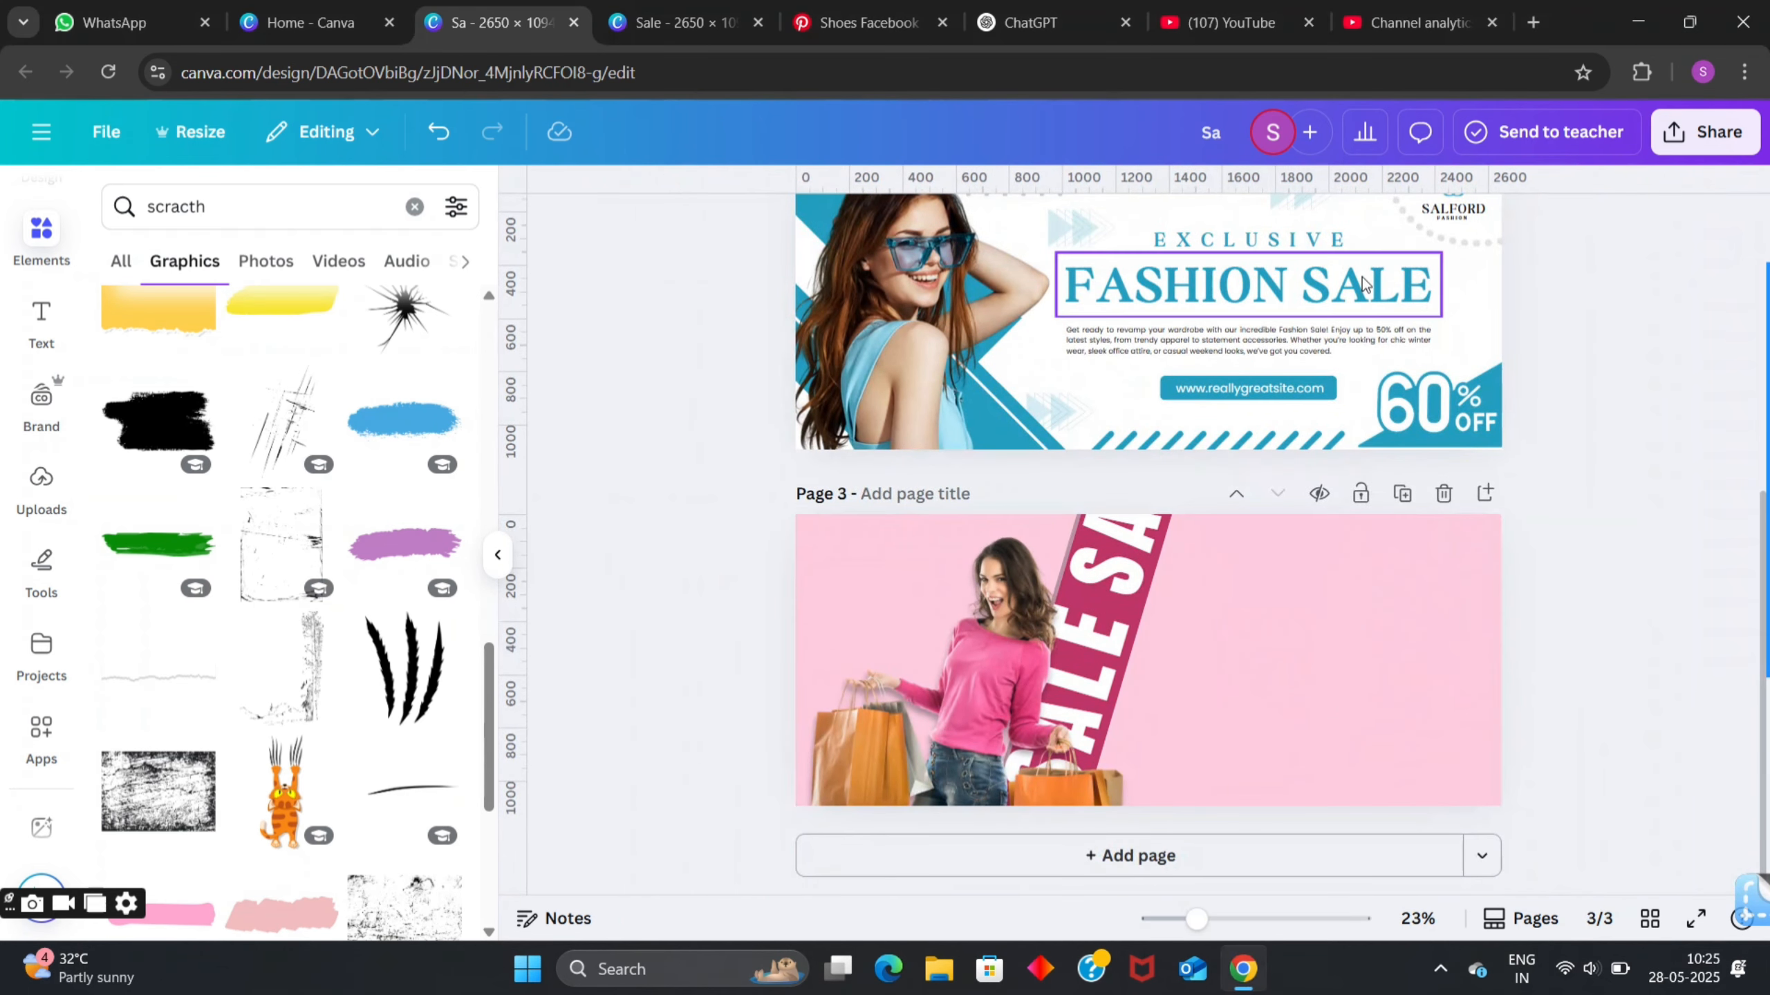
- Copy the "EXCLUSIVE" and "FASHION SALE" headings and the 60% OFF badge from page 2 onto page 3
left_click(1279, 282)
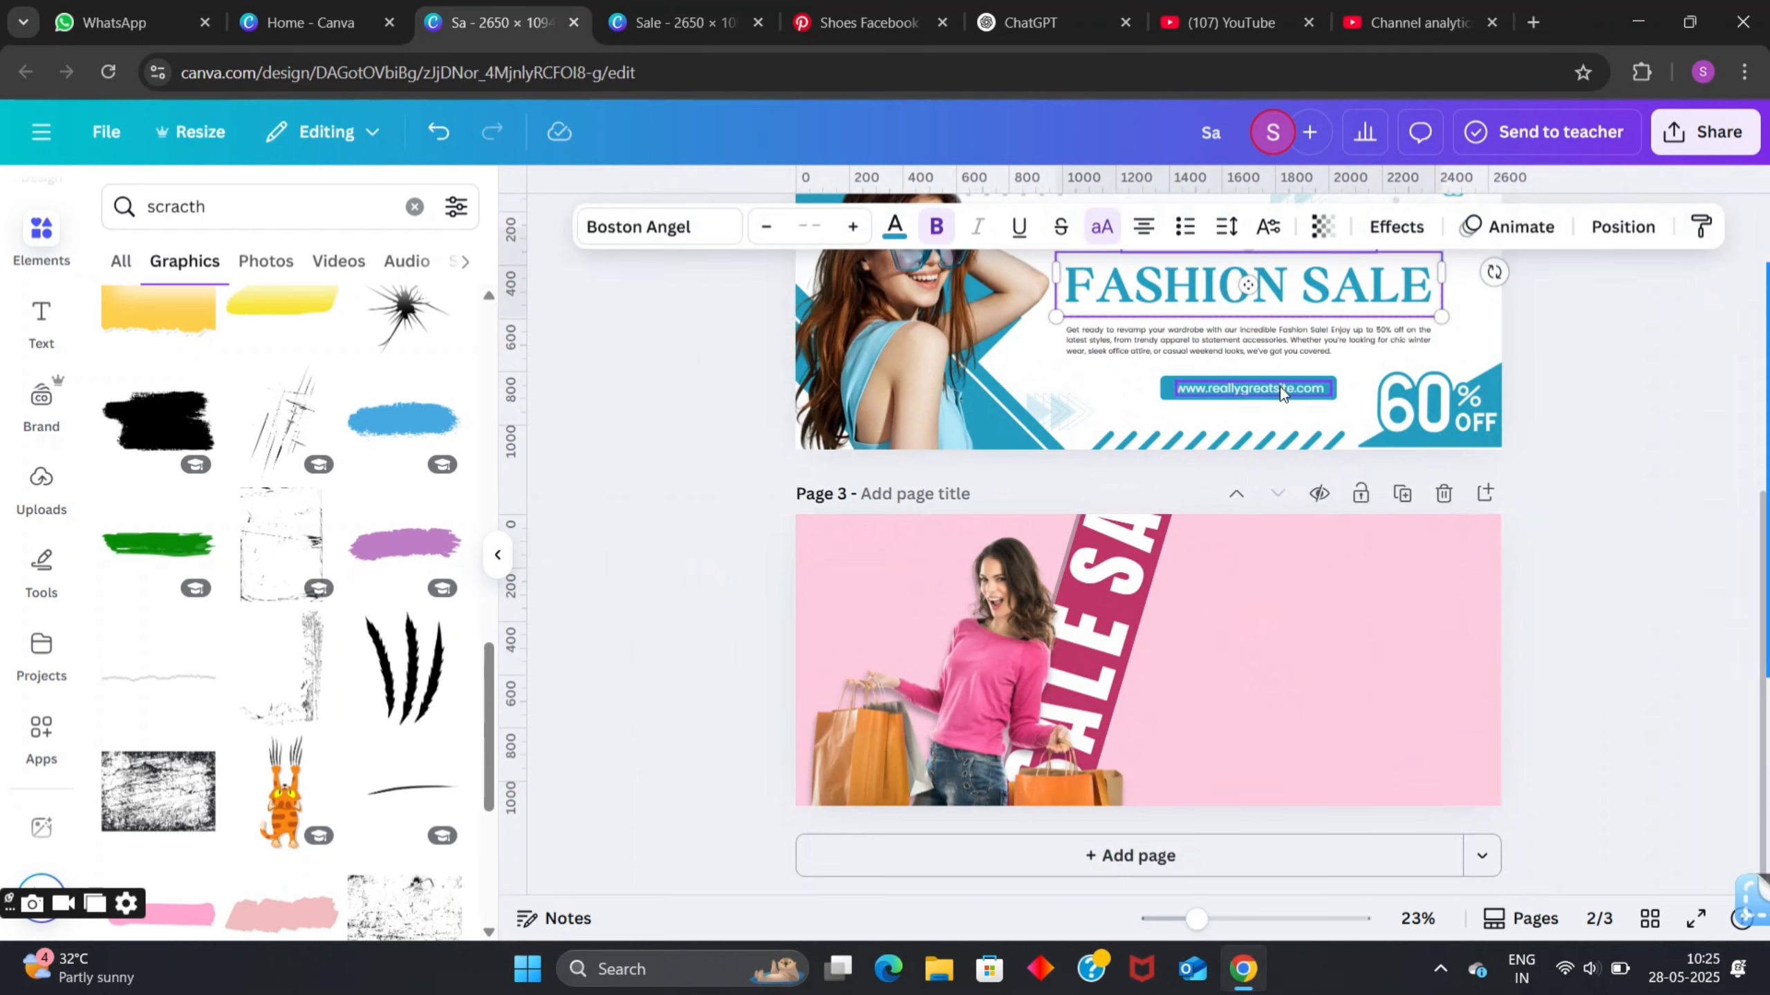
left_click(1433, 413, "shift")
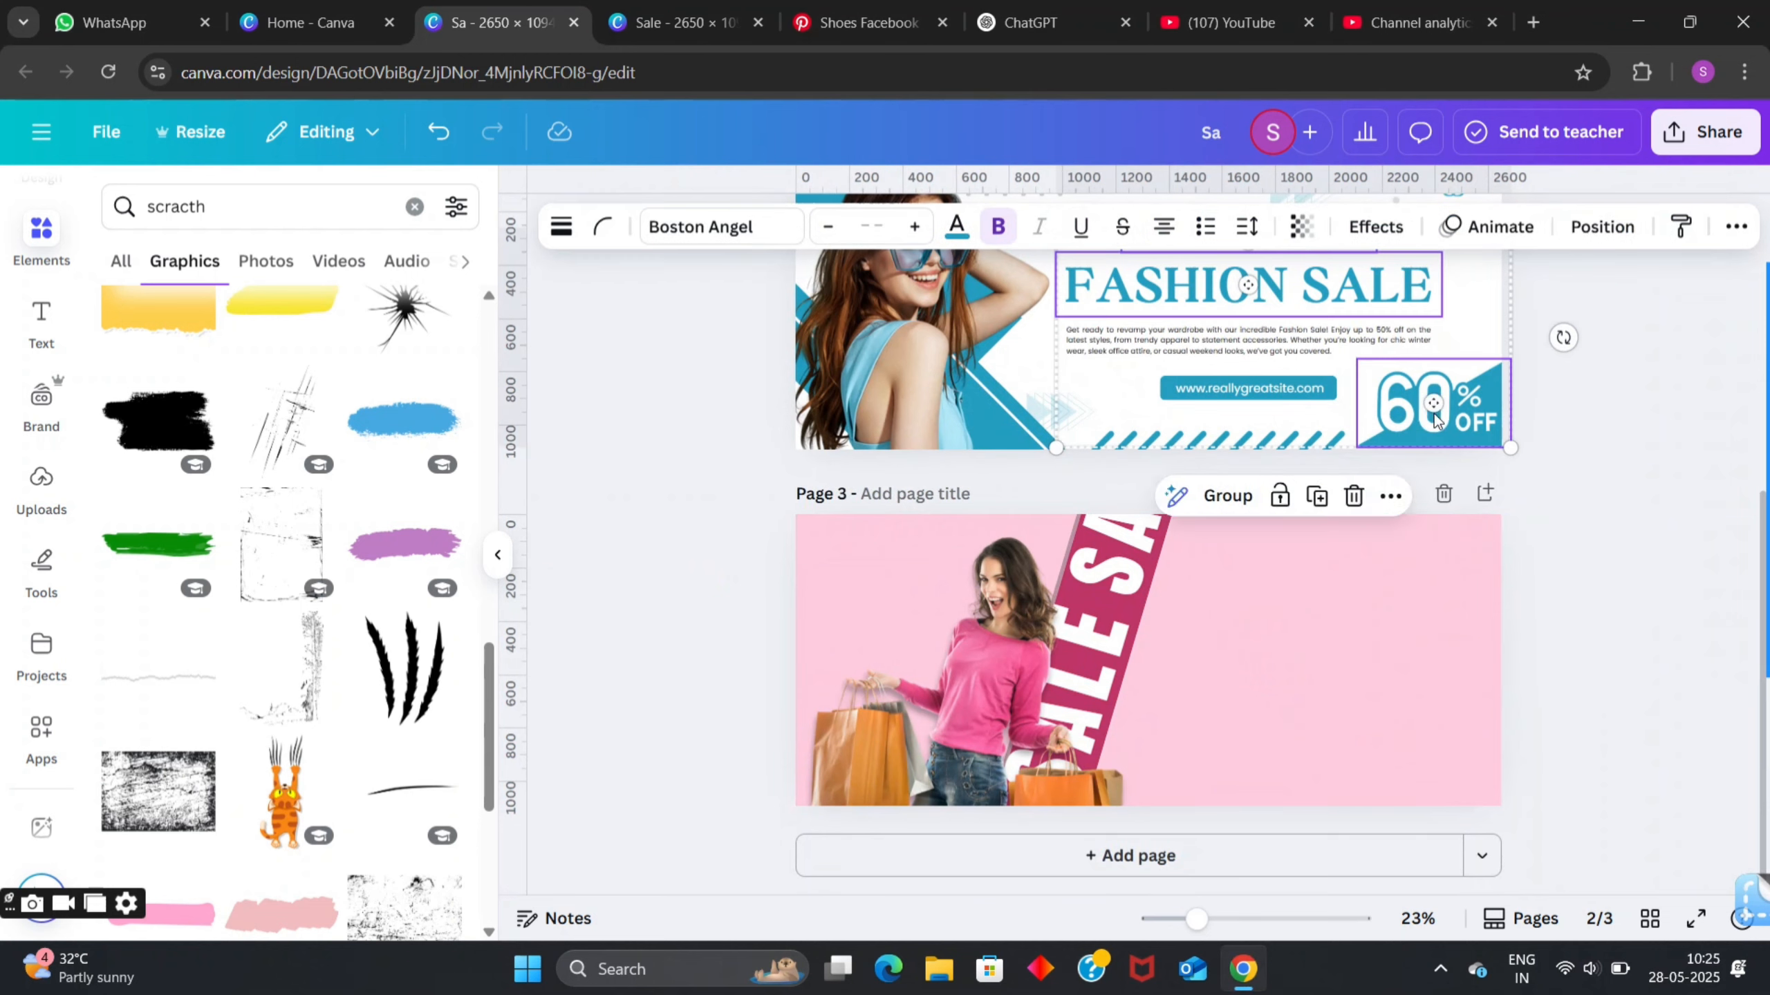
left_click(1343, 640)
key("ctrl+v")
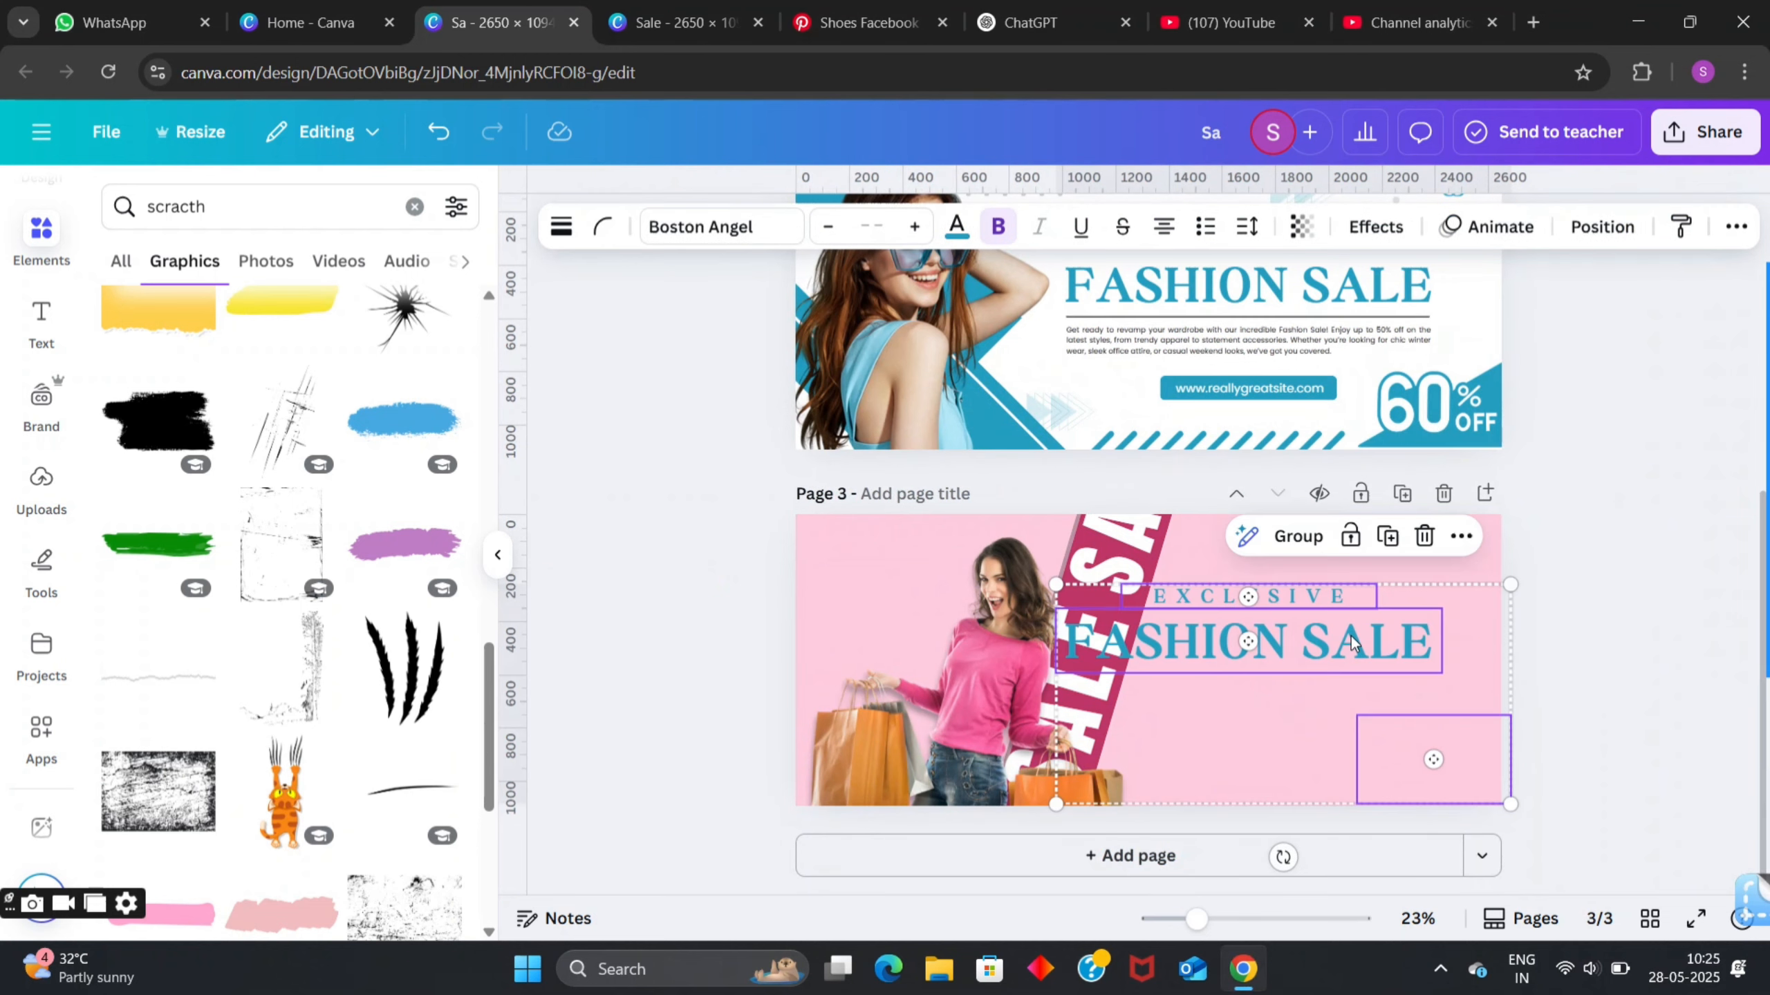
left_click(1609, 686)
- Shrink the "EXCLUSIVE" and "FASHION SALE" headings together and move them to the upper area right of the crimson band
left_click(1248, 601)
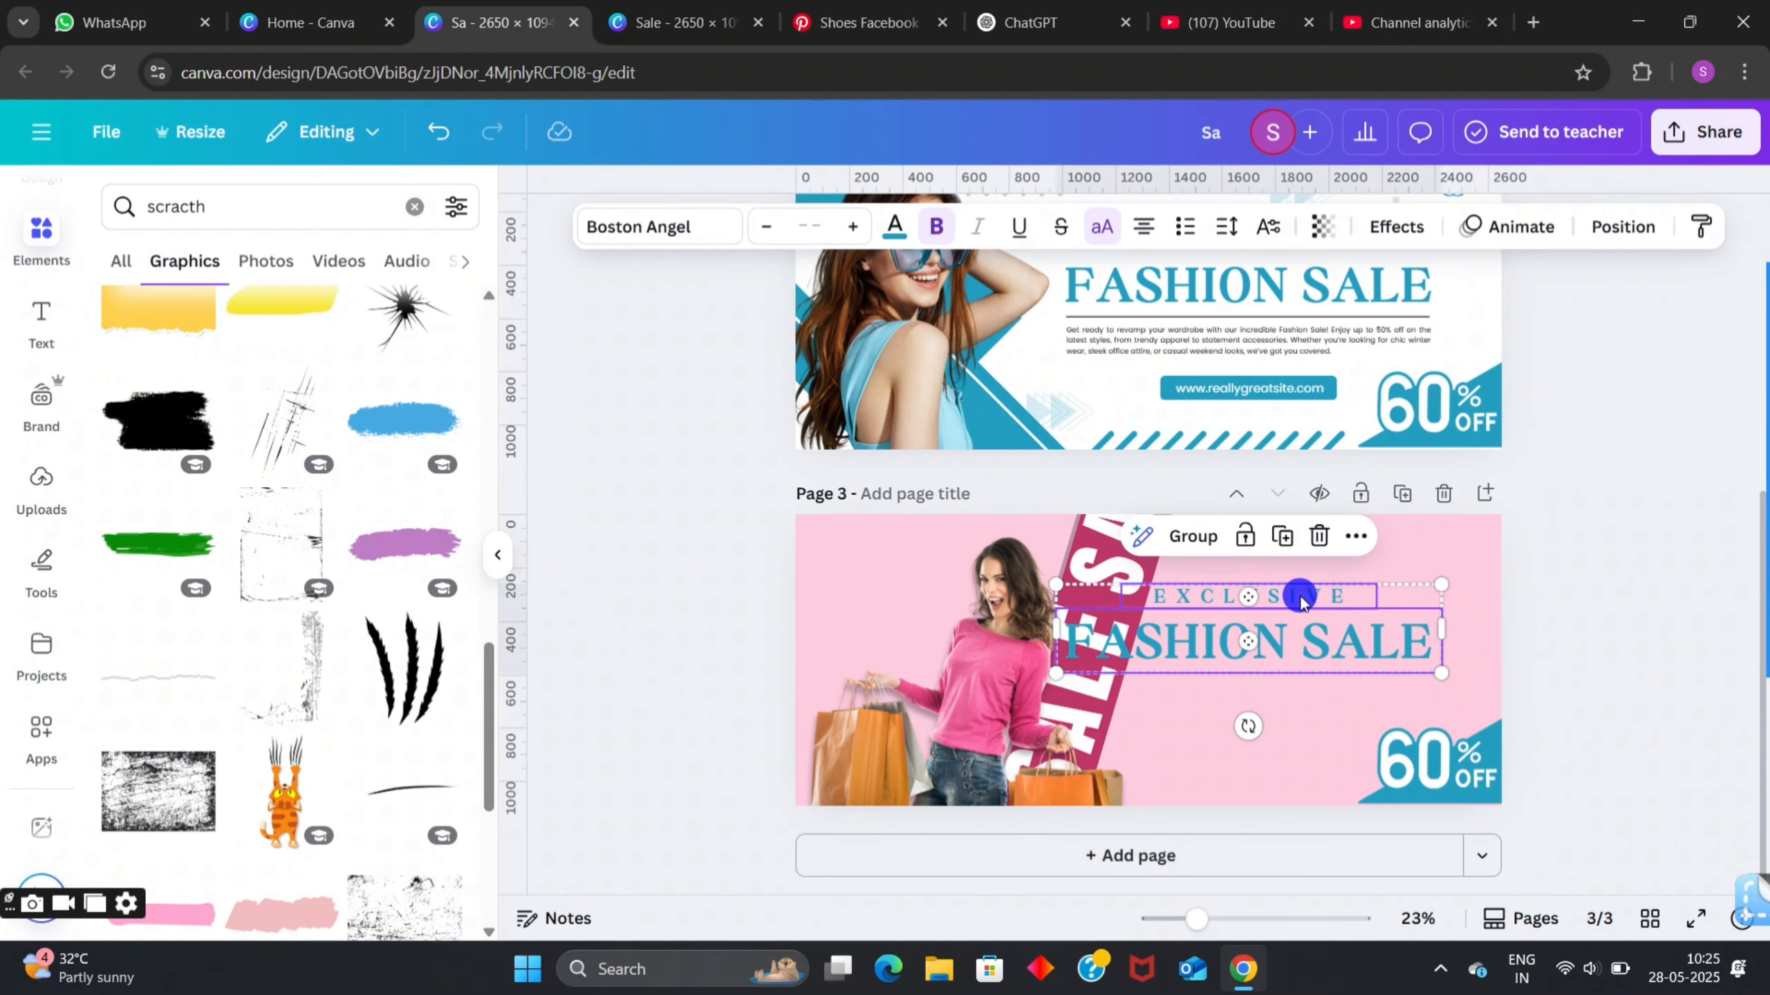
left_click_drag(1300, 601, 1392, 575)
left_click_drag(1525, 642, 1417, 575)
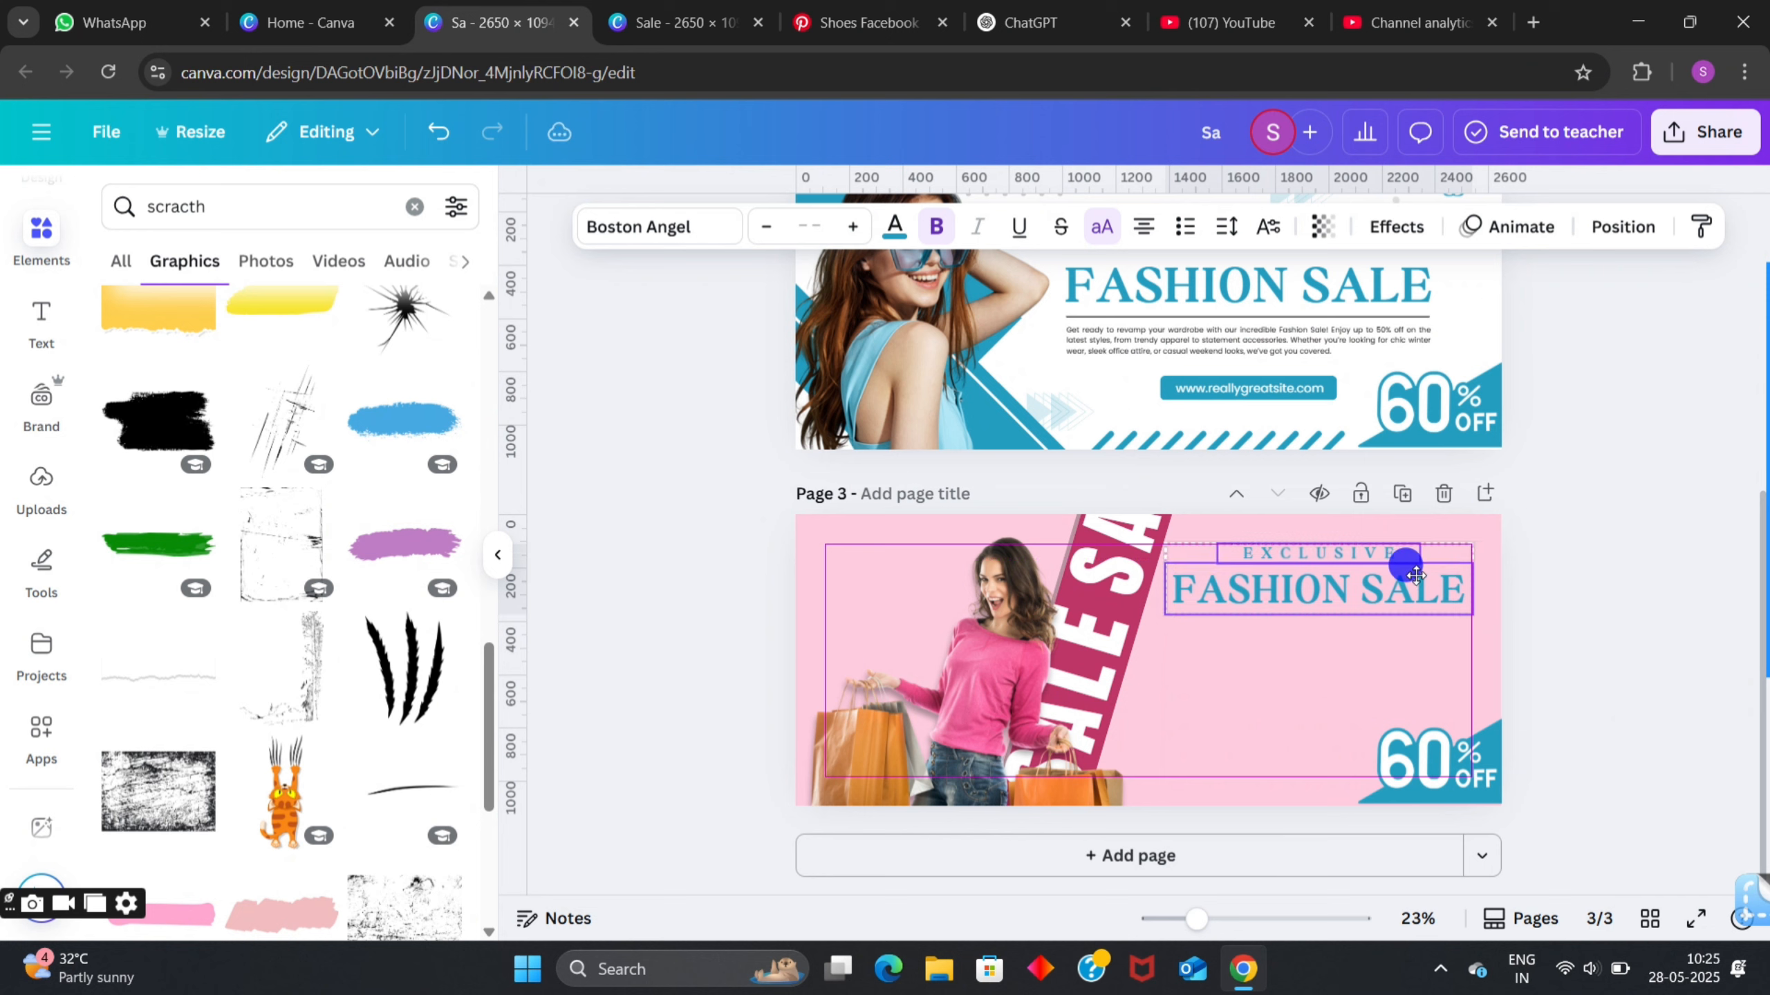
left_click(1739, 589)
- Change the text colour of the "EXCLUSIVE" and "FASHION SALE" headings on page 3 to black
left_click(1324, 584)
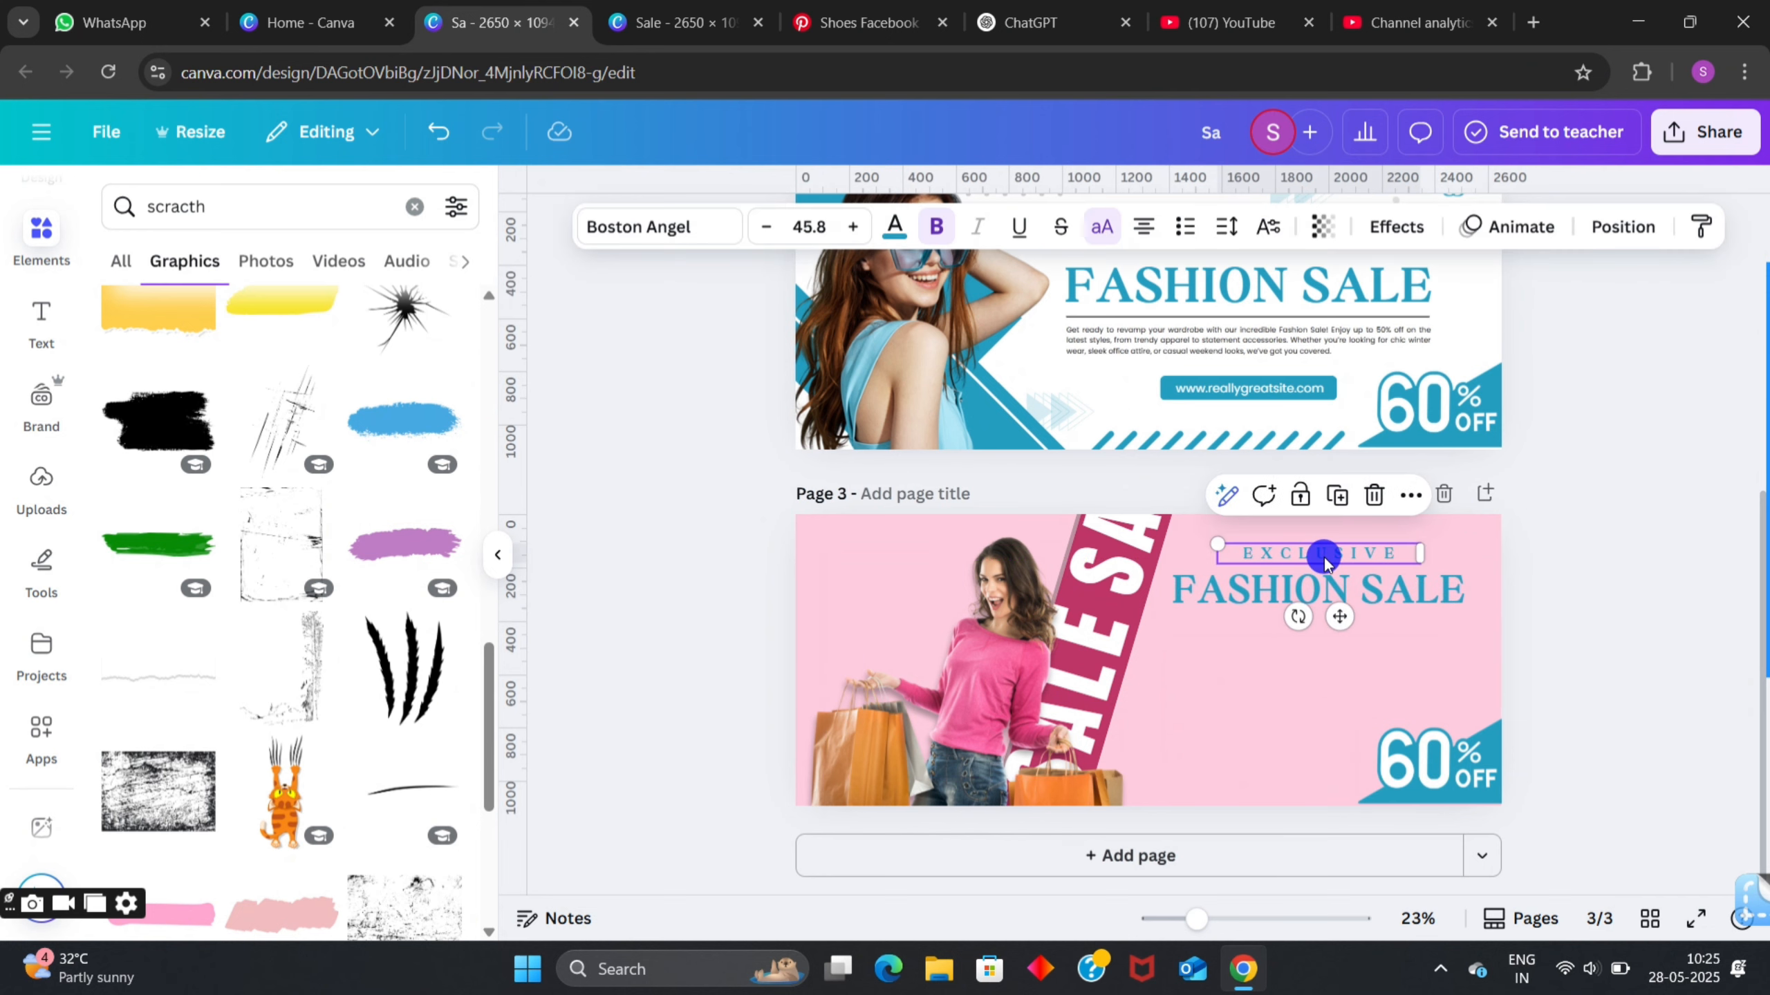
left_click(893, 228)
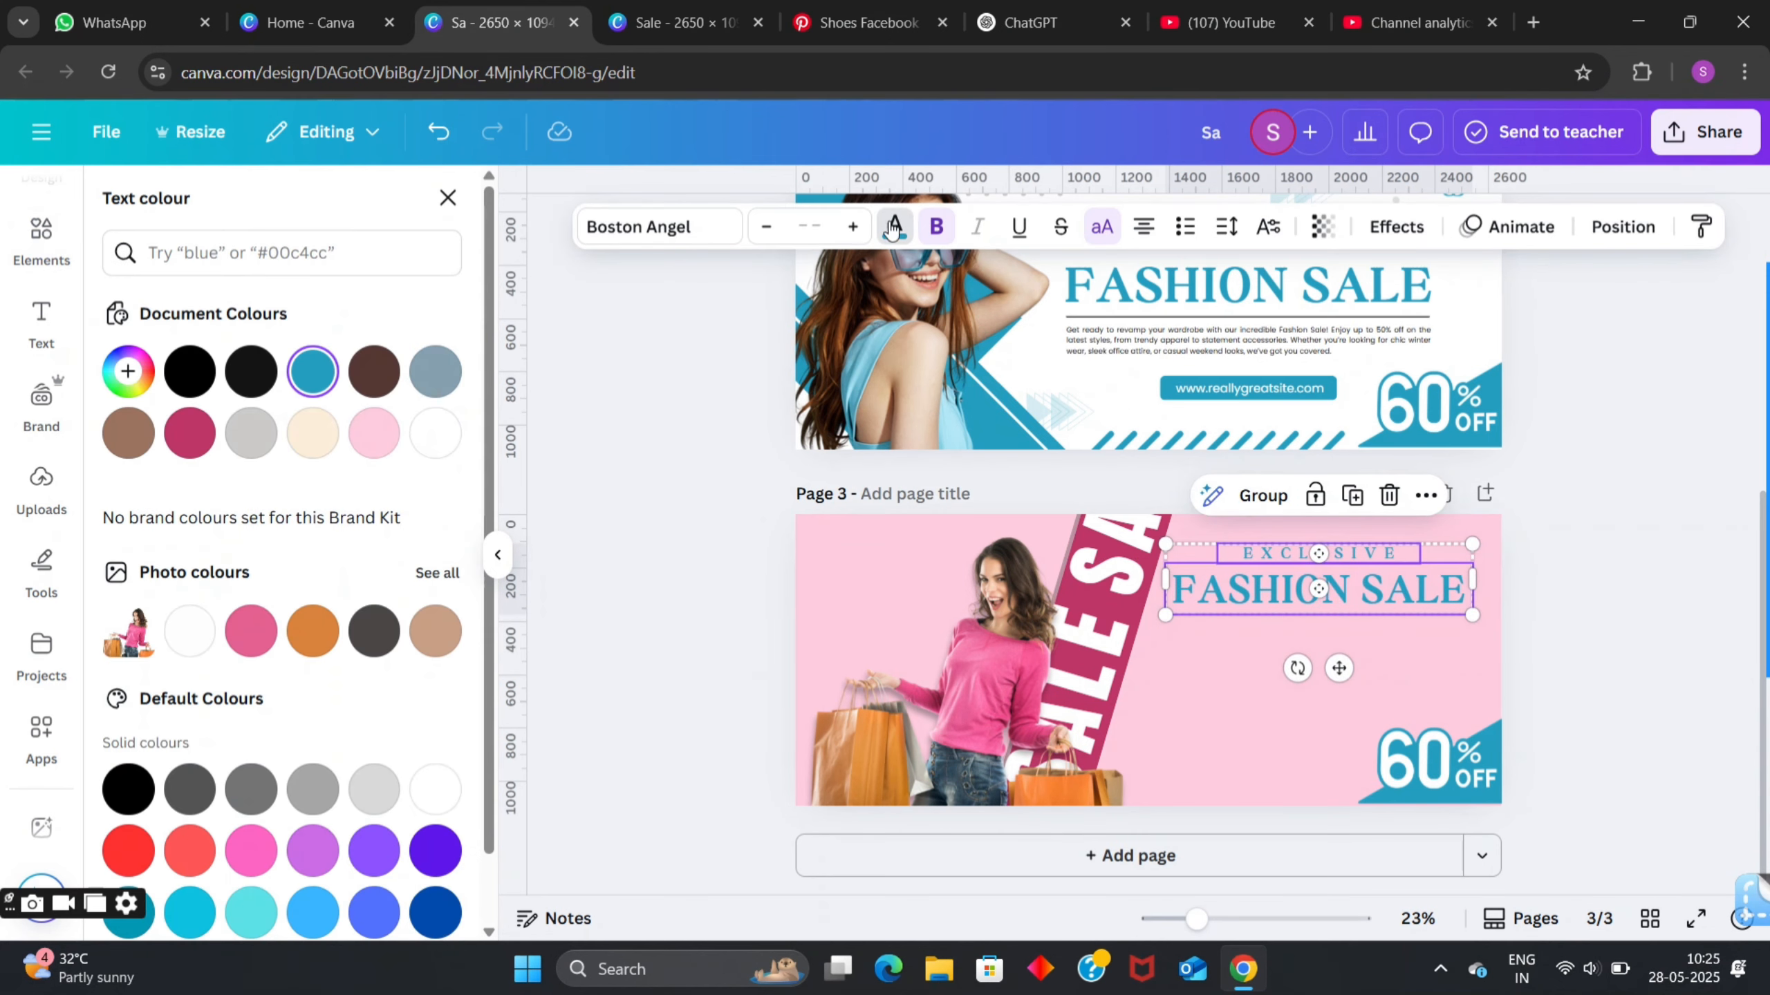
left_click(218, 350)
left_click(191, 373)
left_click(681, 567)
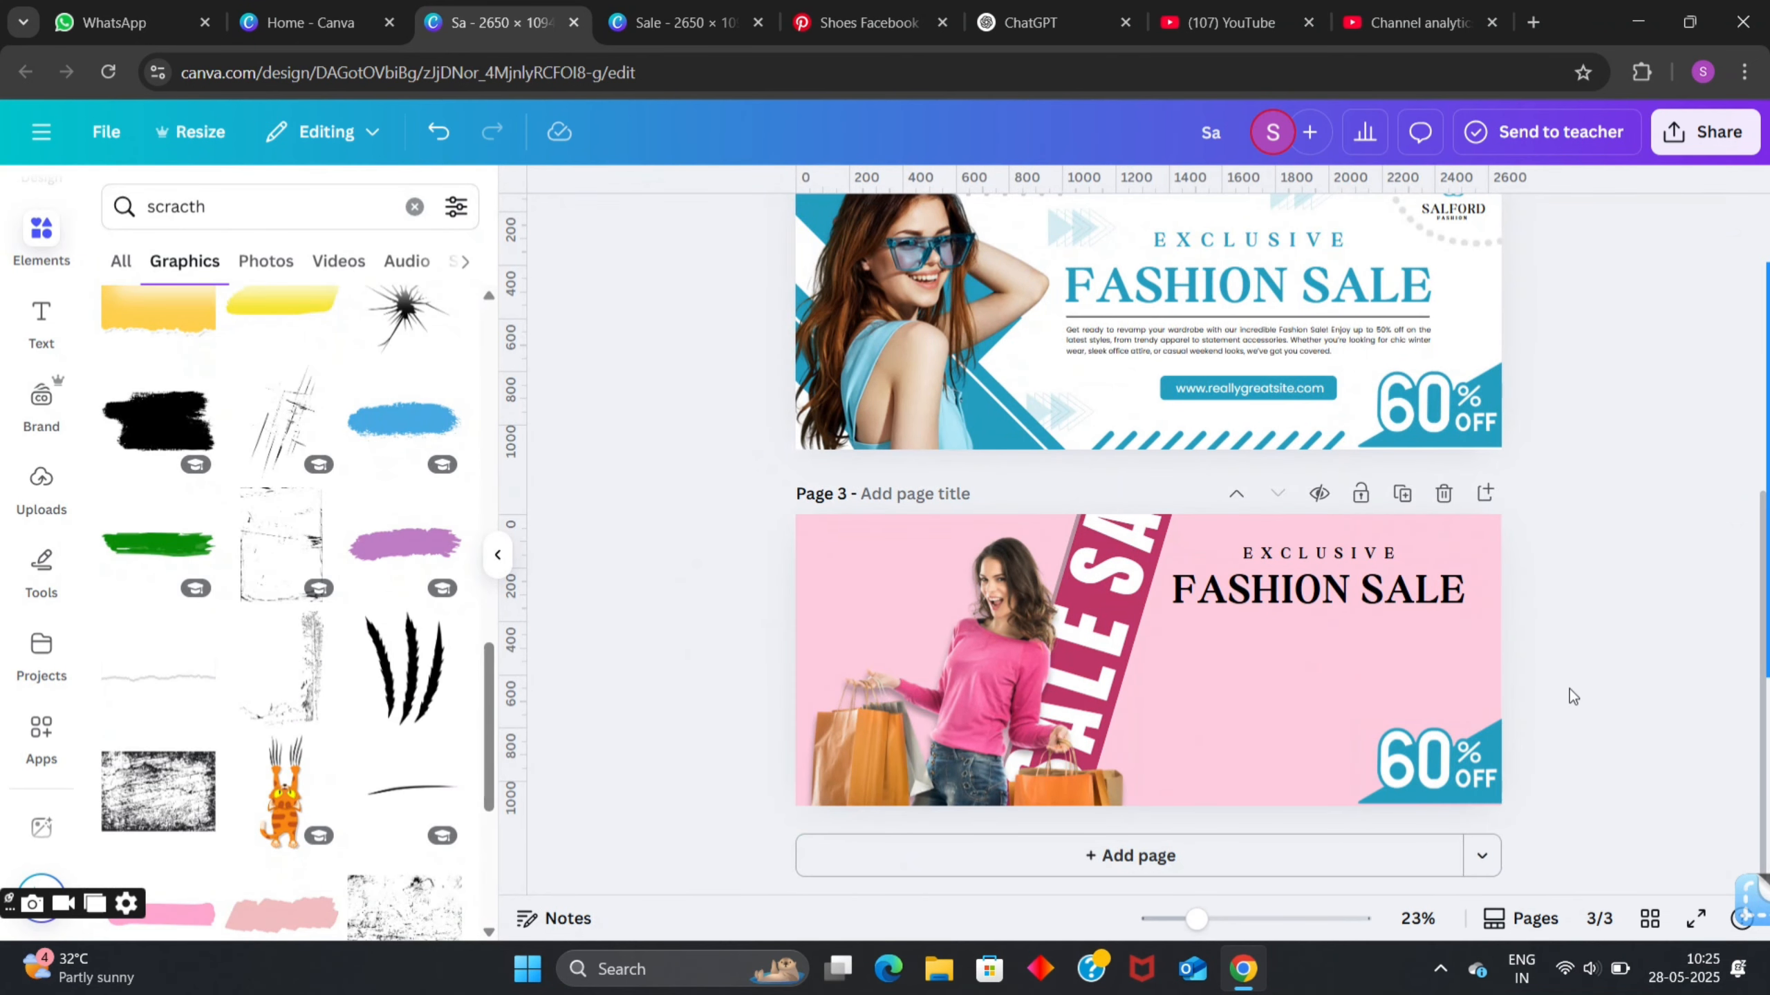
- Search the elements for "logo here" and limit the results to graphics
left_click(414, 206)
type("l")
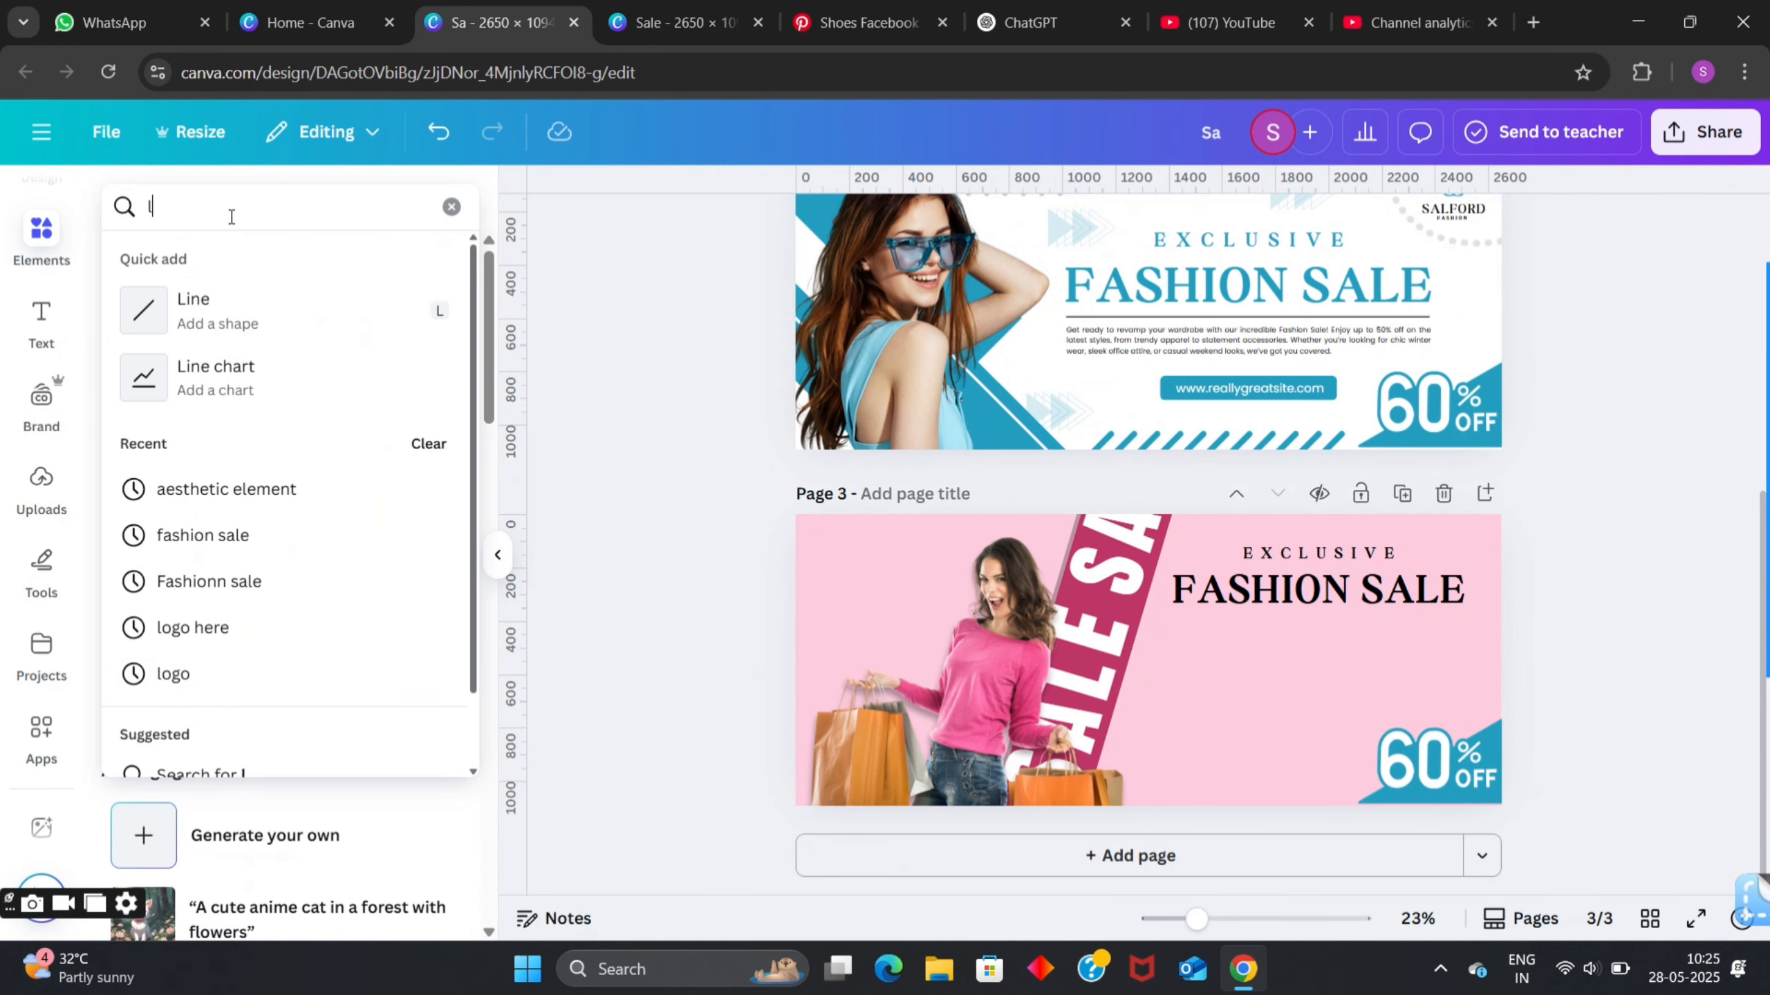
type("ogo")
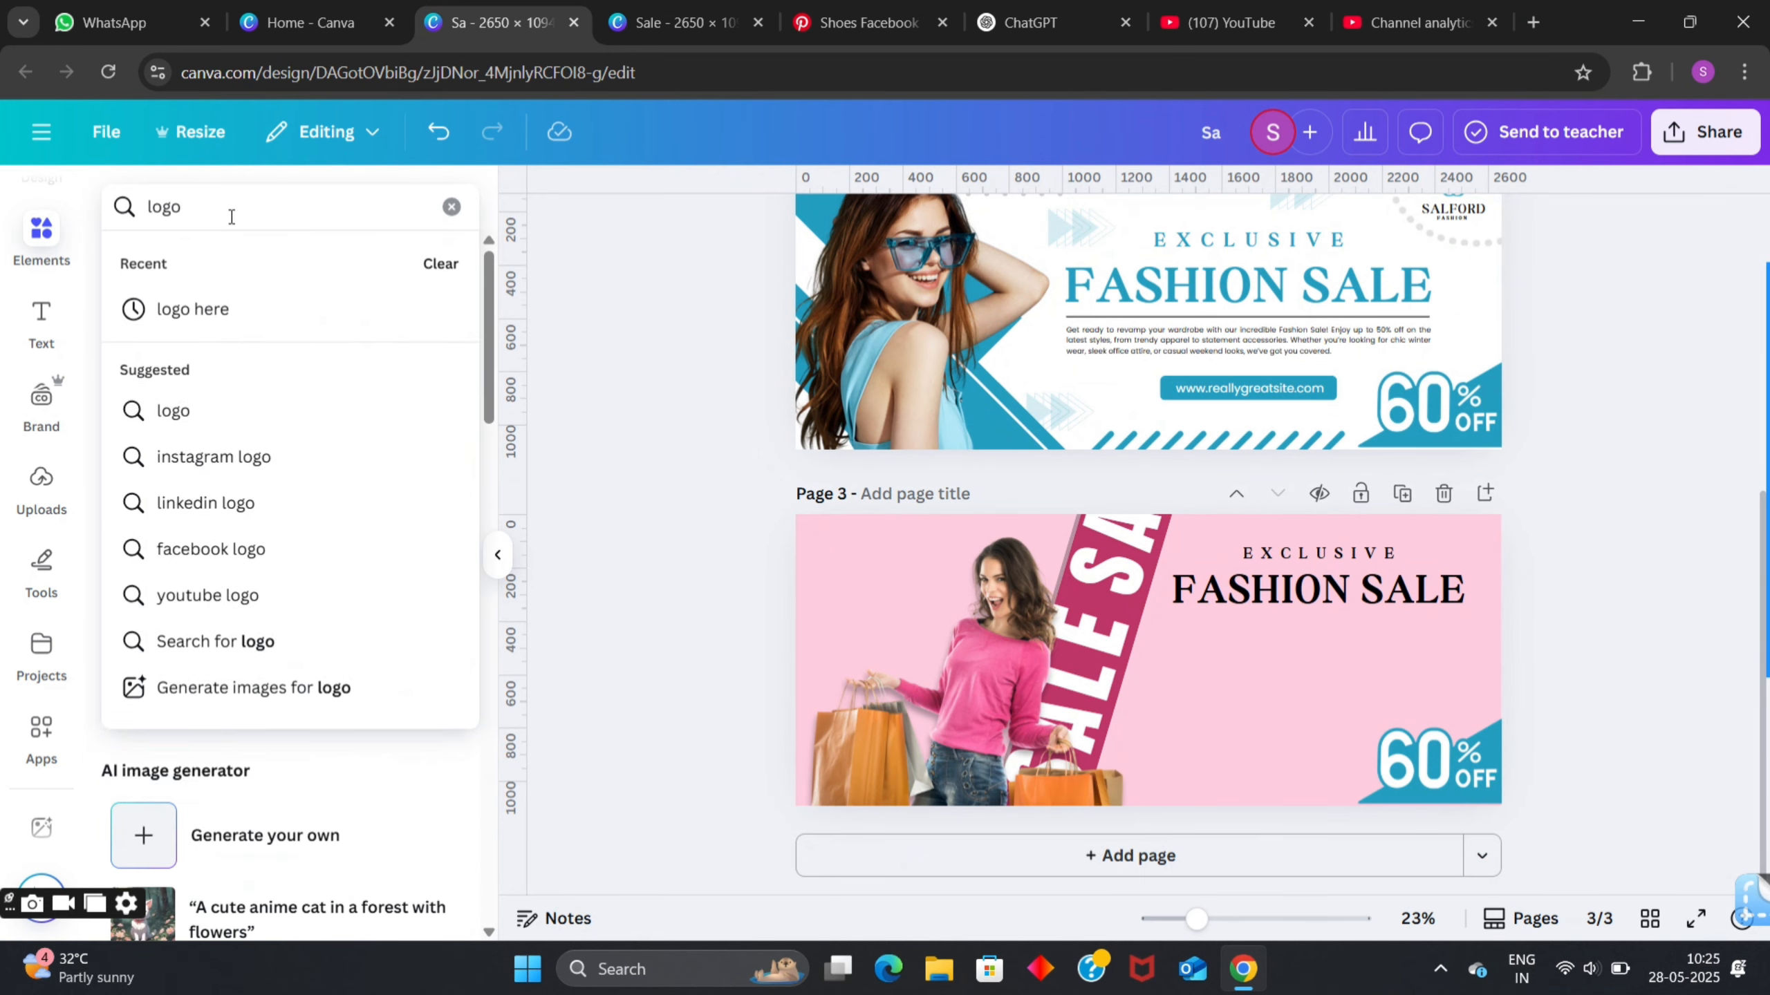
left_click(264, 309)
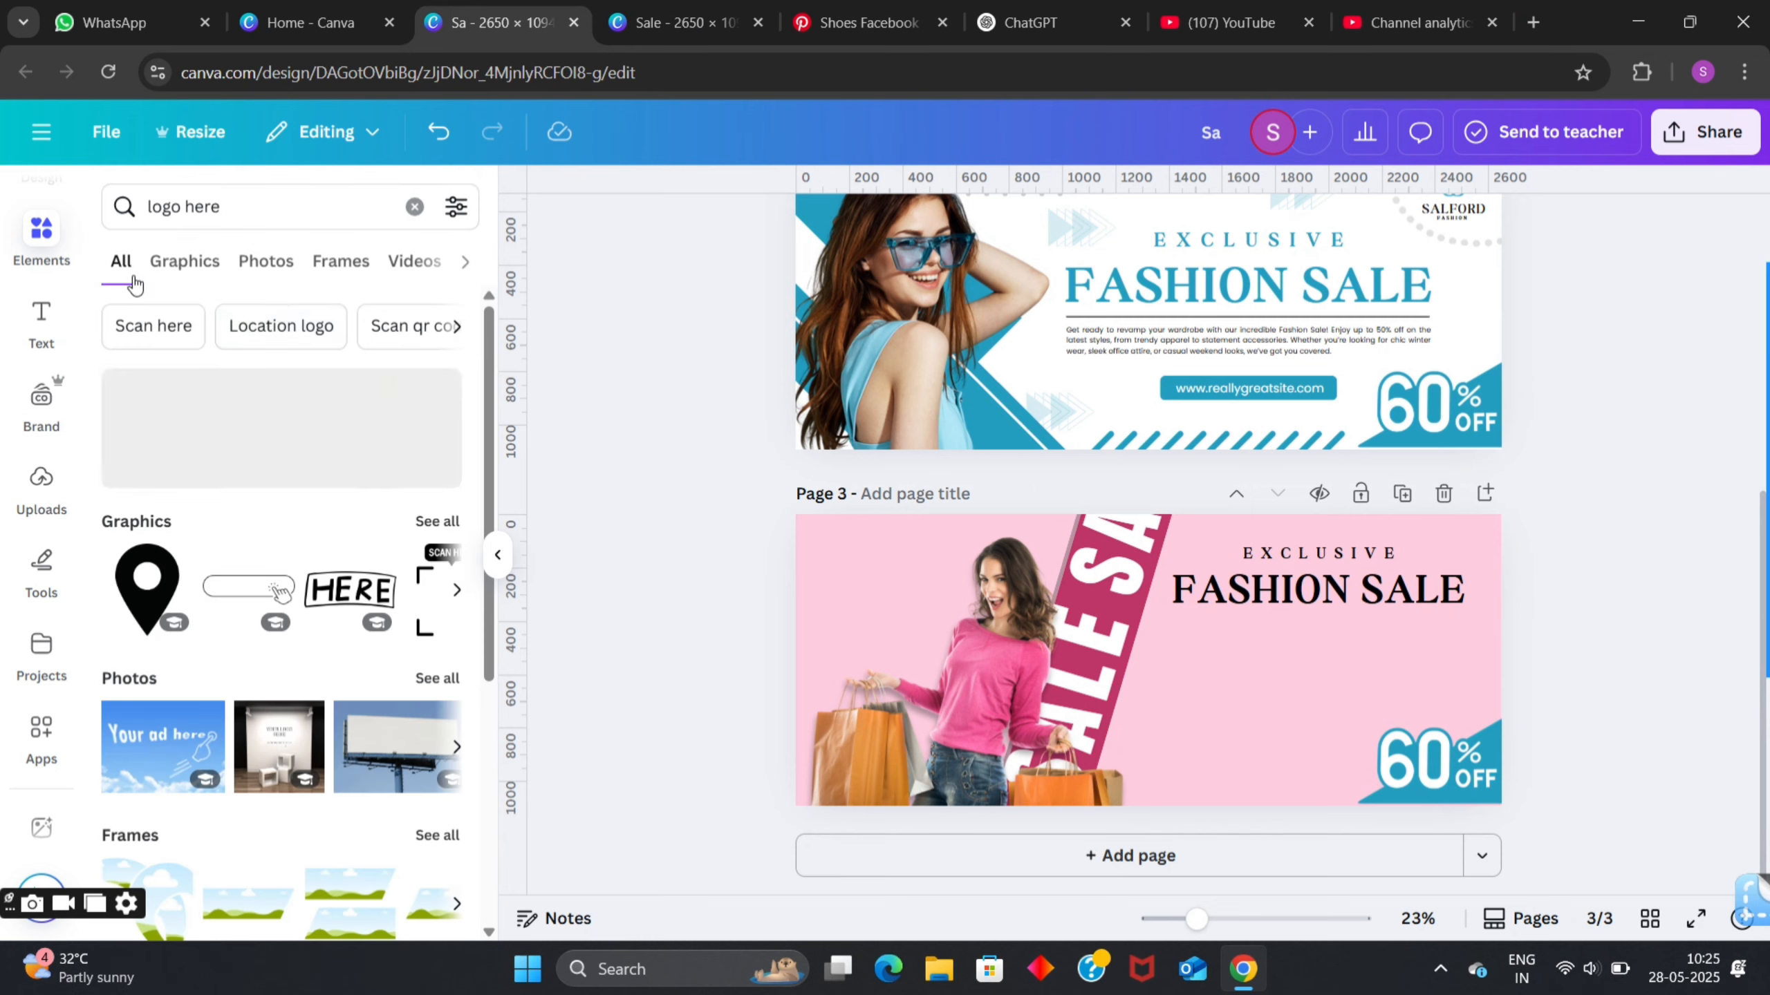
left_click(171, 268)
- Search the graphics for "fashion logo" and browse the results for a suitable logo
left_click(207, 191)
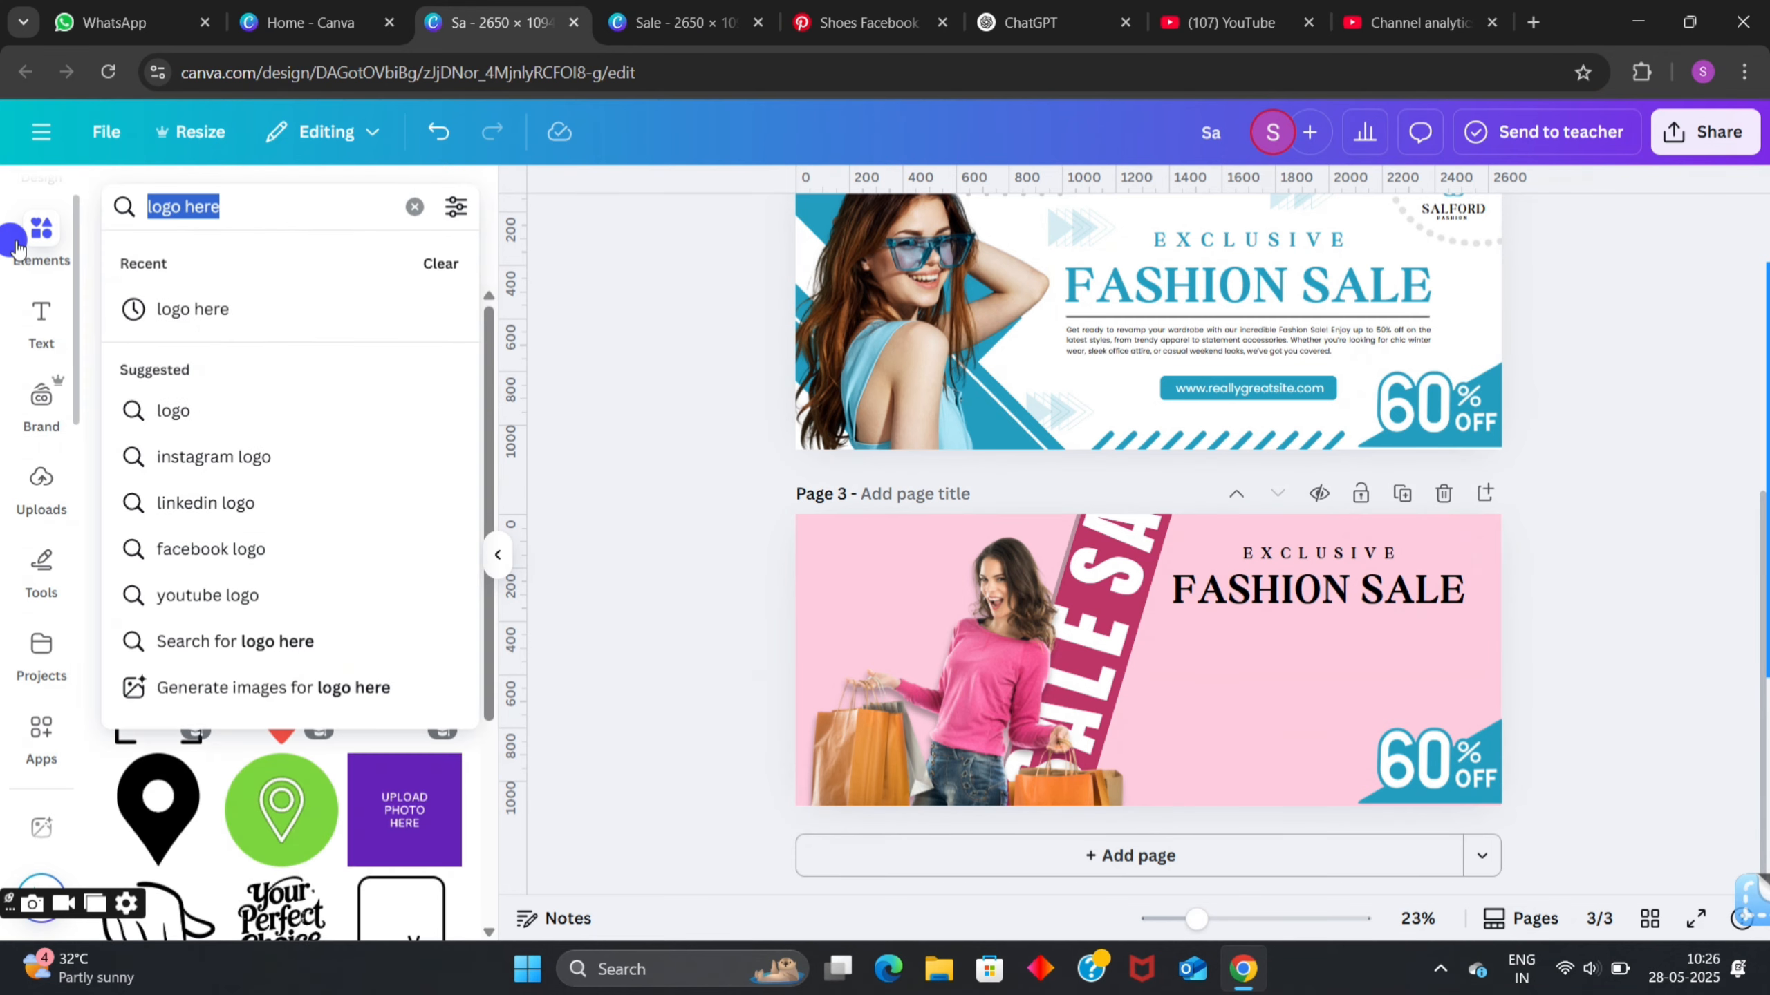
type("fashio")
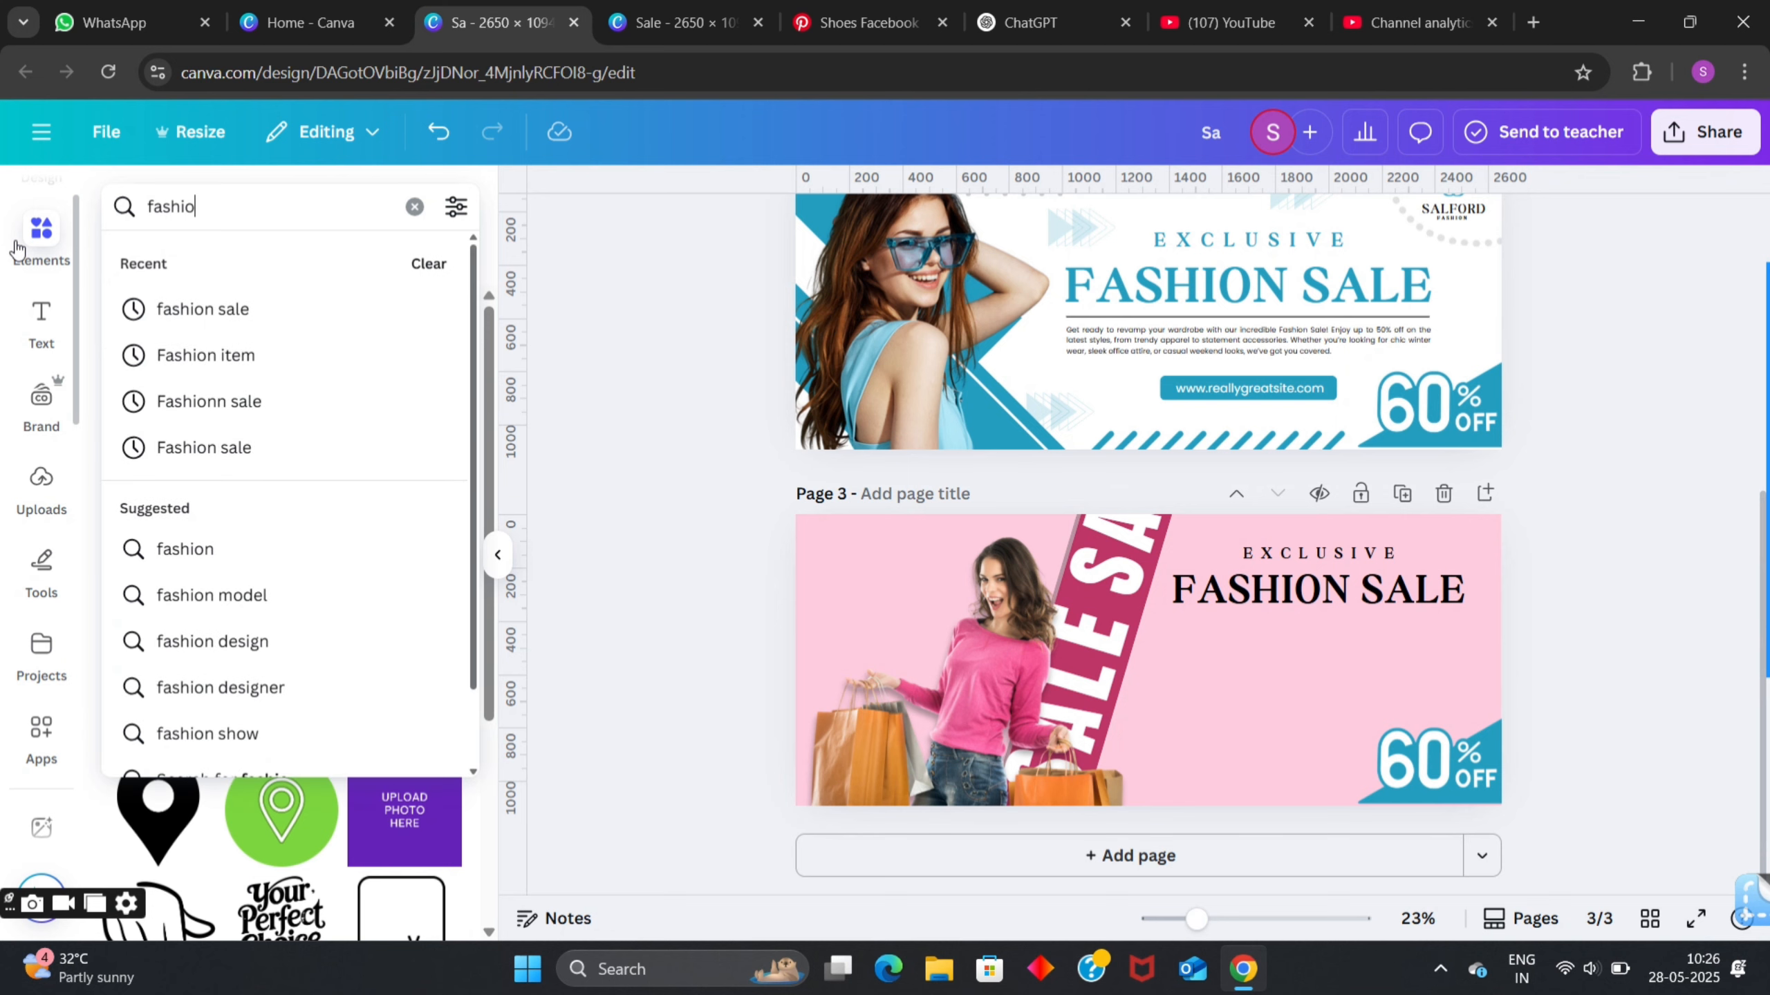
type("n logo '")
key("Return")
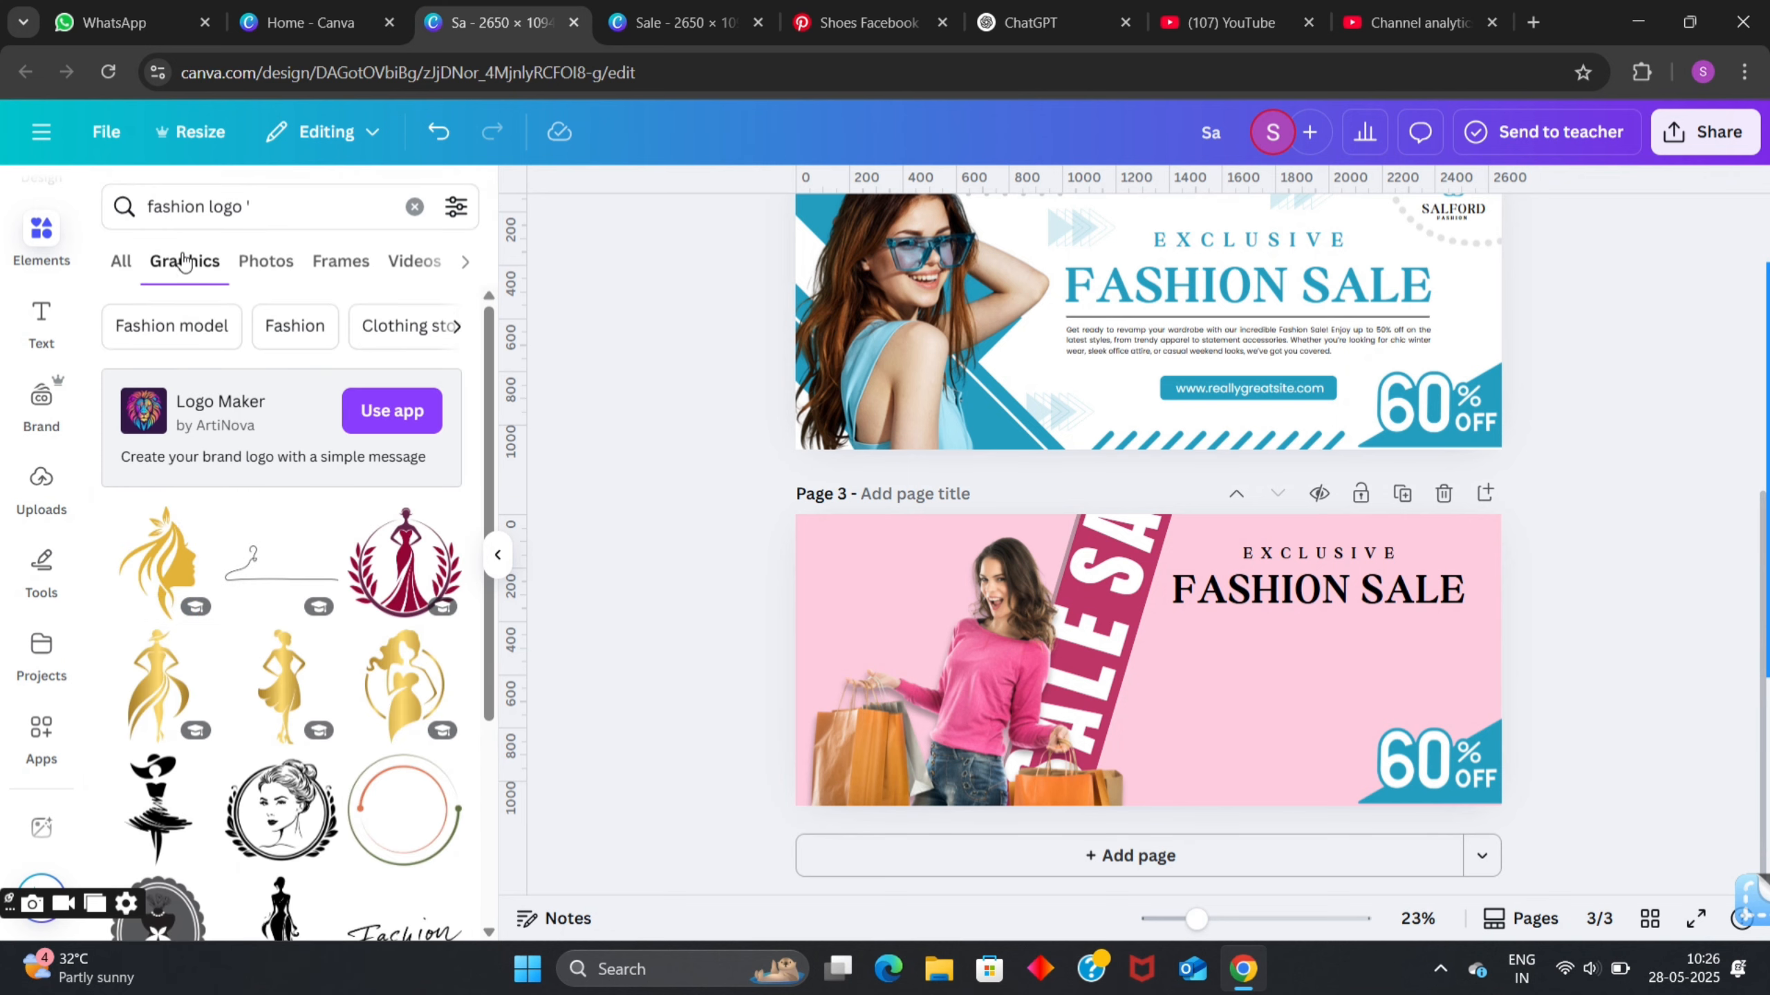
scroll(252, 680, "down", 8)
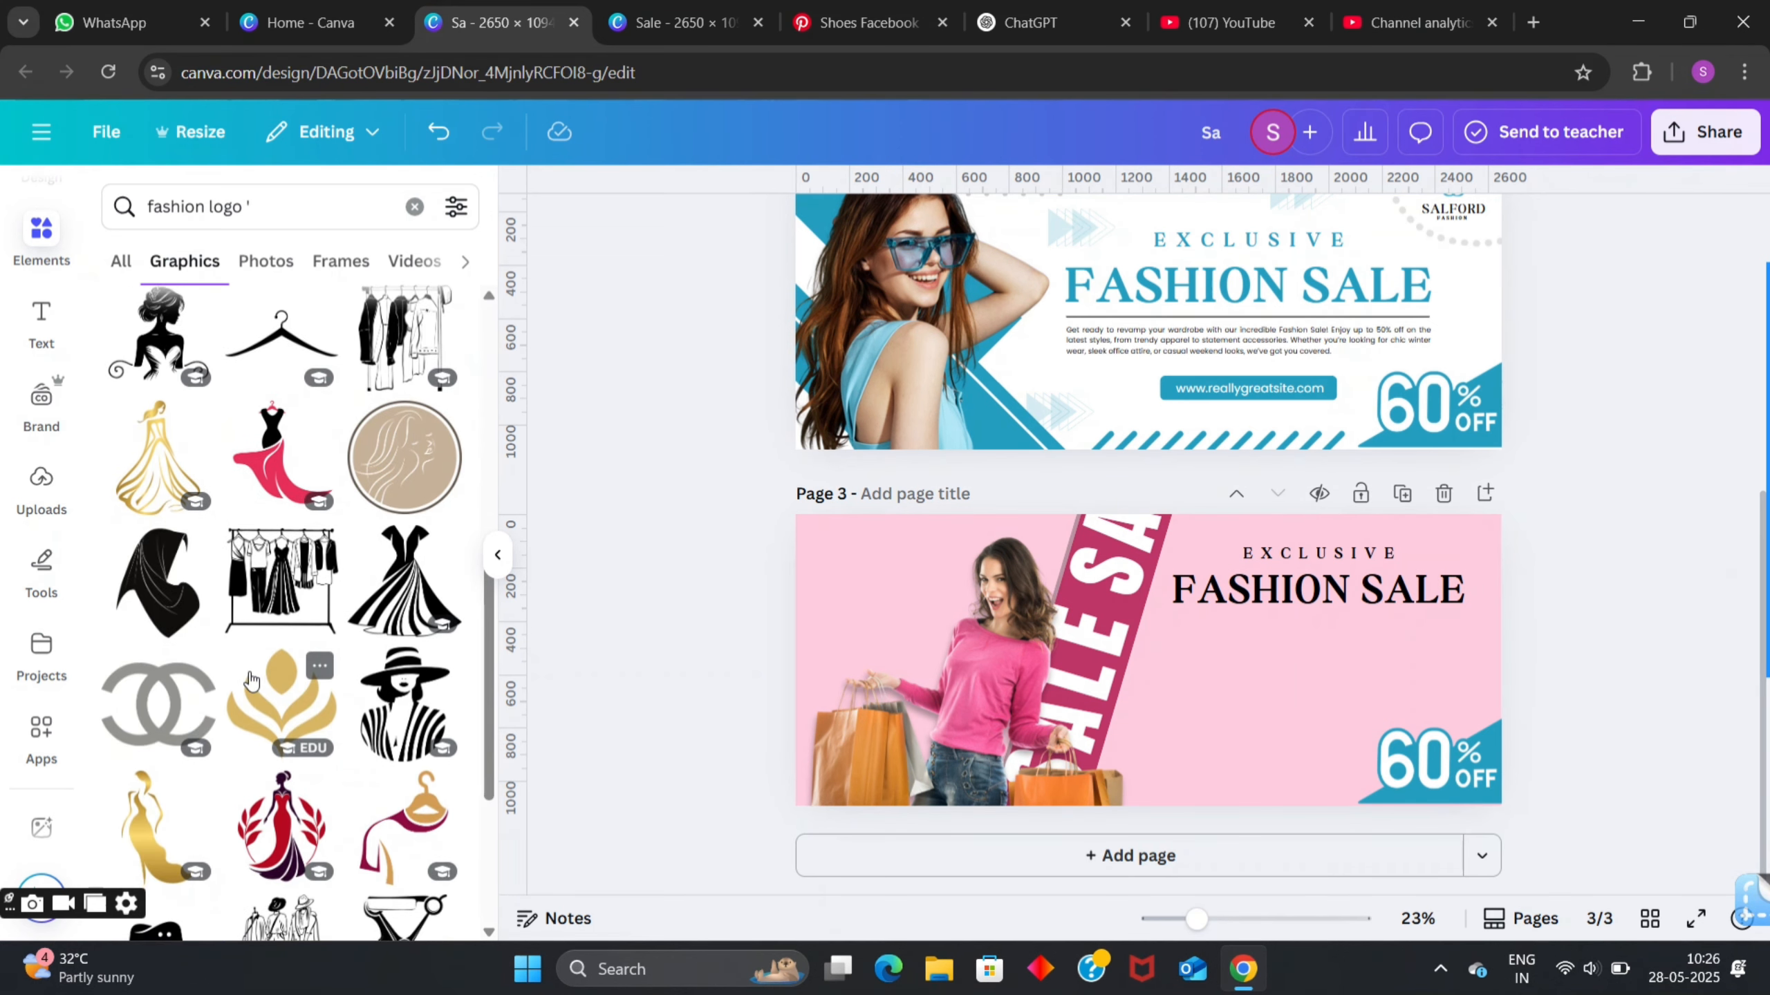
scroll(174, 585, "up", 4)
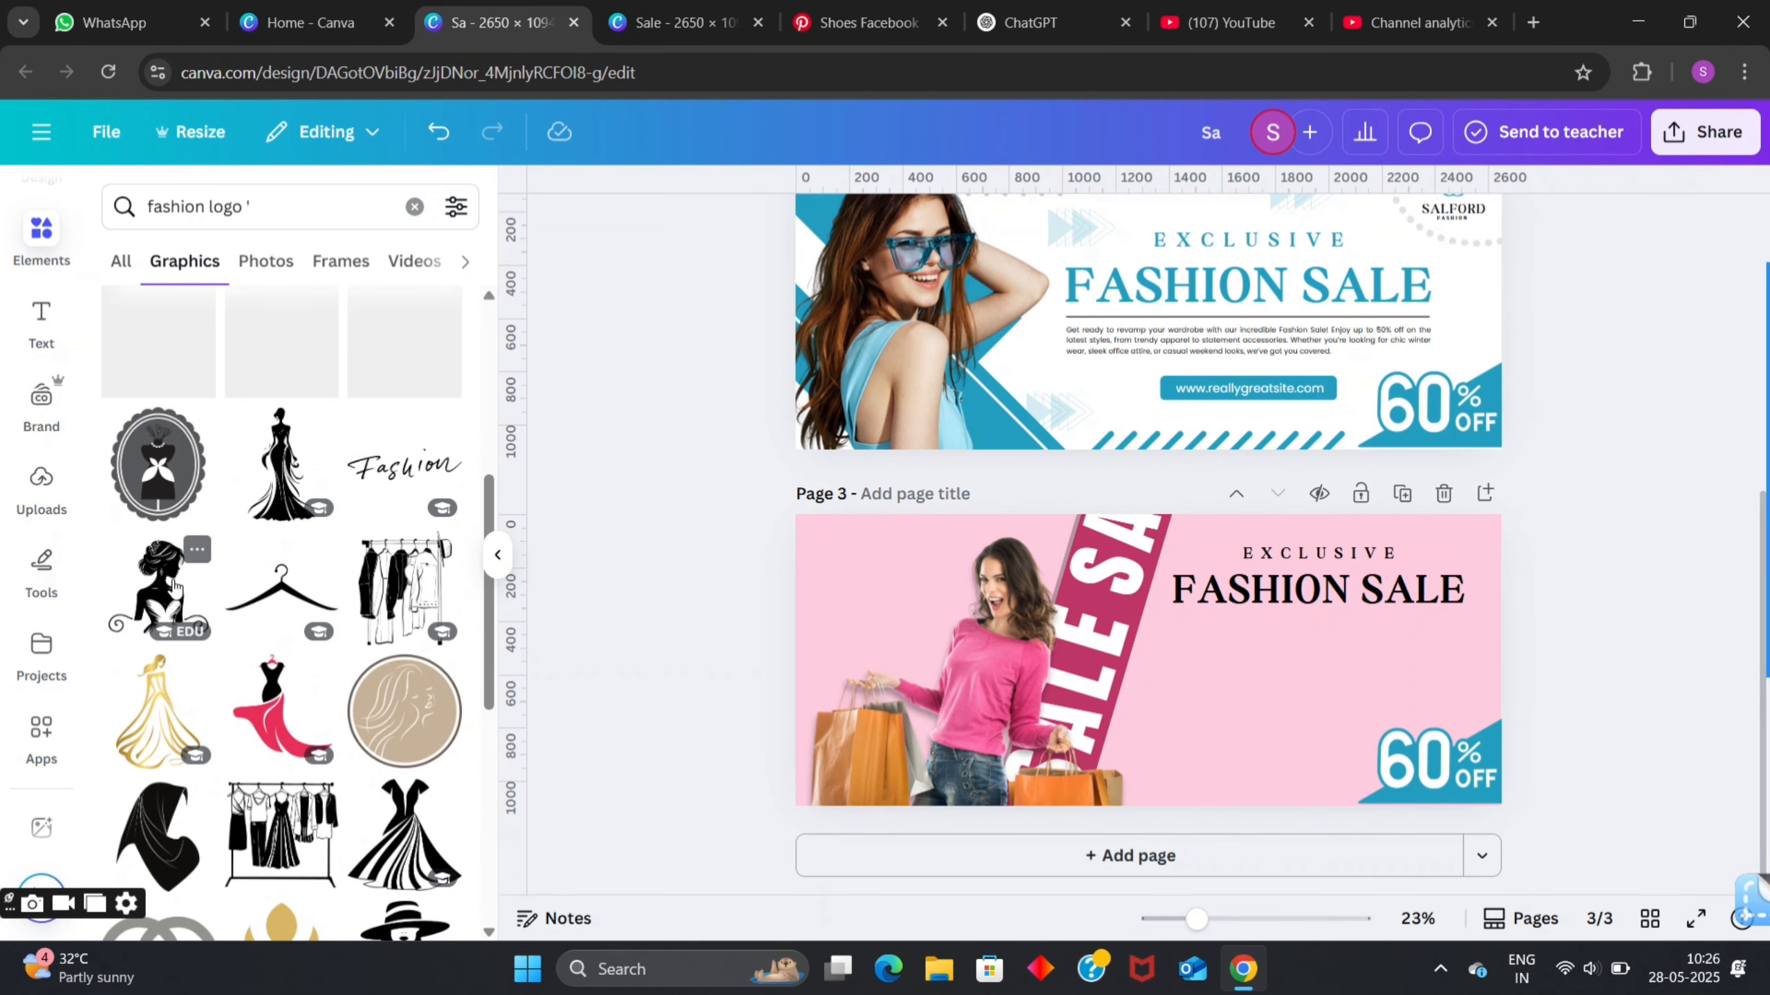
- Place a small black woman's-head silhouette in page 3's upper-left corner and add the handwritten "Fashion" graphic at a slightly reduced size
left_click(174, 588)
left_click_drag(1111, 643, 824, 568)
left_click_drag(926, 654, 839, 542)
left_click(405, 466)
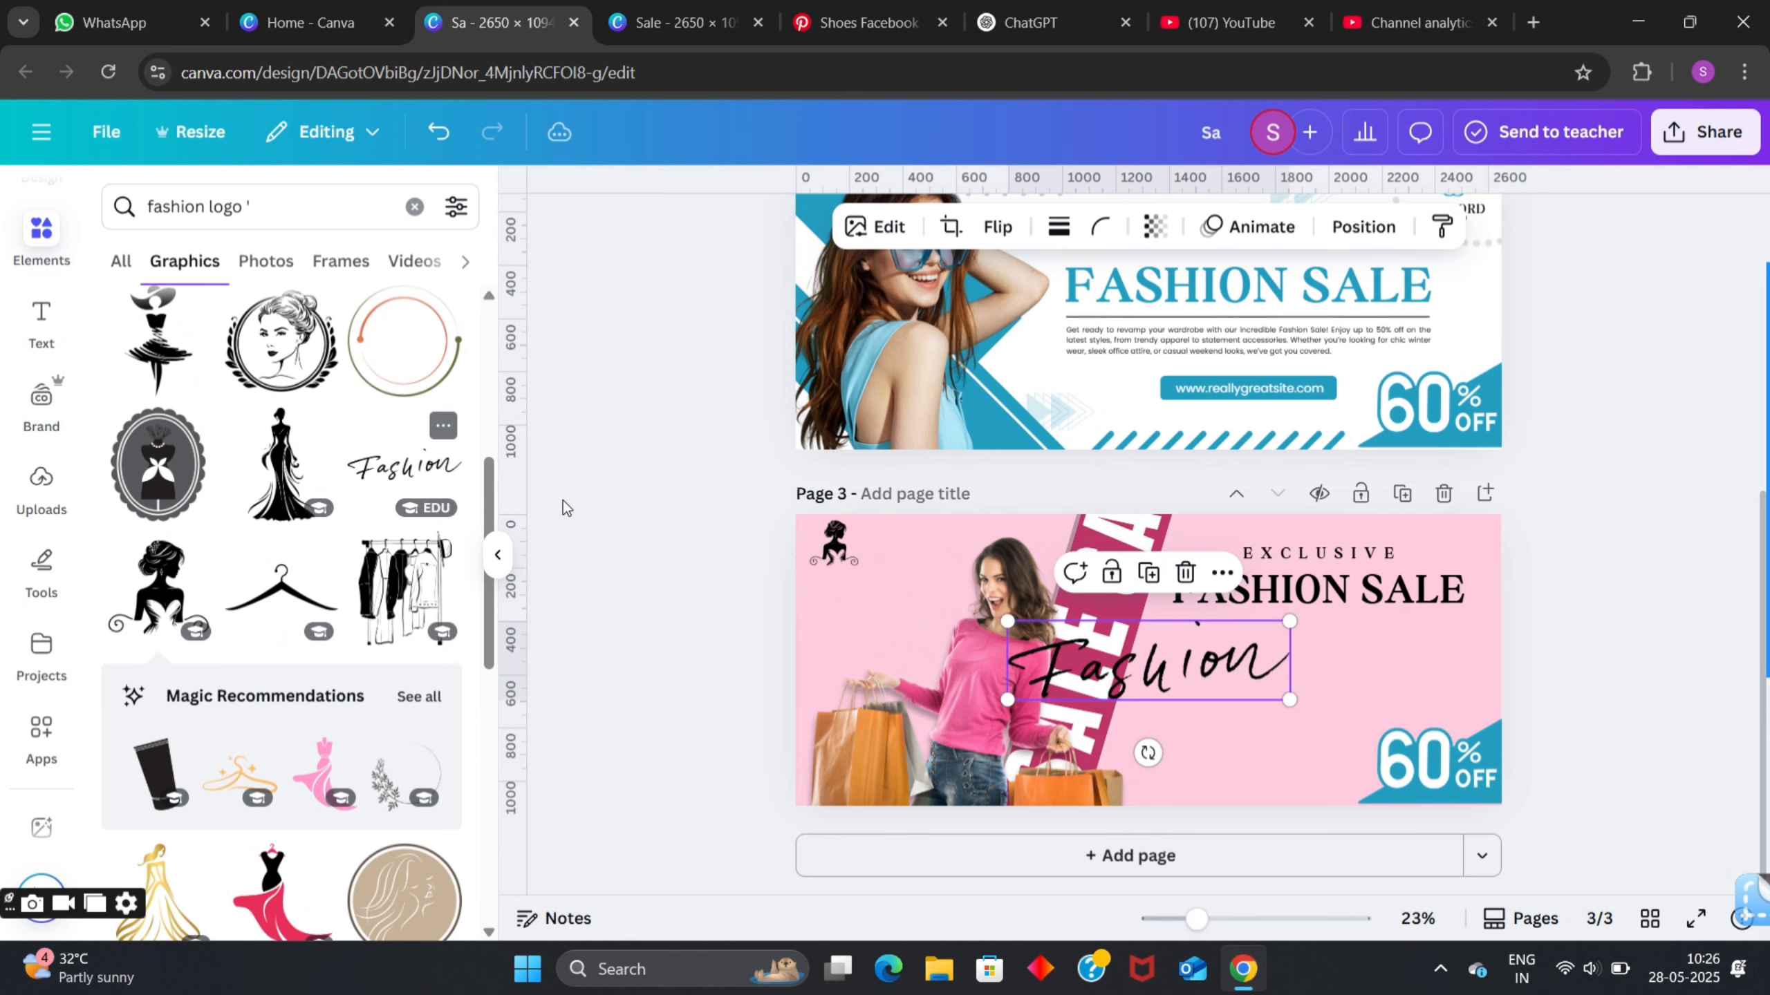
left_click_drag(1289, 699, 1267, 685)
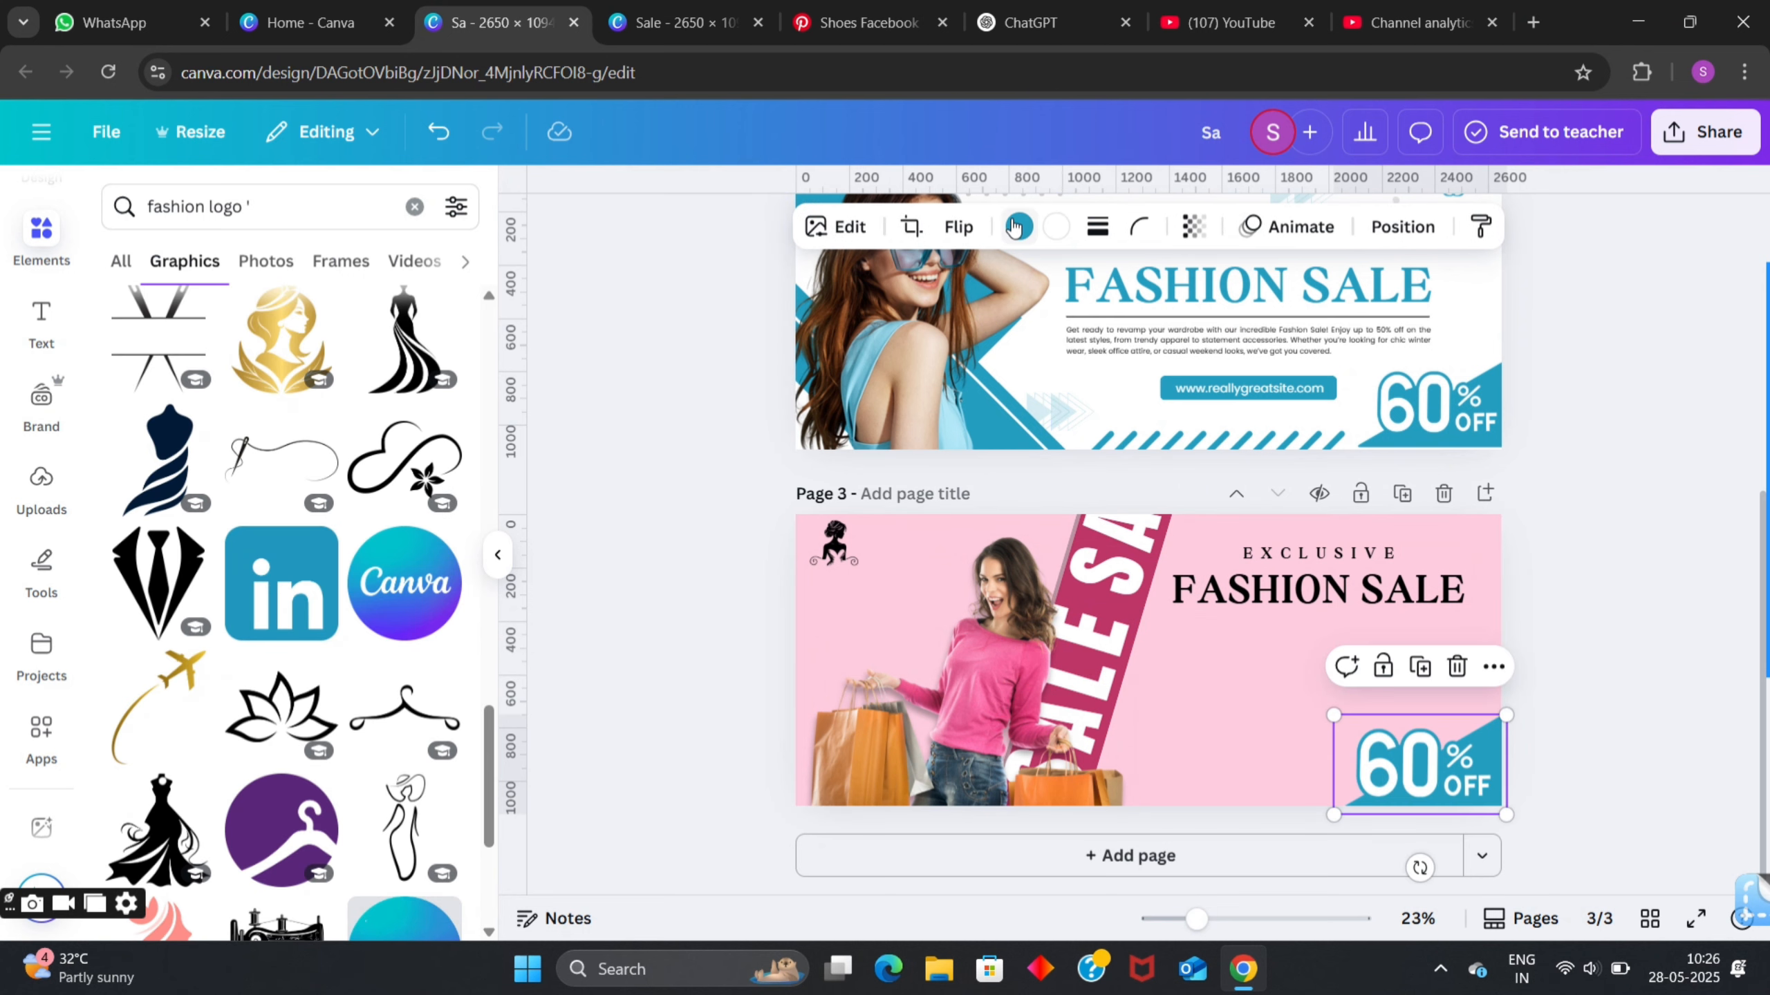
- Replace the silhouette on page 3 with a copy of page 2's SALFORD FASHION logo, placed in the page's upper-left corner
mouse_move(1767, 391)
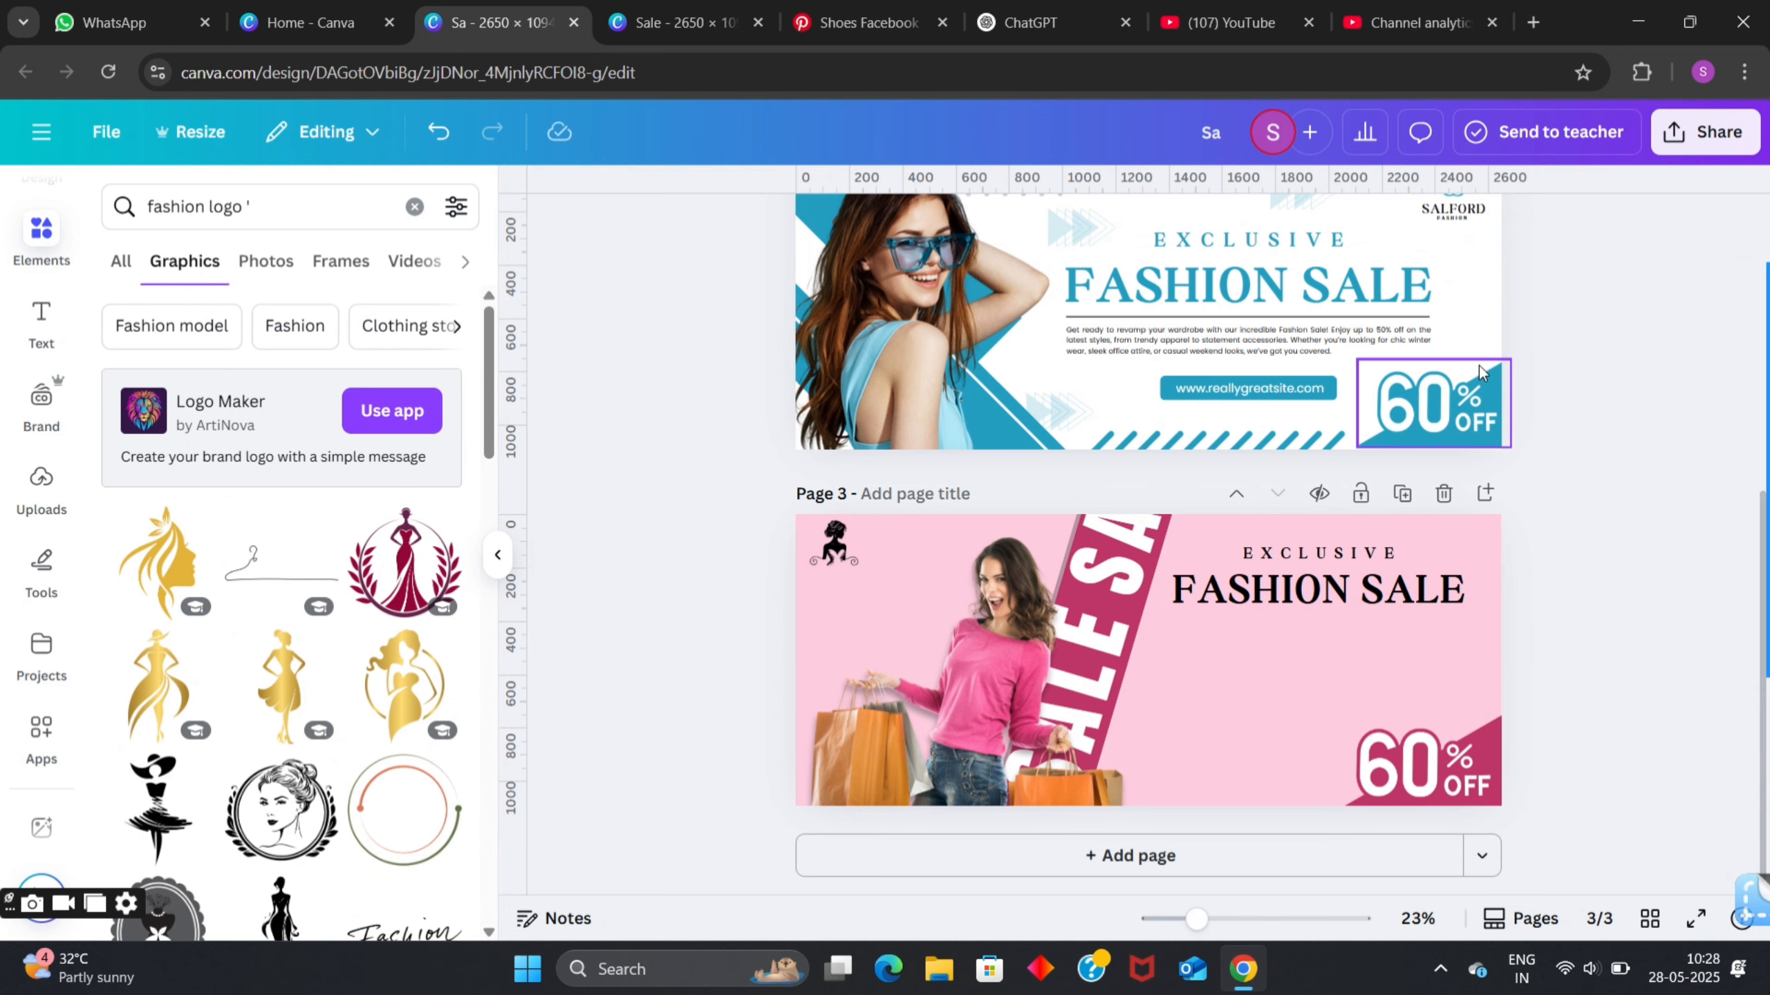
scroll(1532, 409, "up", 1)
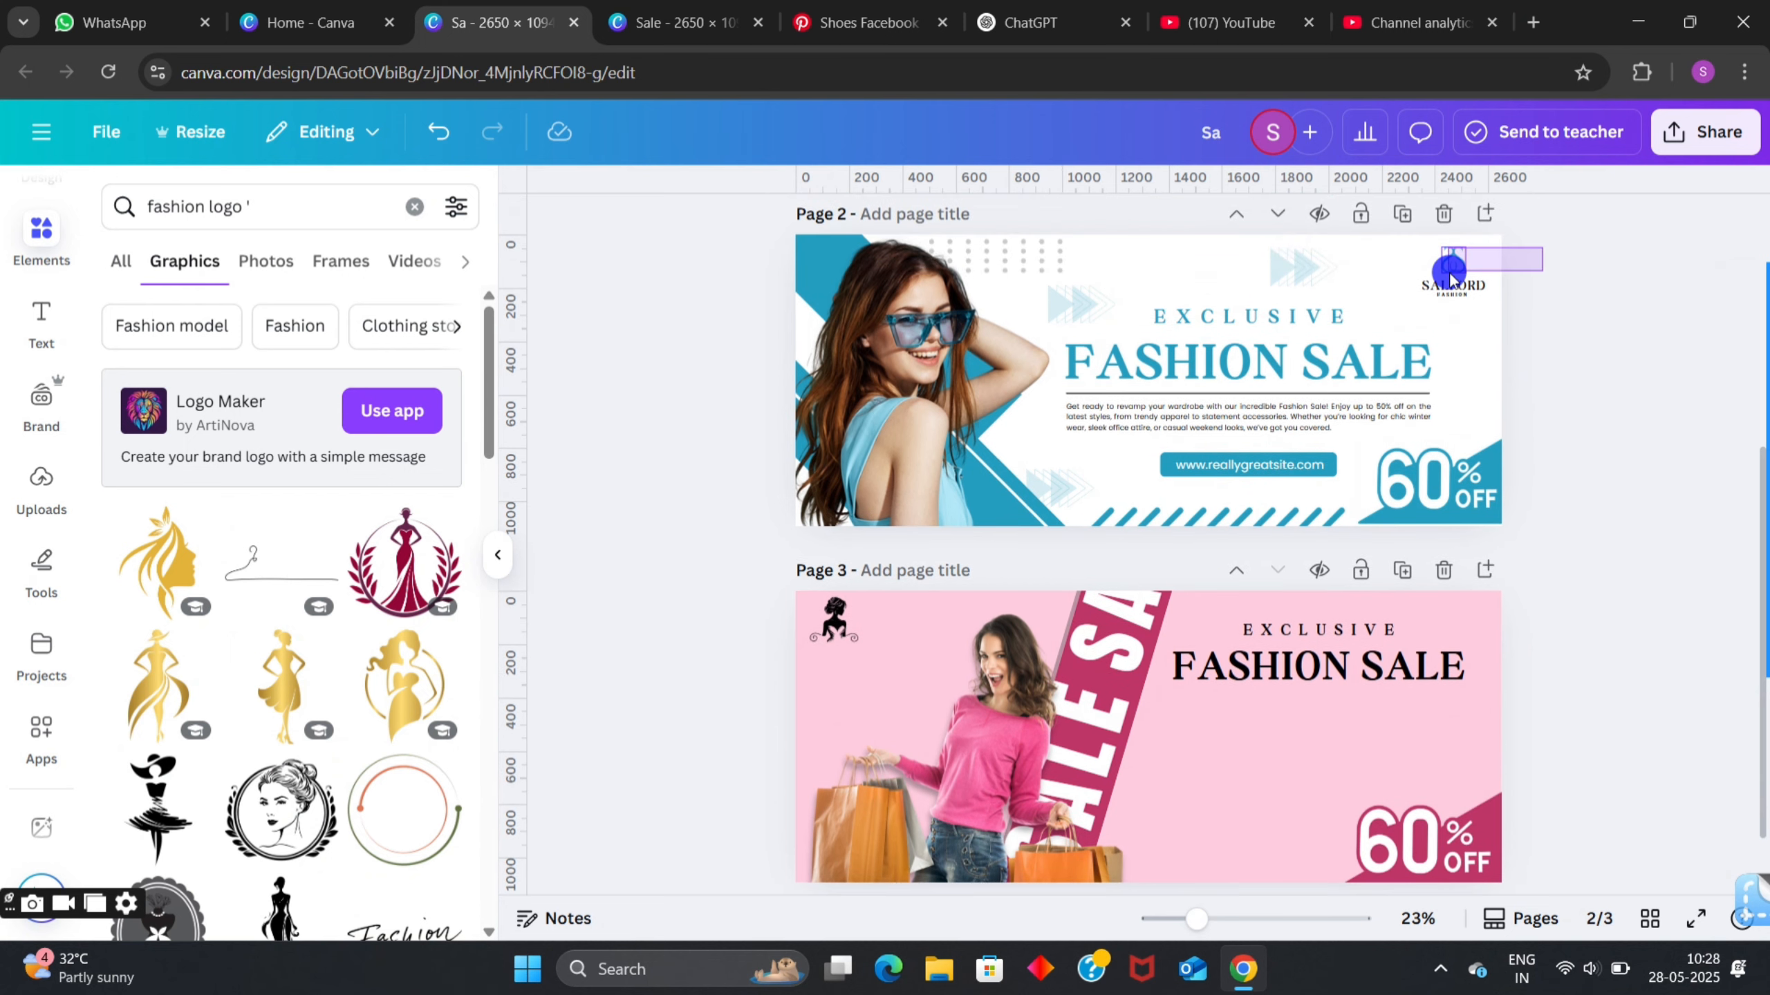
left_click(1439, 305)
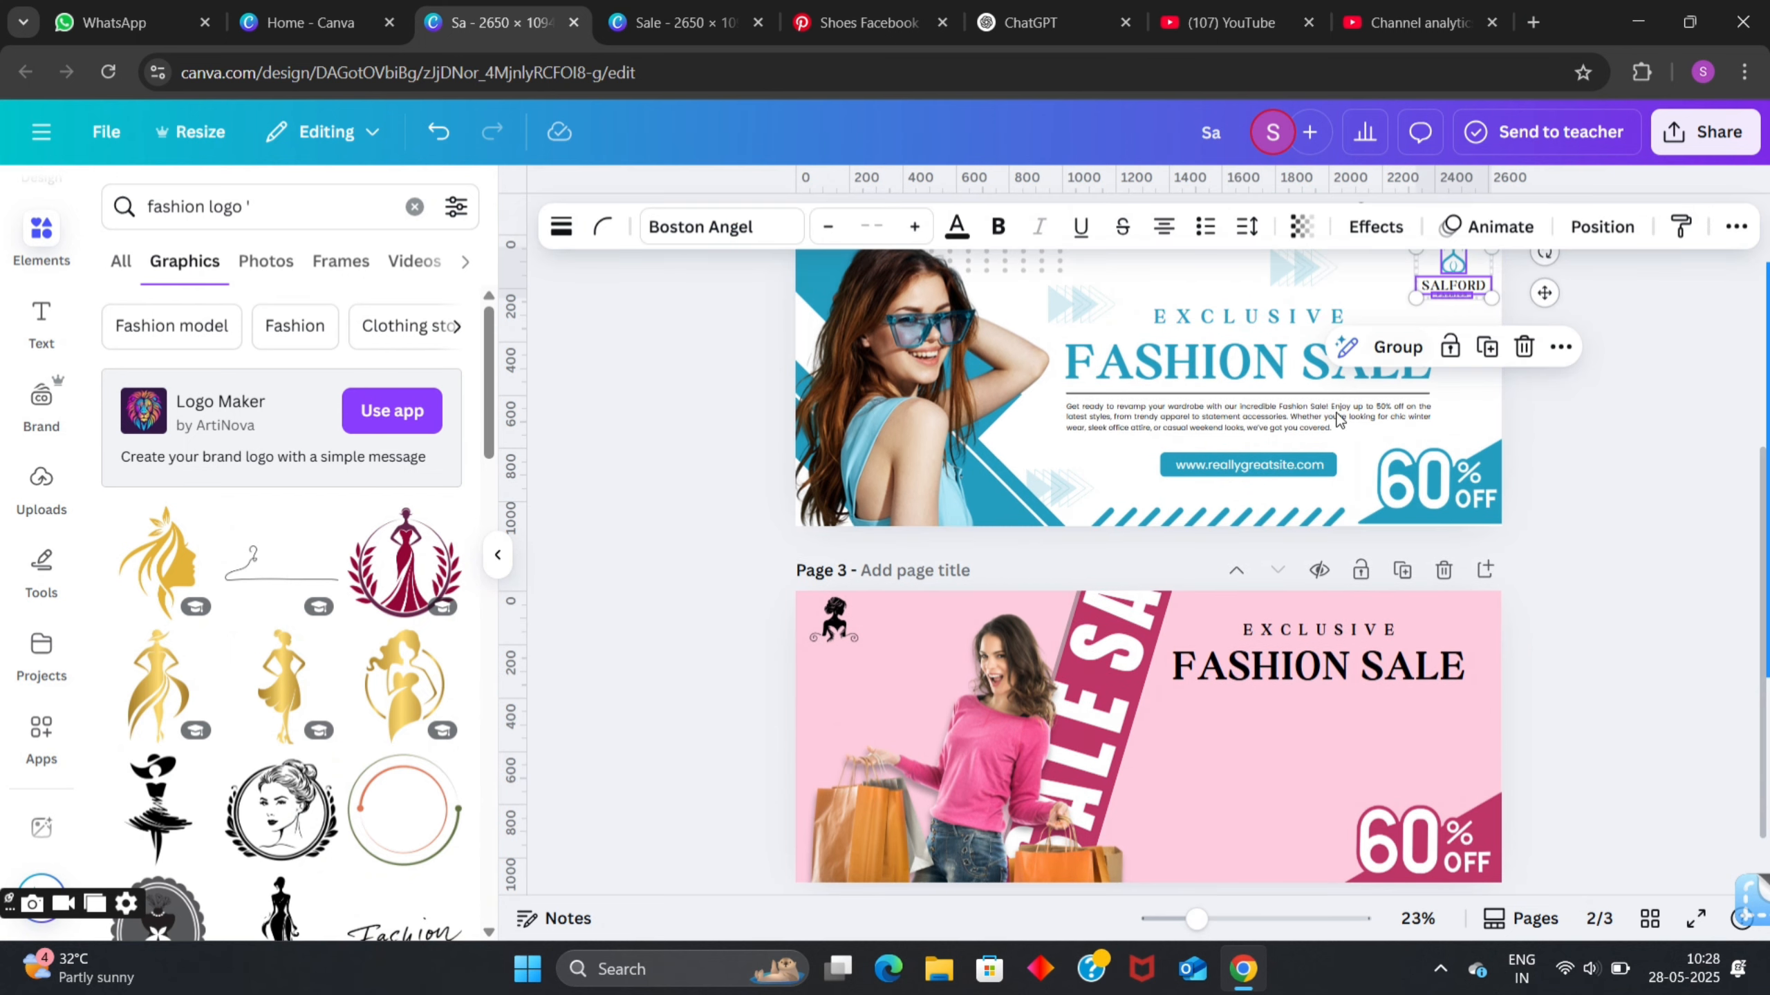
left_click(826, 616)
key("Delete")
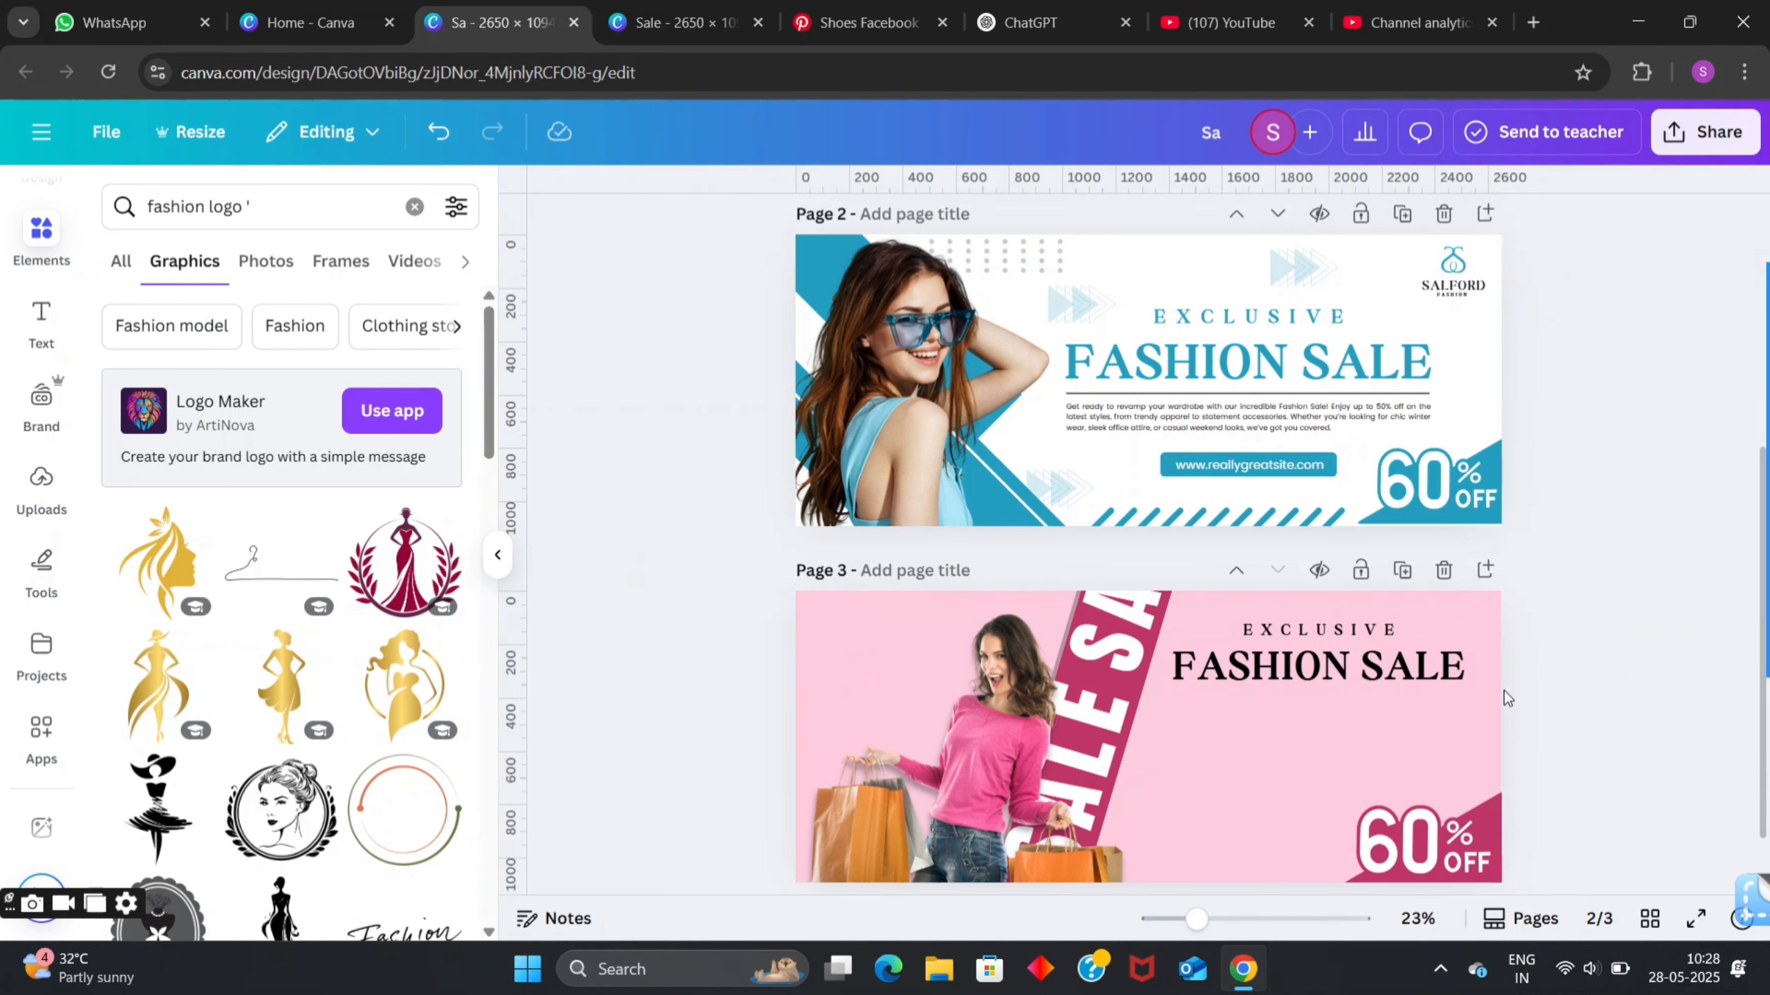
scroll(1493, 632, "down", 1)
key("ctrl+v")
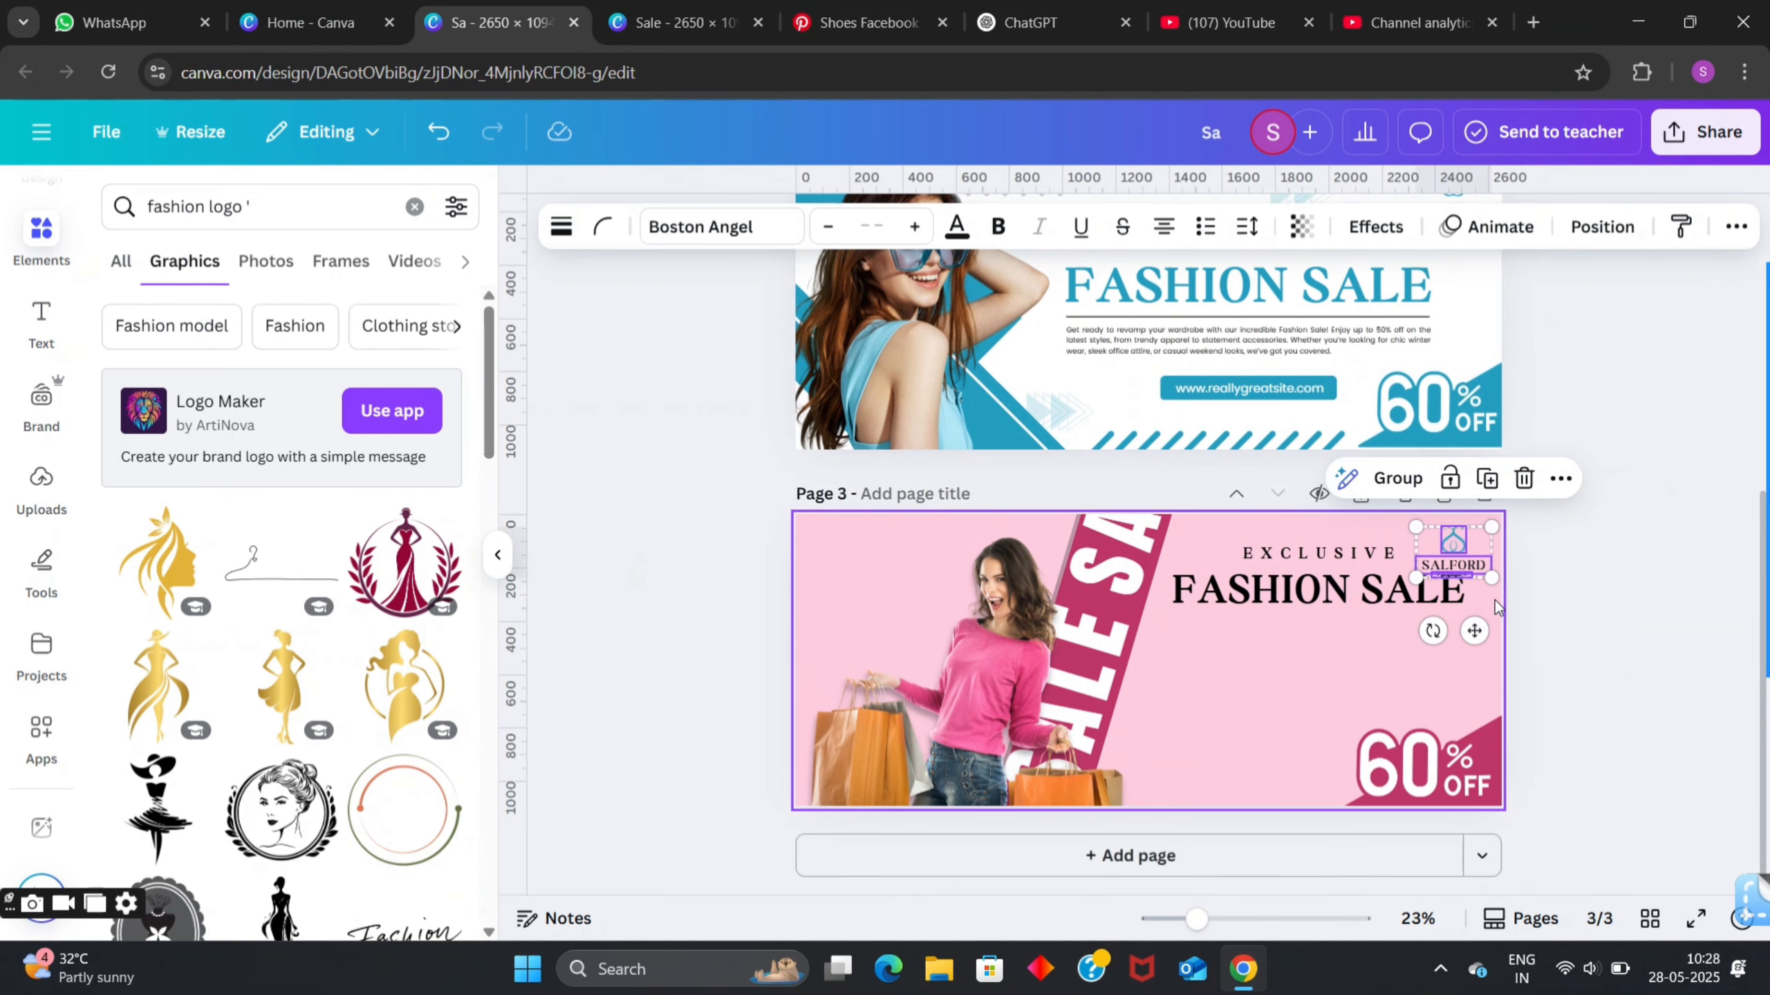
left_click_drag(1475, 631, 865, 624)
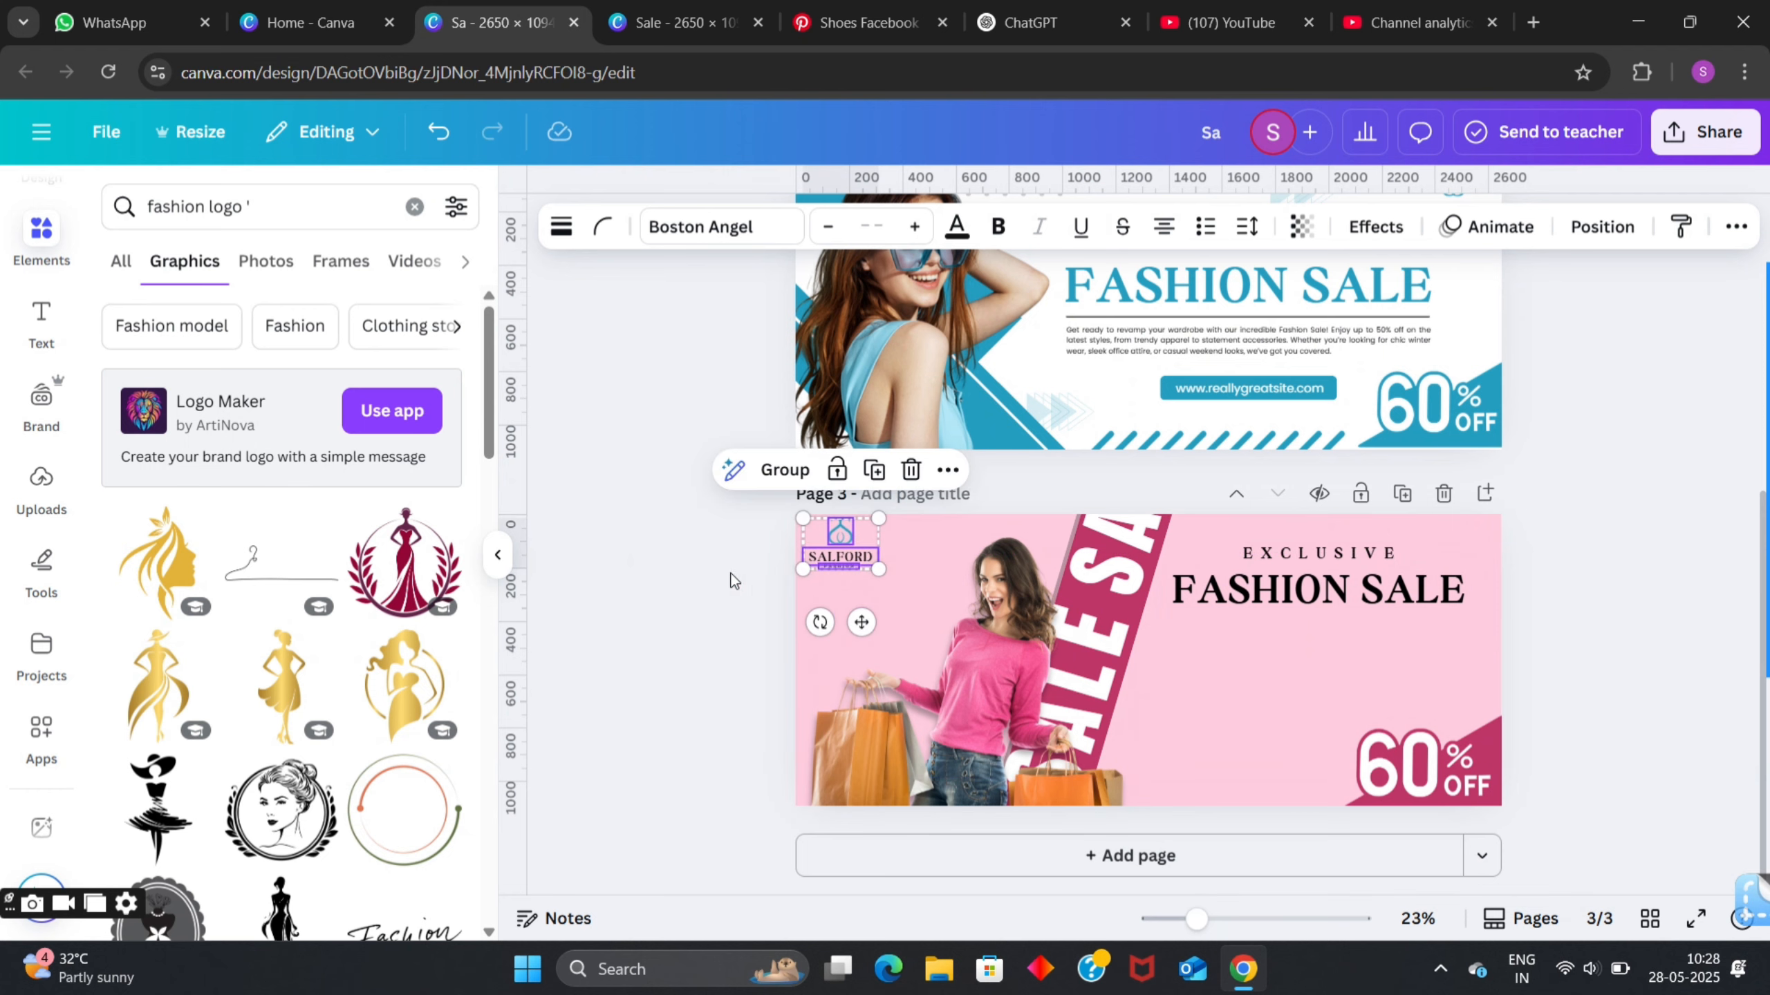
- Nudge the SALFORD FASHION logo on page 3 down from the page's upper edge and slightly left
scroll(720, 346, "up", 5)
scroll(720, 346, "down", 3)
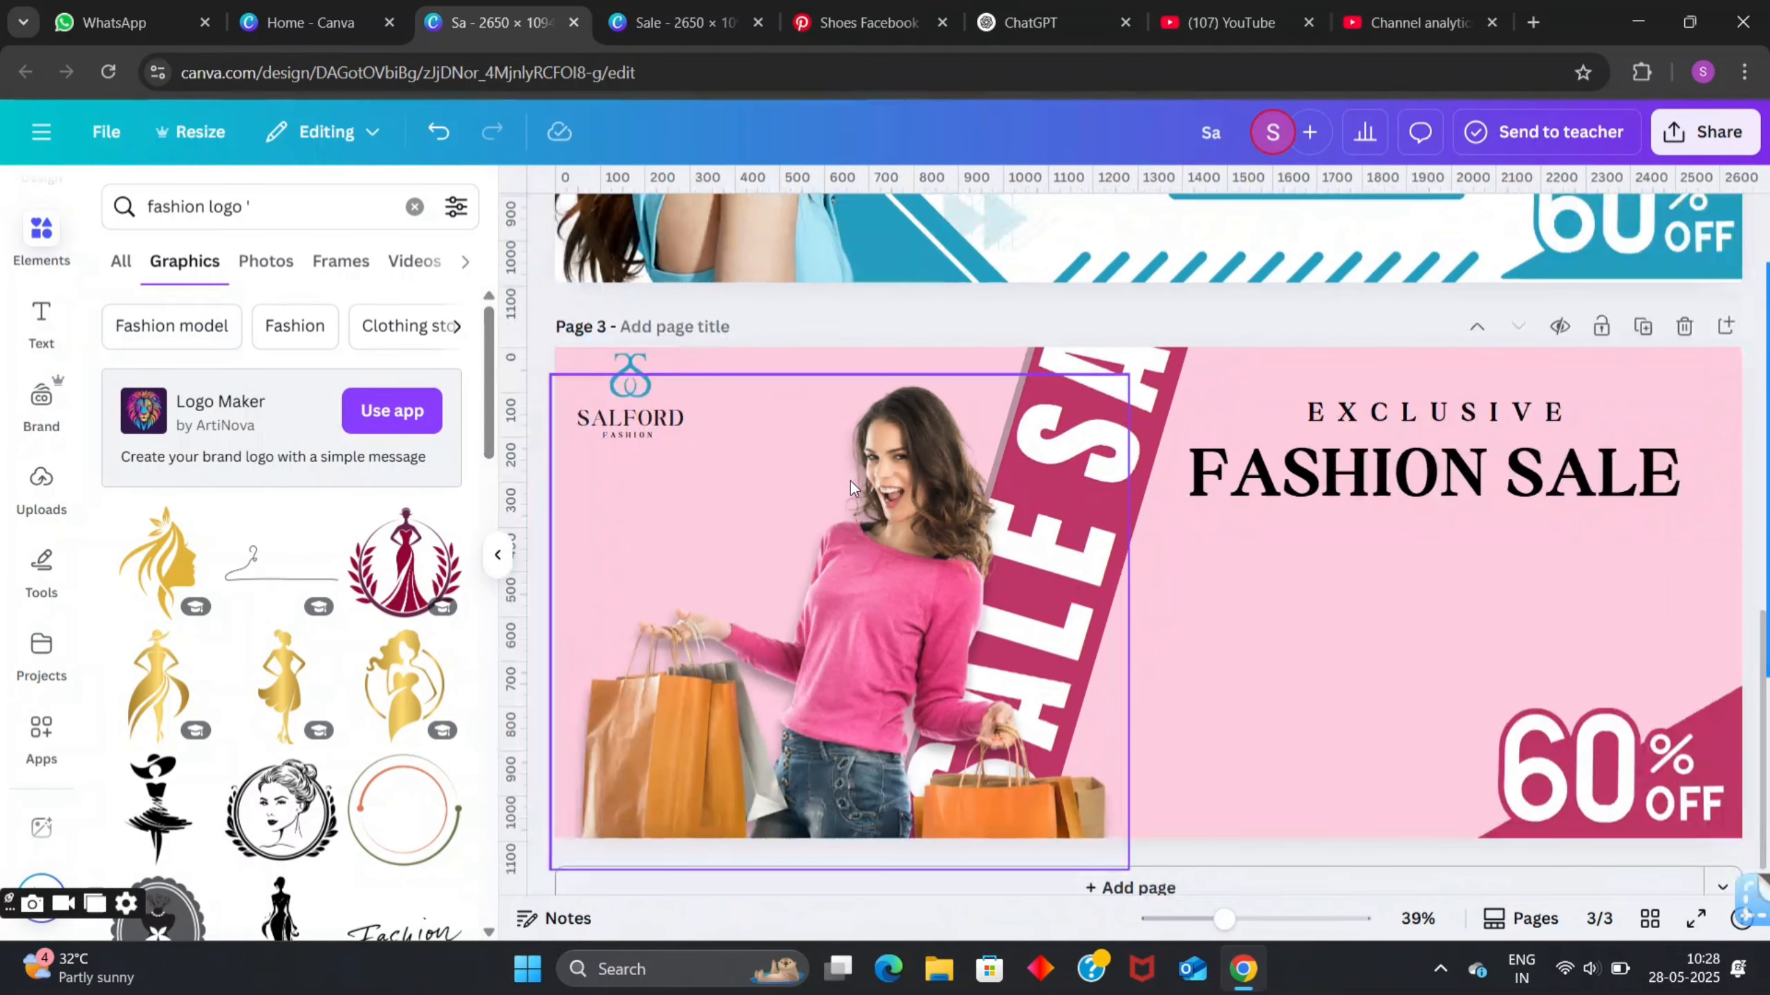
left_click(619, 425)
left_click(617, 423)
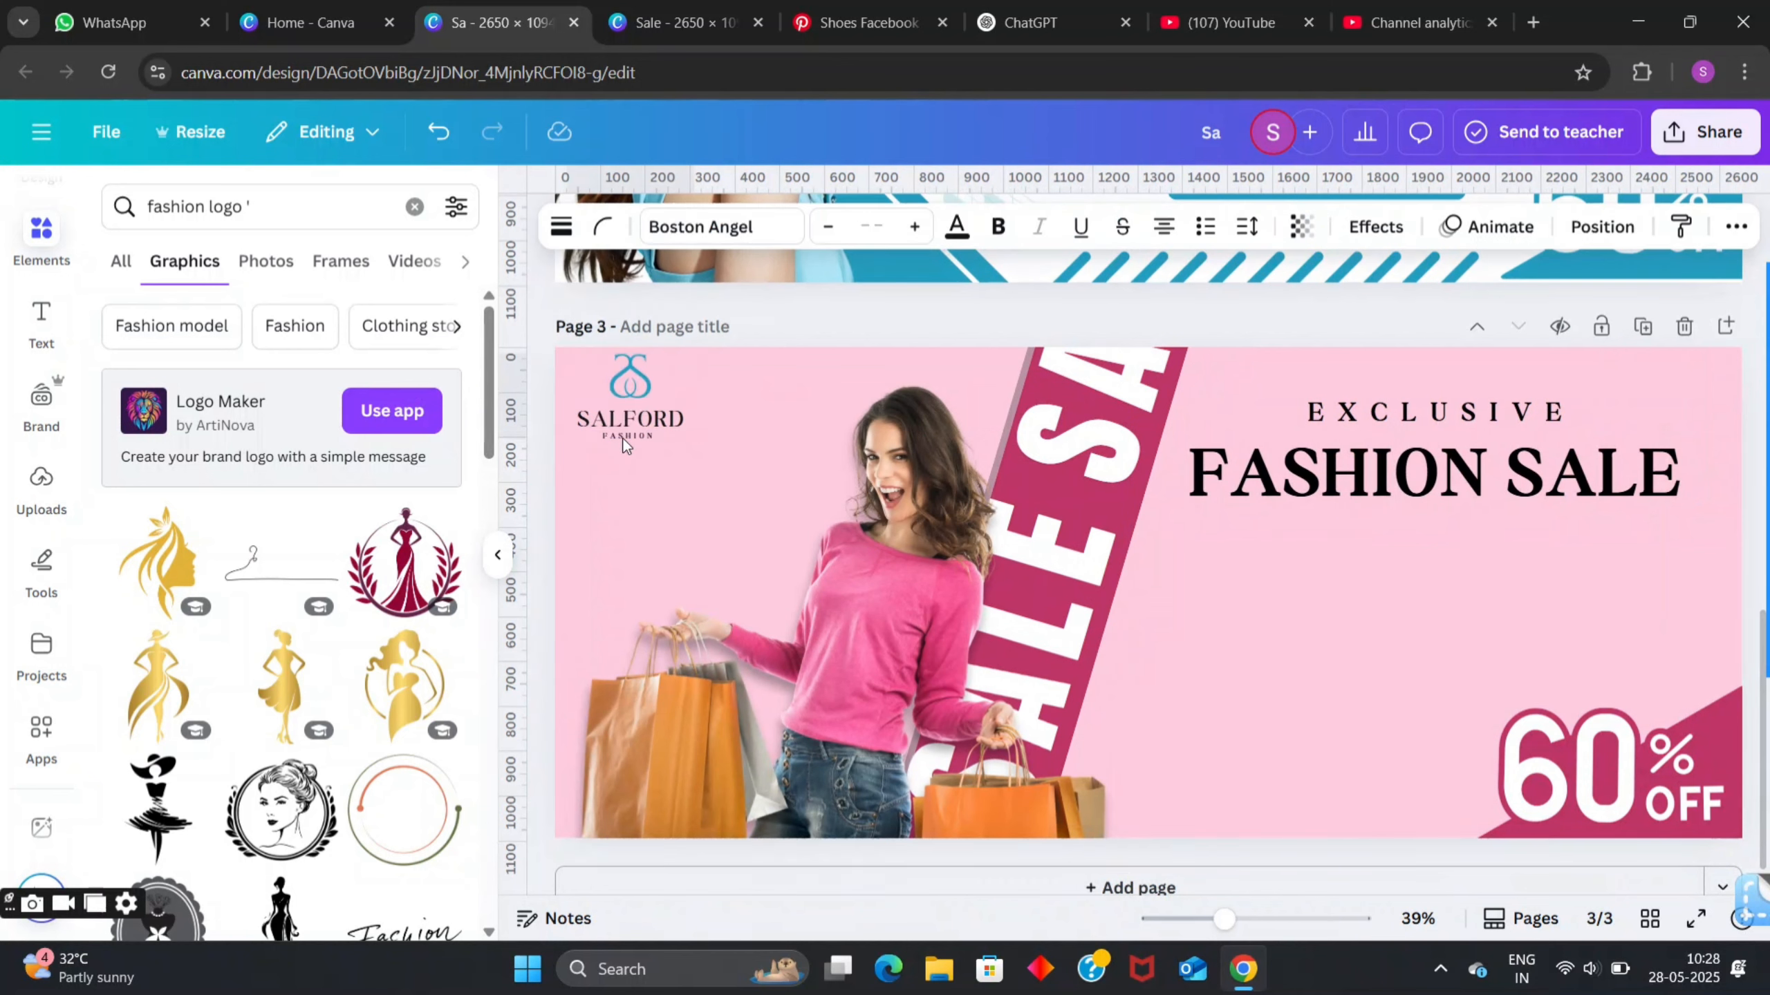
key("Down")
key("Down")
key("Down")
key("Down")
key("Down")
key("Down")
key("Down")
key("Down")
key("Down")
key("Down")
key("Down")
key("Down")
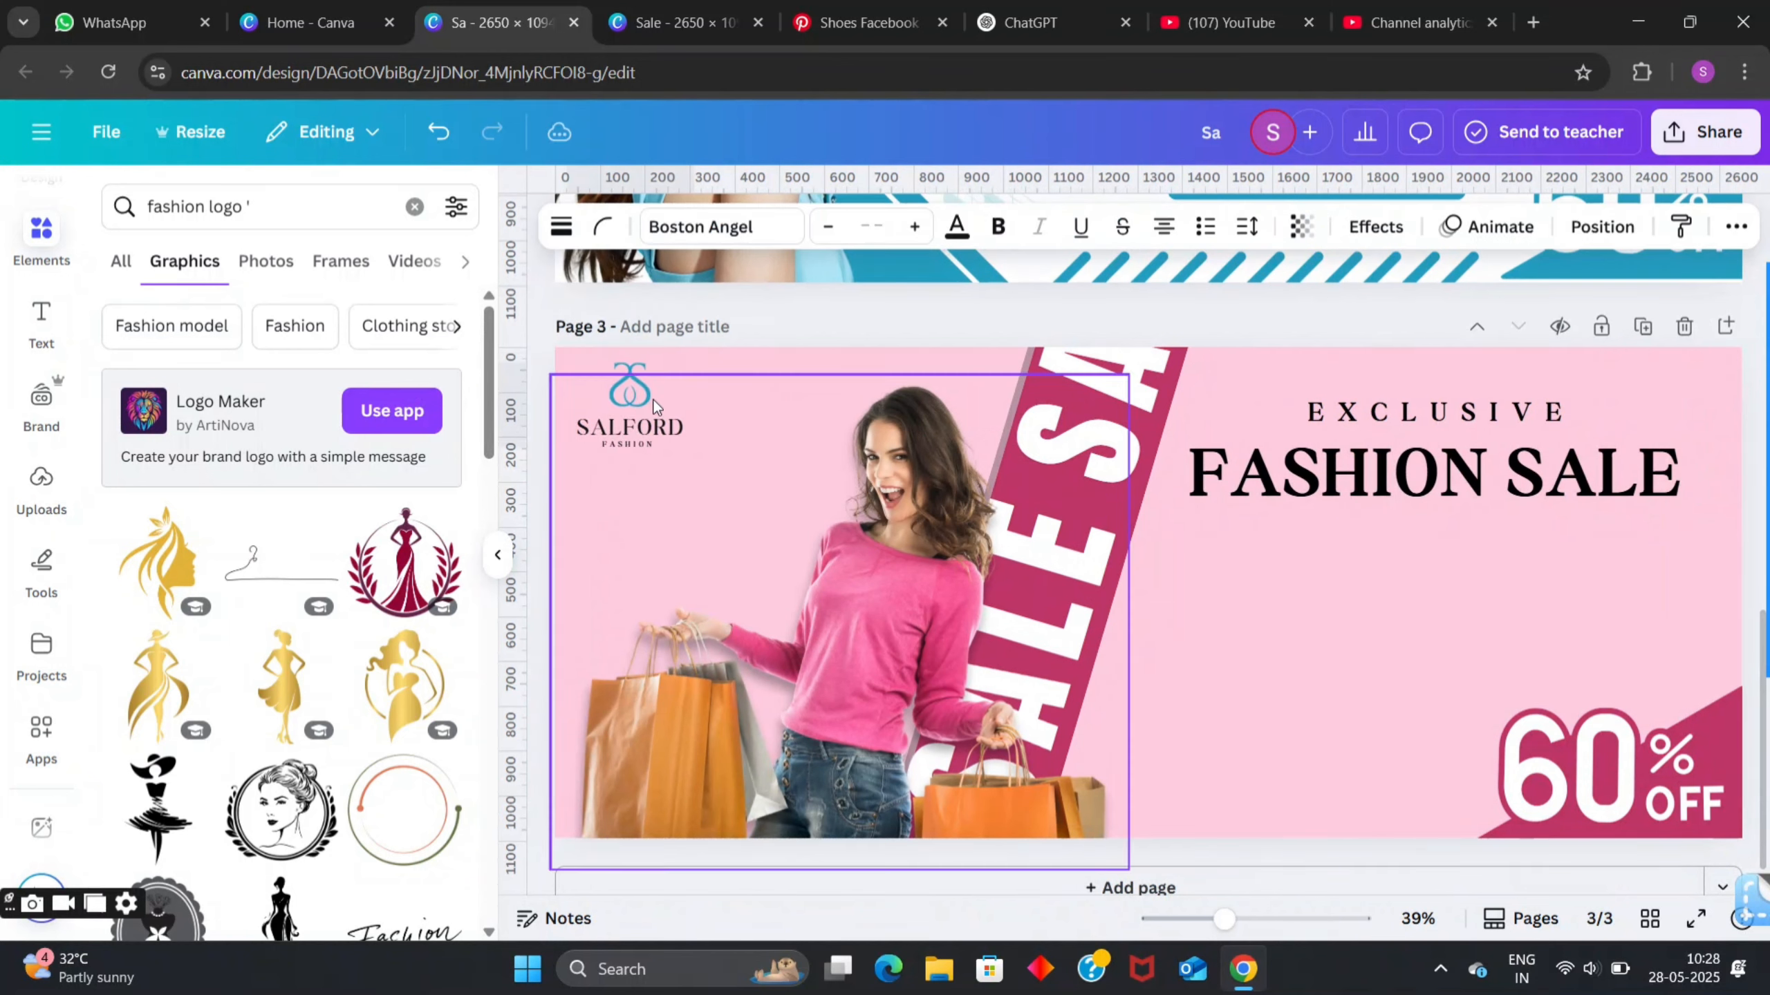
left_click(653, 401)
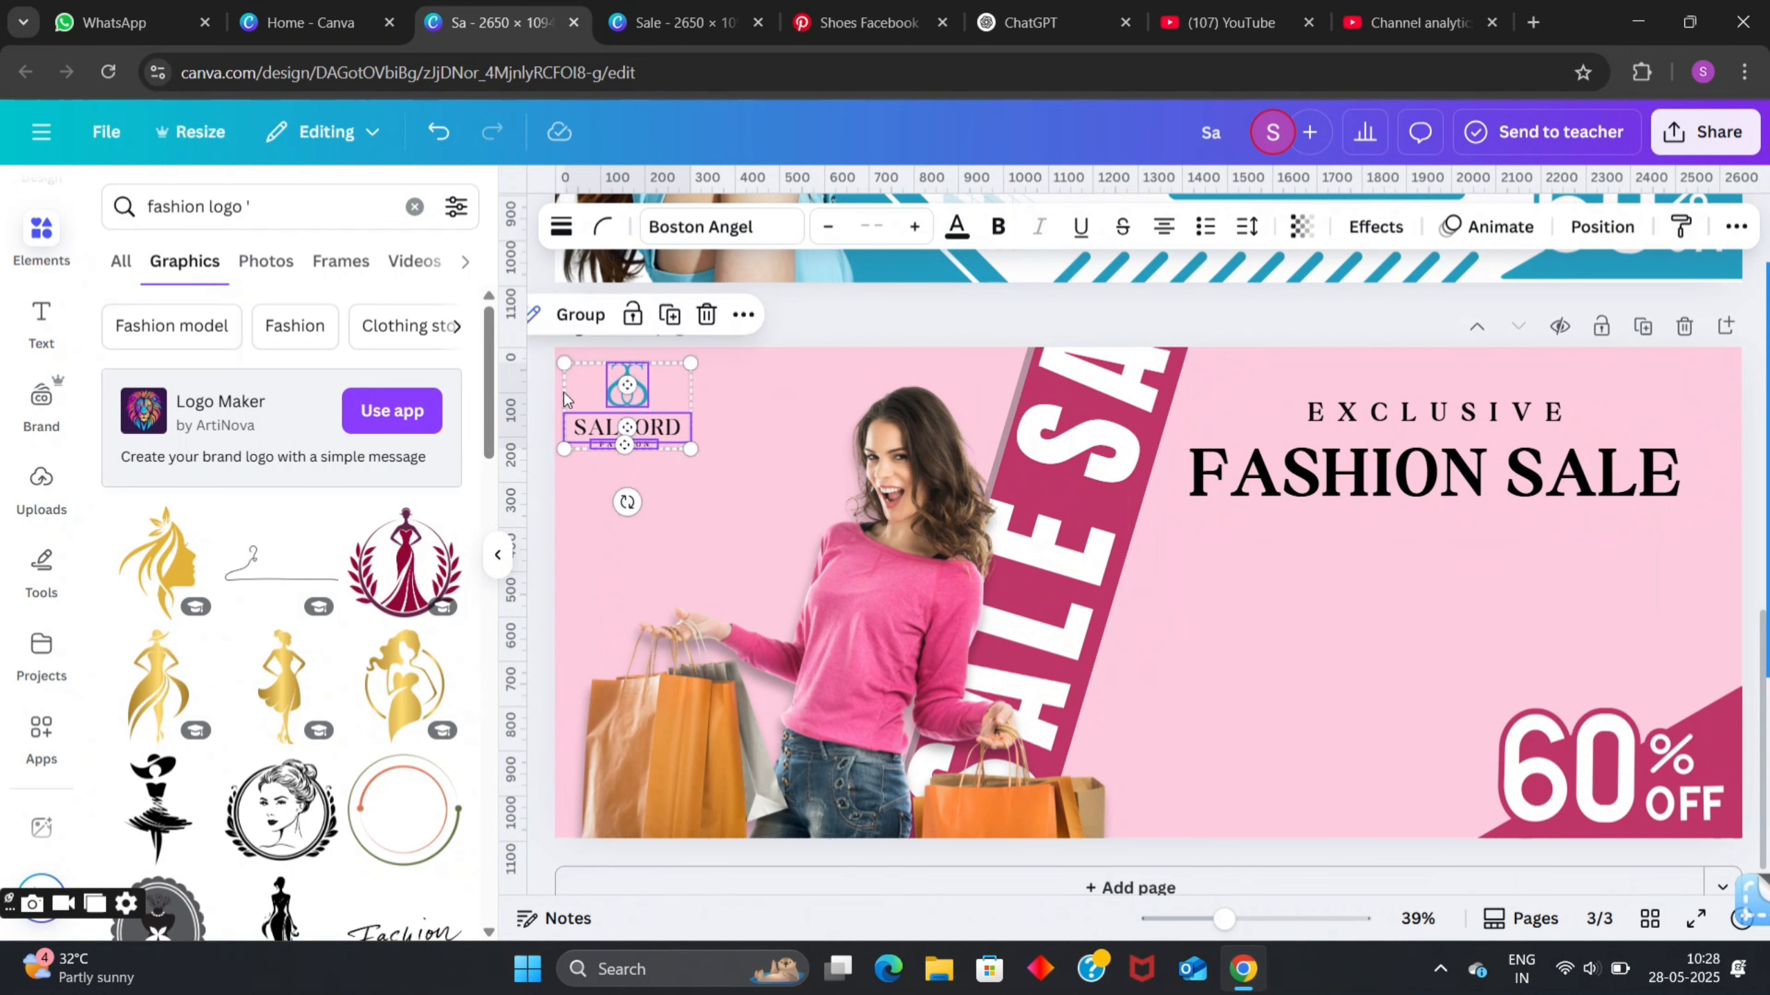
left_click(802, 309)
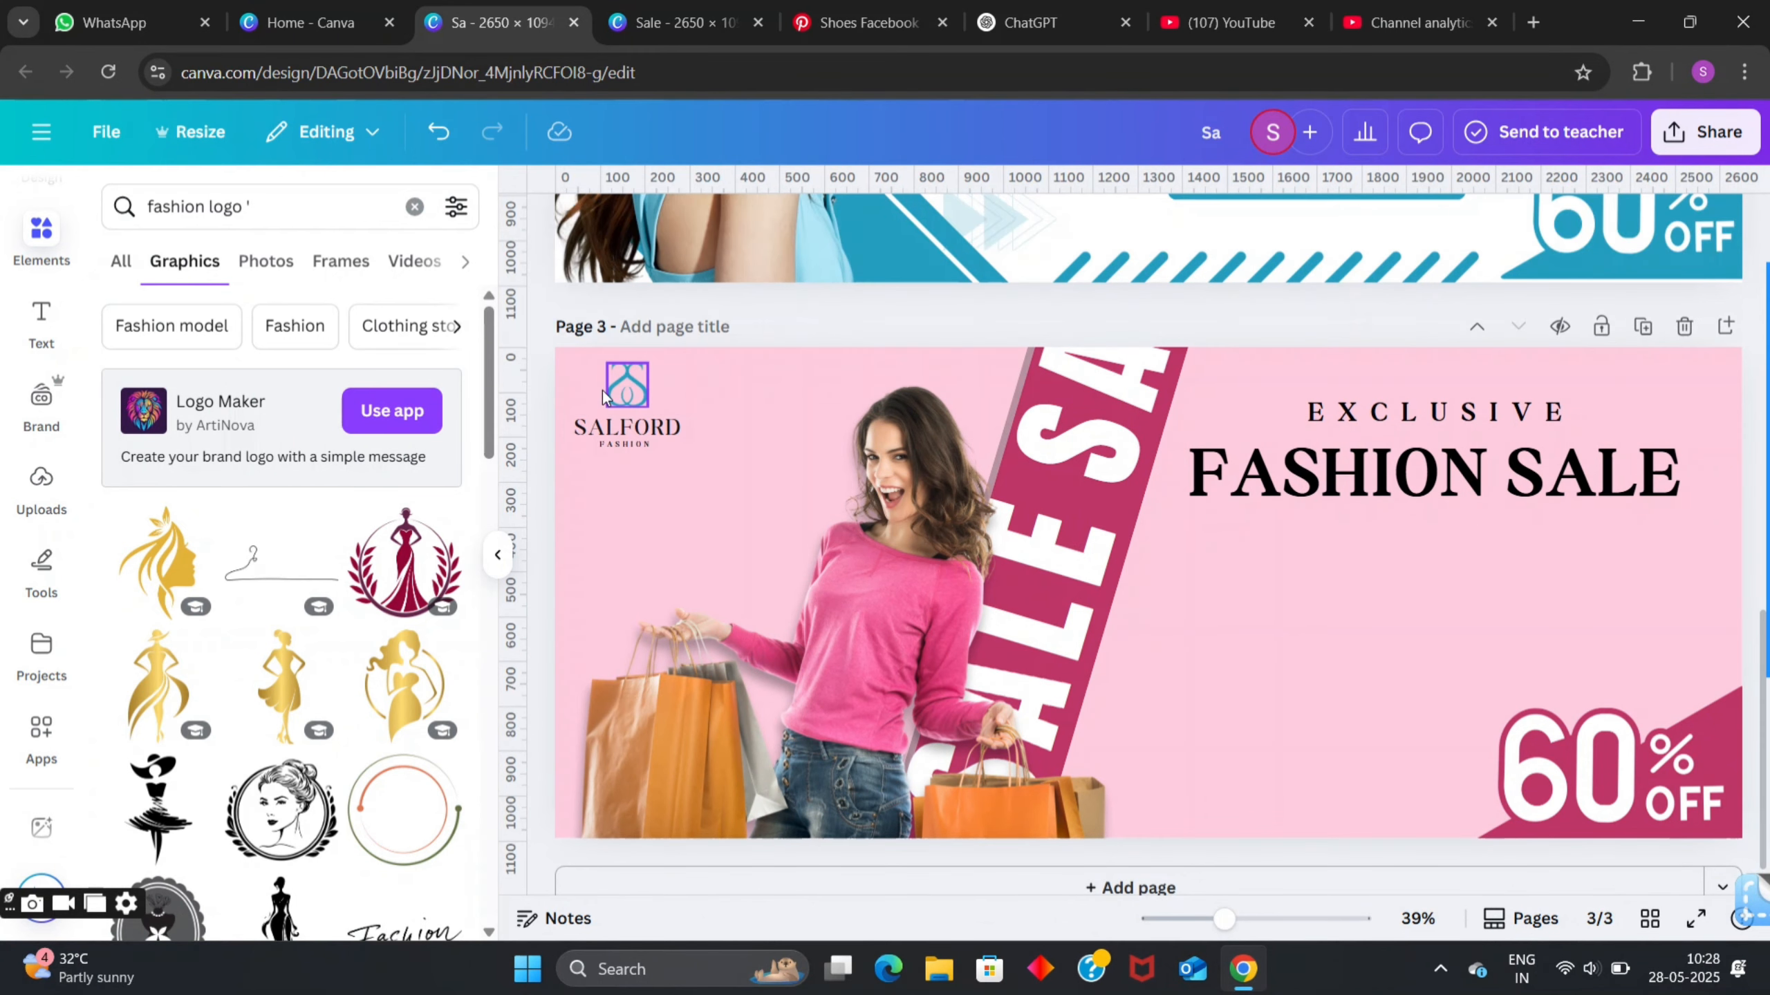
left_click(612, 396)
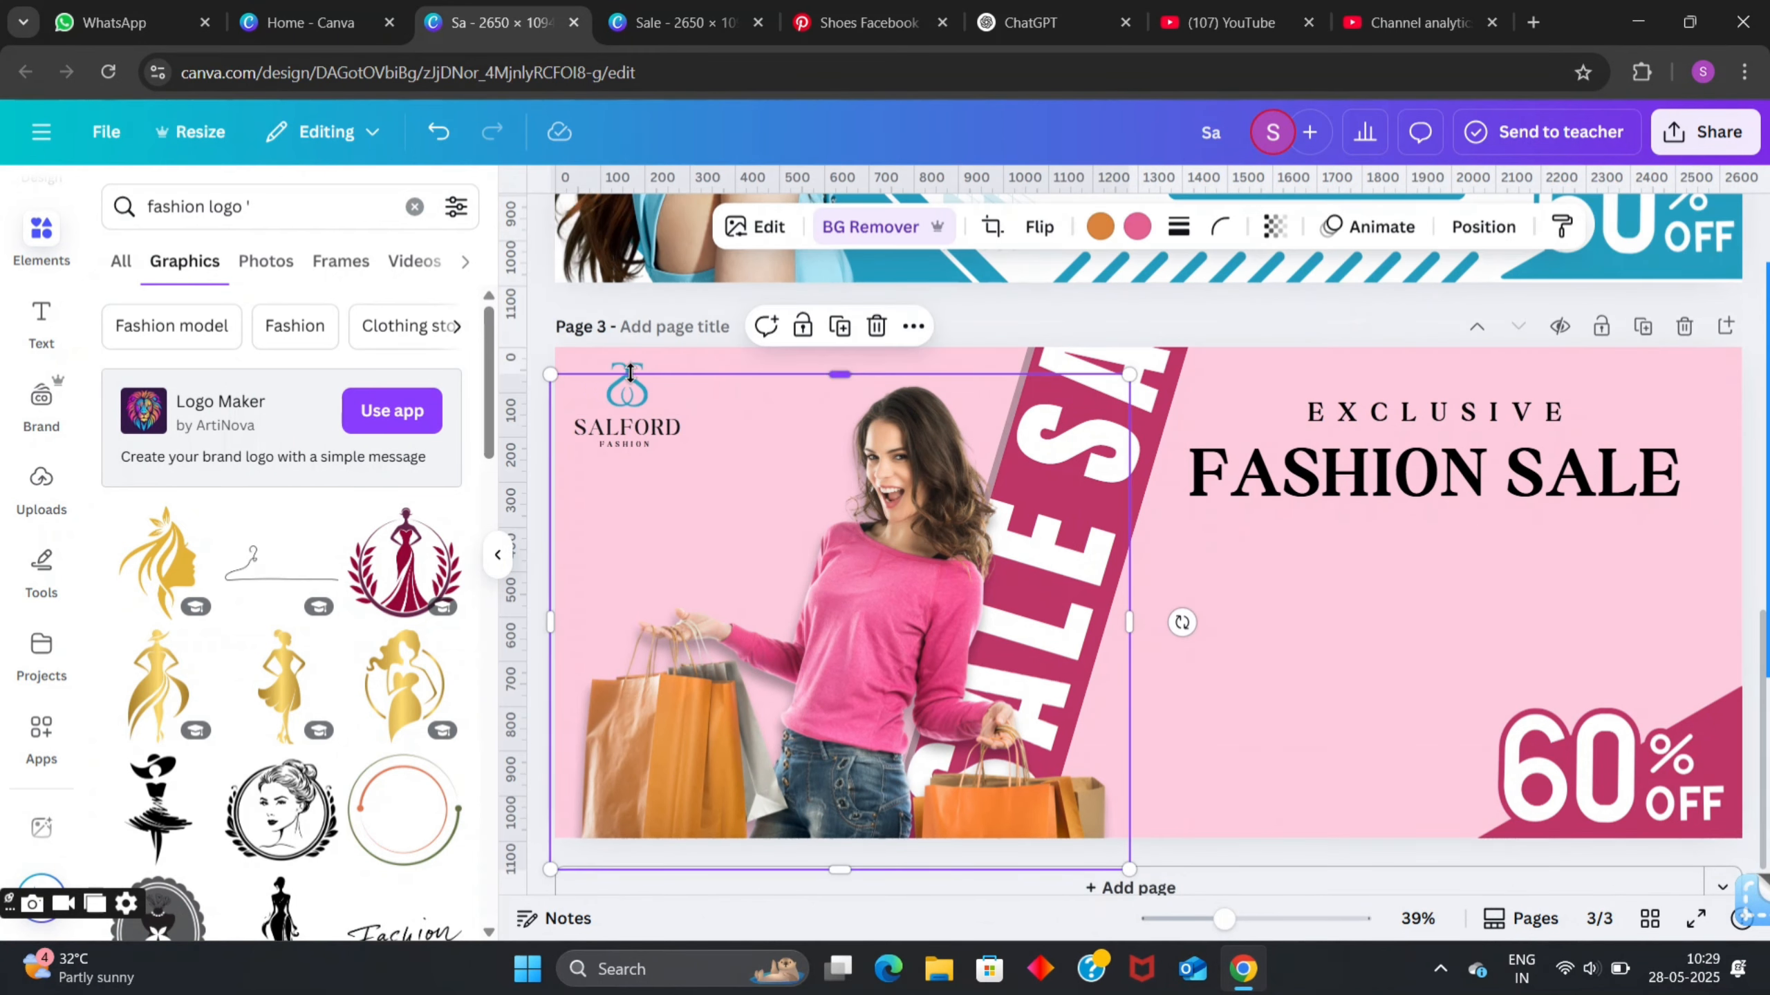
- Recolour the emblem of the SALFORD FASHION logo on page 3 with the document's magenta #be3668
left_click(632, 368)
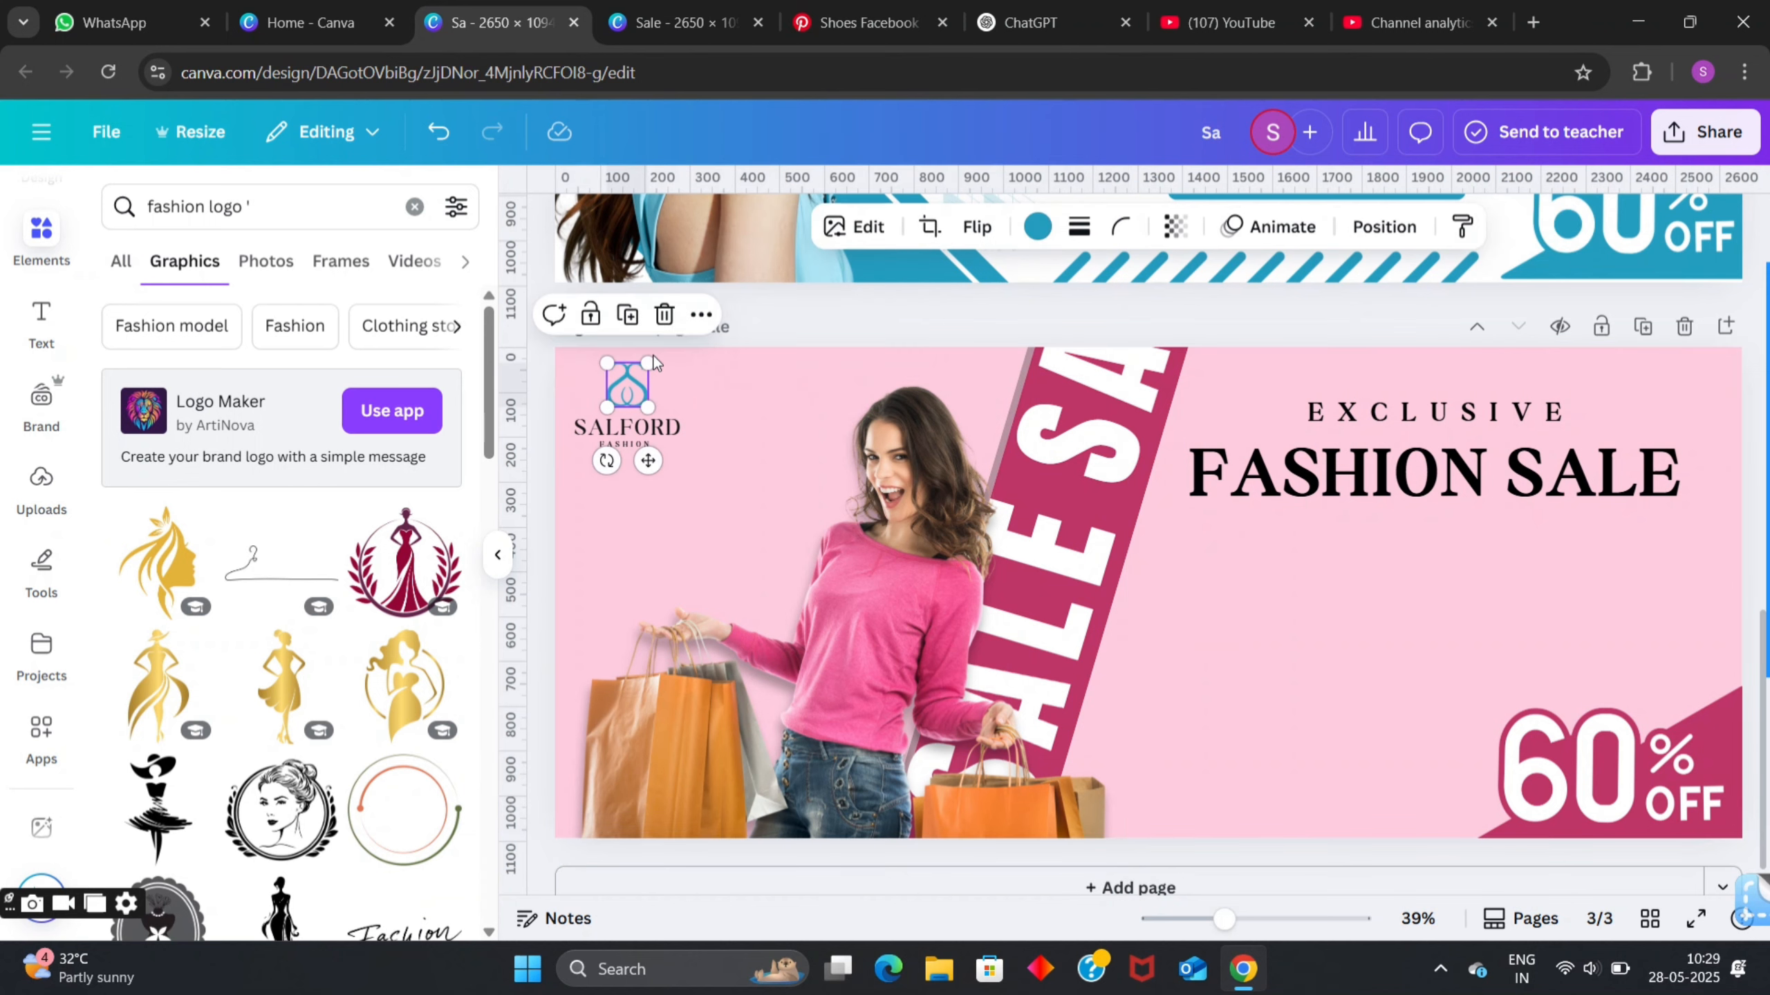
left_click(1030, 227)
left_click(115, 432)
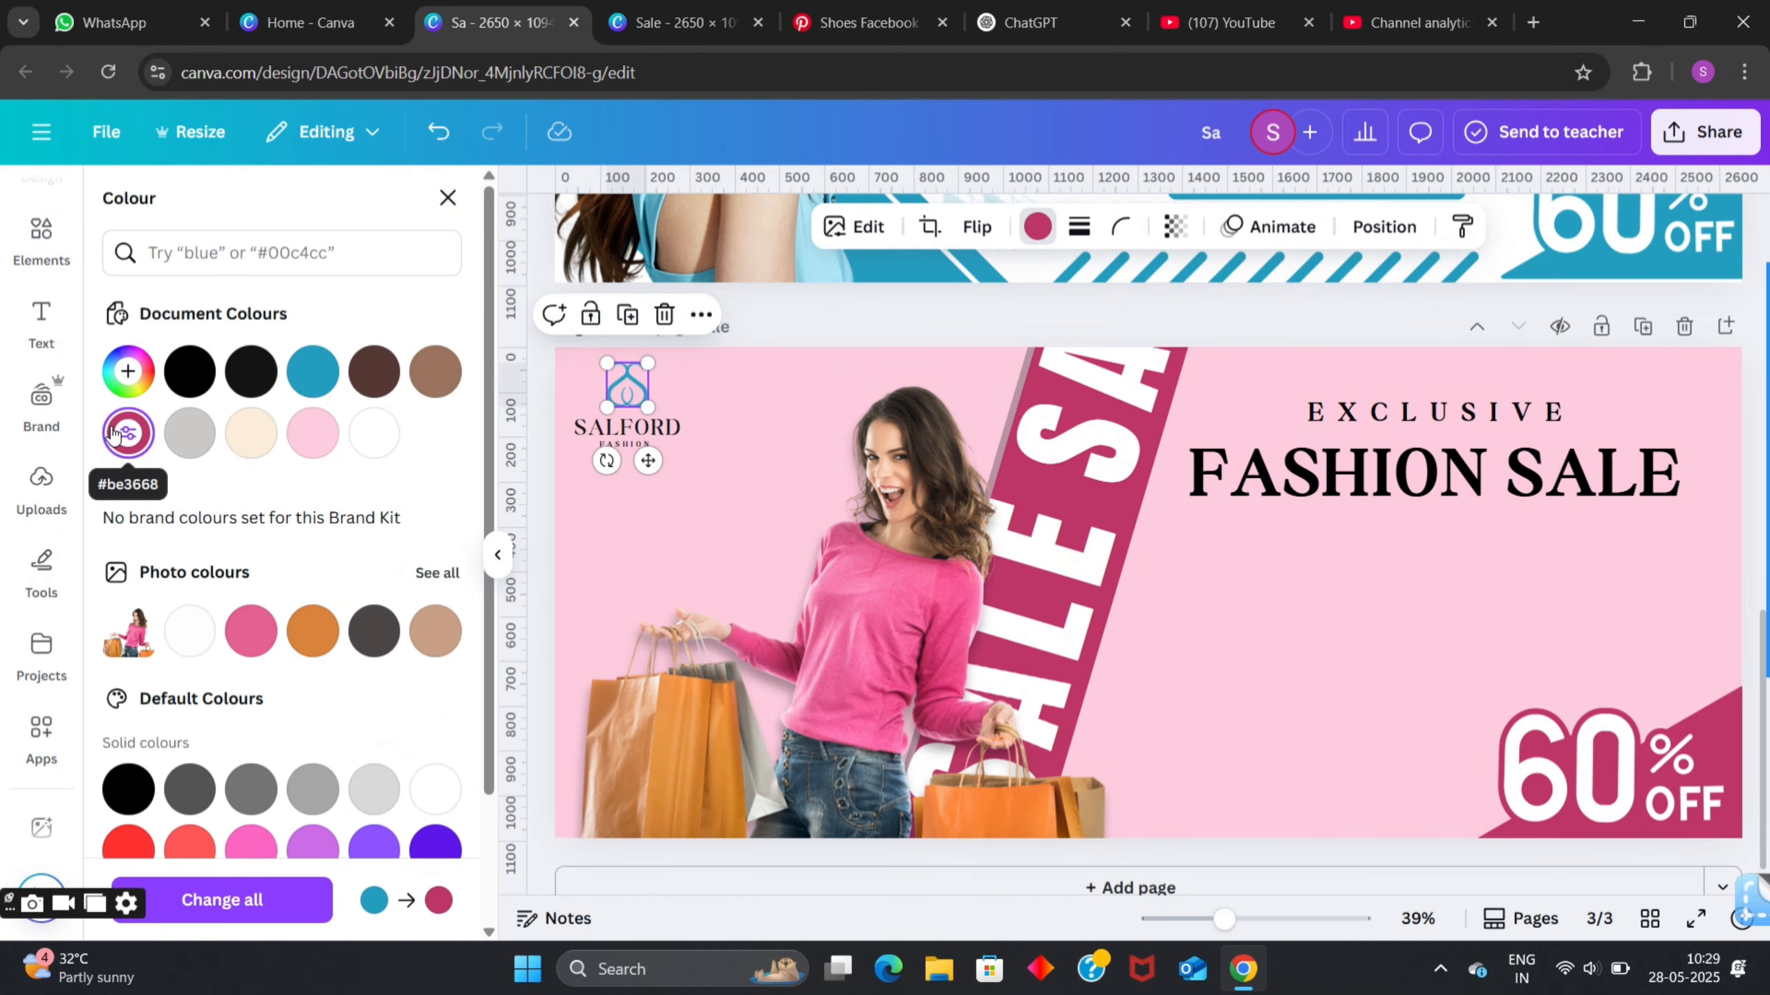
left_click(820, 329)
scroll(917, 426, "down", 3)
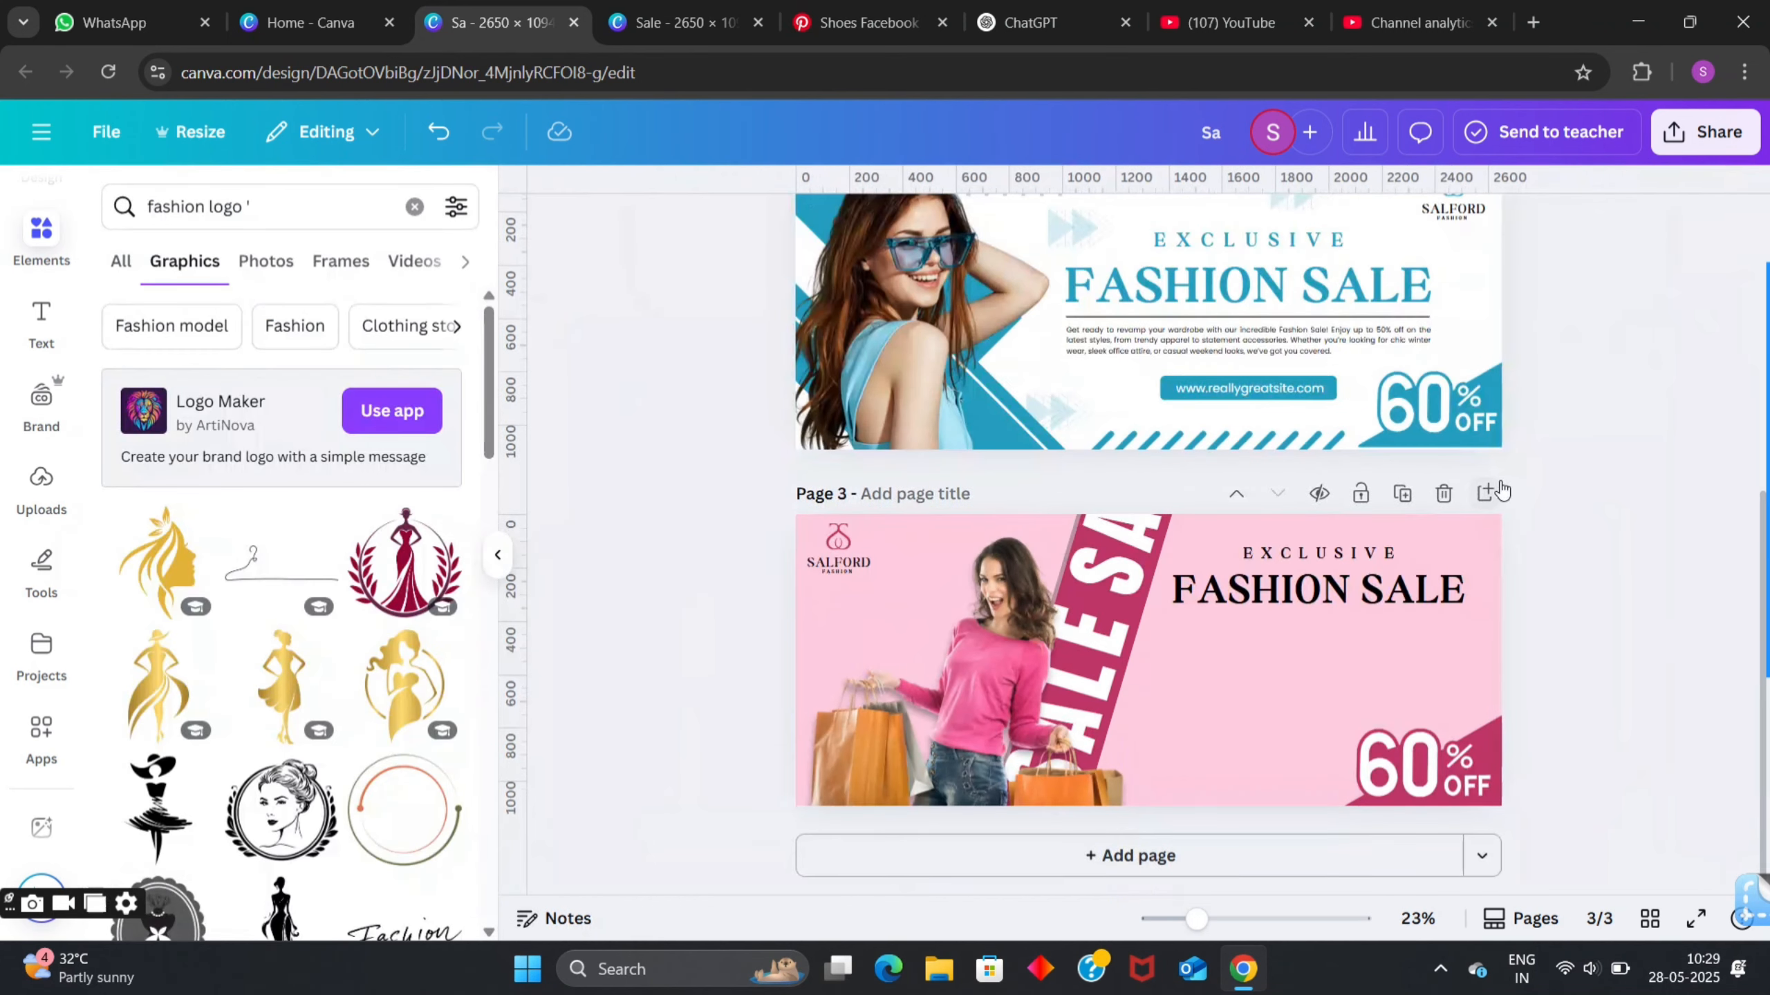
scroll(1596, 597, "up", 2)
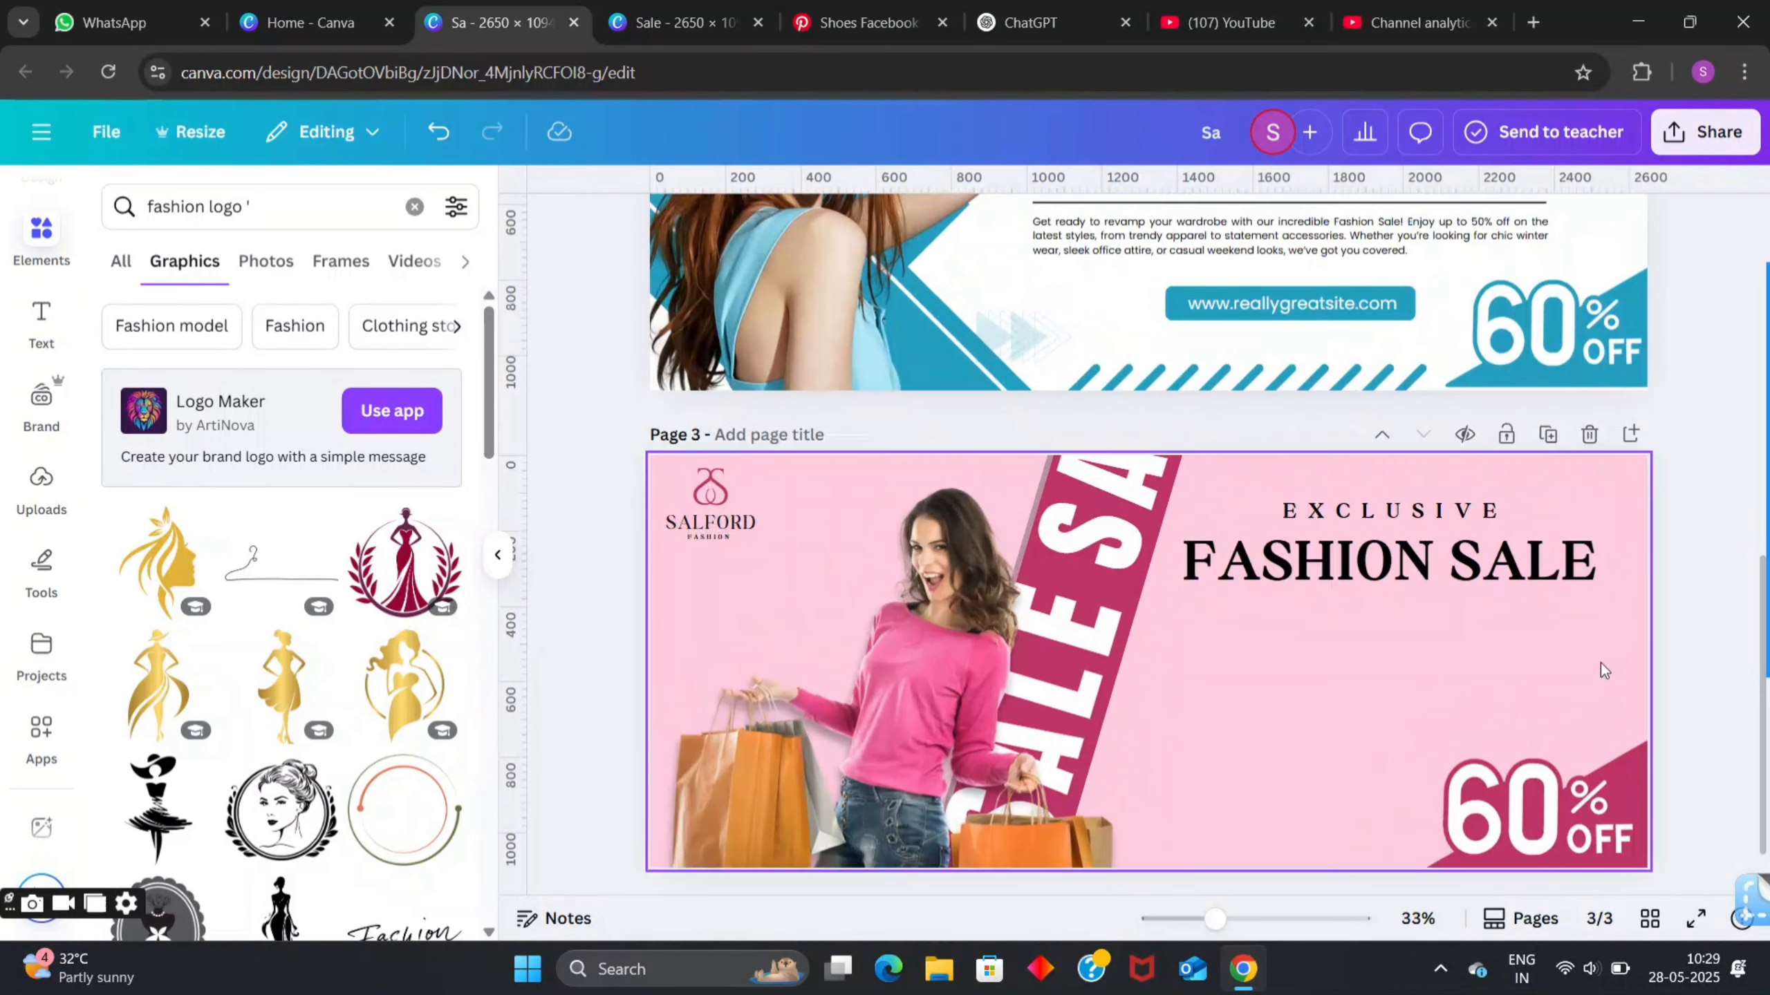
scroll(1601, 663, "down", 1)
scroll(1638, 675, "down", 1)
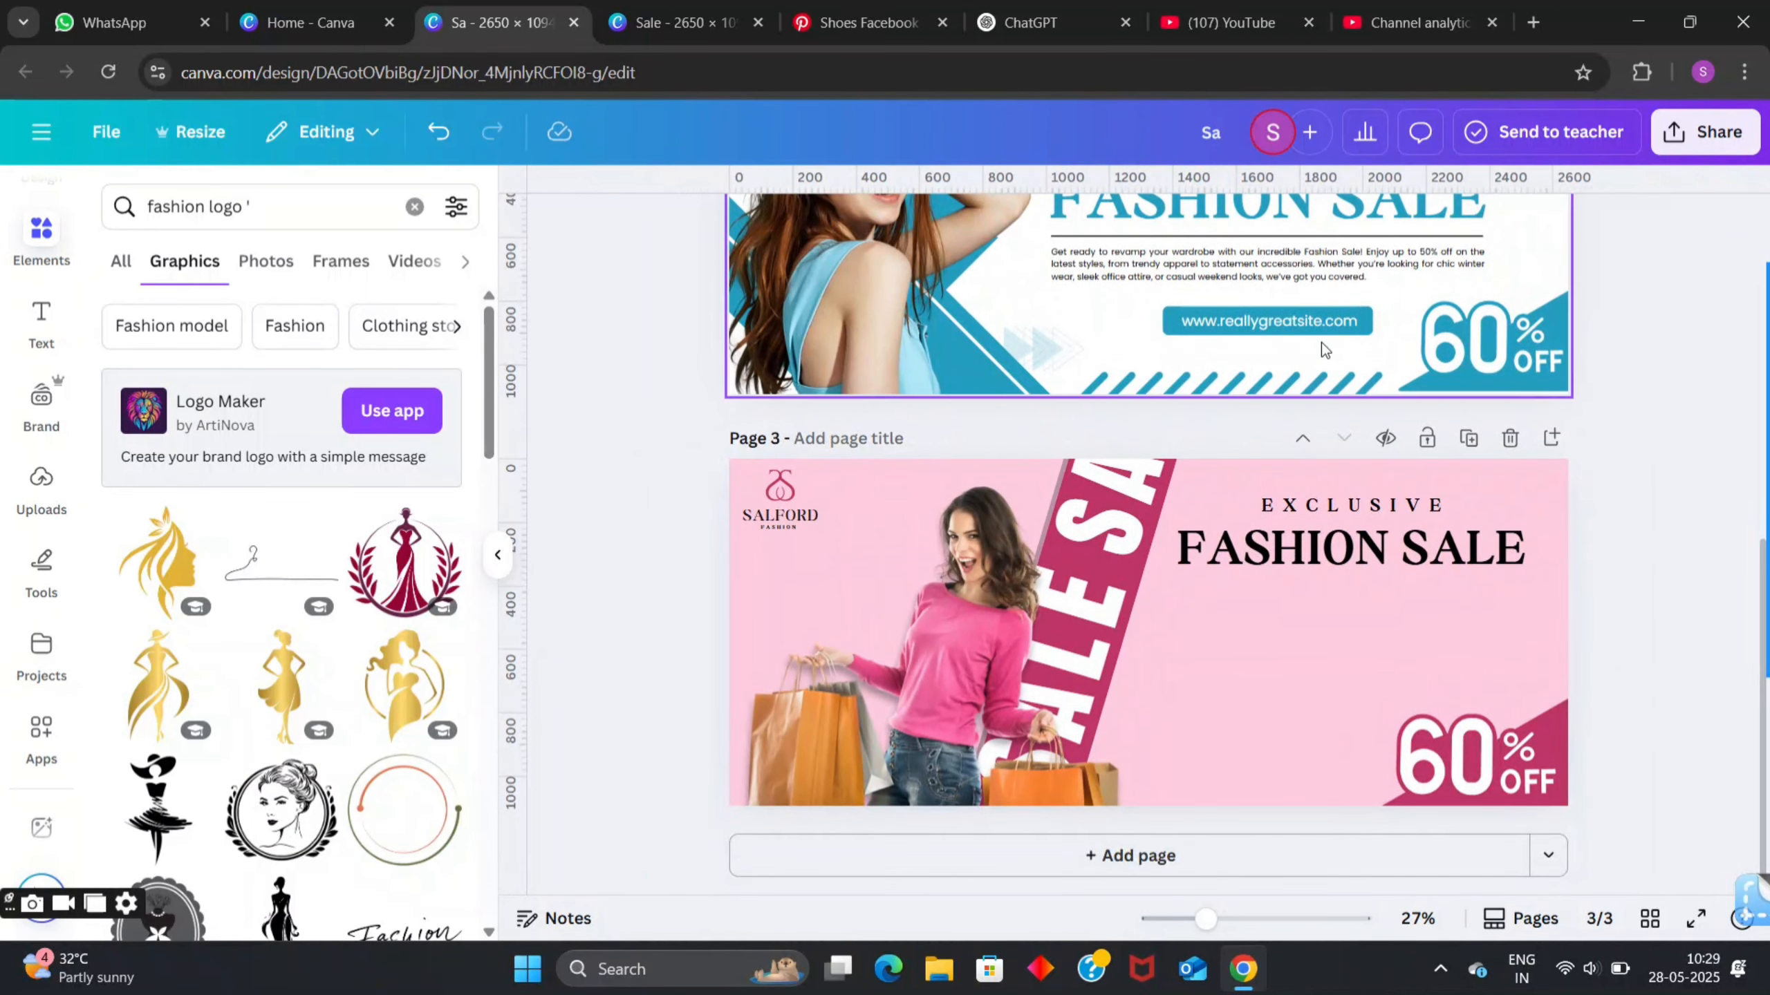
- Add page 4 and apply the Yellow and White Modern Fashion Store Special Promo Summer Sale Banner template to it
left_click(1428, 267)
scroll(1428, 268, "up", 10)
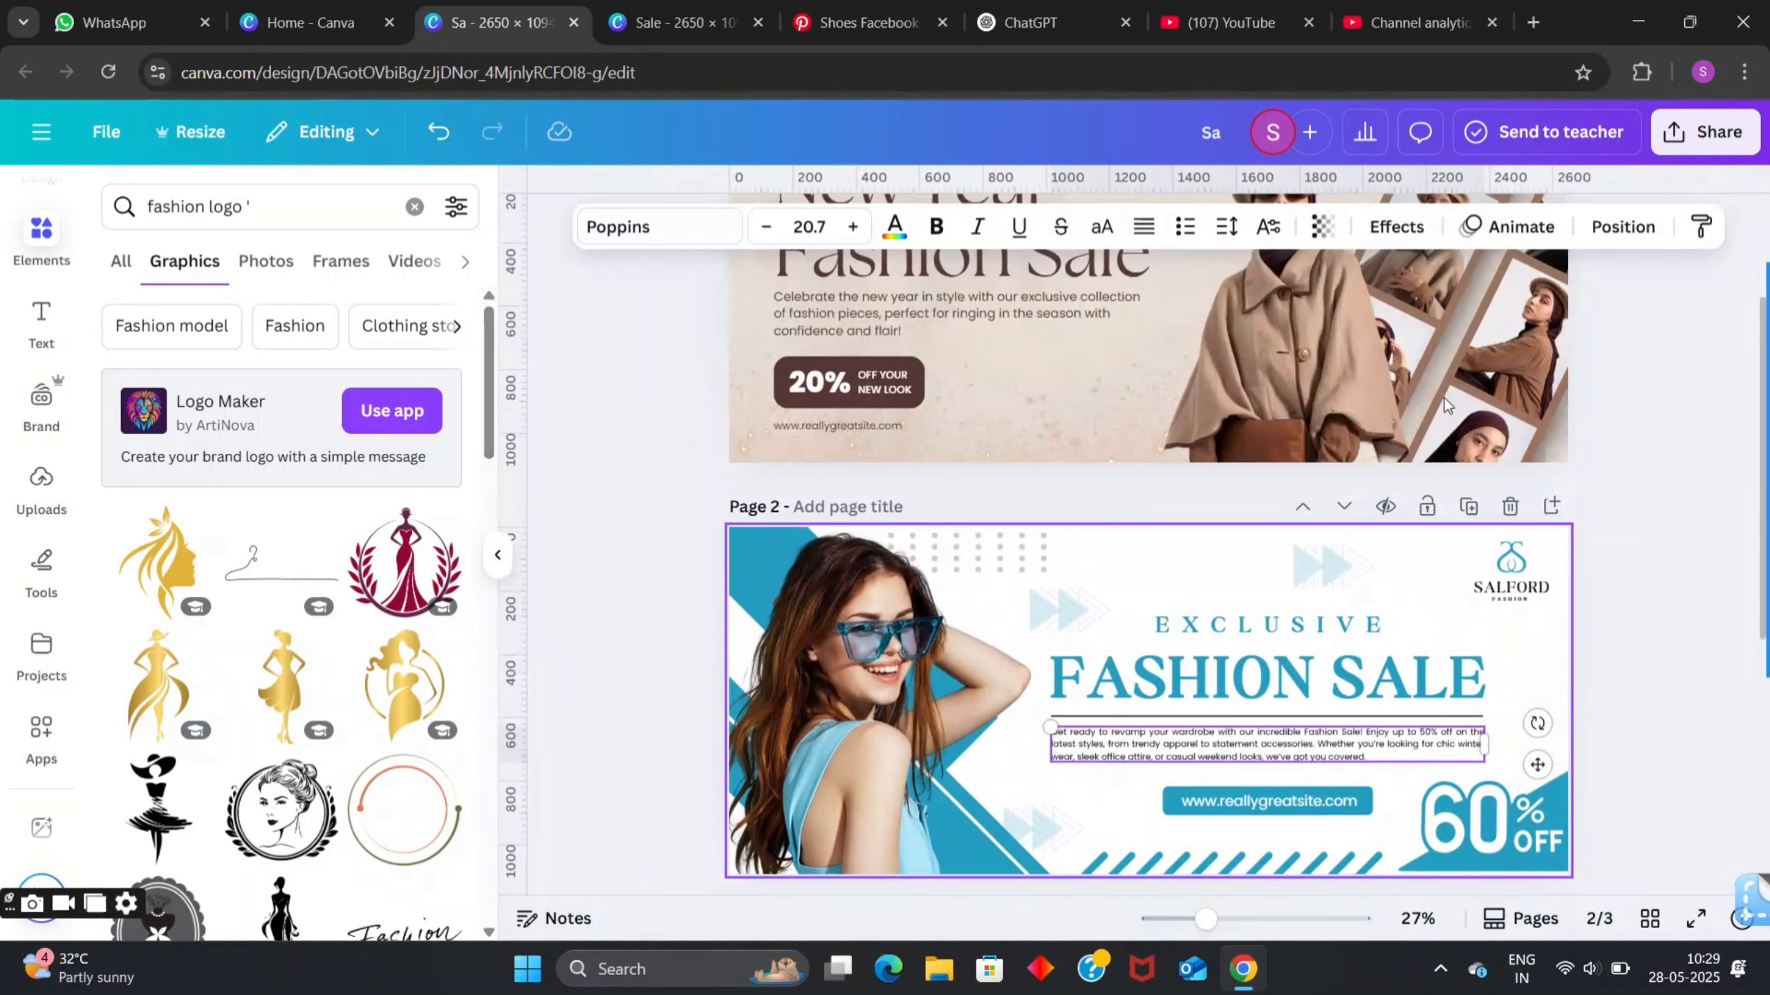
left_click(864, 505)
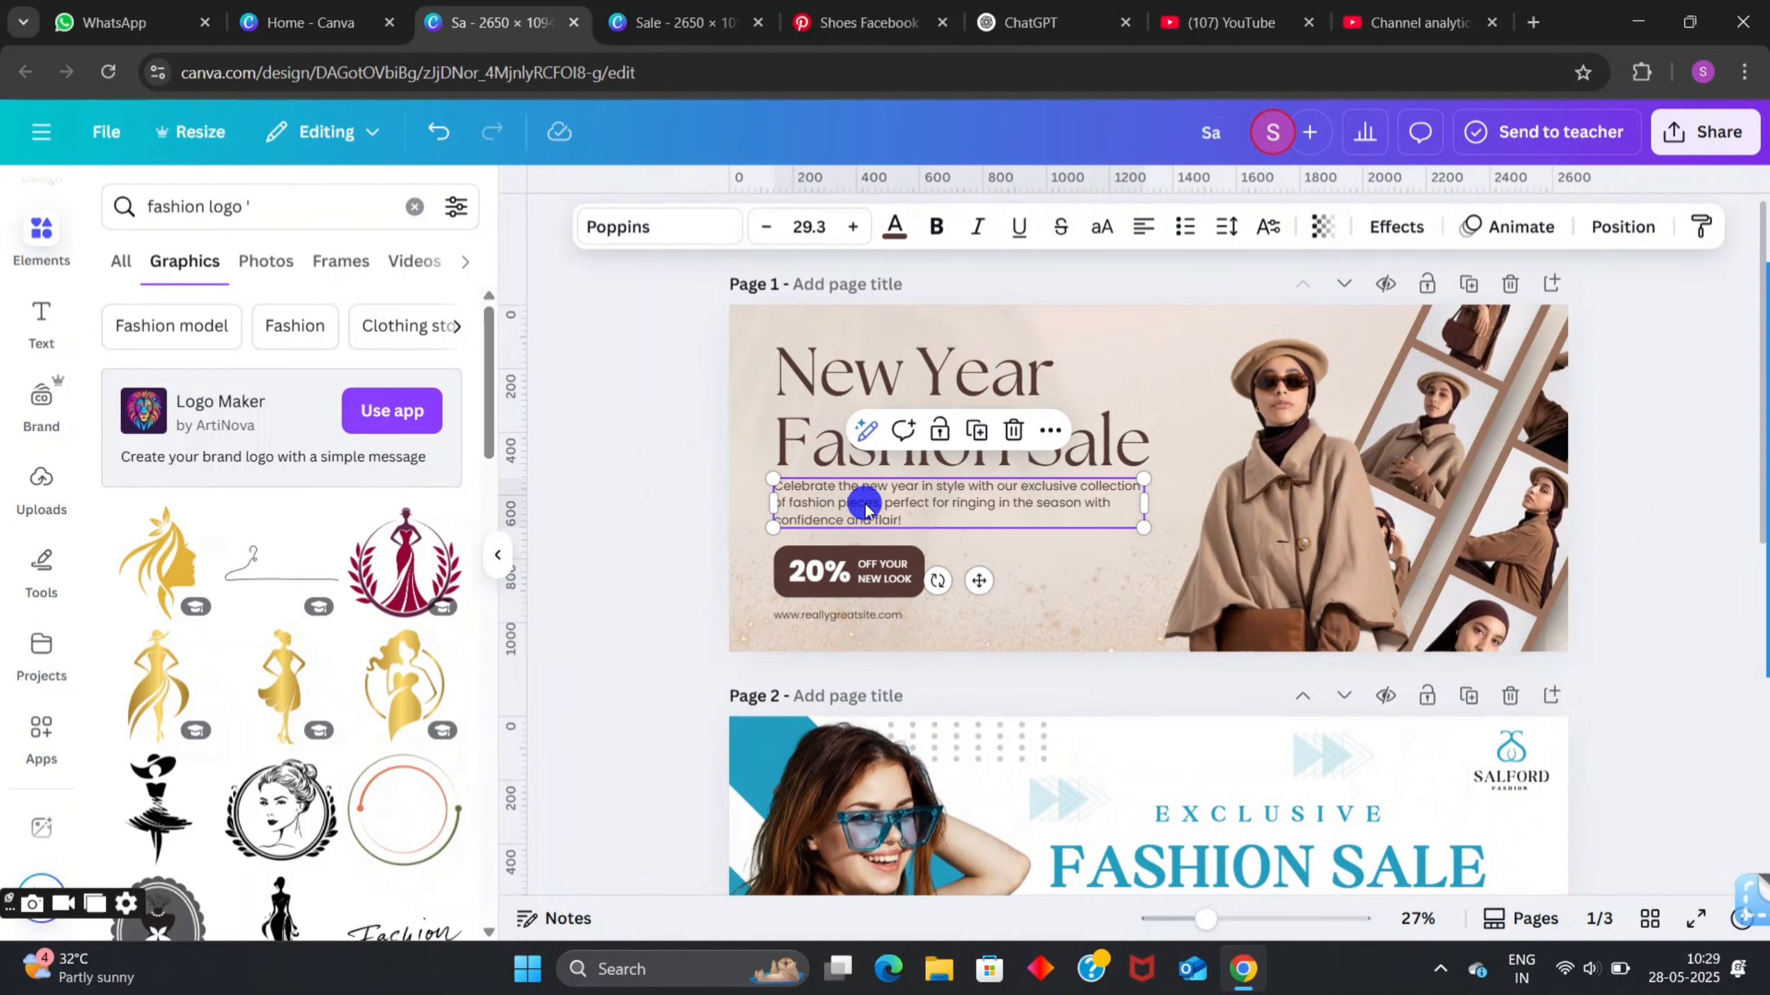
scroll(868, 432, "down", 10)
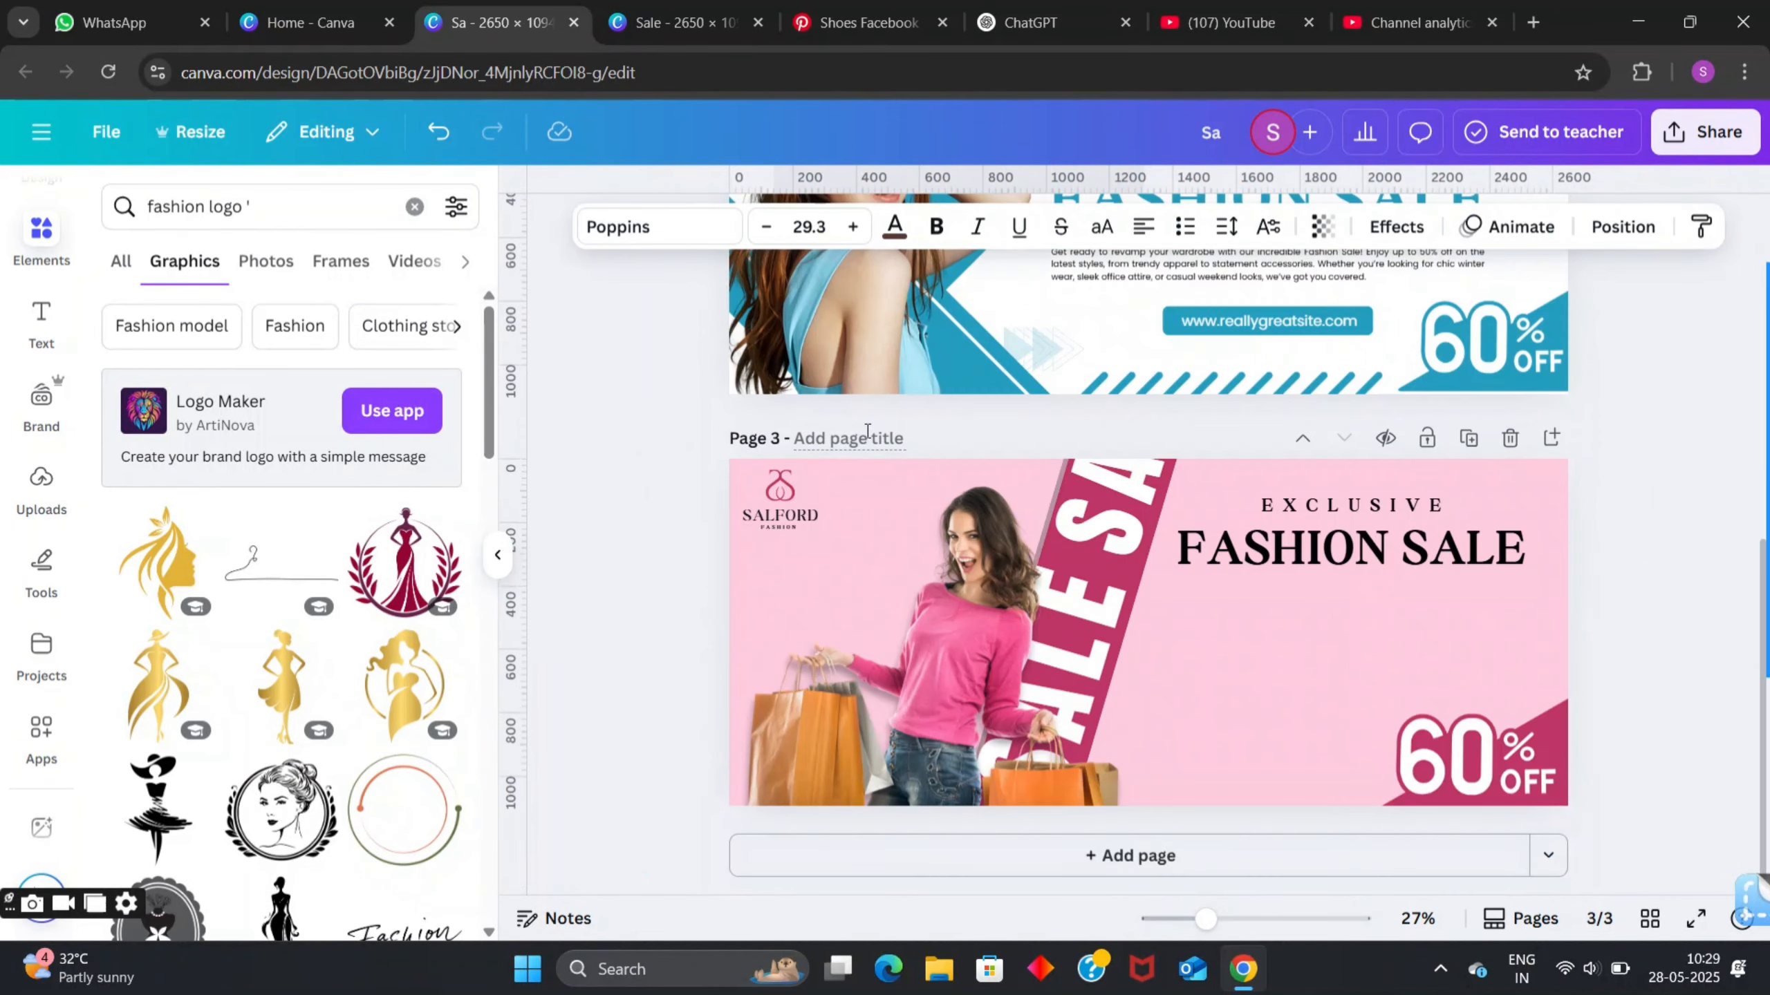
left_click(967, 855)
left_click(215, 202)
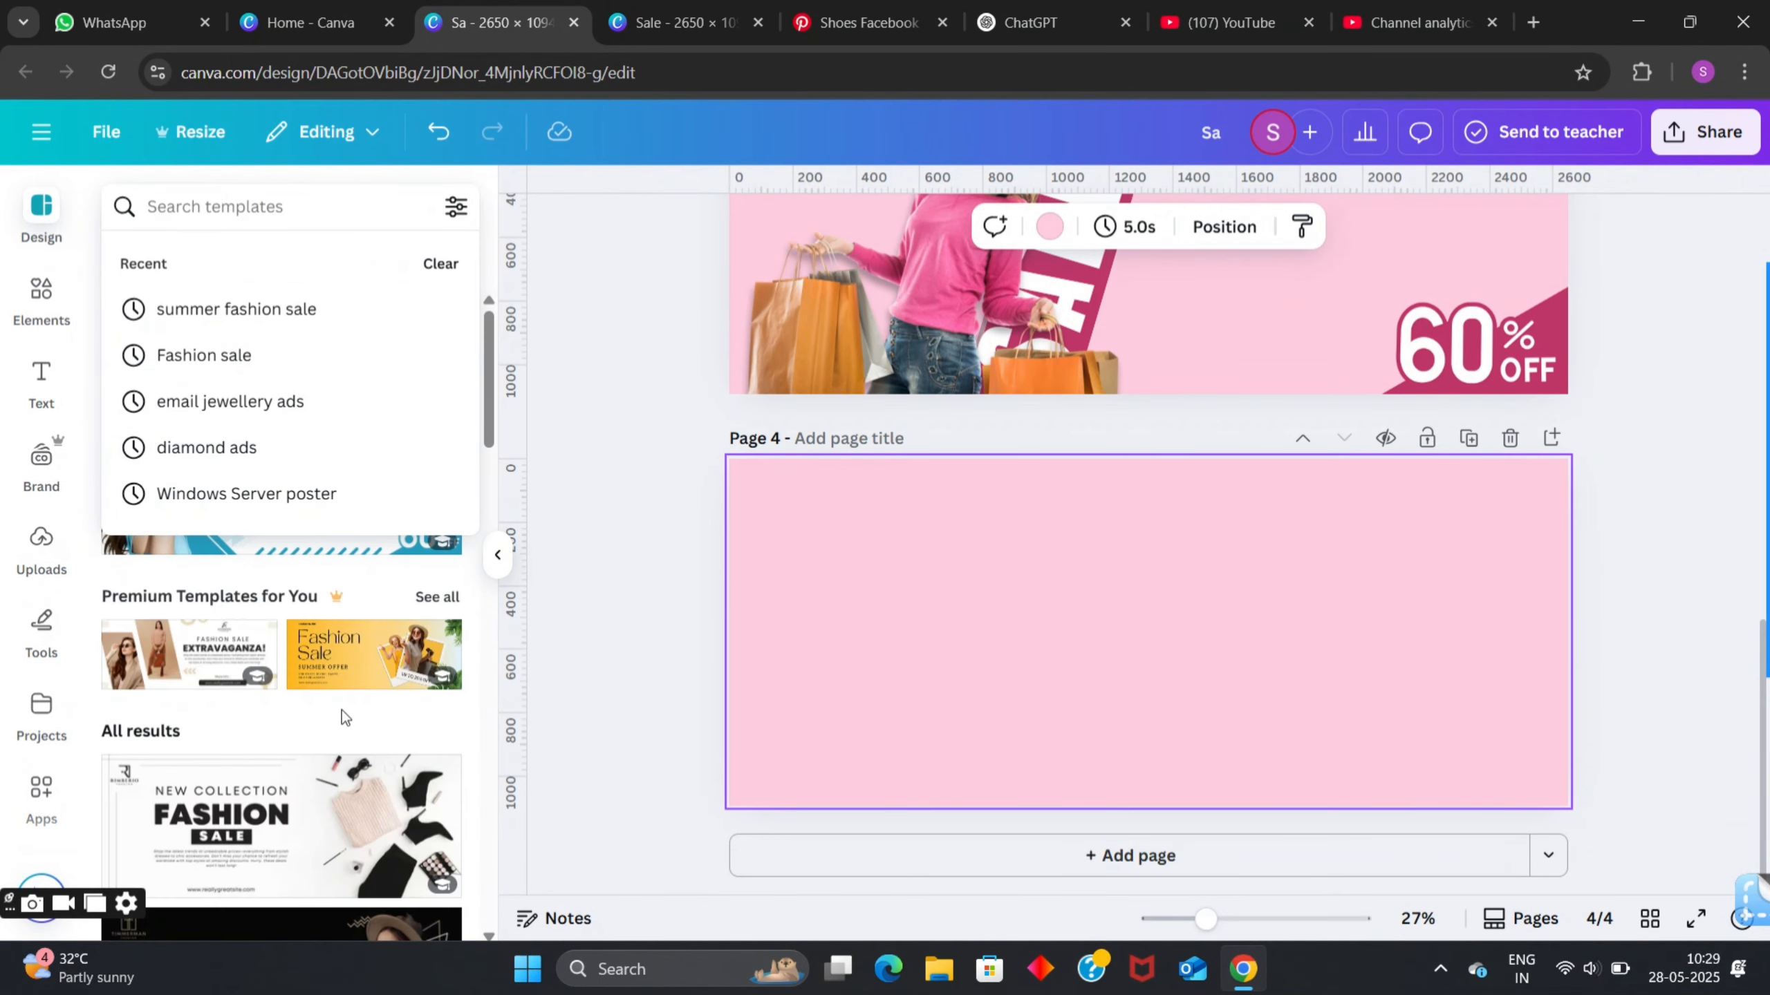
left_click(340, 666)
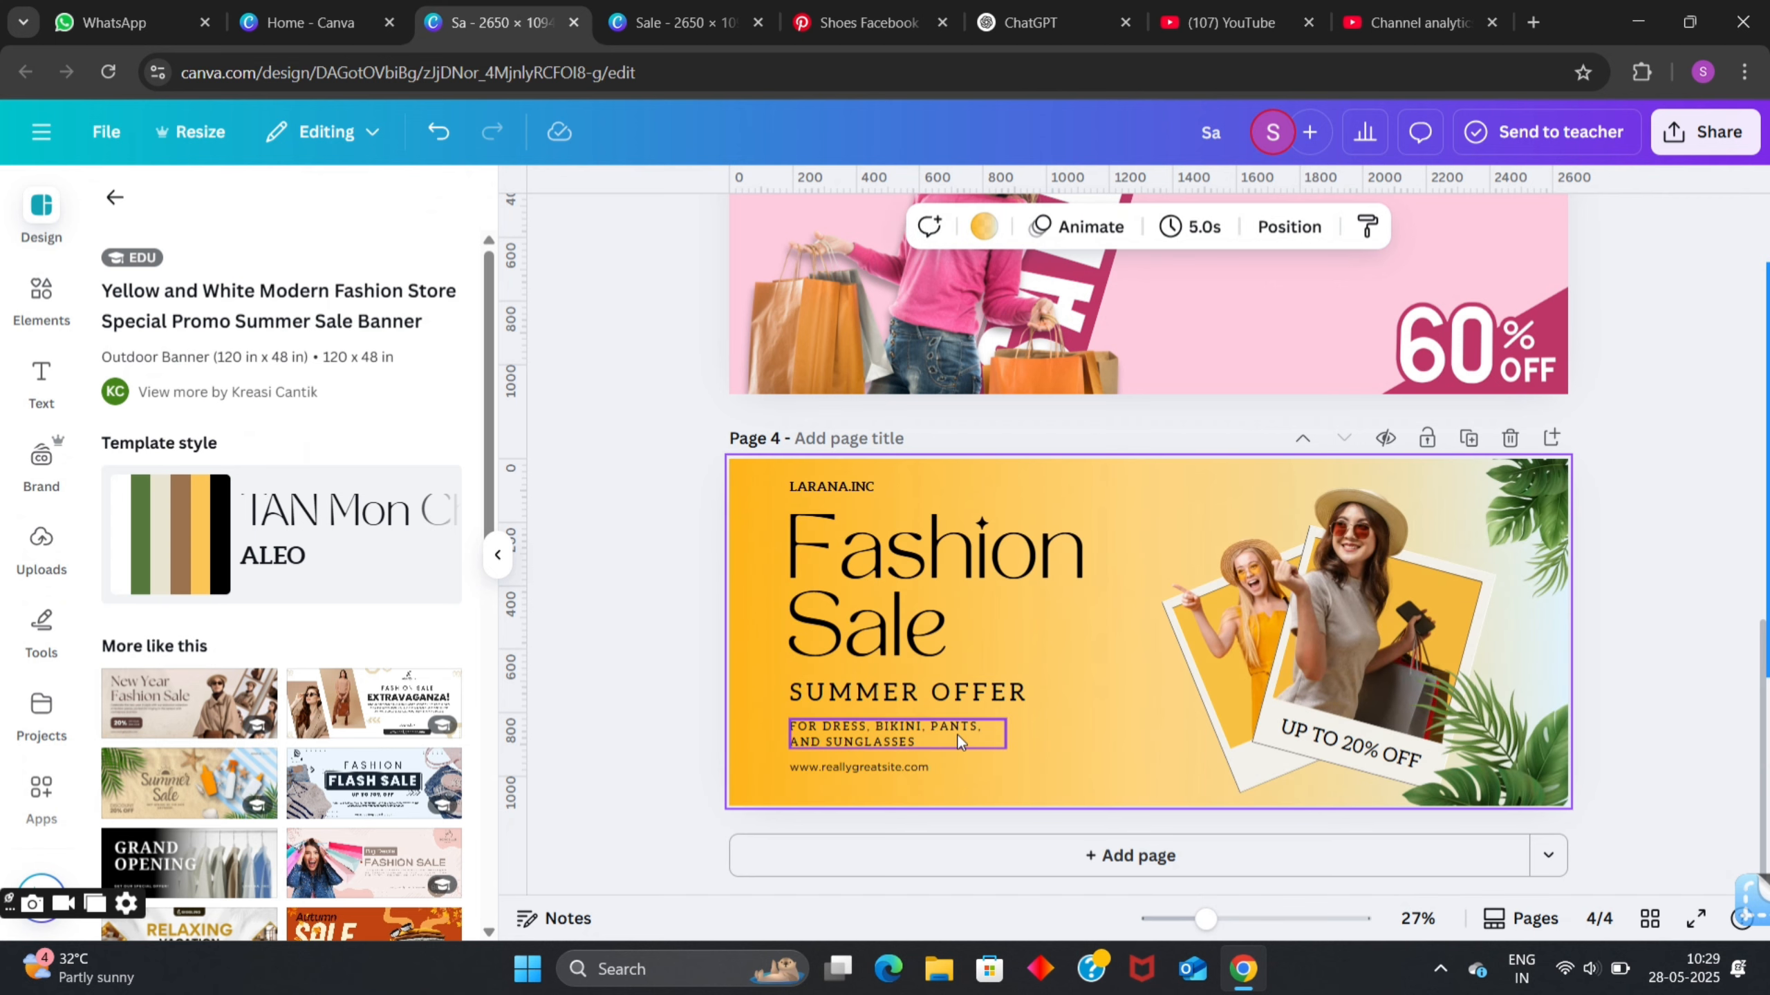
- Copy the text "For dress, bikini, pants, and sunglasses" from page 4 and place it beneath the FASHION SALE heading on page 3
left_click(912, 735)
double_click(911, 734)
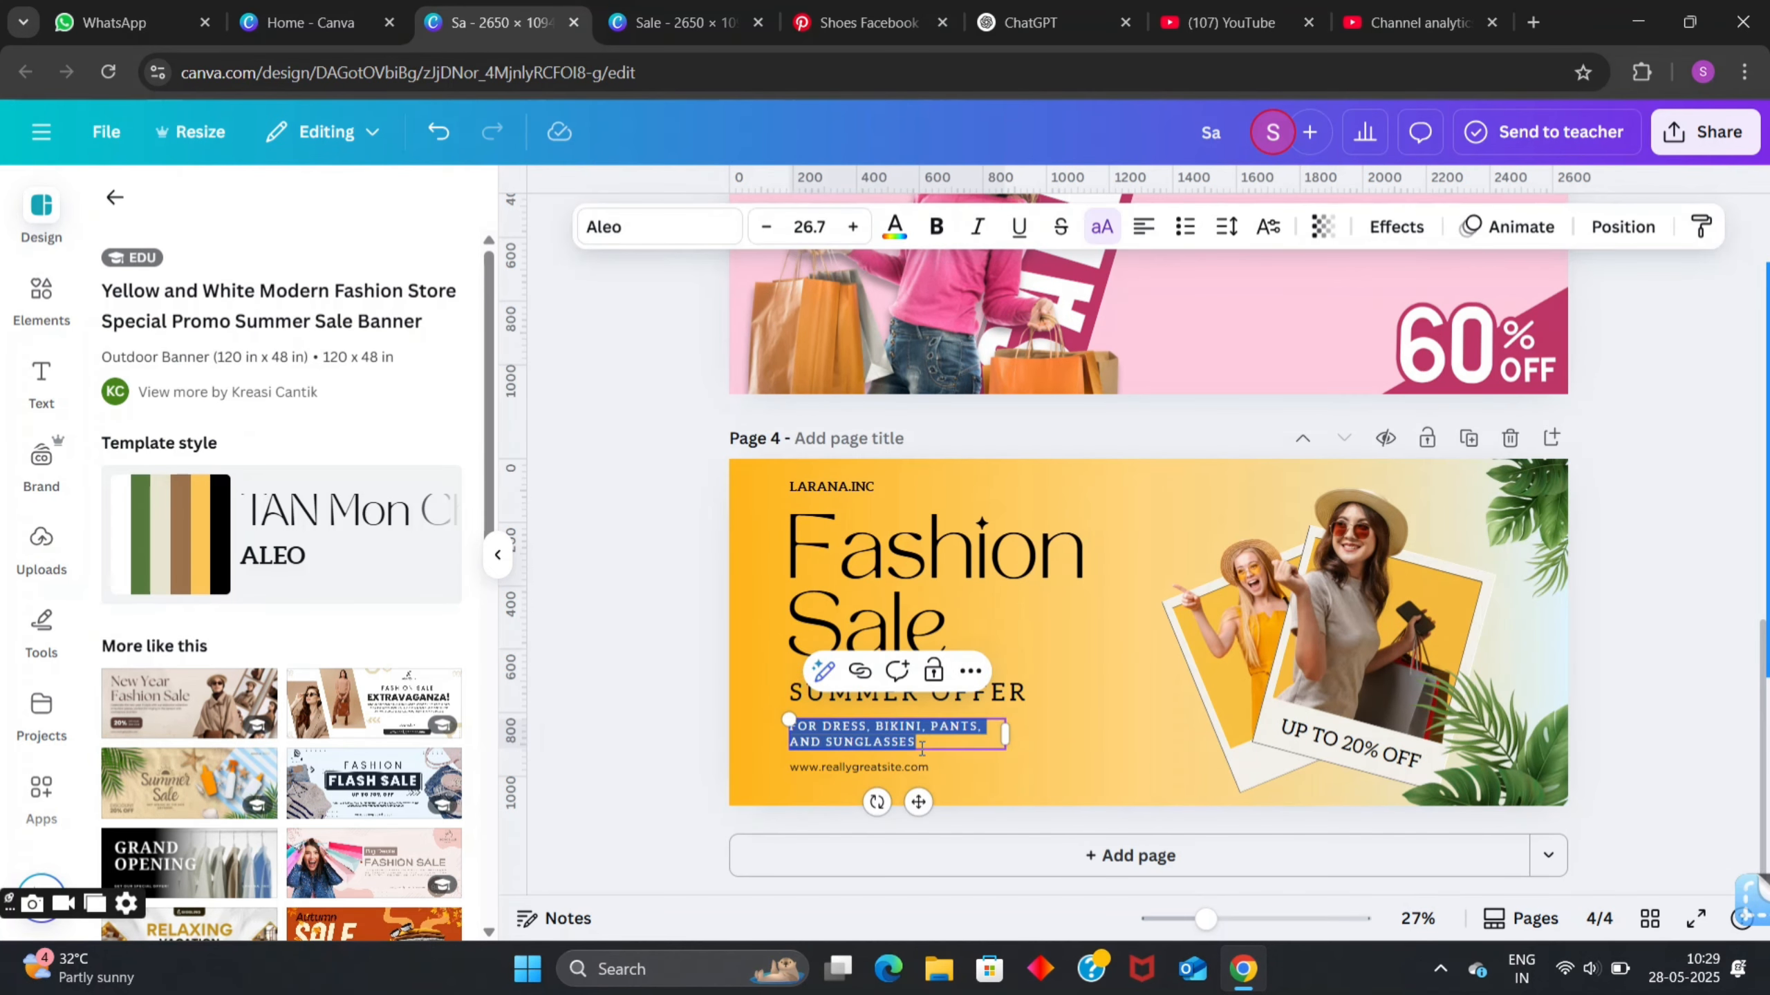
key("ctrl+c")
scroll(1192, 538, "up", 5)
left_click(1308, 637)
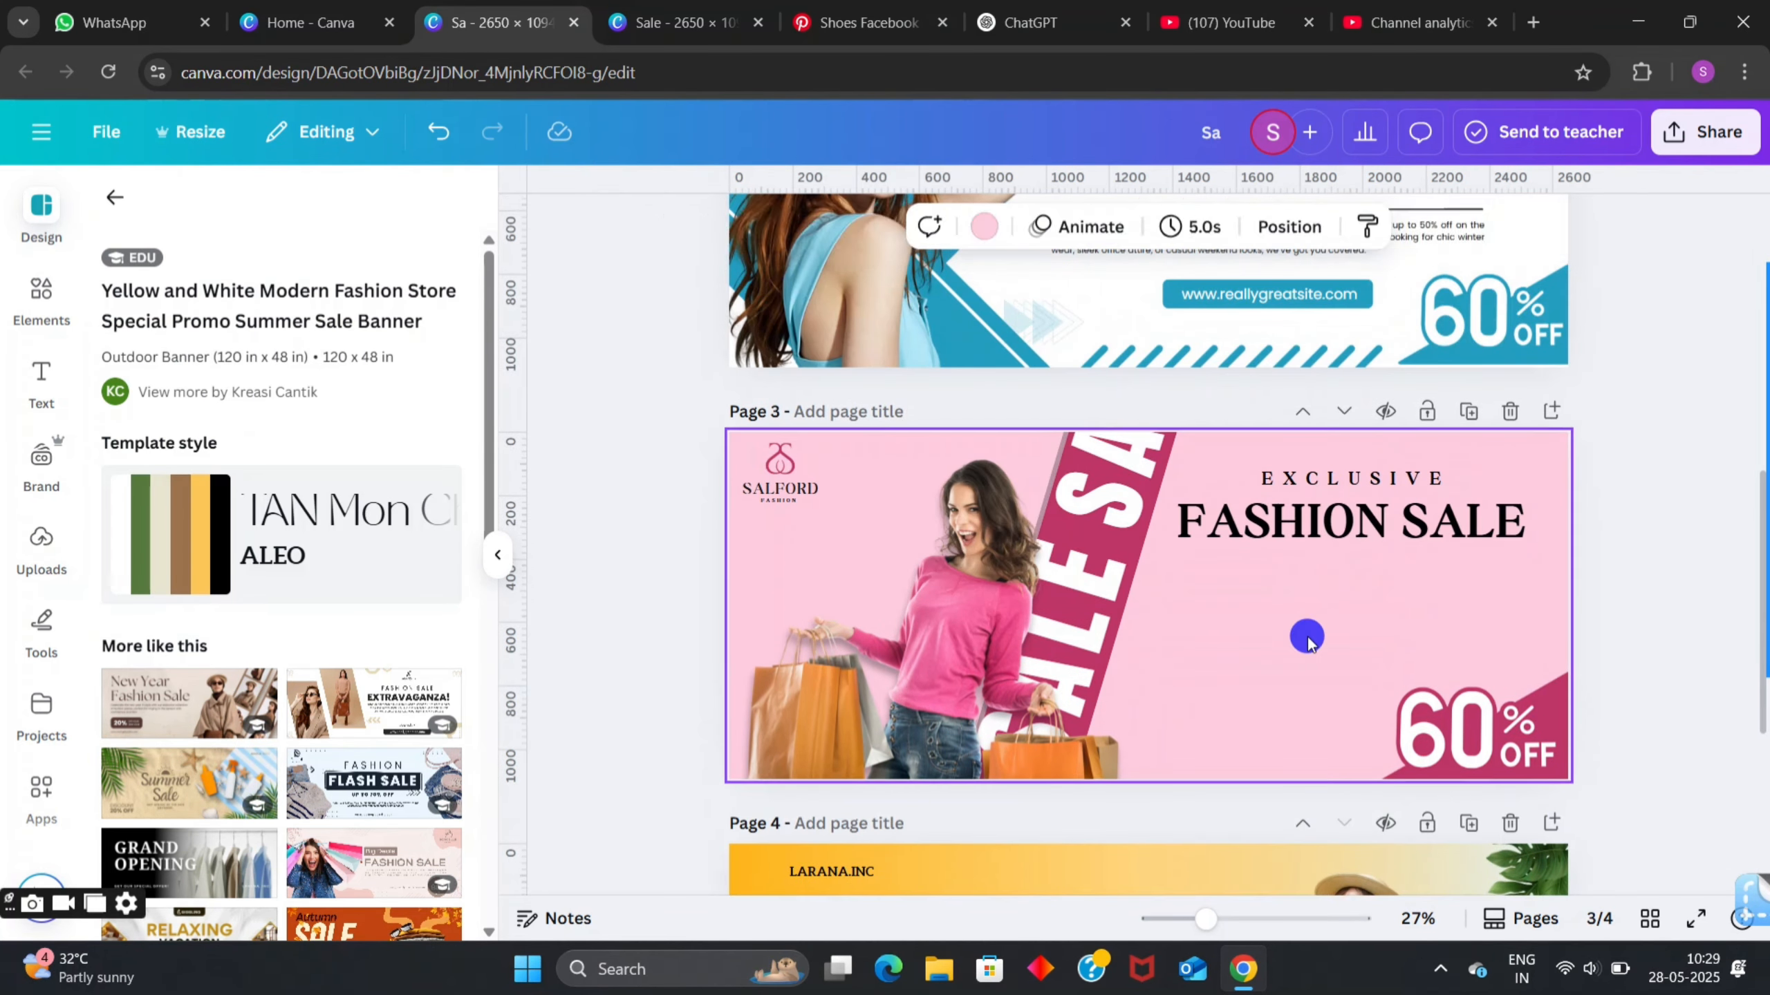
key("ctrl+v")
left_click_drag(1169, 665, 1381, 623)
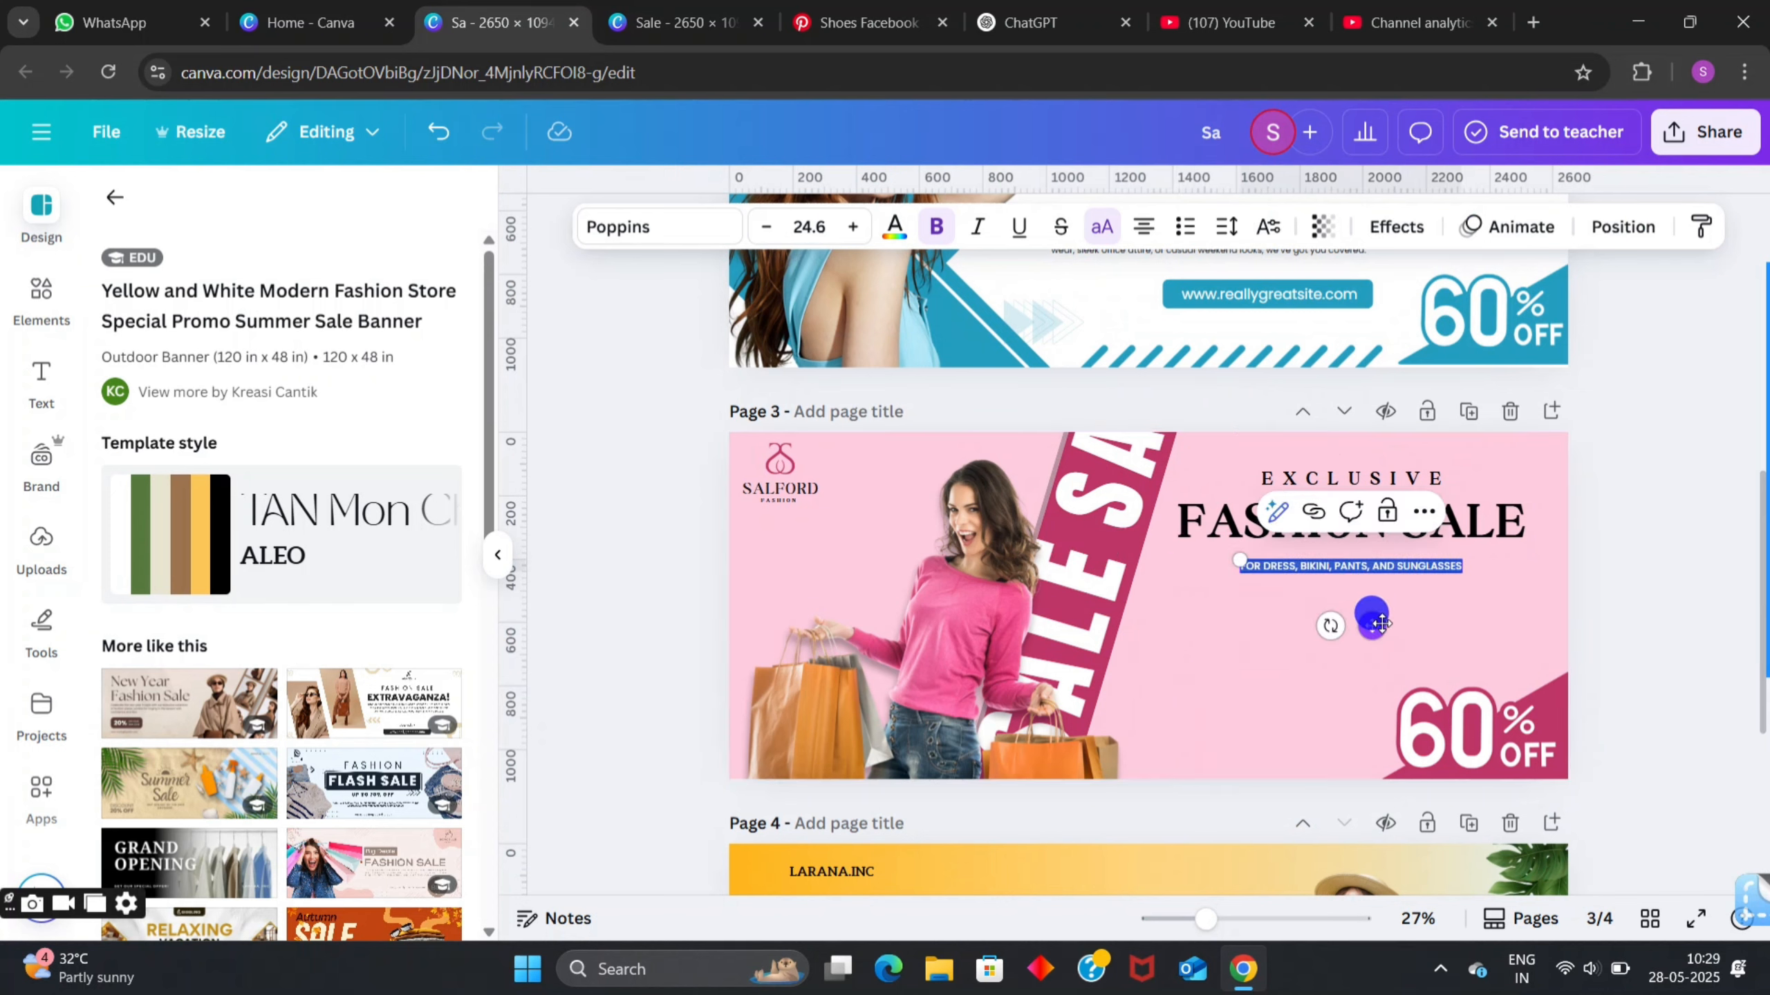
left_click(1647, 610)
- Scale the FASHION SALE heading on page 3 down to a font size of about 96.7
scroll(1687, 613, "down", 5)
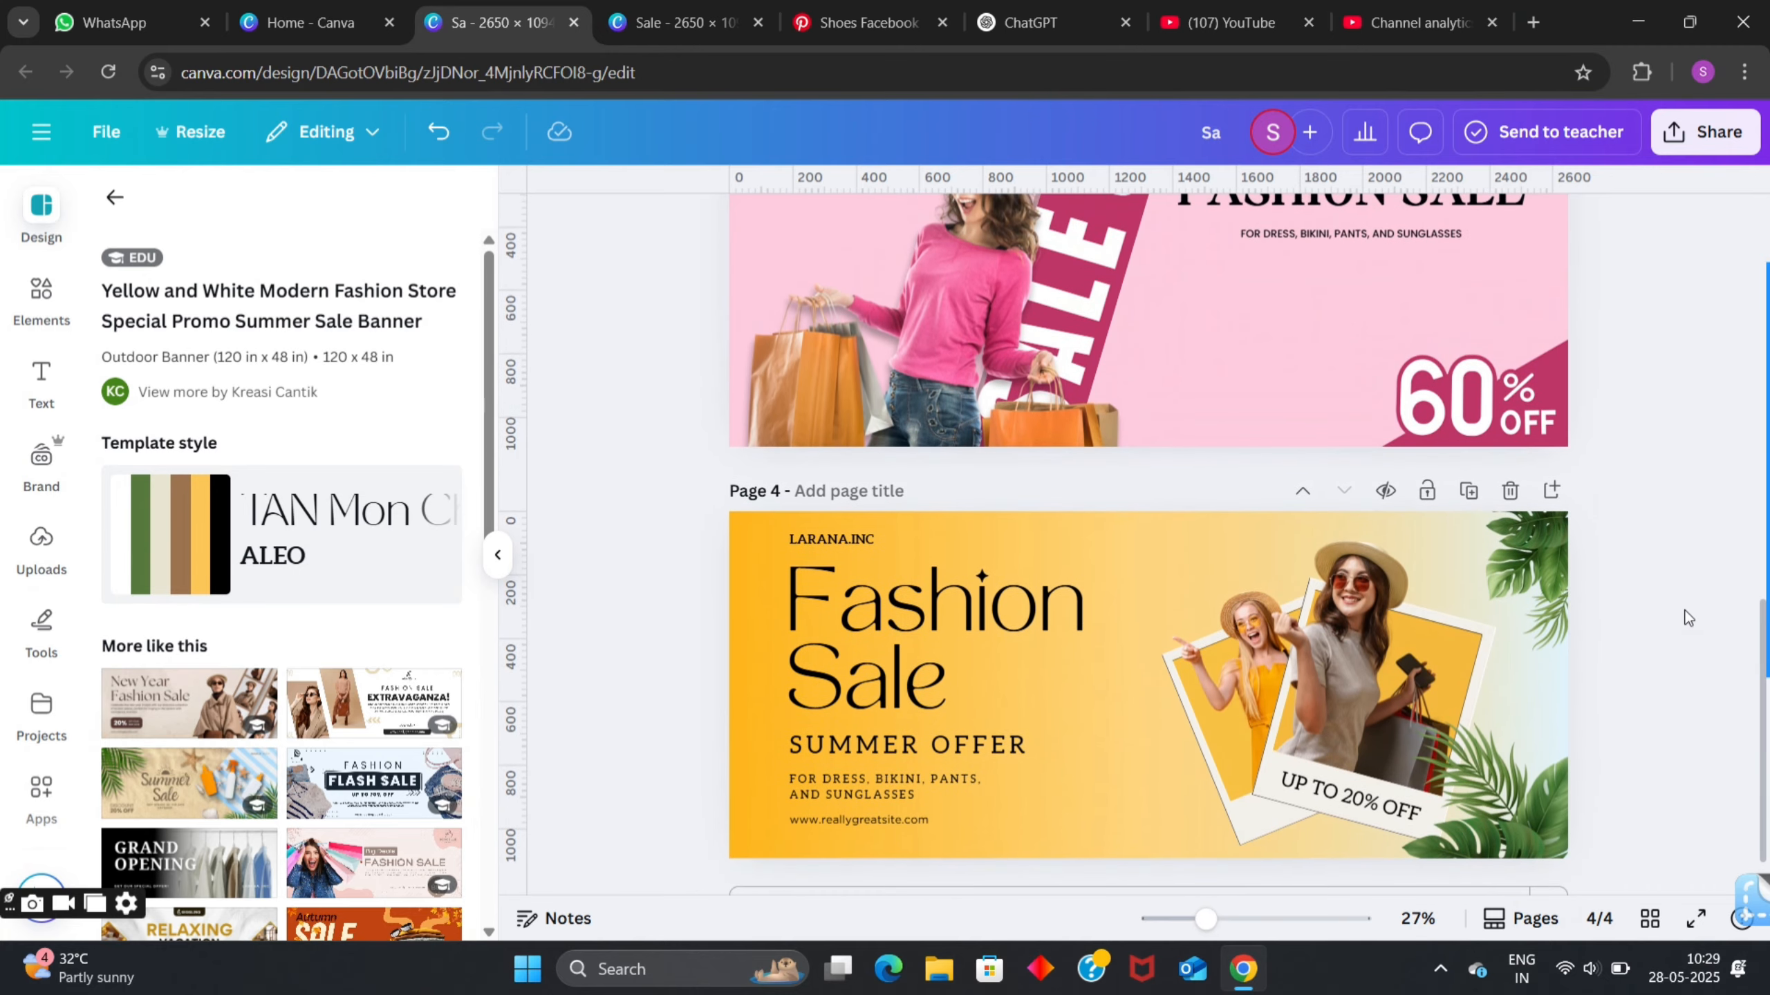
scroll(1686, 611, "up", 3)
scroll(1609, 576, "down", 2)
scroll(1533, 405, "up", 2)
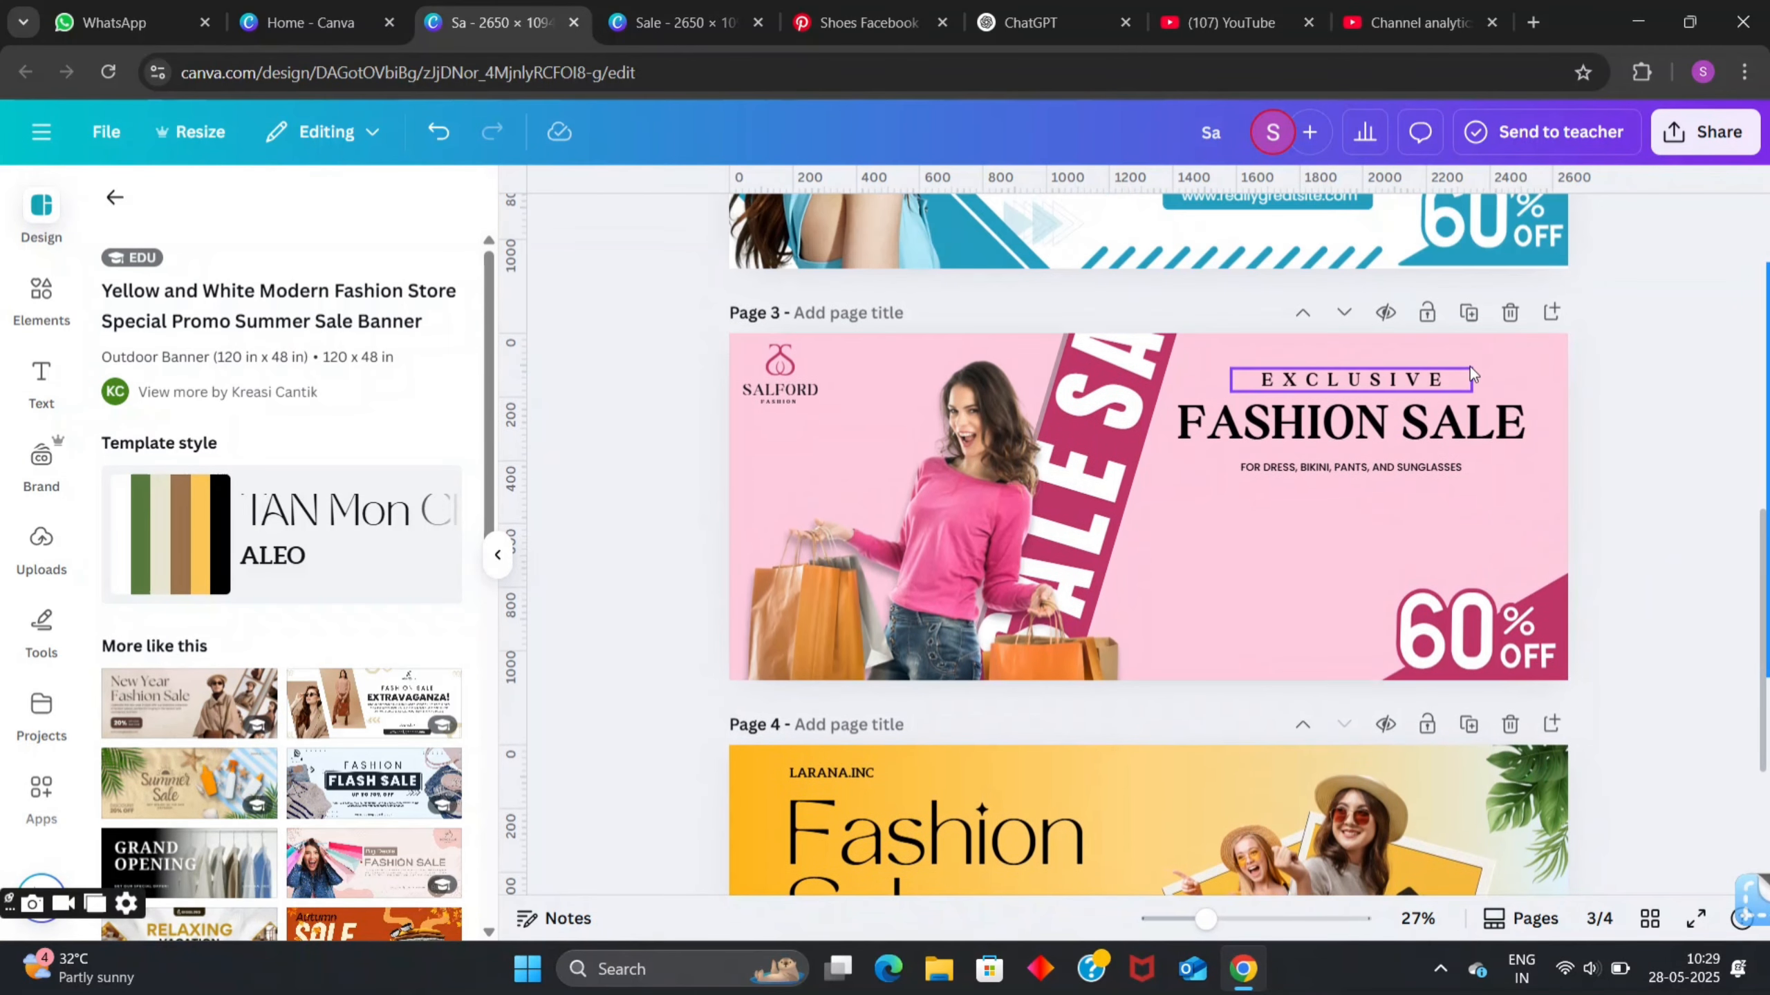
scroll(1423, 384, "up", 1)
left_click(1455, 481)
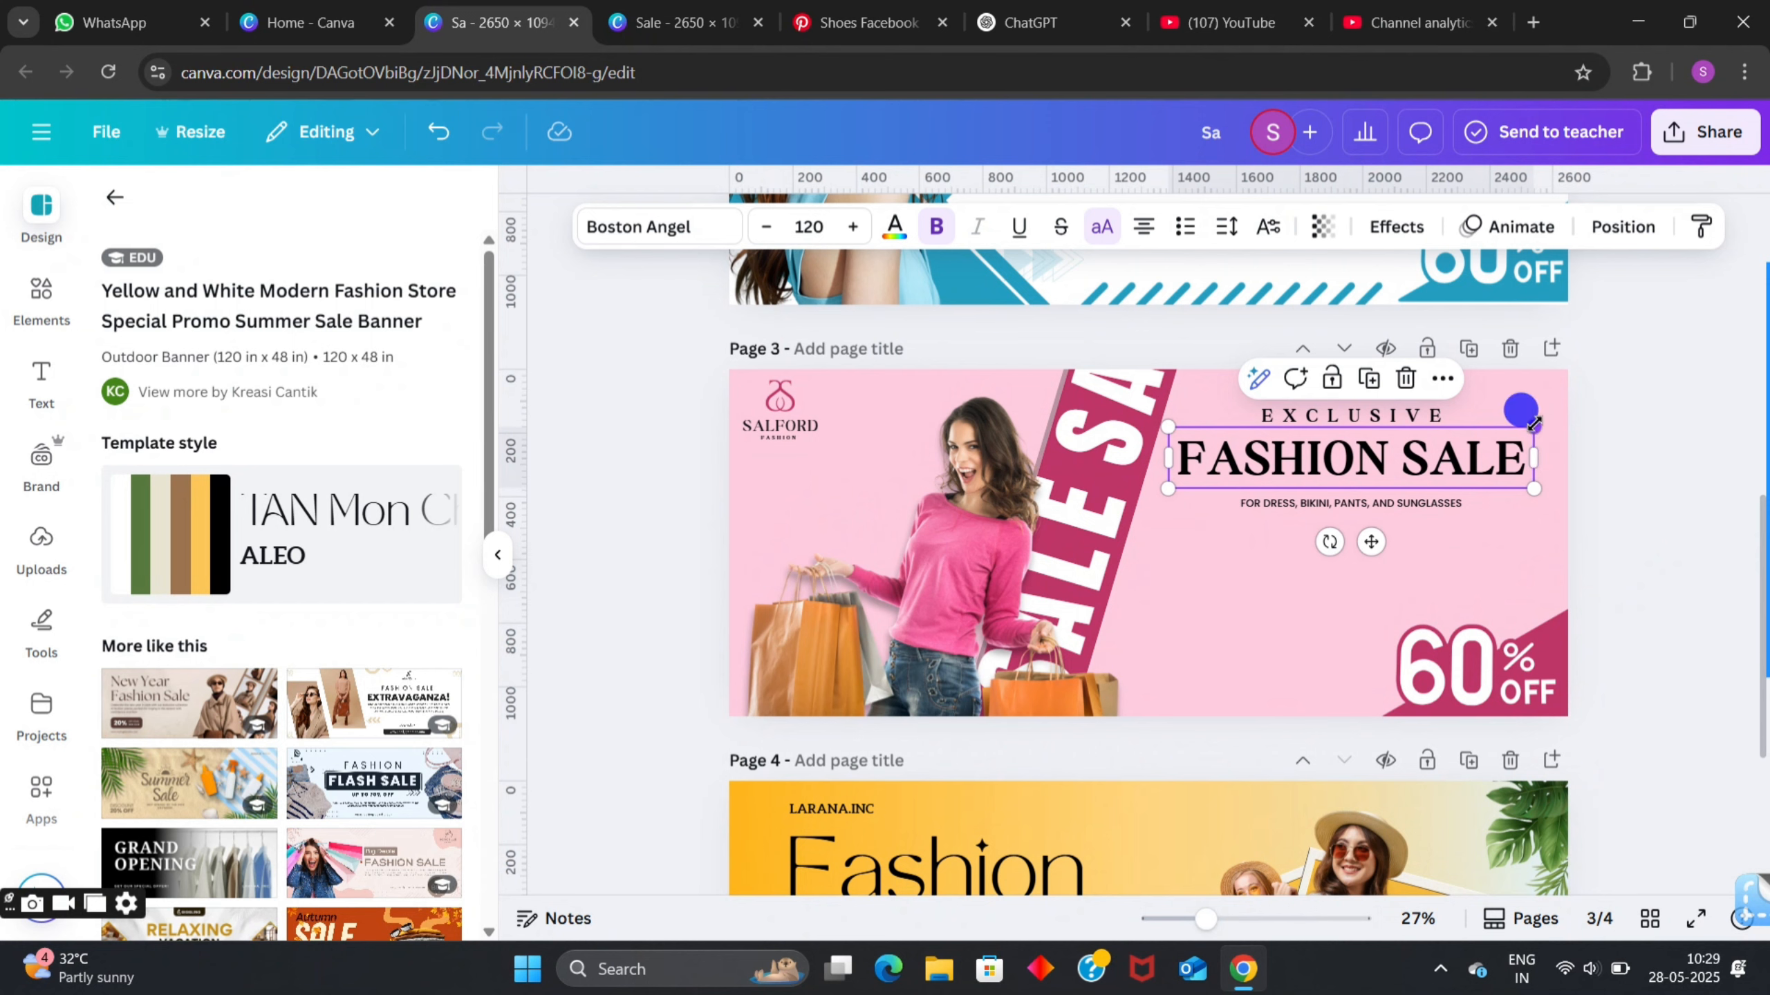
left_click_drag(1534, 423, 1759, 467)
left_click(1391, 405)
scroll(1392, 548, "up", 3)
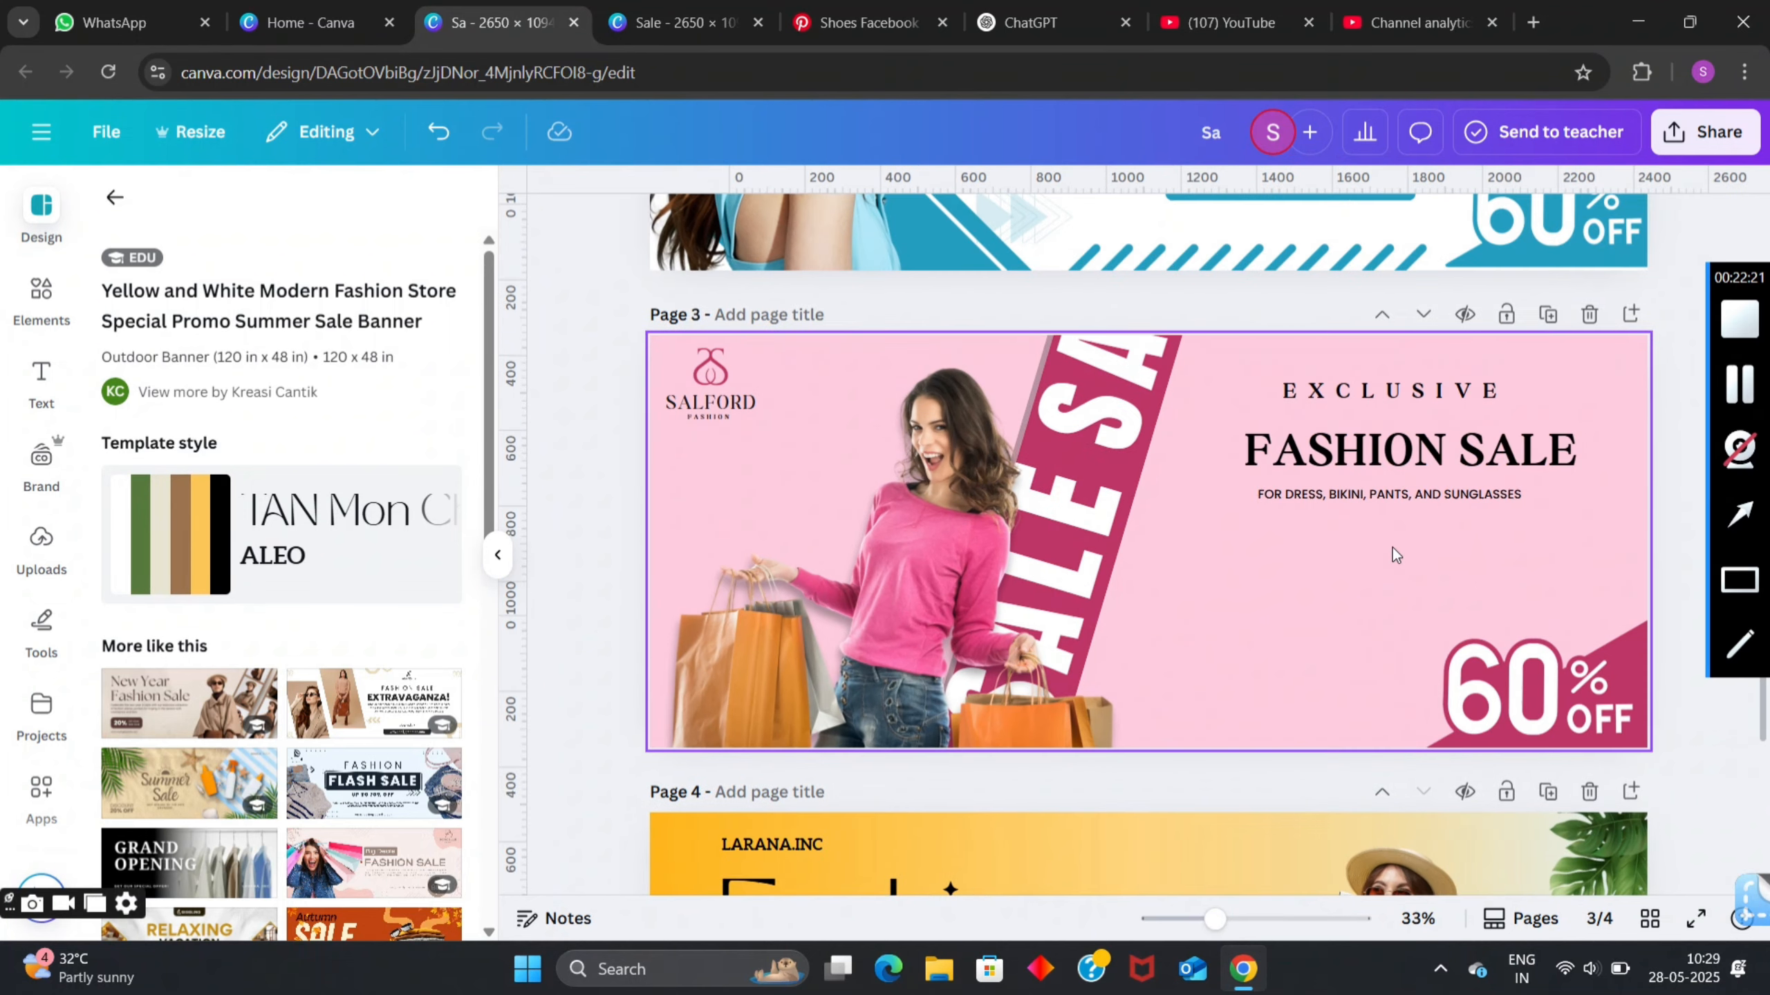
- Move EXCLUSIVE just above the FASHION SALE heading and the tagline just below it, lining both up with its left edge
scroll(1550, 480, "down", 2)
left_click_drag(1505, 352, 1464, 382)
left_click(1535, 586)
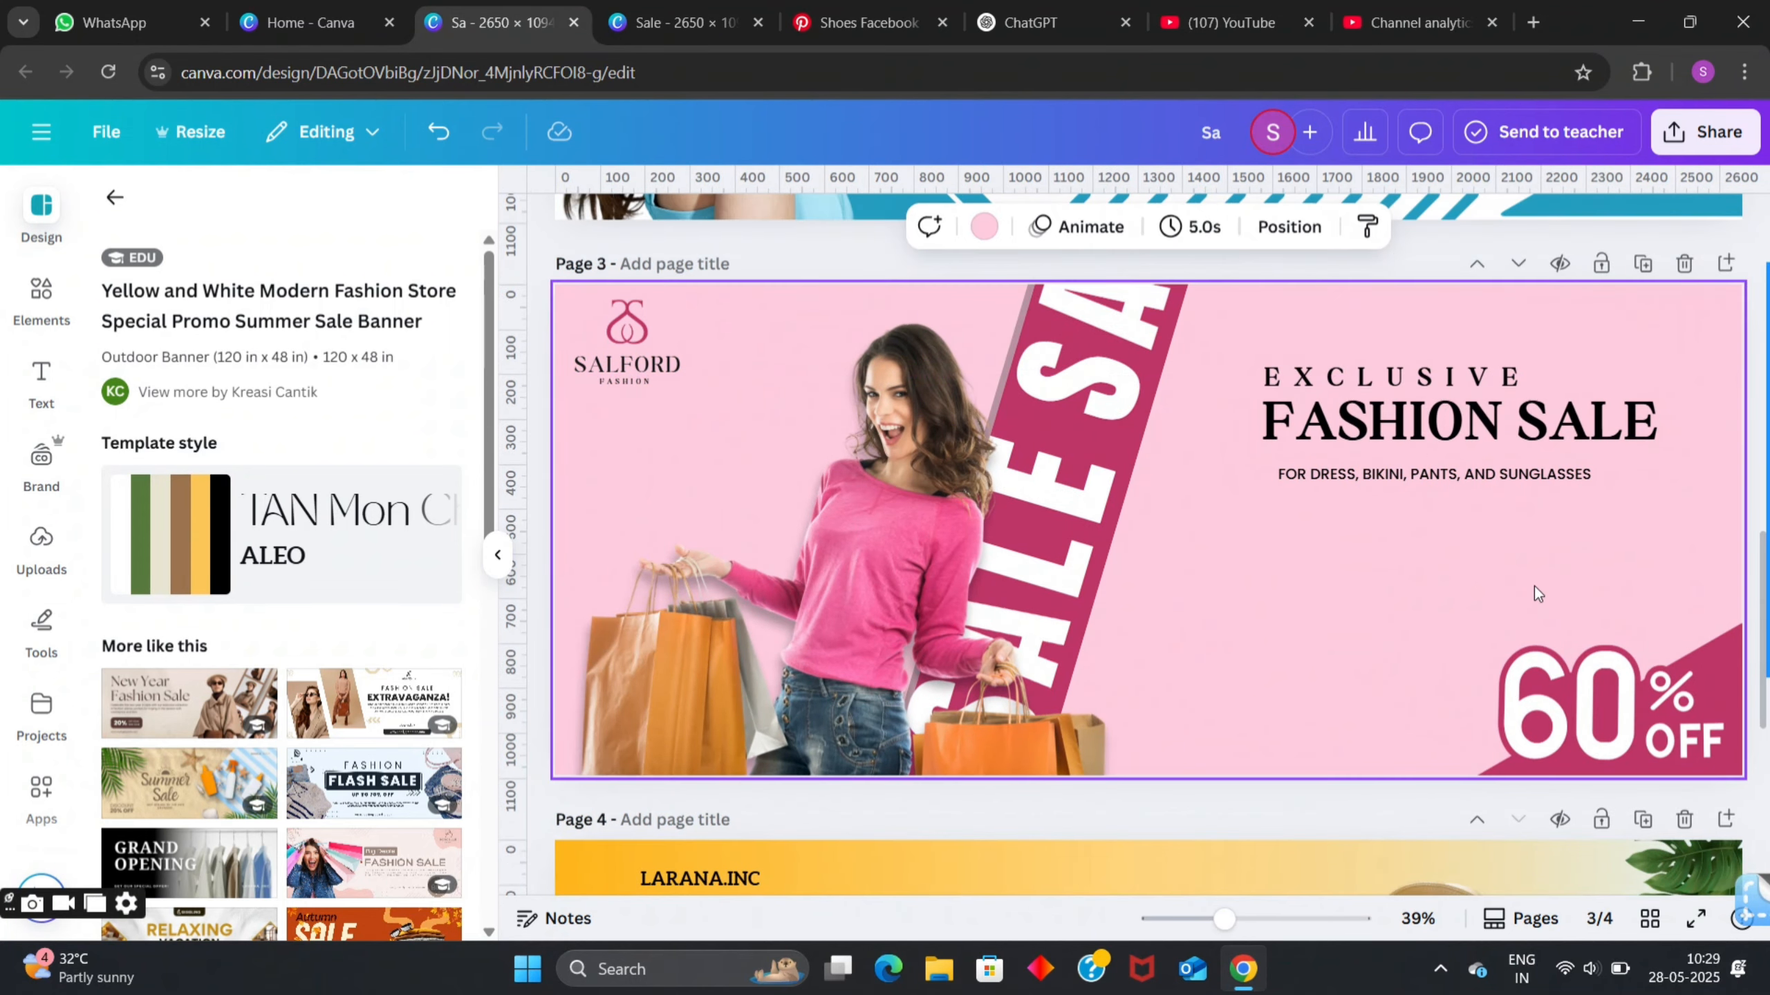
left_click(1489, 479)
left_click_drag(1486, 474, 1475, 487)
left_click(1498, 590)
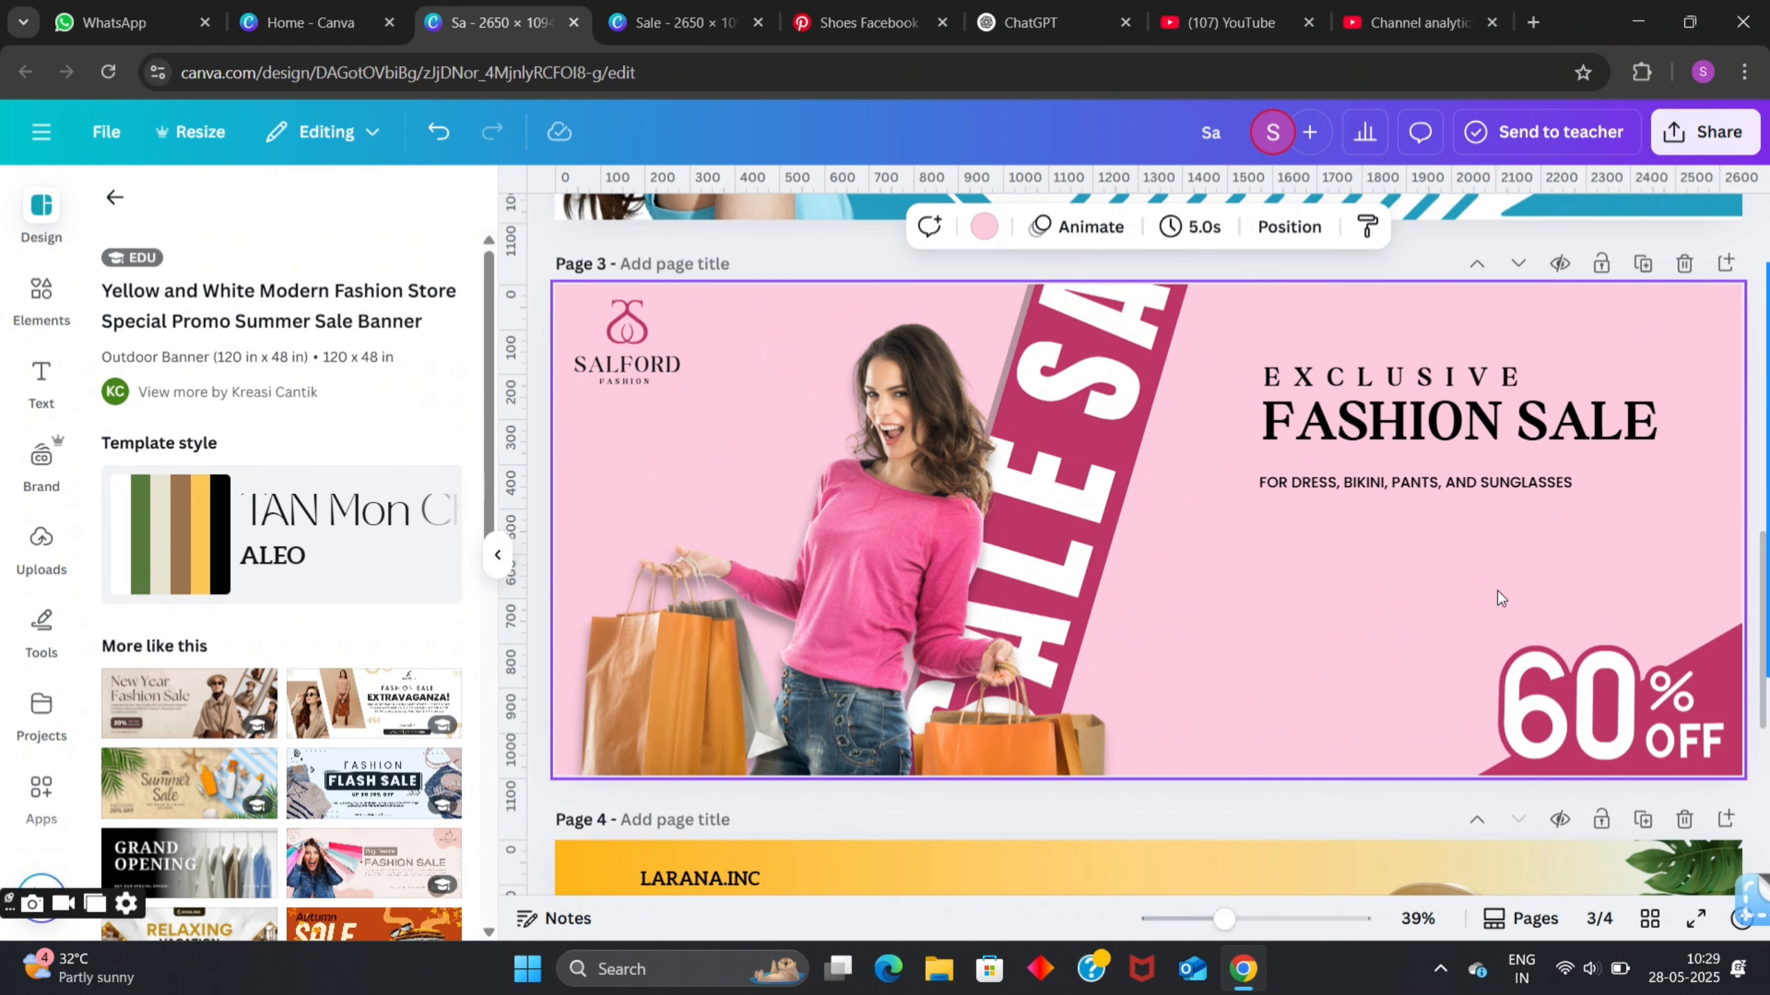
- Increase the letter spacing of page 3's FASHION SALE heading and widen its text box to about 1,006 px so it fits on one line
scroll(1532, 593, "down", 3)
scroll(1533, 600, "down", 4)
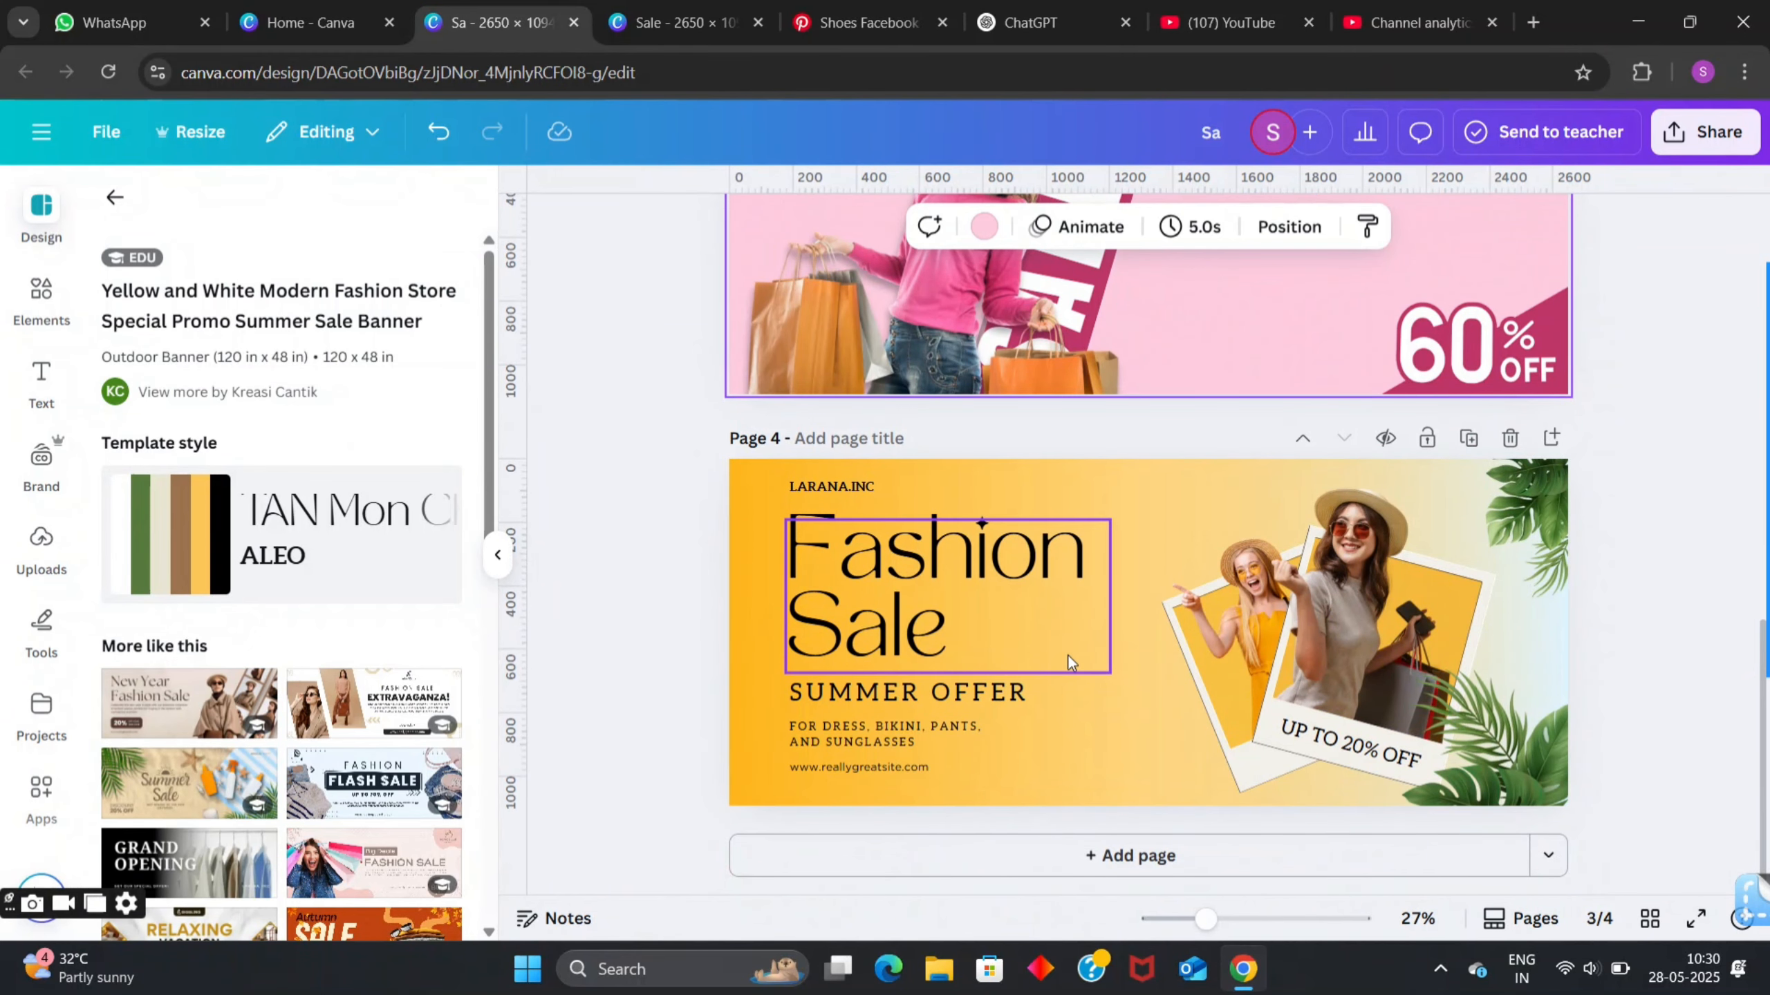
scroll(1067, 656, "up", 6)
scroll(1292, 612, "down", 1)
left_click(1421, 431)
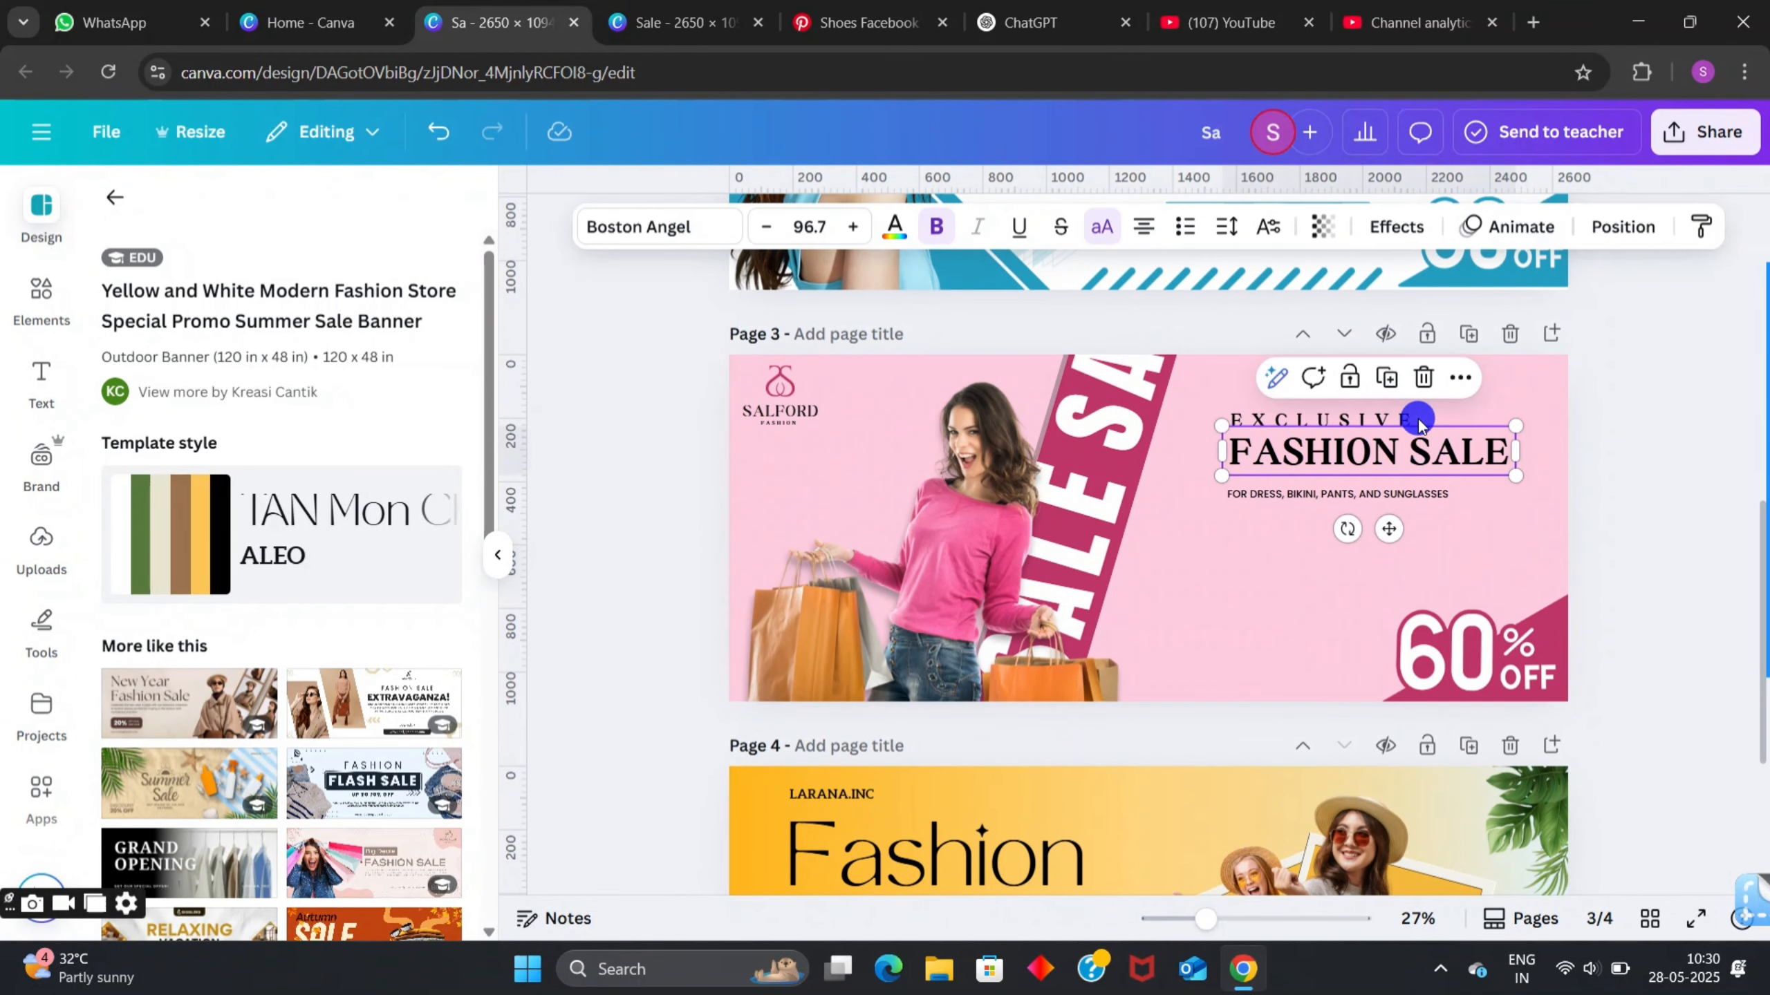
left_click(1225, 226)
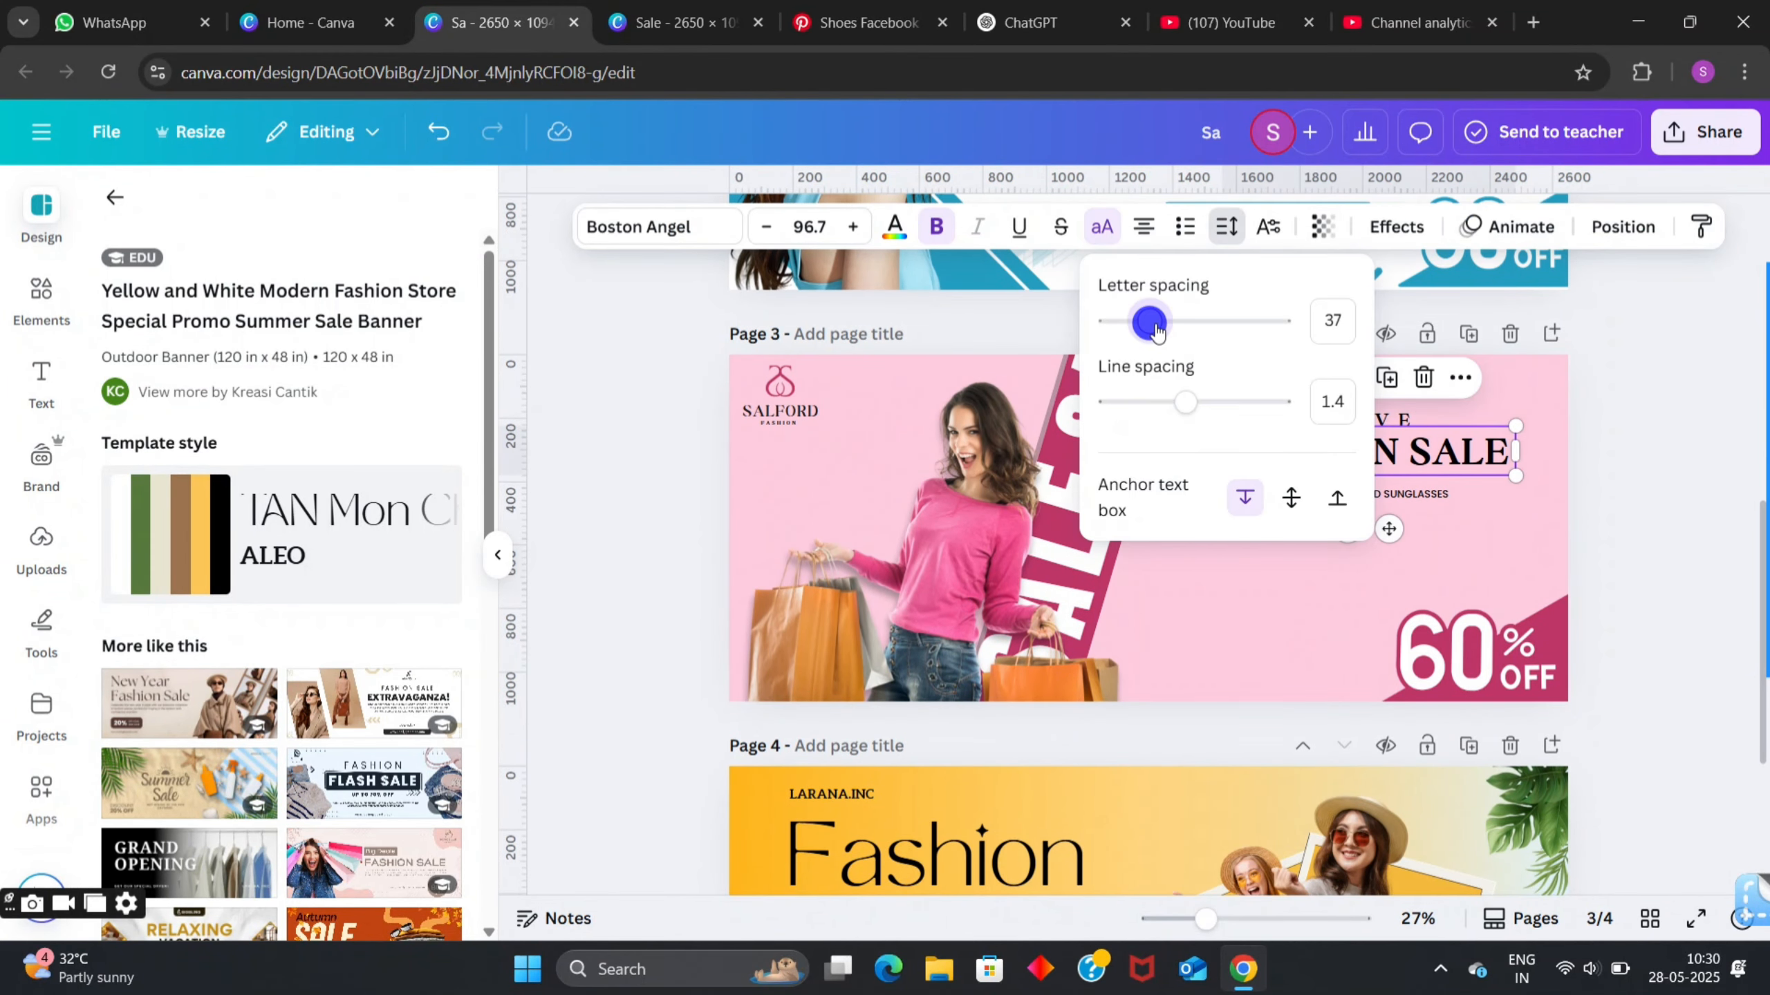
left_click_drag(1156, 332, 1165, 335)
left_click(1658, 431)
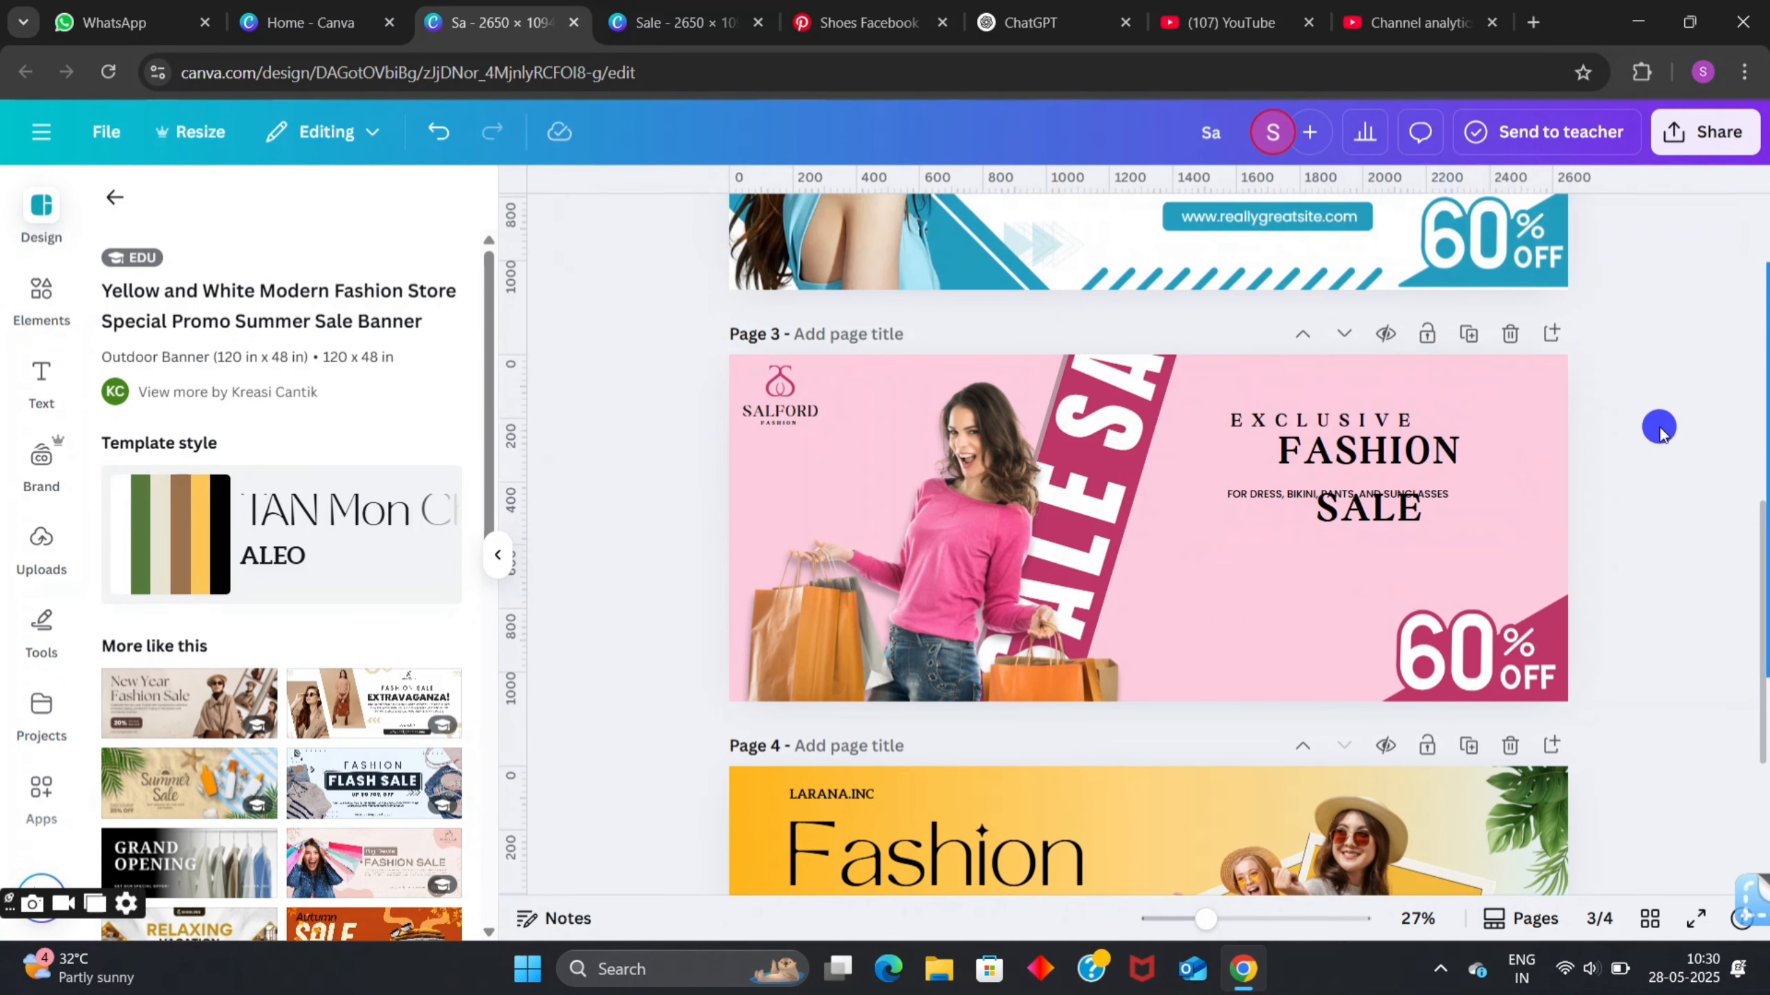
left_click(1485, 479)
left_click_drag(1517, 491, 1544, 490)
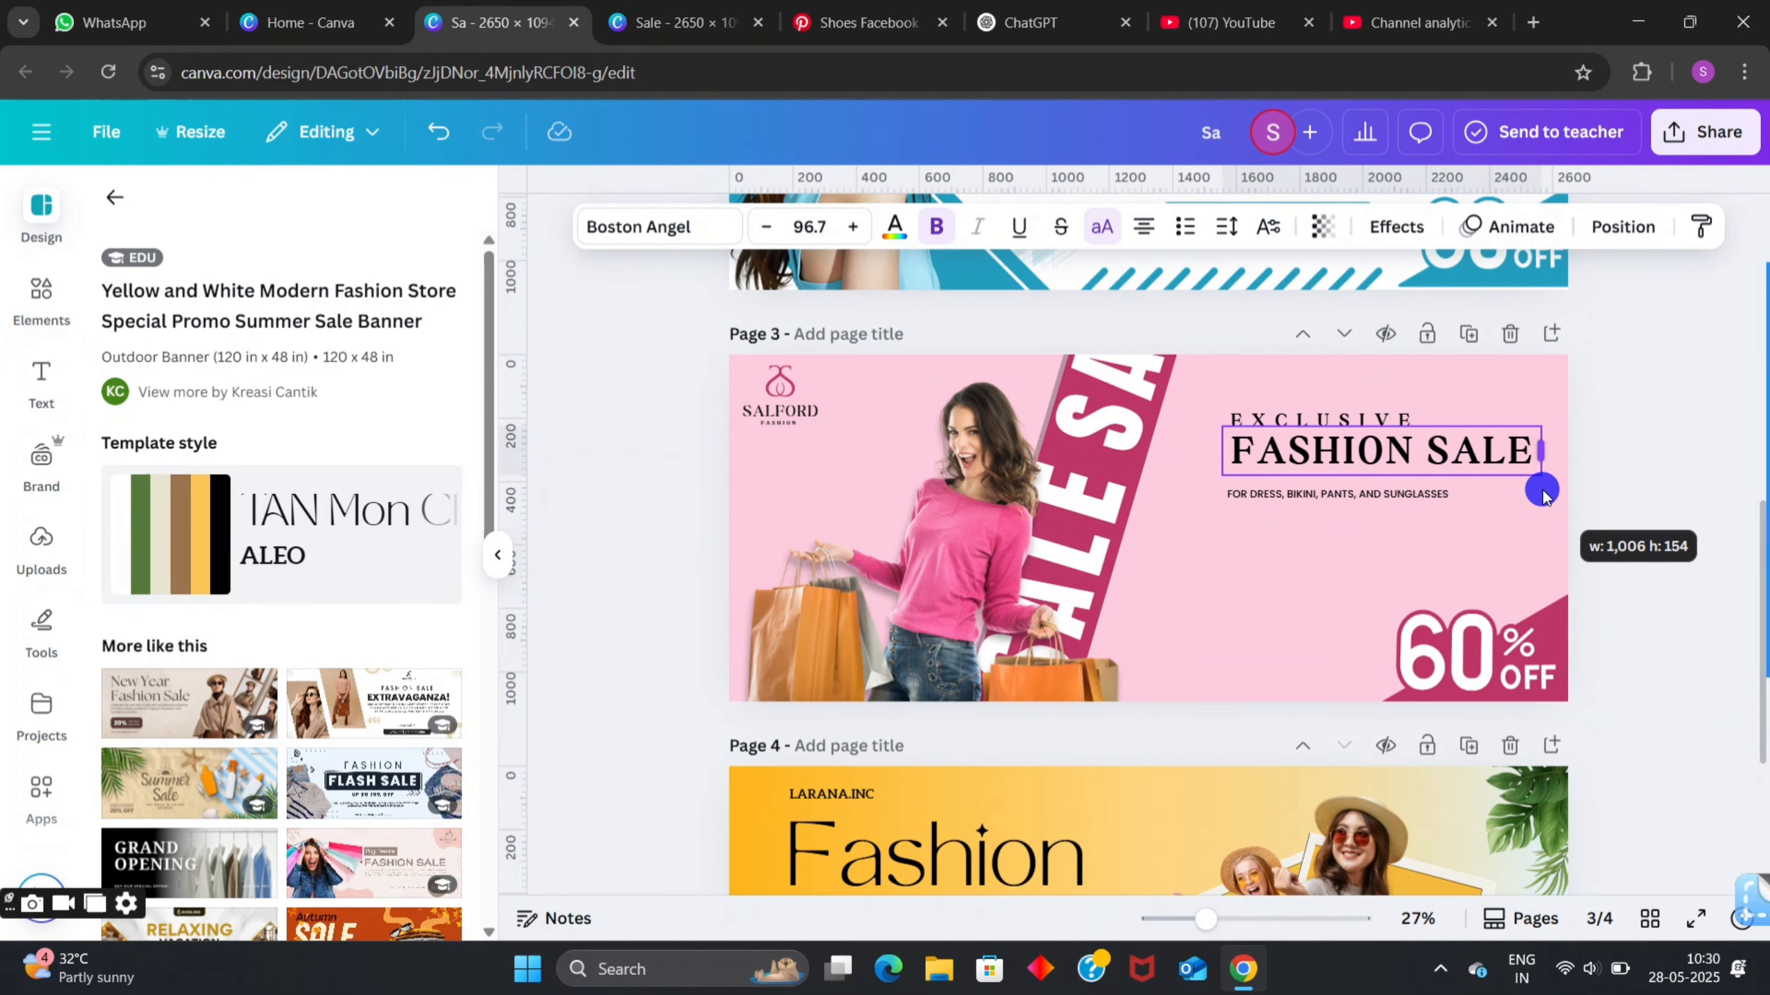
left_click(1450, 573)
- Nudge the FASHION SALE heading slightly right so its left edge lines up with EXCLUSIVE
scroll(1449, 573, "up", 3)
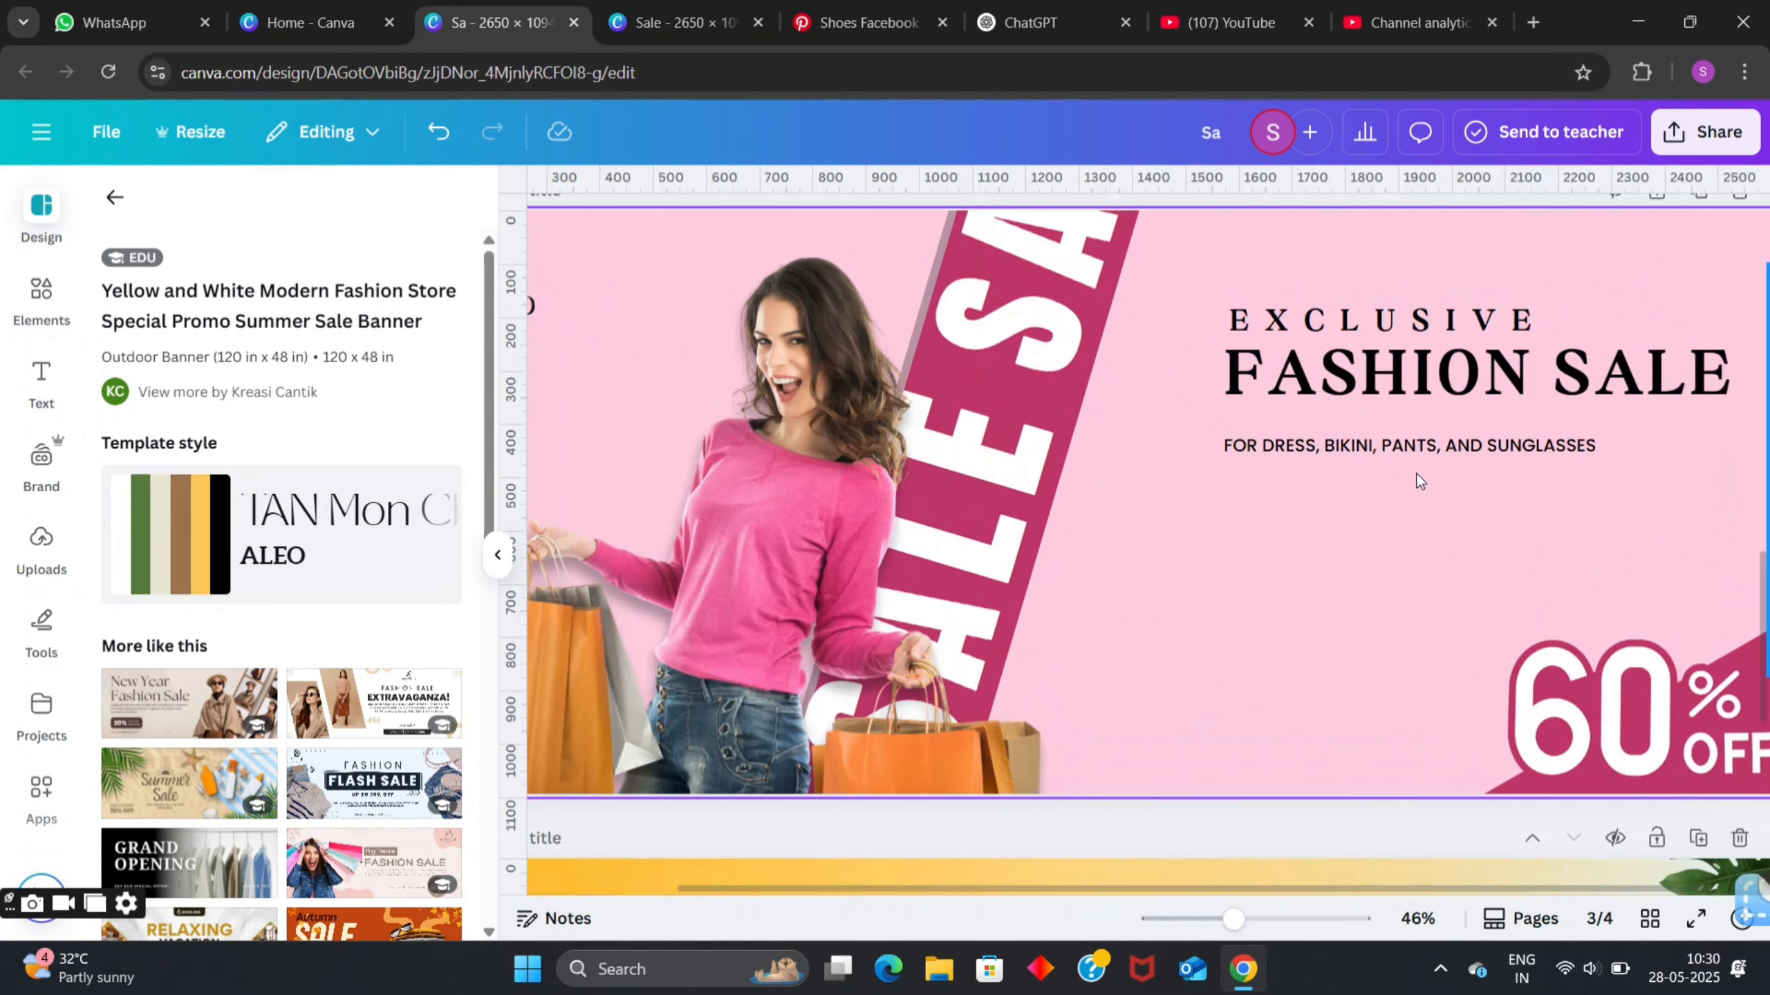
left_click(1440, 399)
key("Right")
key("Right")
key("Right")
key("Right")
key("Right")
key("Right")
key("Right")
key("Right")
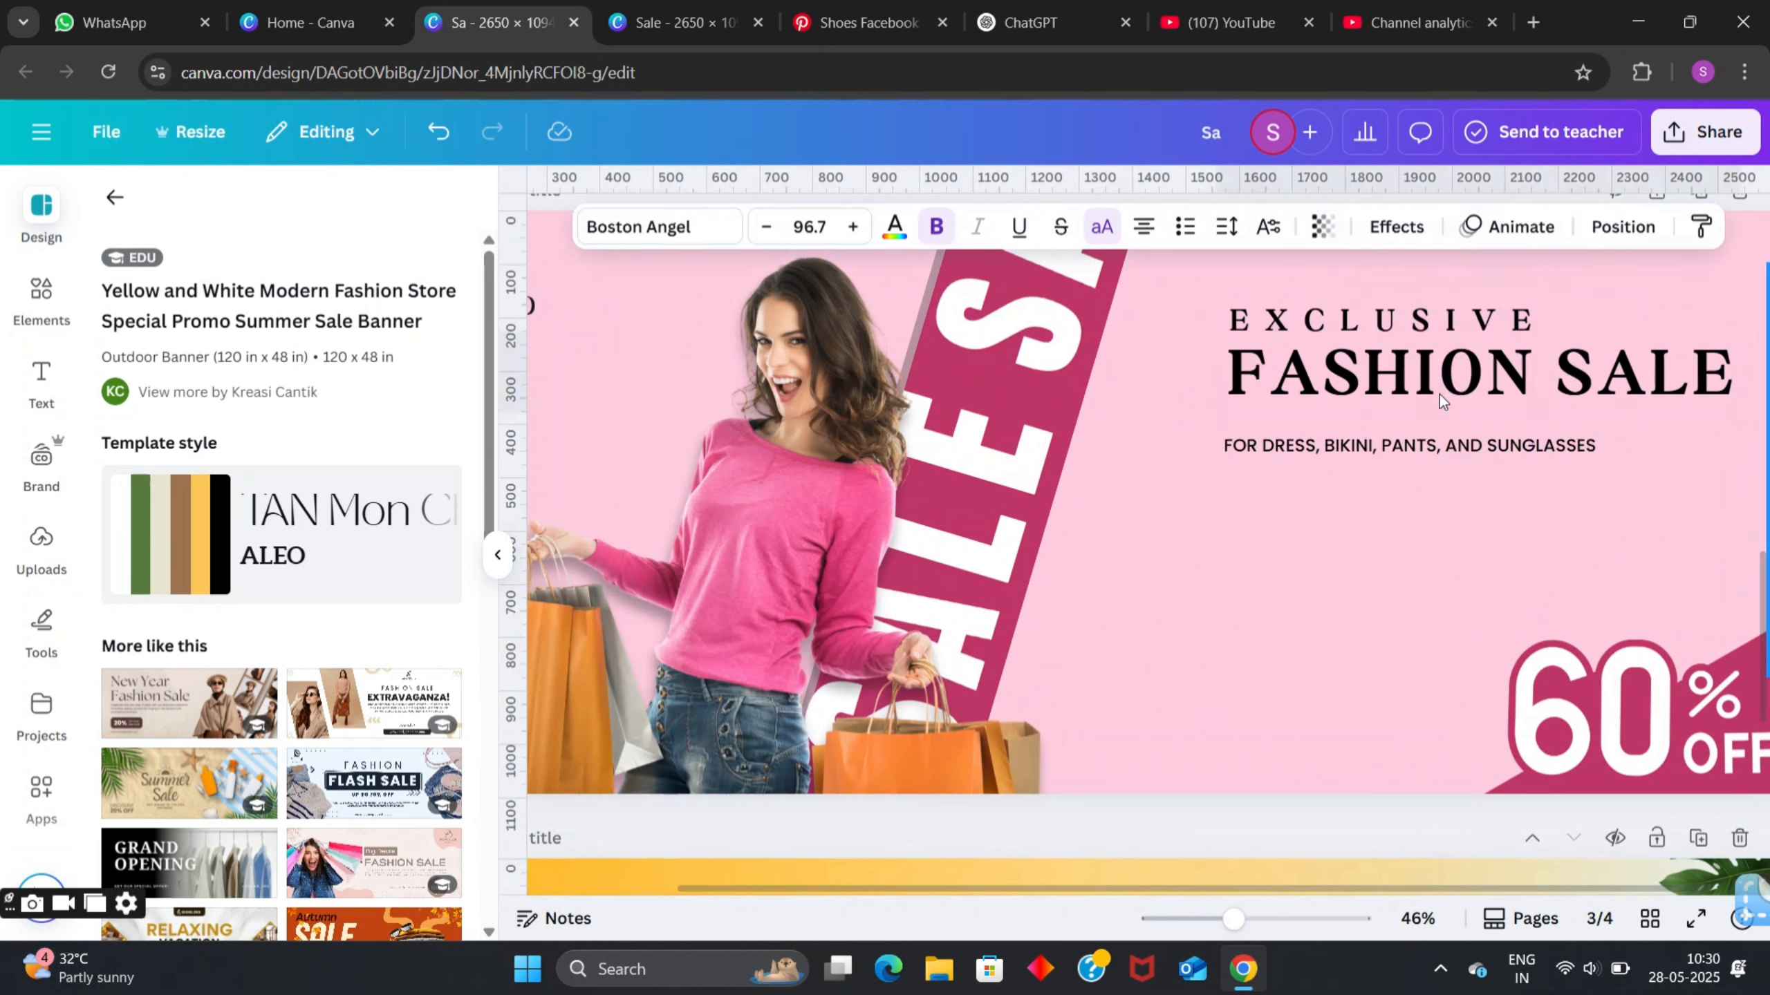
- Nudge the tagline "For dress, bikini, pants, and sunglasses" slightly right to match the heading's left edge
left_click(1438, 445)
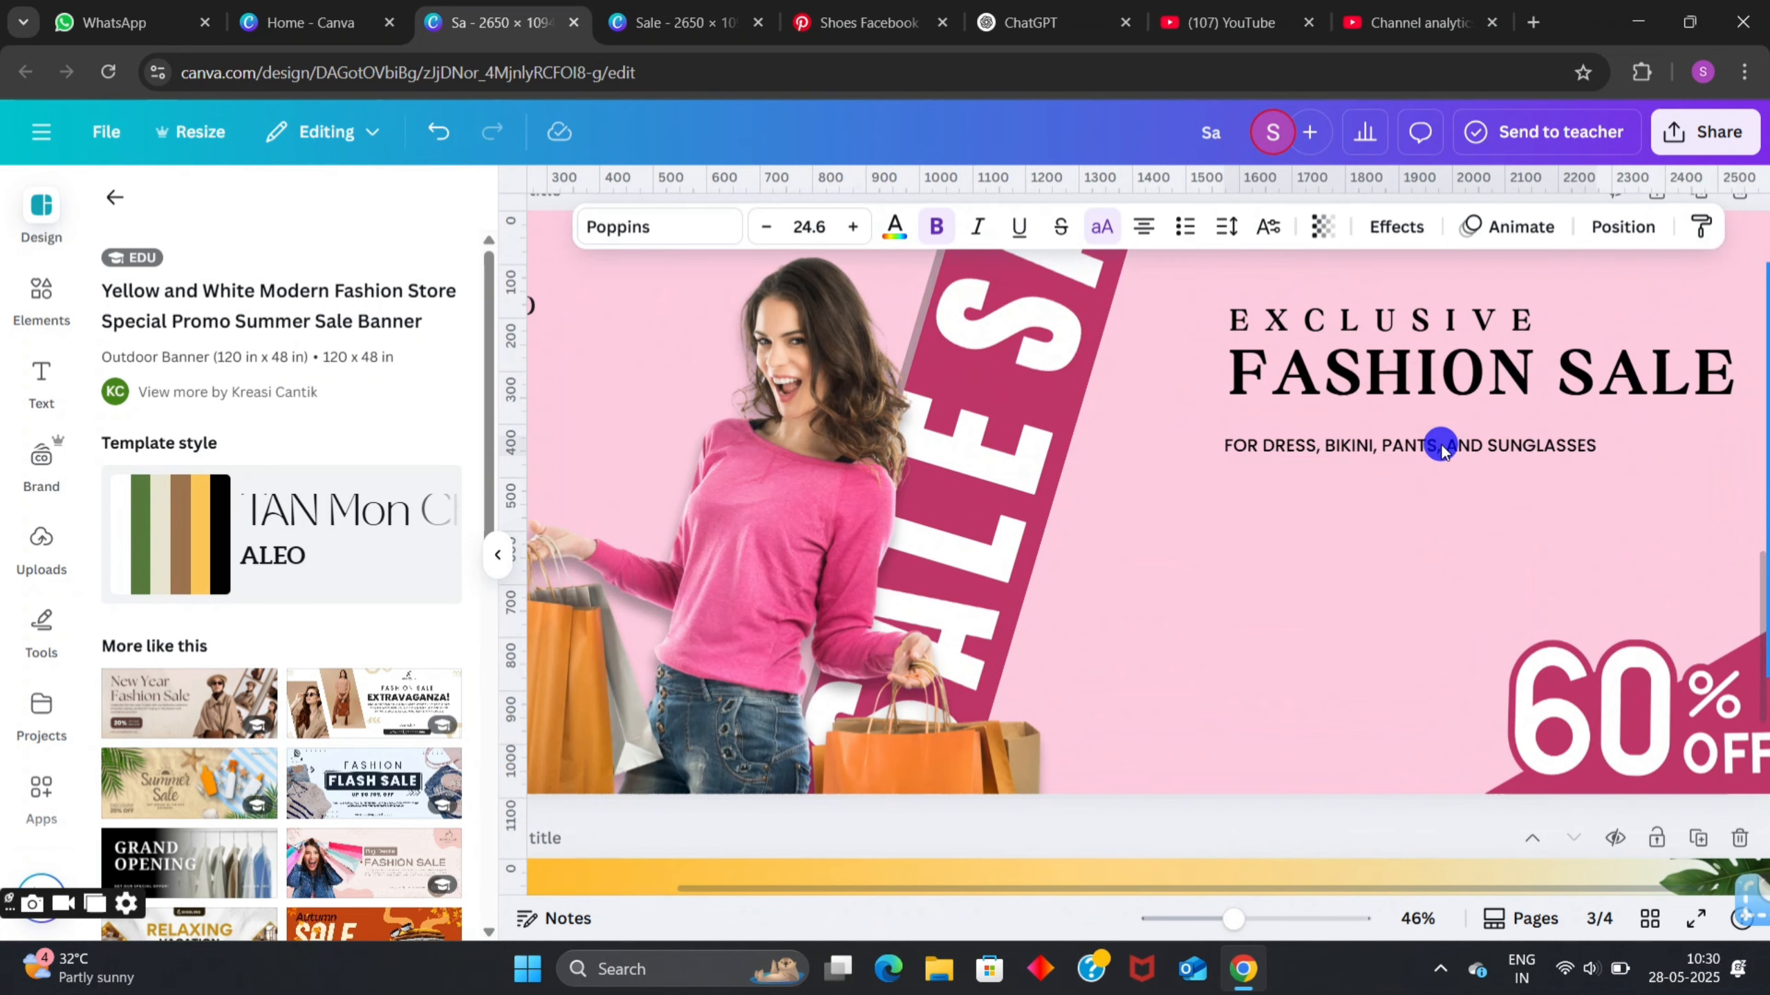
key("Right")
key("Right")
key("Right")
key("Right")
key("Right")
key("Right")
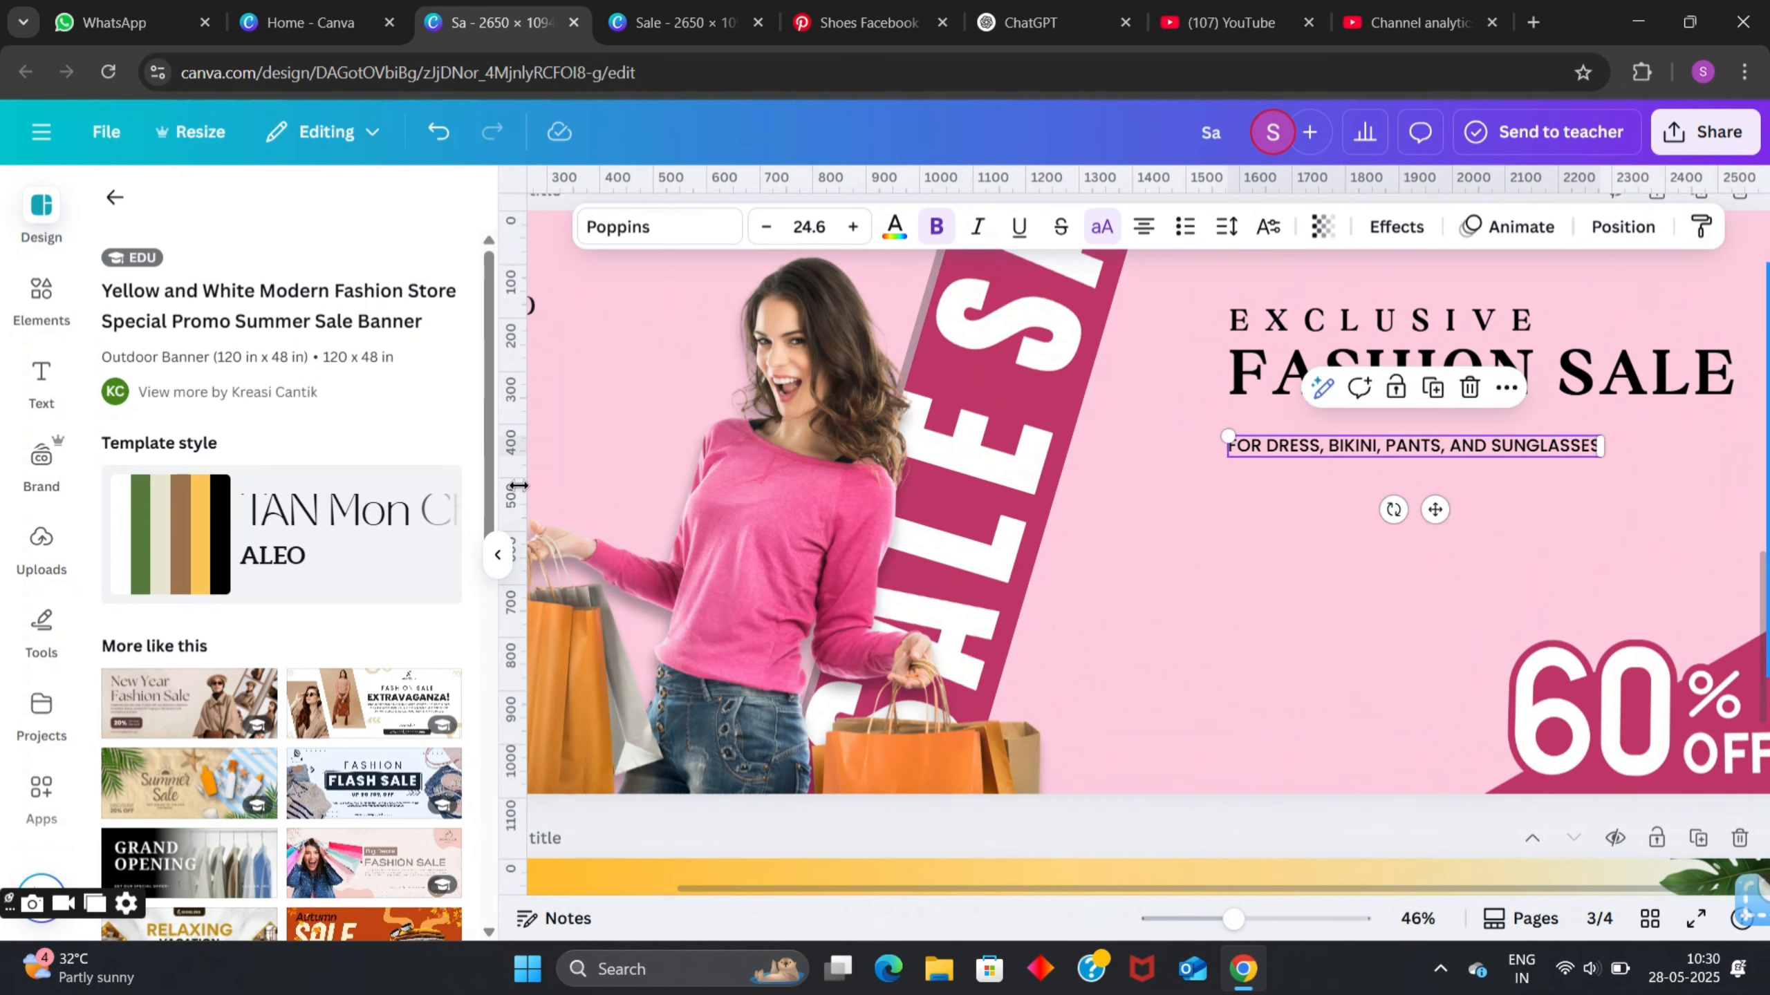
- Place a vertical guide along the headings' left edge and align EXCLUSIVE and FASHION SALE against it
left_click_drag(824, 483, 1224, 497)
left_click(1304, 379)
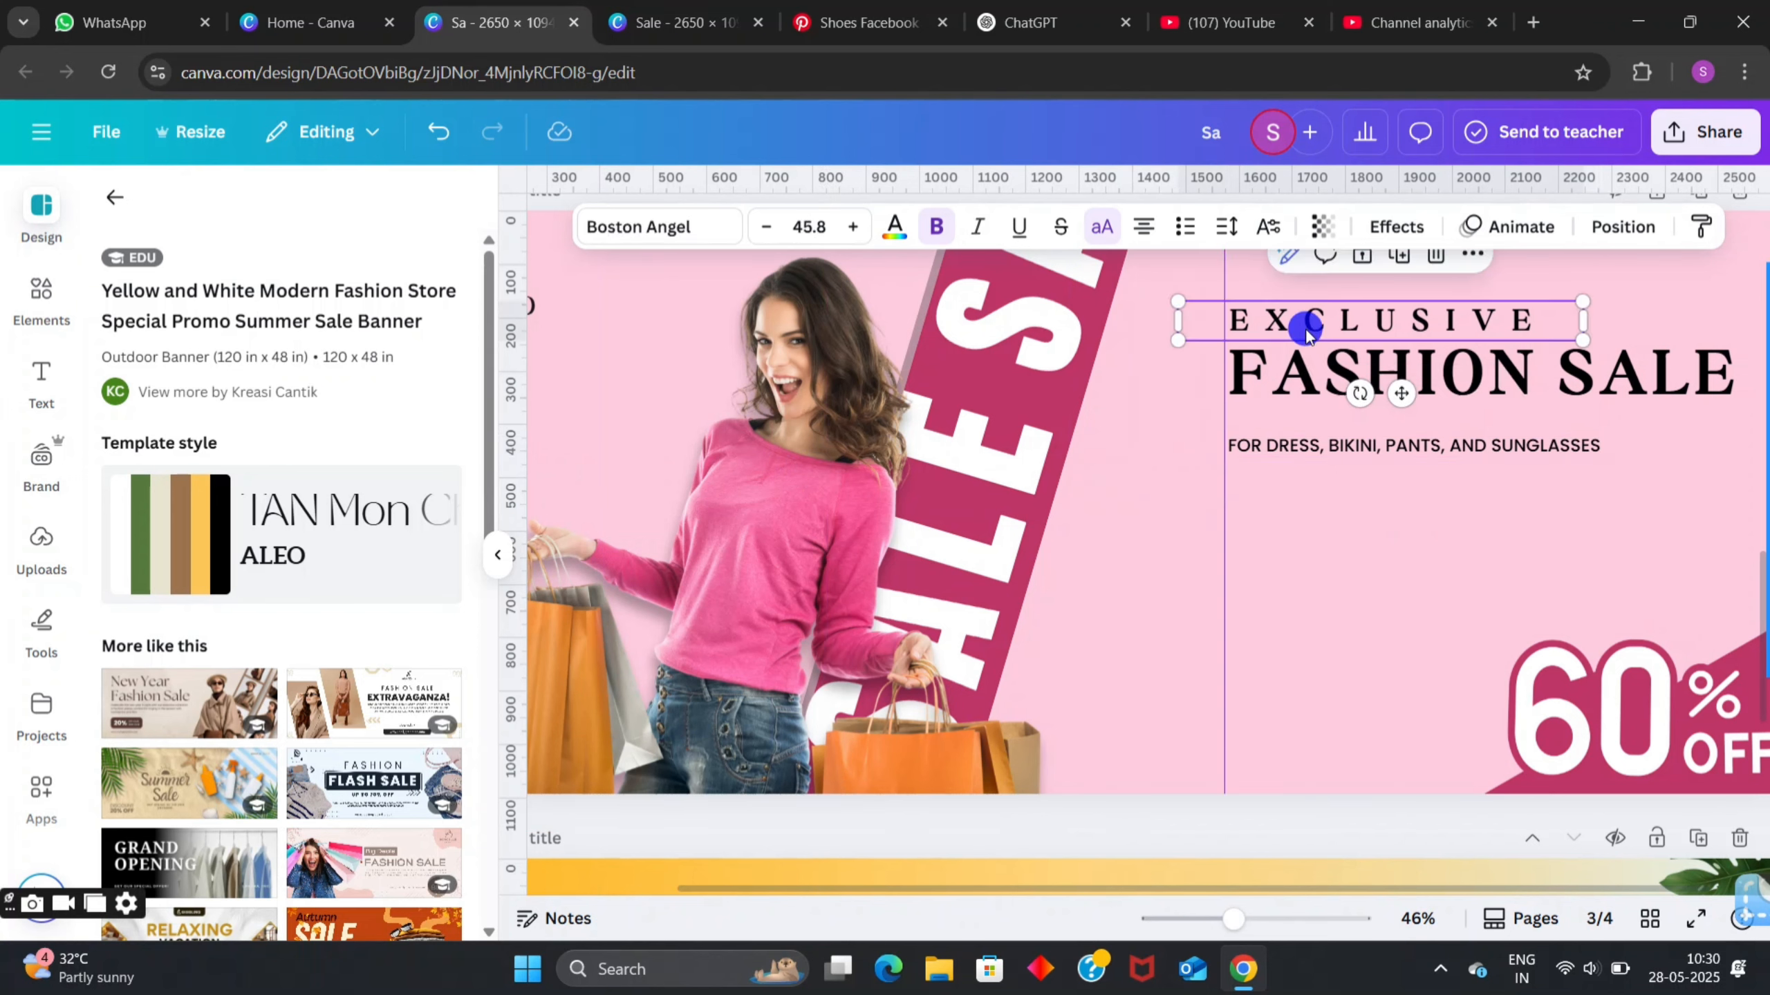
left_click(1307, 335)
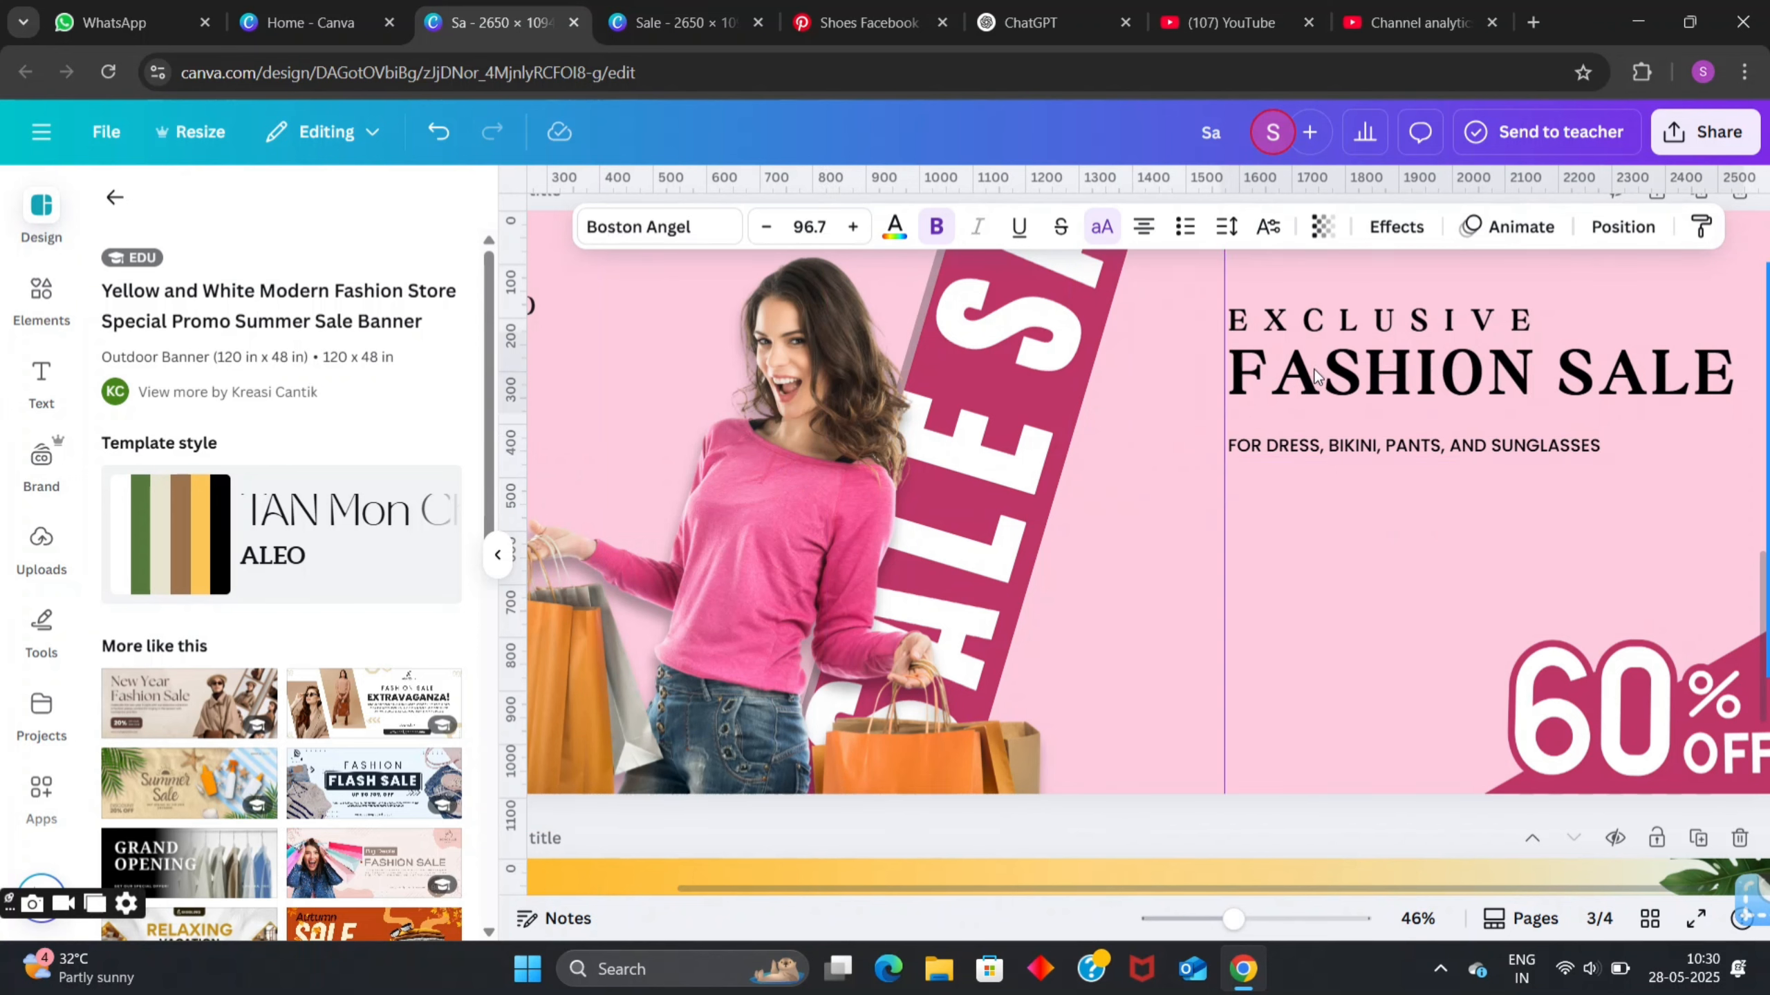
left_click(1232, 573)
- Recolour the FASHION SALE heading text on page 3 with the document's magenta
scroll(1631, 473, "down", 3)
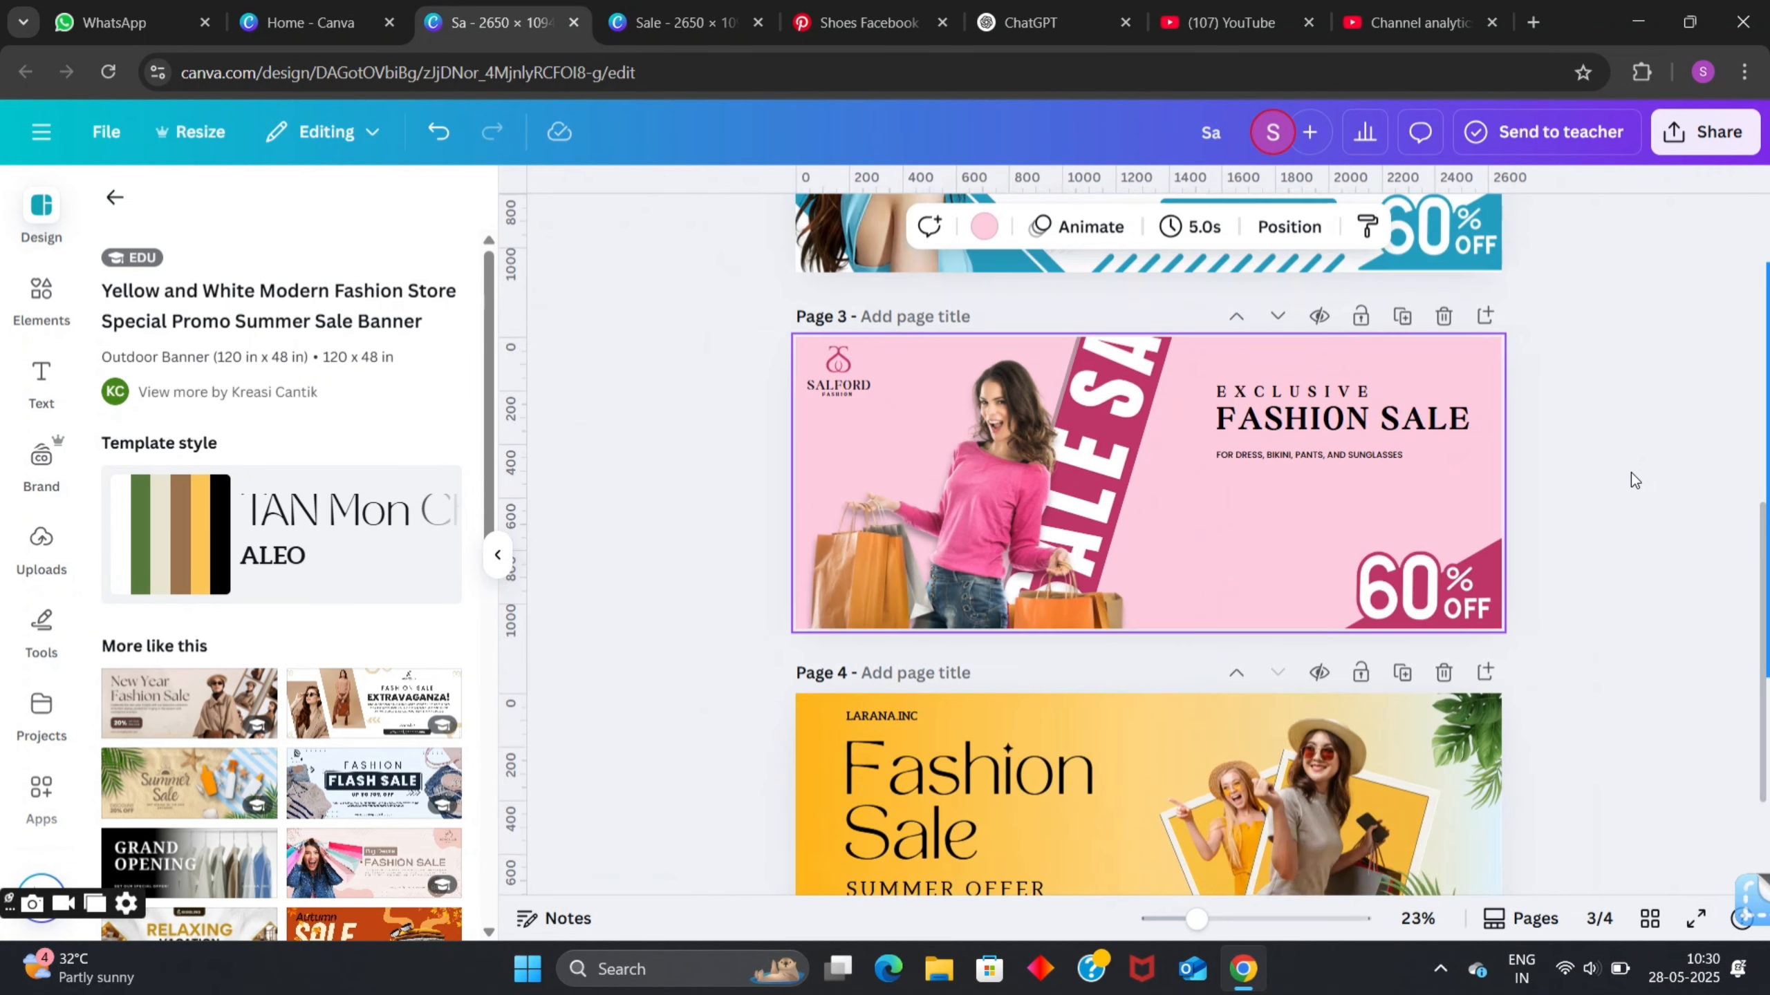
scroll(1523, 467, "up", 2)
left_click(1565, 372)
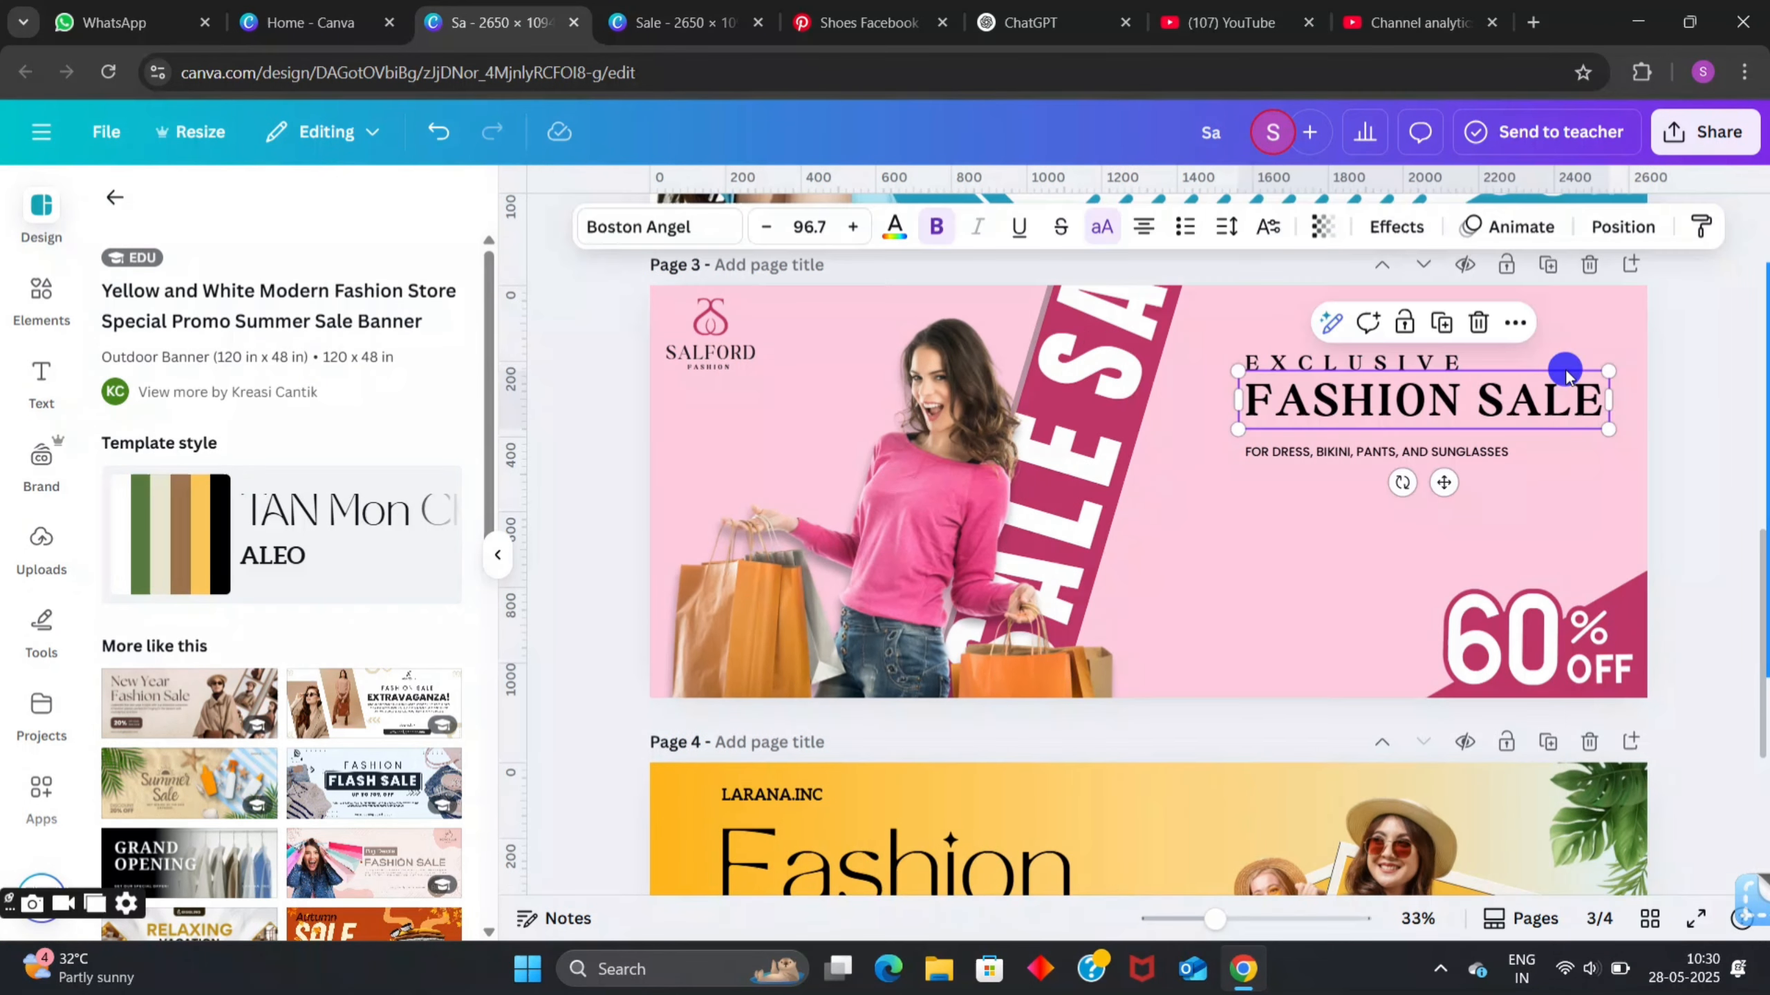
double_click(1516, 386)
left_click(894, 229)
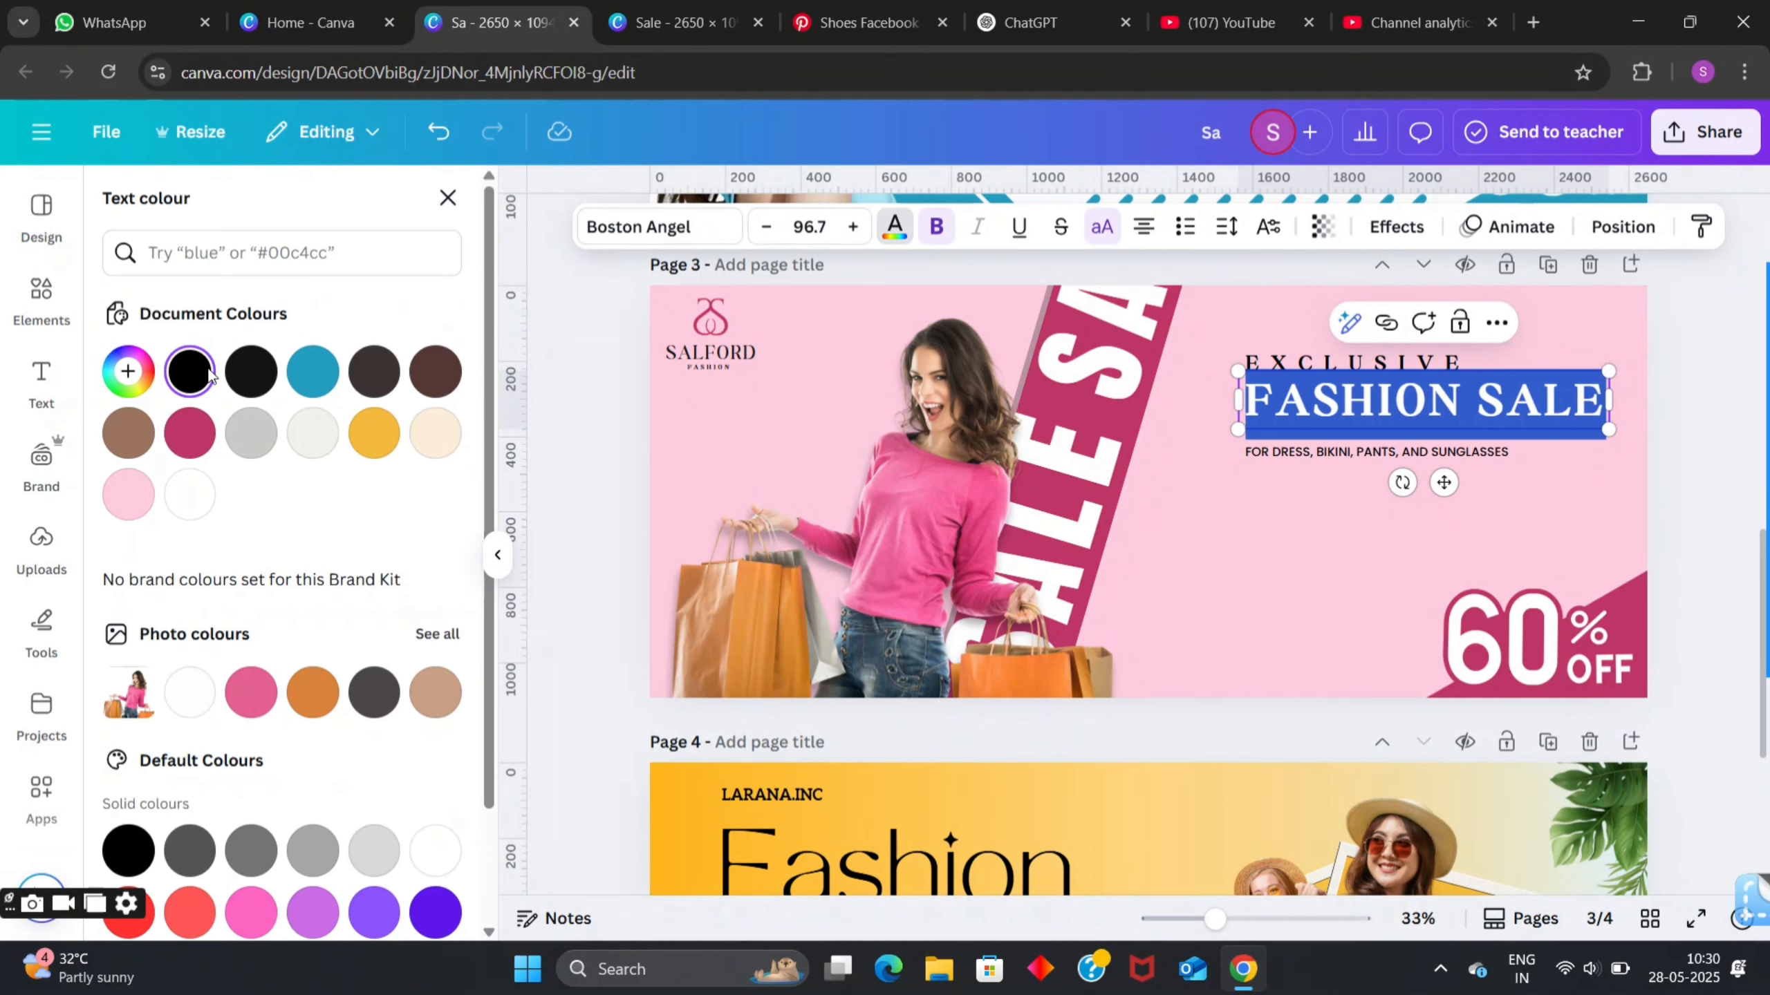
left_click(176, 441)
left_click(585, 422)
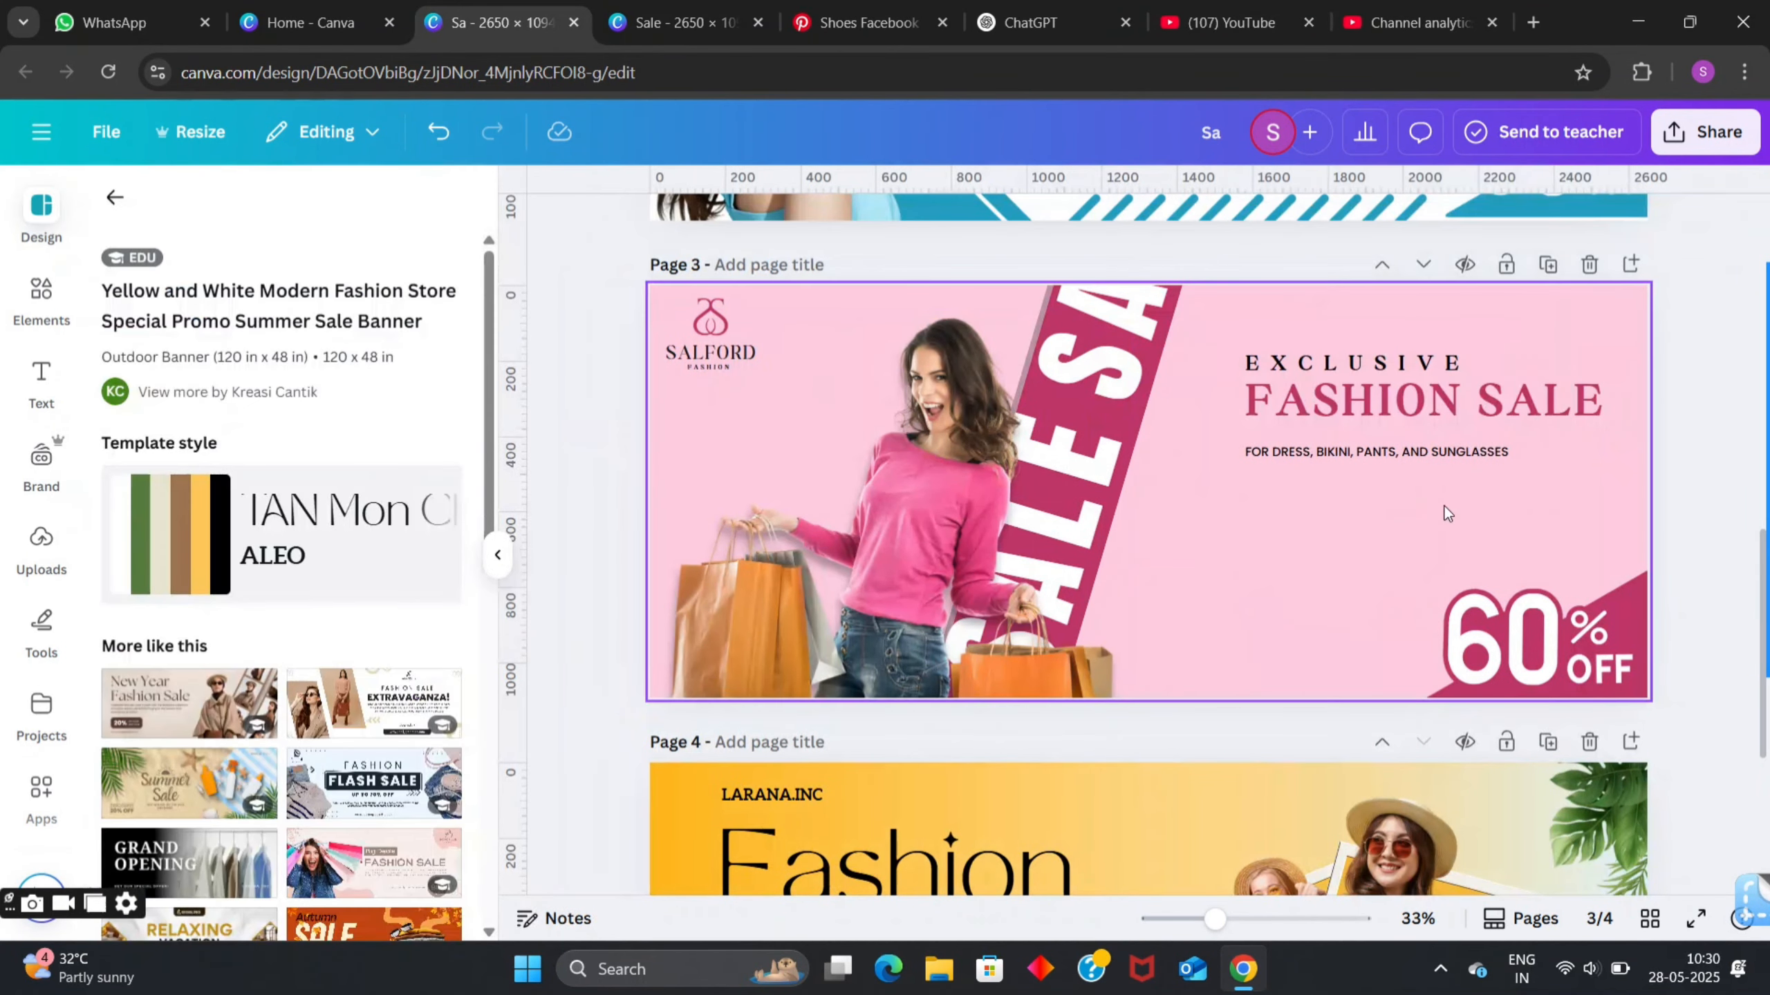
scroll(1442, 516, "down", 1)
scroll(1440, 517, "down", 1)
scroll(1680, 545, "up", 2)
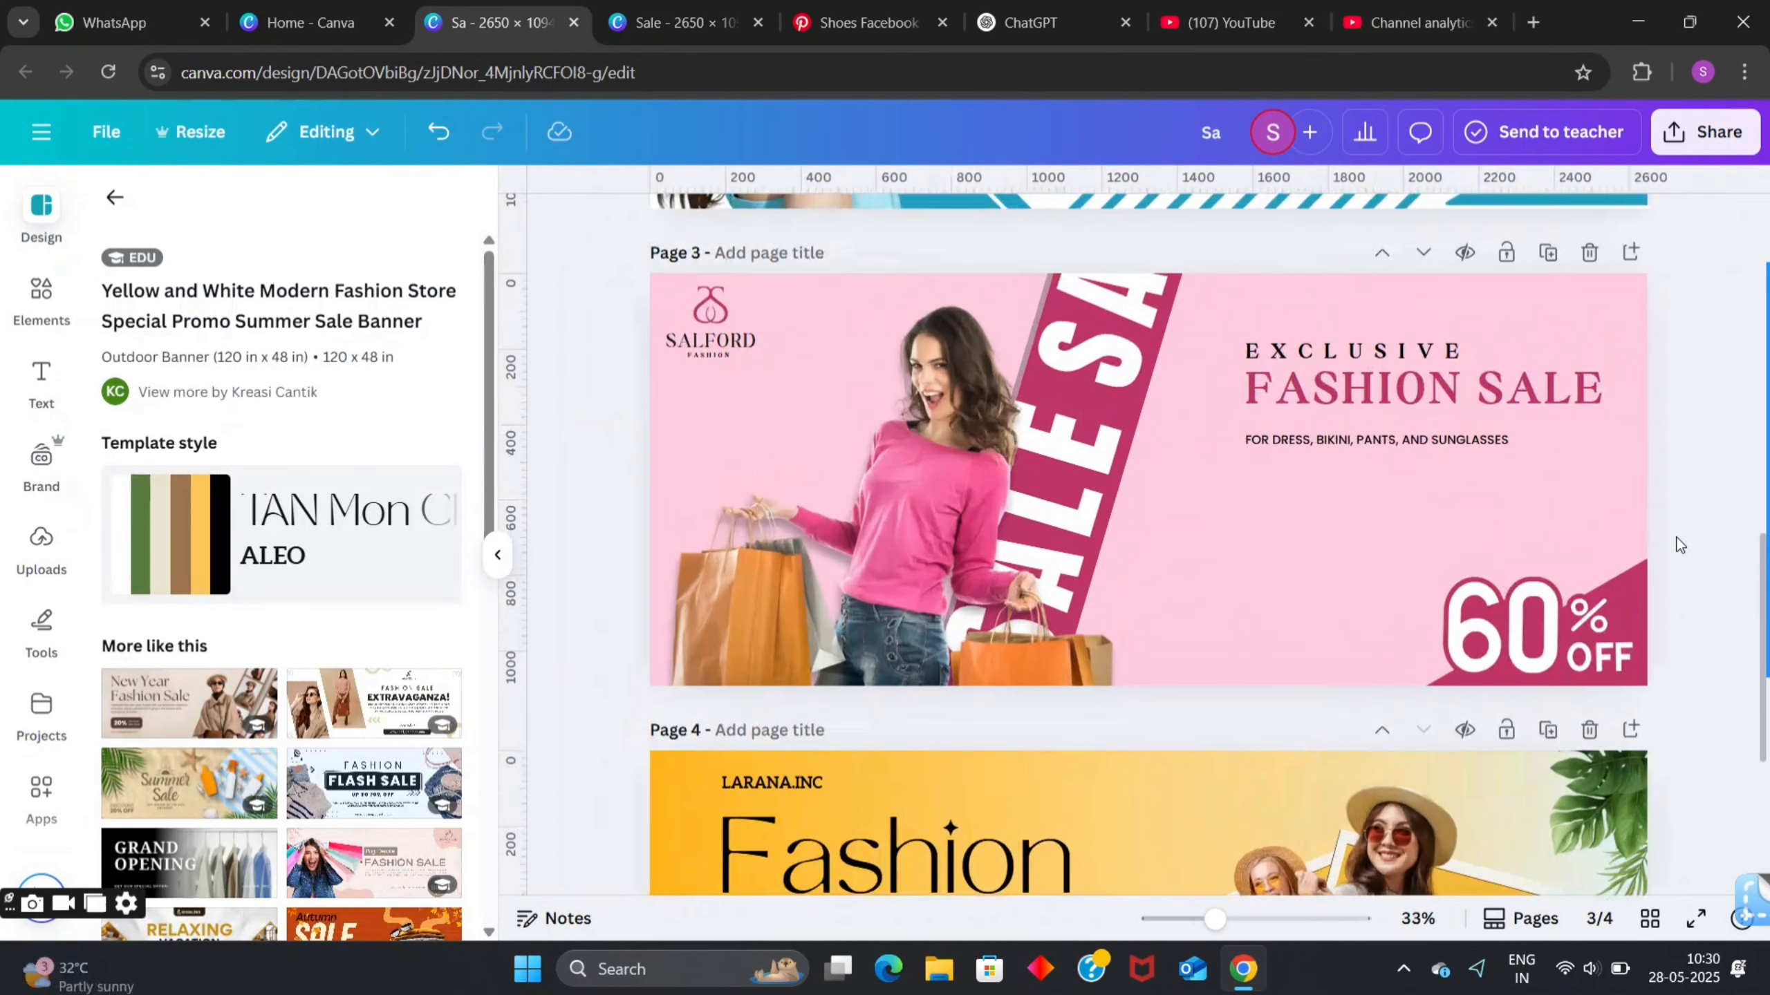
- Recolour the FASHION SALE heading text on page 3 with the document's white
left_click(1343, 386)
left_click(1343, 386)
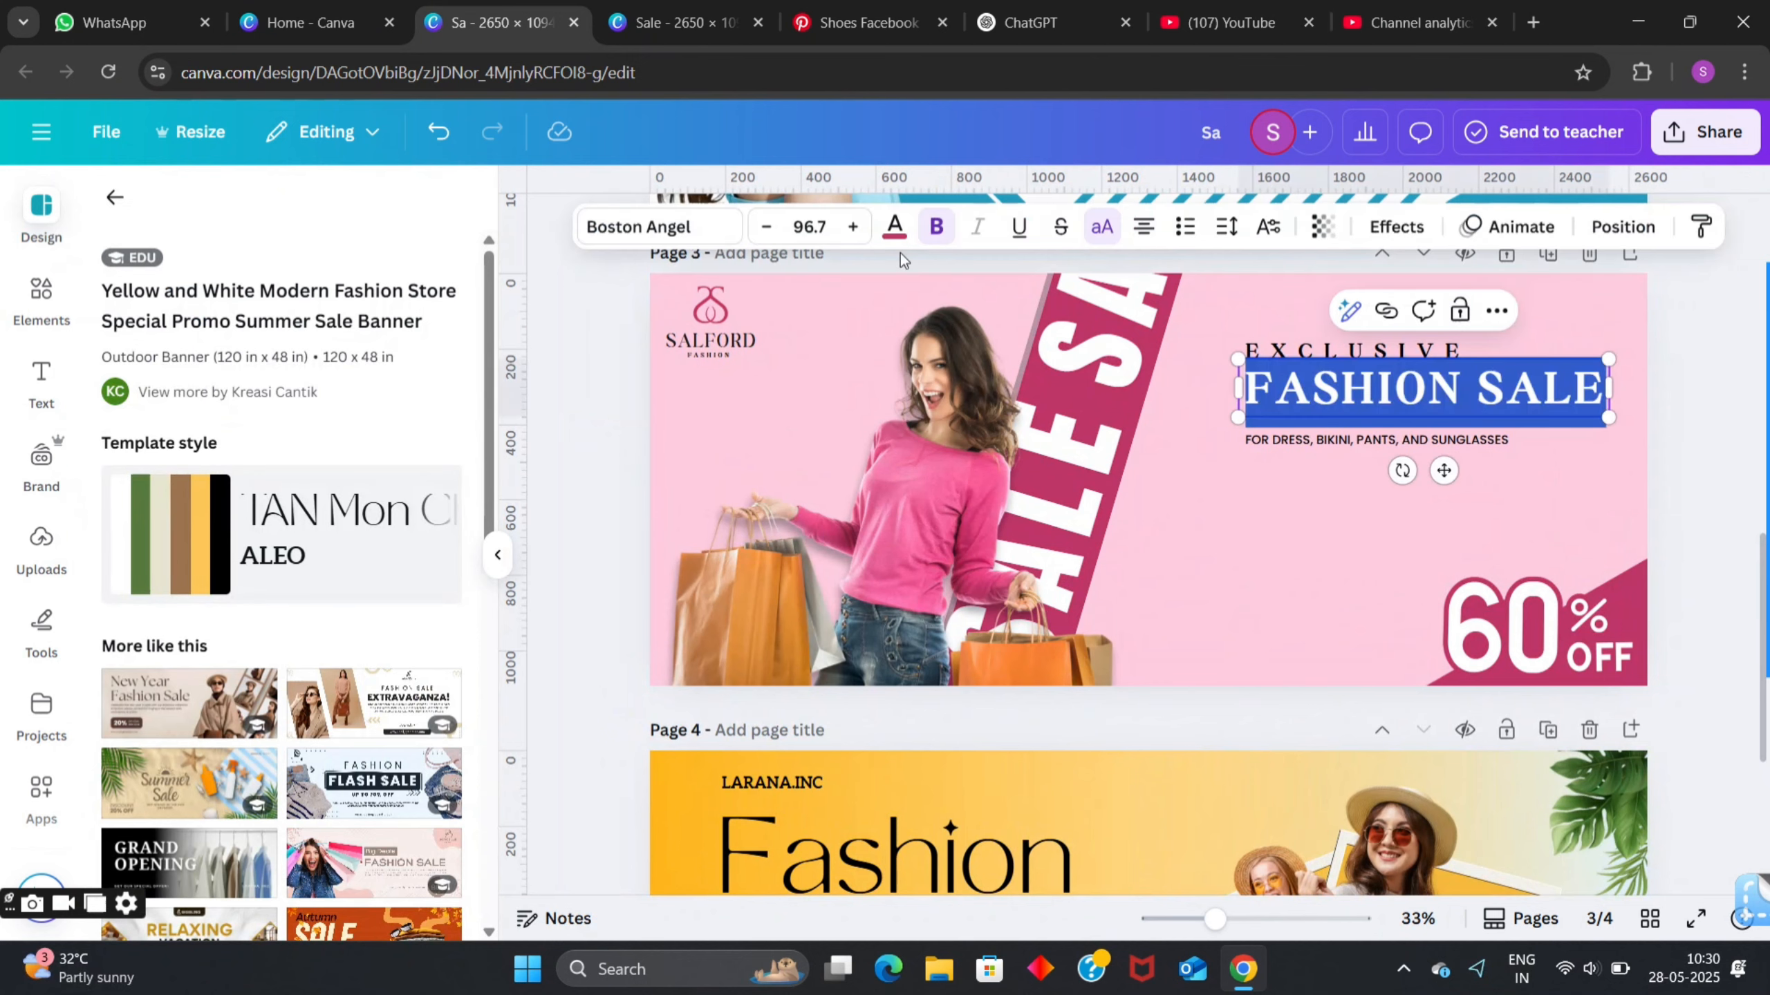
left_click(894, 226)
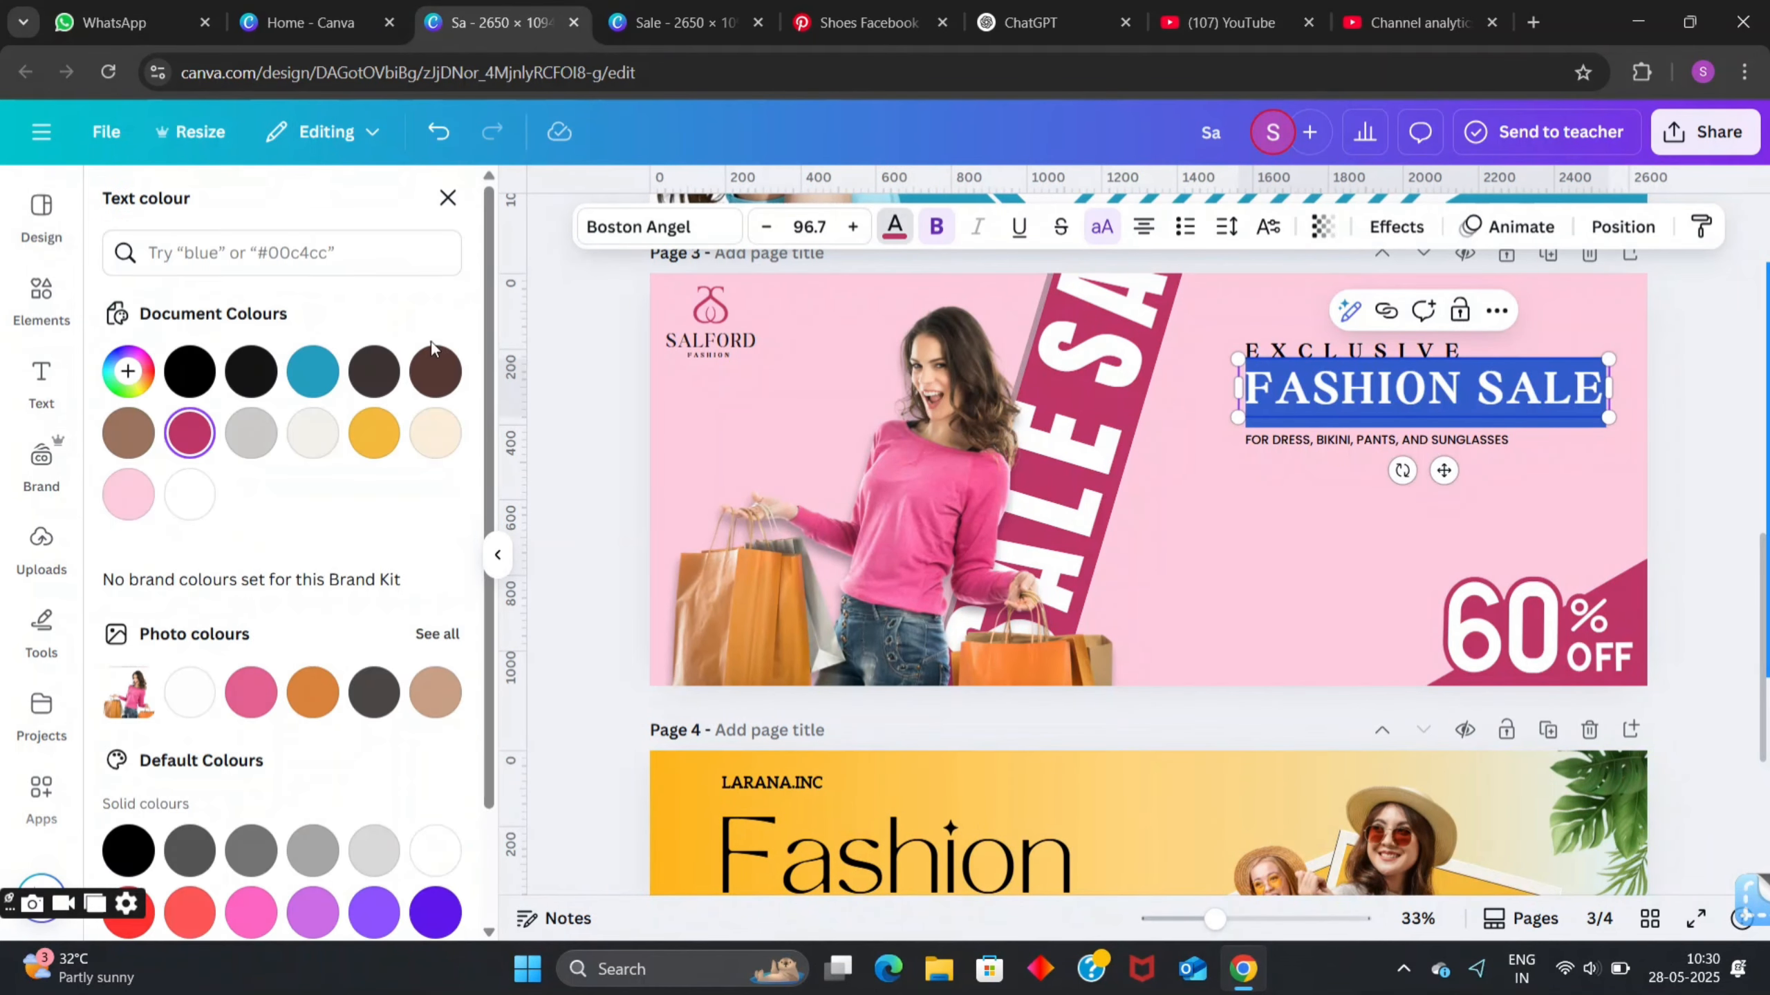
left_click(568, 409)
- Add the Lift text effect to the page 3 FASHION SALE heading with its intensity reduced to about 34
left_click(1368, 389)
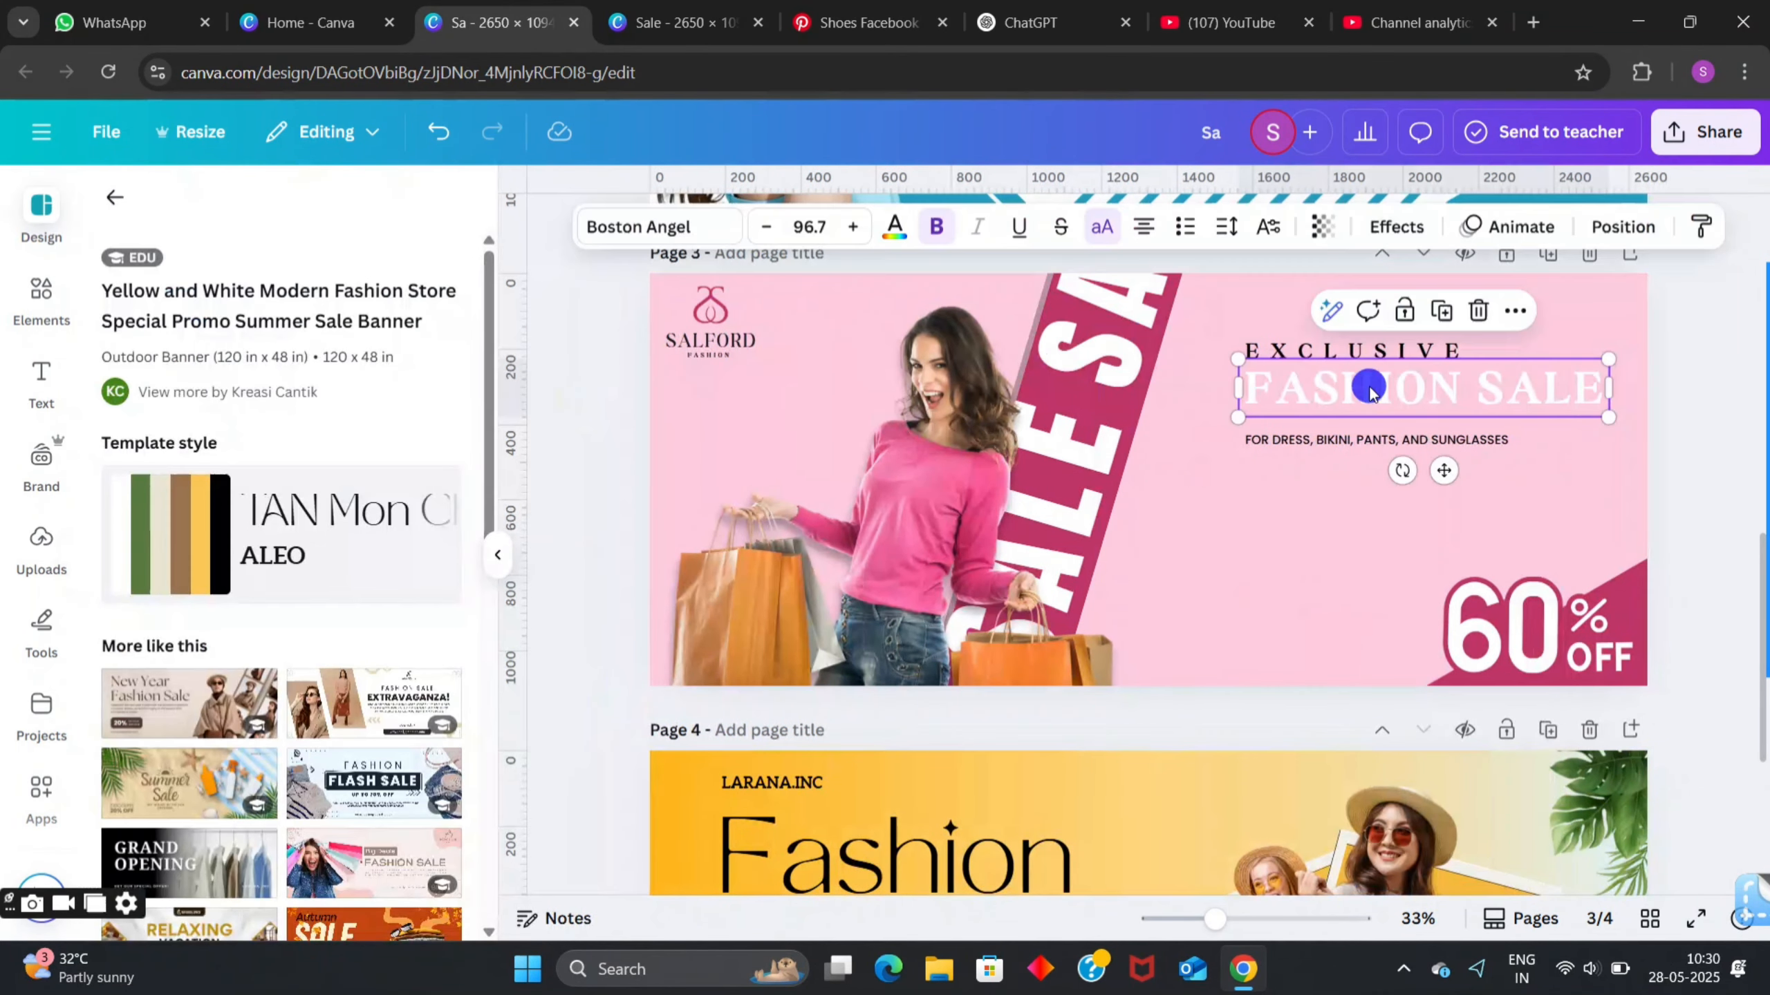
left_click(1415, 235)
left_click(425, 349)
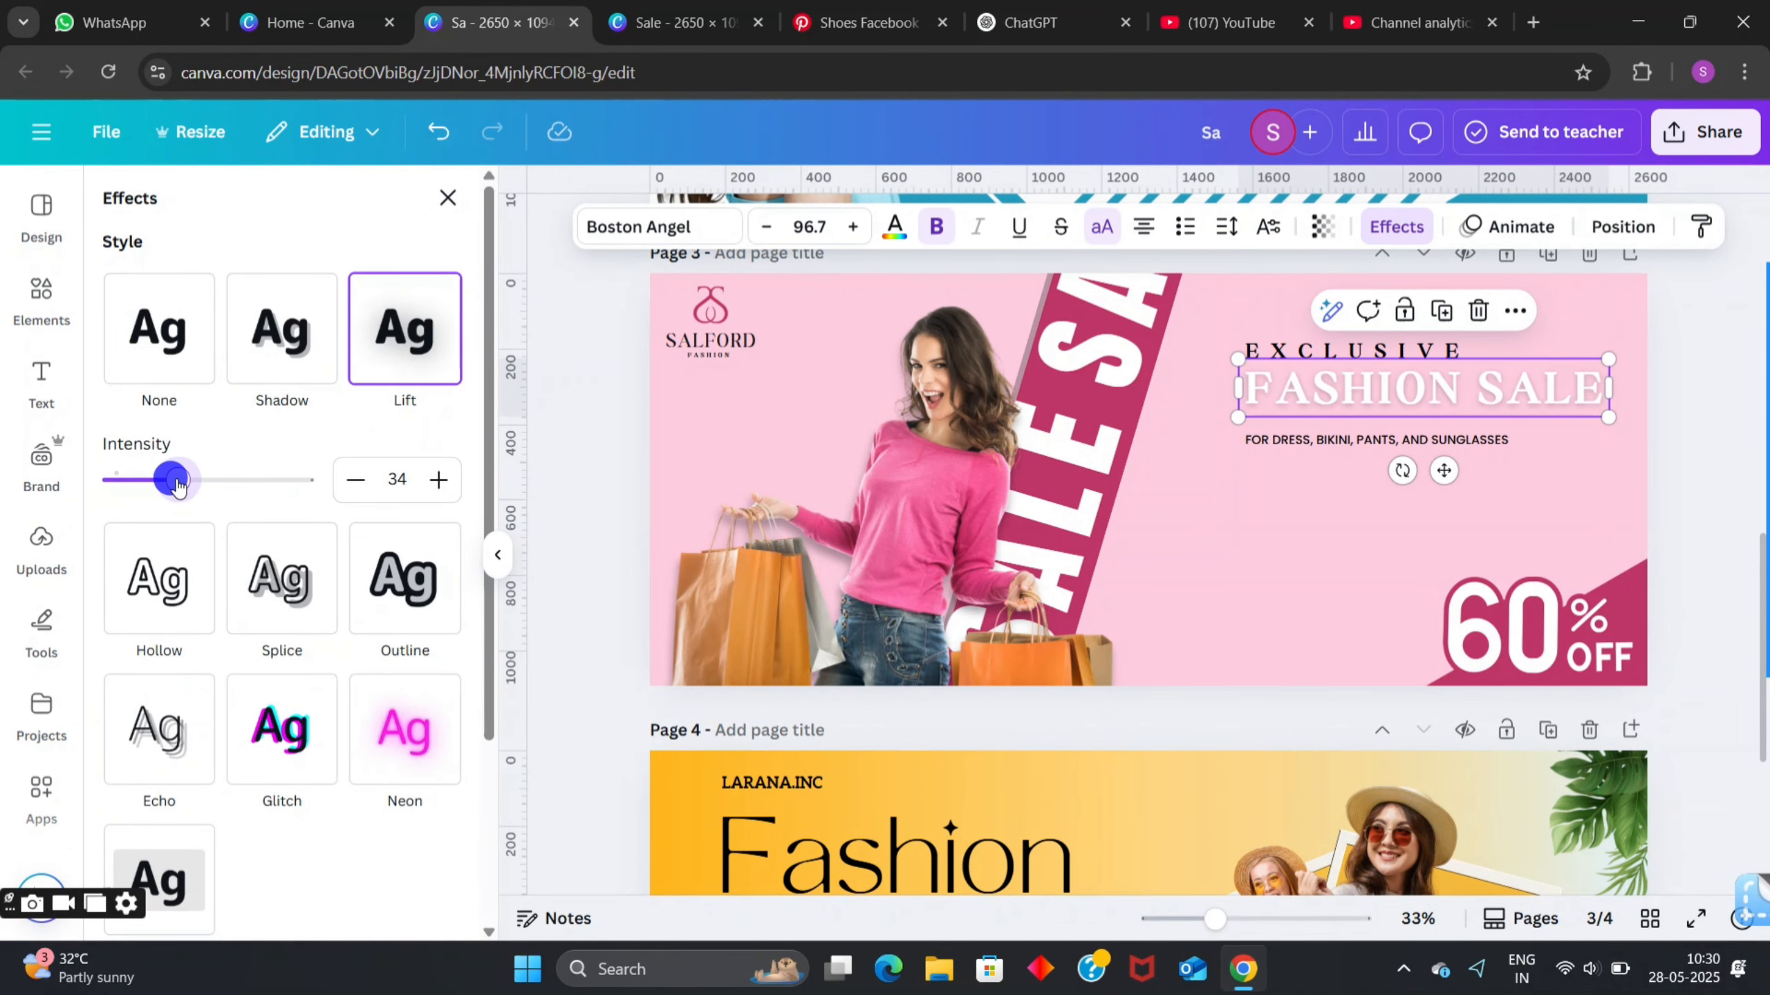
left_click(566, 341)
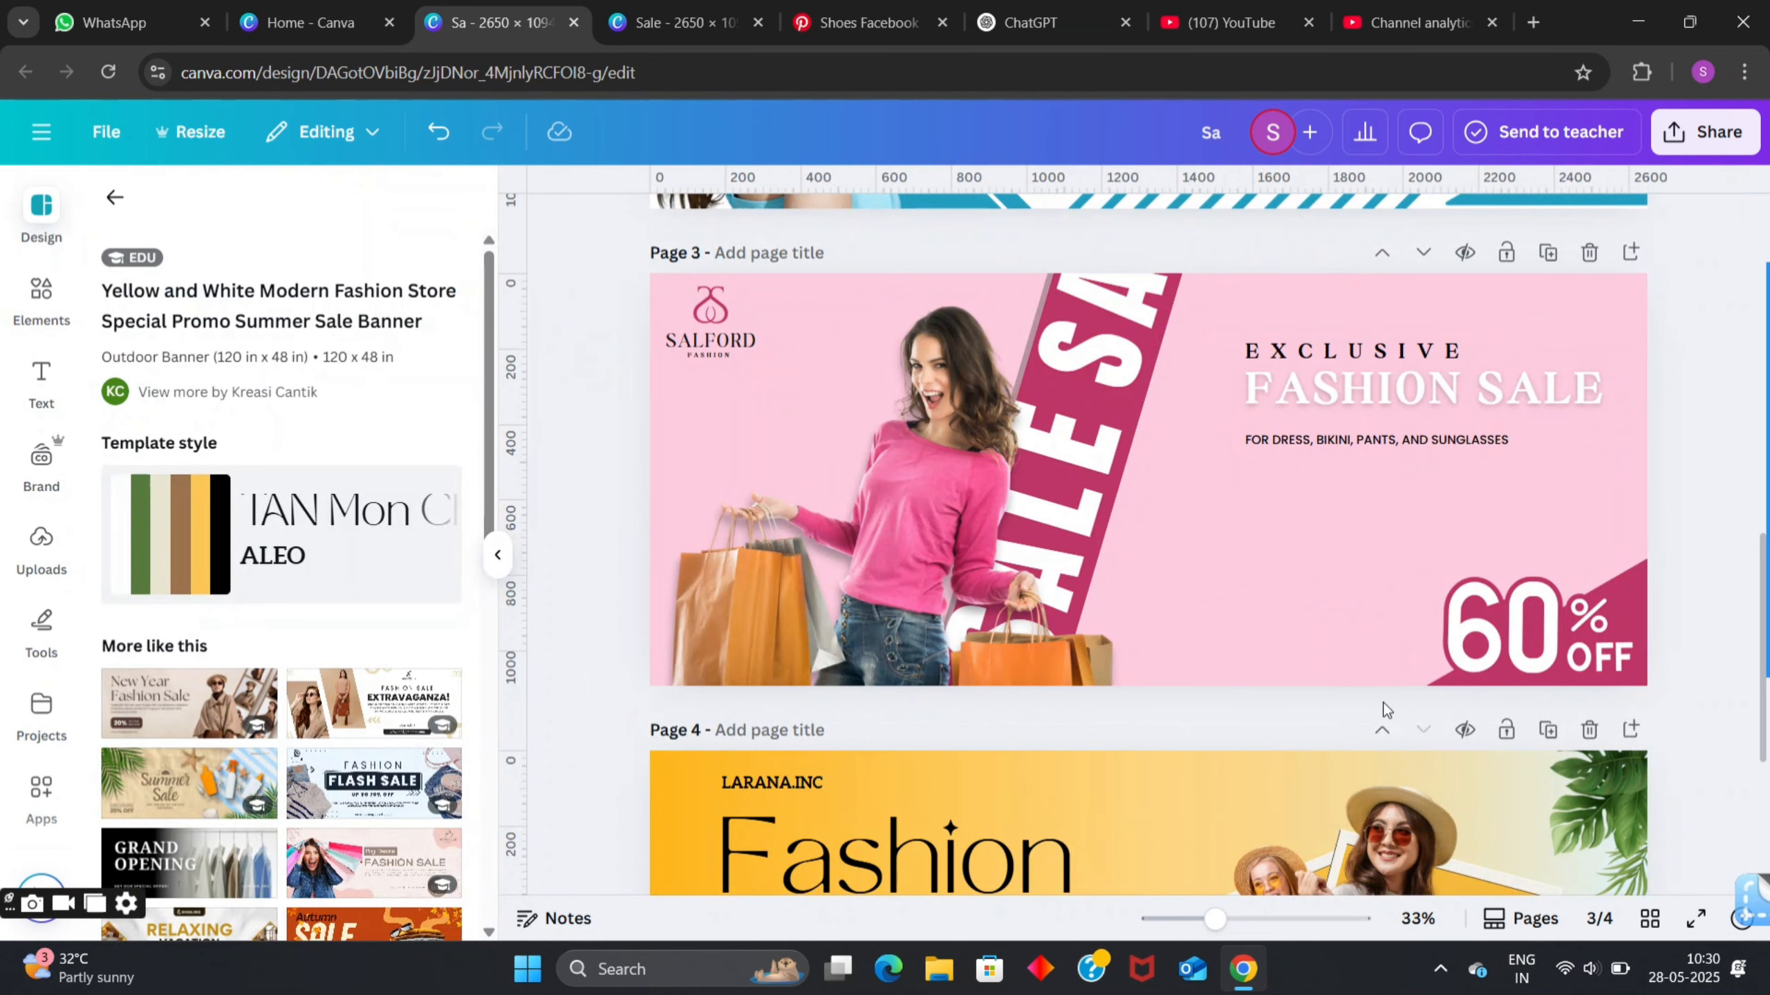
- Compare the page 3 banner with the designs on pages 2 and 4, looking for decorative details to reuse
scroll(1380, 669, "down", 5)
scroll(1379, 658, "up", 3)
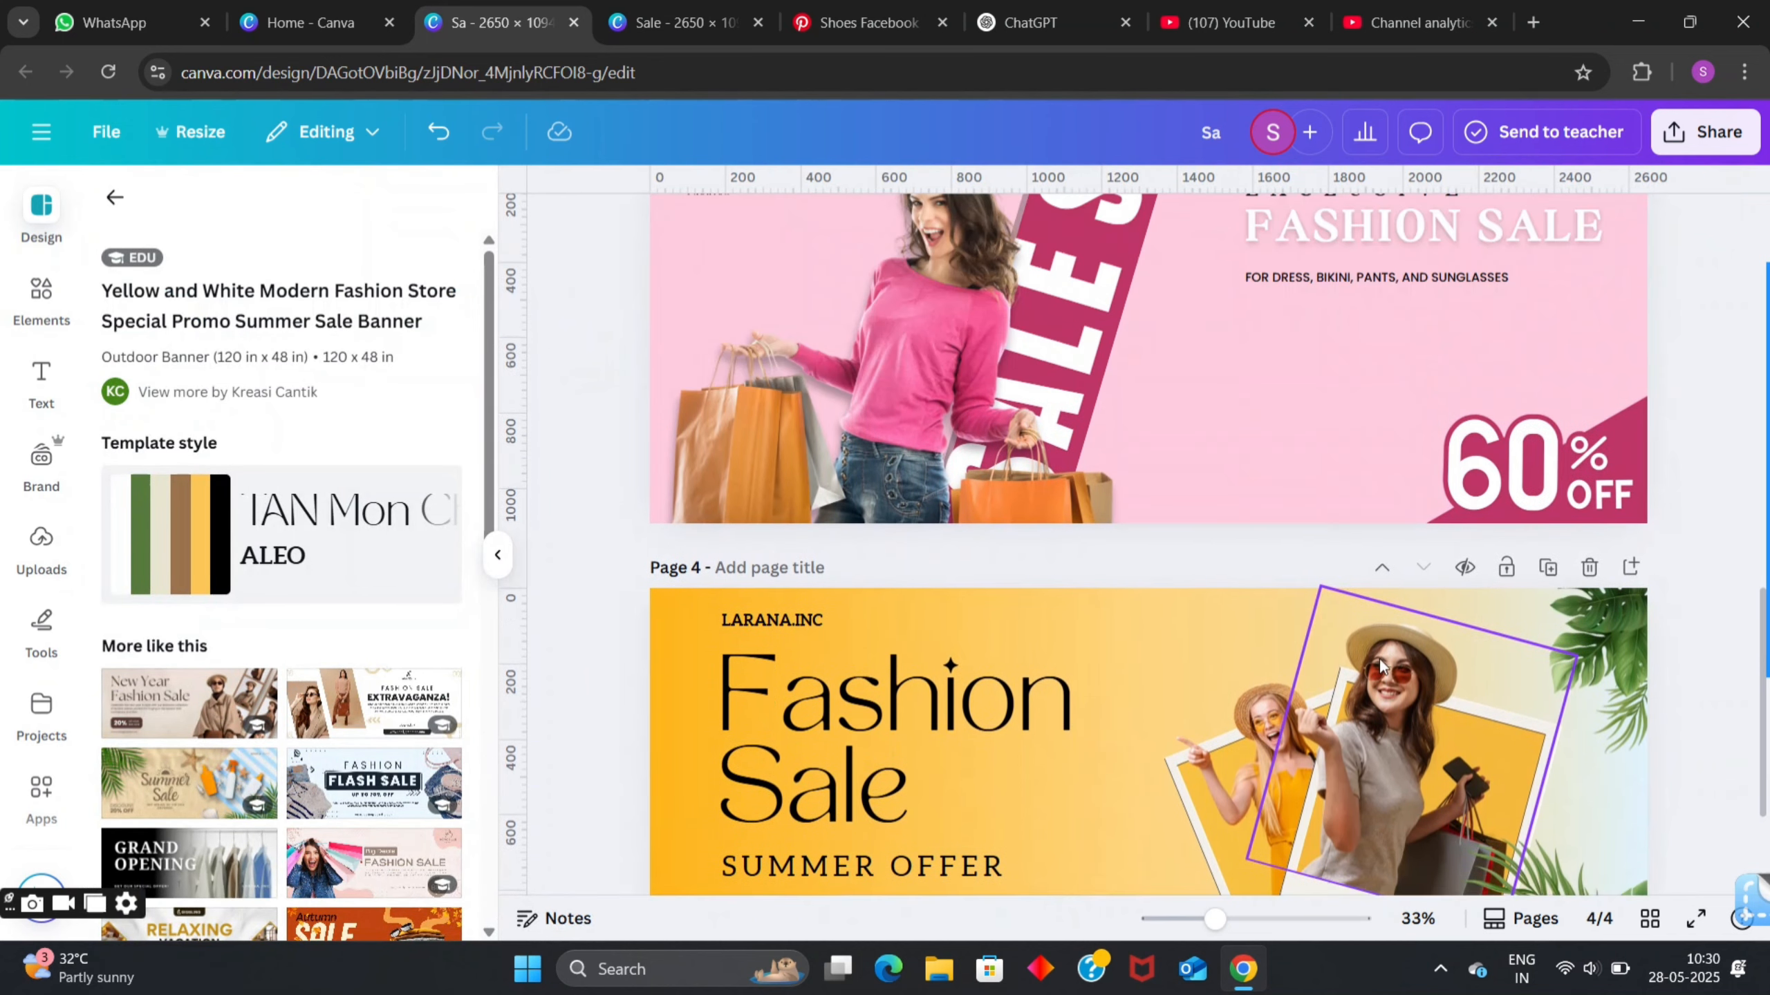
scroll(1380, 659, "up", 3)
scroll(1379, 658, "down", 4)
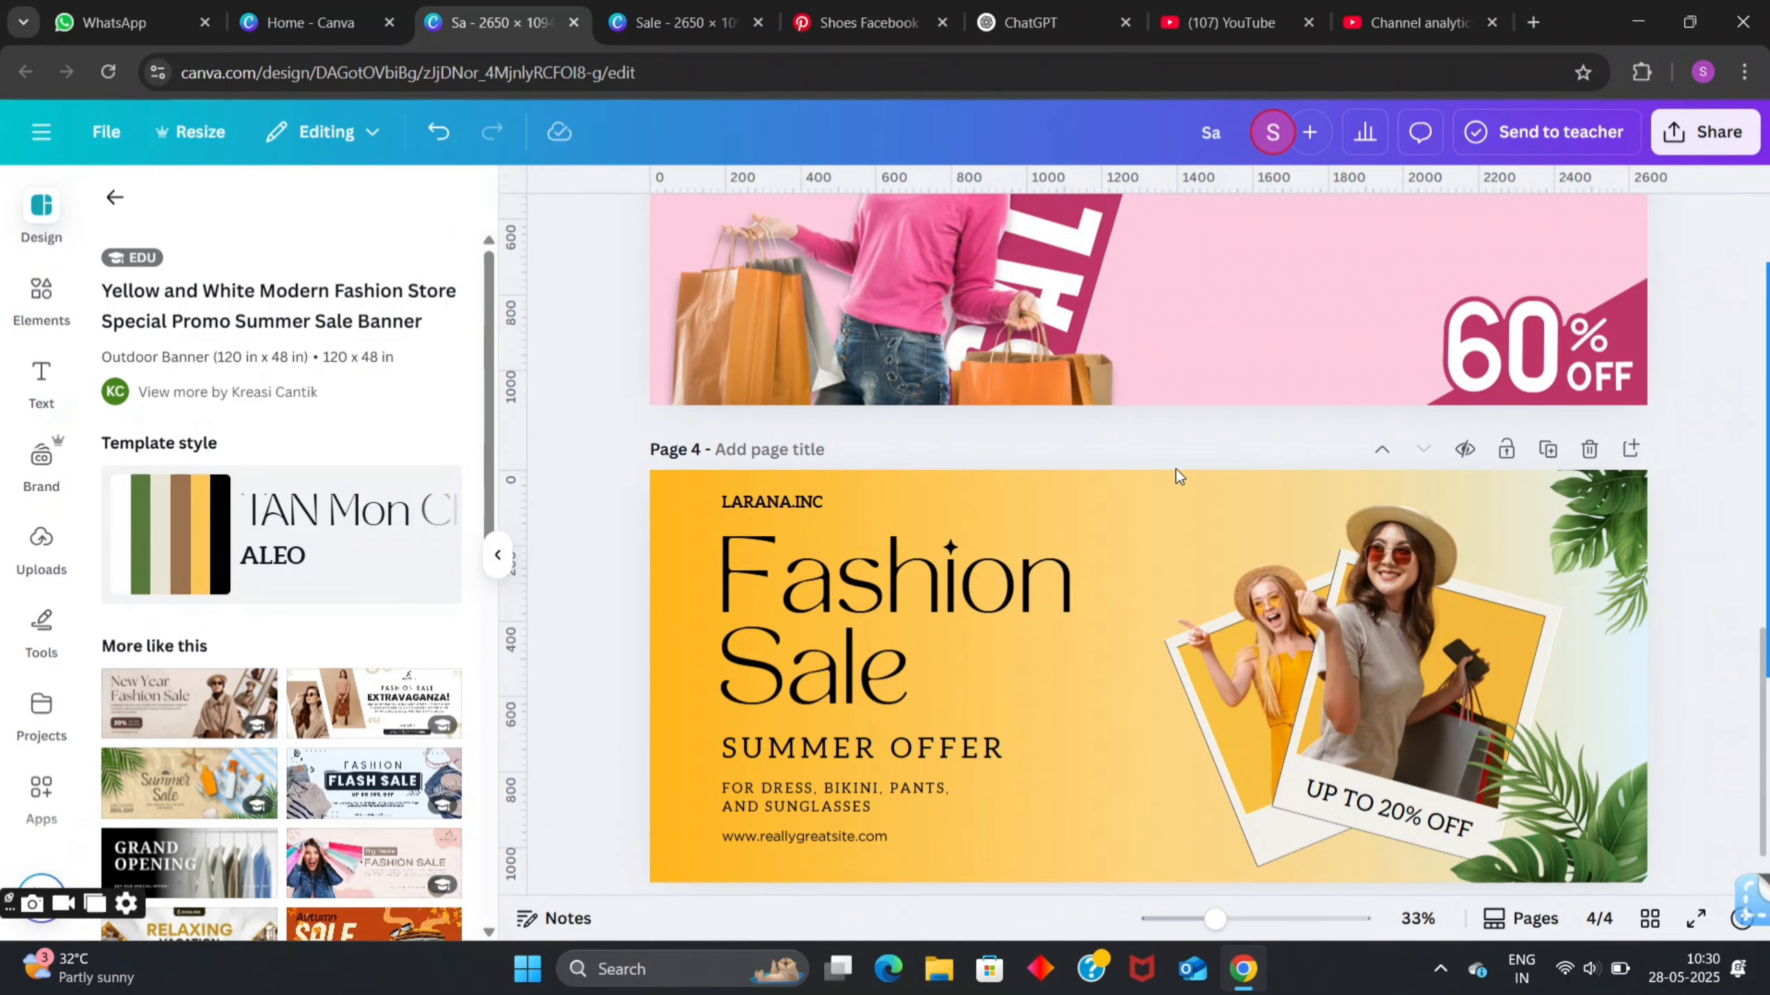
scroll(1051, 496, "down", 1)
scroll(1146, 515, "up", 9)
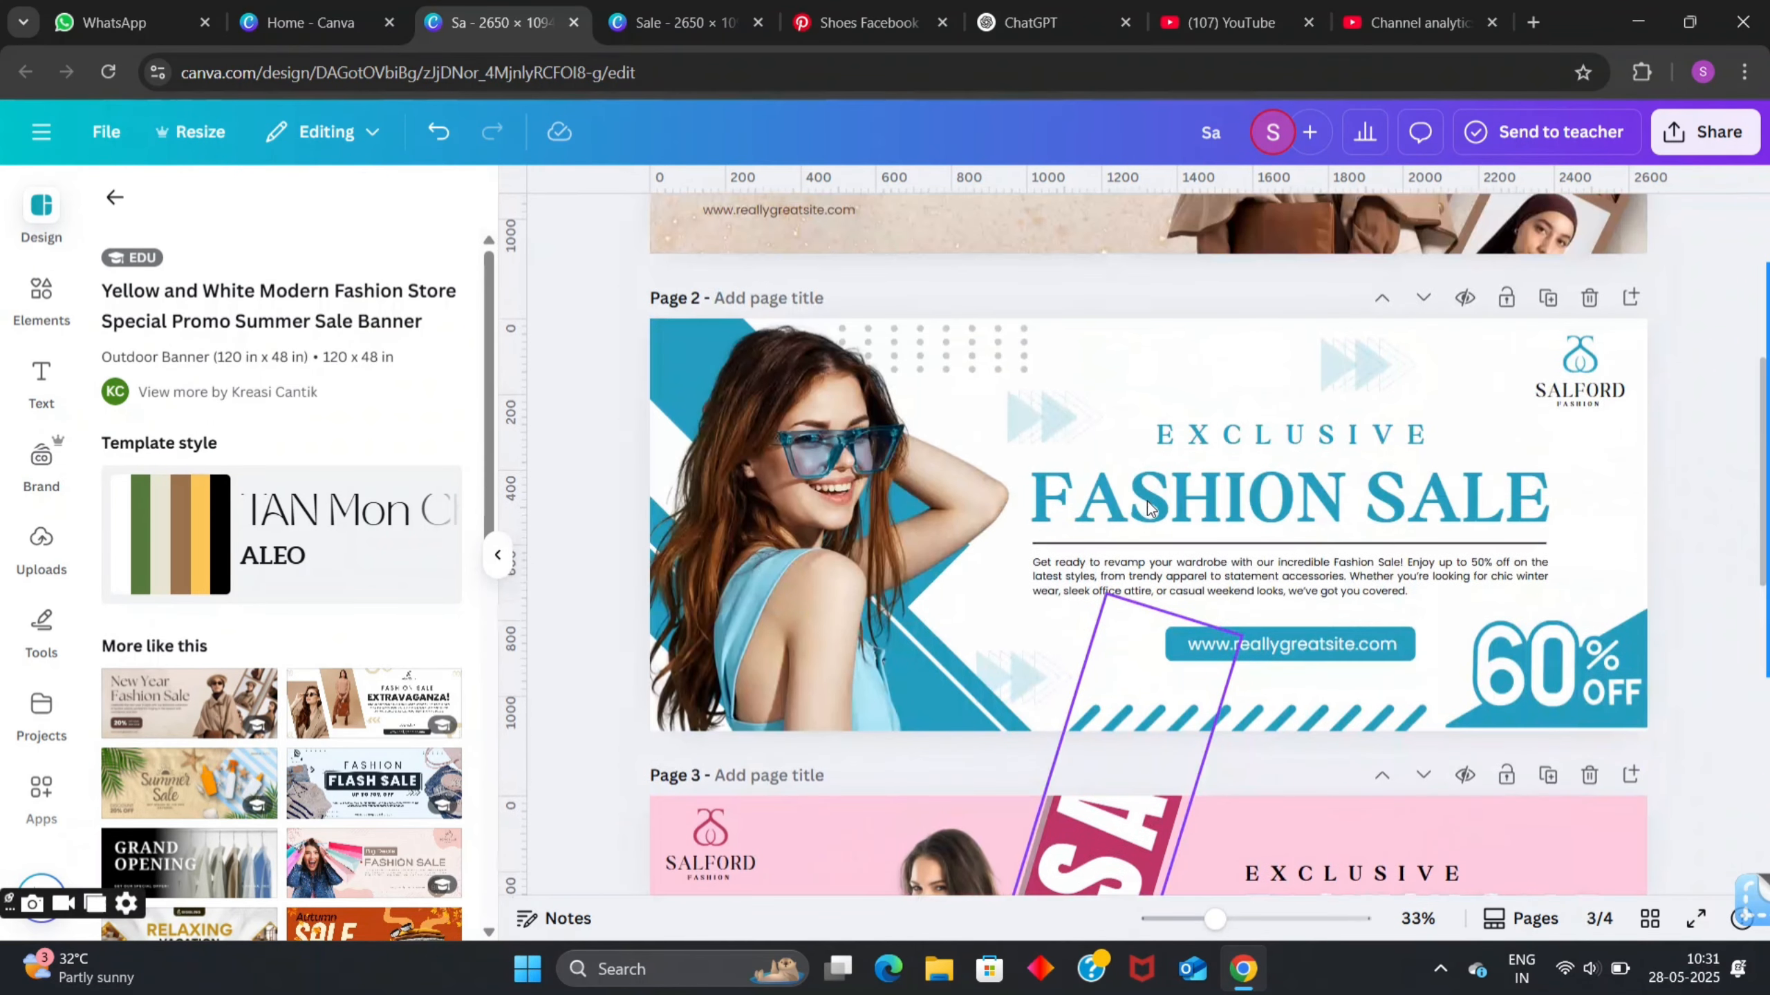
scroll(1142, 488, "down", 9)
scroll(1134, 485, "up", 6)
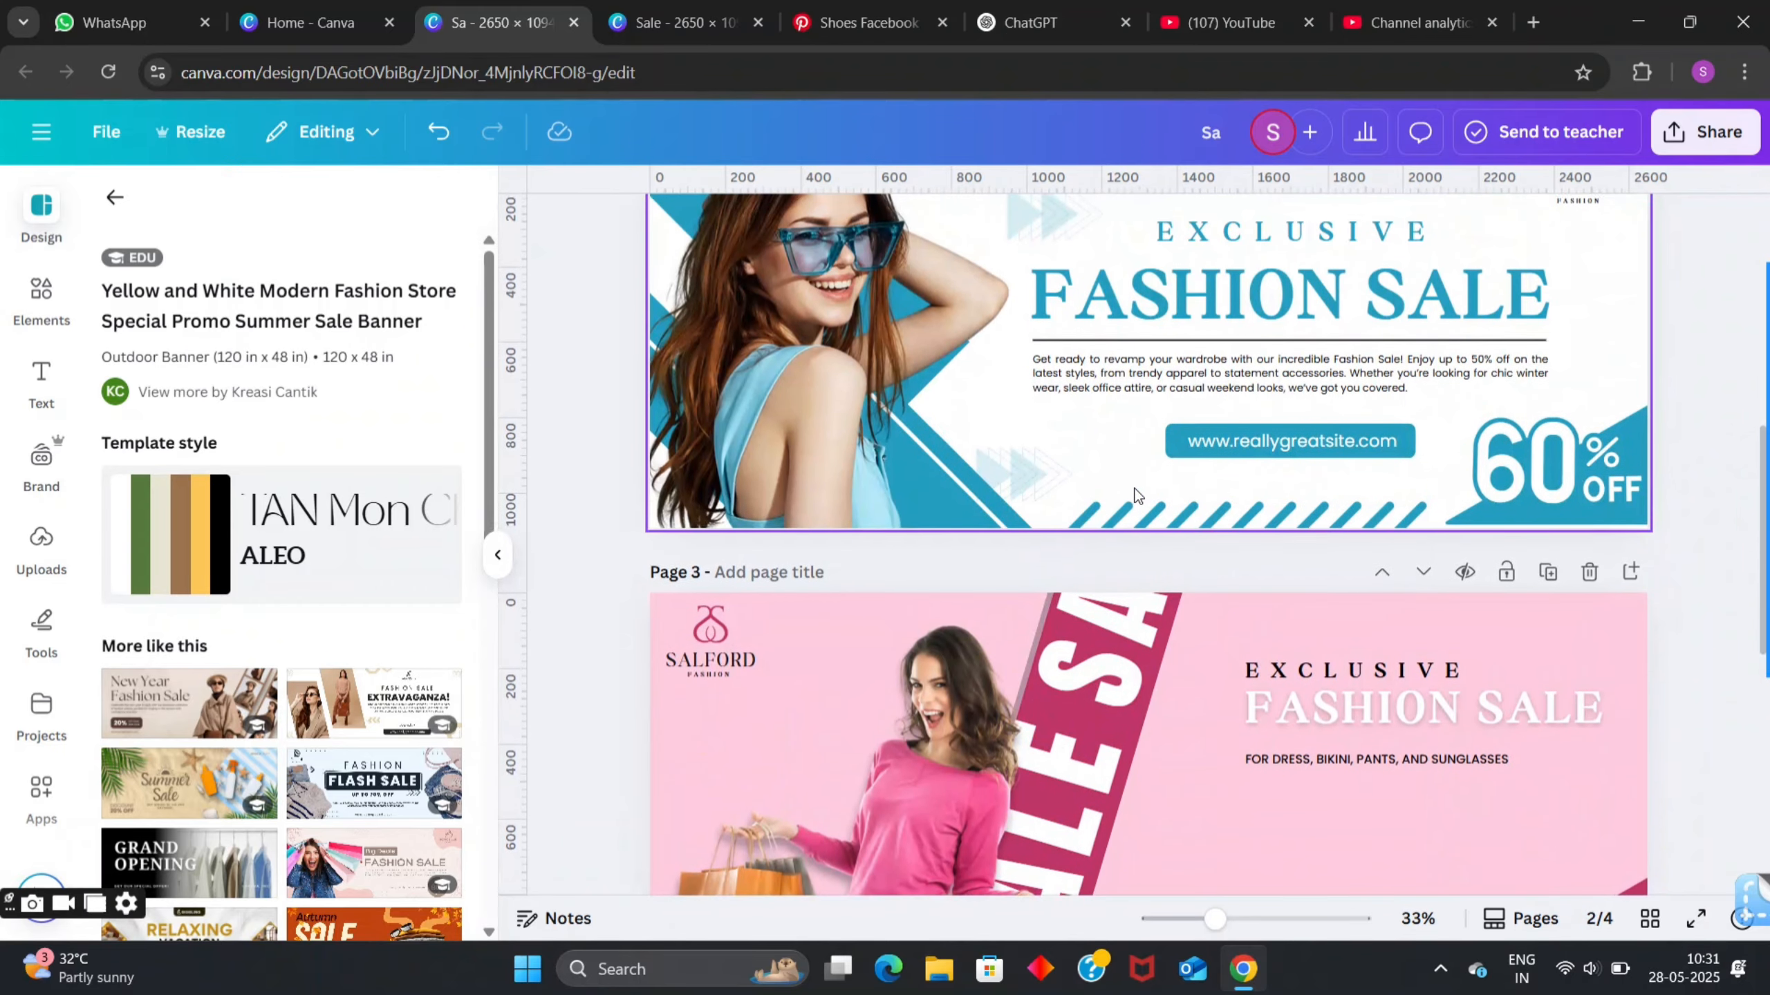
- Copy the arrow graphics near the upper edge of page 2 onto page 3, between the shopping bags and the 60% OFF badge
scroll(1135, 495, "up", 2)
left_click(1366, 264)
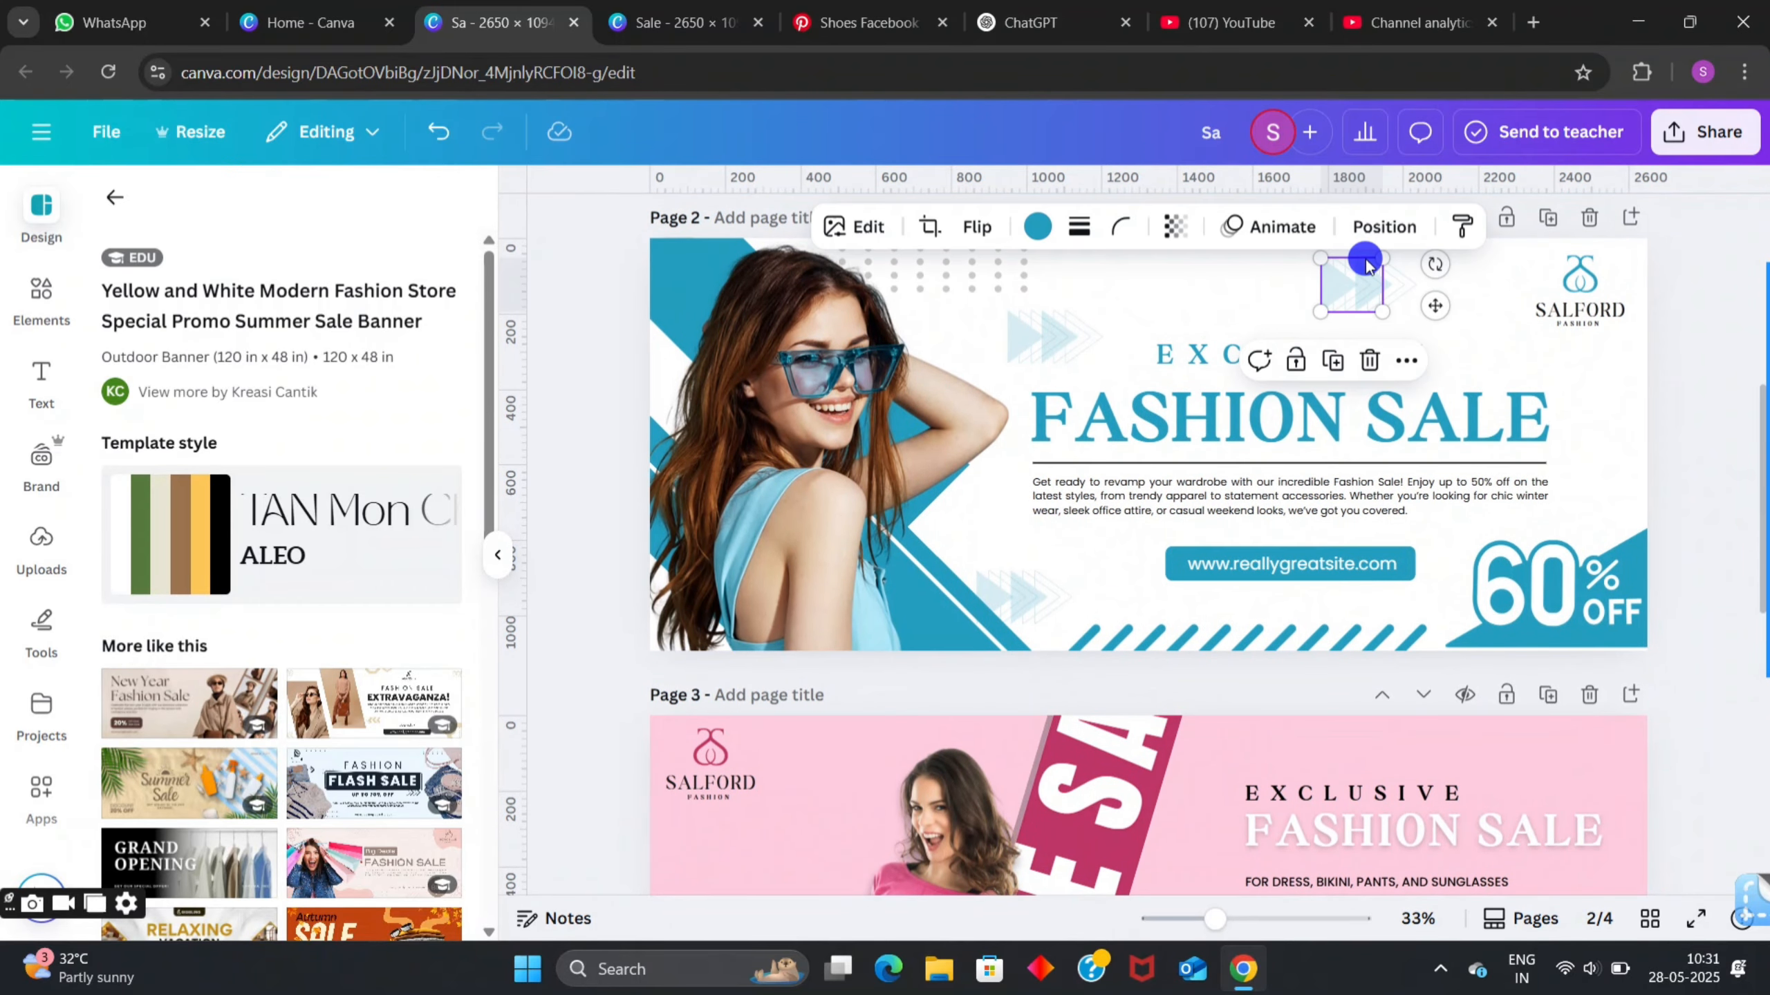
left_click(1321, 293)
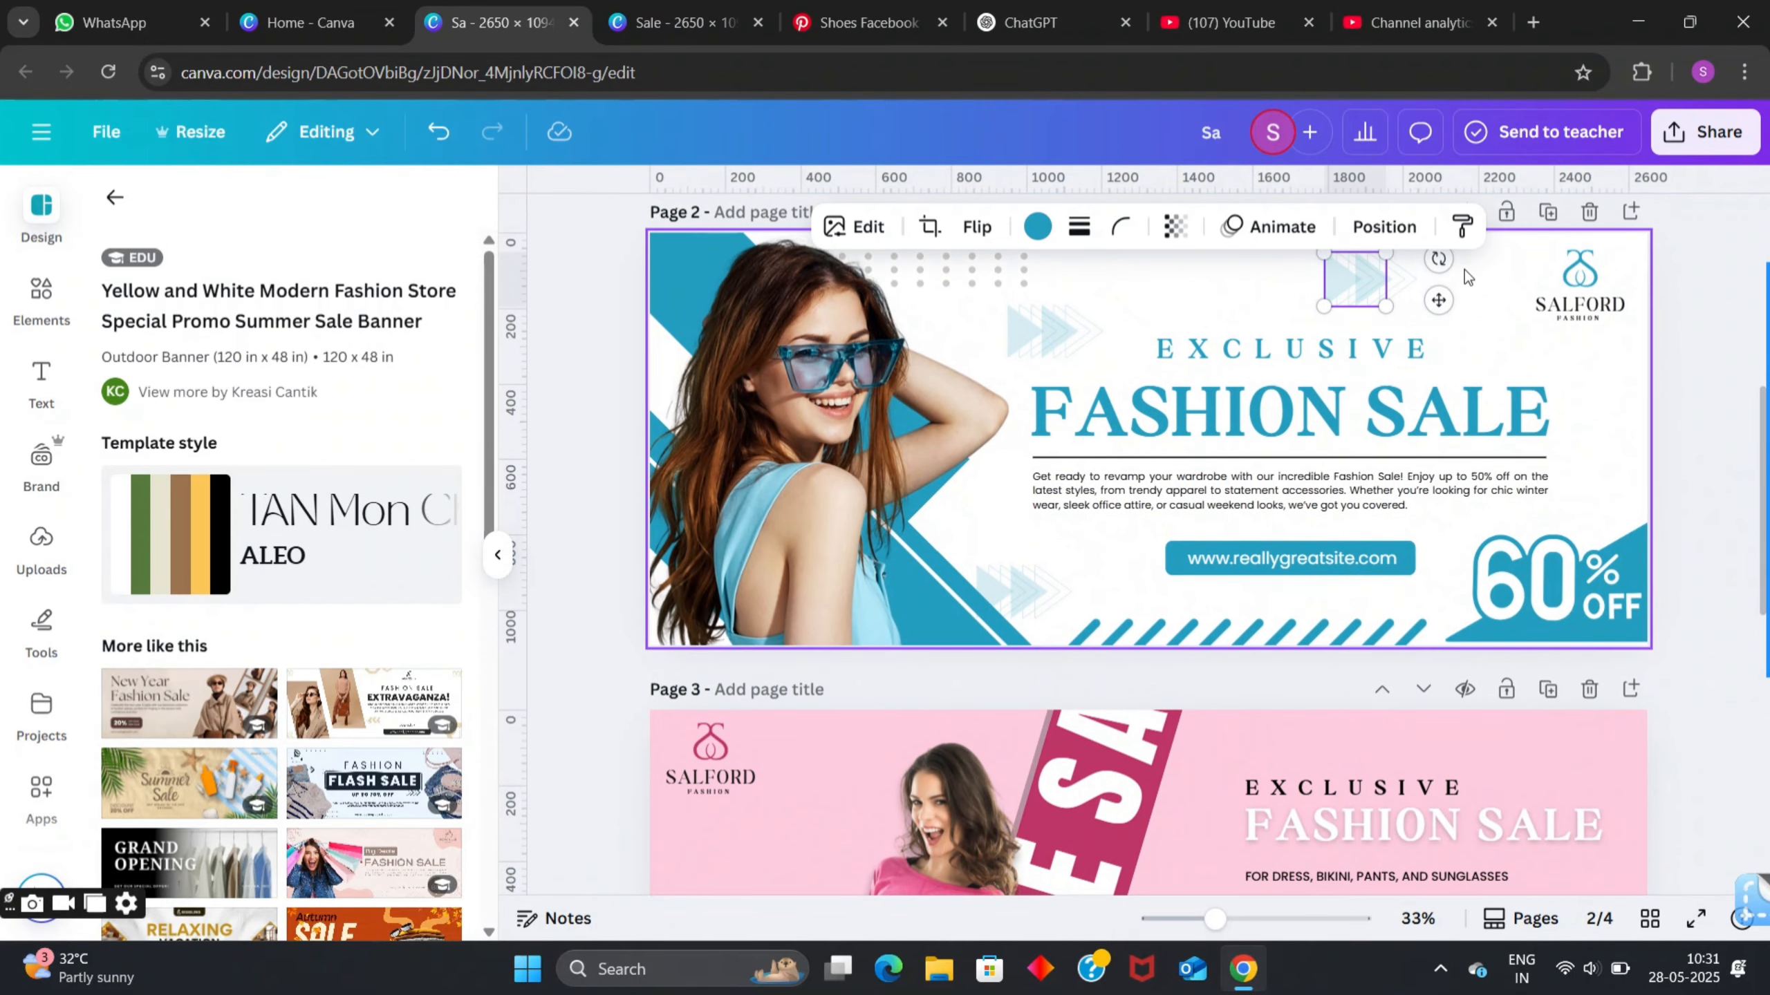
left_click(1320, 294)
key("ctrl+c")
scroll(1275, 589, "down", 4)
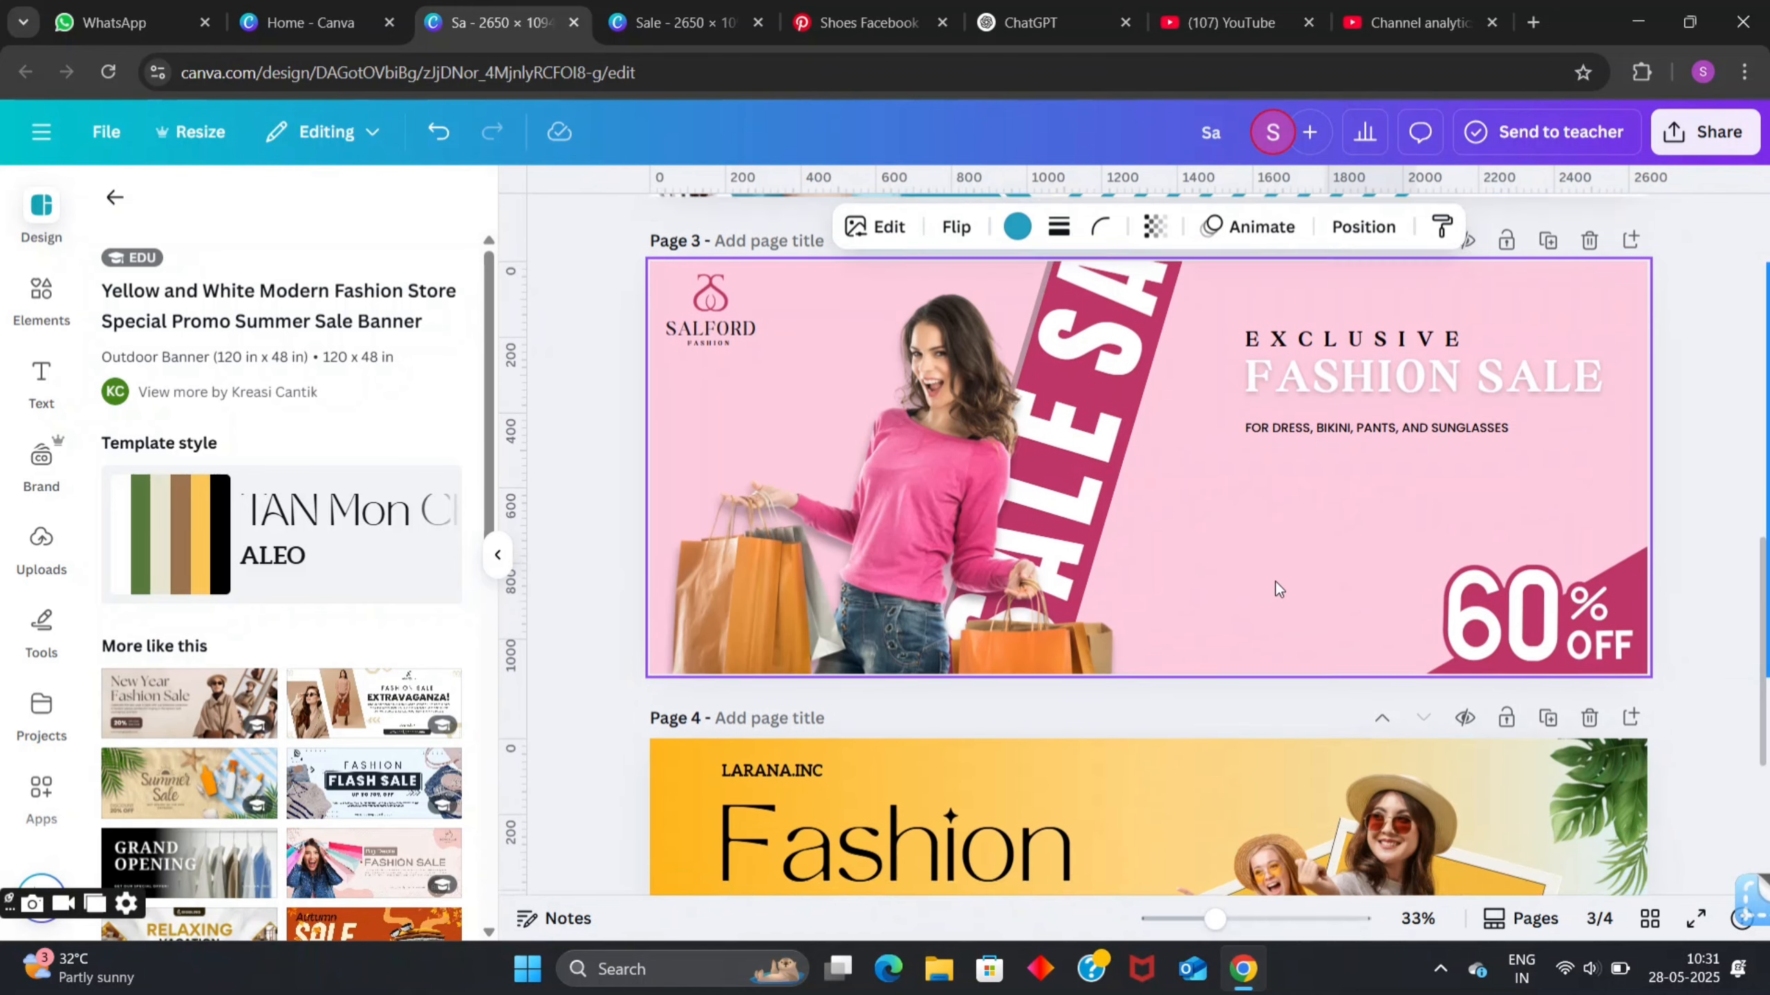
key("ctrl+v")
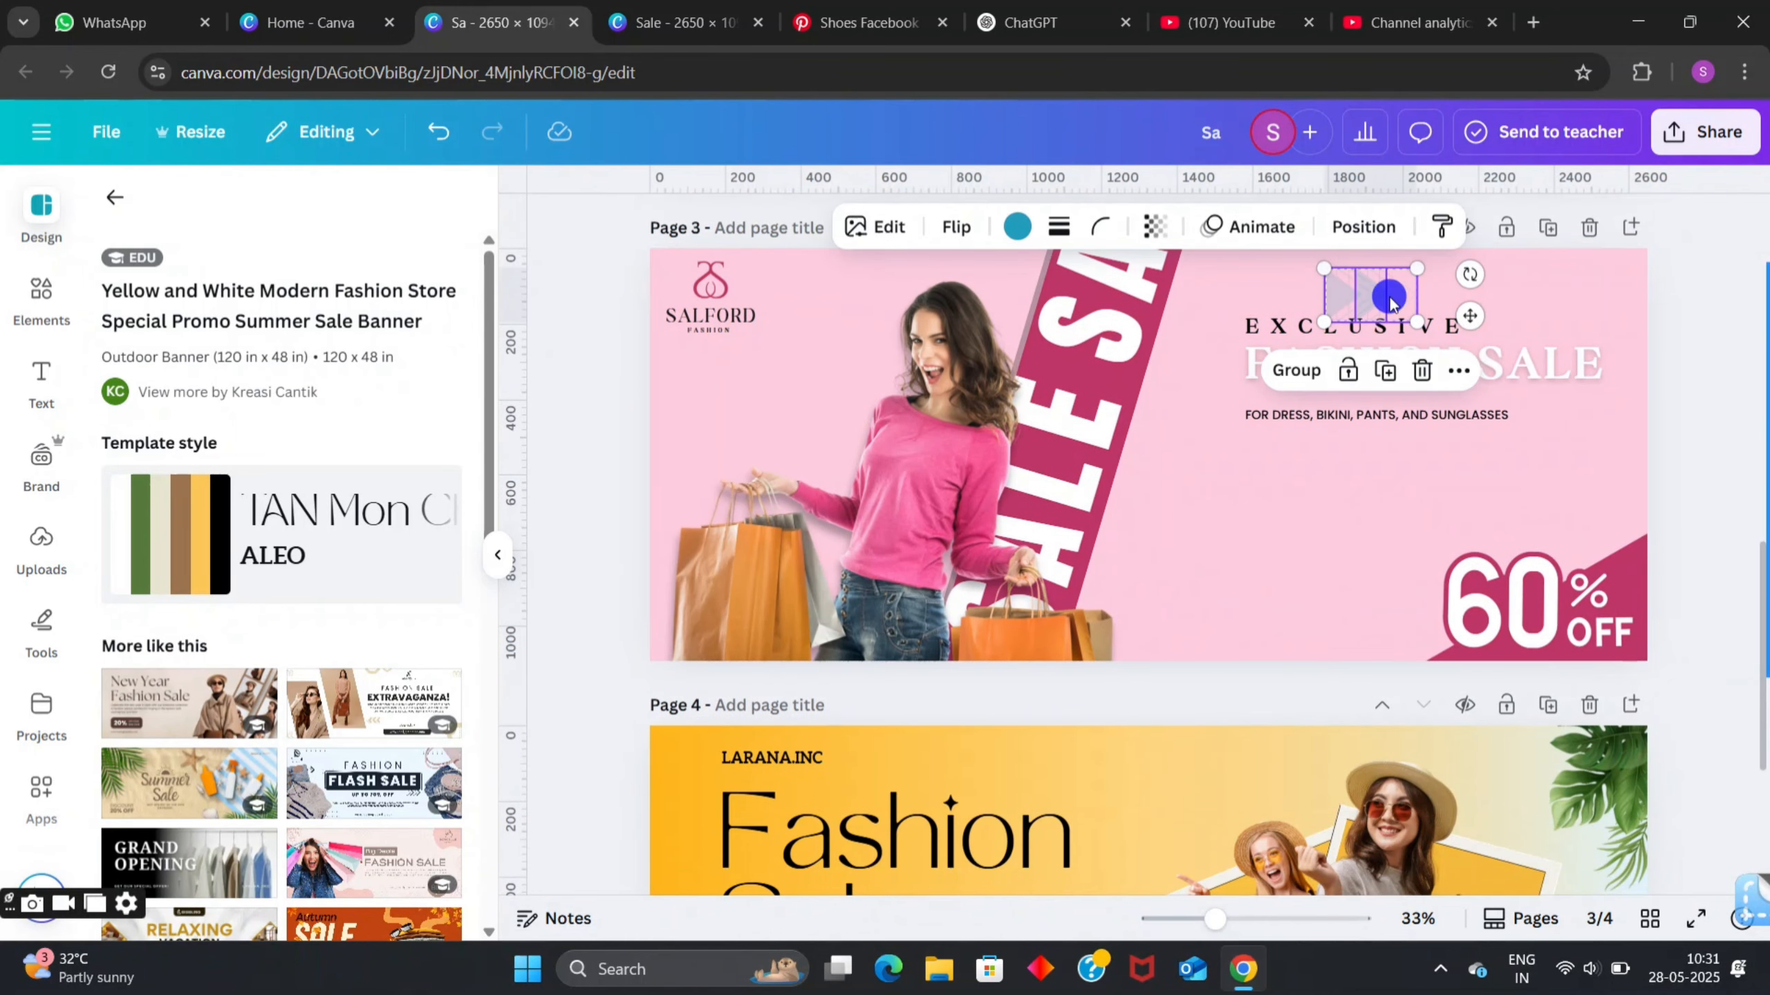
left_click_drag(1391, 301, 1216, 593)
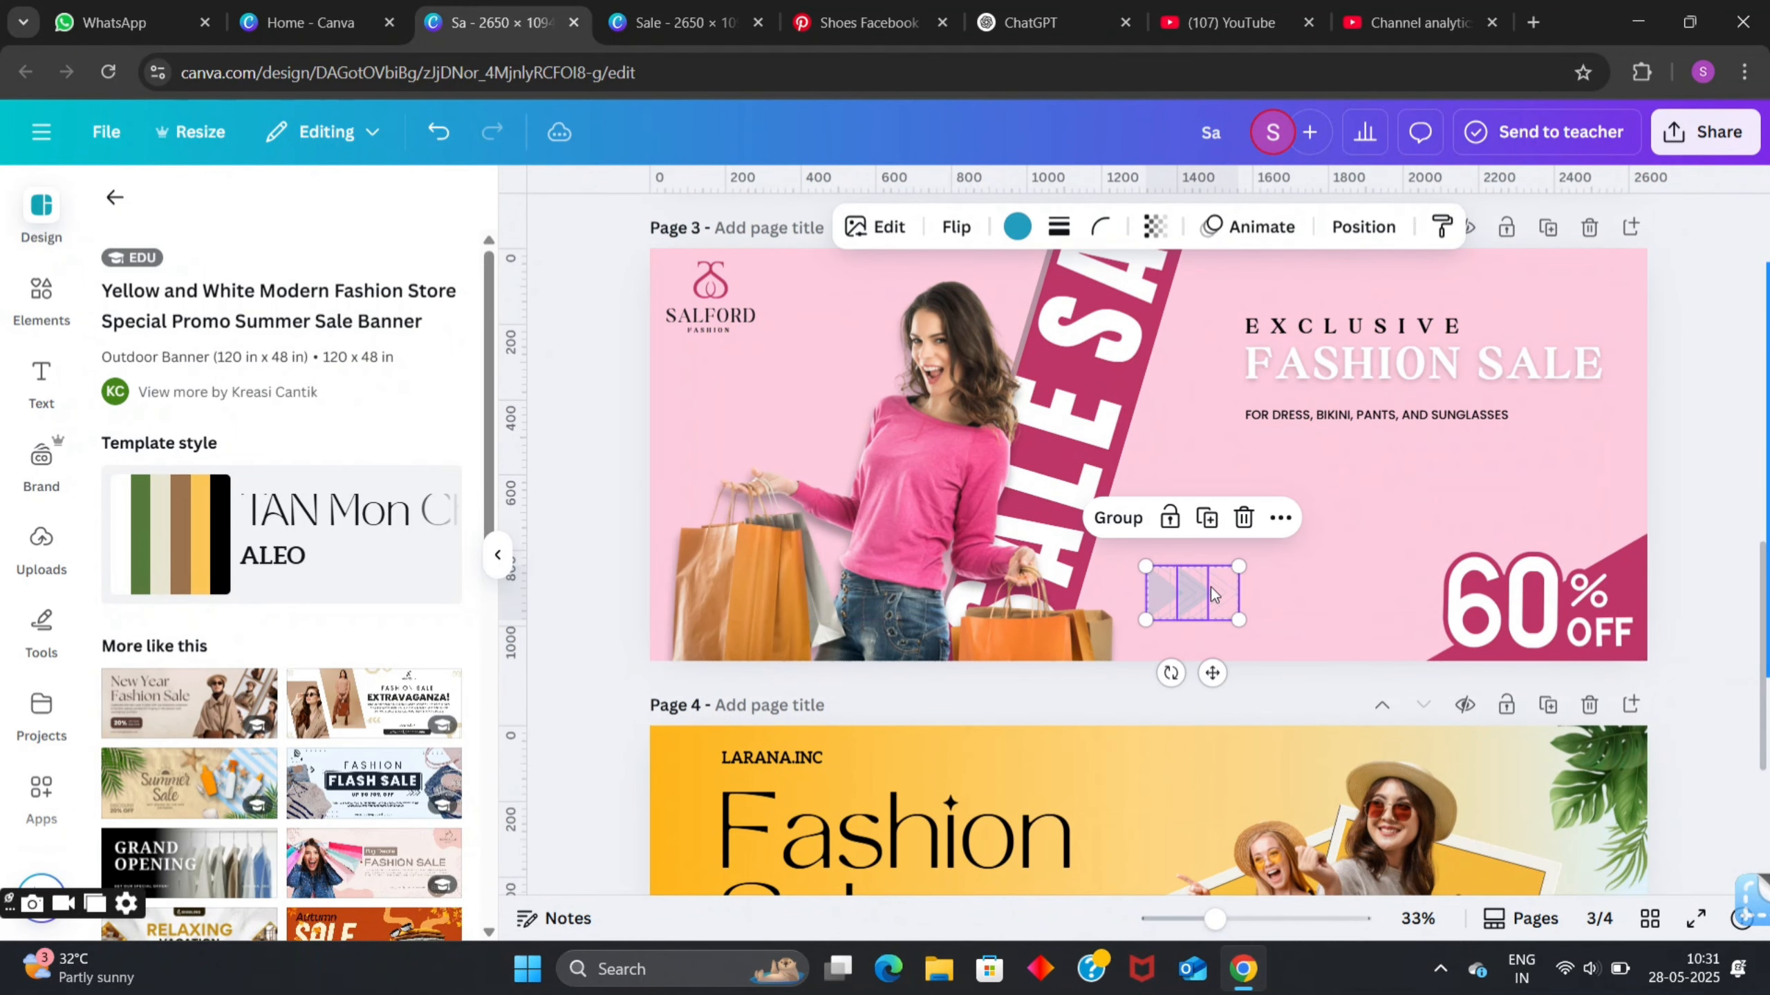
- Recolour the pasted arrow graphics on page 3 with the pink from the photo colours
left_click(1017, 227)
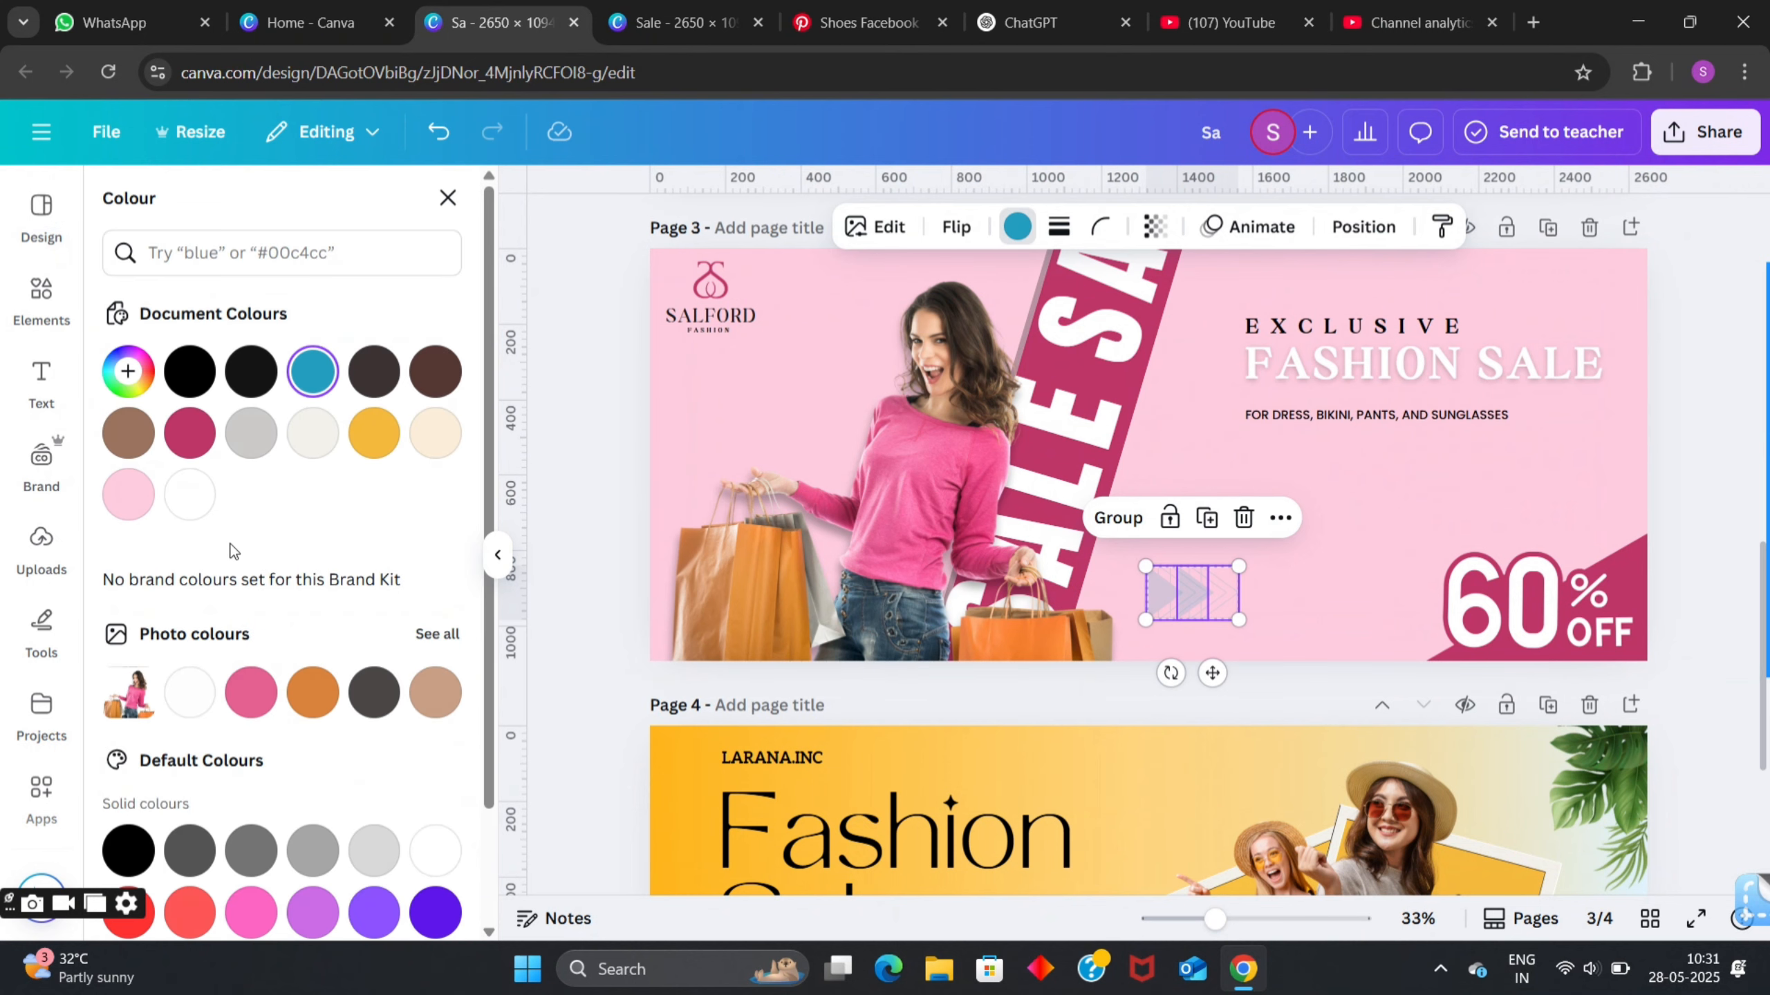
left_click(254, 686)
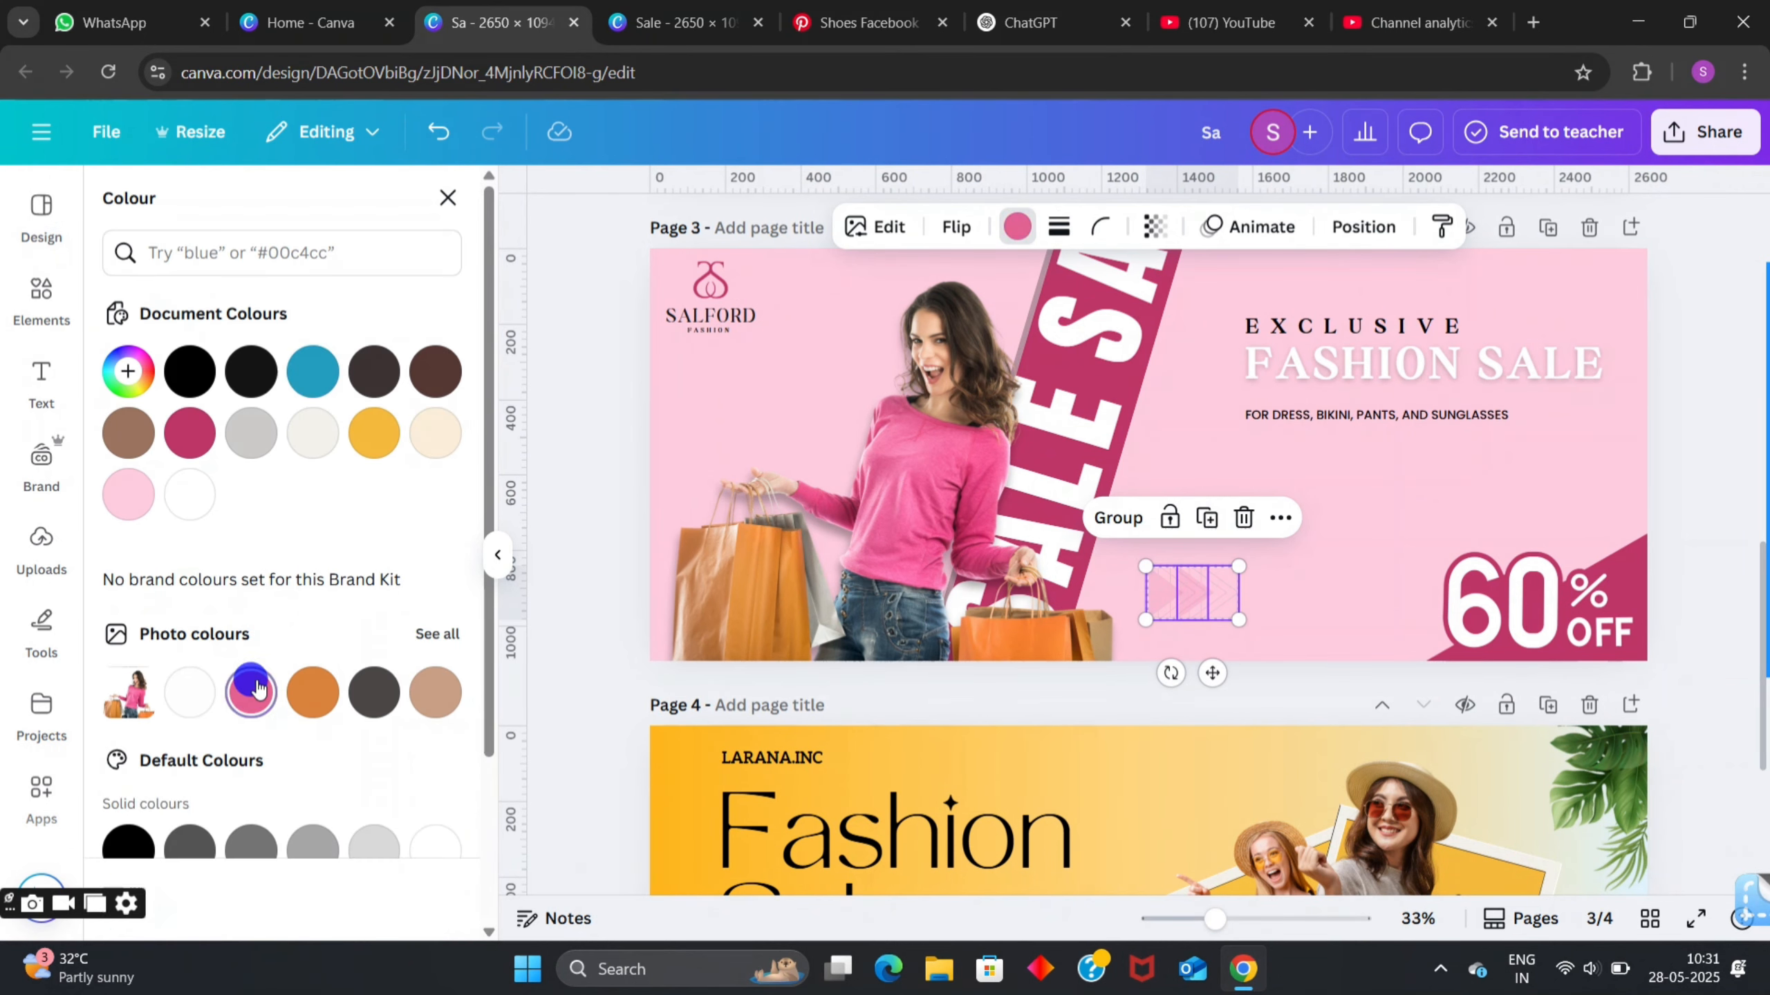
left_click(577, 472)
- Add a square shape to page 3 and resize it into a wide button bar below the tagline, aligned with its left edge
scroll(1348, 638, "up", 1)
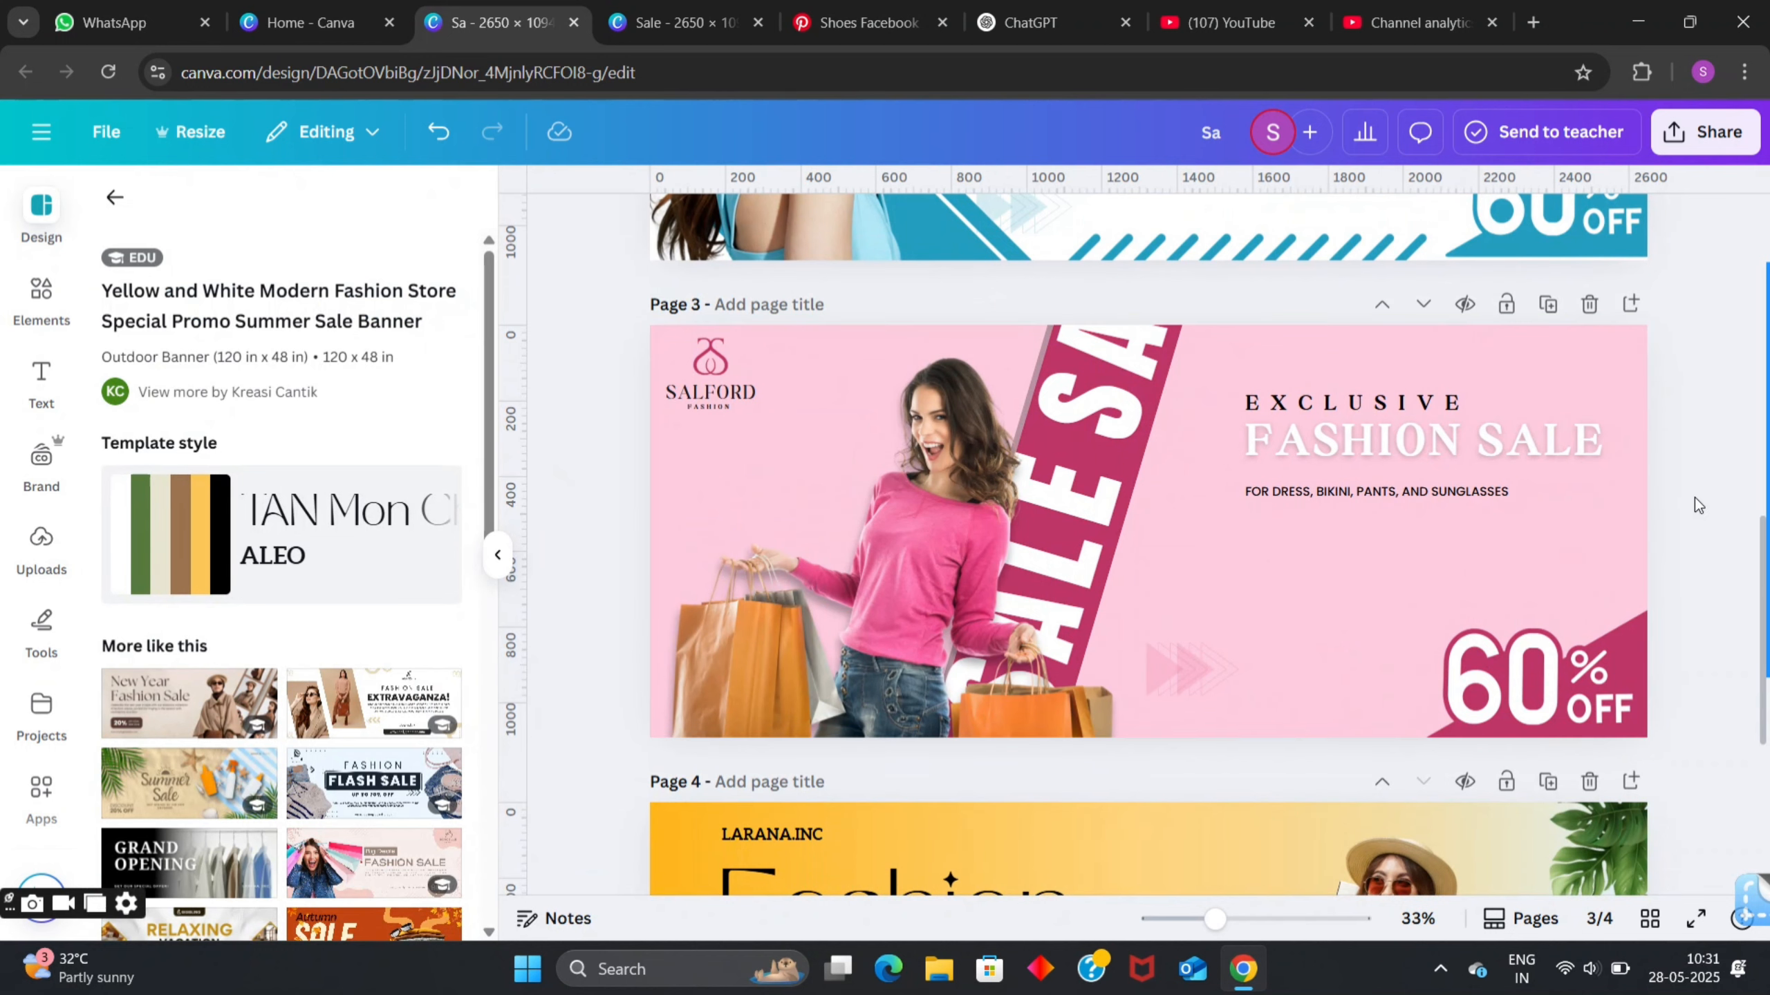
scroll(1708, 538, "up", 1)
scroll(1708, 538, "up", 3)
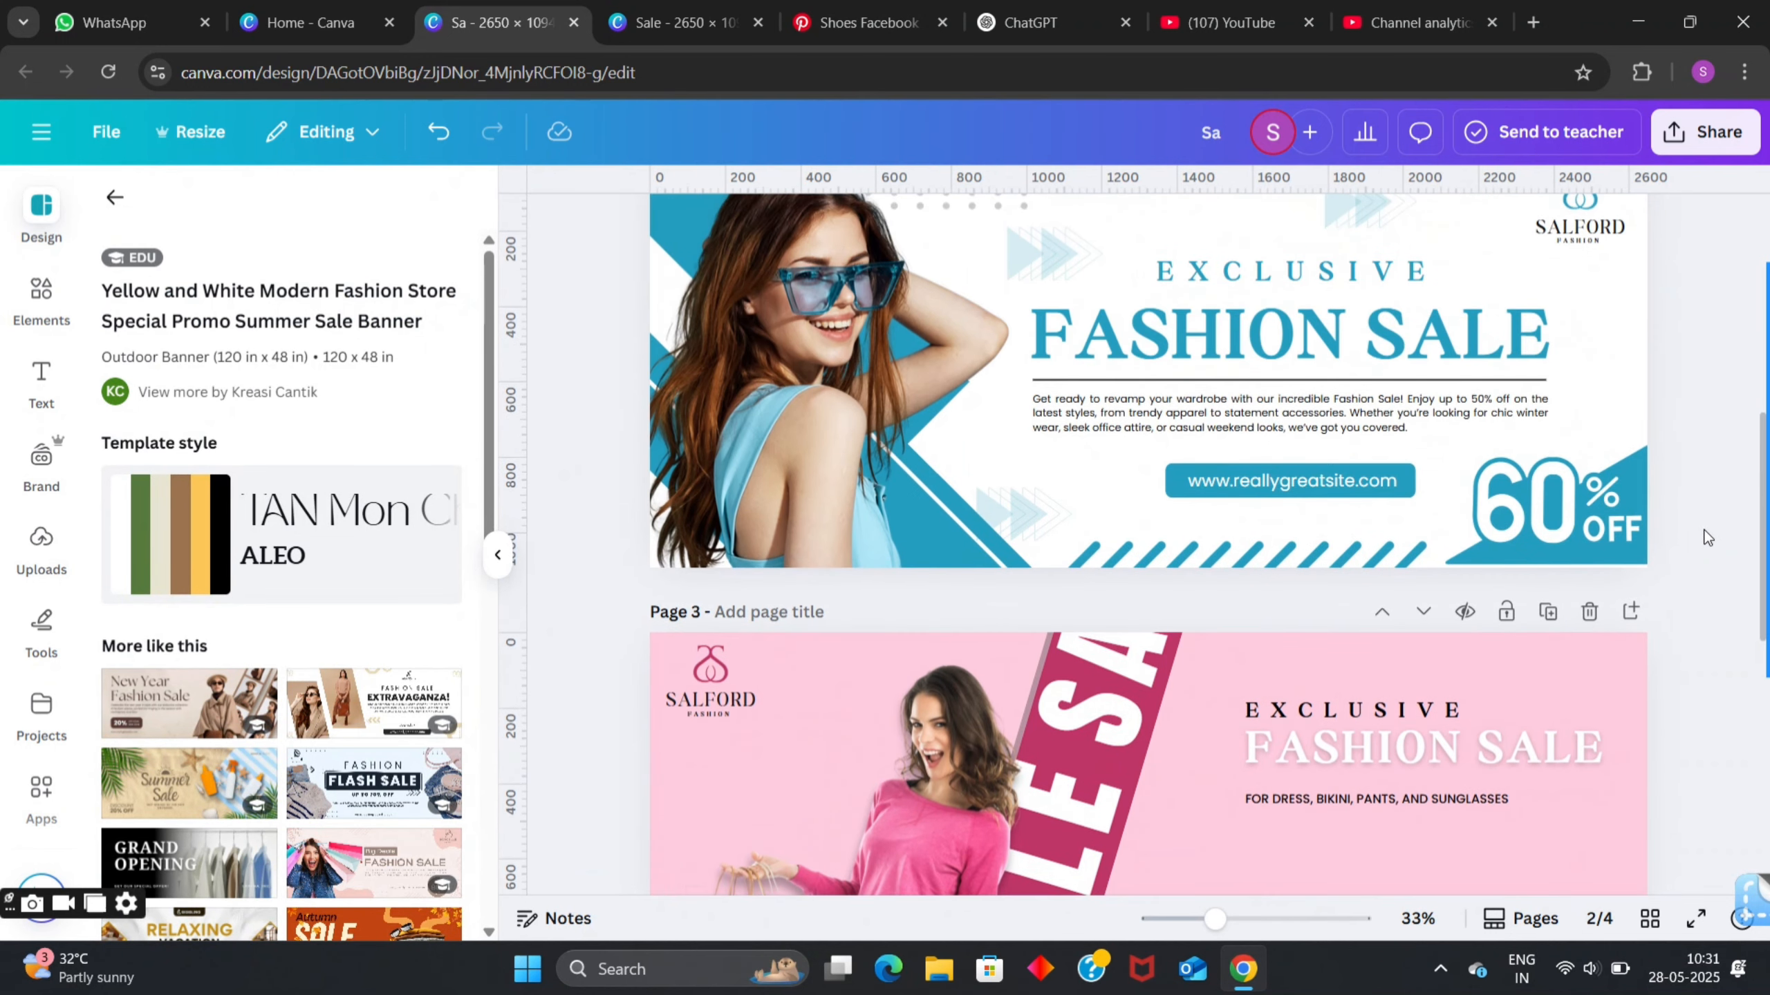
scroll(1708, 538, "down", 5)
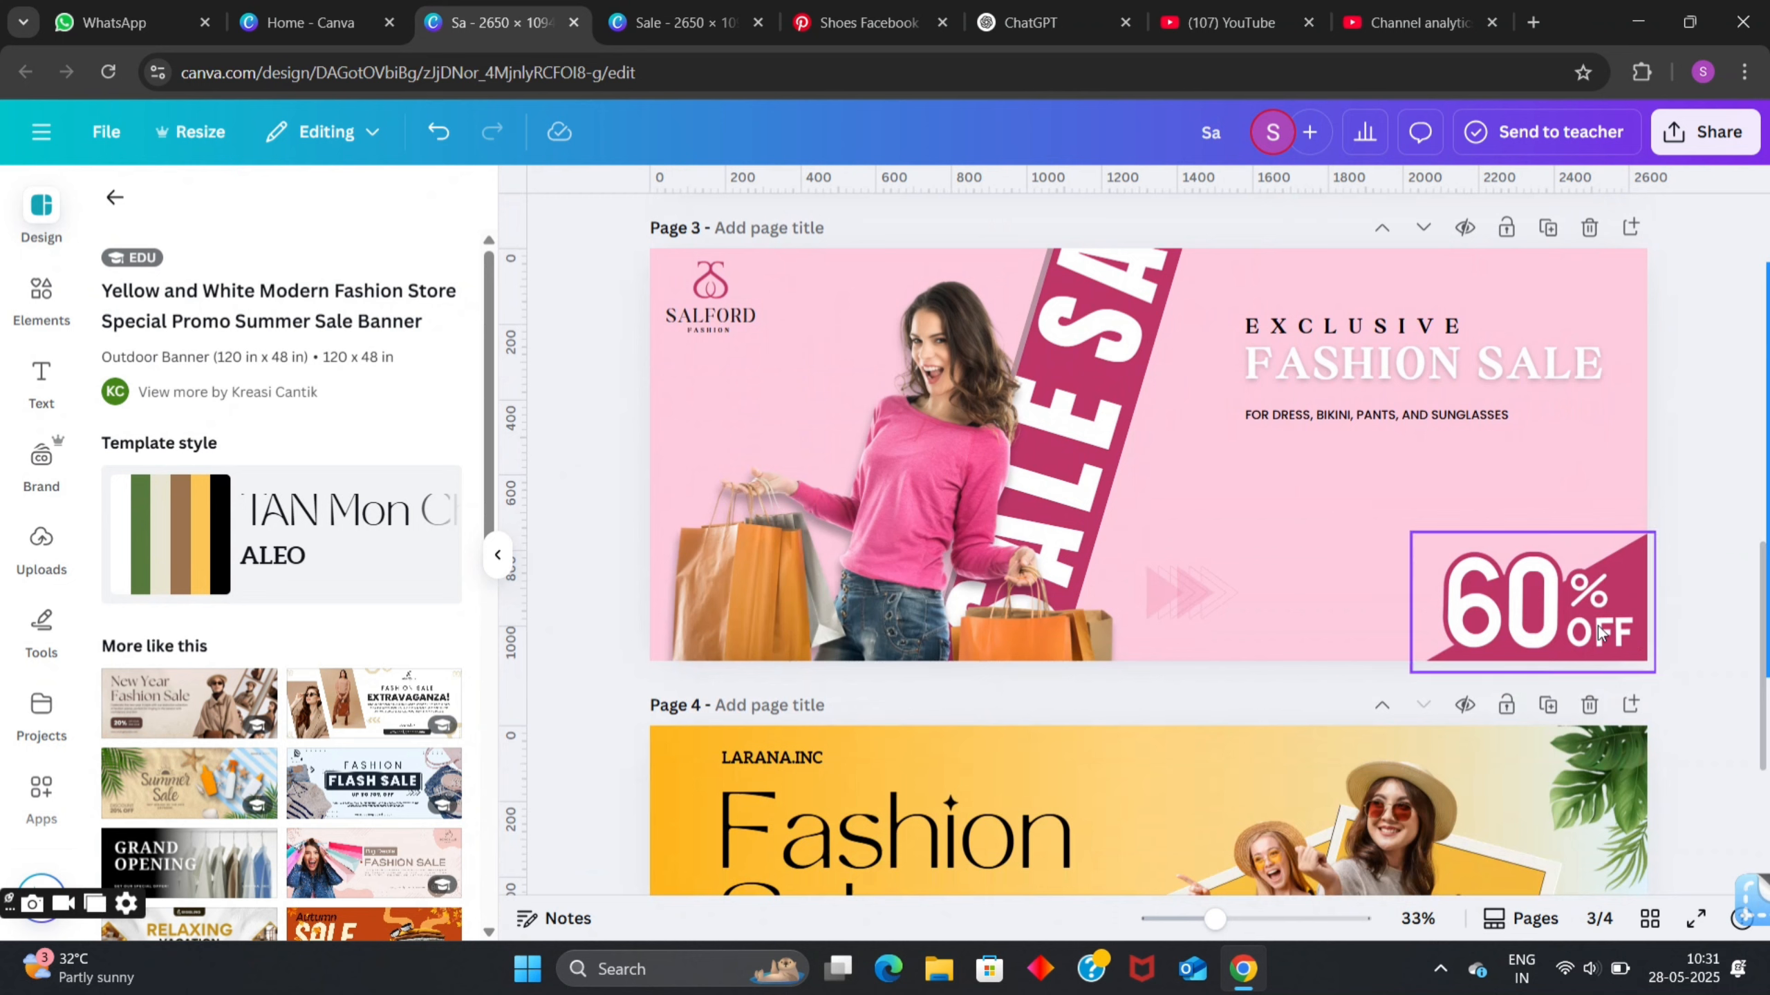
left_click(113, 196)
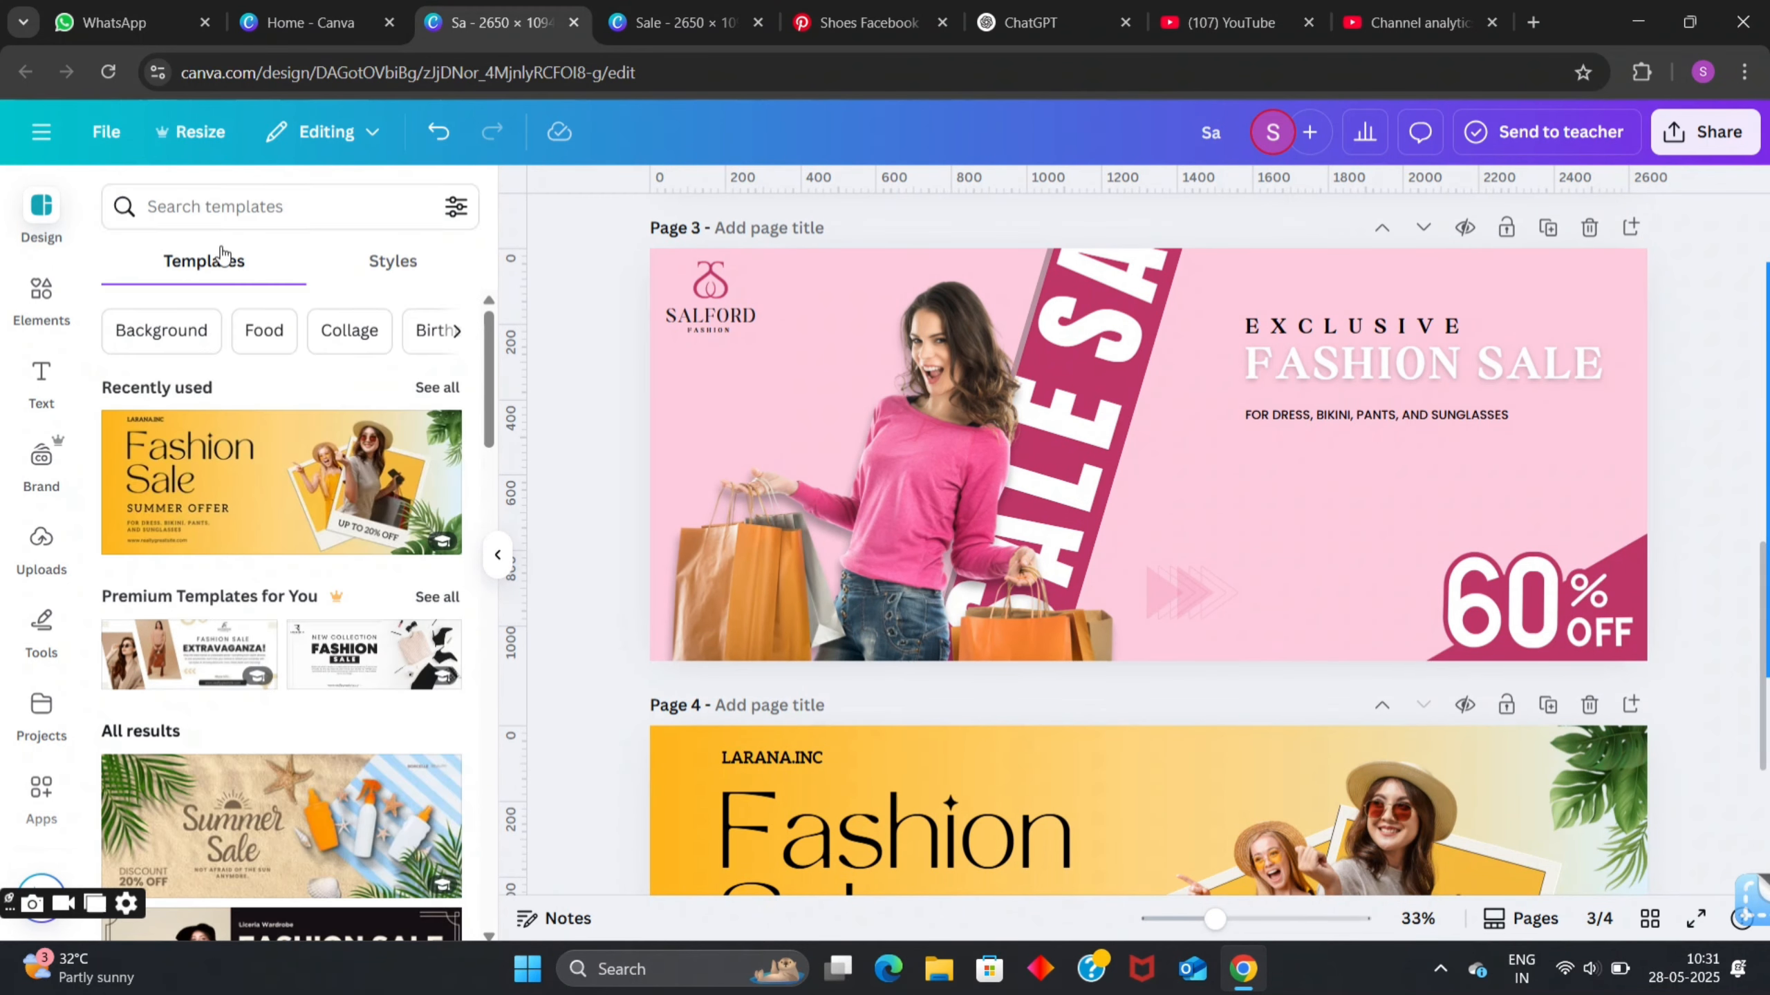
left_click(43, 285)
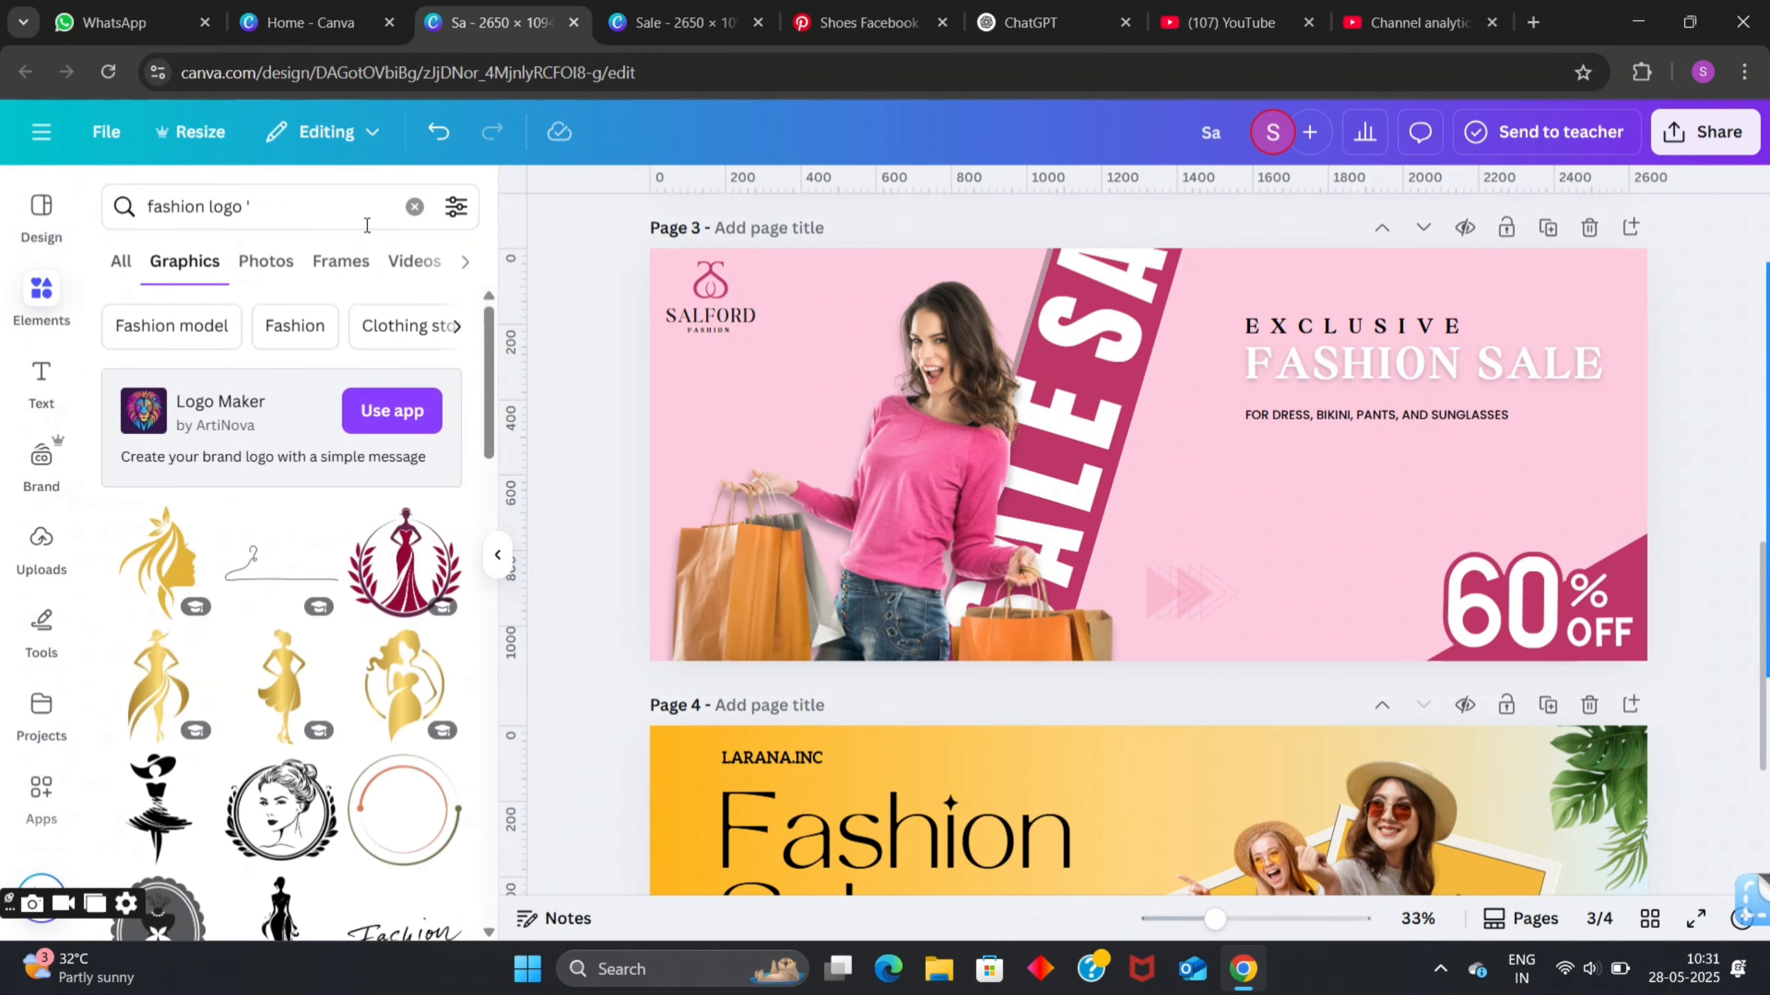
left_click(415, 208)
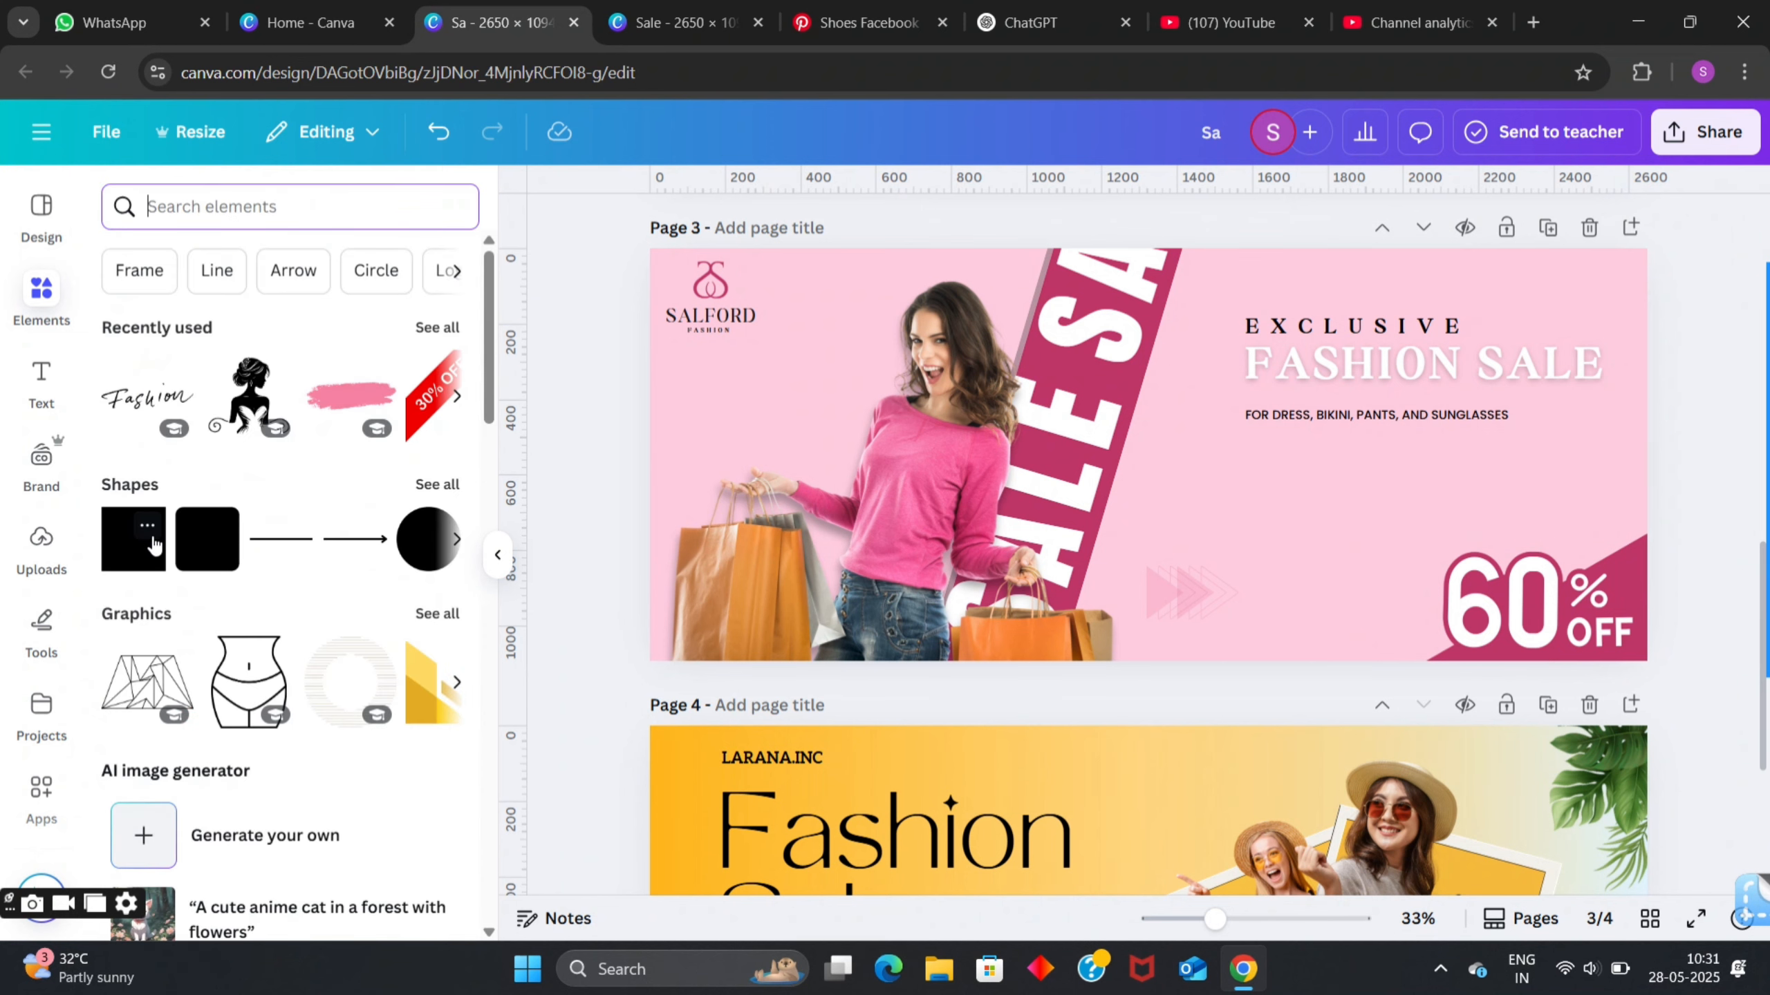
left_click(155, 546)
left_click_drag(1213, 463, 1313, 466)
left_click_drag(1198, 395, 1394, 520)
left_click(1472, 526)
left_click(1452, 538)
mouse_move(1339, 535)
left_mouse_down()
mouse_move(1337, 574)
mouse_move(1335, 506)
mouse_move(1343, 531)
left_mouse_up()
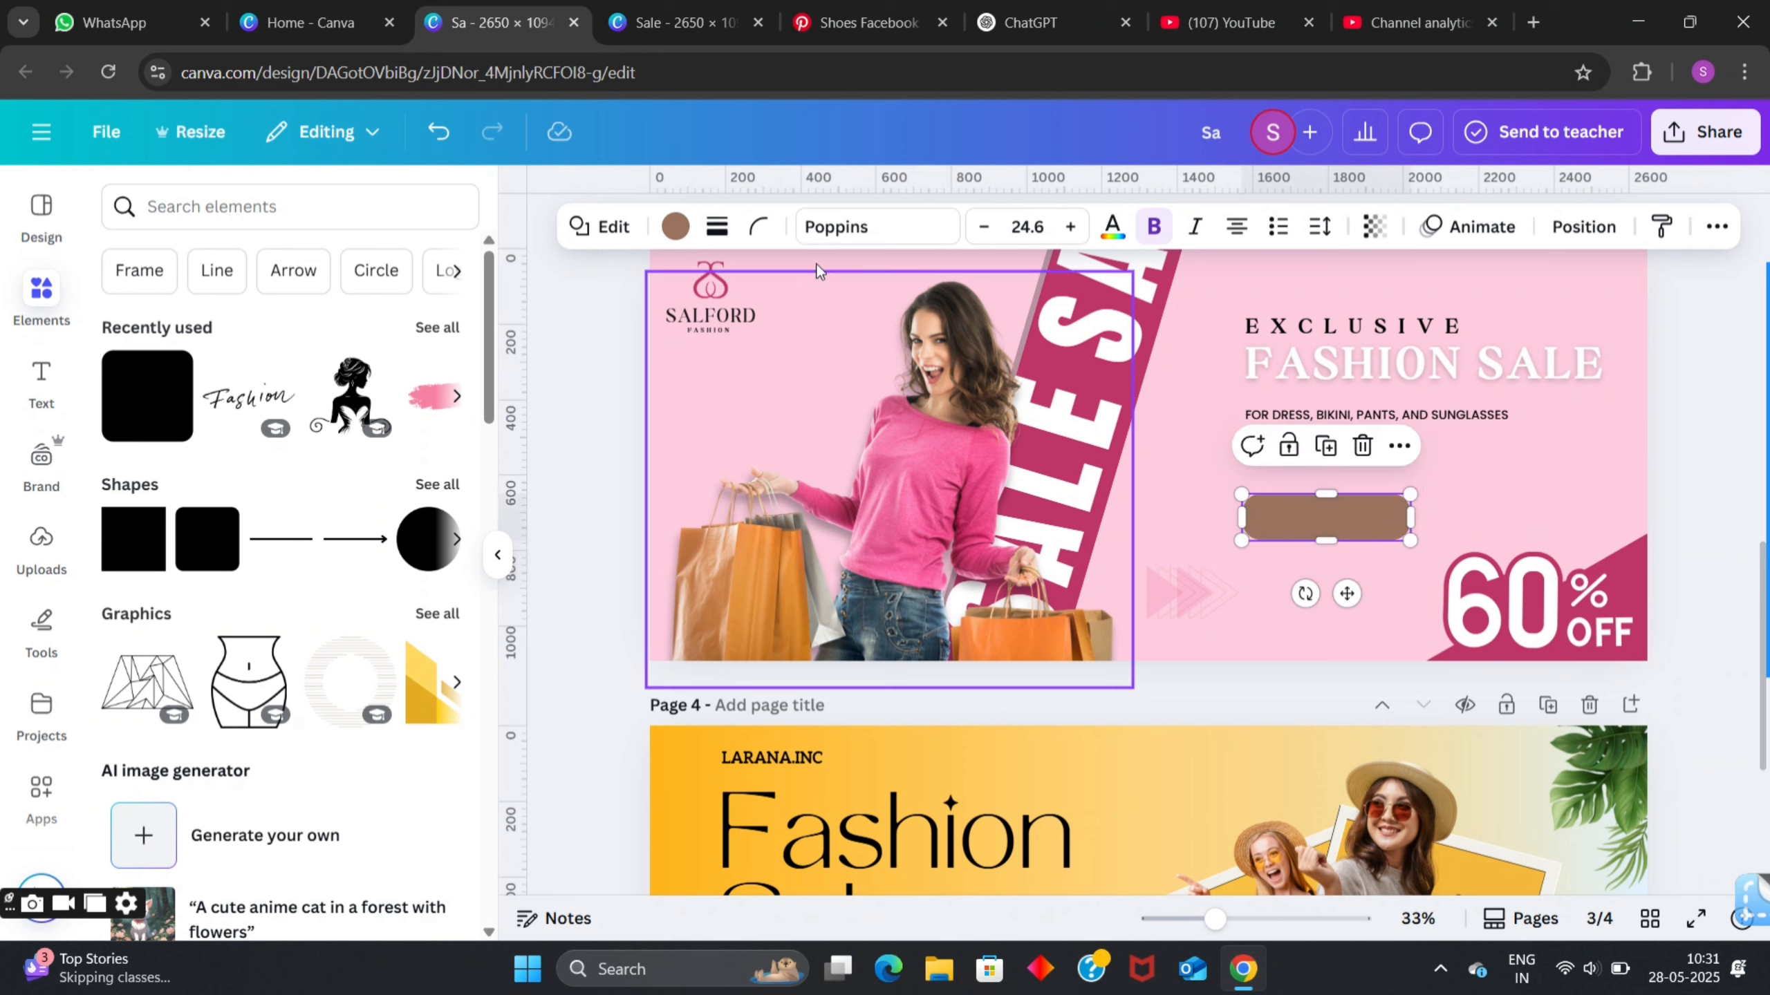
- Round the button bar's corners to 29 and fill it with the document's magenta
left_click(758, 227)
left_click_drag(728, 327, 709, 326)
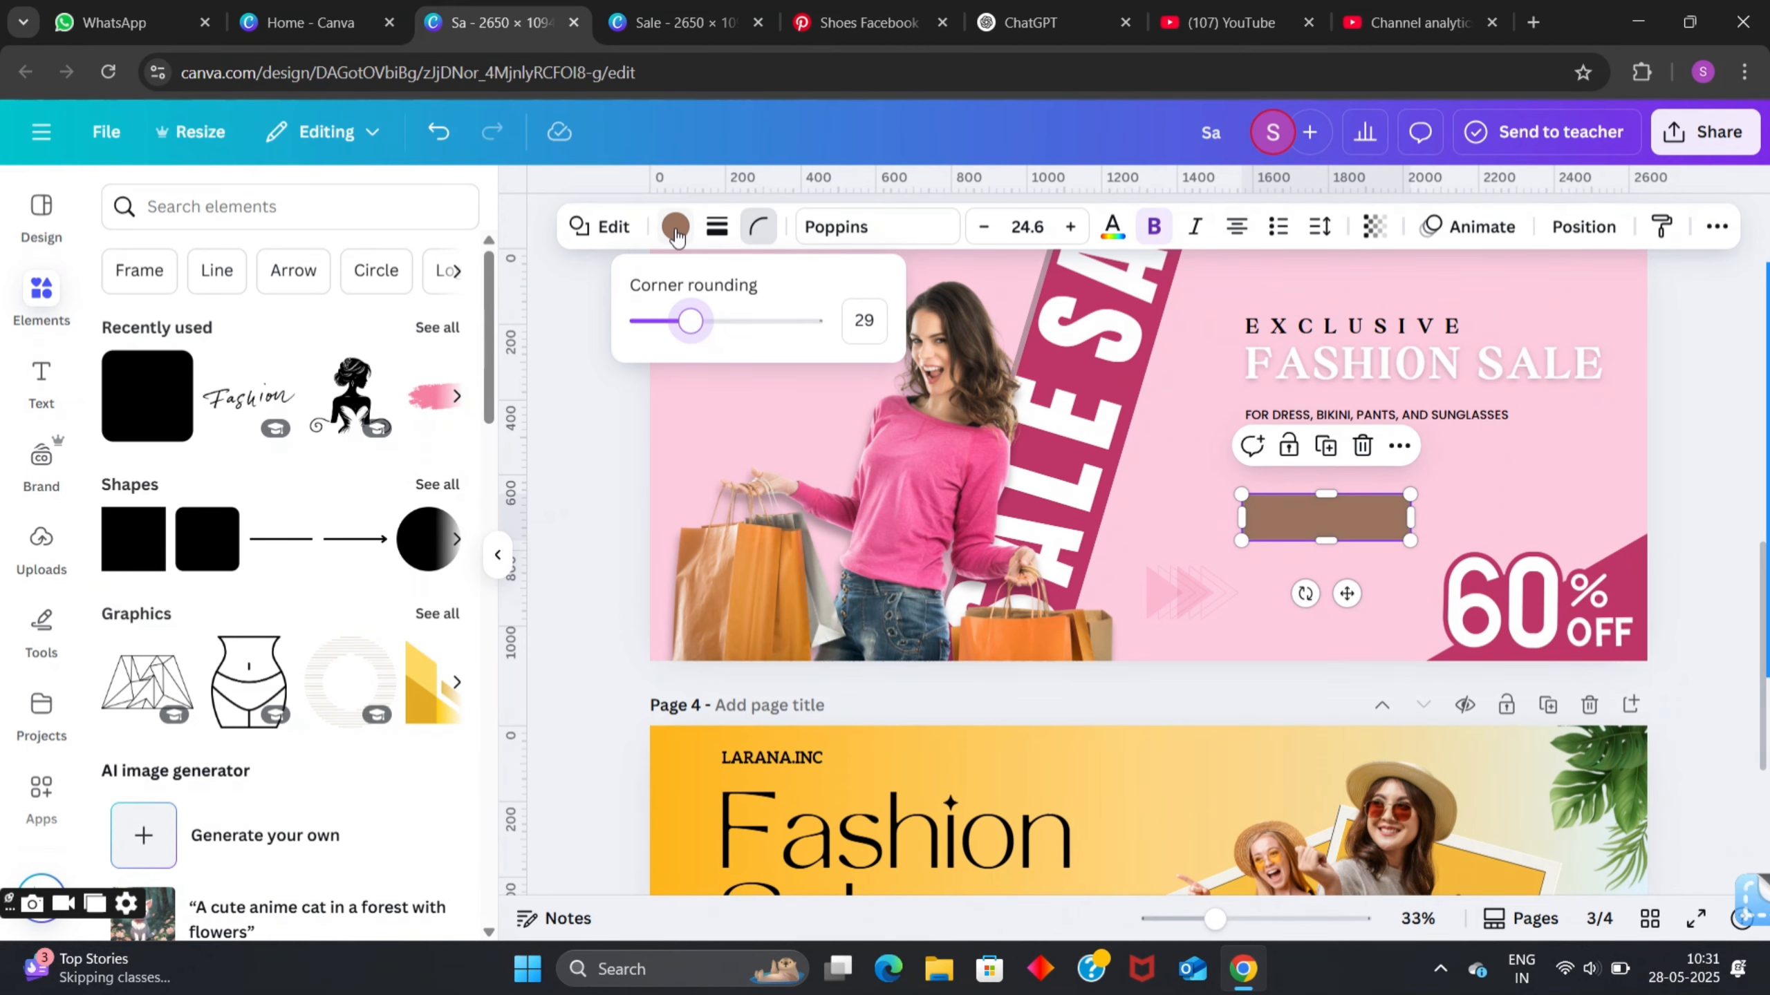
left_click(675, 230)
left_click(244, 432)
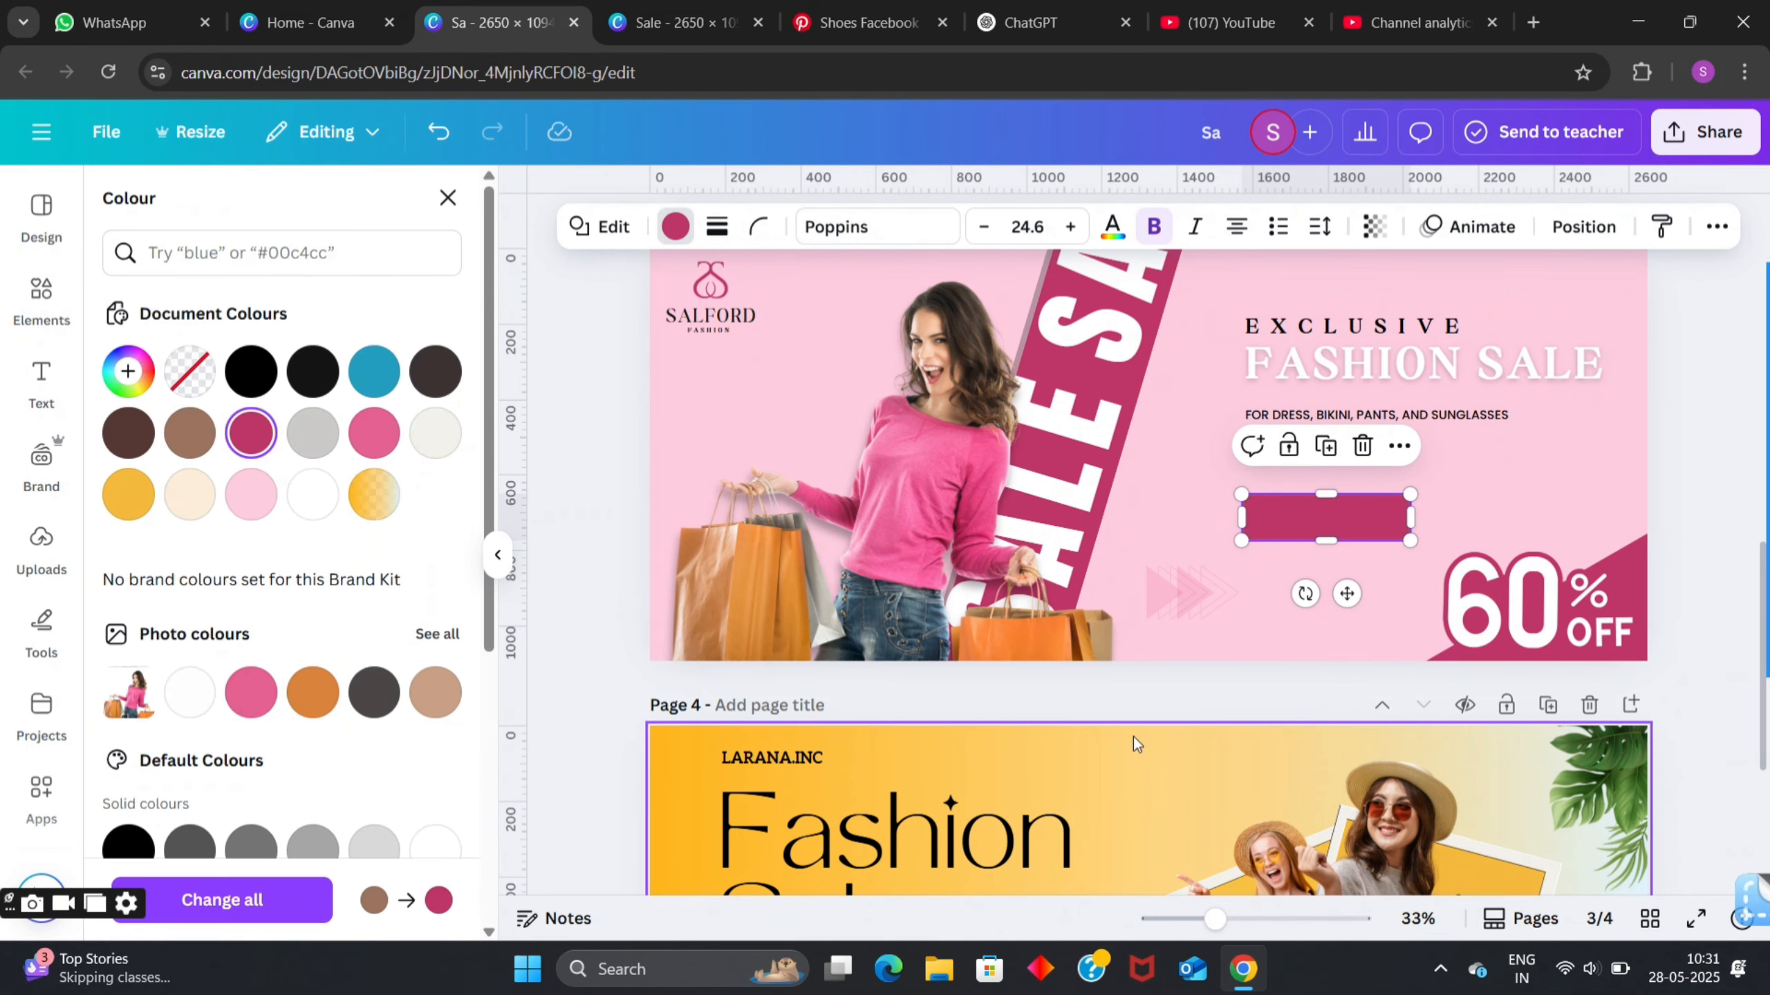
left_click(610, 562)
- Make a SHOP NOW label from a copy of the tagline, enlarged to size 49.6 and centred on the magenta button
scroll(1401, 558, "up", 5, "ctrl")
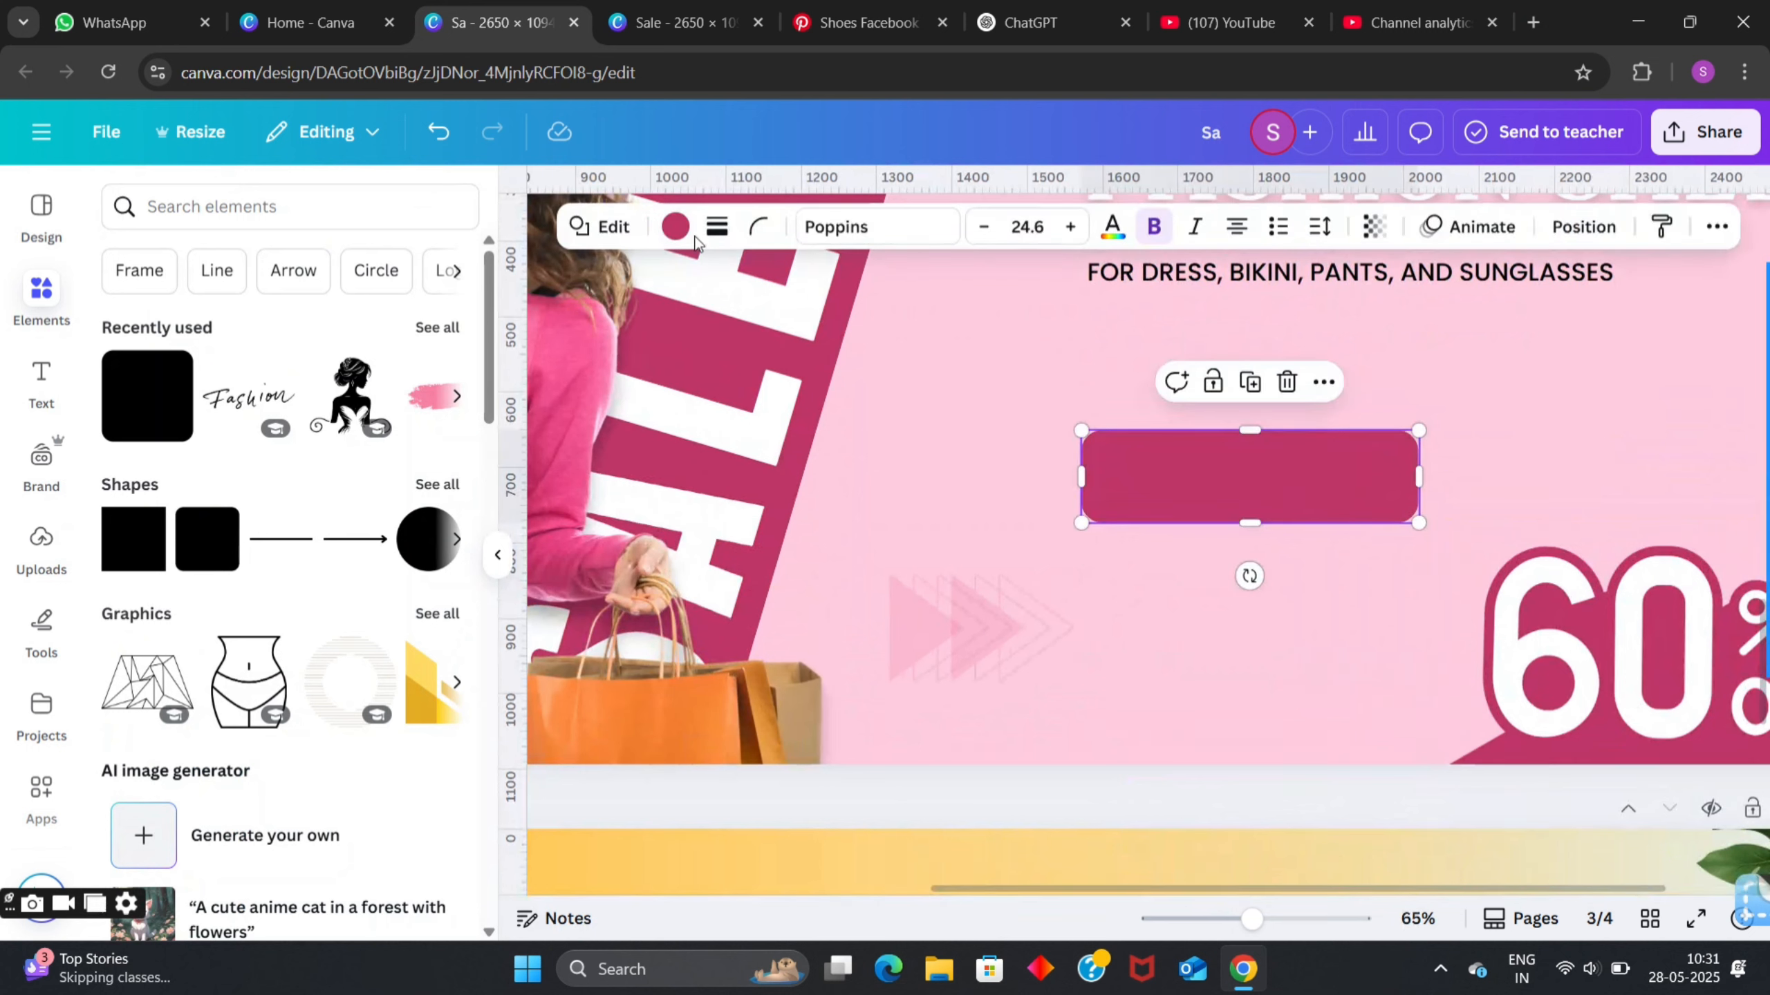
left_click(1148, 271)
left_click(1366, 336)
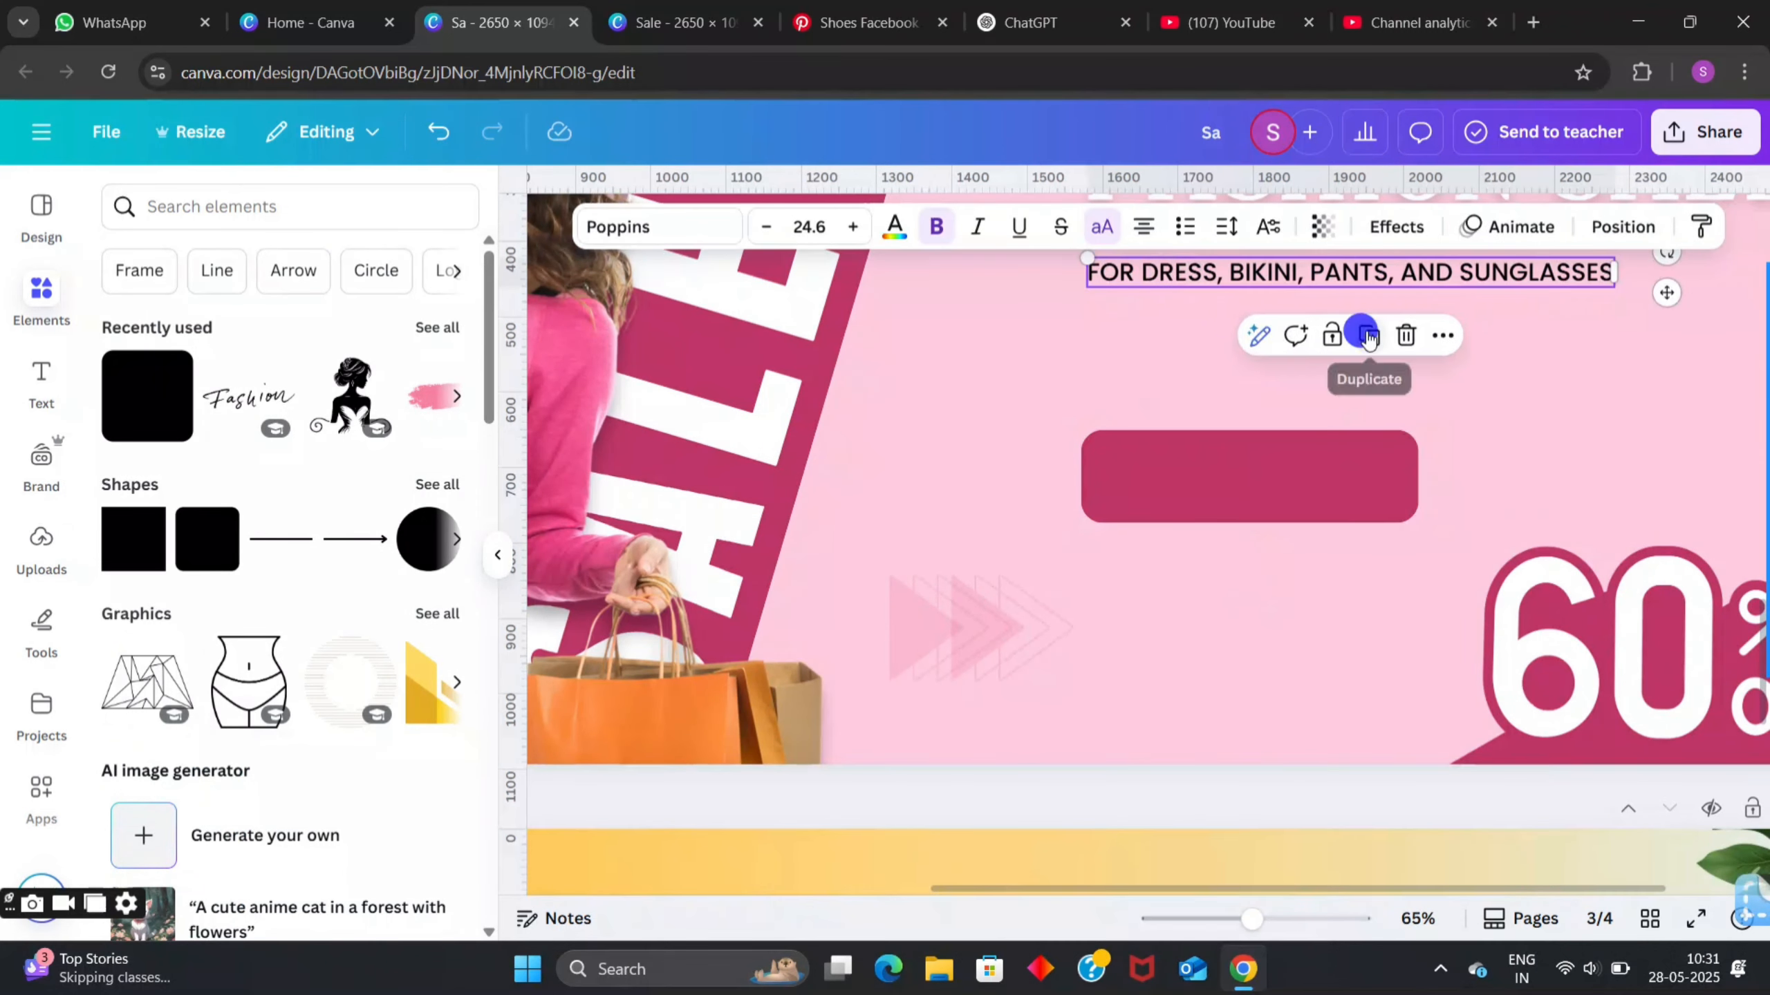
left_click_drag(1362, 281, 1327, 486)
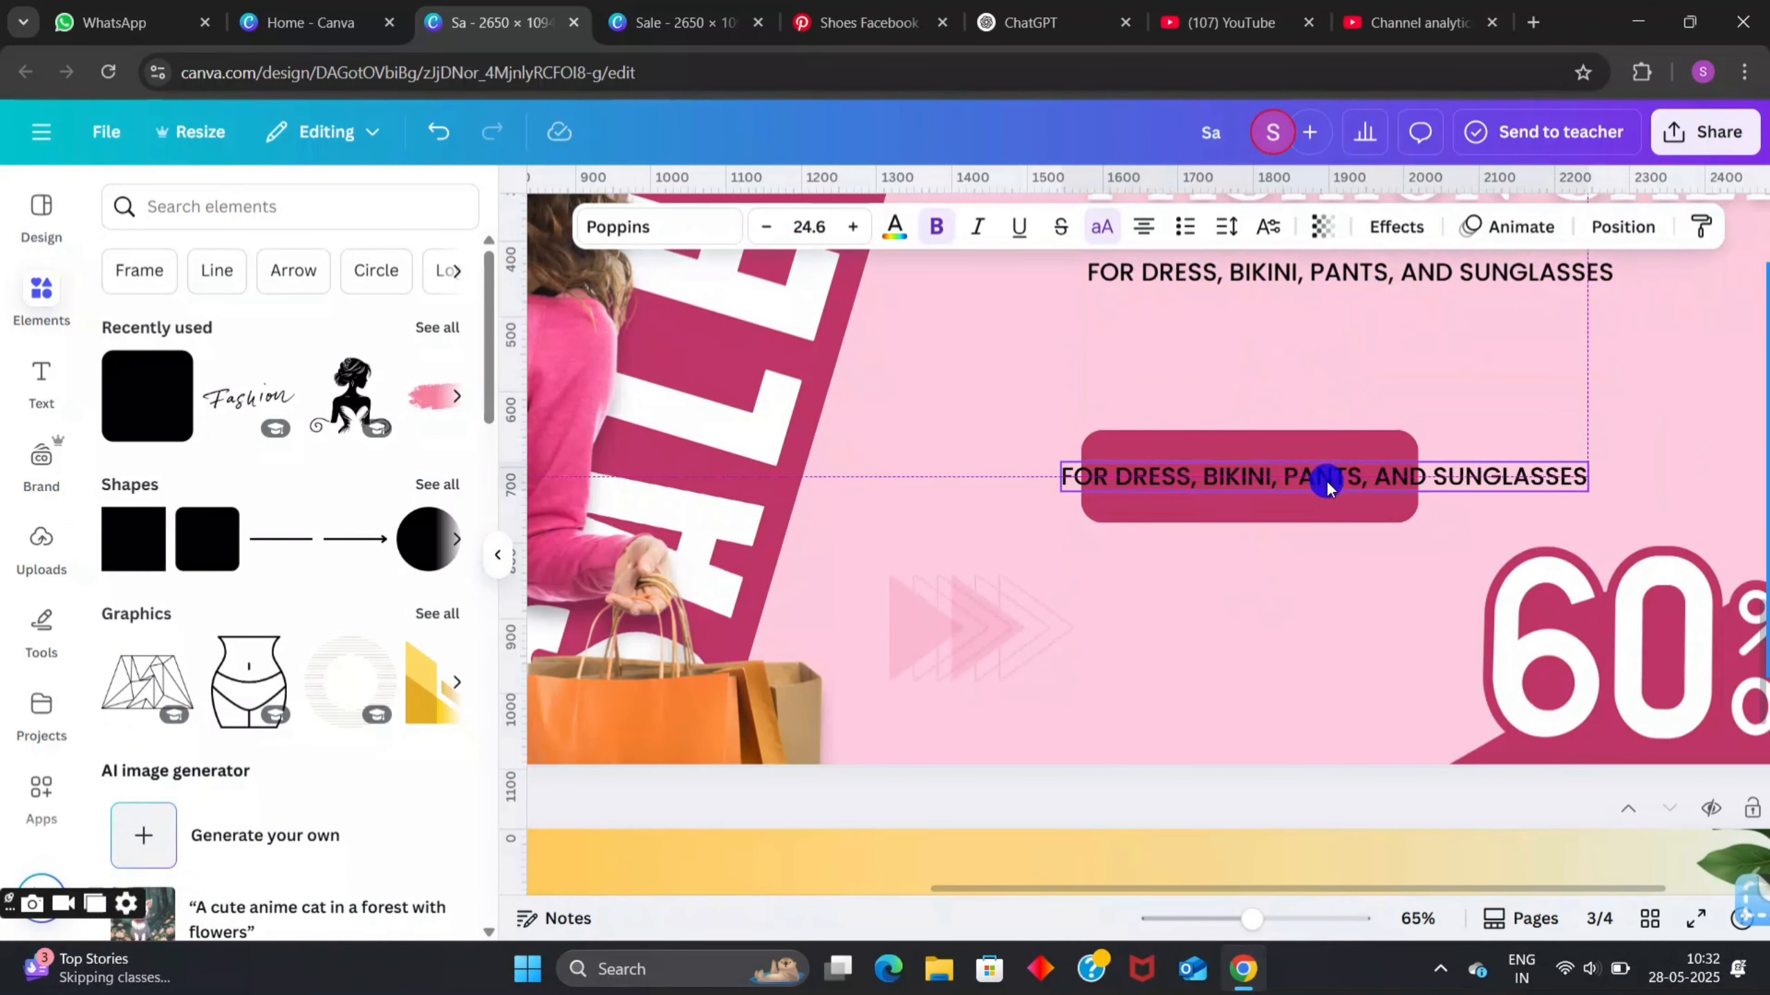
type("SHOP NOW")
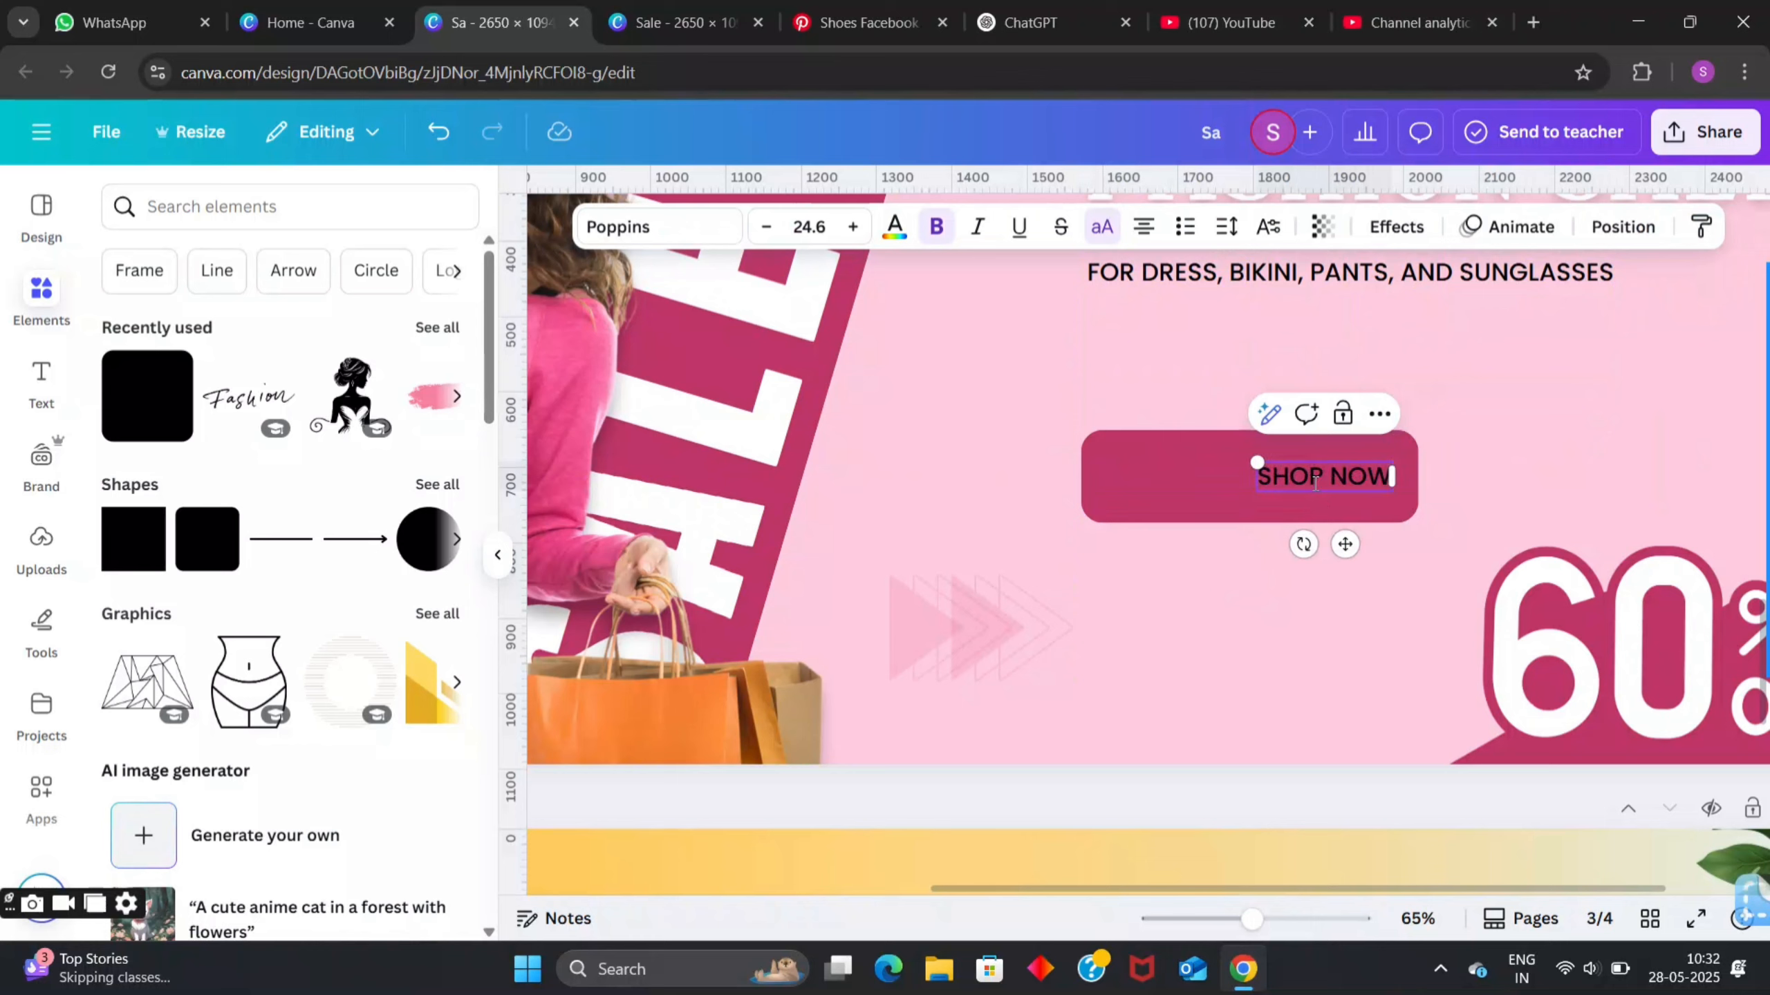
left_click_drag(1254, 457, 1111, 404)
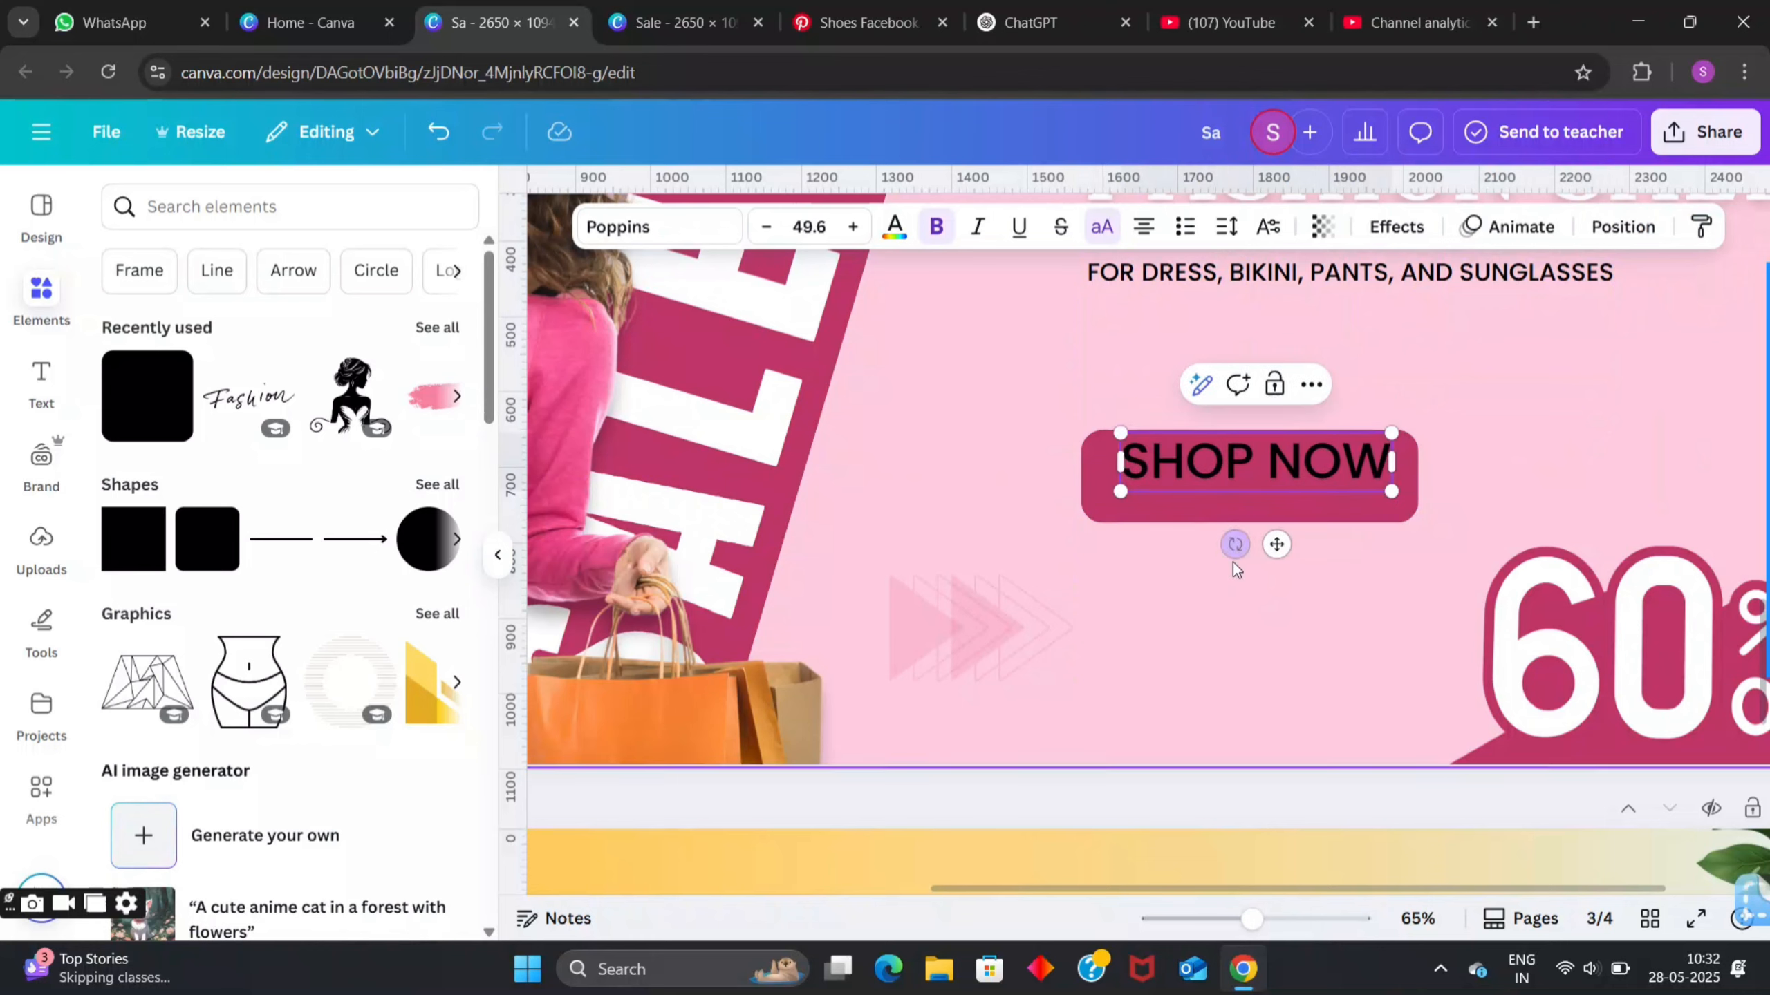
left_click_drag(1274, 541, 1271, 558)
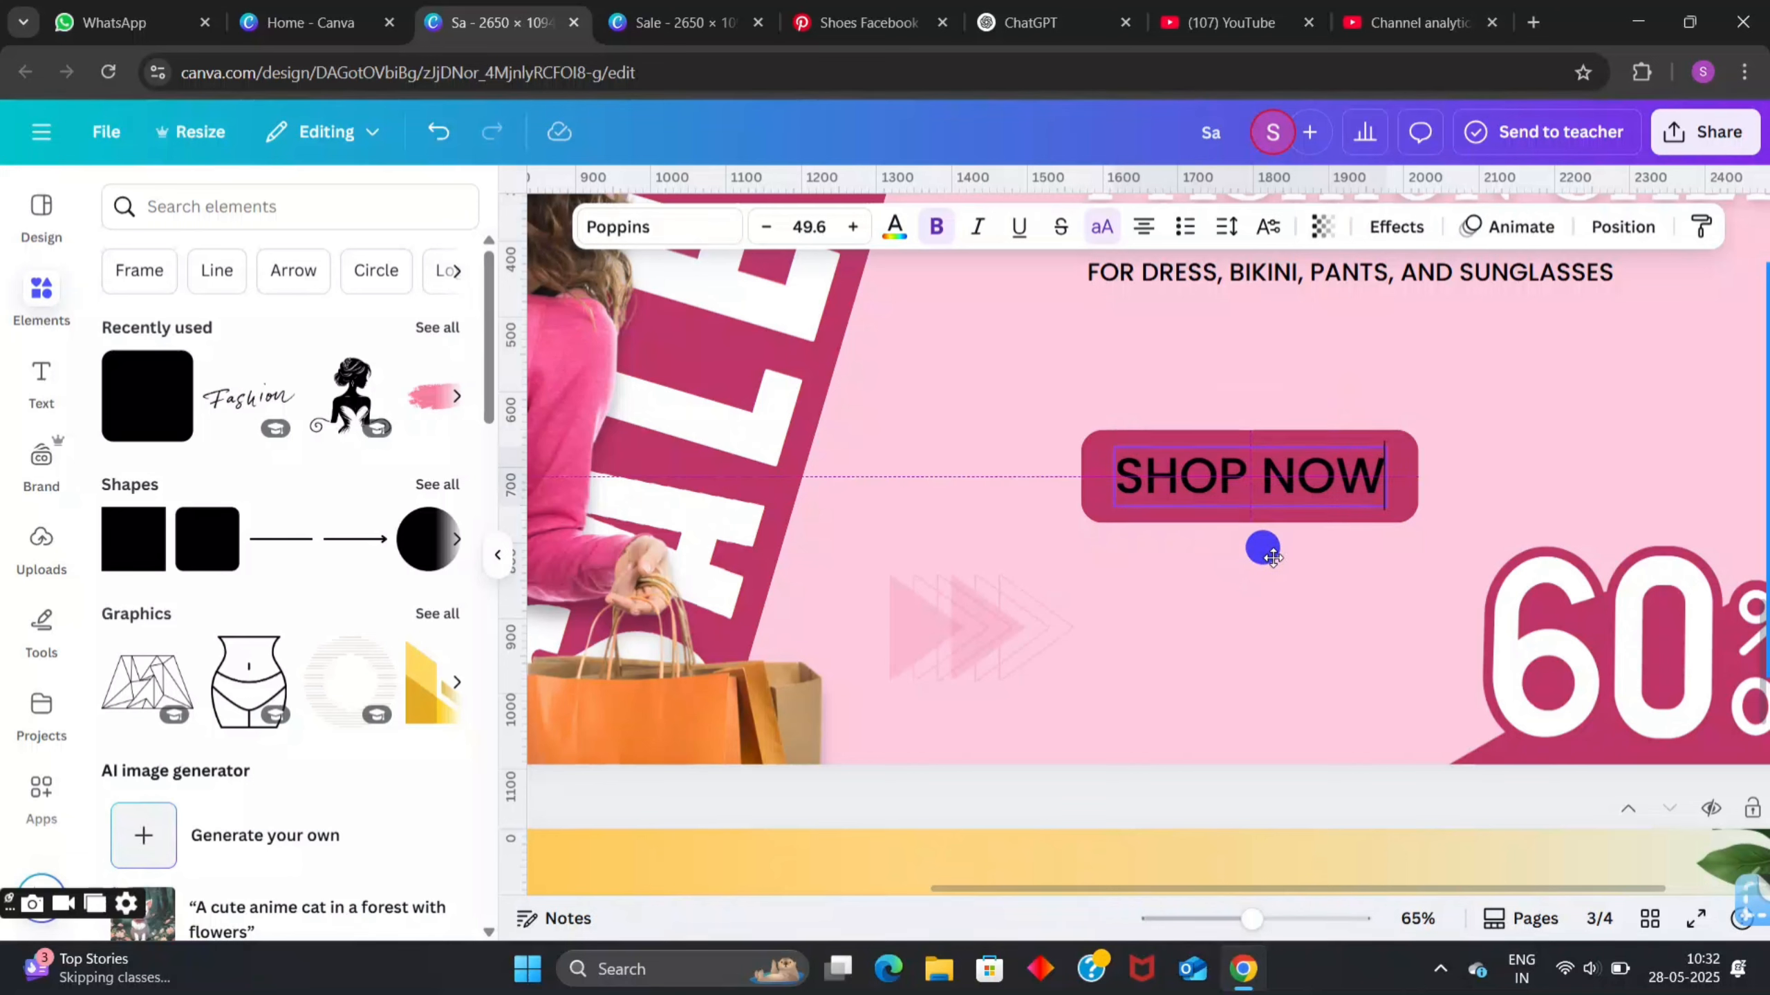
- Set the SHOP NOW label's font to Lato
left_click(644, 228)
left_click(282, 310)
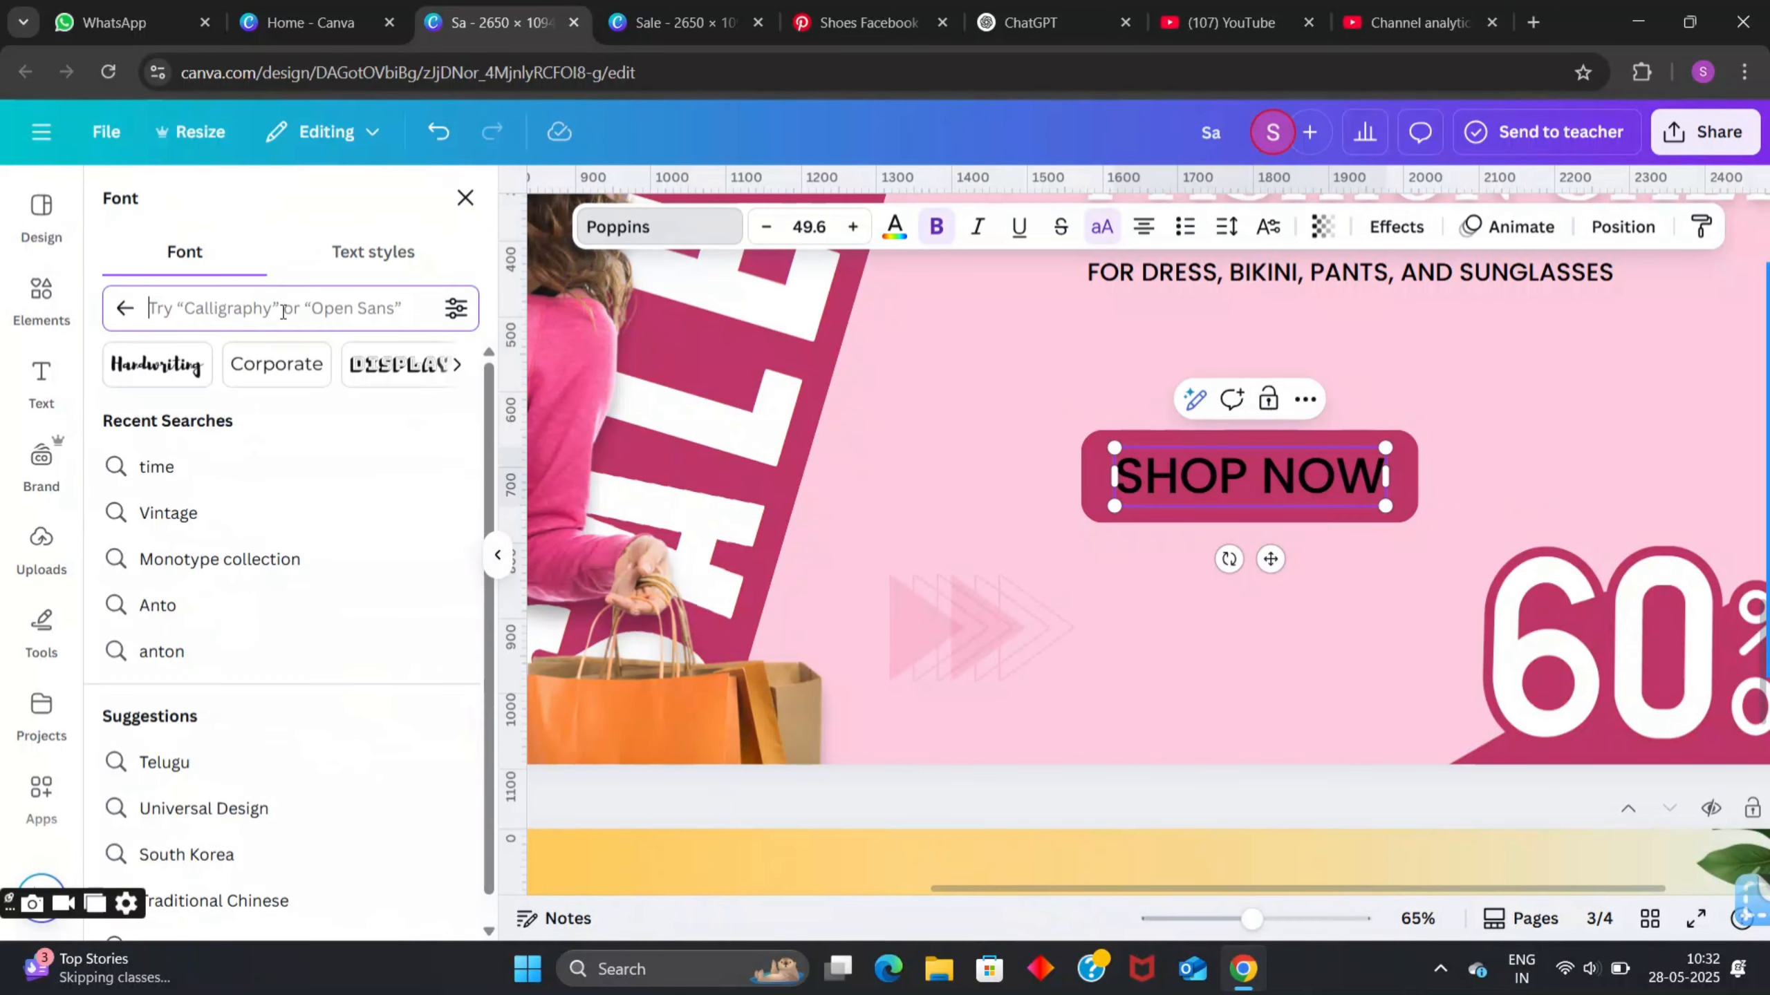
type("l")
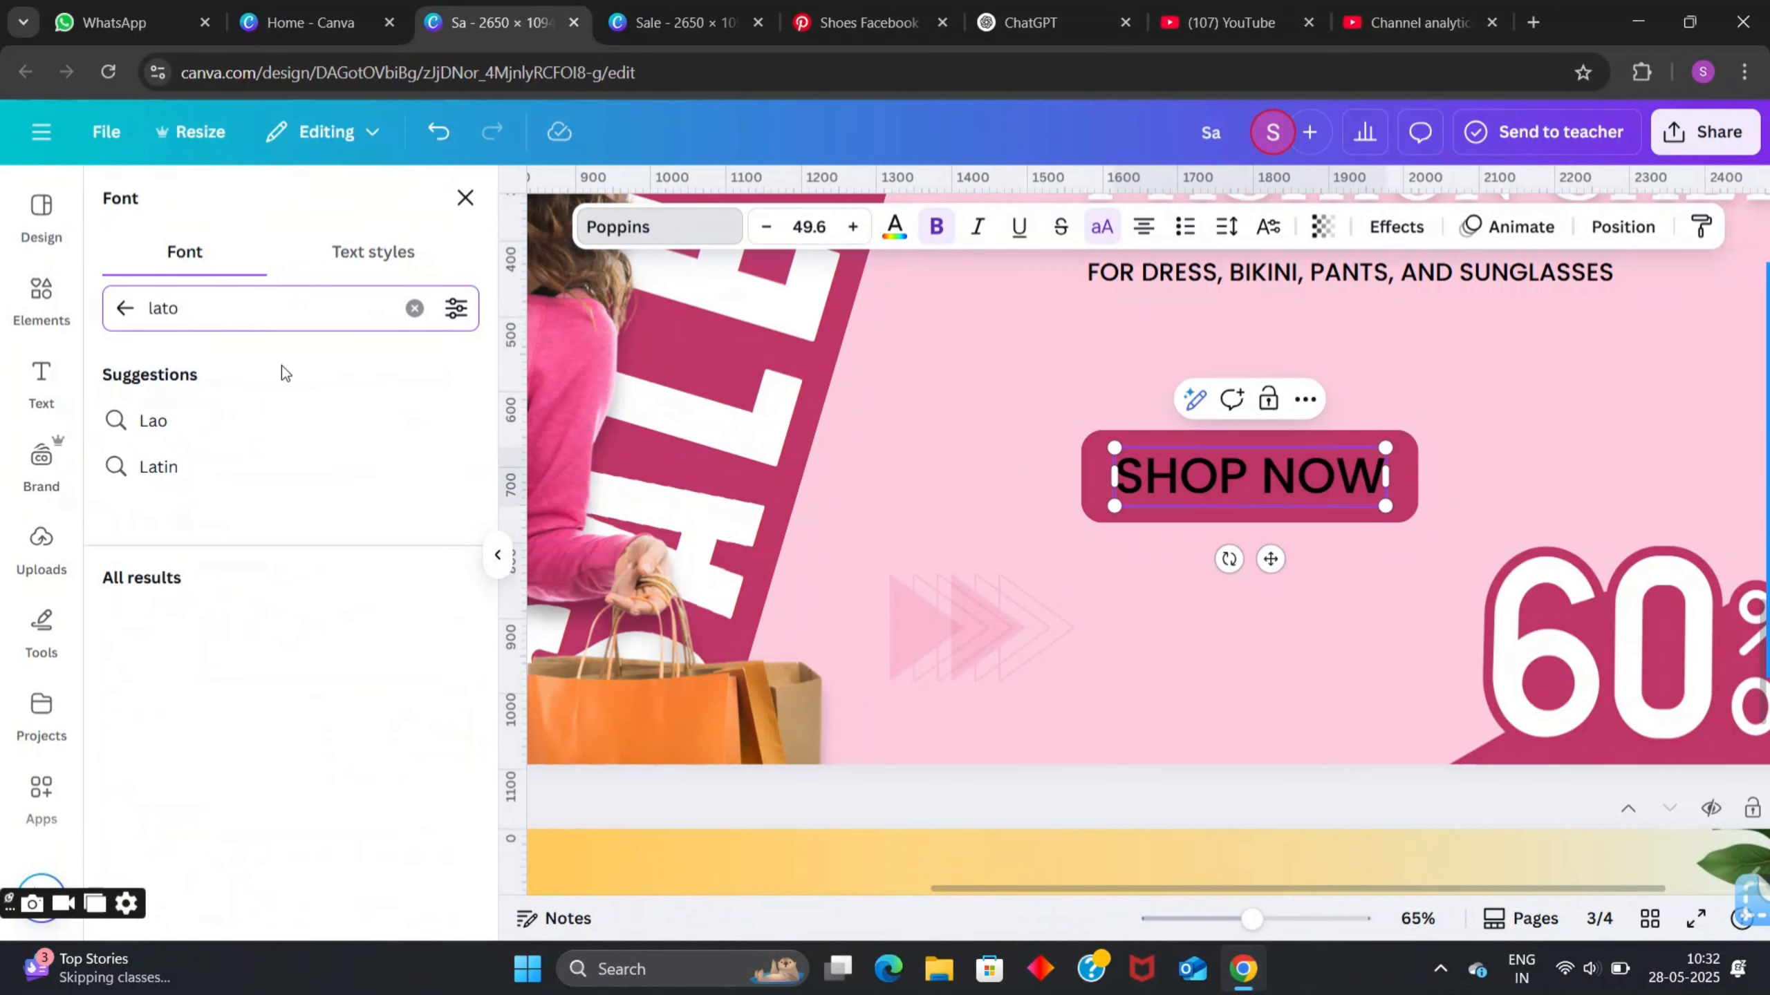
type("ato")
left_click(259, 420)
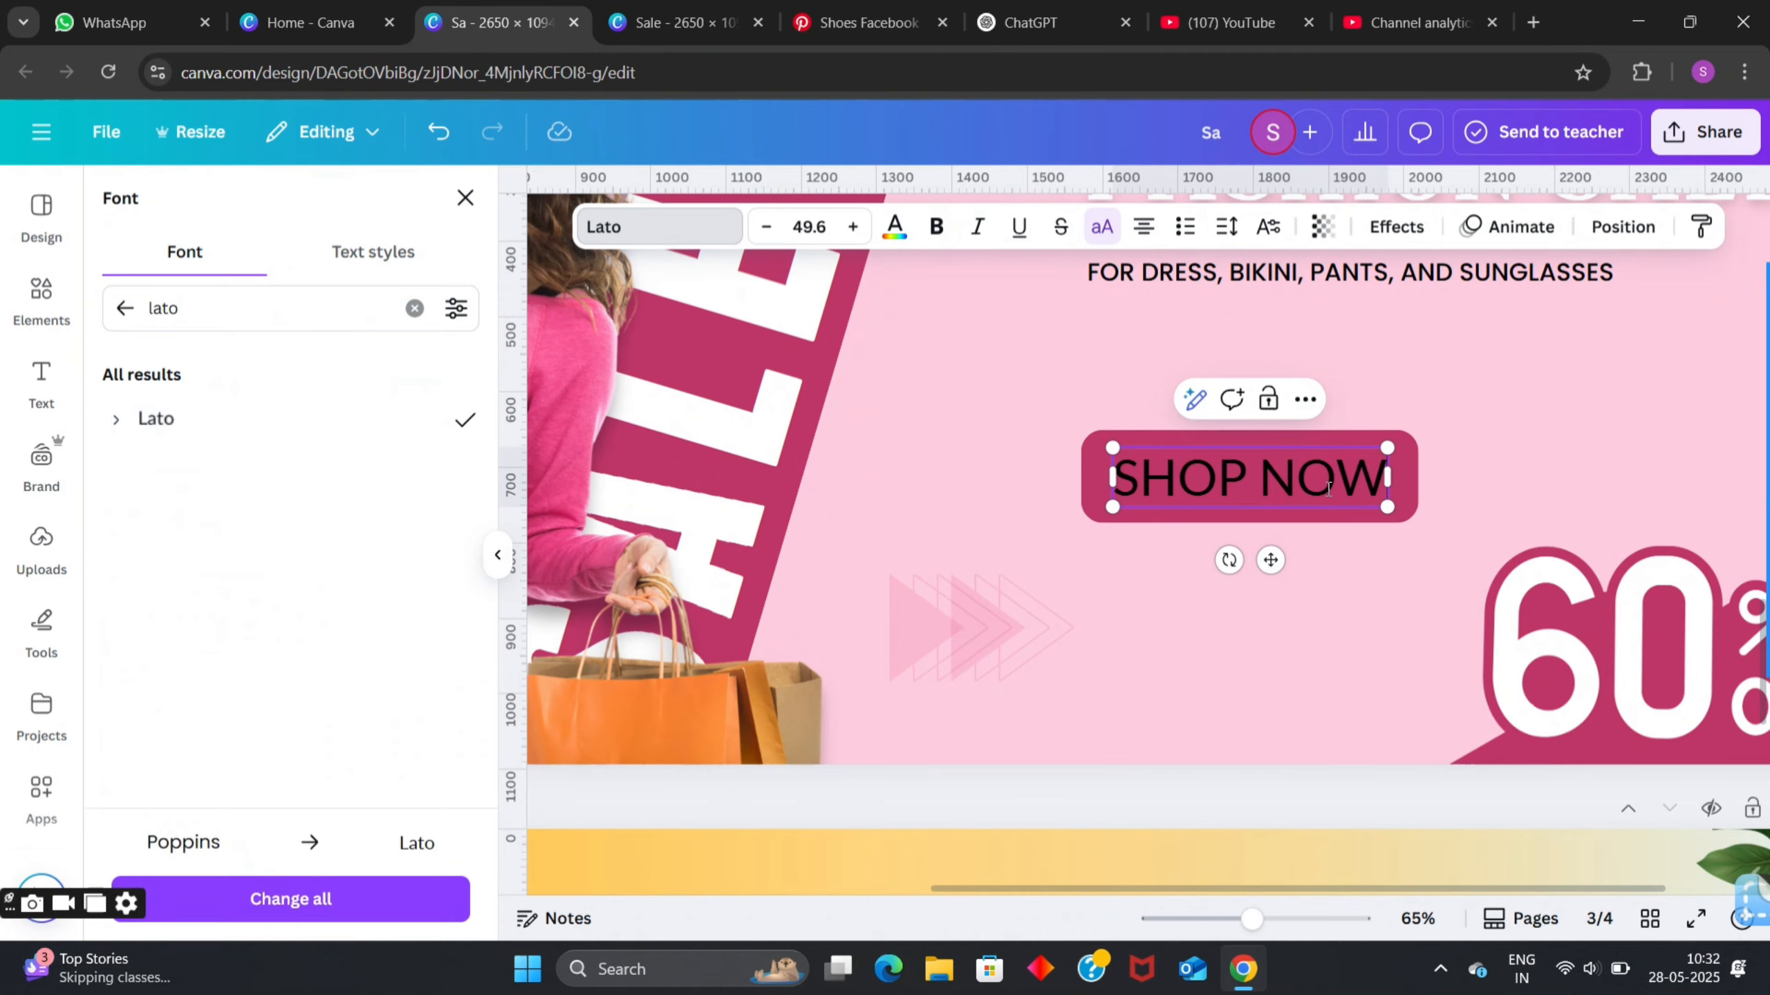
- Change the SHOP NOW label's text colour to white
left_click_drag(1383, 481, 1100, 479)
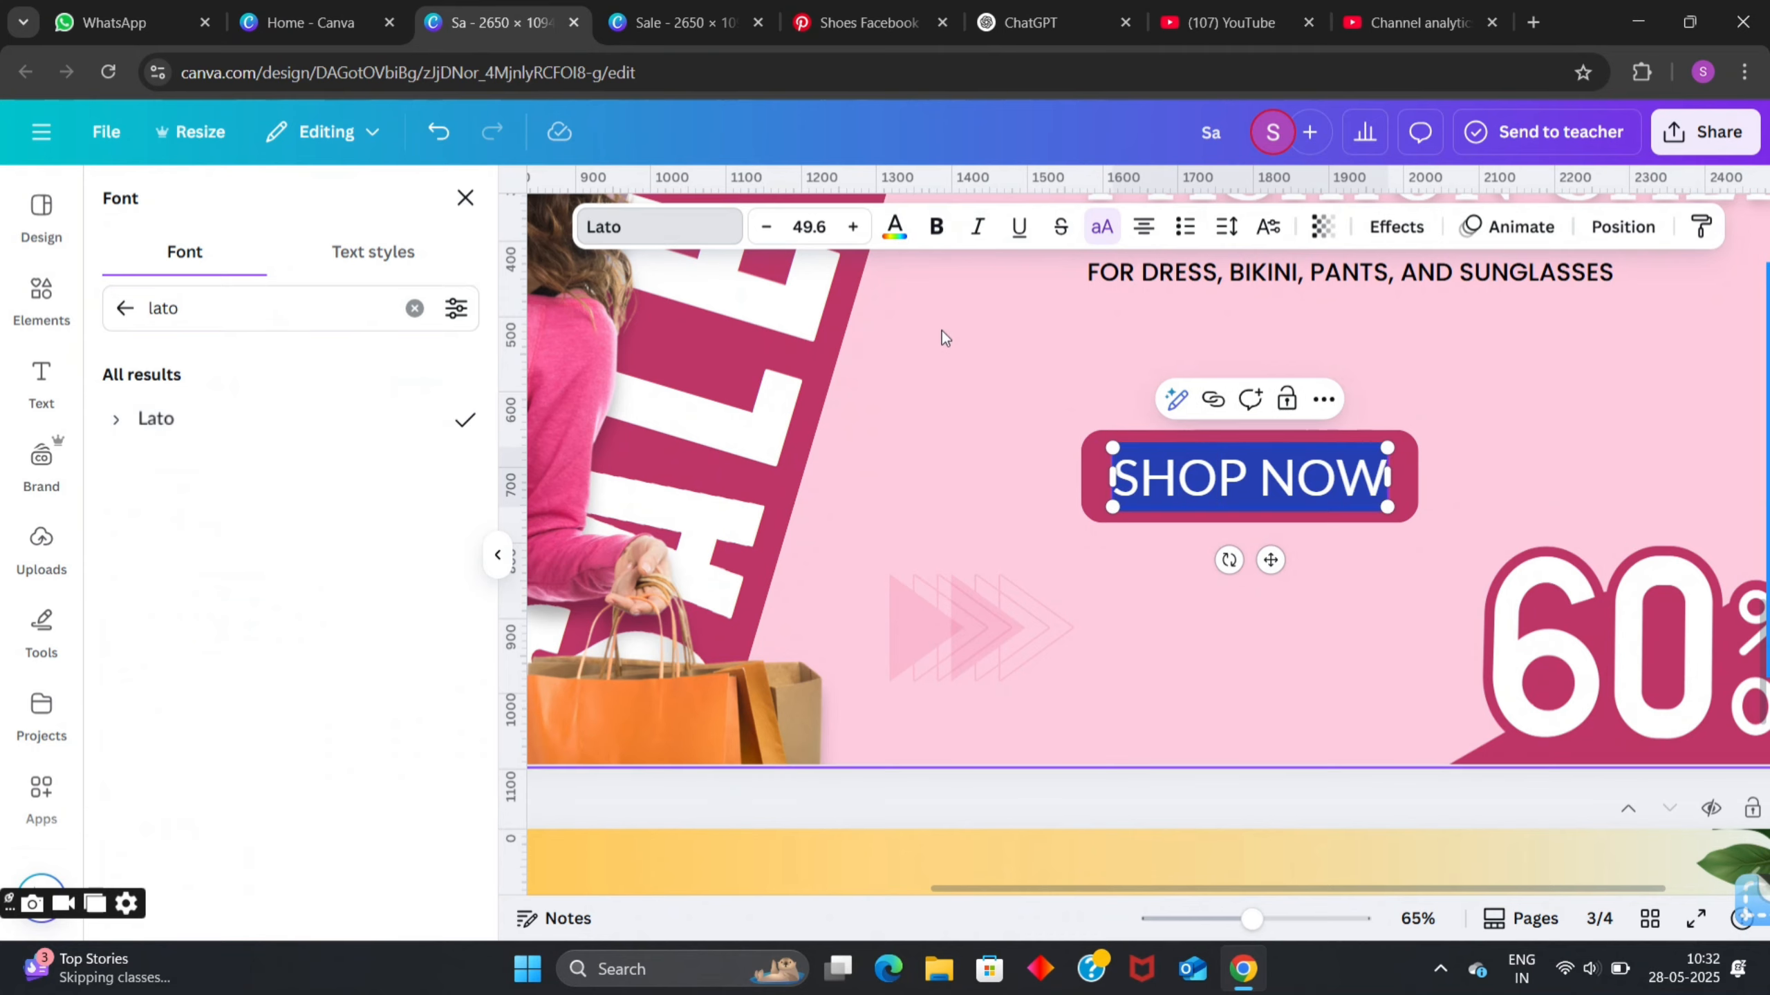
left_click(894, 226)
left_click(251, 495)
left_click(956, 504)
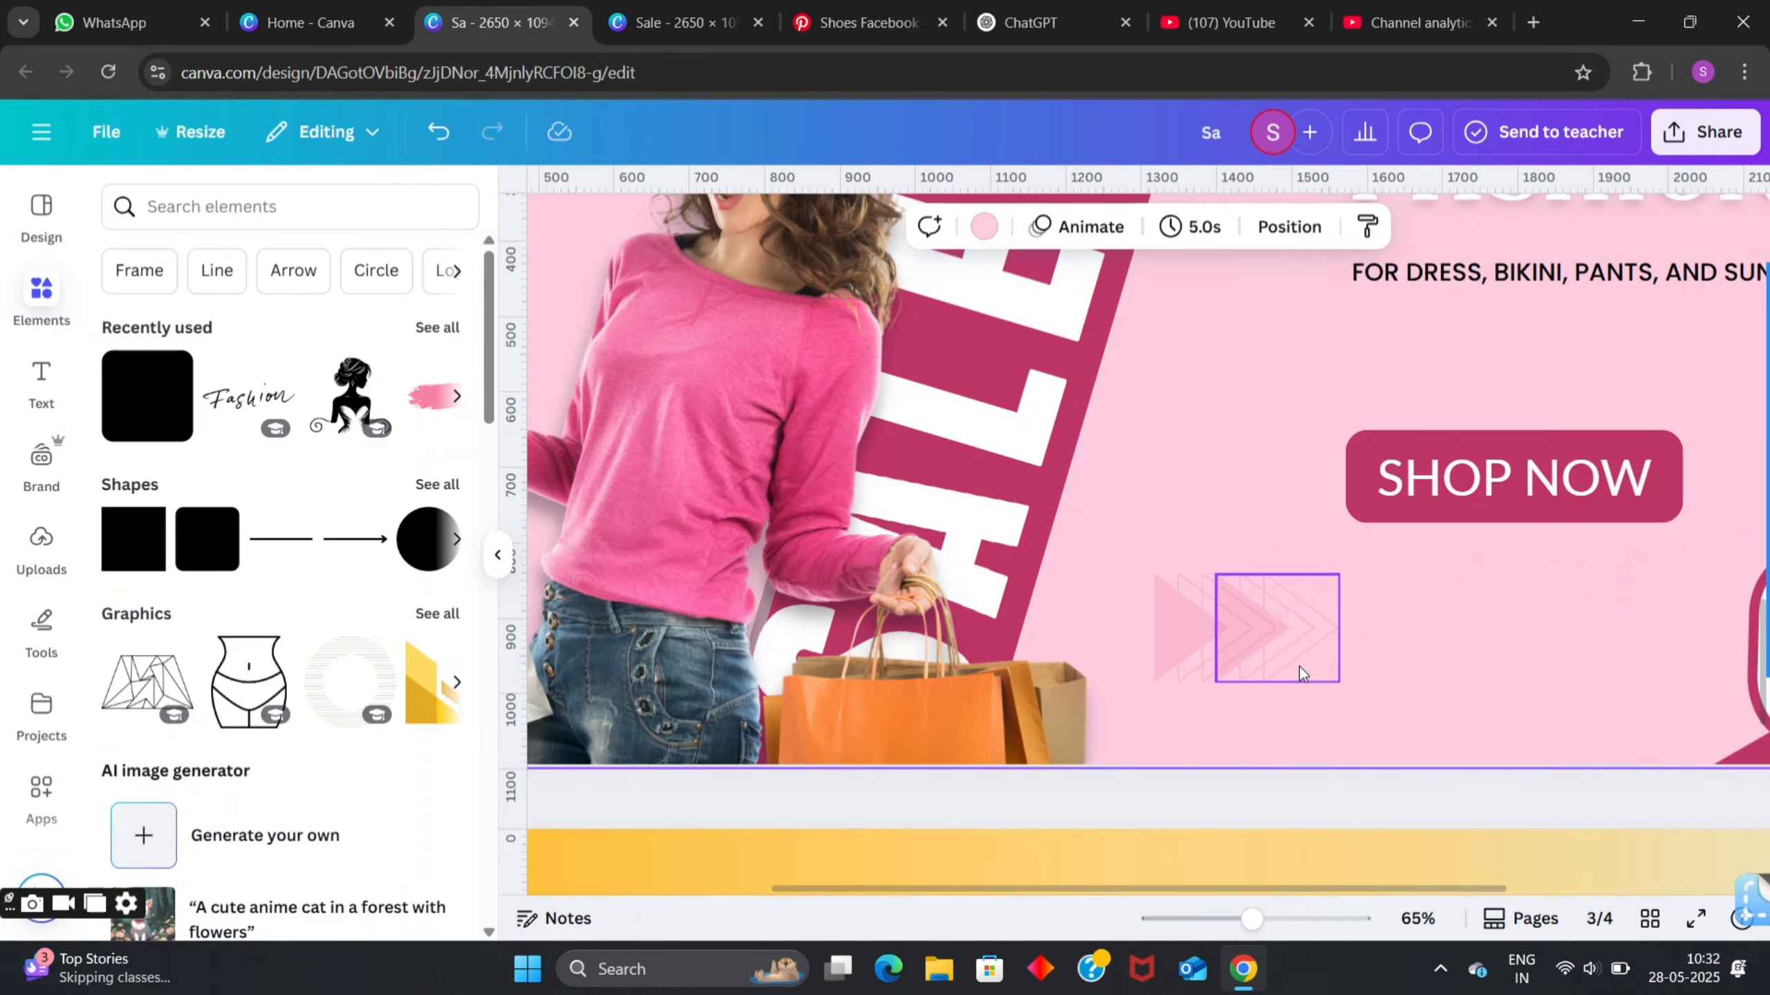
scroll(1301, 667, "down", 5)
left_click(1674, 483)
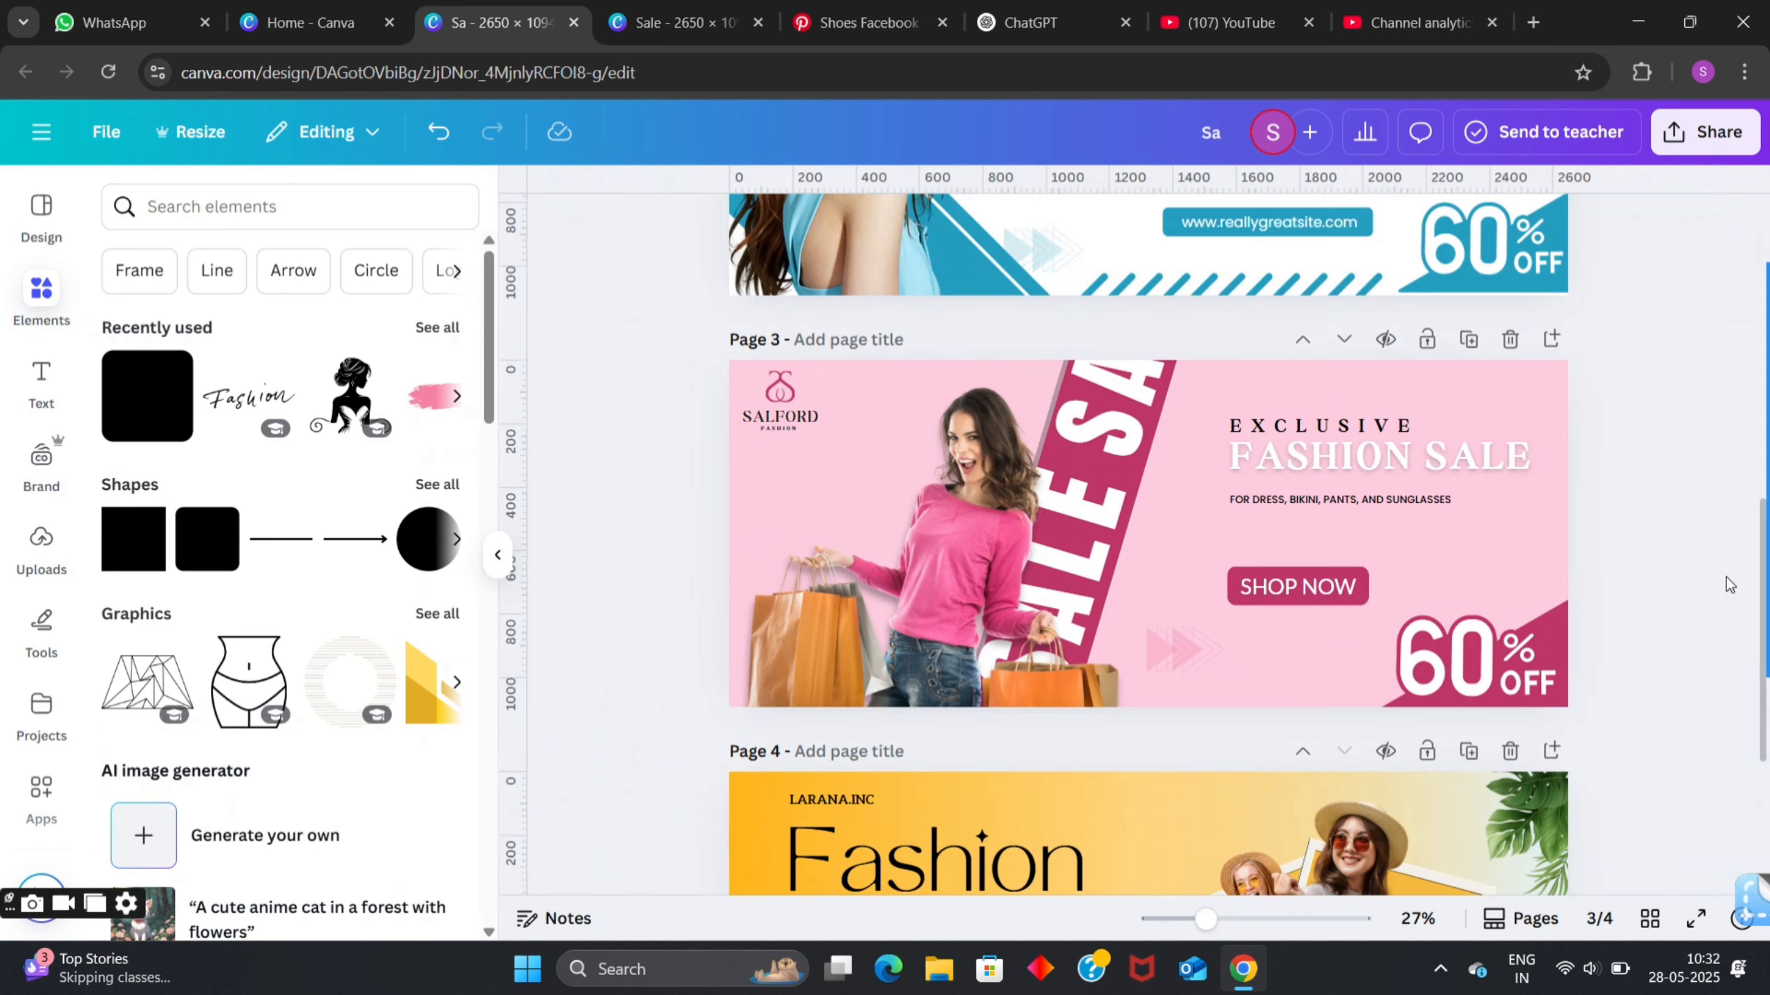
- Delete the 60% OFF badge from page 3 and add a heading reading 25
left_click(1477, 659)
key("Delete")
left_click(41, 382)
left_click(232, 432)
type("25")
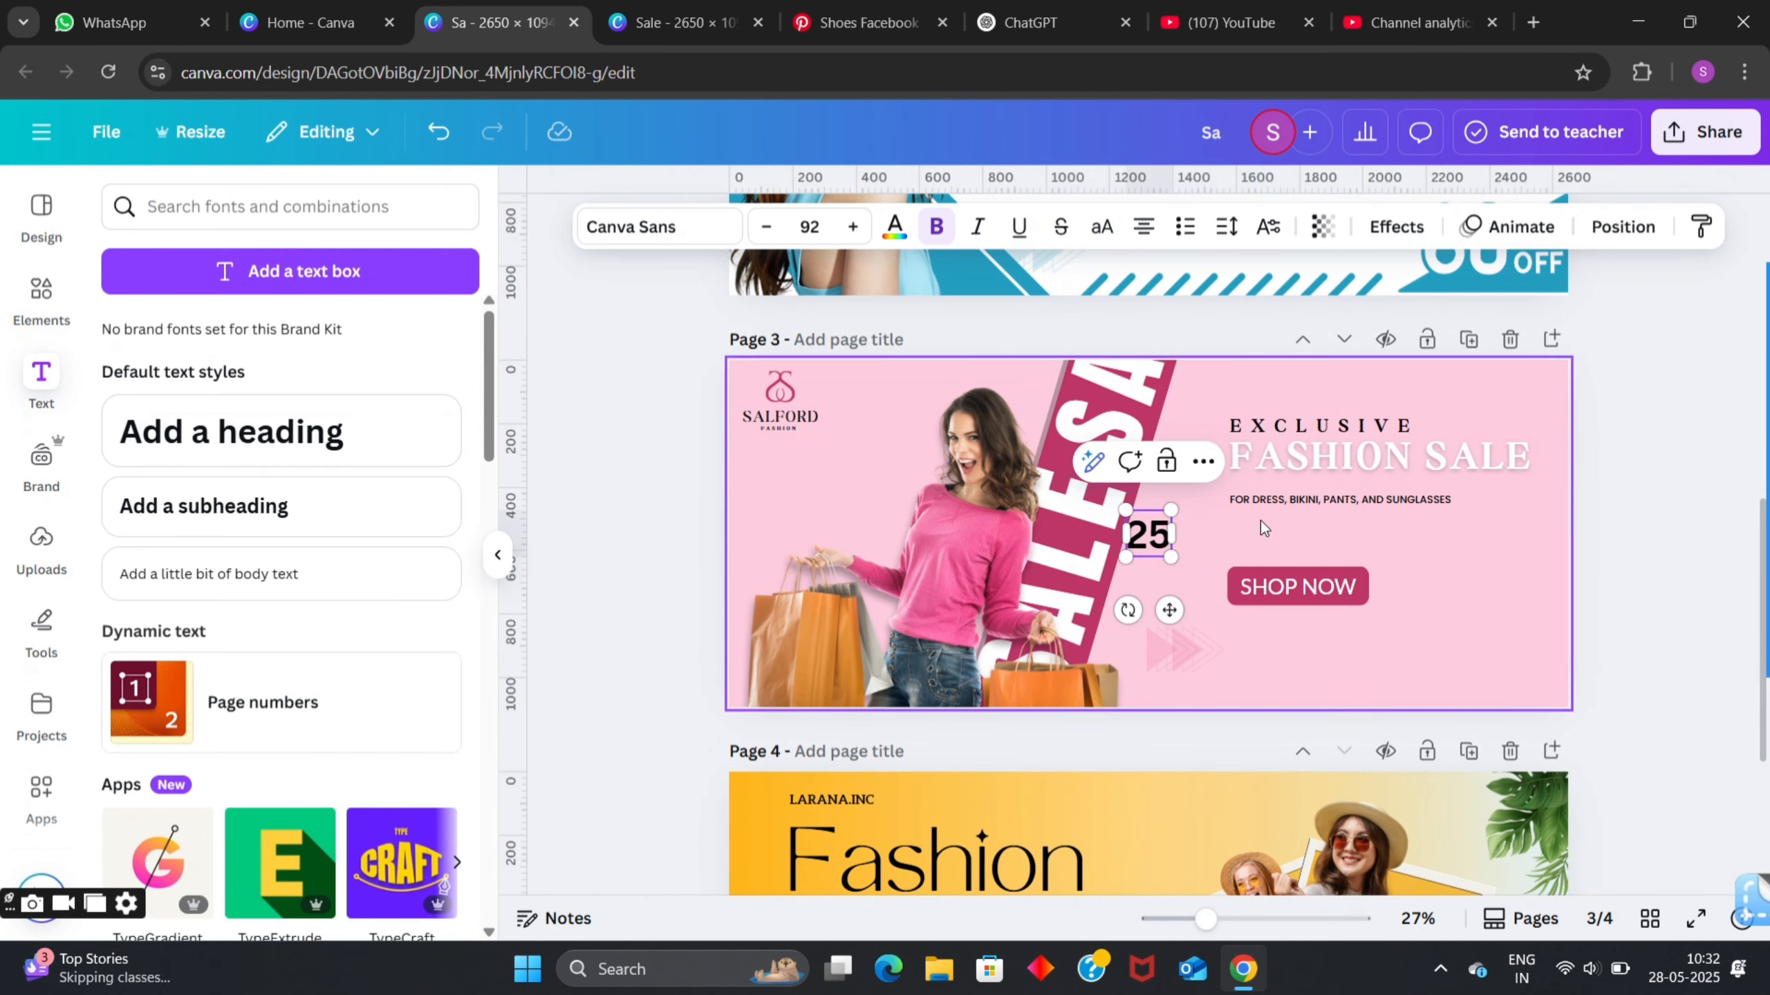
- Move the SHOP NOW button with its label lower and enlarge the 25 to size 187 beneath the tagline
left_click(1327, 591)
left_click(1335, 604, "shift")
left_click_drag(1336, 604, 1338, 677)
left_click(1140, 528)
left_click_drag(1173, 558, 1223, 607)
mouse_move(1162, 537)
left_mouse_down()
mouse_move(1265, 564)
mouse_move(1151, 534)
left_mouse_up()
- Add an uppercase UPTO text in white and place it directly above the 25
left_click(193, 421)
type("upto")
left_click(1098, 229)
left_click_drag(1144, 587, 1278, 600)
scroll(1318, 590, "up", 5)
double_click(955, 399)
left_click(895, 227)
left_click(249, 497)
left_click(968, 585)
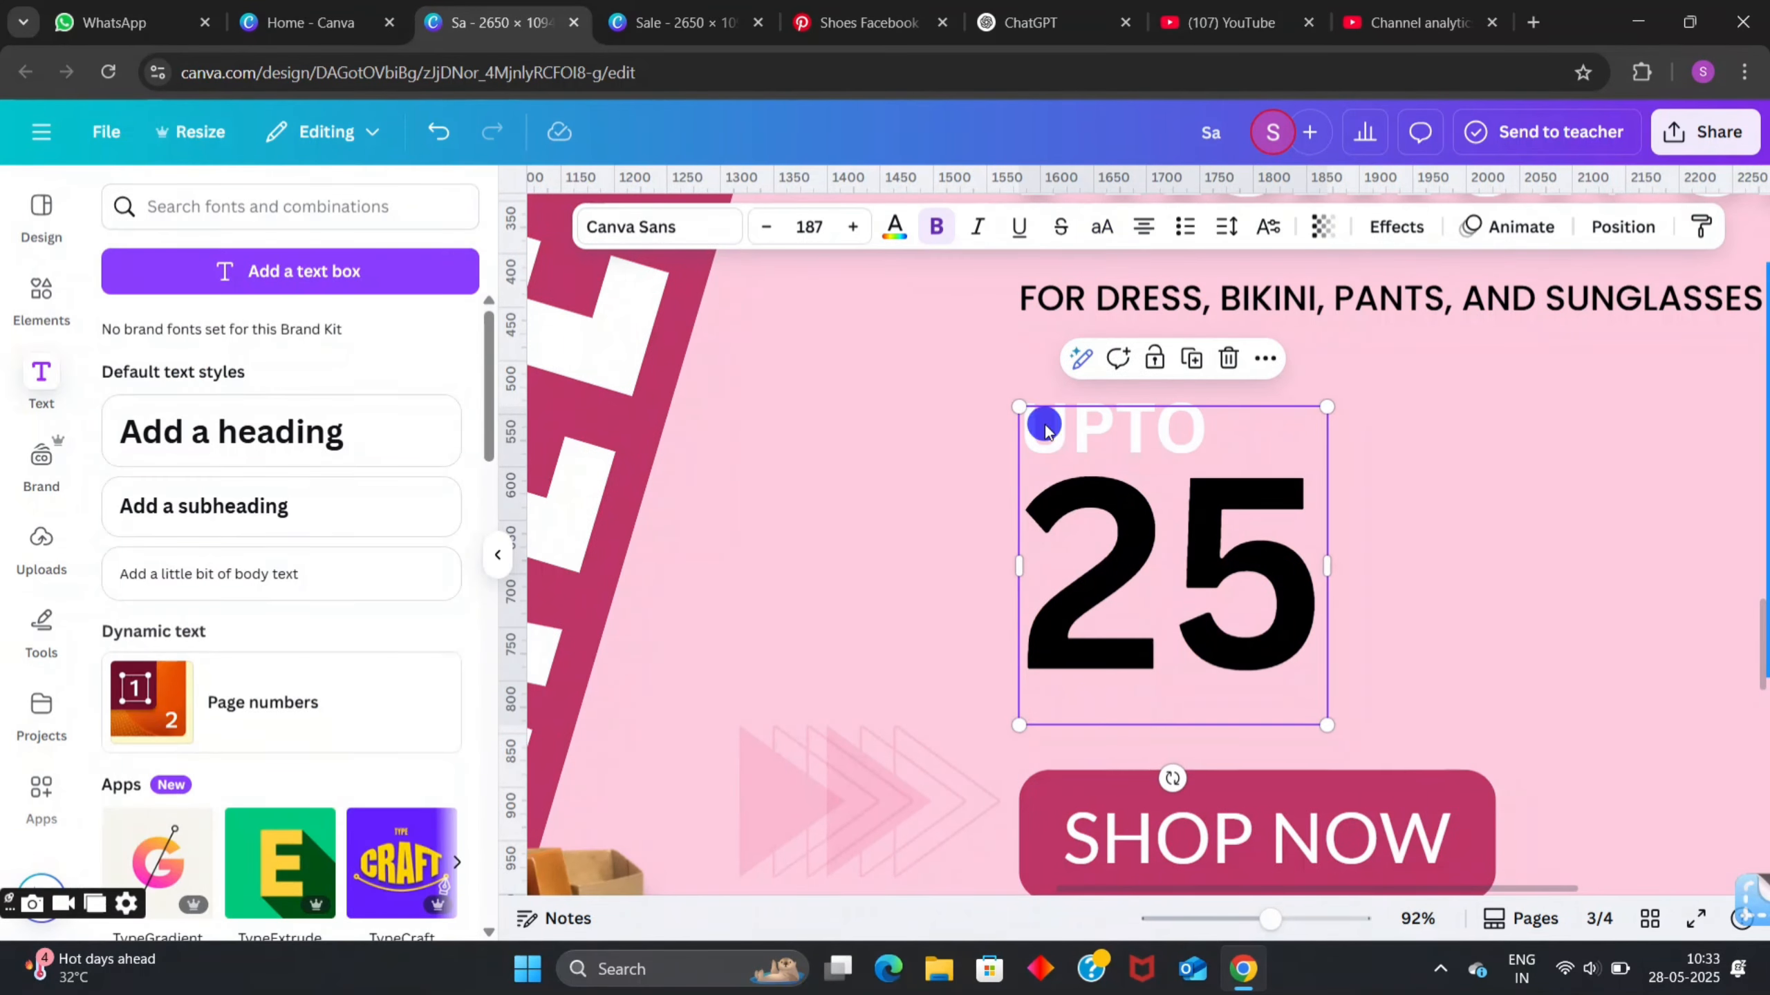
- Try the Times New Roman font on the 25
left_click(658, 227)
scroll(280, 446, "down", 10)
left_click(272, 309)
type("tim")
left_click(244, 411)
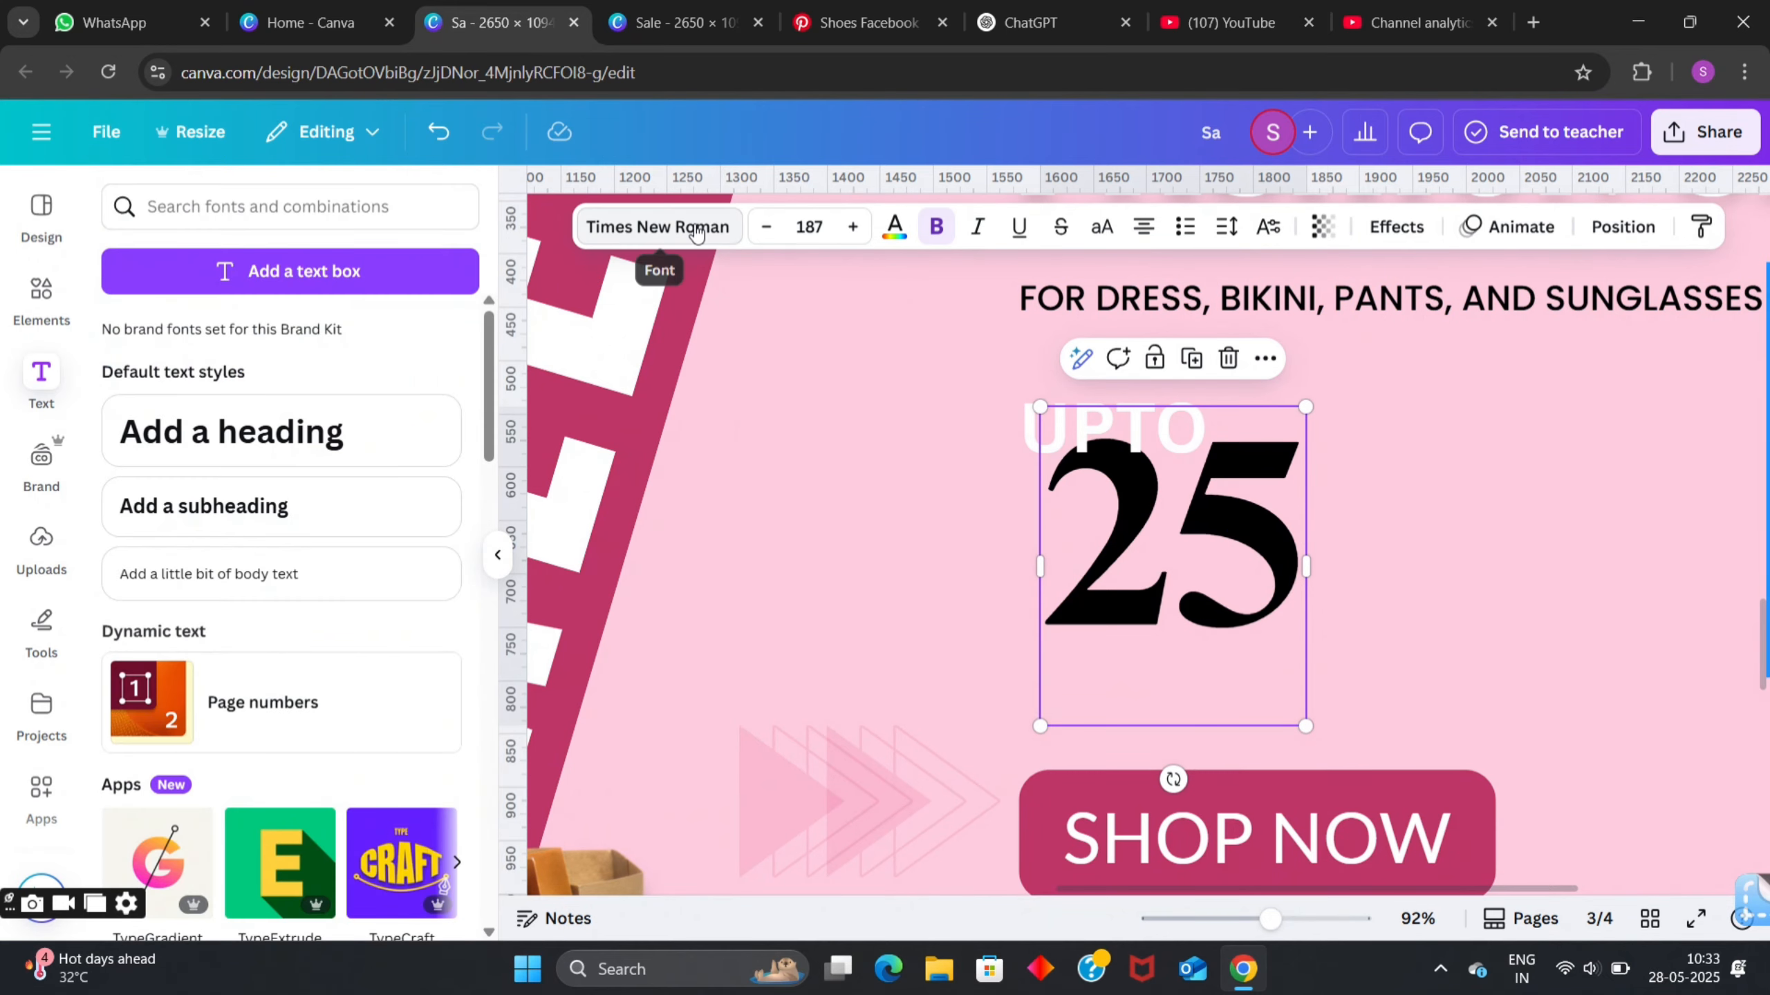
- Set the 25 in non-bold Poppins and scale it down slightly beneath UPTO
scroll(238, 733, "down", 4)
left_click(937, 227)
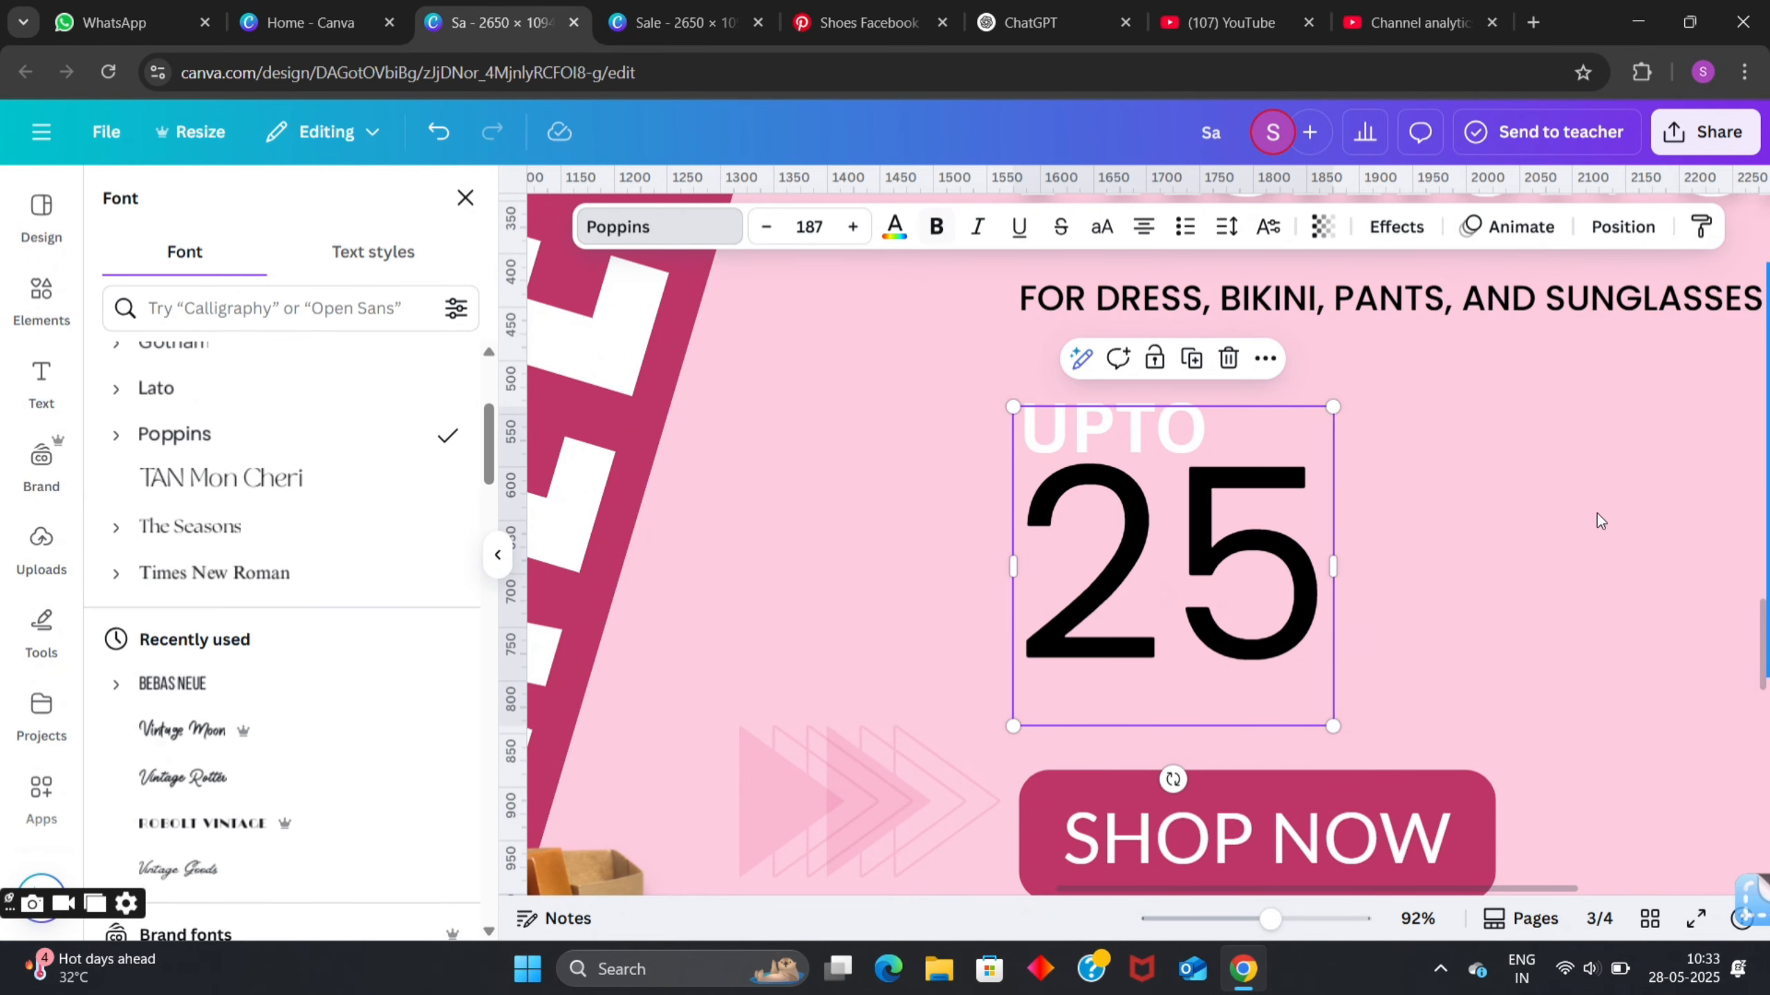
left_click_drag(1335, 406, 1316, 425)
left_click_drag(1238, 575, 1227, 566)
left_click(1464, 529)
- Reduce the UPTO text to size 43 and keep it above the 25
left_click(1149, 429)
left_click_drag(1208, 385, 1189, 394)
left_click_drag(1151, 430, 1150, 428)
left_click(885, 481)
- Duplicate the magenta button bar, shorten it, and tilt it diagonally over the lower part of the 5
left_click(40, 299)
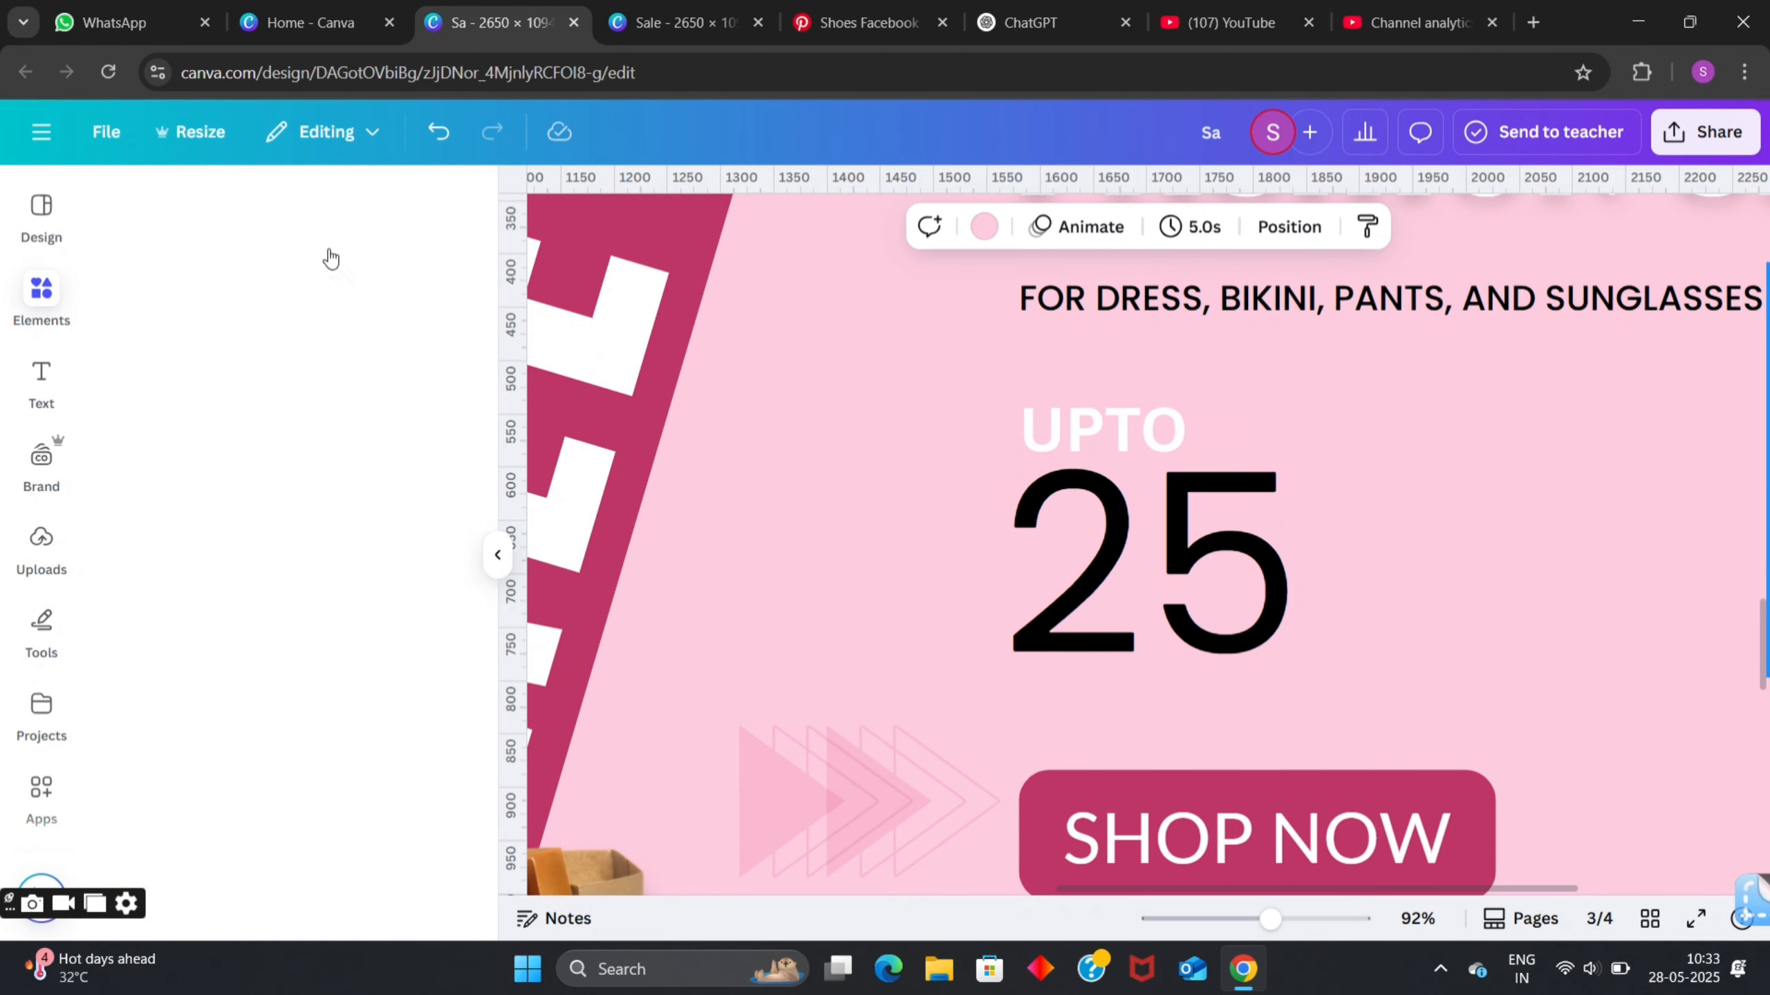
left_click(315, 215)
left_click(1468, 873)
key("ctrl+d")
left_click_drag(1455, 875, 1371, 633)
left_click_drag(1263, 751, 1345, 719)
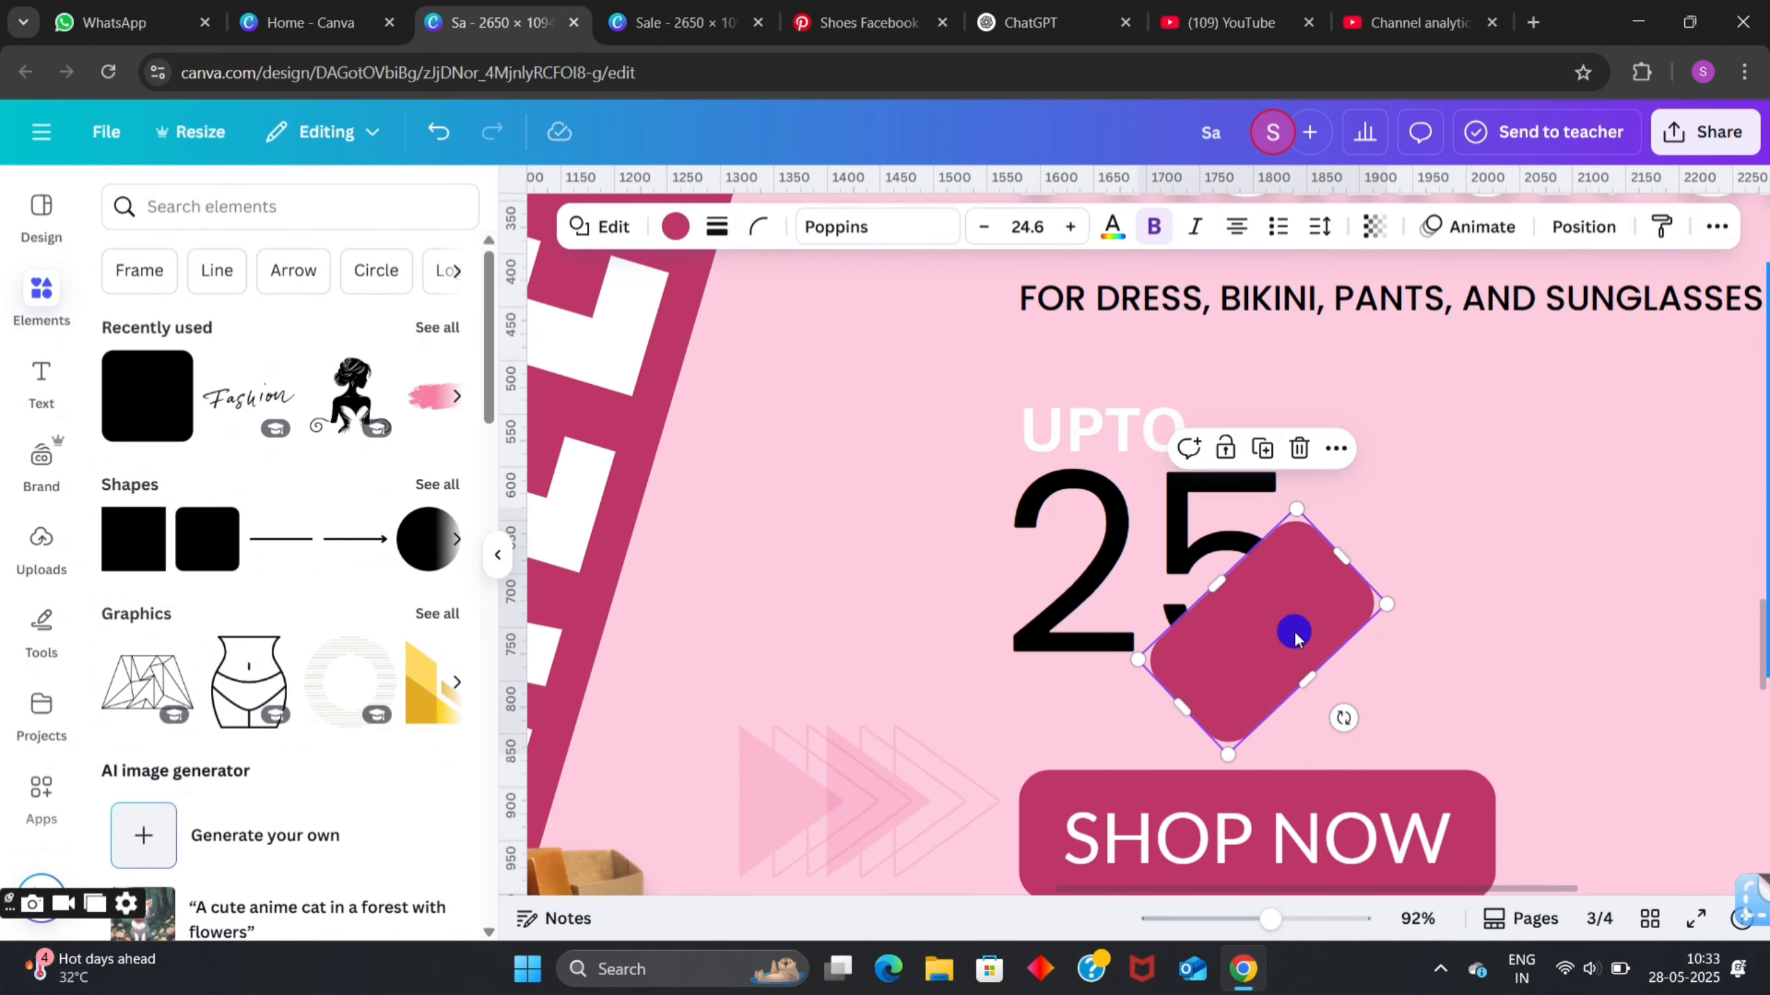
left_click_drag(1293, 632, 1296, 630)
- Fill the tilted bar with the background's pale pink and resize it to mask the corner of the 5
left_click(676, 227)
left_click(251, 495)
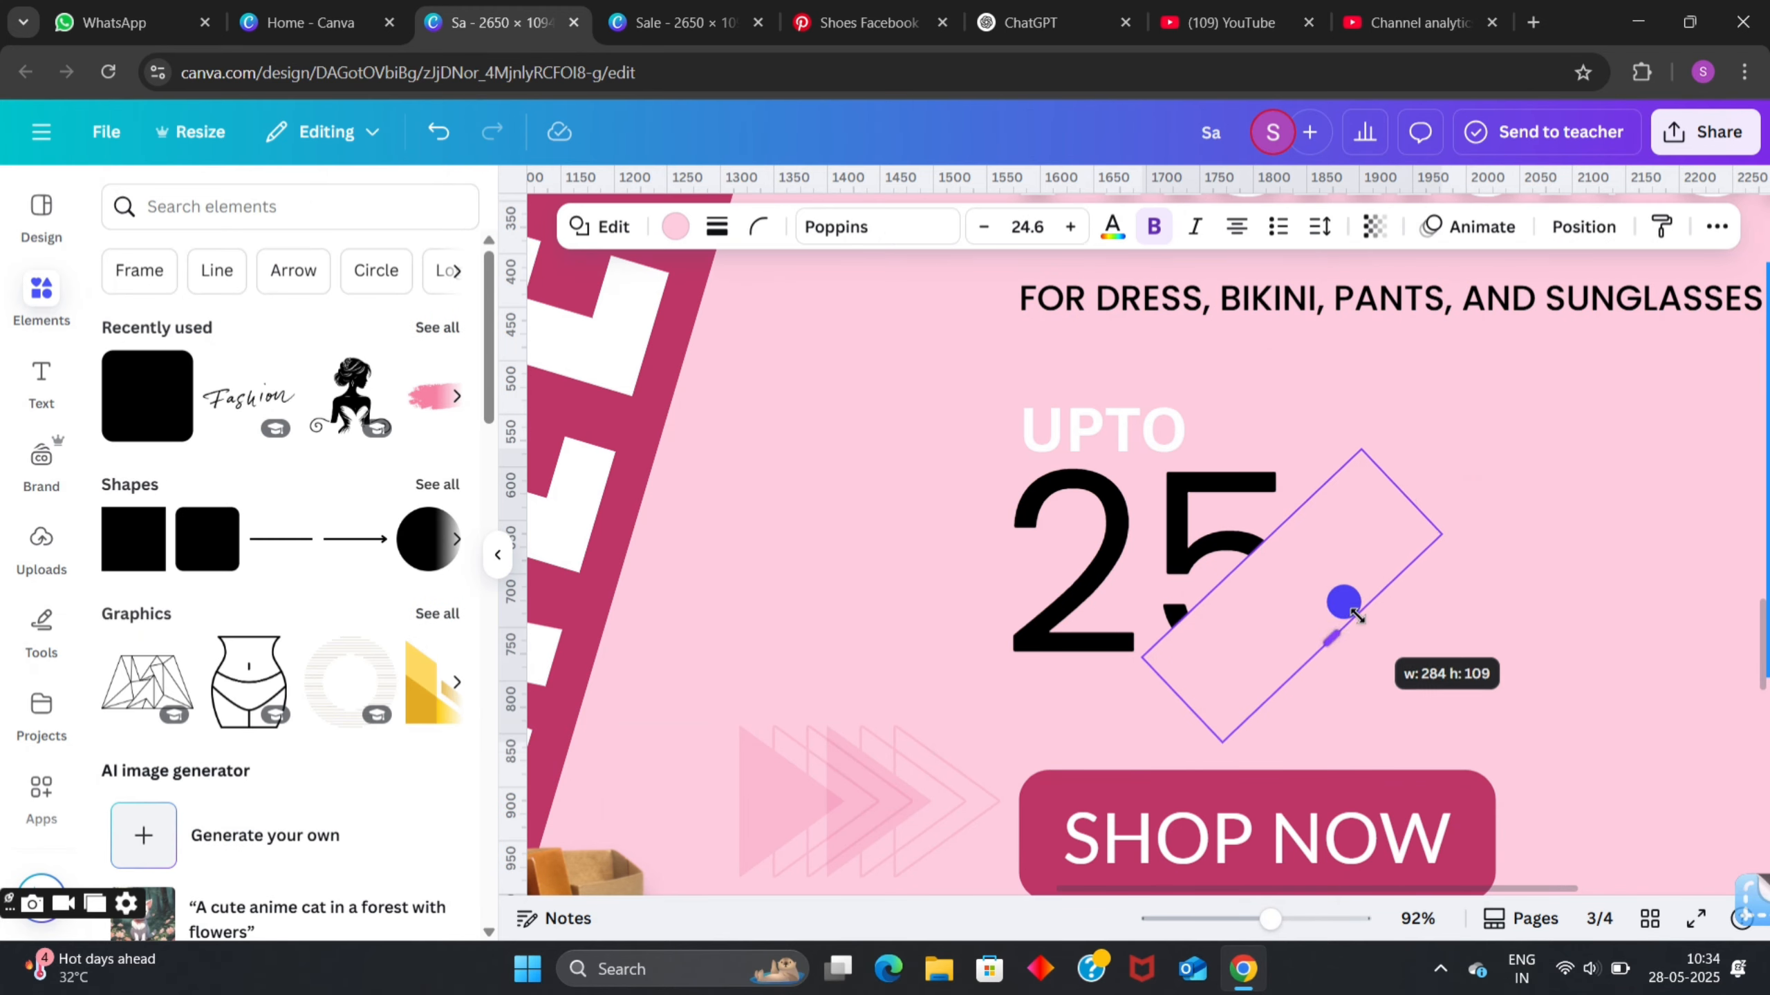
left_click_drag(1310, 579, 1383, 672)
left_click(1547, 556)
- Add a straight line from the shapes and shorten it to a short horizontal stroke beside the 25
left_click(280, 538)
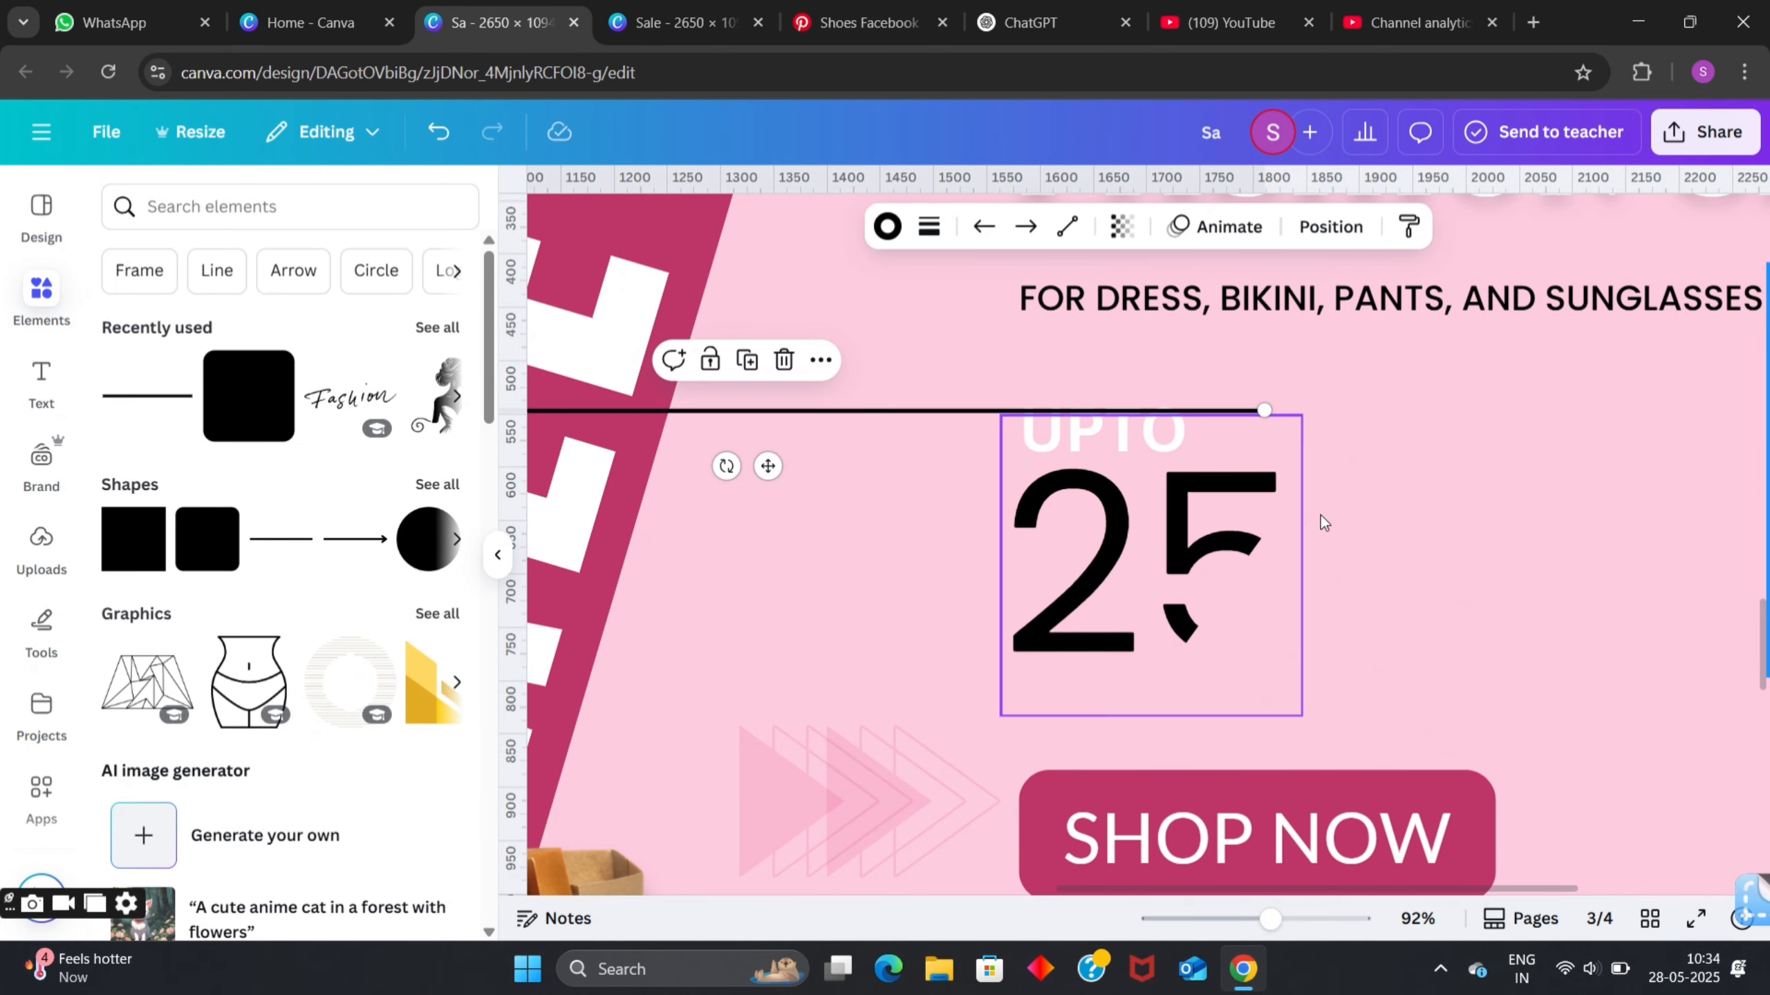
left_click_drag(1143, 409, 1650, 500)
scroll(846, 535, "up", 5)
left_click_drag(605, 450, 1647, 453)
scroll(1501, 488, "right", 15)
left_click_drag(1502, 446, 781, 449)
scroll(976, 488, "left", 7)
left_click_drag(1428, 449, 1625, 454)
left_click_drag(1647, 461, 1430, 460)
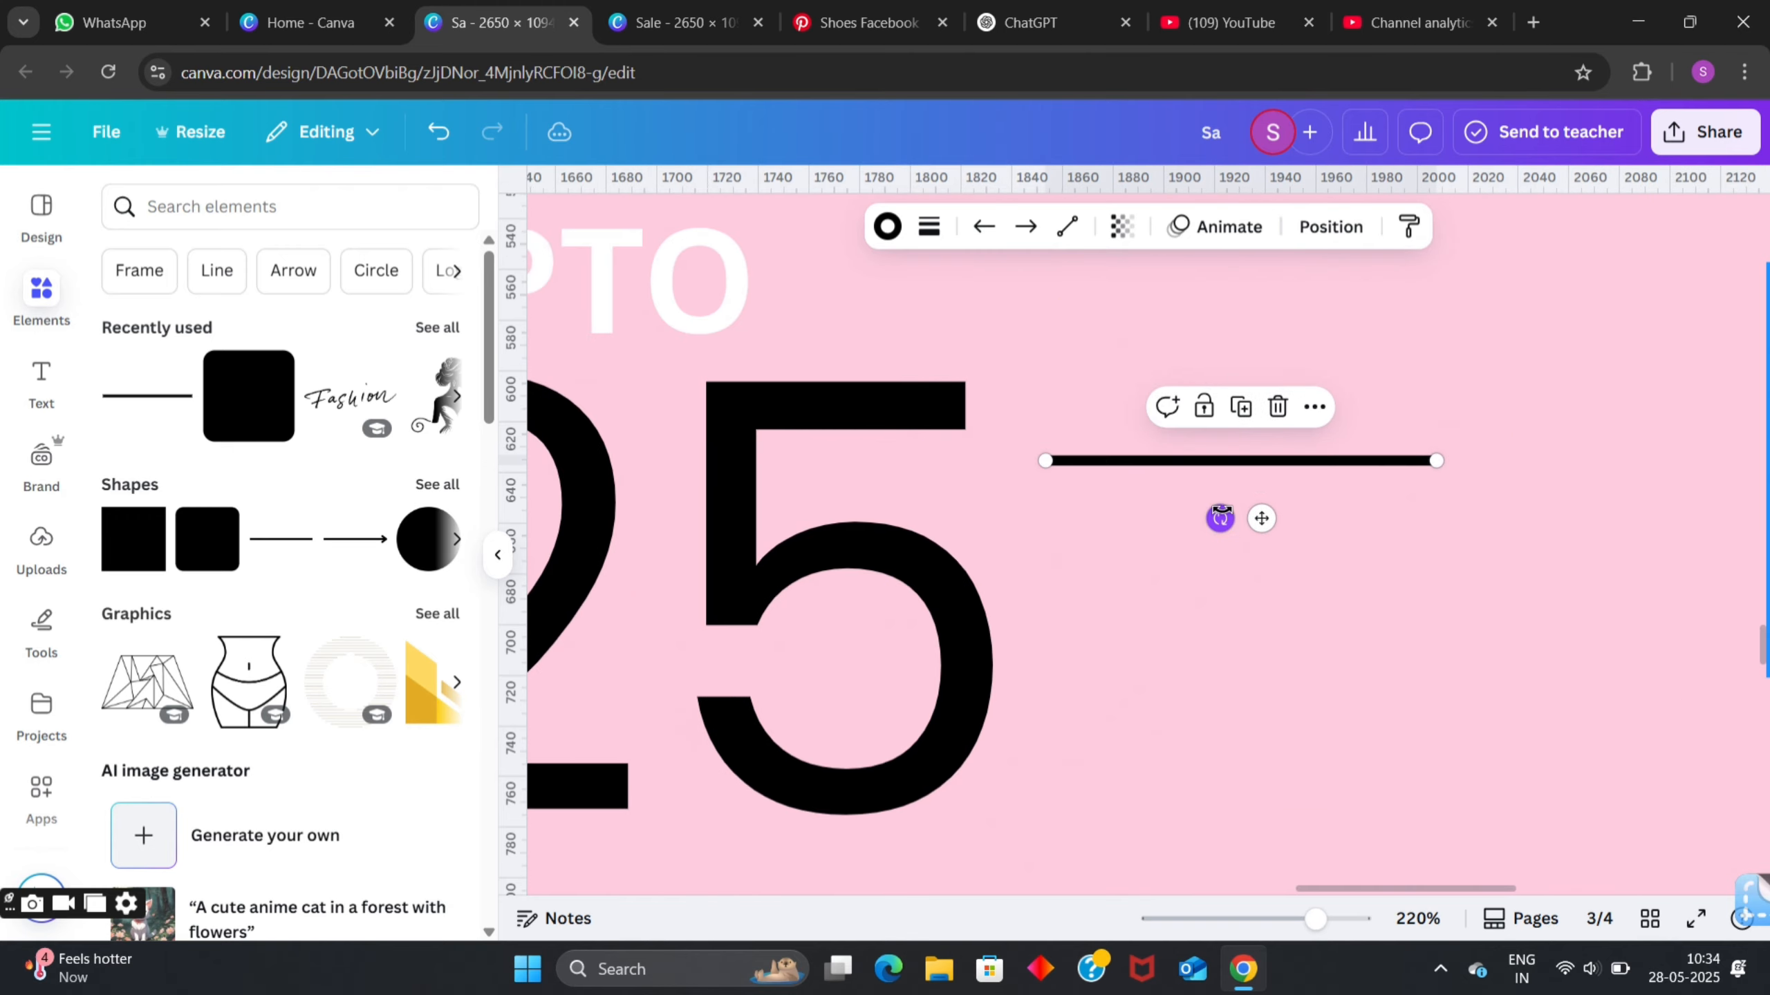
- Rotate the line diagonally and place it along the cut edge of the 5
left_click_drag(1217, 517, 1251, 523)
scroll(1250, 522, "down", 5)
left_click_drag(1212, 631, 1173, 644)
left_click_drag(1262, 509, 1232, 596)
scroll(1143, 535, "up", 4)
left_click_drag(1140, 533, 977, 597)
left_click_drag(1009, 445, 1059, 368)
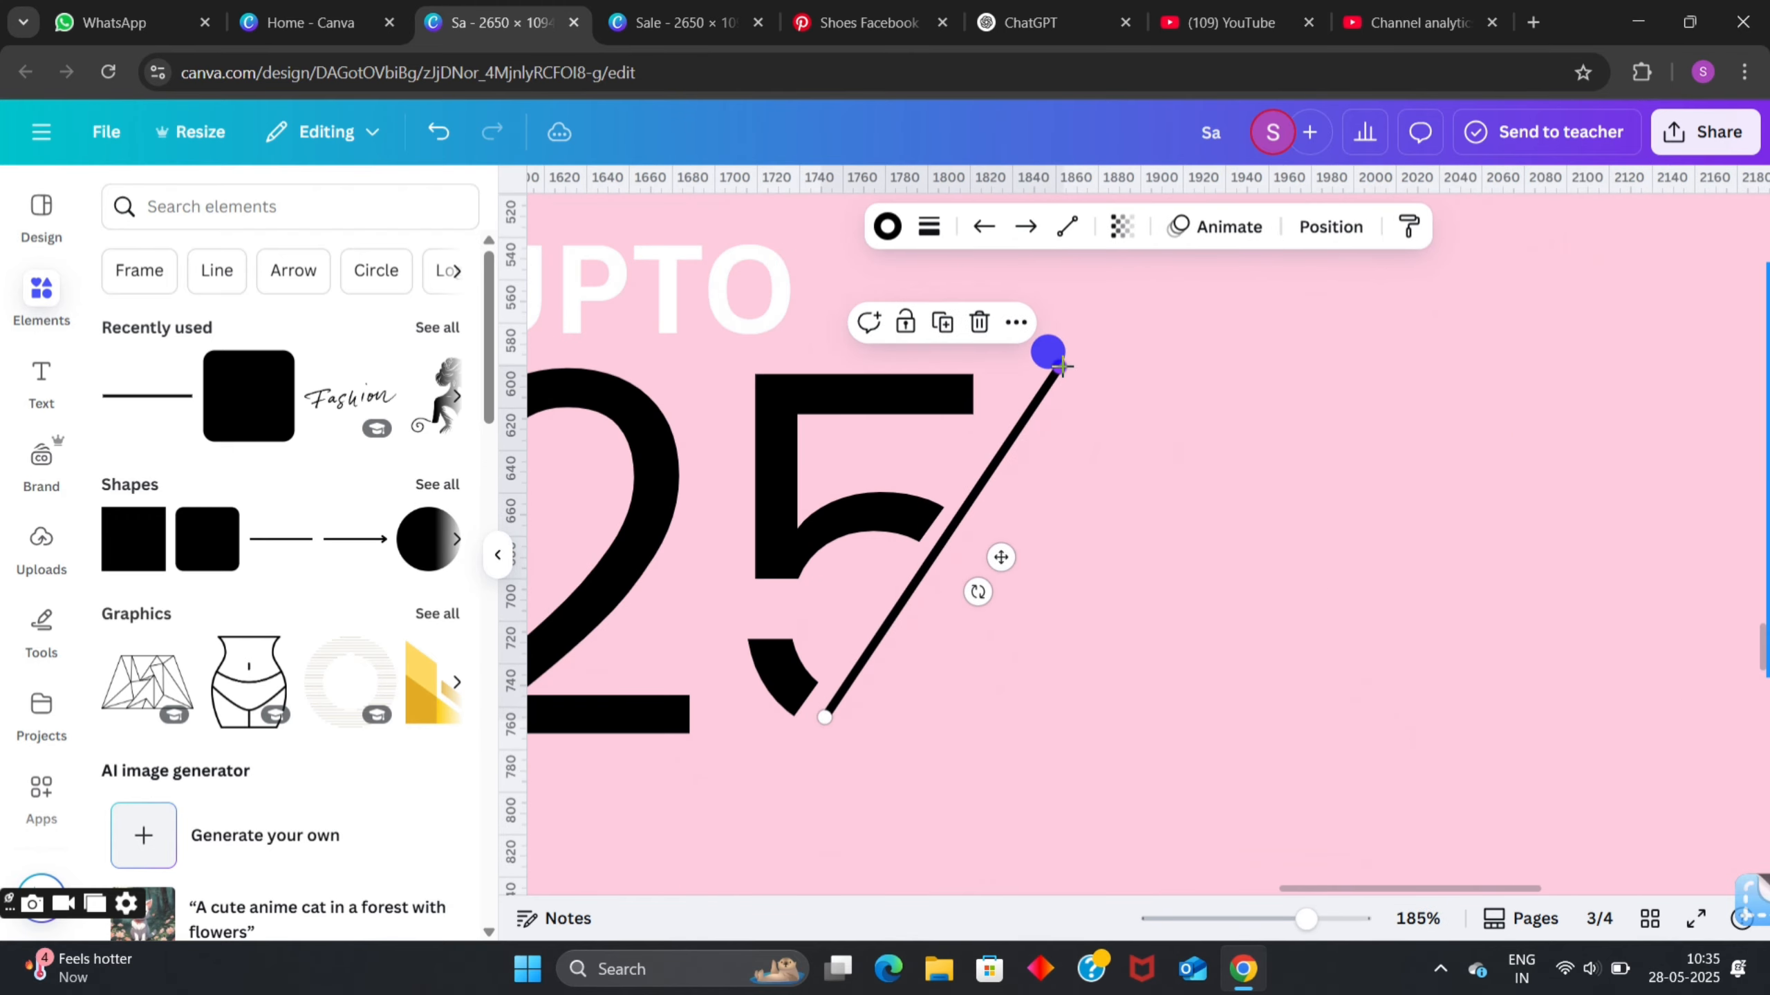
- Extend both ends of the diagonal line beyond the top and bottom of the 5
left_click_drag(824, 719, 781, 763)
left_click_drag(1060, 369, 1079, 343)
left_click_drag(1078, 342, 1079, 337)
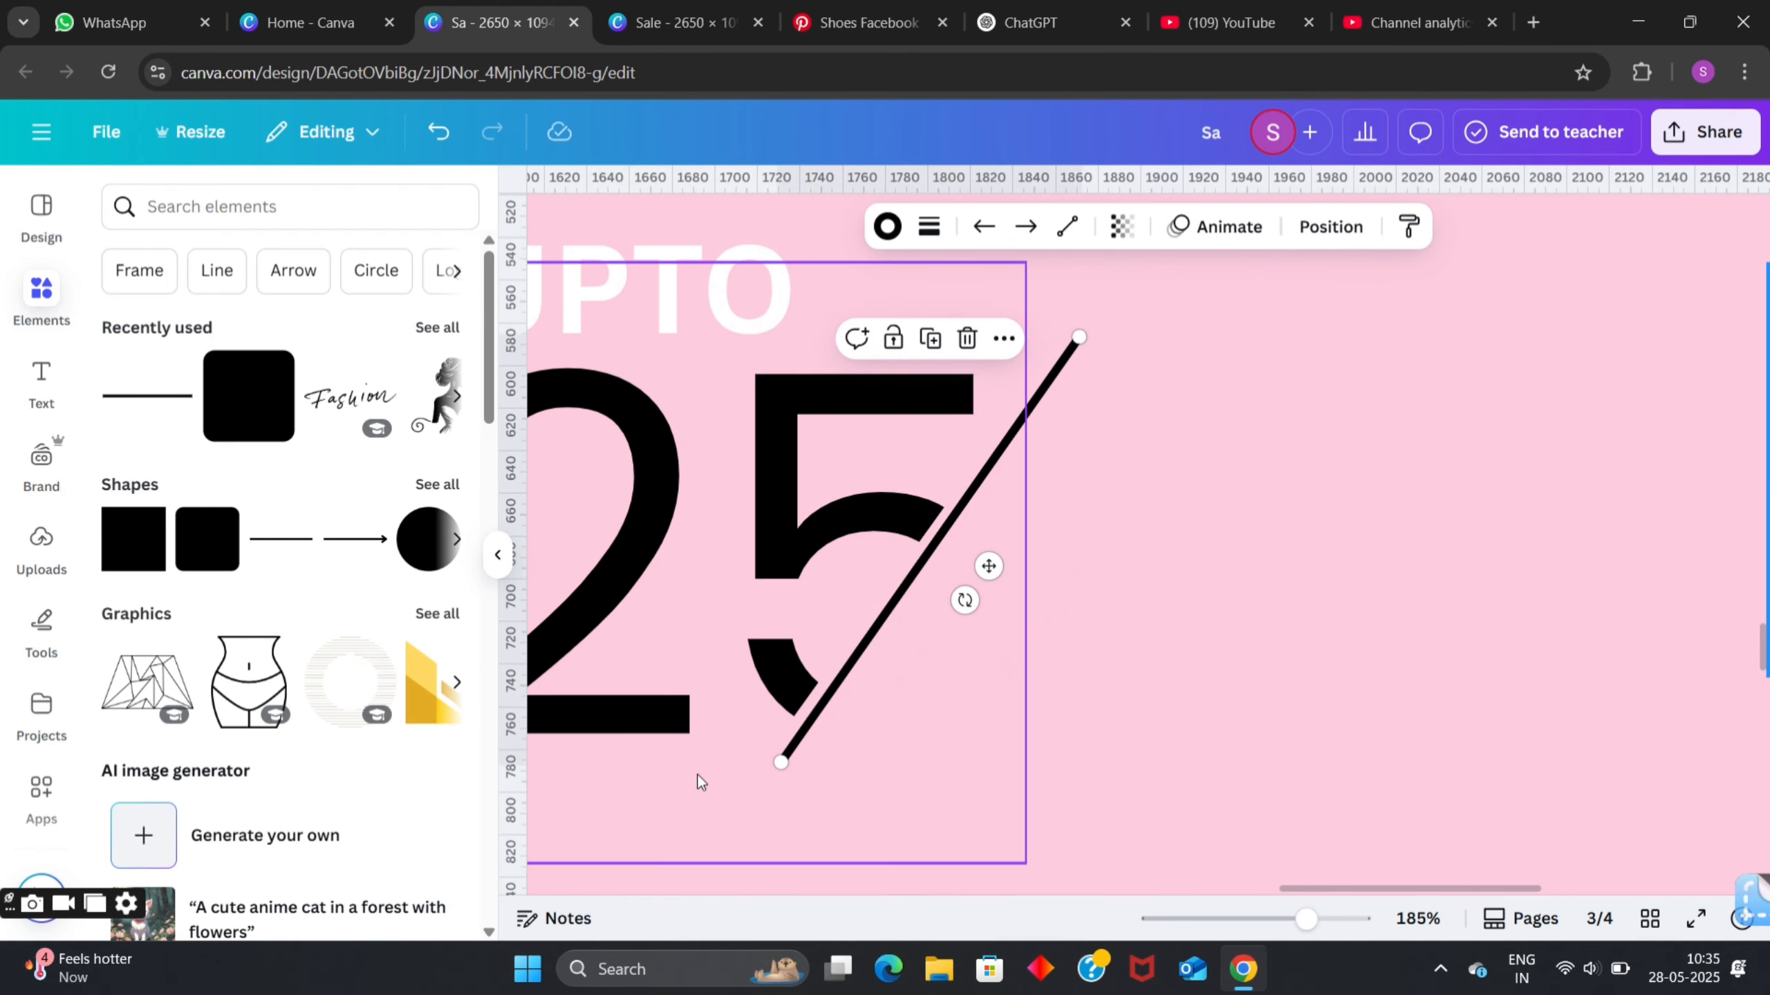
left_click(1323, 723)
- Fine-tune the diagonal line and the pale pink masking bar so they meet along the cut in the 5
scroll(1324, 723, "down", 5)
left_click(982, 662)
left_click_drag(873, 791, 923, 742)
left_click_drag(1021, 614, 980, 629)
left_click_drag(1212, 667, 1196, 651)
left_click(1160, 604)
key("Left")
key("Left")
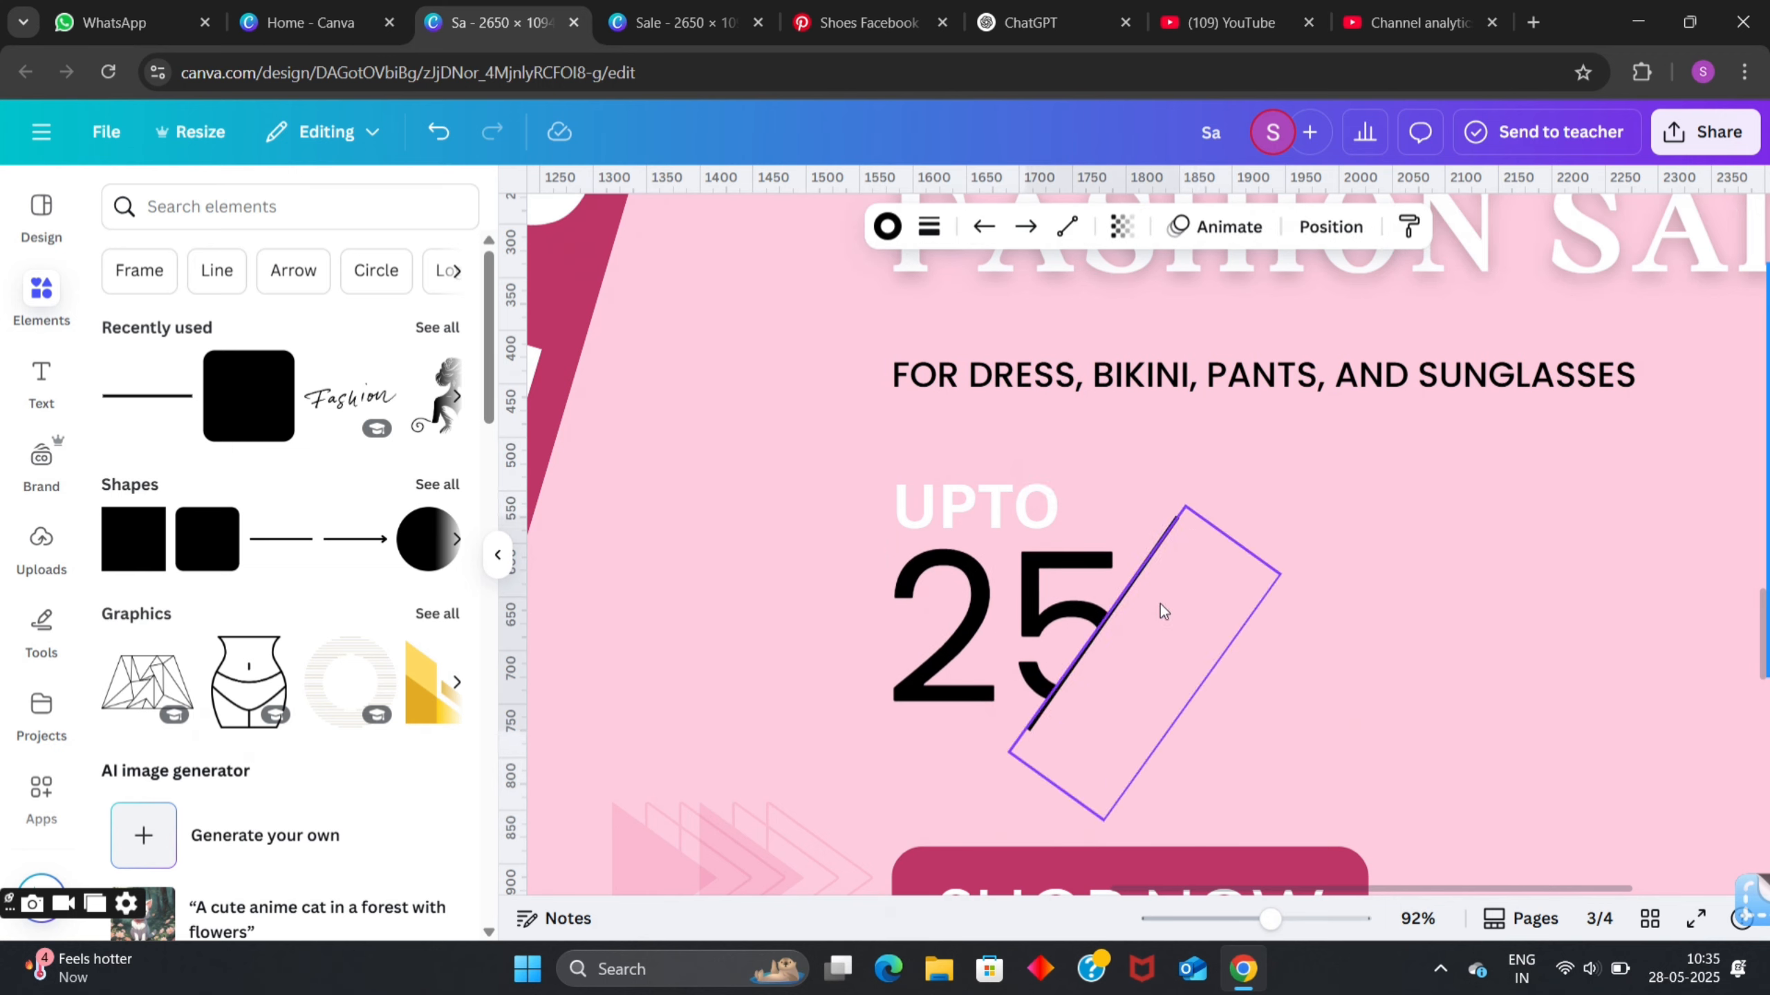
left_click(1301, 571)
- Add a 0 in non-bold Poppins, shrink it, and set copies on both sides of the diagonal line as a percent sign
left_click(41, 383)
left_click(203, 506)
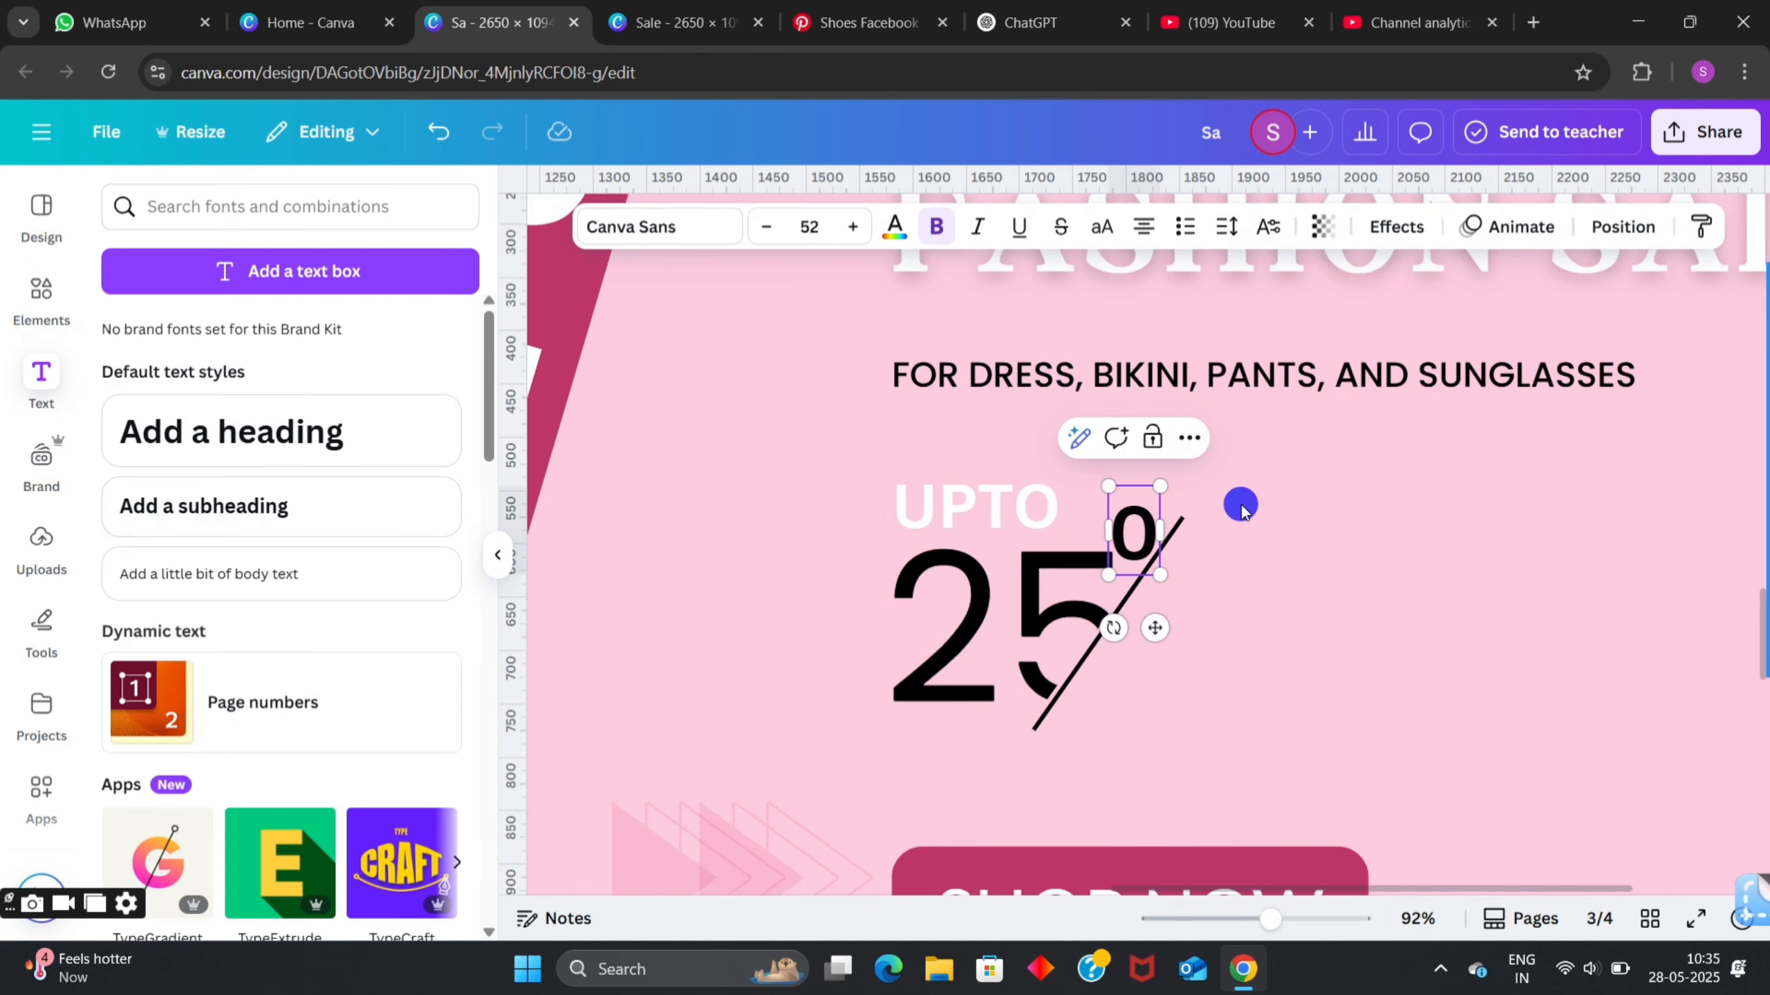
left_click(787, 544)
left_click(1135, 533)
left_click(658, 227)
scroll(292, 439, "down", 3)
left_click(181, 435)
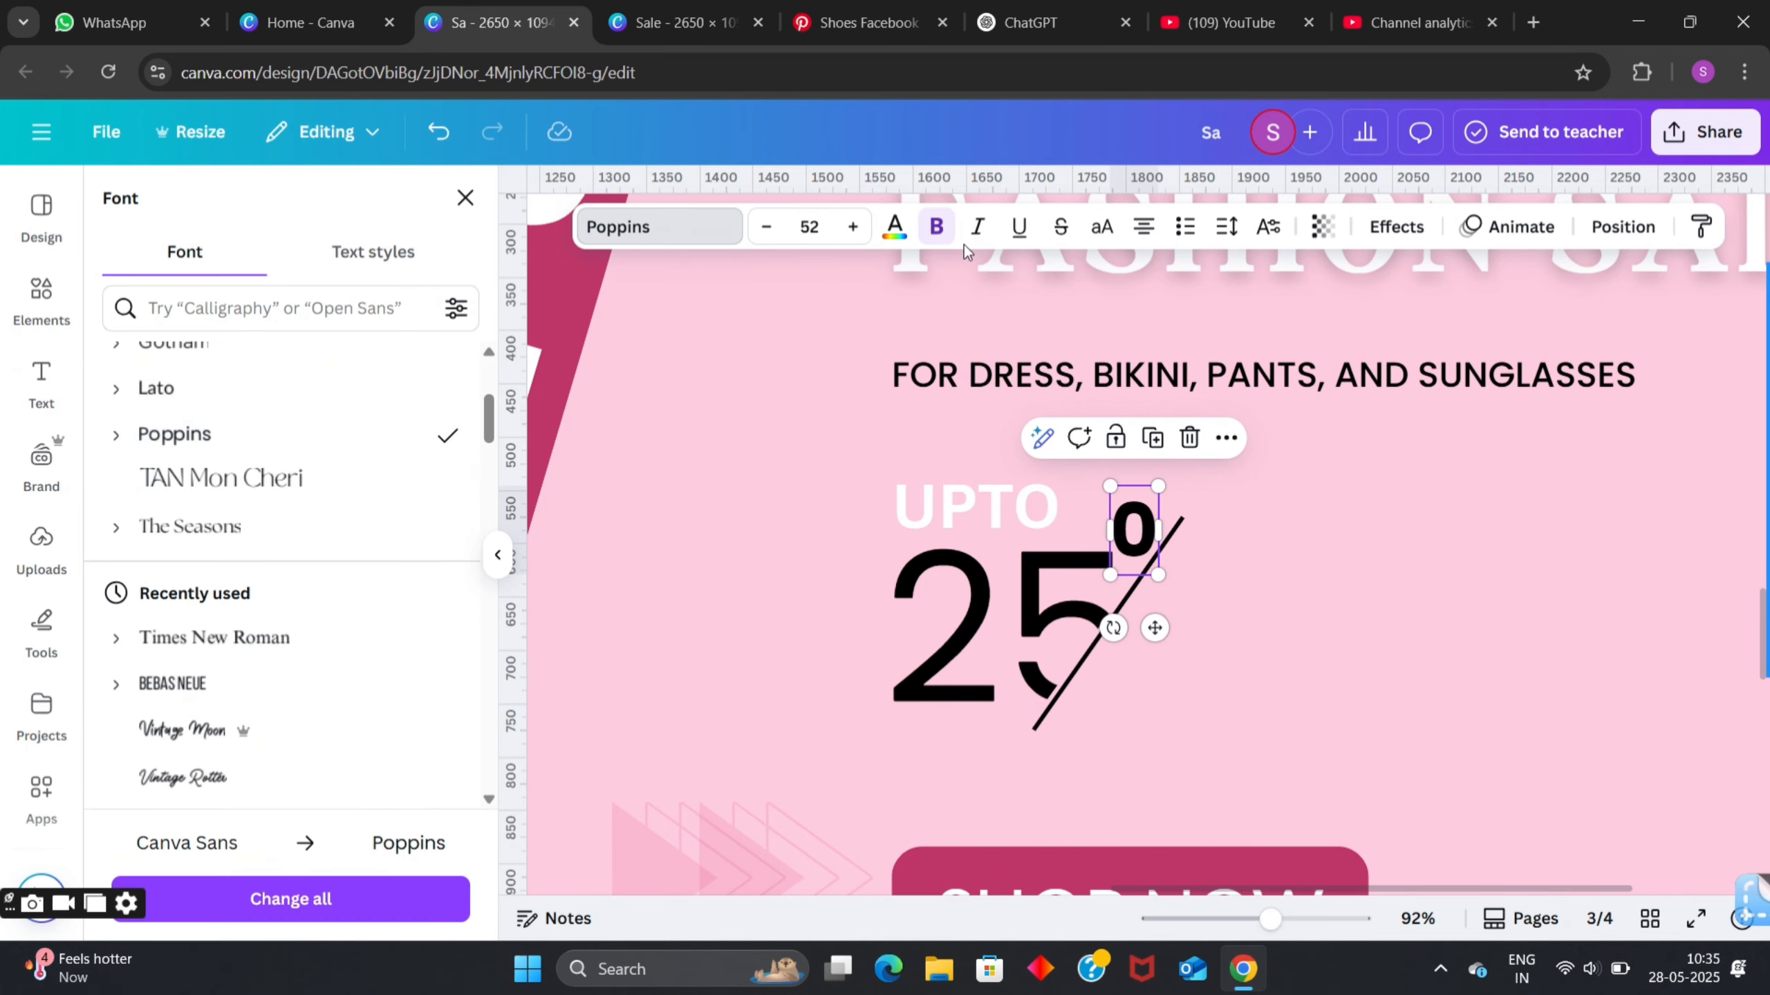
left_click(936, 227)
left_click_drag(1158, 486, 1190, 568)
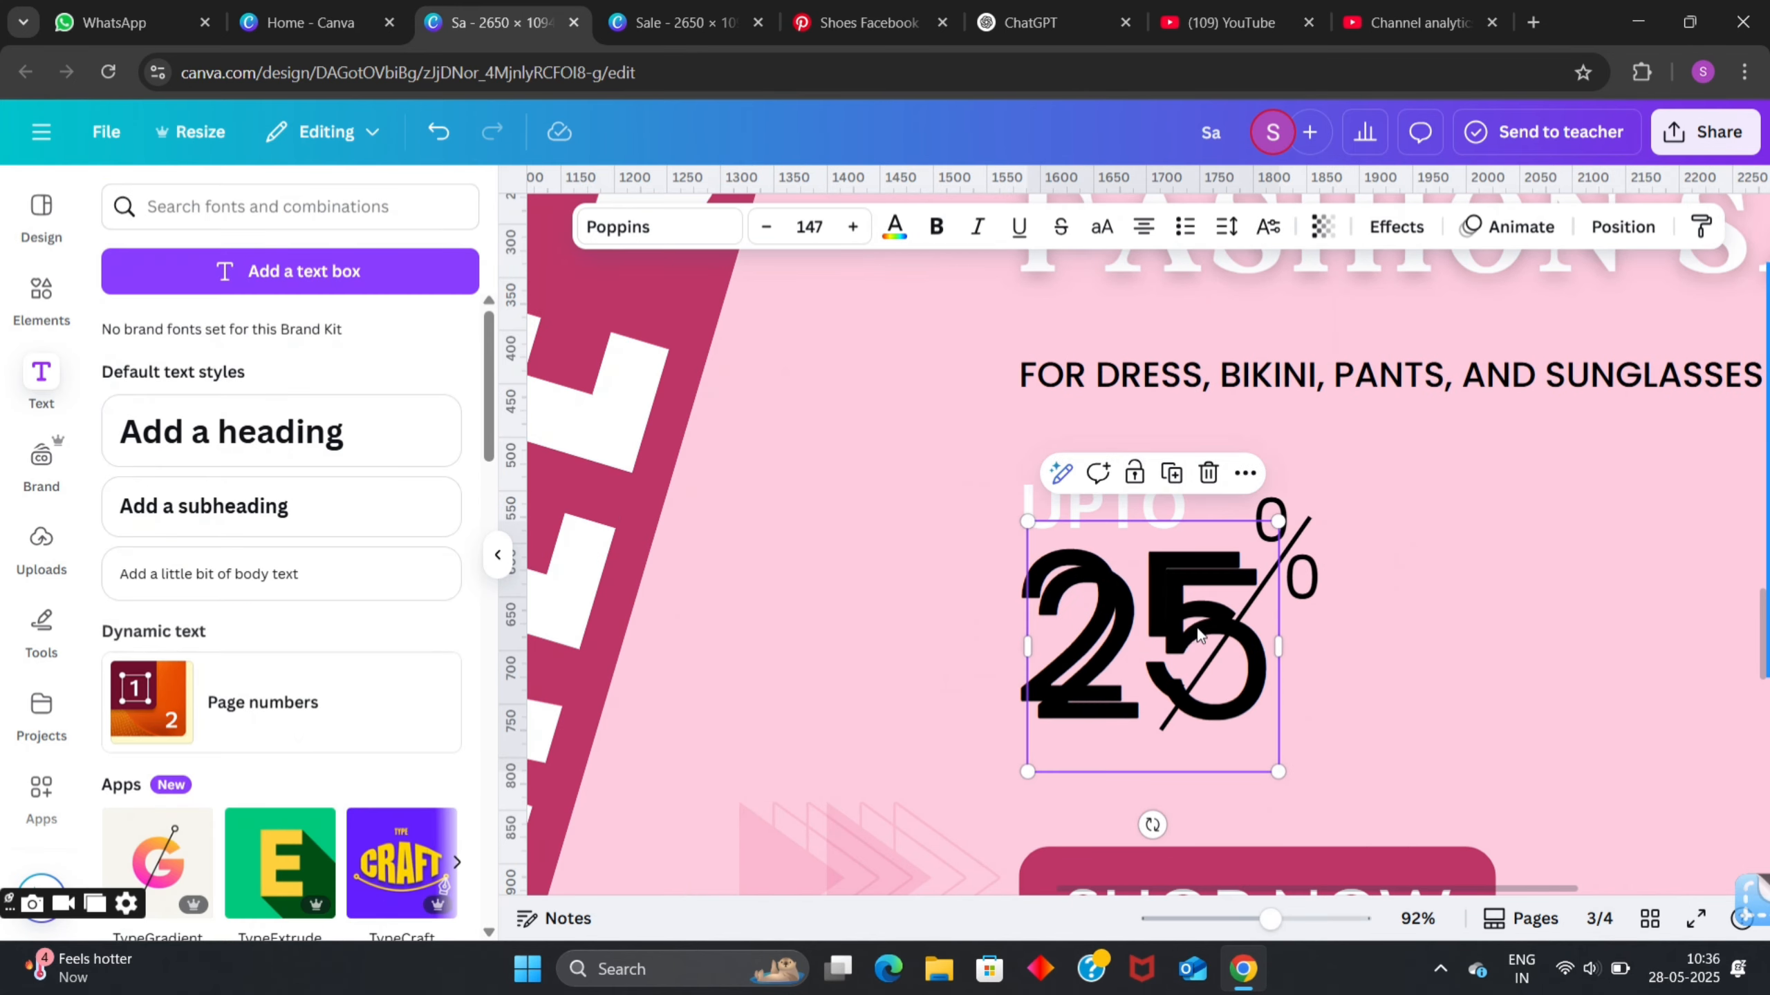
- Turn the copy of the 25 into OFF at size 57.3, placed below the percent sign beside the diagonal line
type("F")
left_click_drag(1514, 570, 1303, 711)
left_click_drag(1269, 763, 1349, 674)
left_click_drag(1386, 731, 1366, 718)
left_click_drag(1355, 685, 1363, 680)
left_click(1568, 559)
- Change the UPTO text colour to black
scroll(1567, 558, "down", 5)
scroll(1568, 559, "right", 3)
left_click(1109, 481)
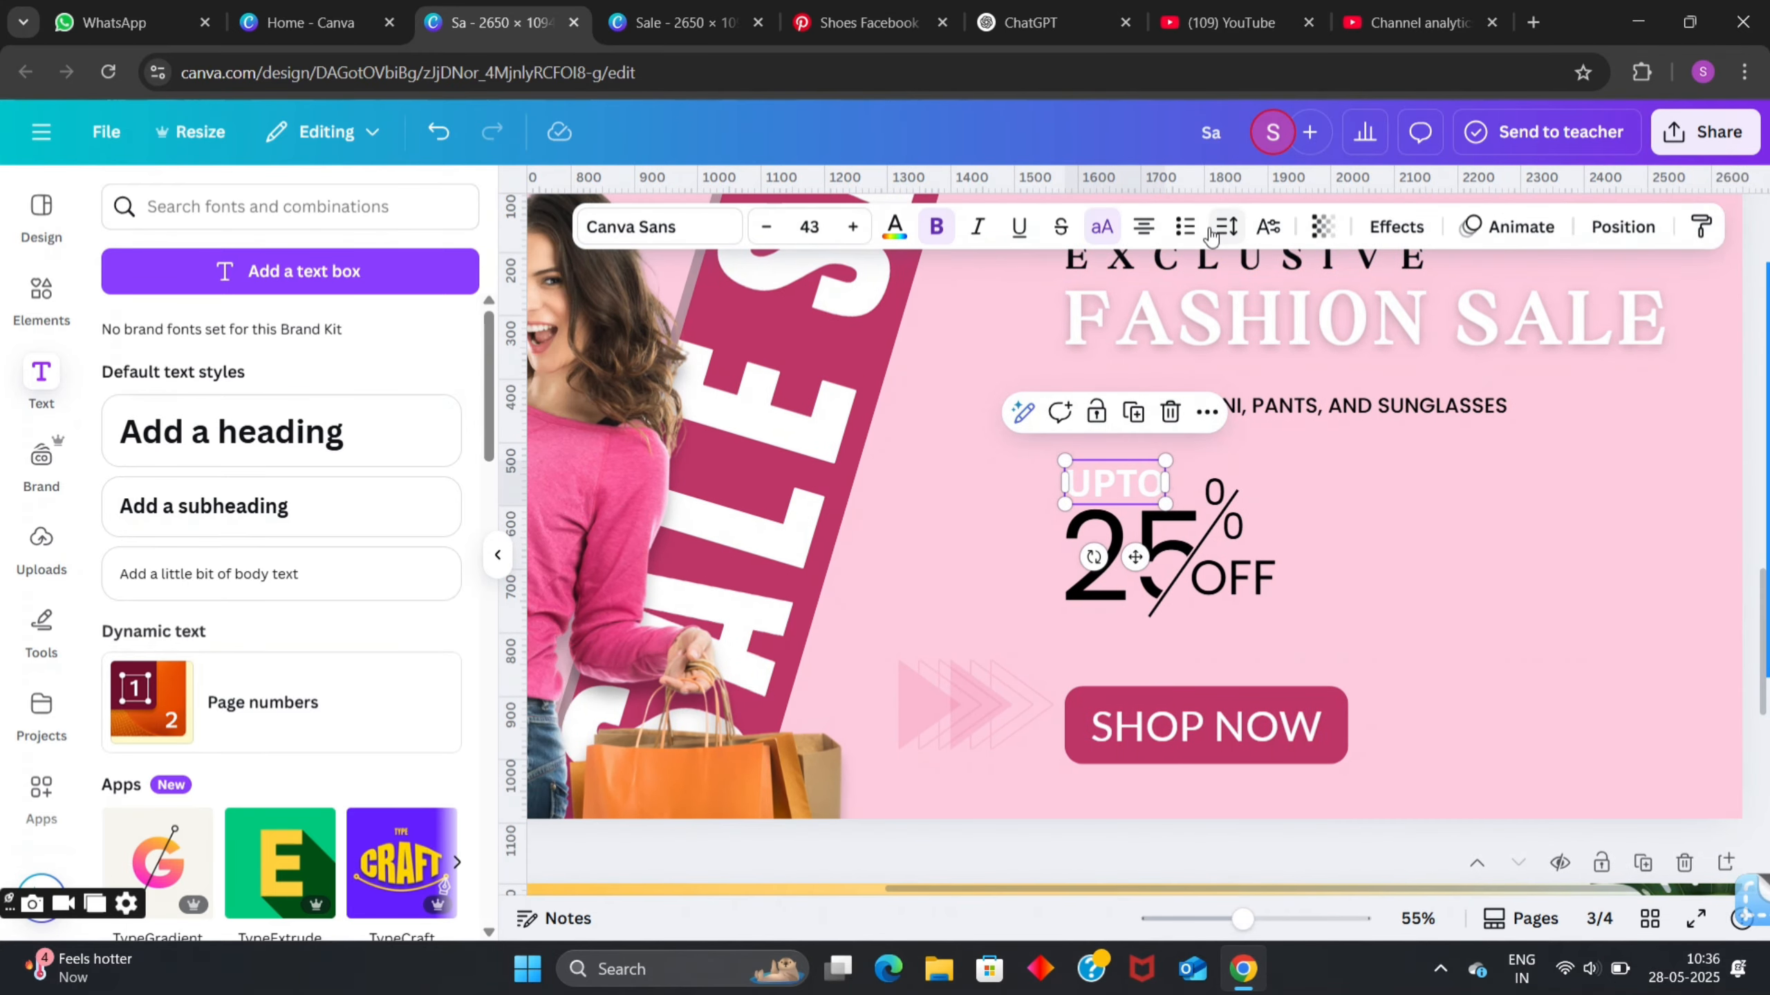
left_click(894, 227)
left_click(1315, 546)
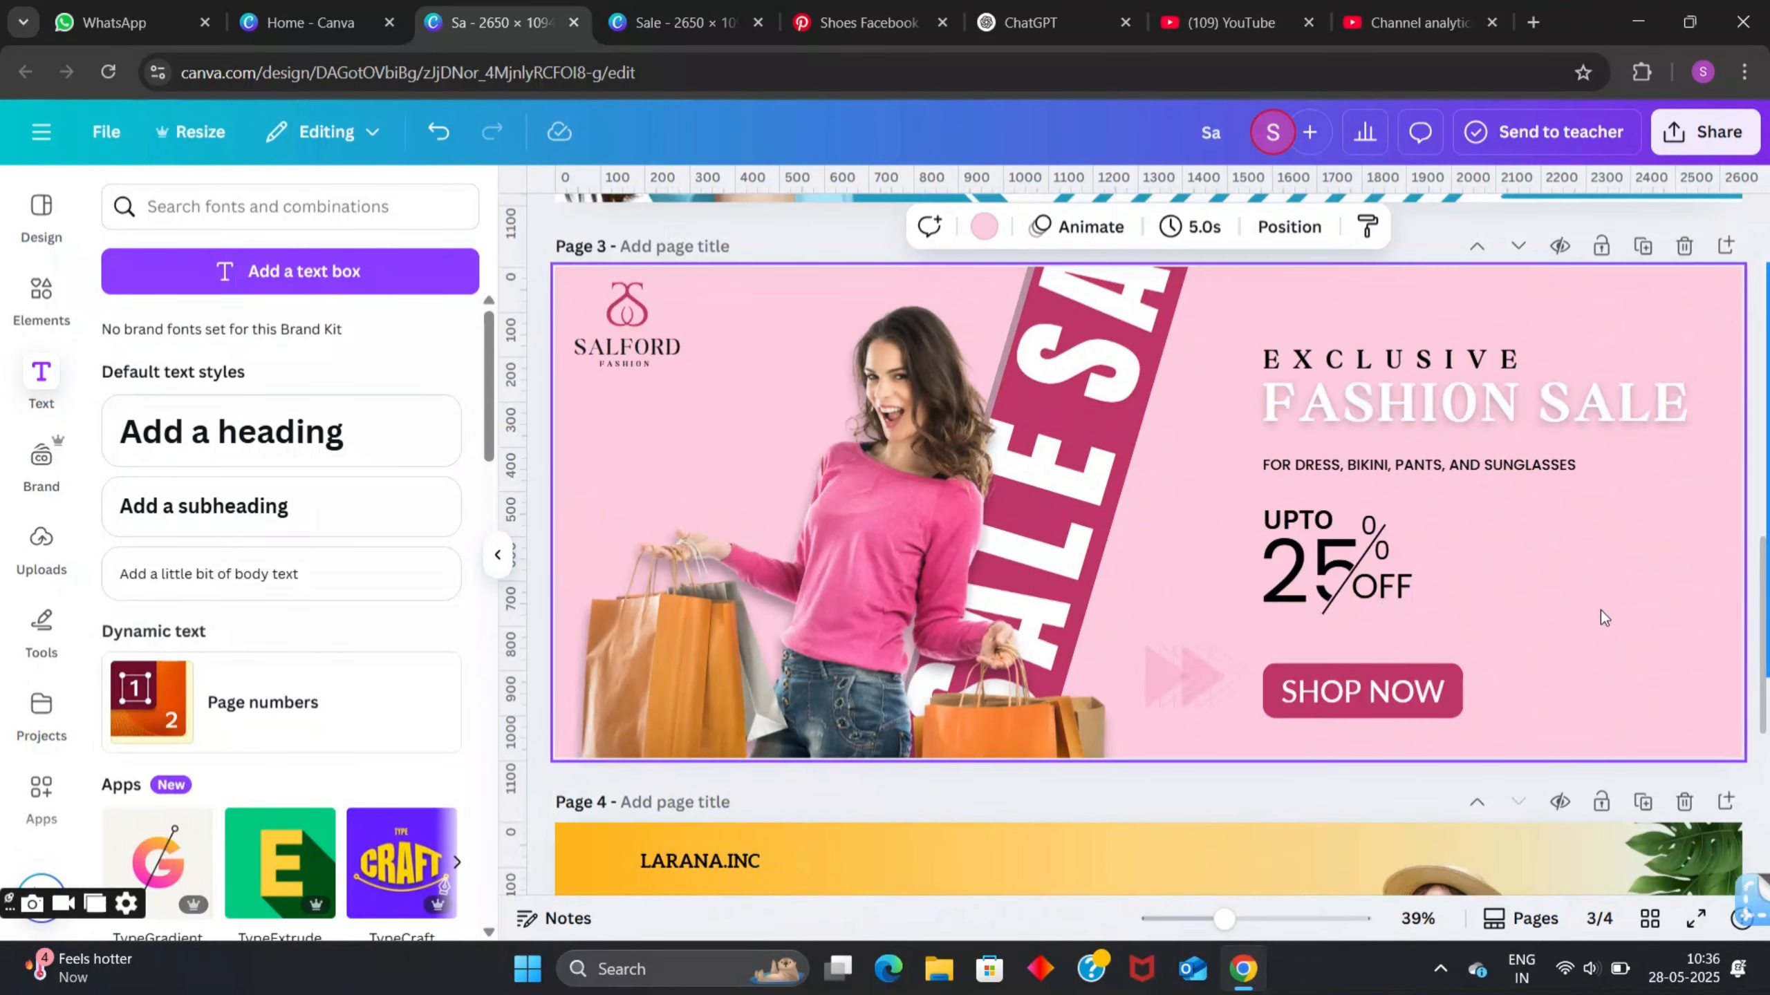
- Shorten the lower end of the diagonal line and shrink the OFF text slightly
scroll(1601, 610, "up", 5)
left_click(722, 632)
left_click_drag(723, 597, 739, 587)
scroll(740, 588, "up", 1)
scroll(739, 588, "up", 5)
left_click(1314, 713)
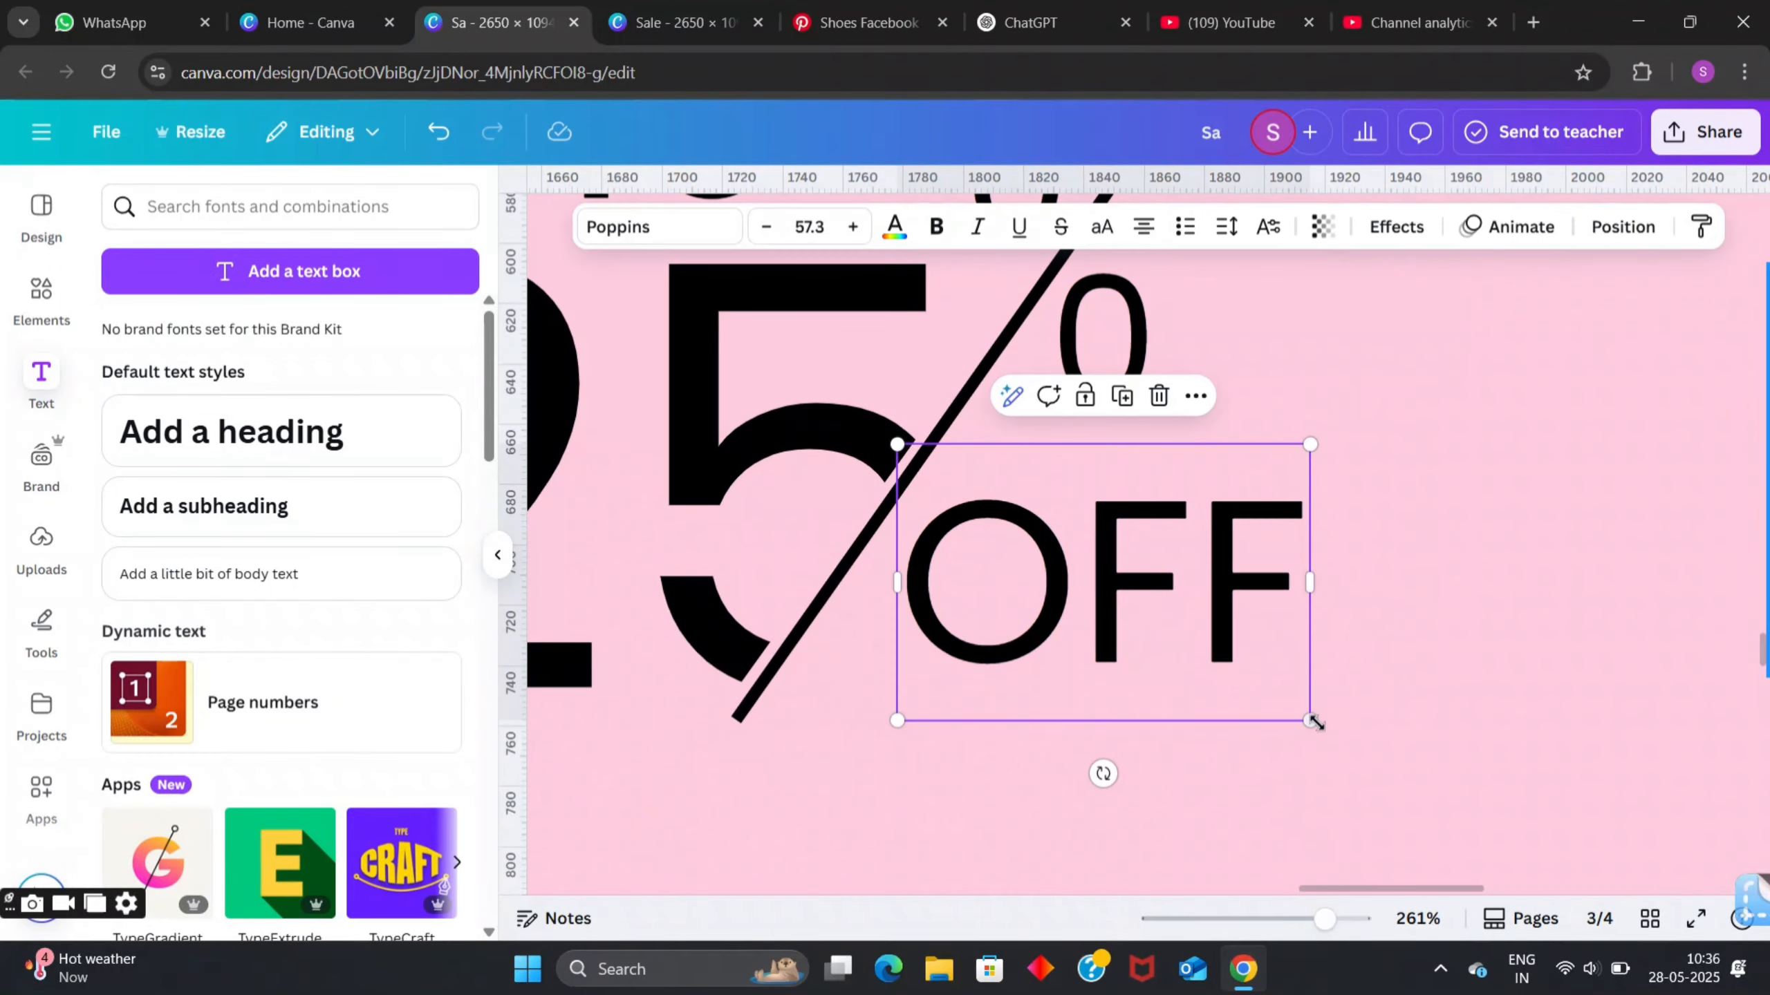
left_click(1531, 565)
scroll(1532, 565, "down", 10)
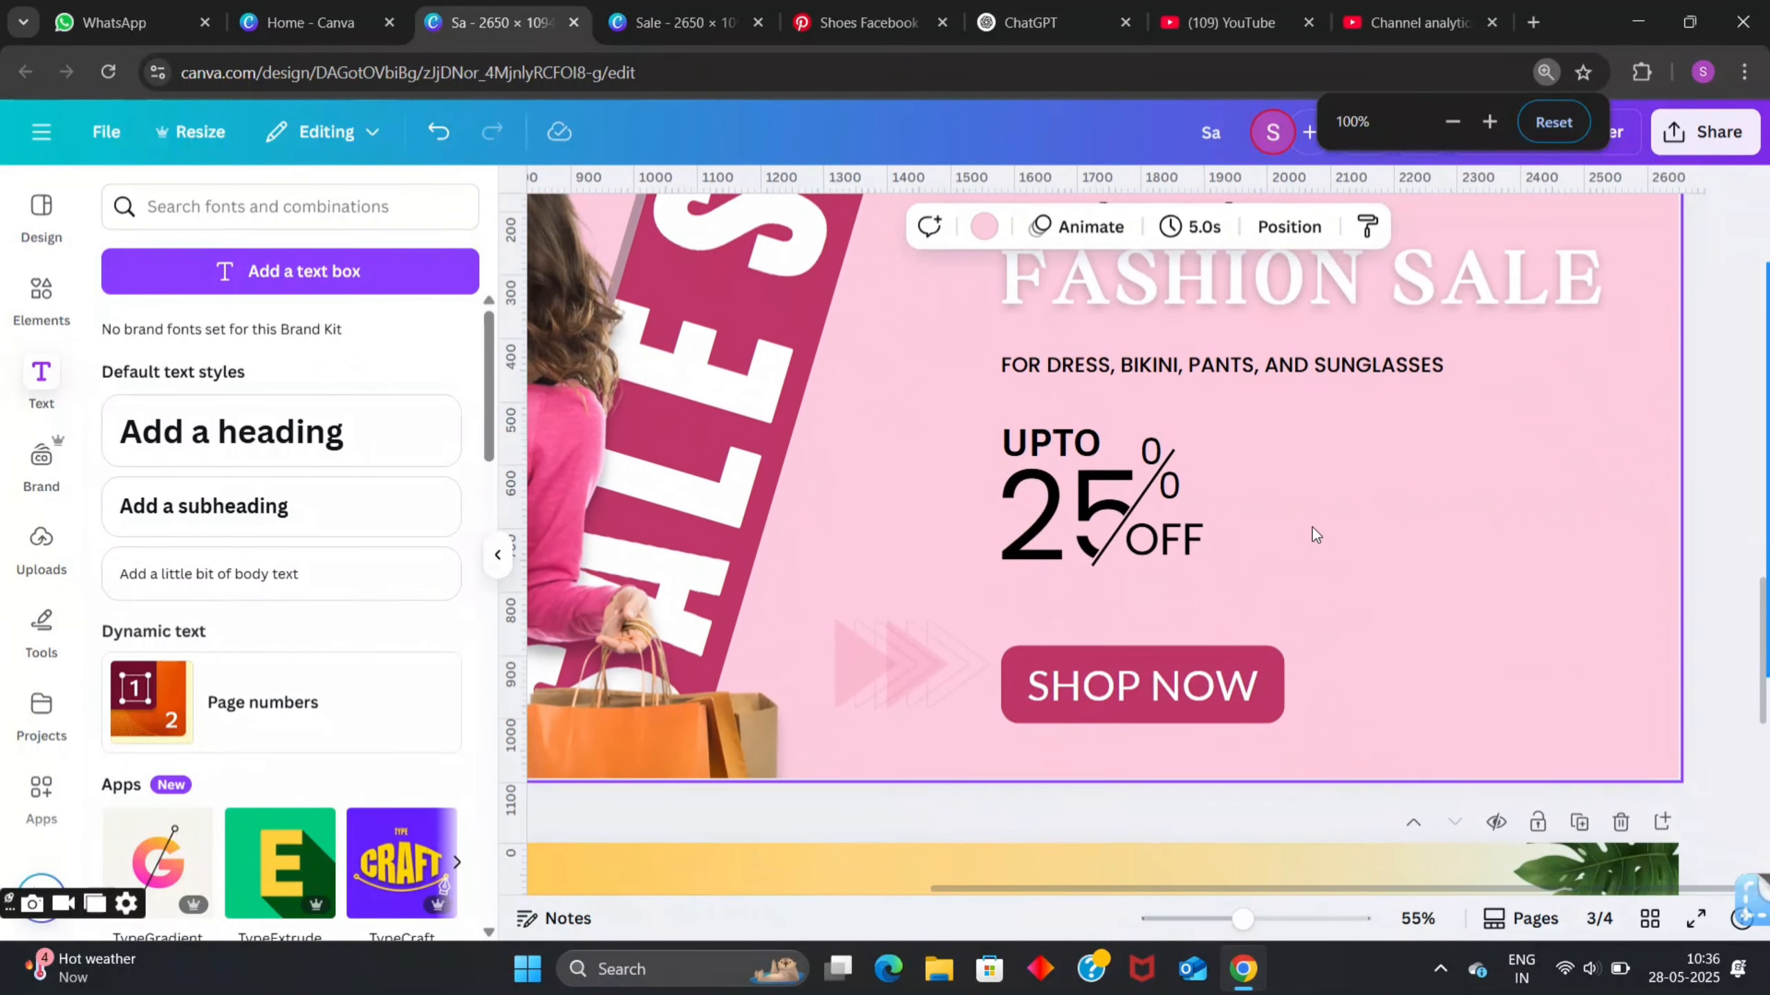
- Shift the SHOP NOW button and its label together slightly to align with the text column above
left_click(1059, 795)
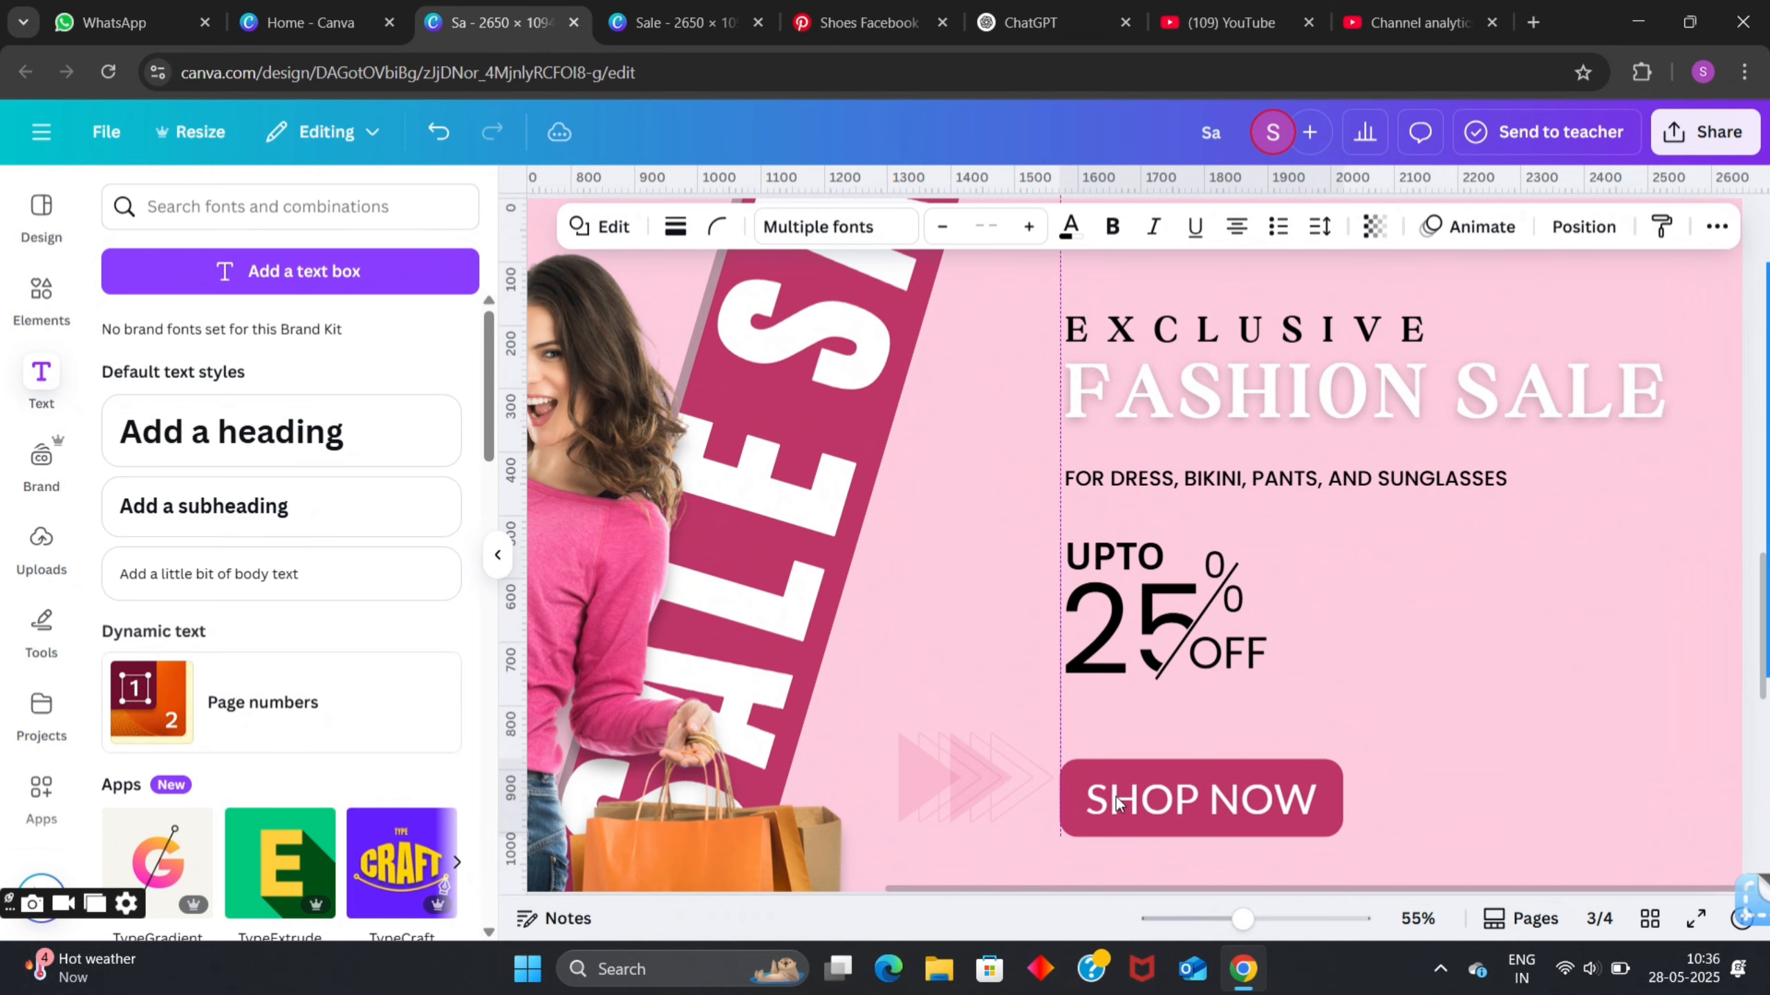
left_click(1543, 593)
scroll(1546, 592, "down", 3)
left_click(1686, 589)
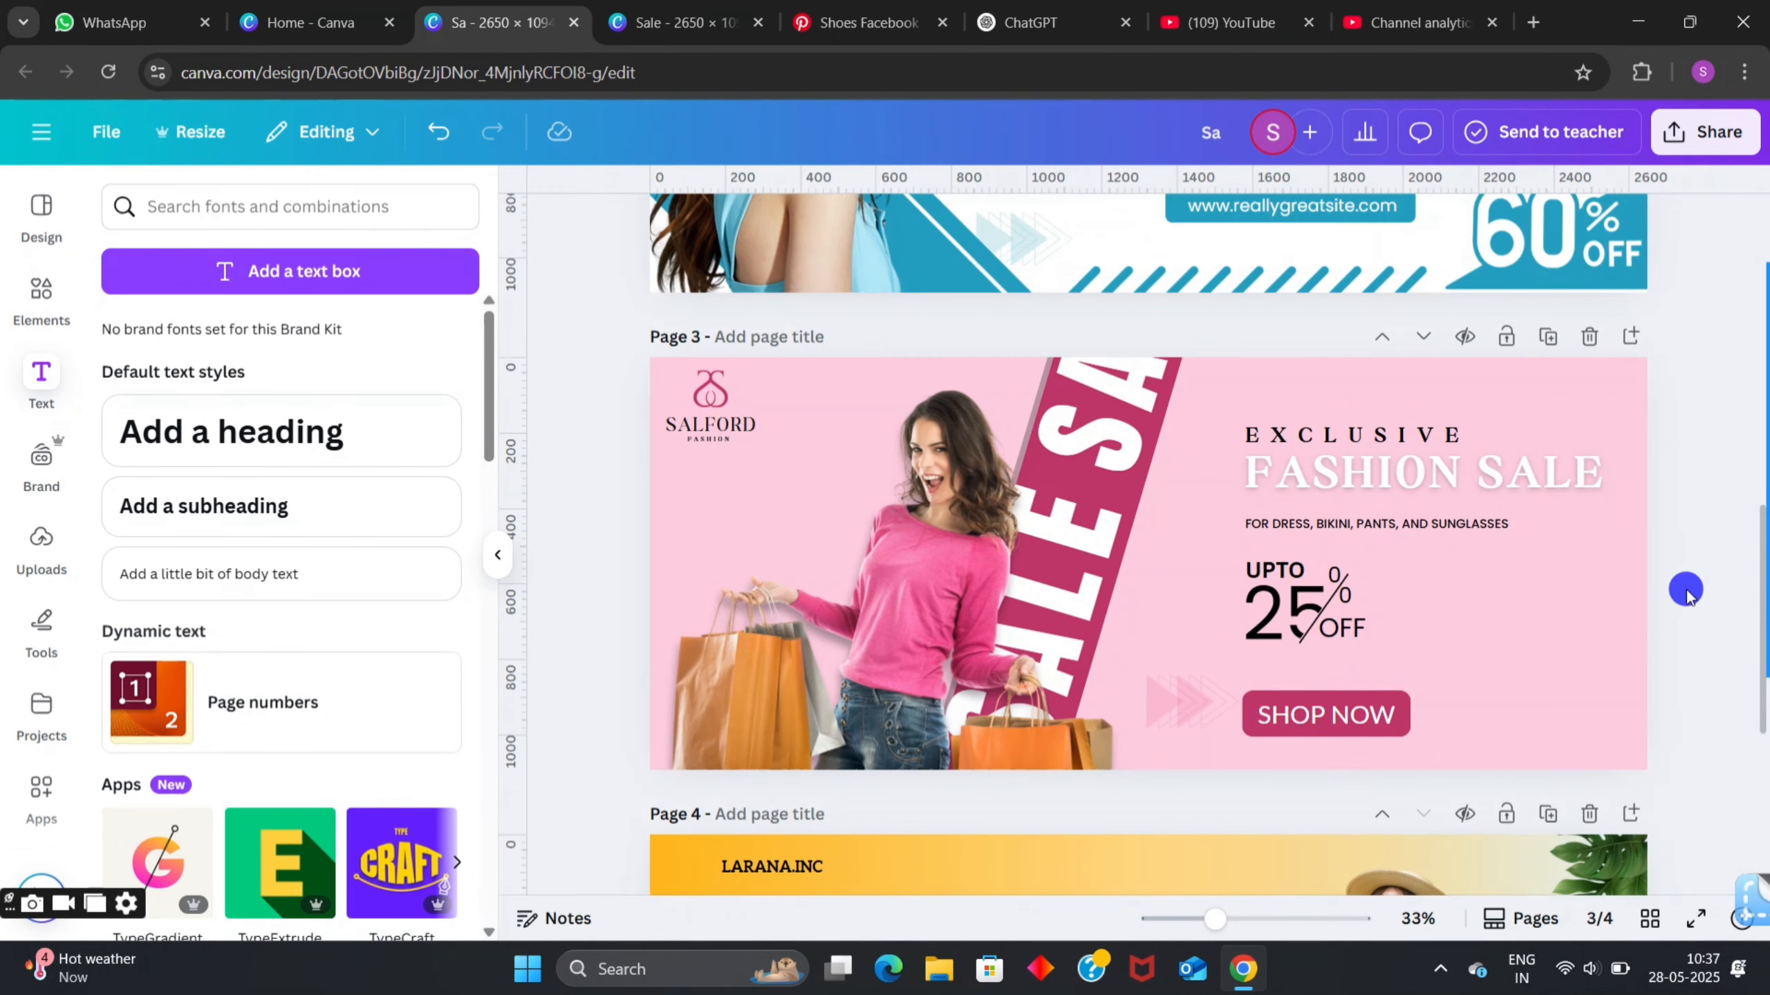
scroll(1692, 586, "down", 1)
scroll(1693, 565, "down", 5)
scroll(1692, 559, "up", 9)
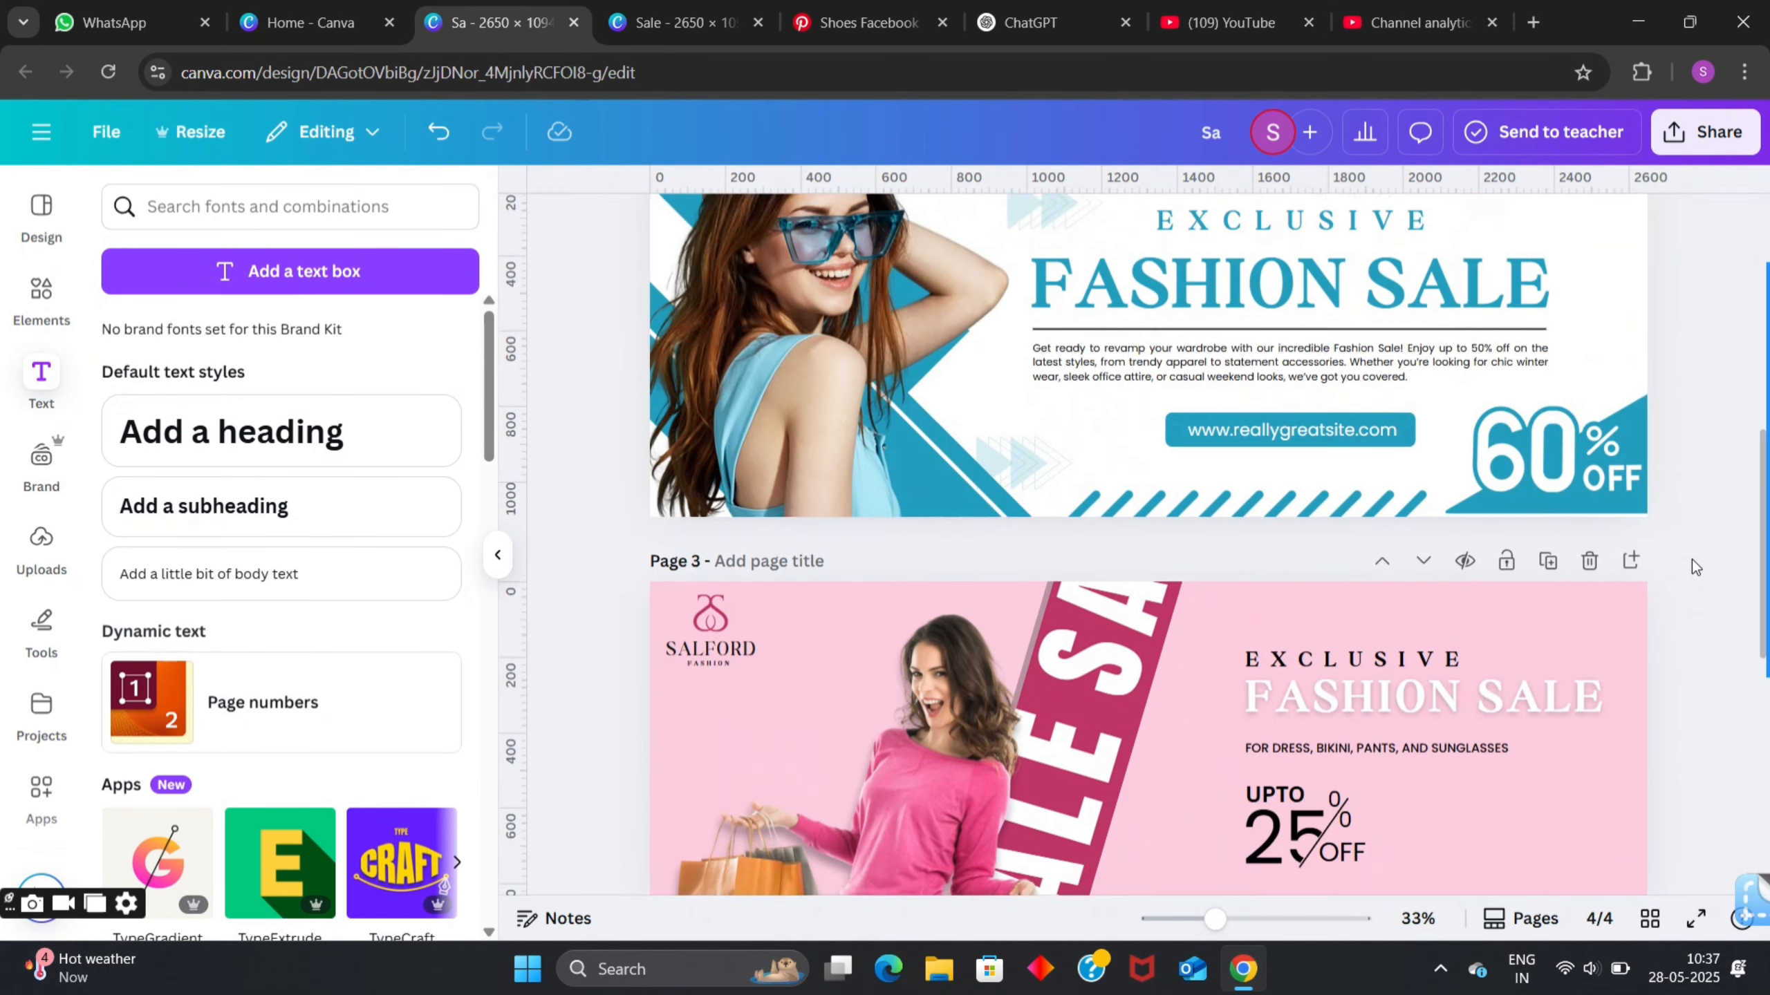
scroll(1692, 559, "down", 4)
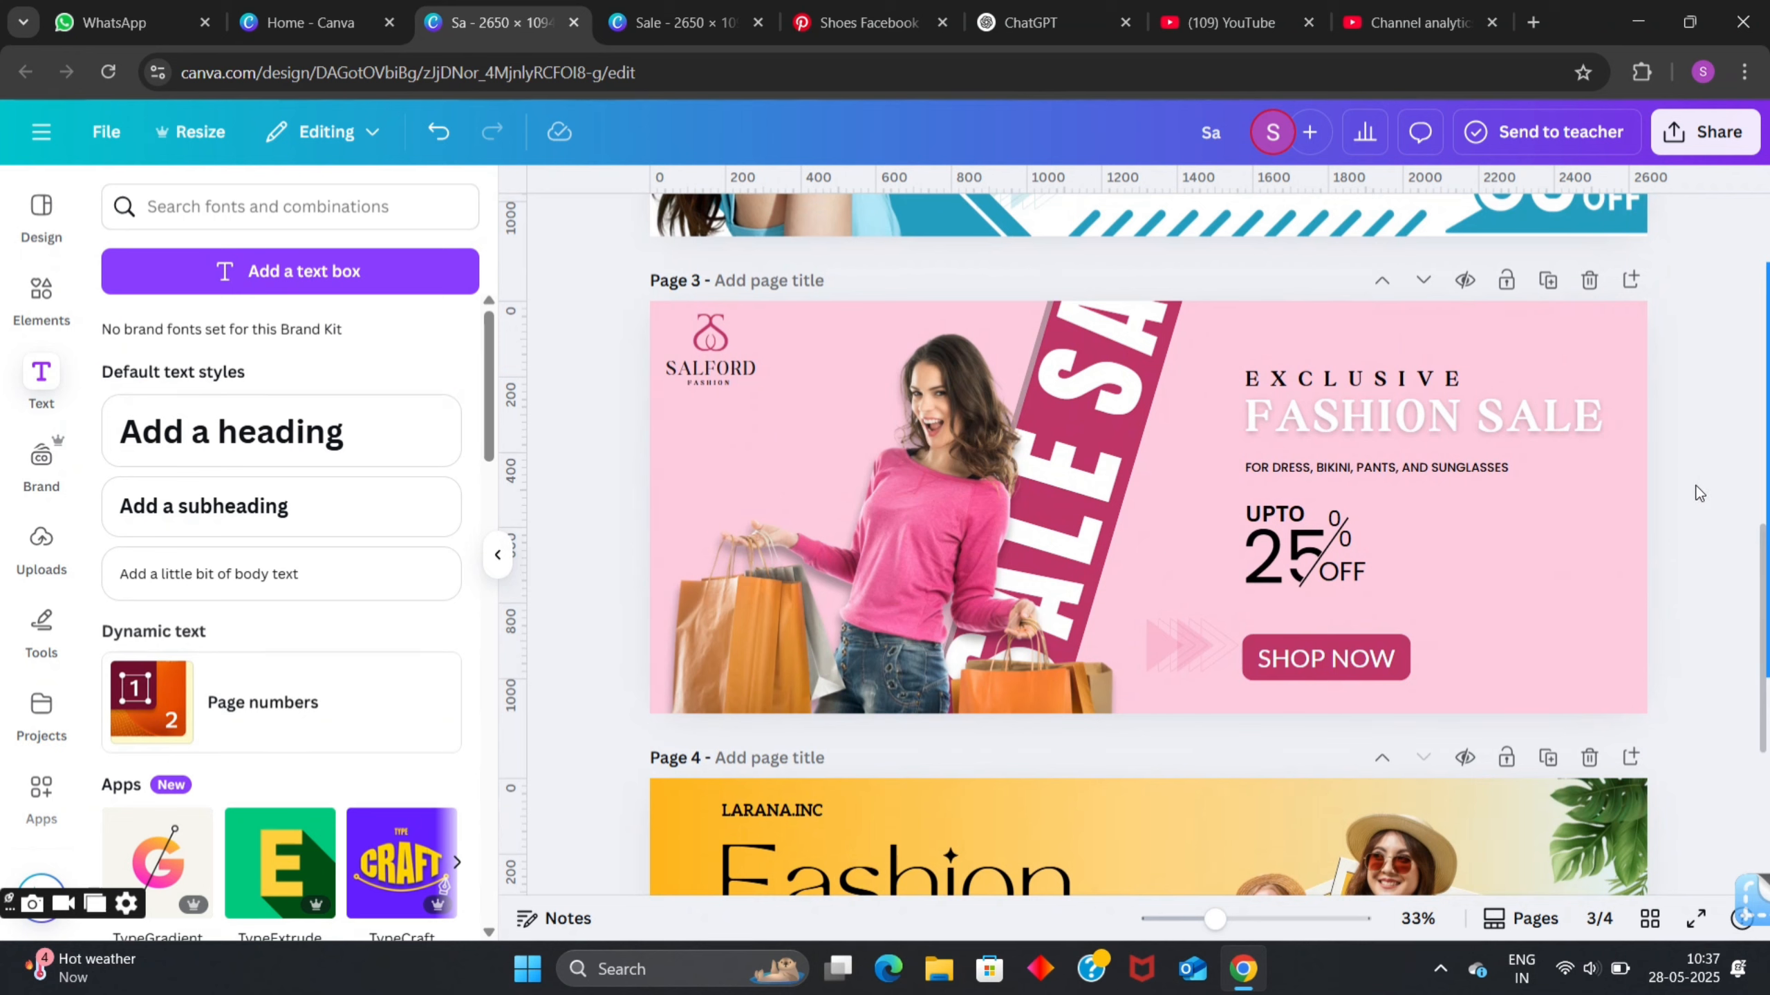
- Fill page 3's background with a horizontal gradient running from light pink to the document's magenta #BE3668
left_click(1596, 633)
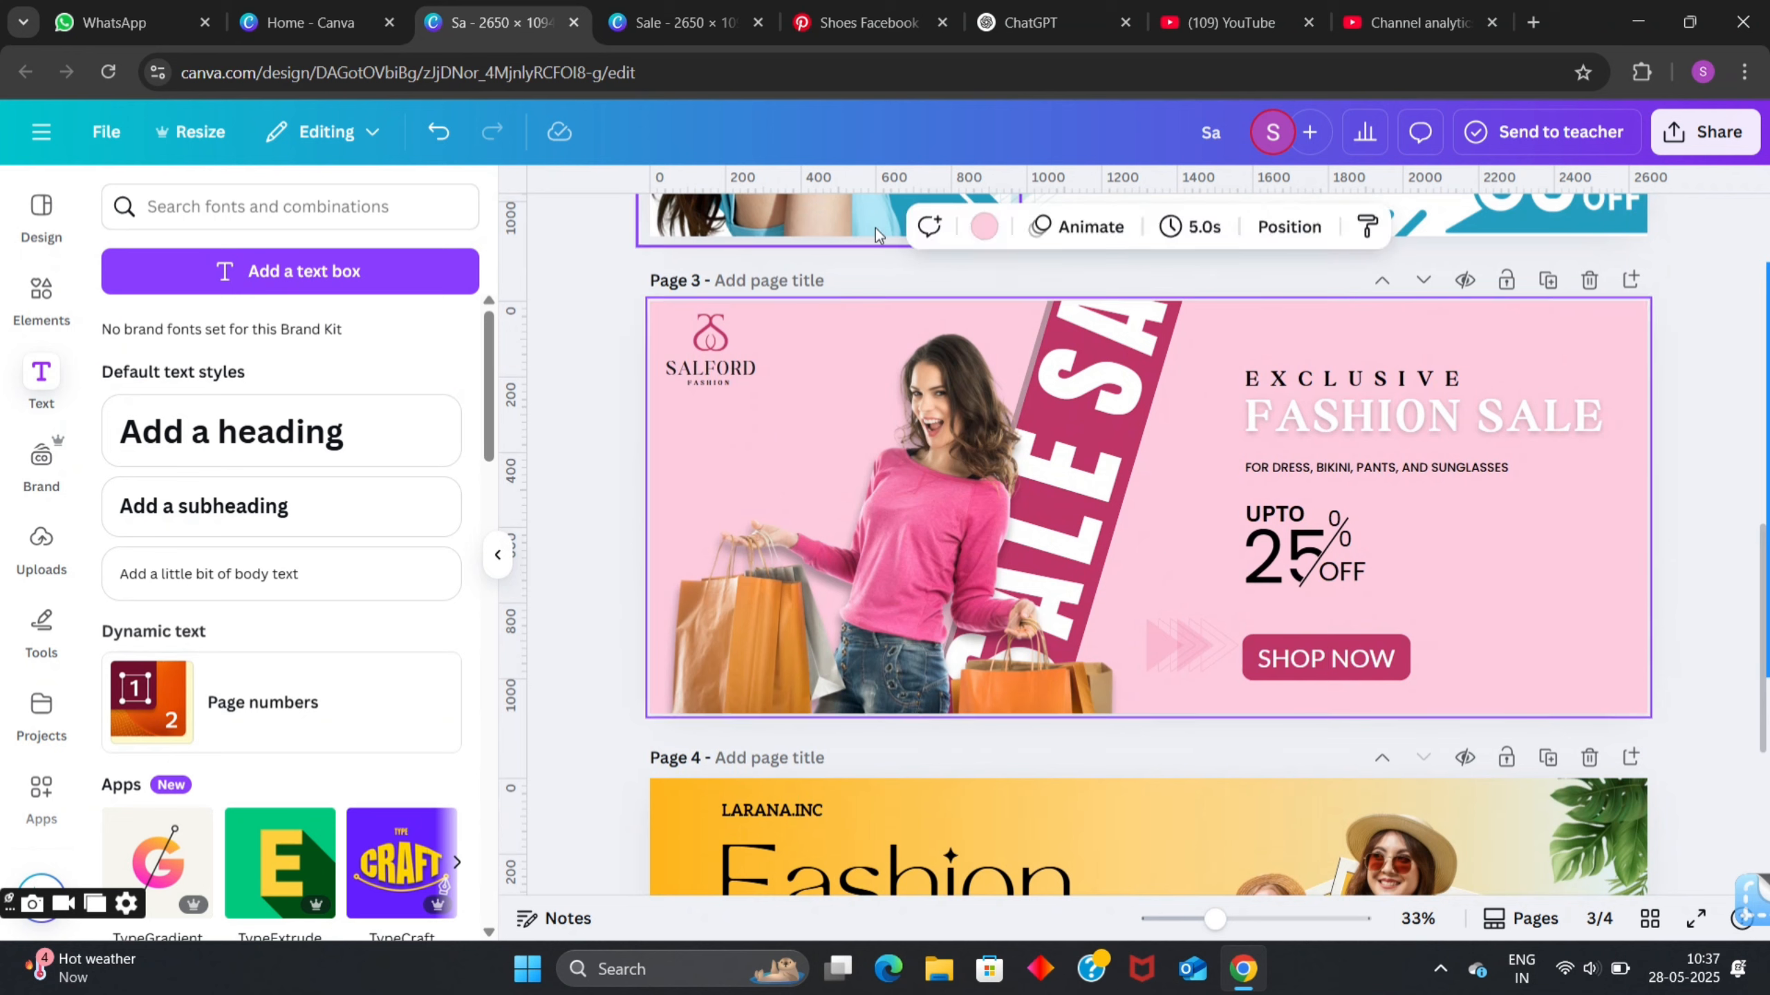
left_click(989, 229)
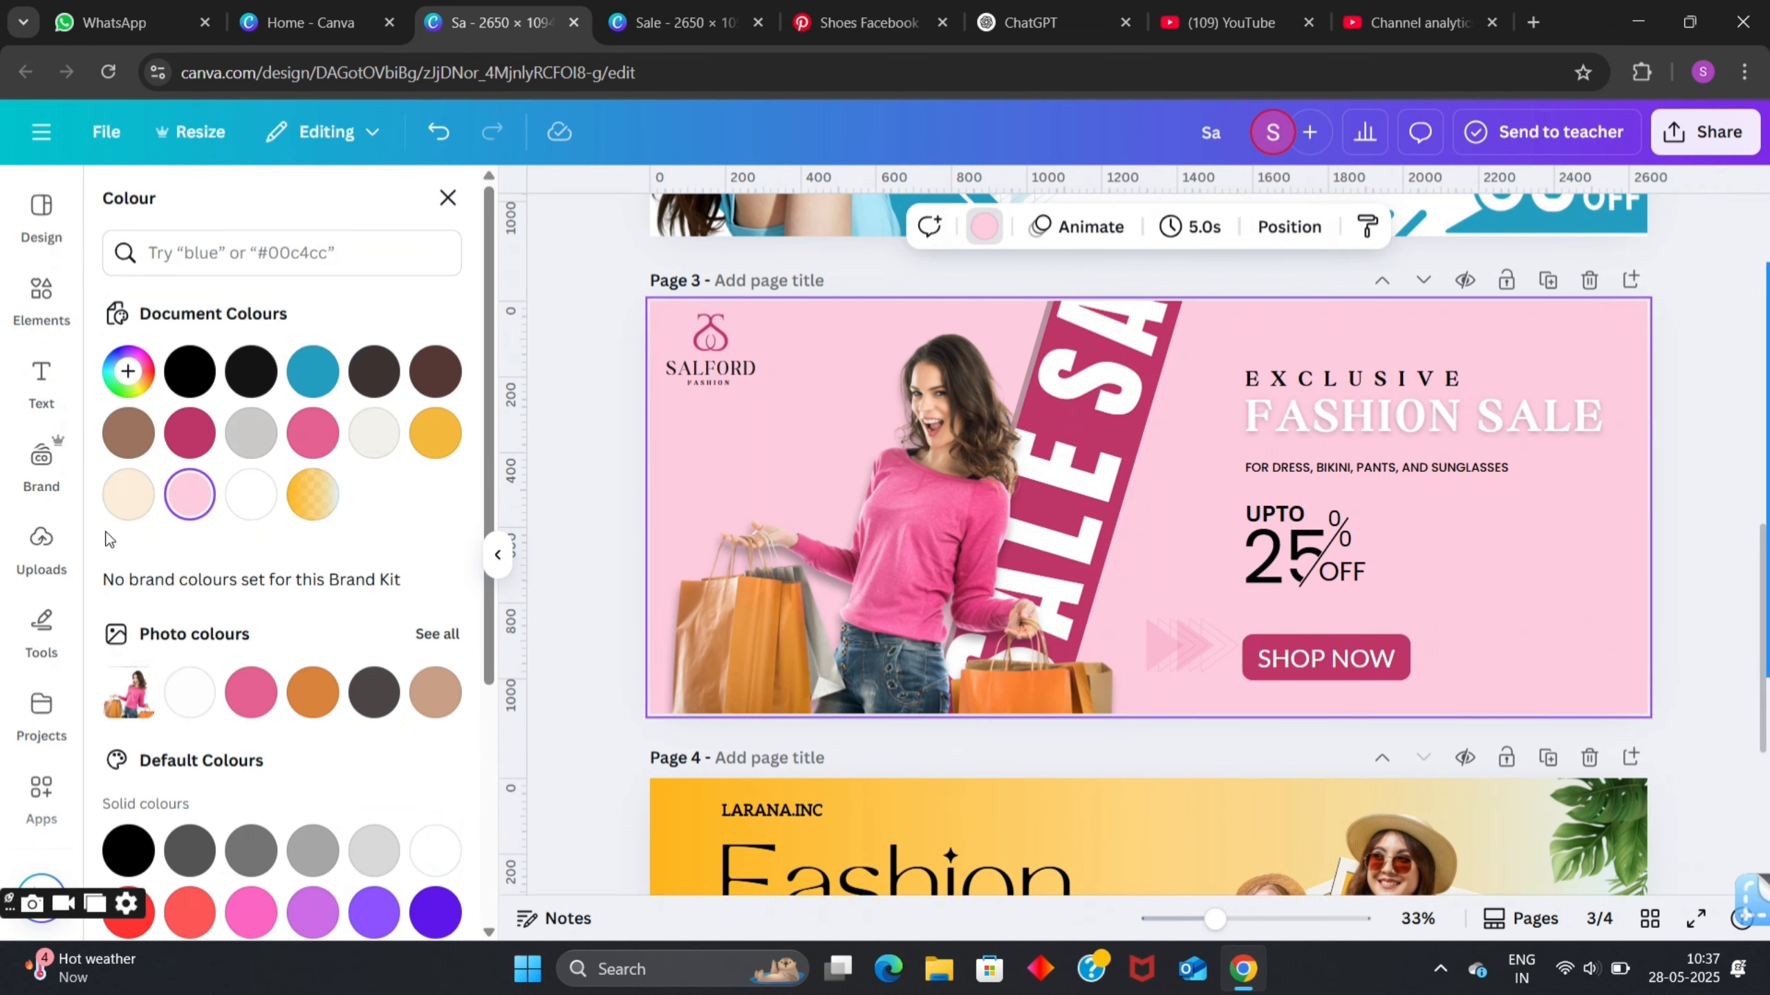
left_click(190, 435)
left_click(190, 434)
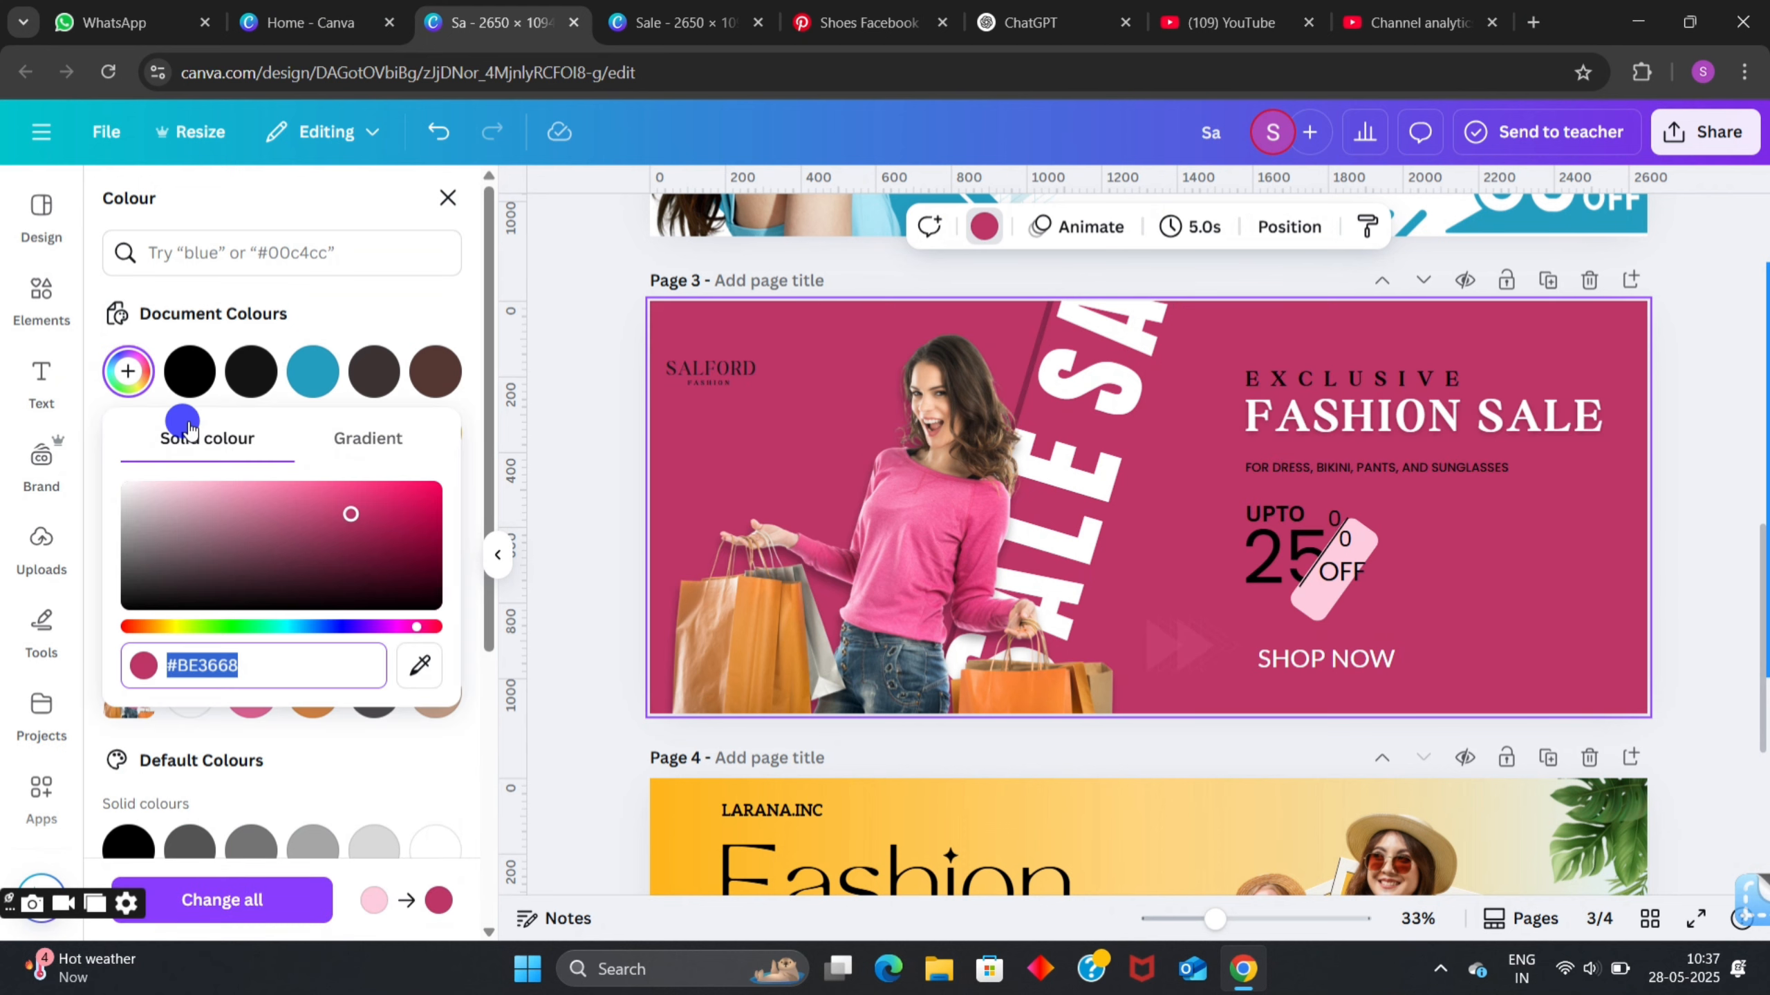
left_click(389, 435)
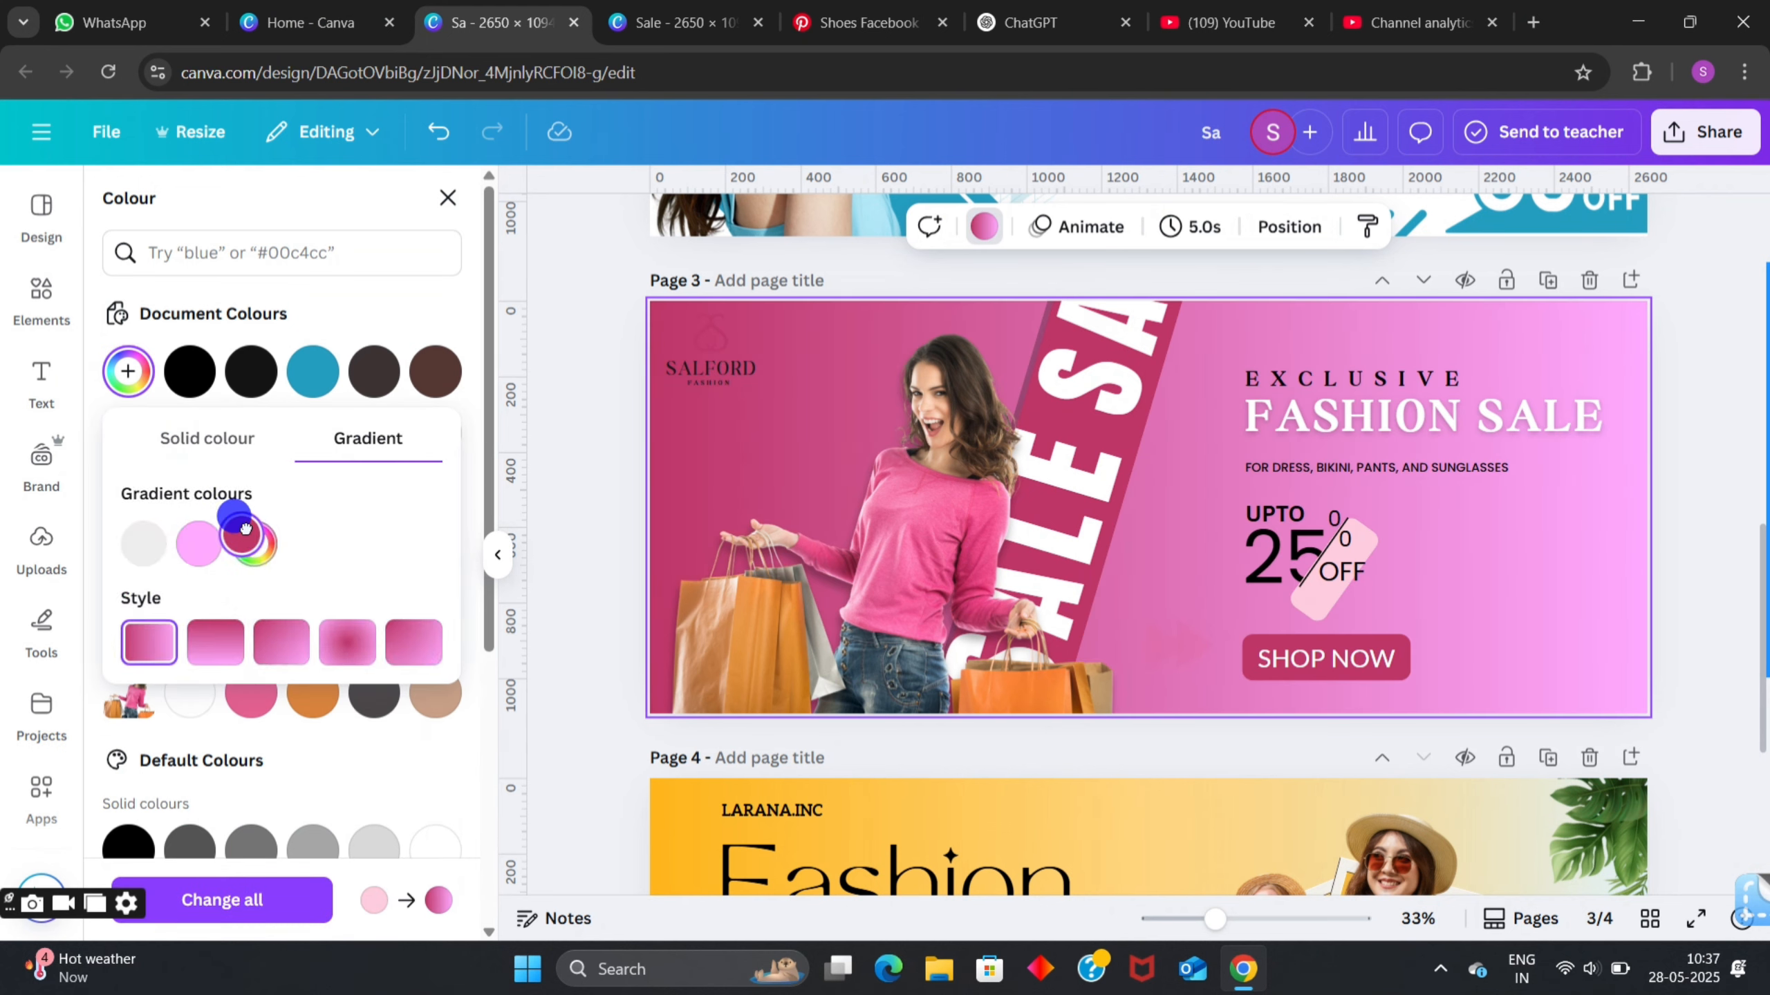
left_click_drag(246, 528, 240, 537)
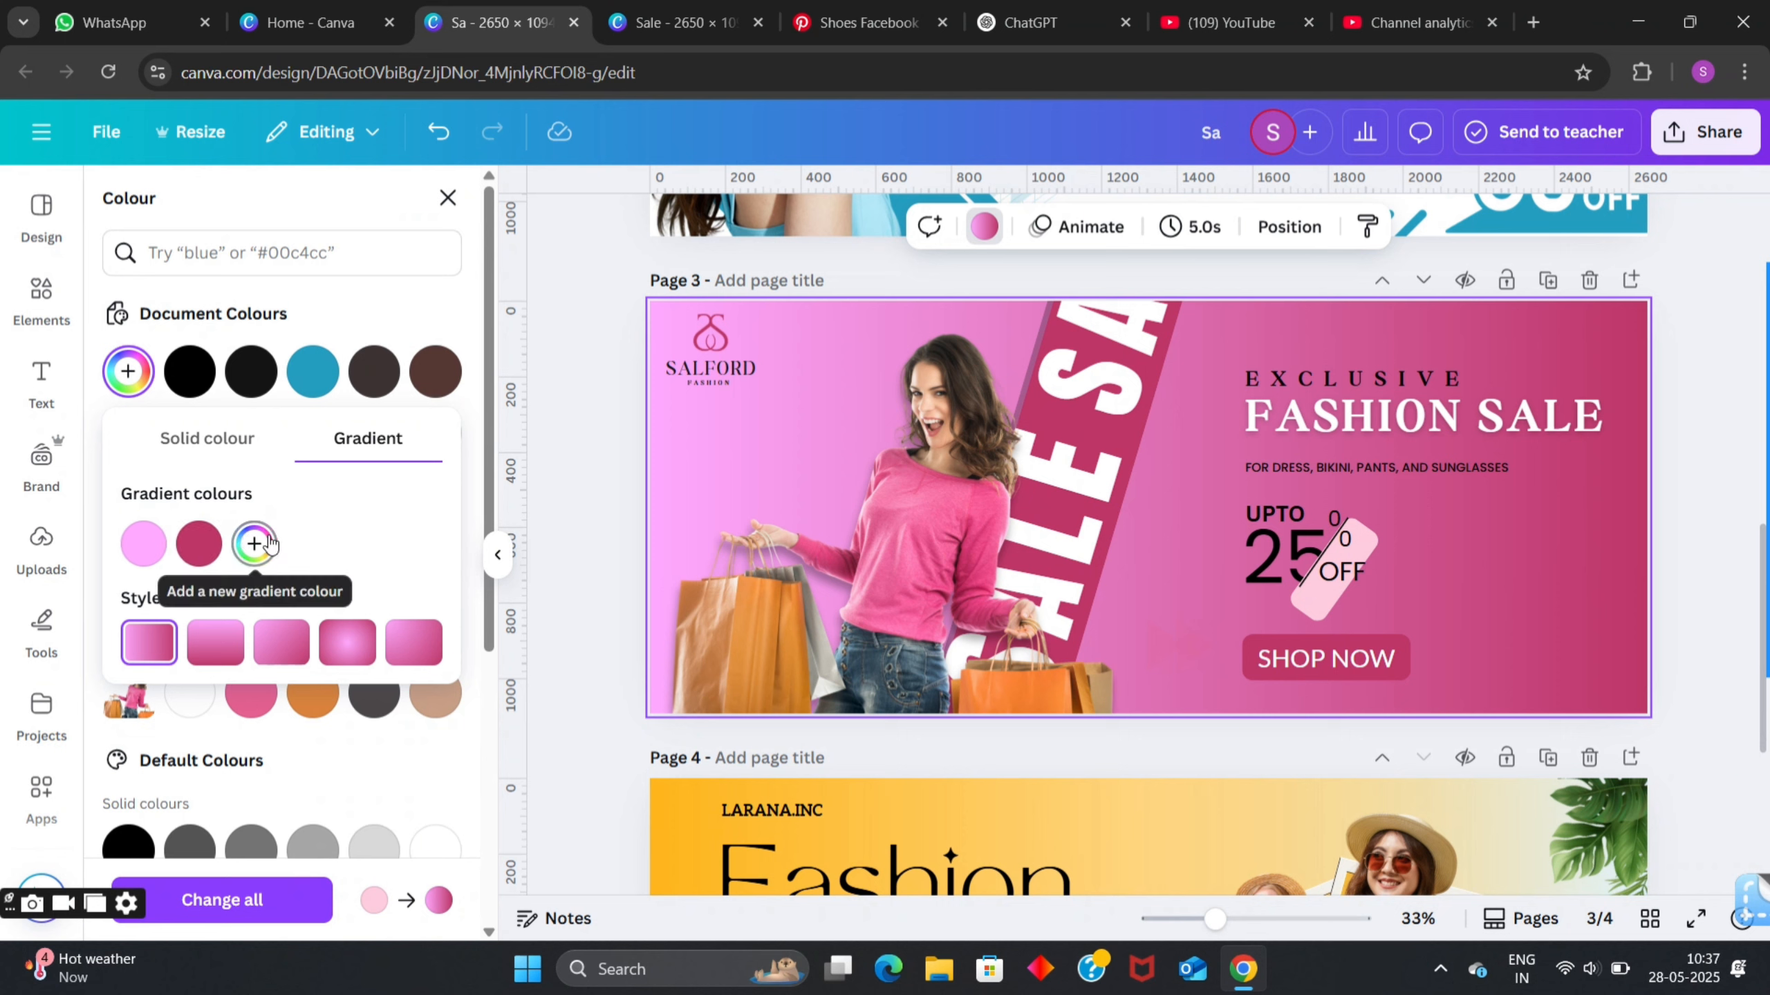
- Set the gradient's starting colour to #FFFBFF and add a #E15689 colour between it and the magenta
left_click(155, 540)
left_click_drag(190, 618, 147, 577)
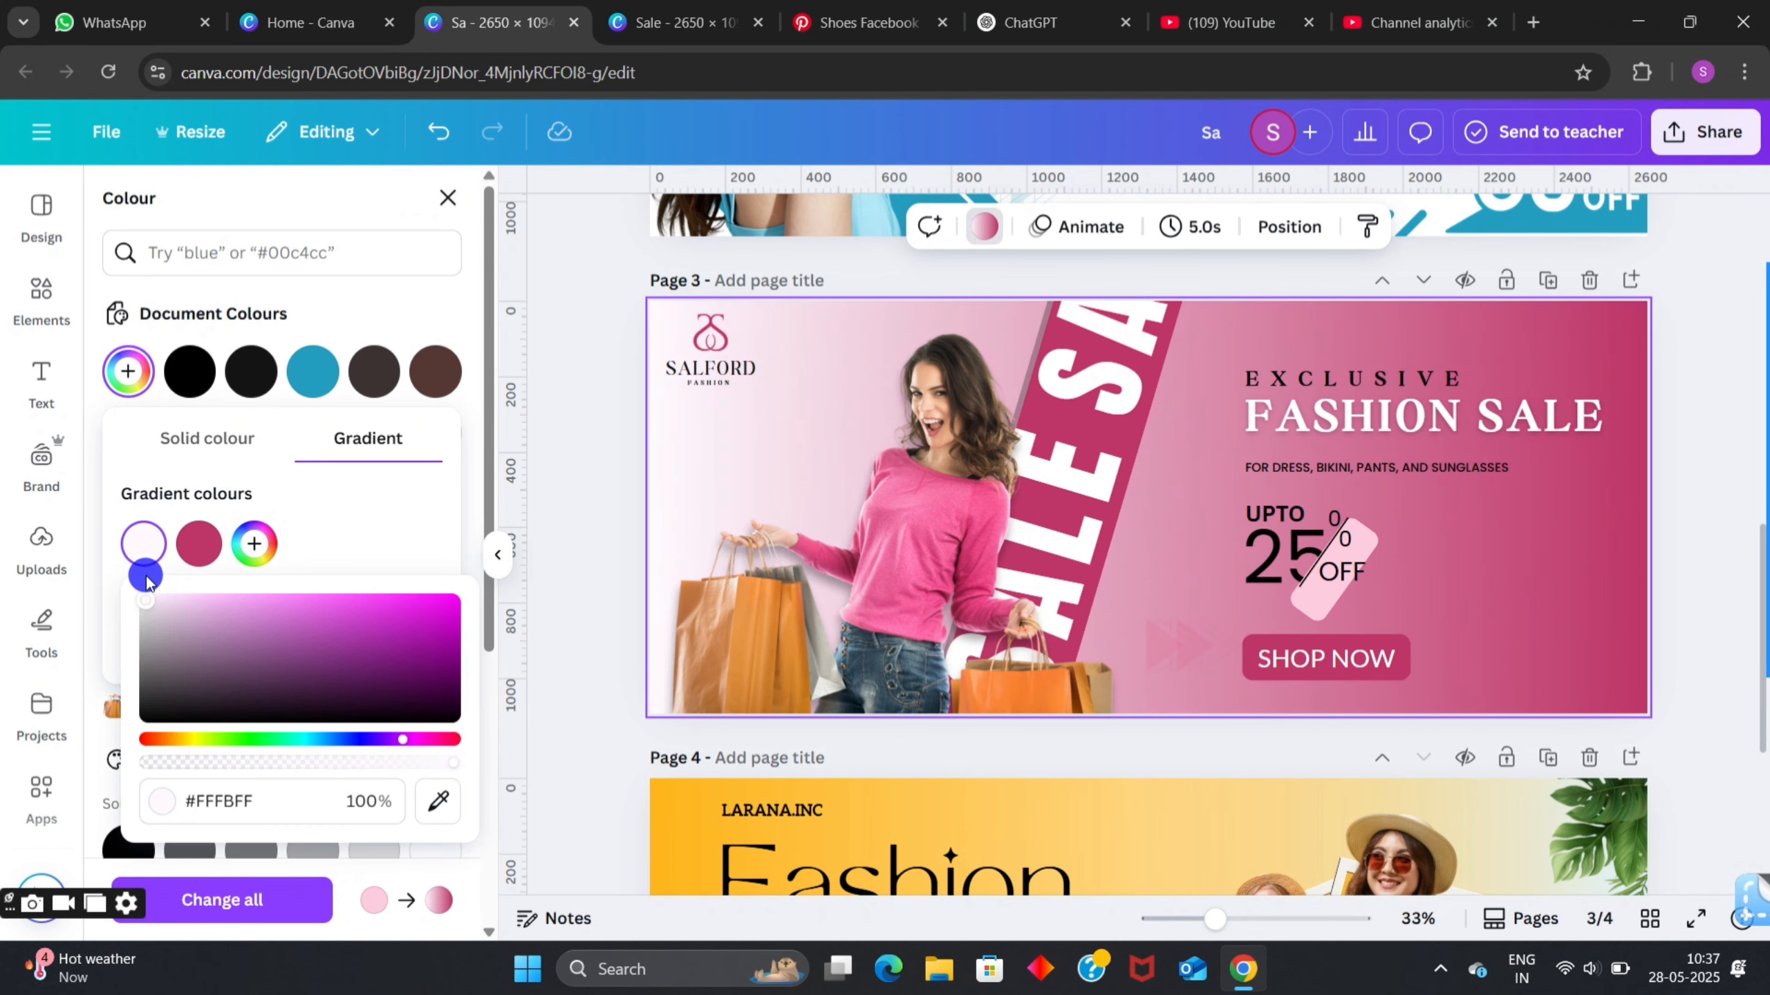
left_click(255, 544)
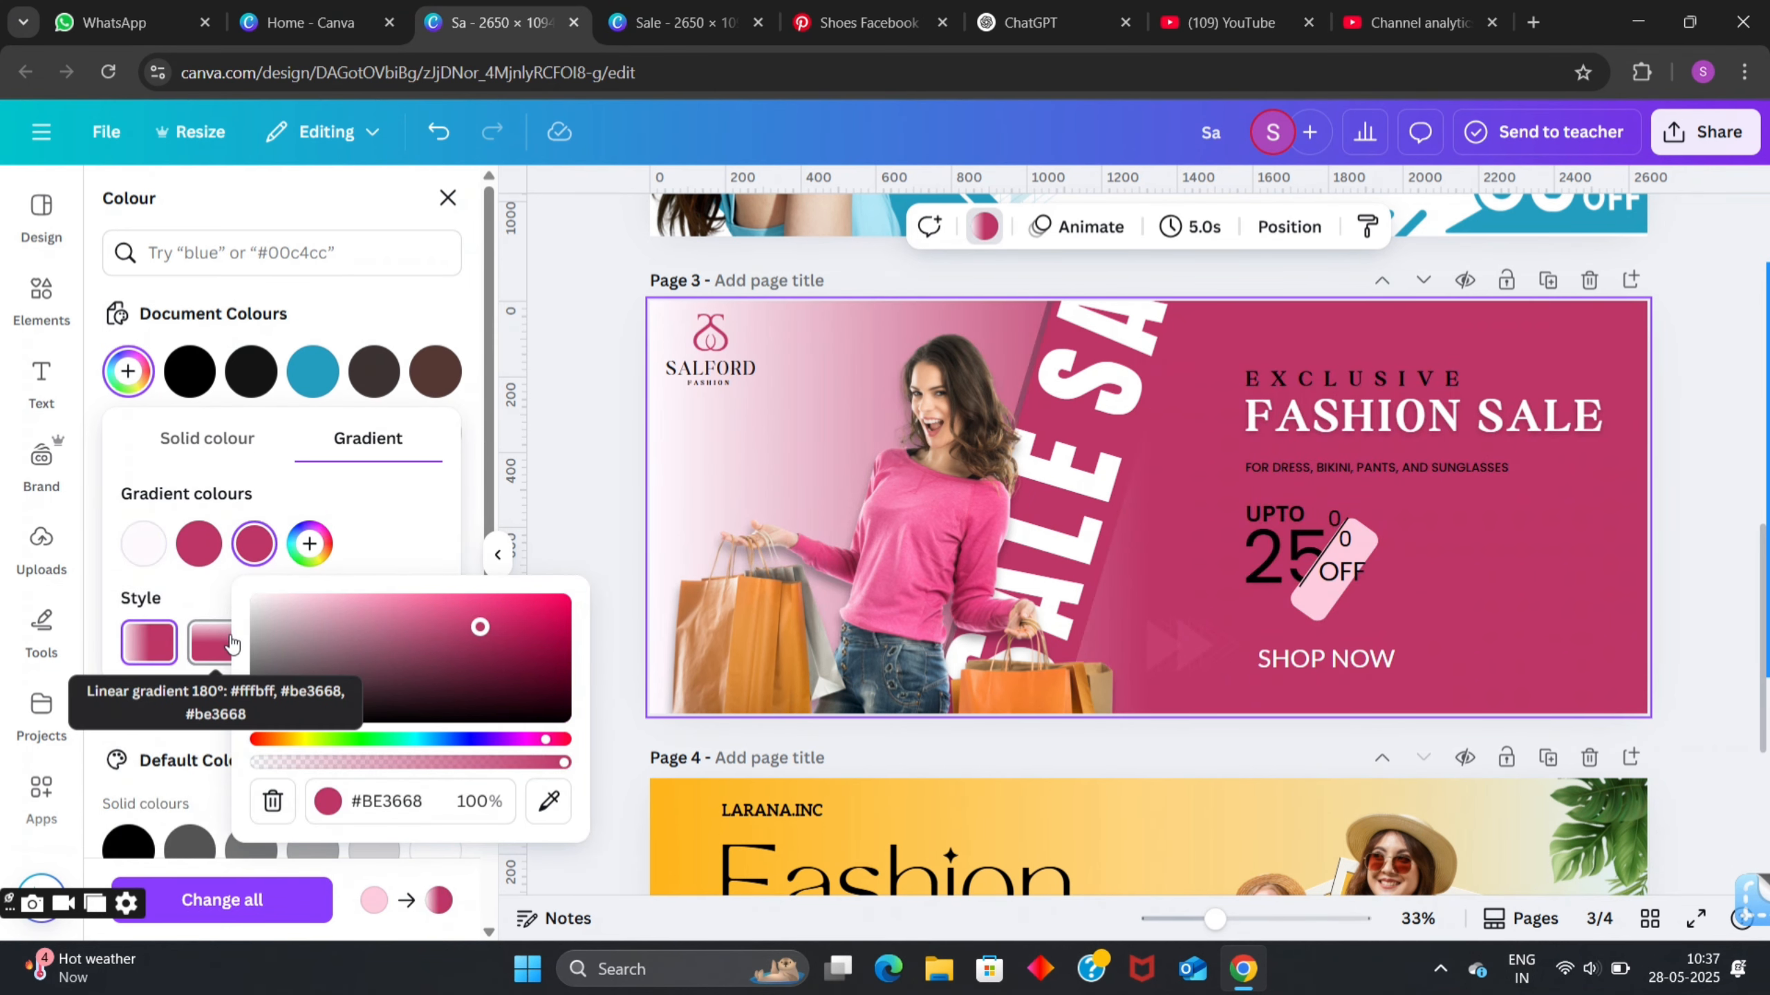
left_click_drag(479, 627, 448, 609)
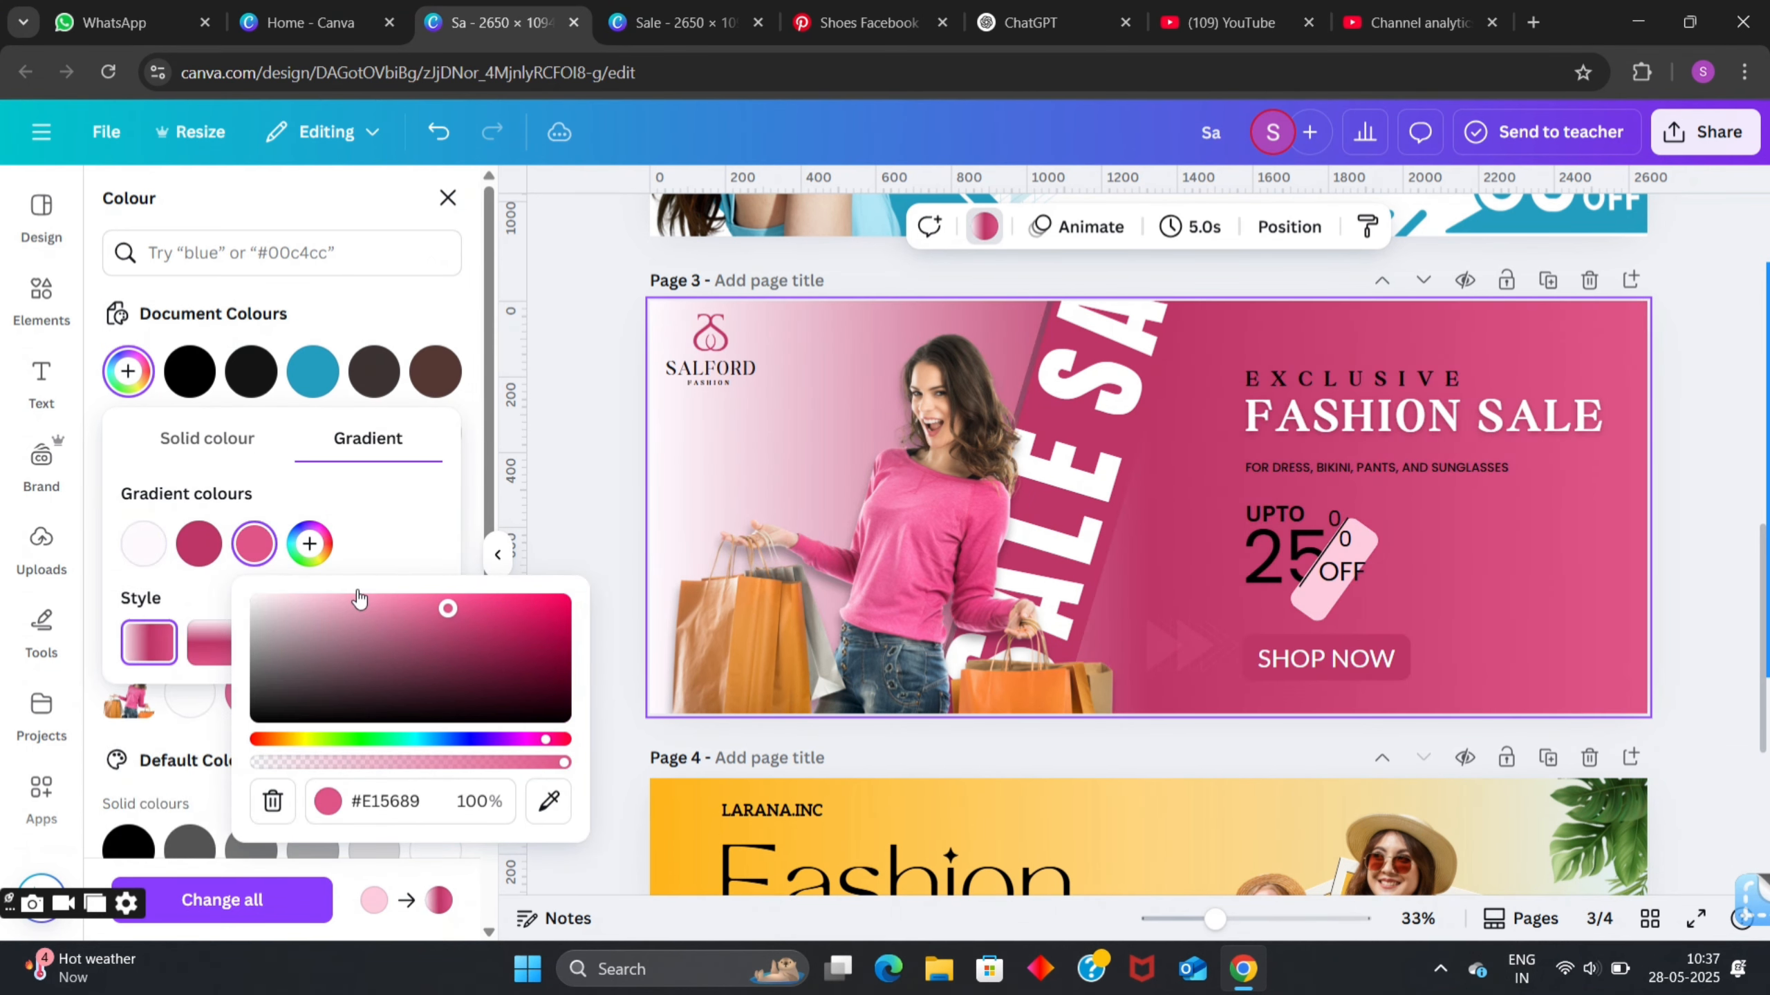
left_click_drag(199, 544, 280, 550)
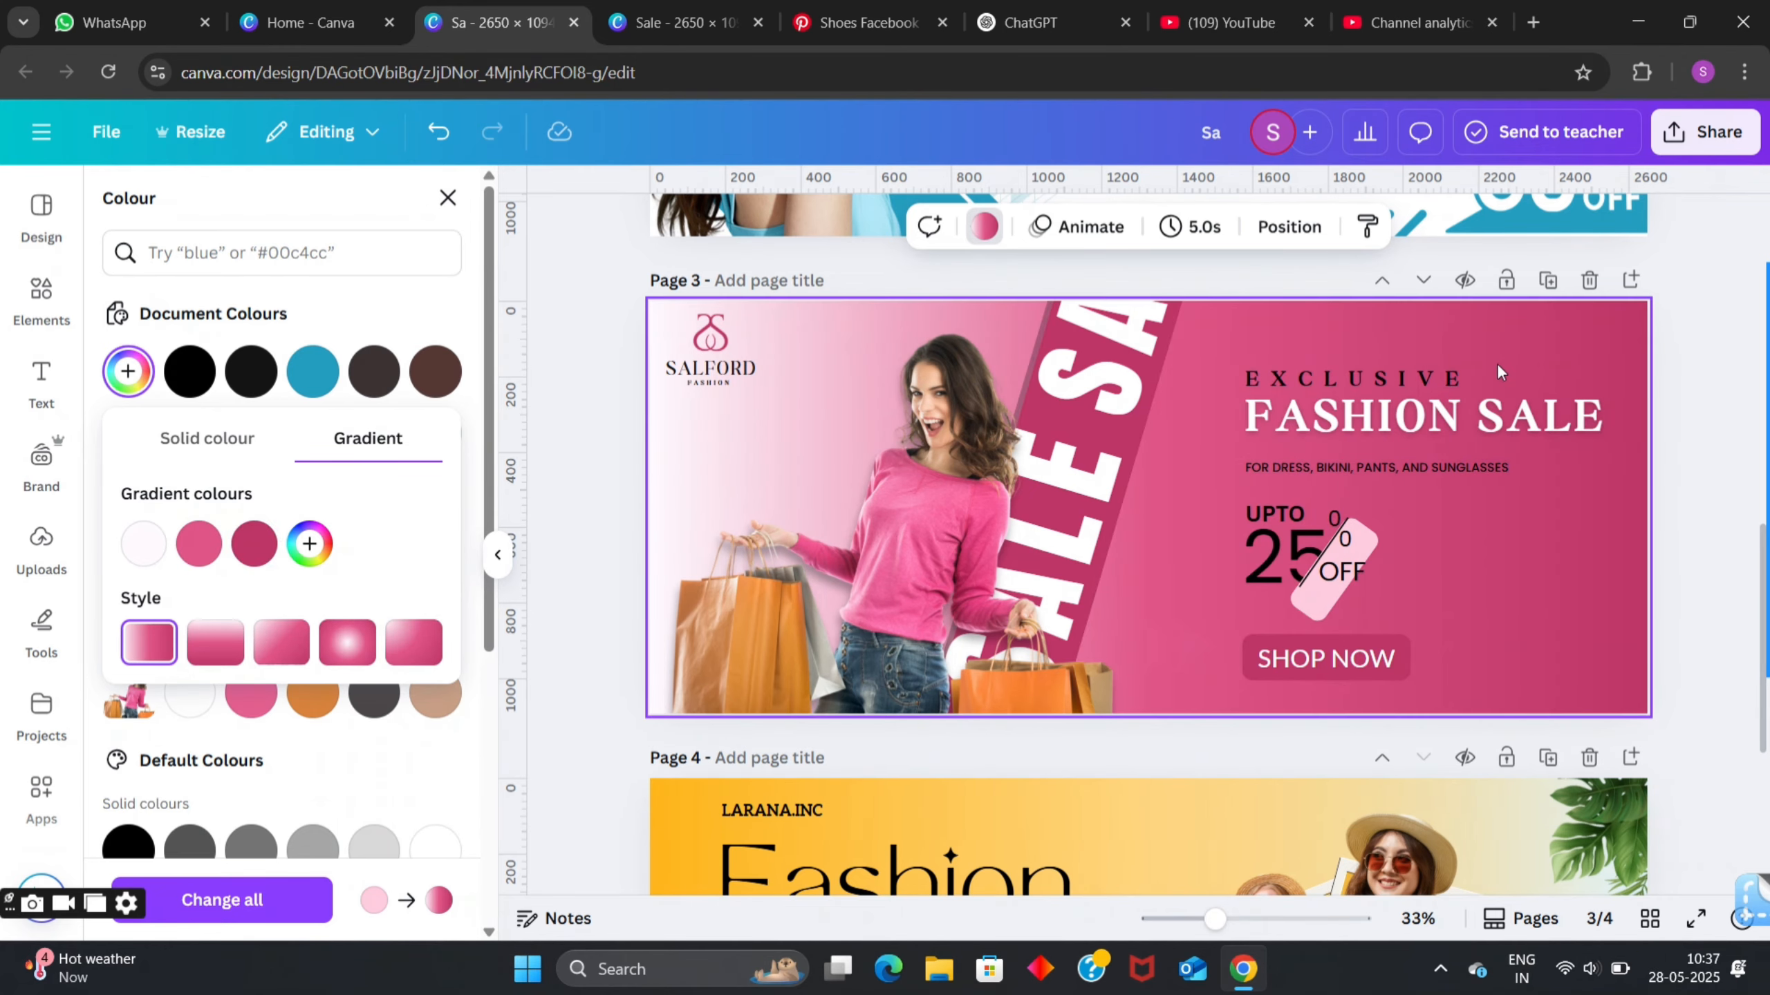
- Recolour page 3's headings, description line, UPTO 25 % OFF text and diagonal line white
left_click(1376, 416)
left_click(1294, 556, "shift")
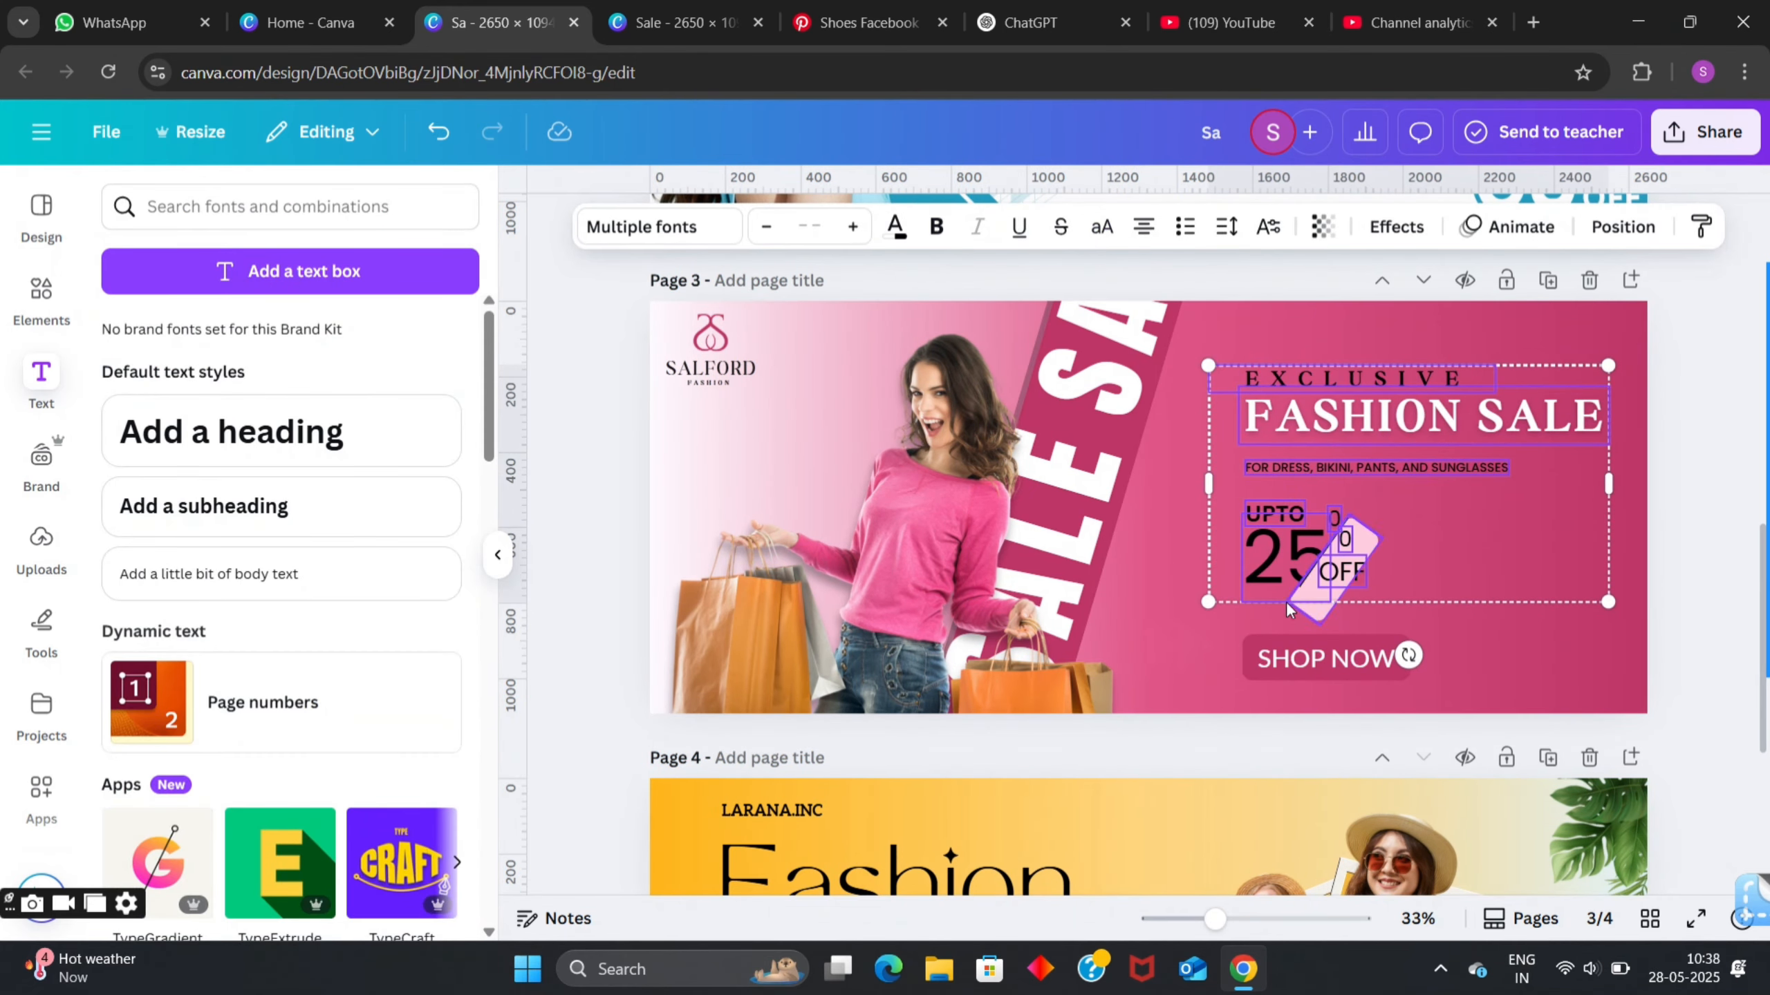
left_click(894, 227)
left_click(371, 428)
left_click(575, 446)
scroll(1647, 570, "up", 5)
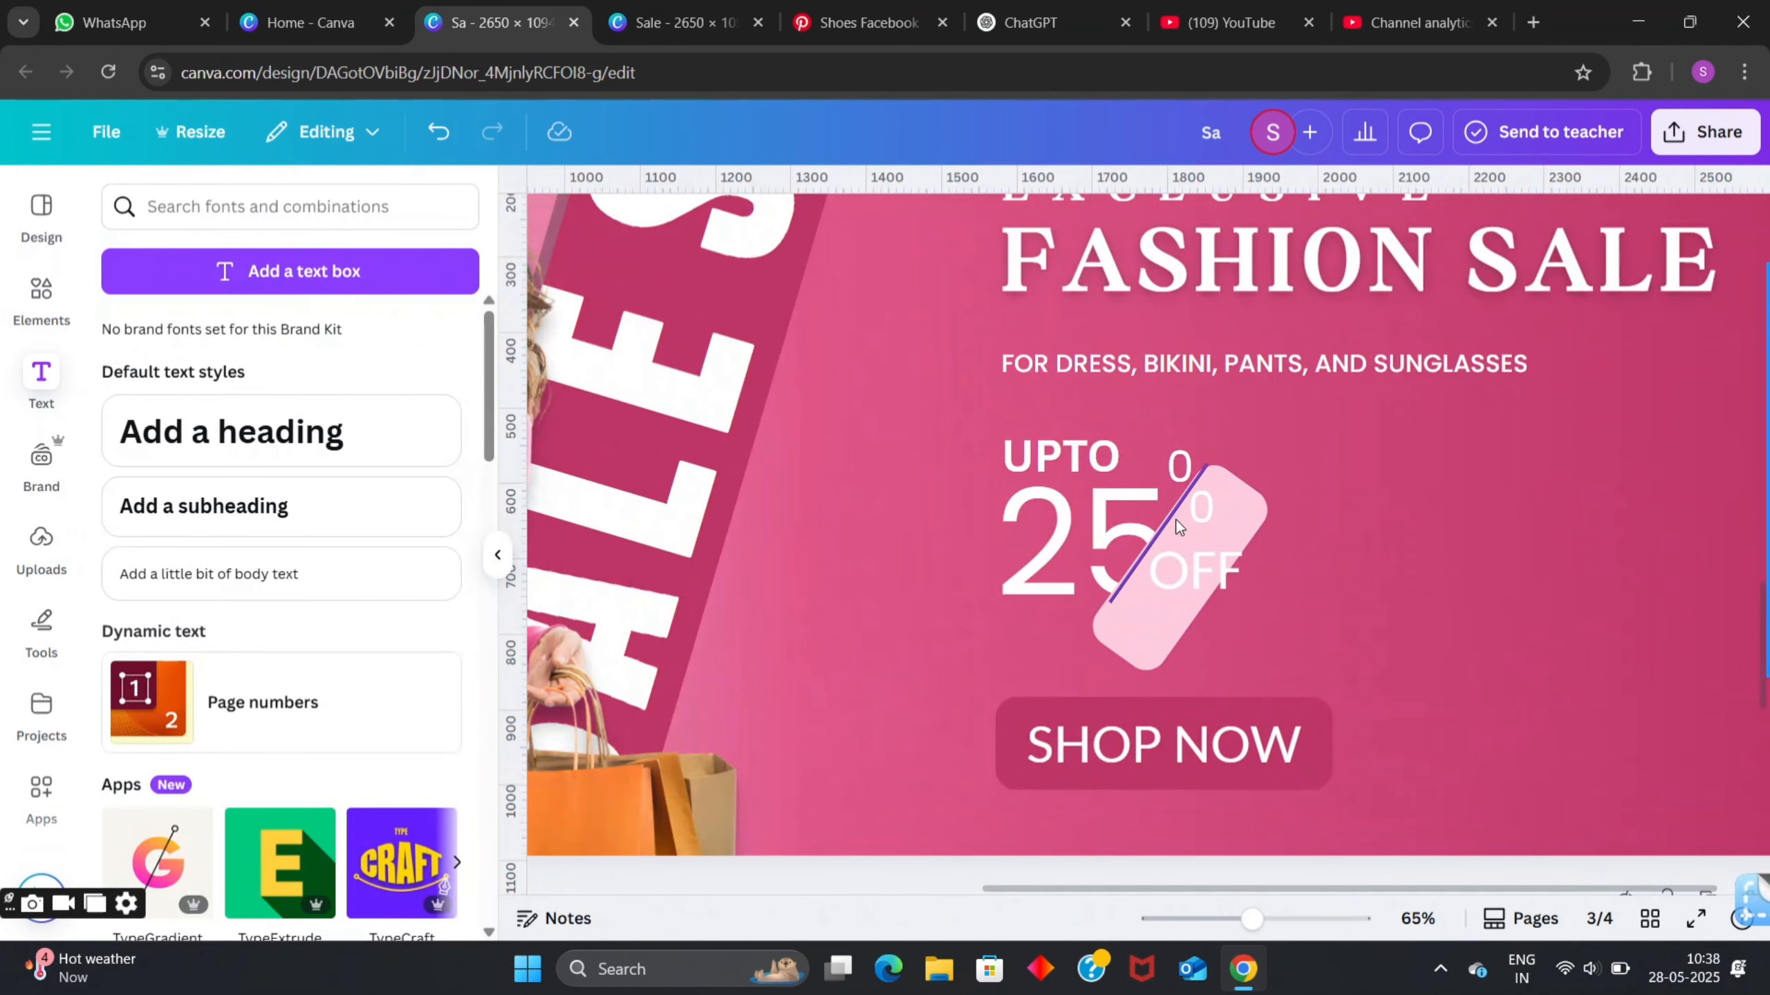
left_click(1176, 520)
left_click(890, 228)
left_click(374, 432)
left_click(1267, 537)
- Recolour the light pink tilted rectangle behind the OFF text with the photo's pink
scroll(1266, 538, "left", 5)
left_click(1526, 537)
left_click(1110, 226)
left_click(1277, 718)
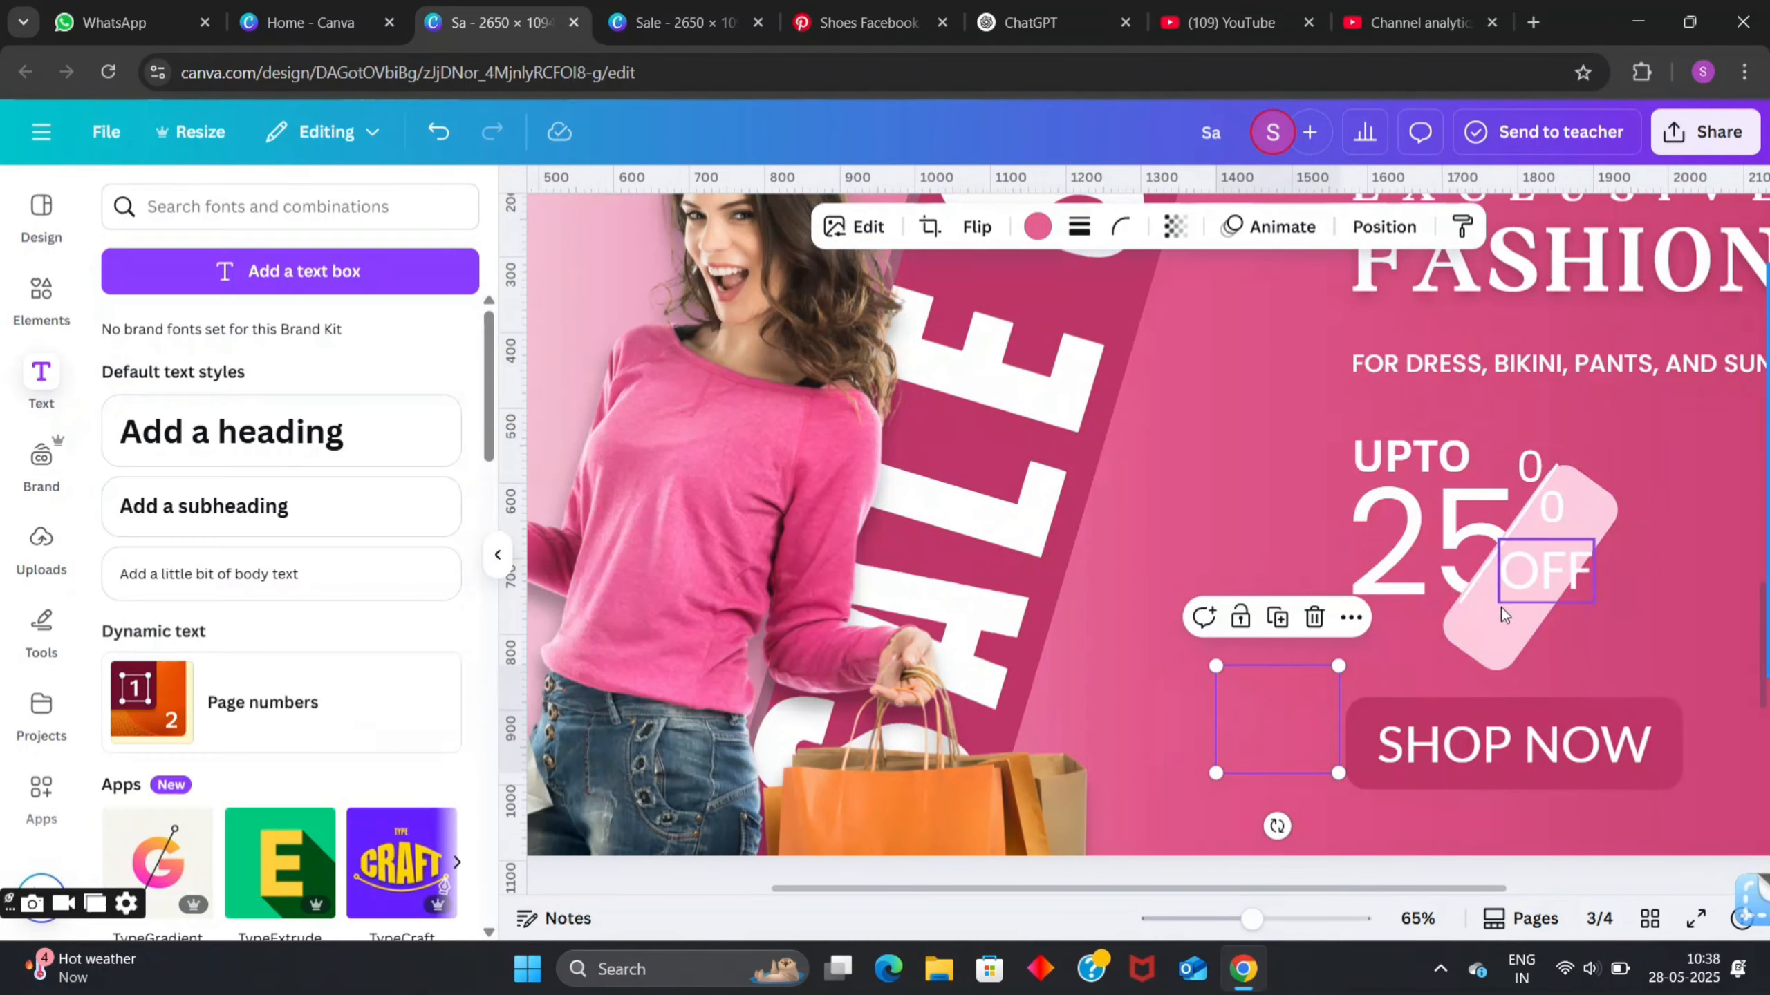
left_click(1501, 614)
left_click(675, 227)
left_click(251, 692)
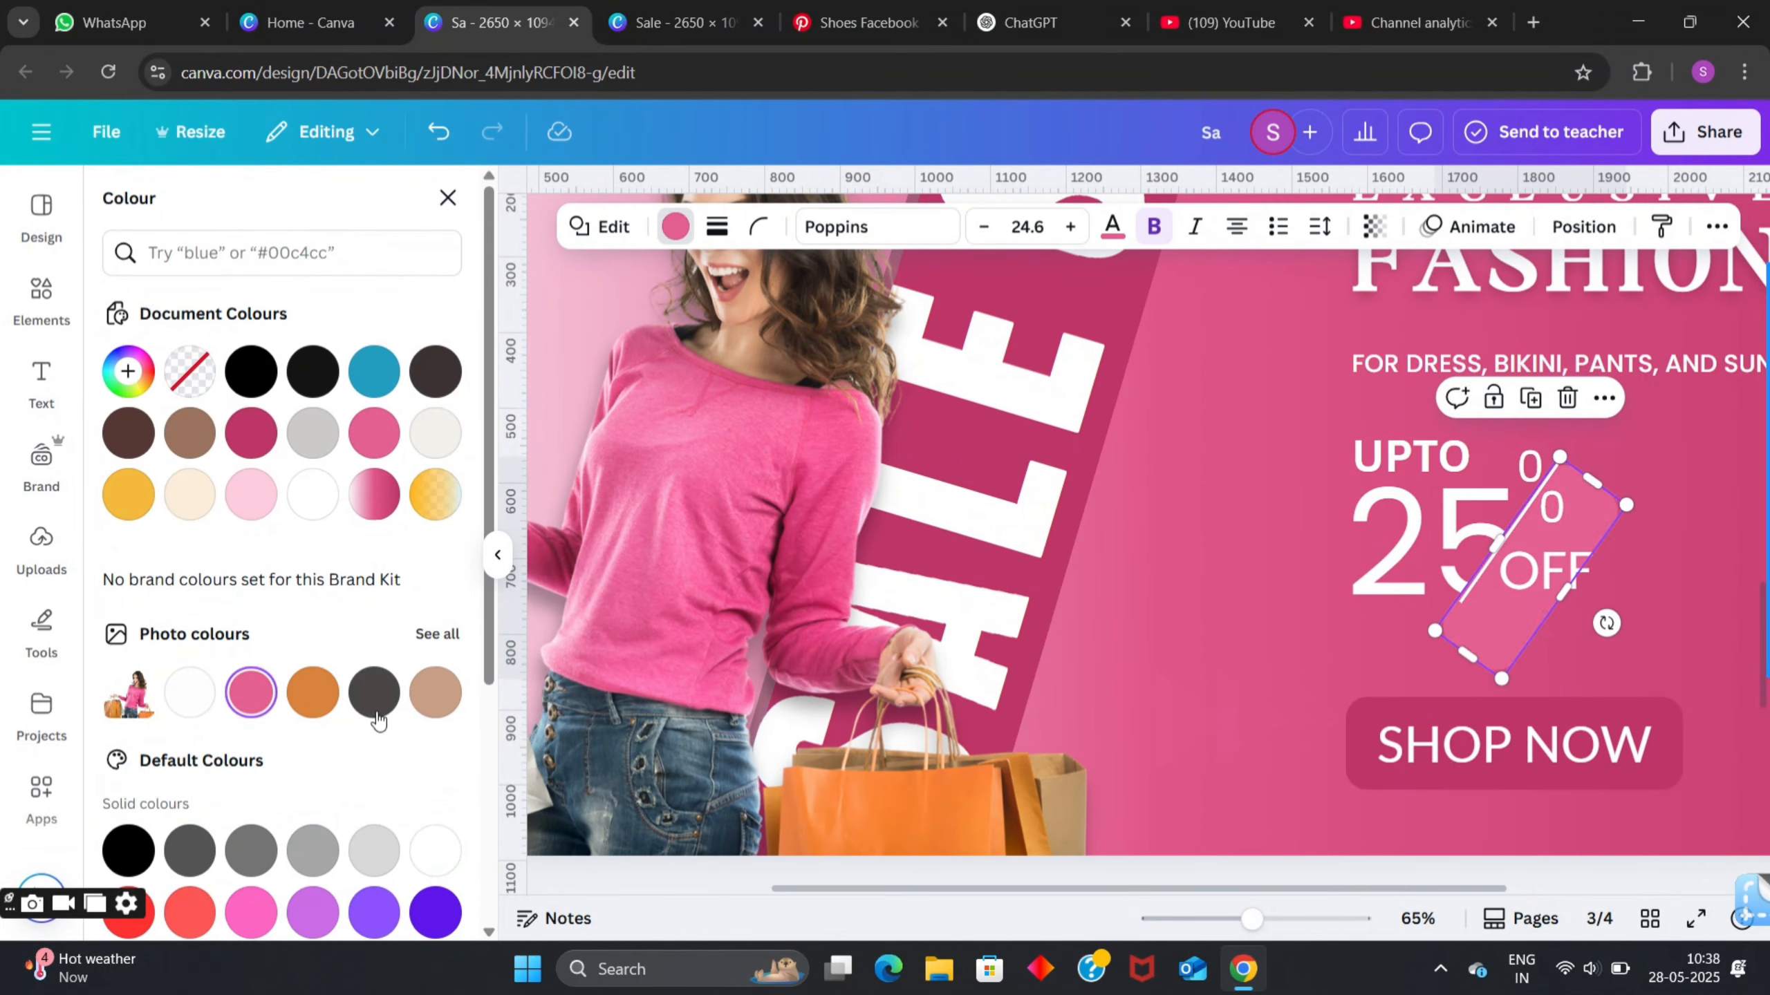
- Delete the tilted rectangle behind the percent sign and OFF text
left_click(1206, 631)
scroll(1205, 632, "down", 2)
left_click(1365, 573)
key("Delete")
- Fill the SHOP NOW button with white and recolour its label magenta
scroll(1609, 725, "up", 3)
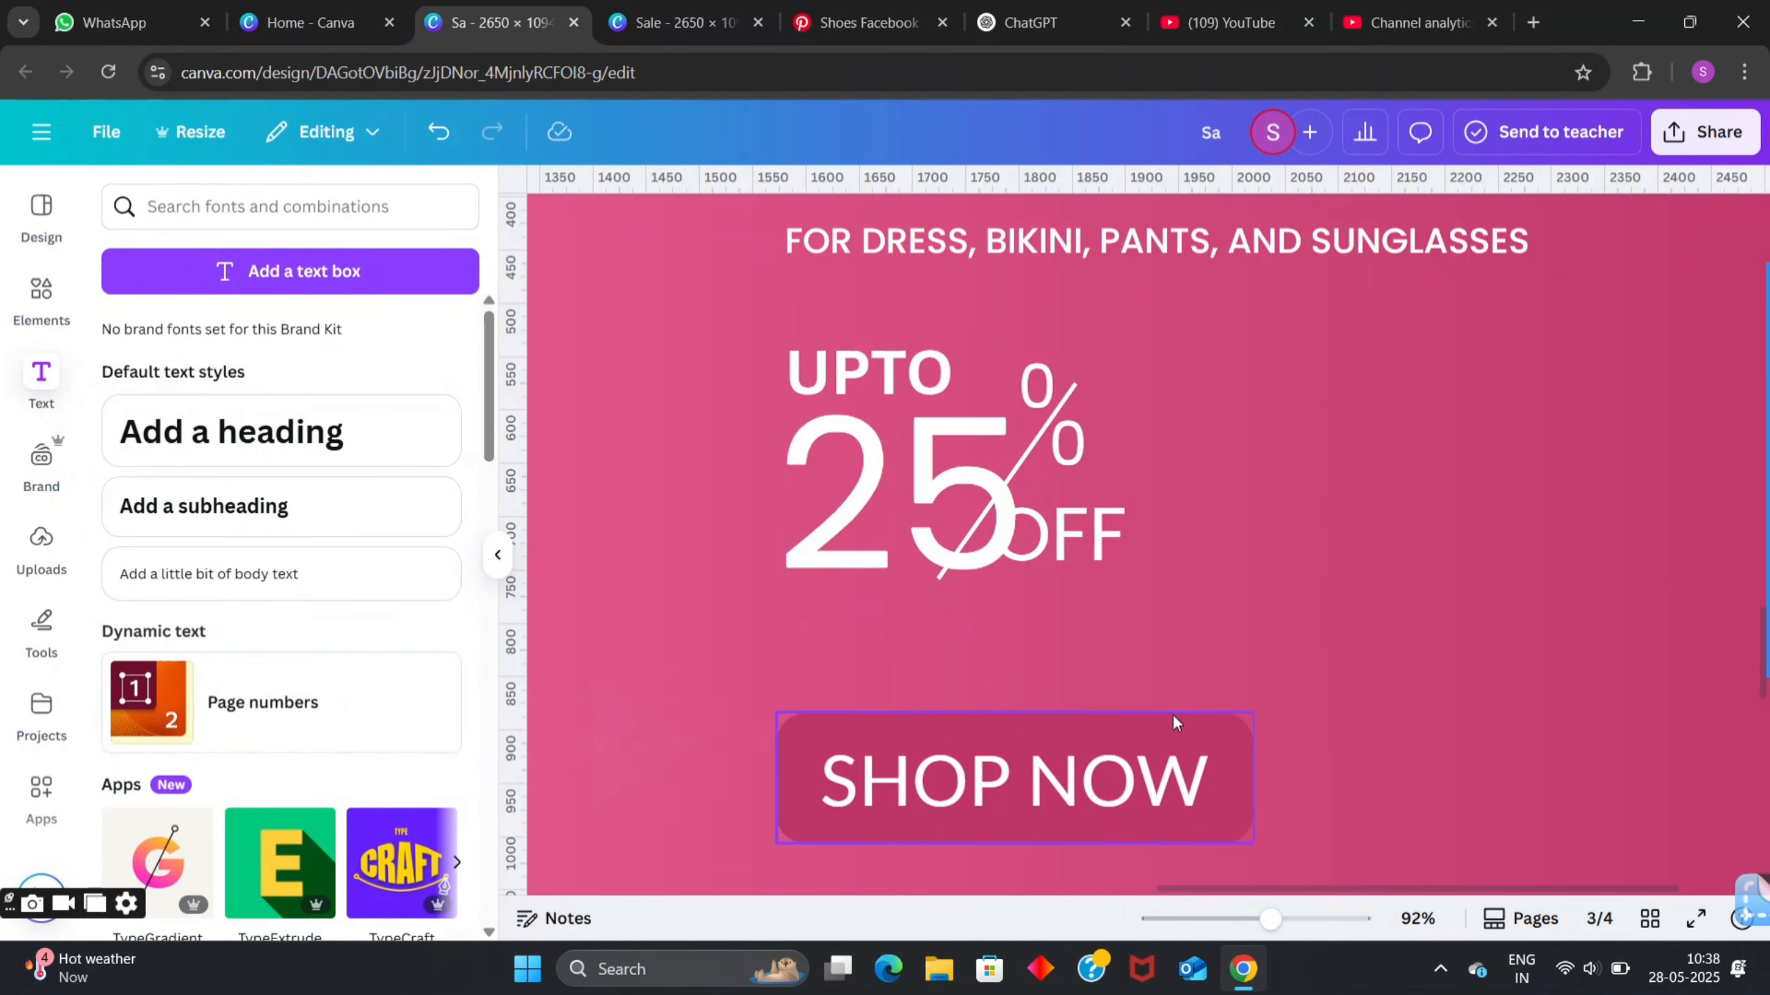
left_click(1174, 720)
left_click(674, 226)
left_click(255, 492)
scroll(1247, 777, "left", 3)
left_click(1247, 777)
left_click(893, 227)
left_click(190, 432)
left_click(1435, 645)
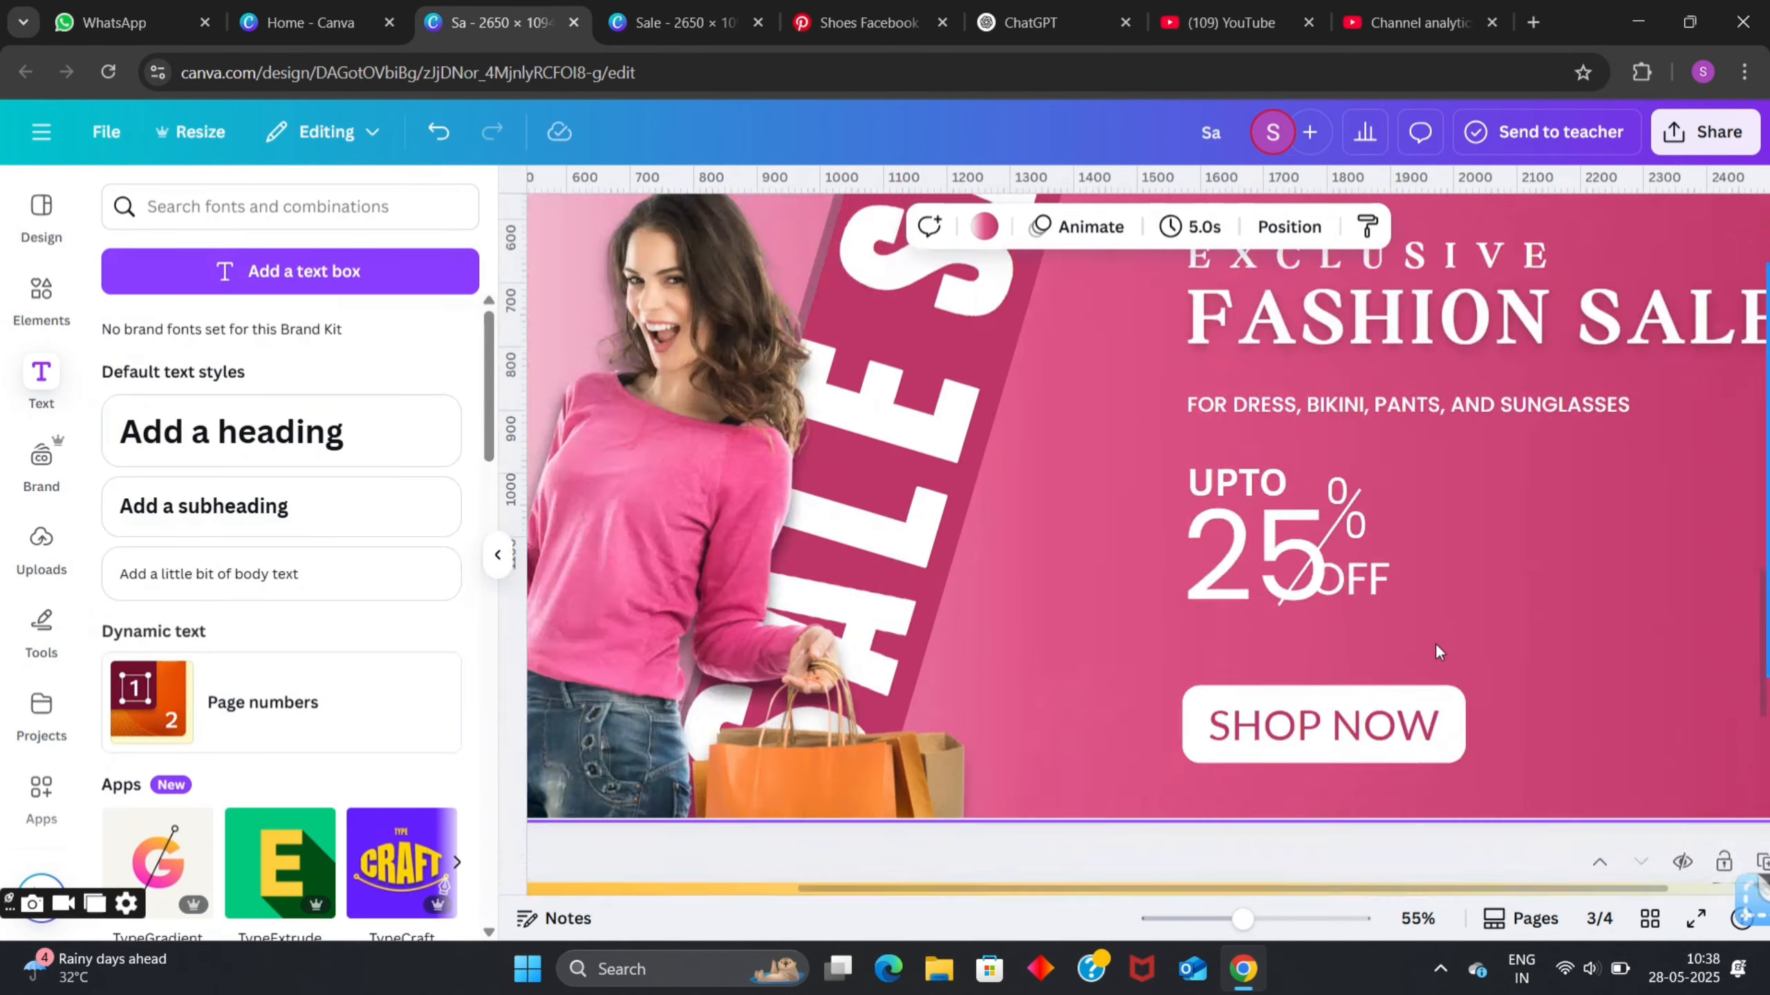
- Duplicate the white SHOP NOW button shape, align the copy slightly offset from it and send it behind the button and label
scroll(1437, 649, "down", 3)
left_click(1362, 683)
left_click(1300, 617)
left_click_drag(1299, 691, 1296, 685)
scroll(1403, 703, "up", 3)
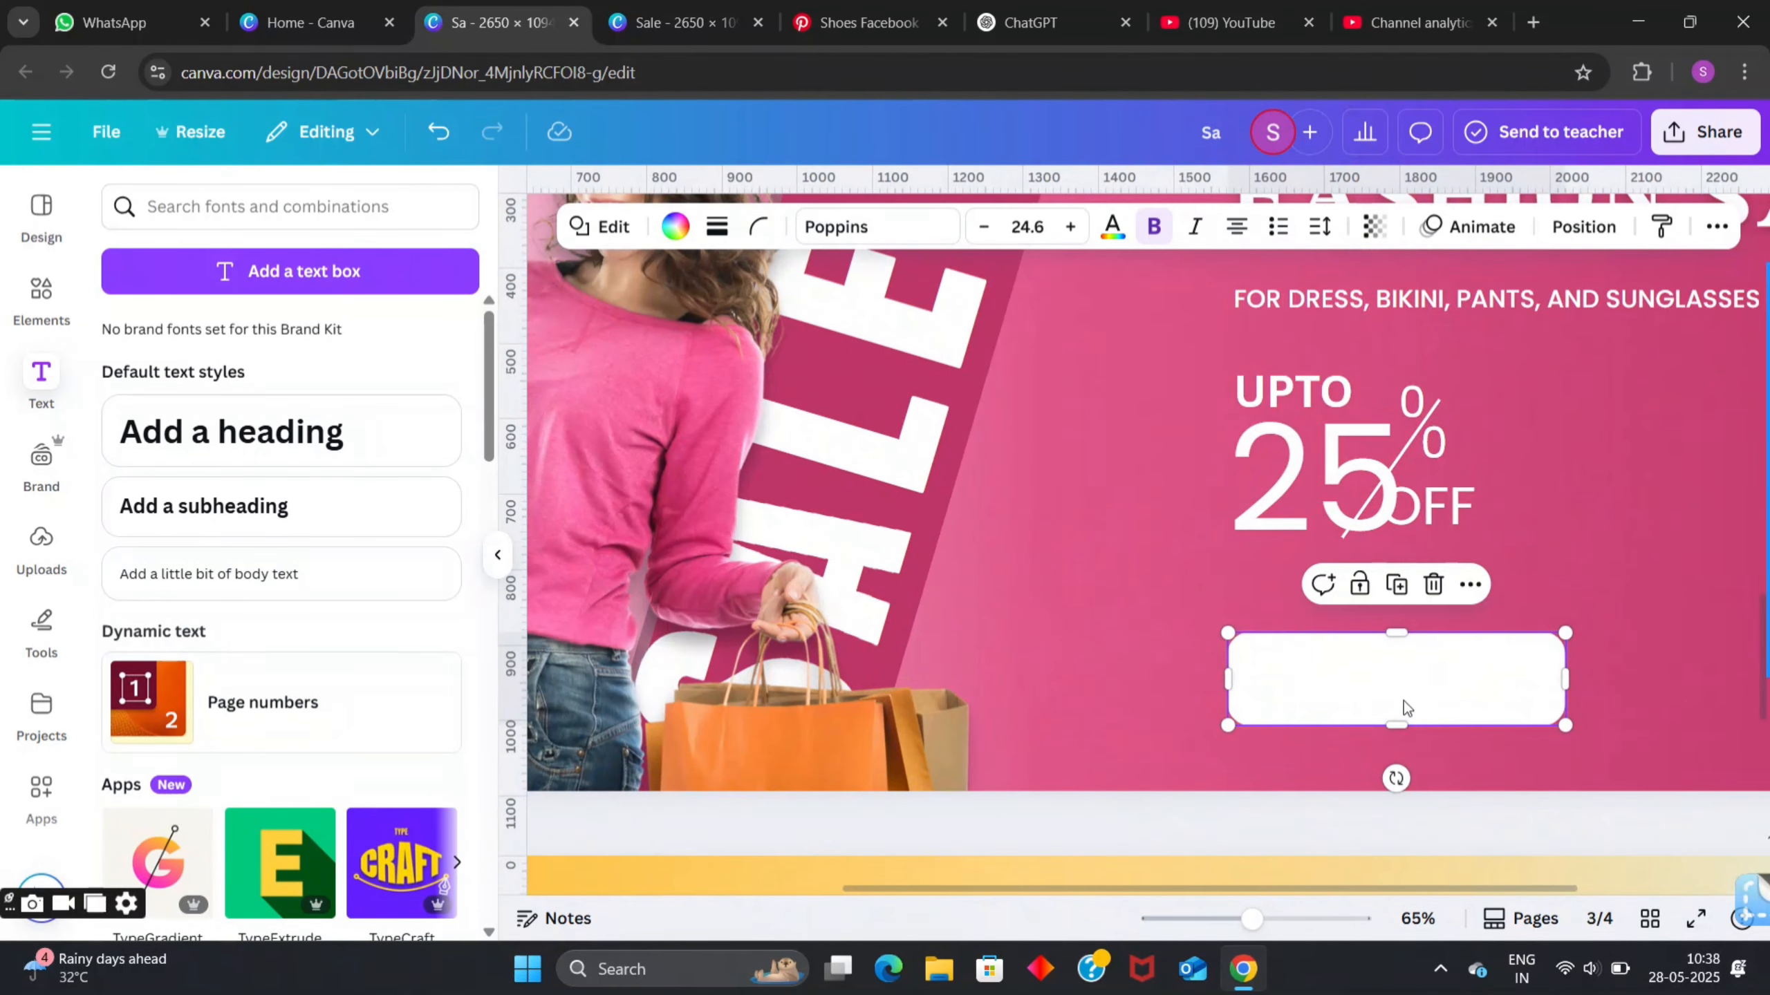
left_click_drag(1403, 699, 1441, 686)
scroll(1414, 672, "down", 1)
mouse_move(1465, 615)
left_mouse_down()
mouse_move(1446, 596)
mouse_move(1456, 611)
left_mouse_up()
left_click(1584, 227)
left_click_drag(323, 417, 300, 580)
- Recolour the rear button copy black, align it as a thin shadow below the button and lower its opacity
left_click(675, 227)
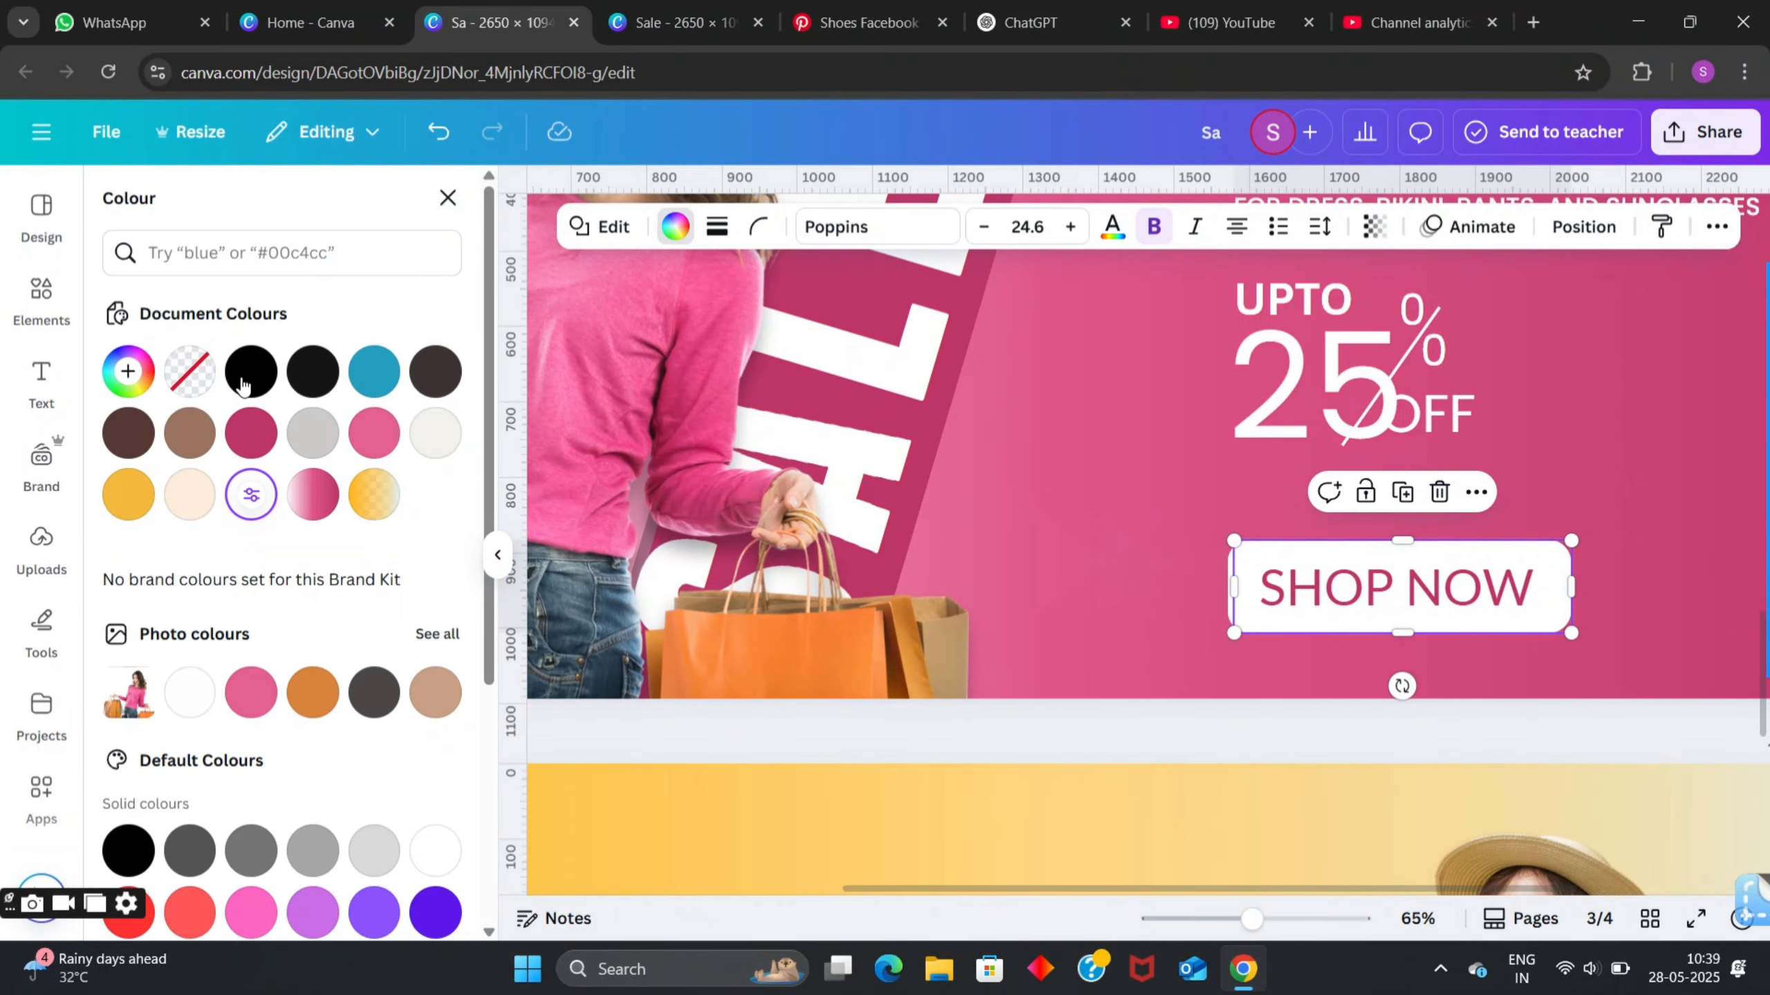
left_click(250, 373)
left_click_drag(1394, 631, 1471, 622)
scroll(1393, 643, "up", 5)
scroll(1646, 563, "down", 5)
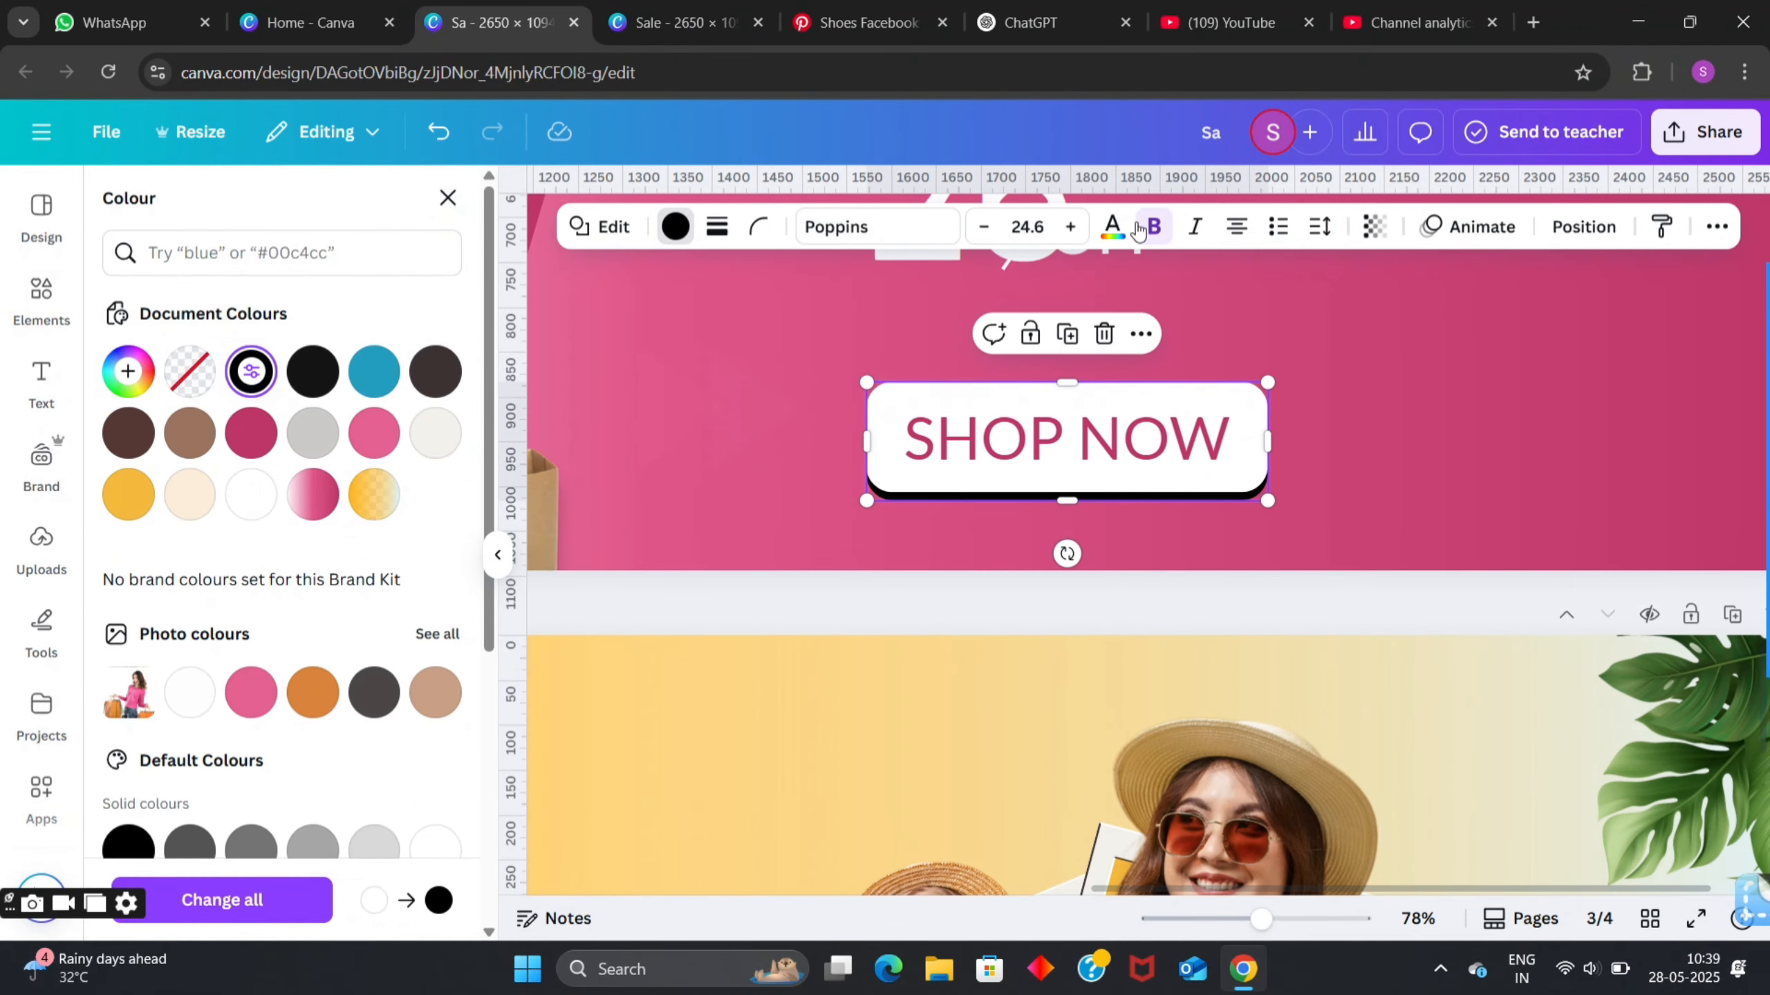
left_click(1375, 227)
left_click_drag(1439, 320, 1331, 320)
scroll(1719, 478, "down", 5)
left_click(1718, 478)
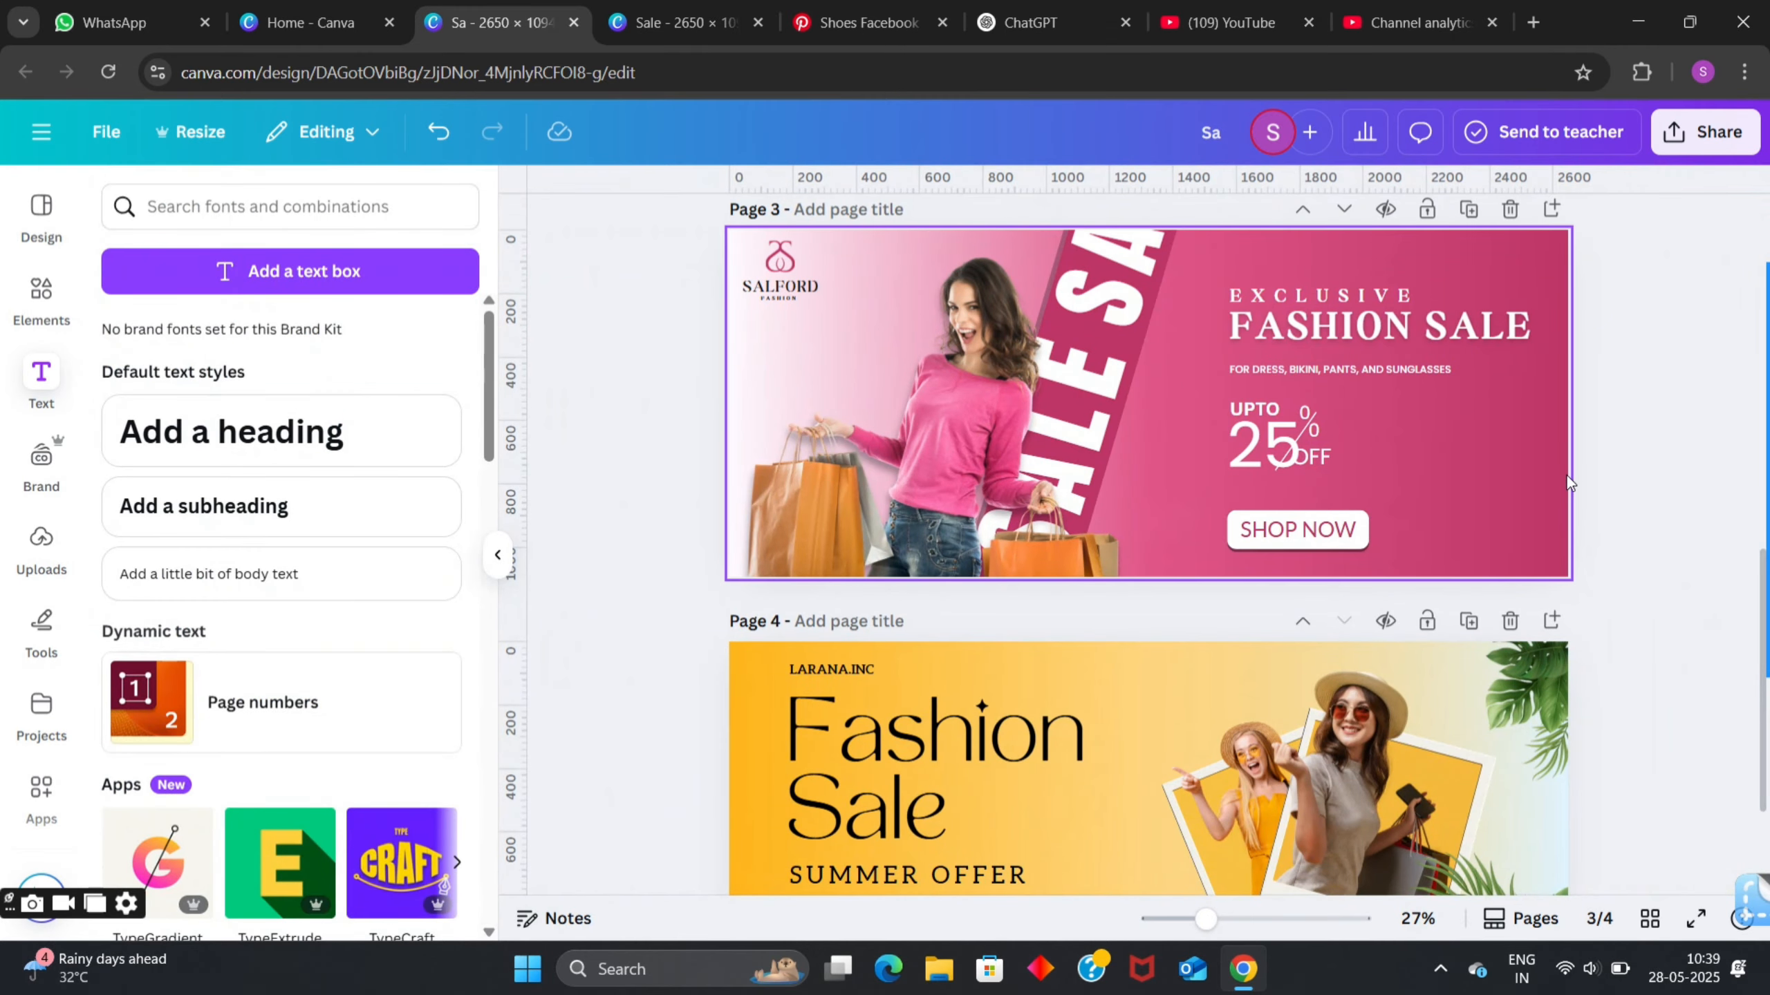
- Recolour the arrow graphic beside SHOP NOW white and place a duplicate just to its right
left_click(1173, 519)
left_click(1032, 228)
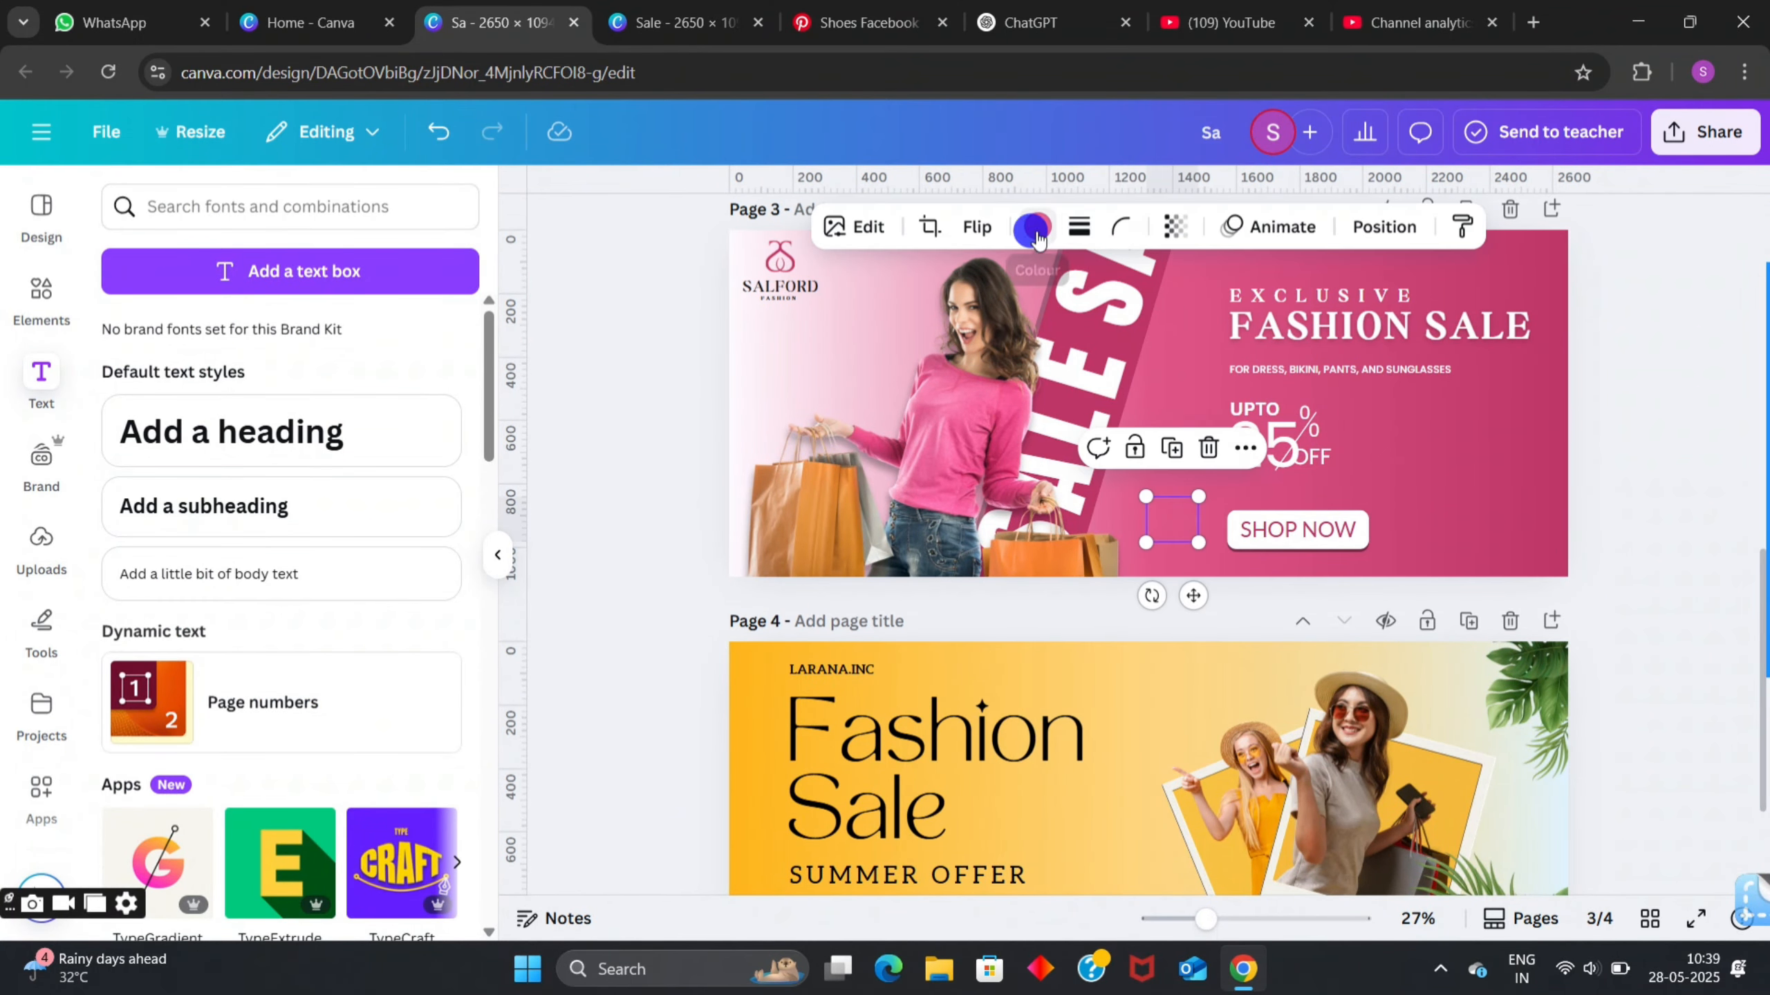
left_click(189, 494)
left_click(1173, 447)
left_click_drag(1182, 527, 1199, 519)
- Duplicate the pair of arrow graphics and place the copy, flipped to point left, near the banner's right edge
left_click(680, 383)
left_click(1165, 519)
left_click(1211, 519, "shift")
left_click(1200, 448)
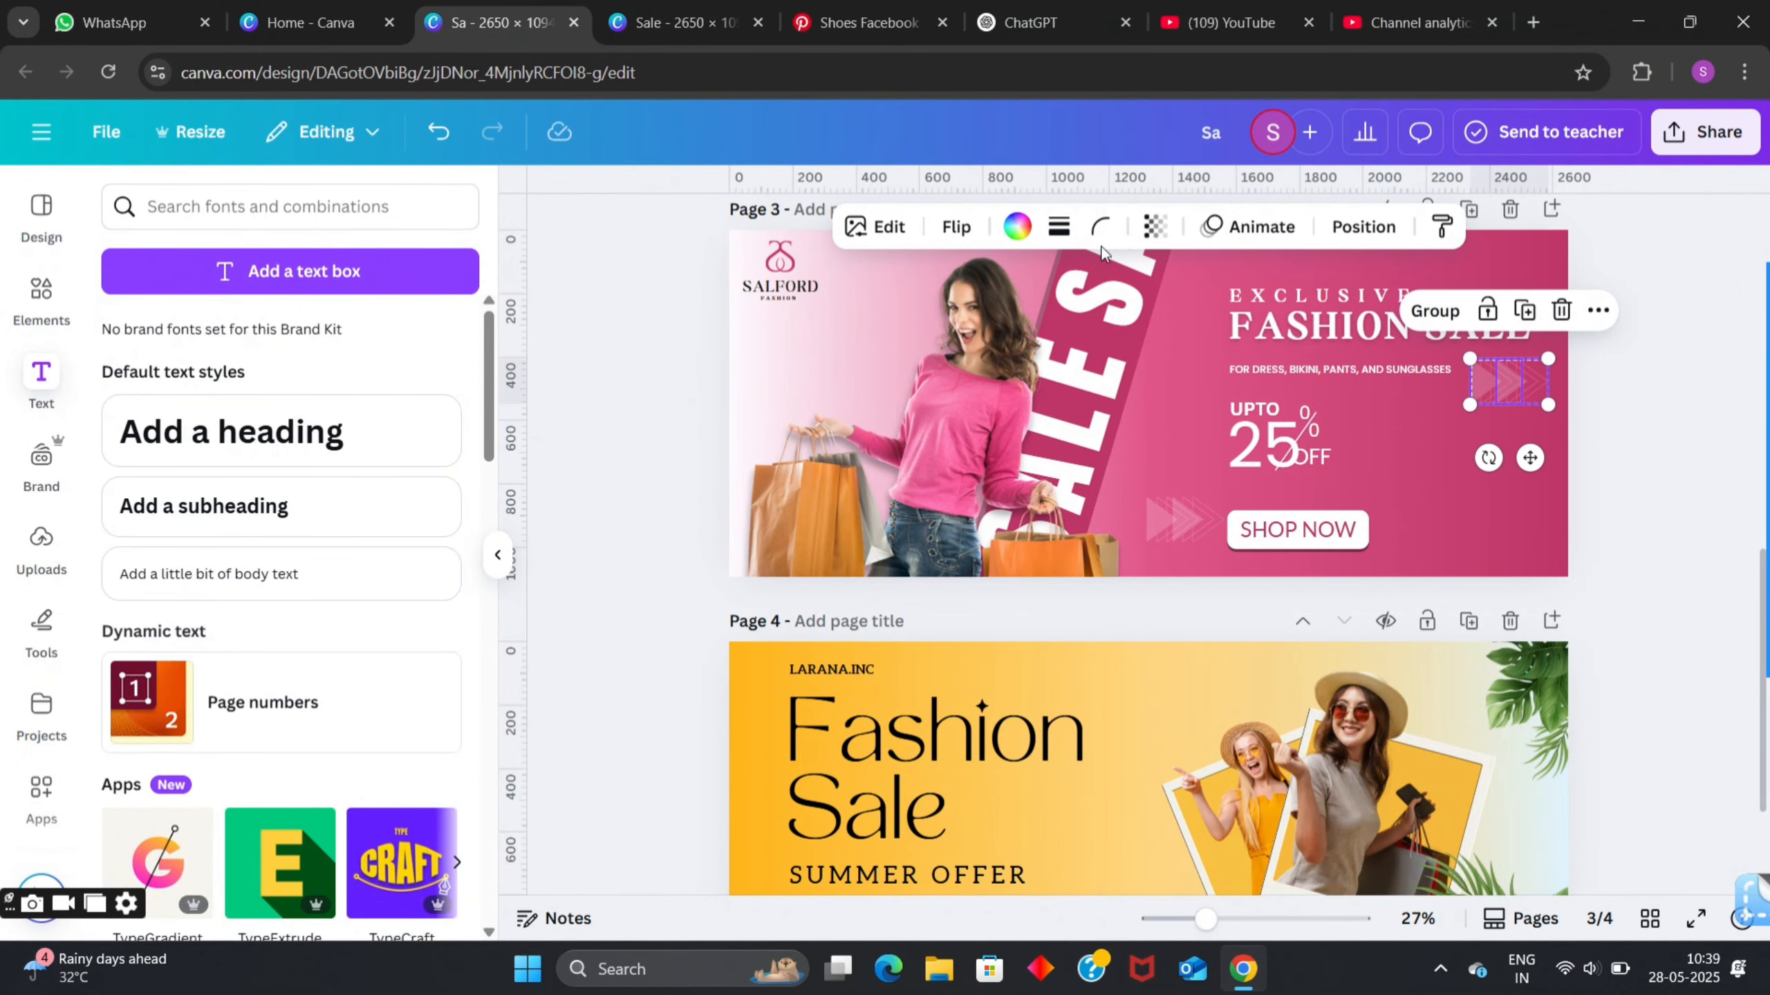
left_click(1711, 474)
scroll(1711, 474, "up", 2)
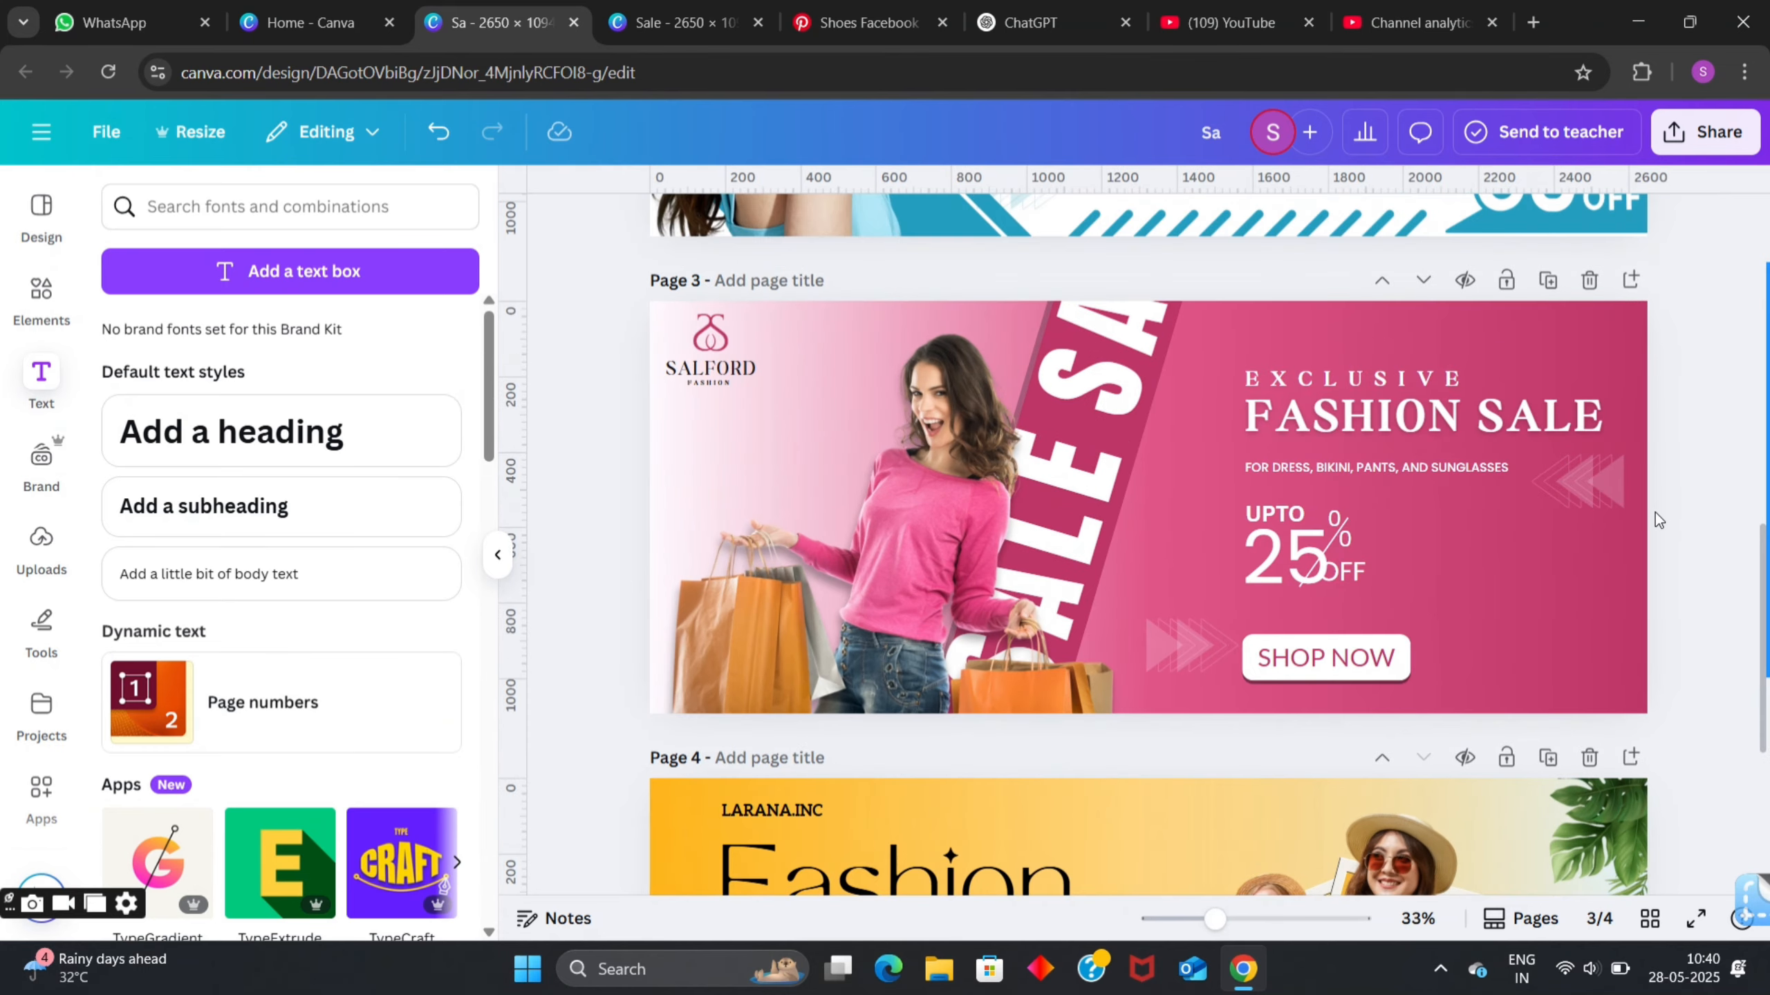
- Add a square shape and reshape it into a tilted rectangle running along the diagonal line of the percent sign
scroll(1423, 587, "up", 6)
left_click(41, 300)
left_click(147, 396)
left_click_drag(1319, 628, 1327, 596)
left_click_drag(1157, 309, 1157, 605)
left_click_drag(1157, 782, 1237, 751)
left_click_drag(1267, 605, 1266, 441)
left_click_drag(1234, 584, 1261, 577)
left_click_drag(1235, 437, 1228, 433)
left_click_drag(1243, 562, 1243, 564)
left_click_drag(1232, 450, 1227, 441)
- Reorder the tilted rectangle's layer so it sits above the 25 but behind the zeros and OFF text
left_click(1583, 227)
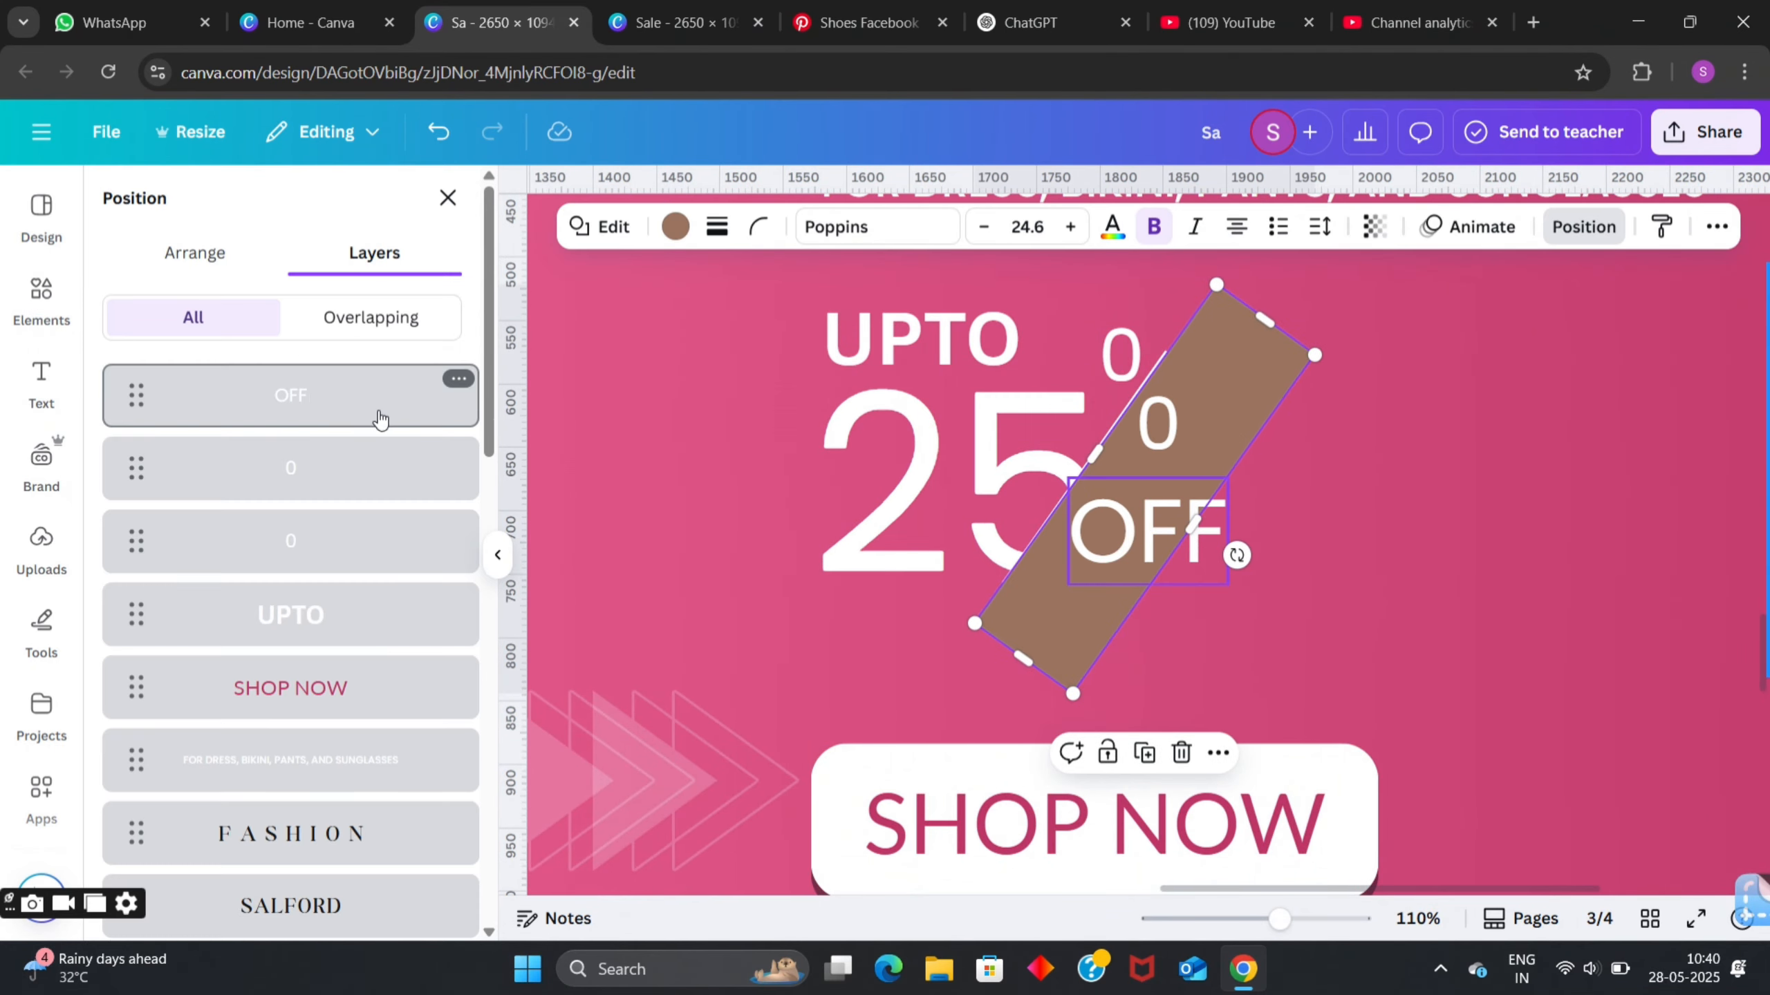
scroll(383, 419, "down", 8)
left_click_drag(349, 579, 313, 743)
left_click_drag(321, 673, 310, 350)
scroll(310, 351, "down", 5)
left_click_drag(328, 826, 292, 616)
- Recolour the tilted rectangle to match the surrounding pink background so it masks part of the 5
left_click(675, 227)
left_click(258, 500)
left_click(128, 371)
left_click(275, 655)
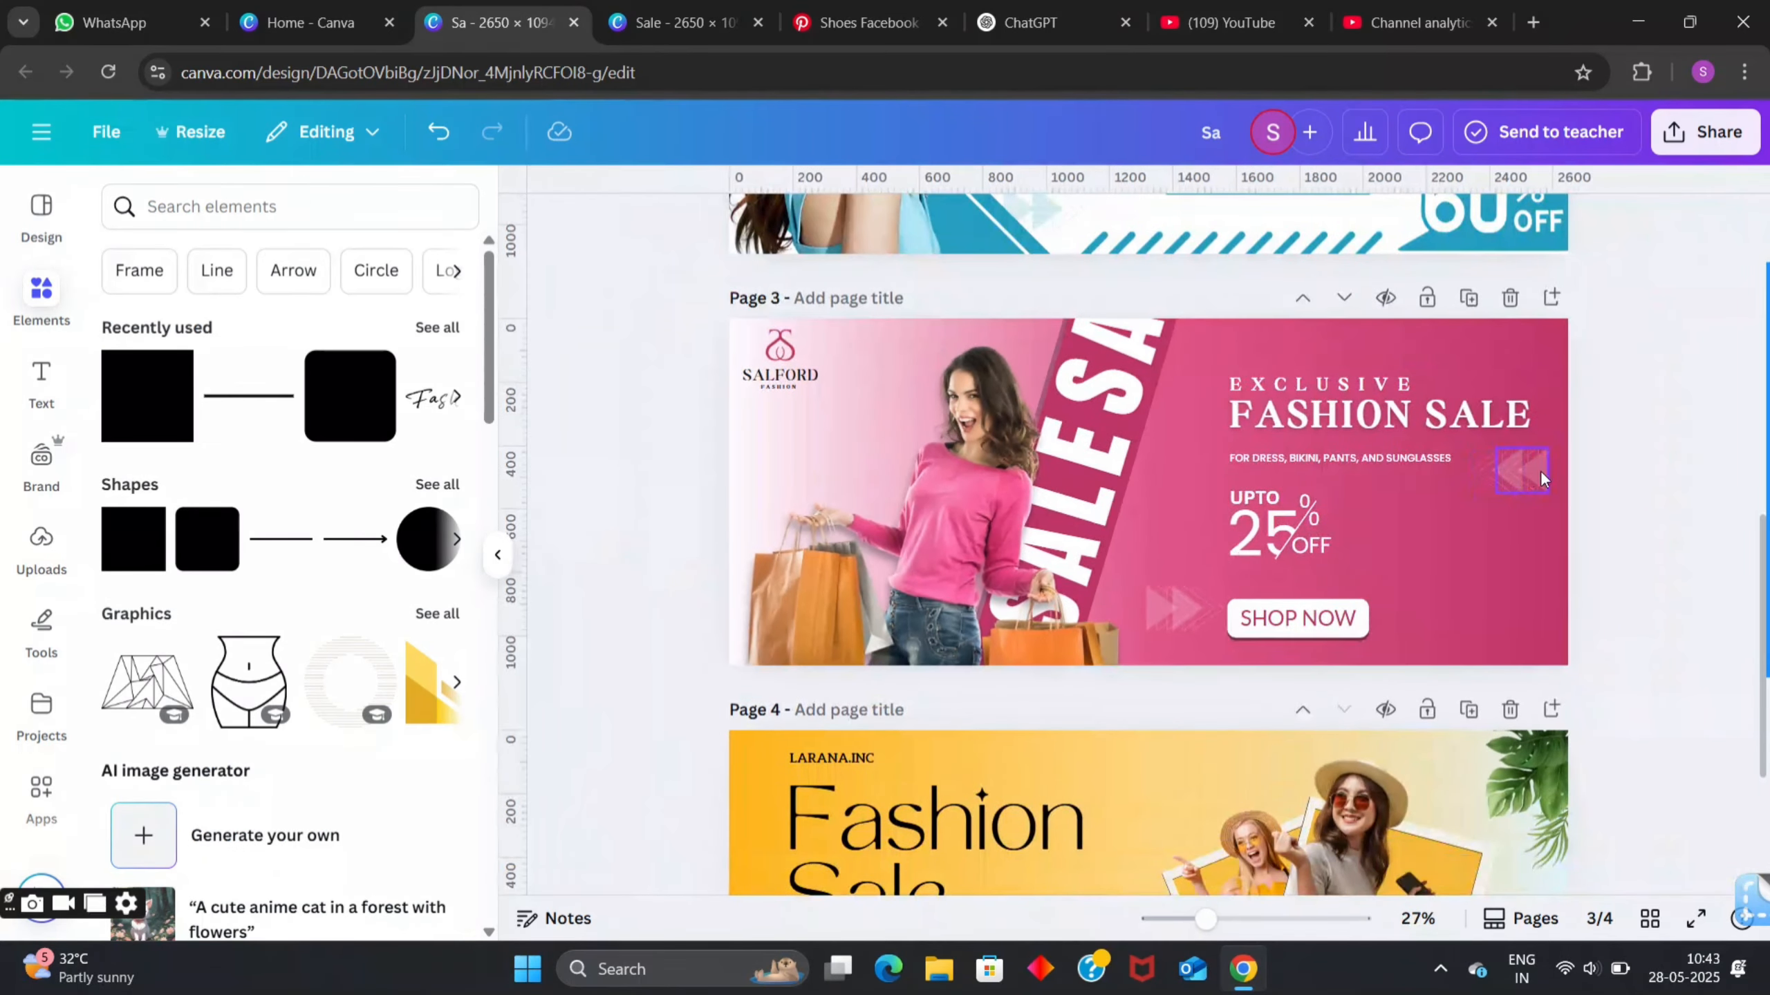
- Open the magenta end colour of page 3's background gradient
scroll(1540, 470, "down", 1)
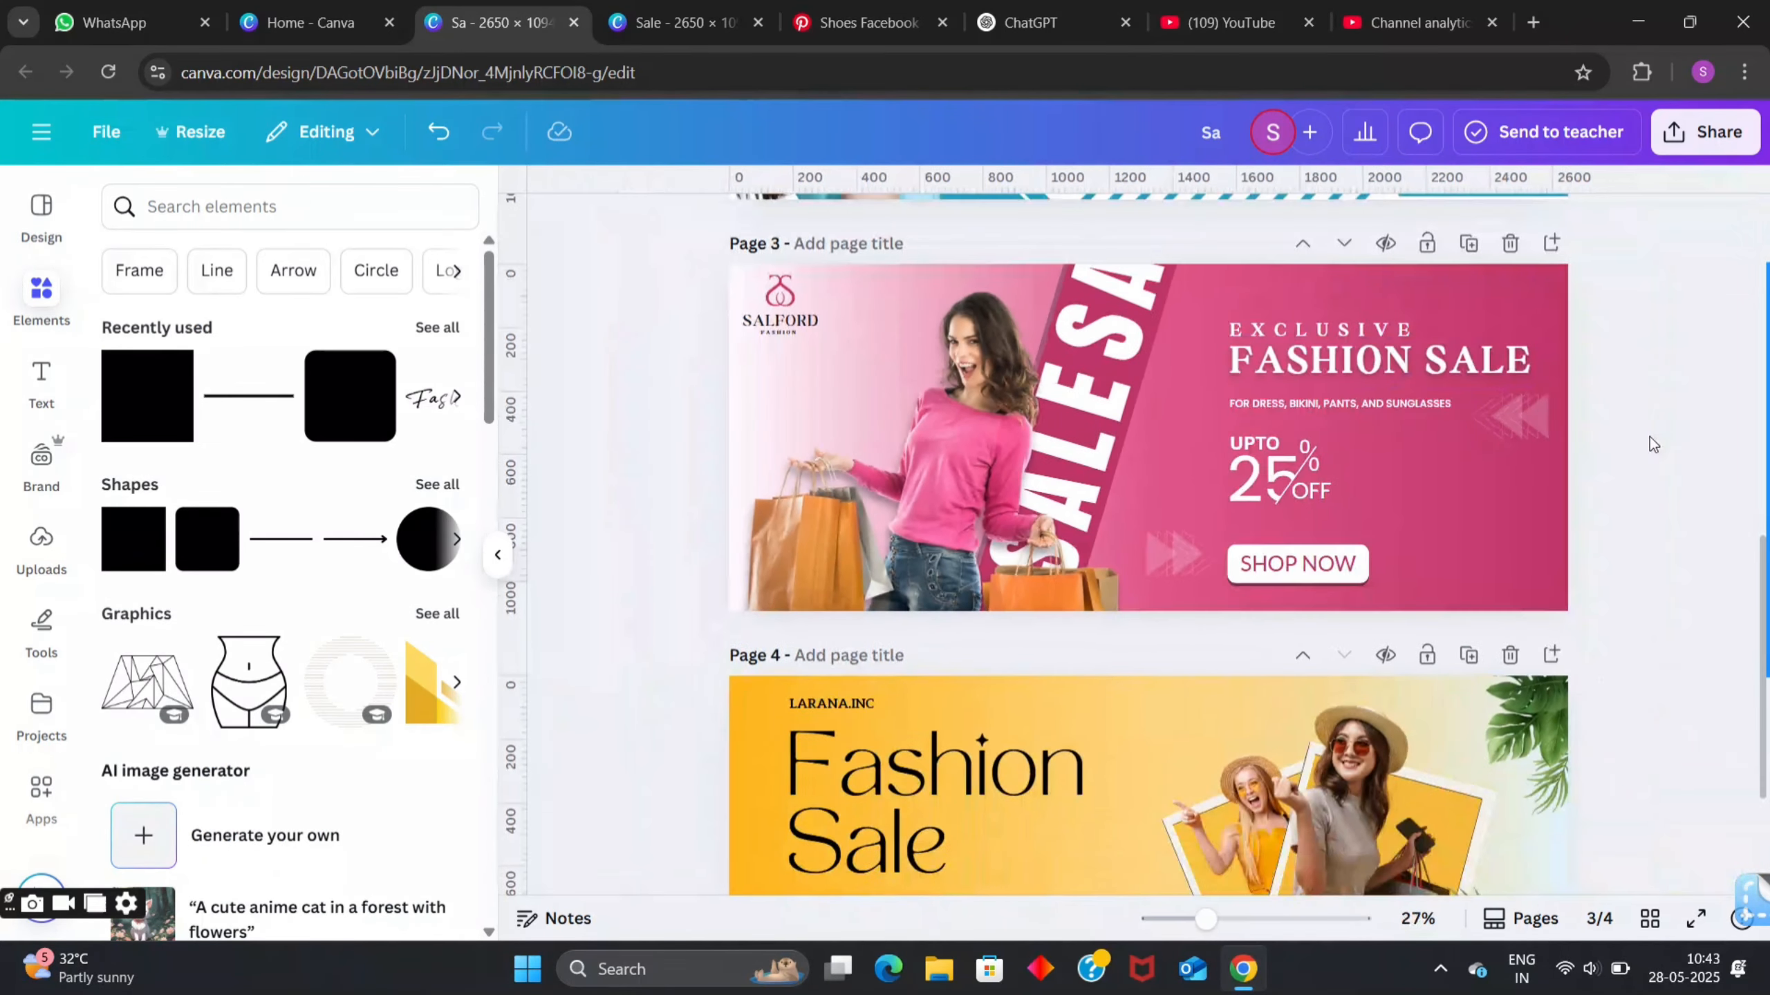
left_click(1705, 132)
left_click(718, 386)
left_click(773, 421)
left_click(984, 226)
left_click(253, 495)
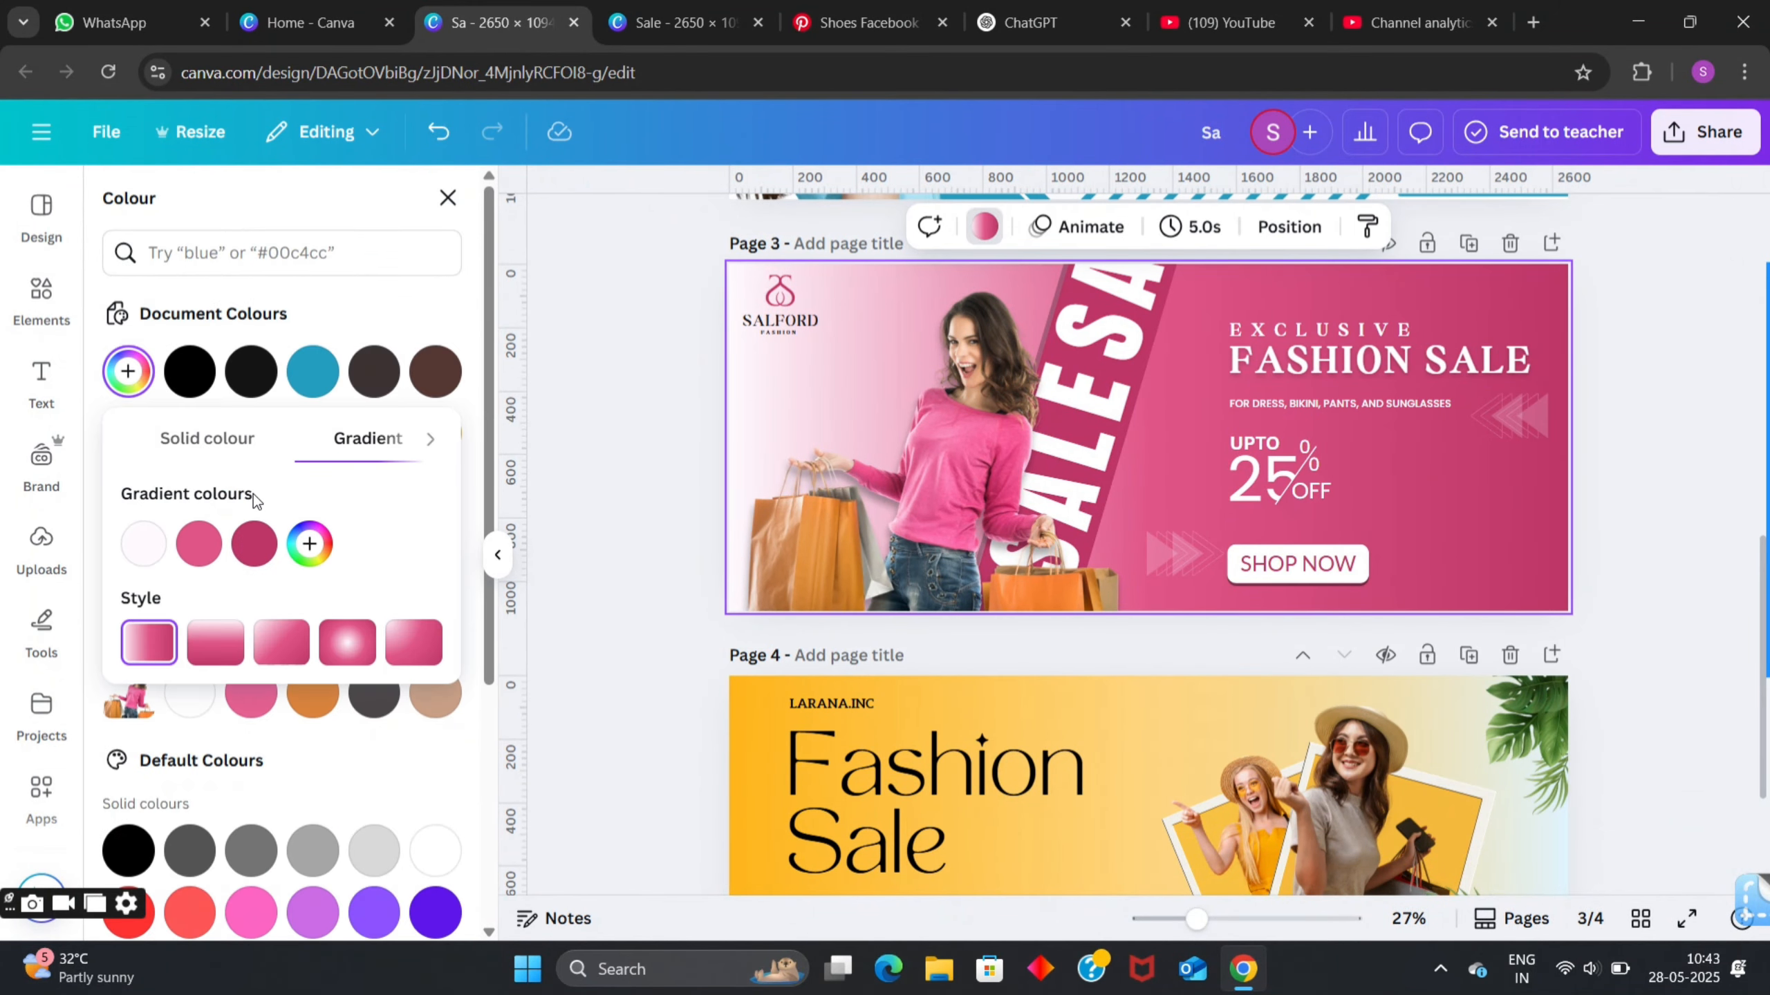
left_click(264, 544)
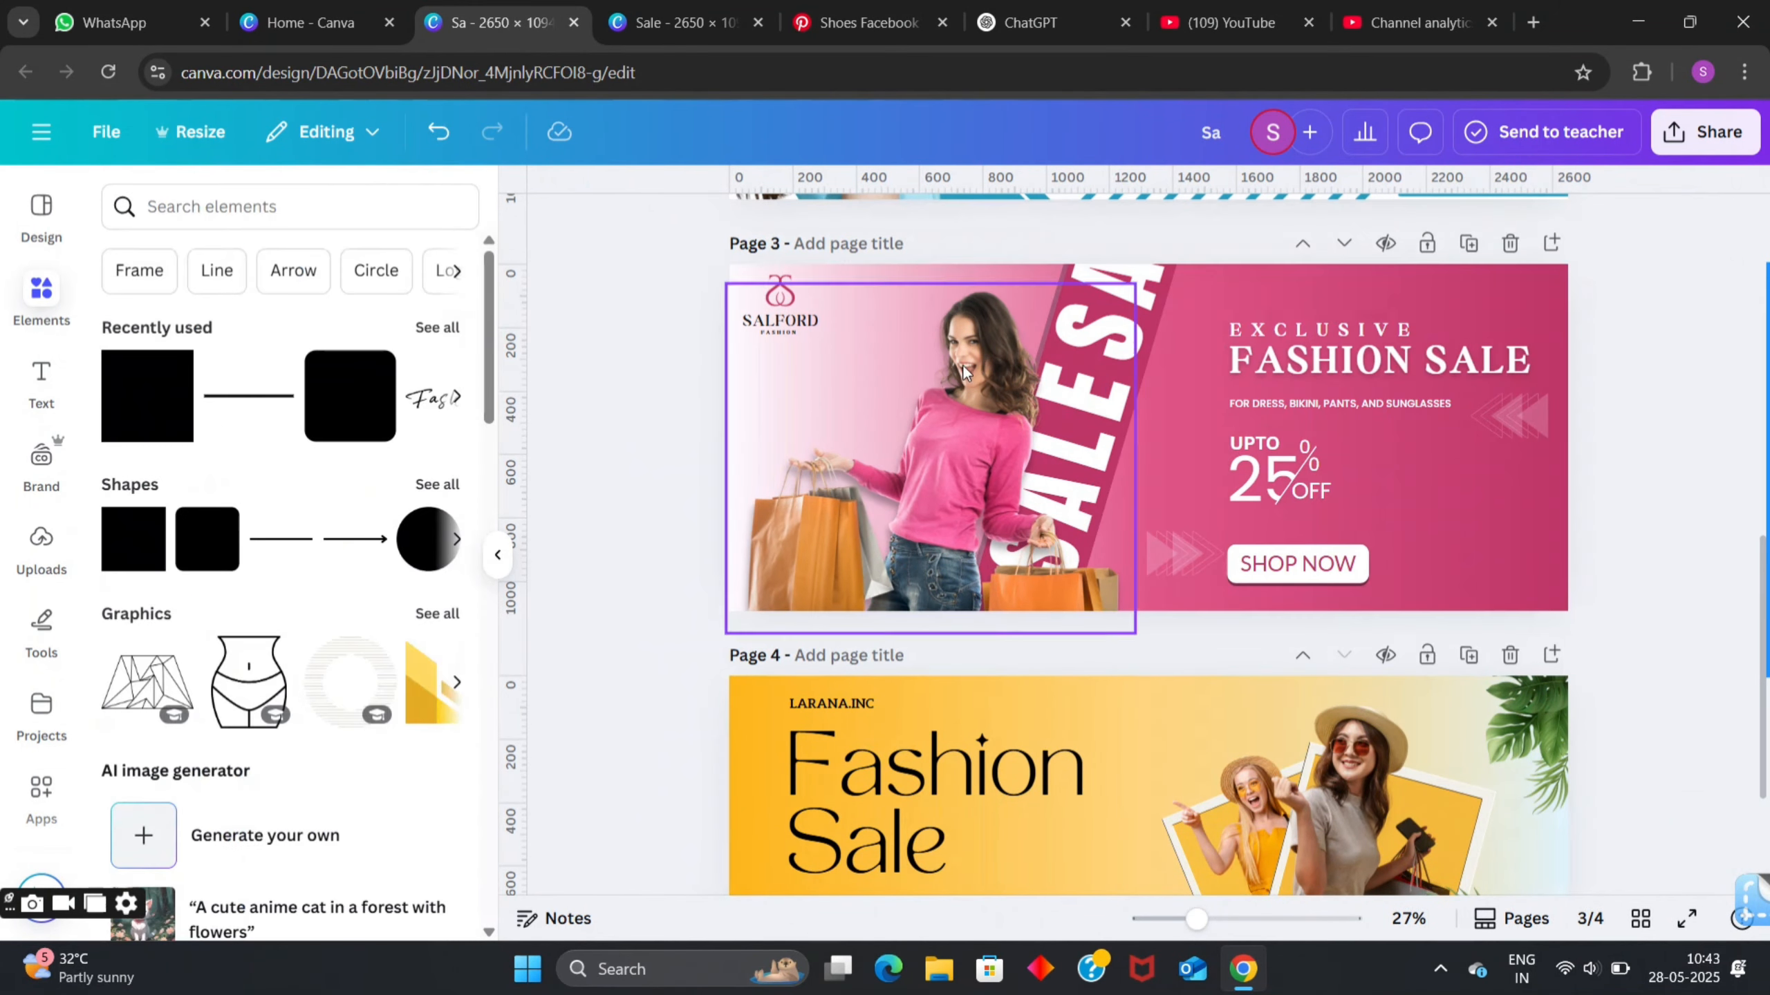
- Download page 3 as a PNG and open Sa.png from the Downloads folder in File Explorer
left_click(1705, 132)
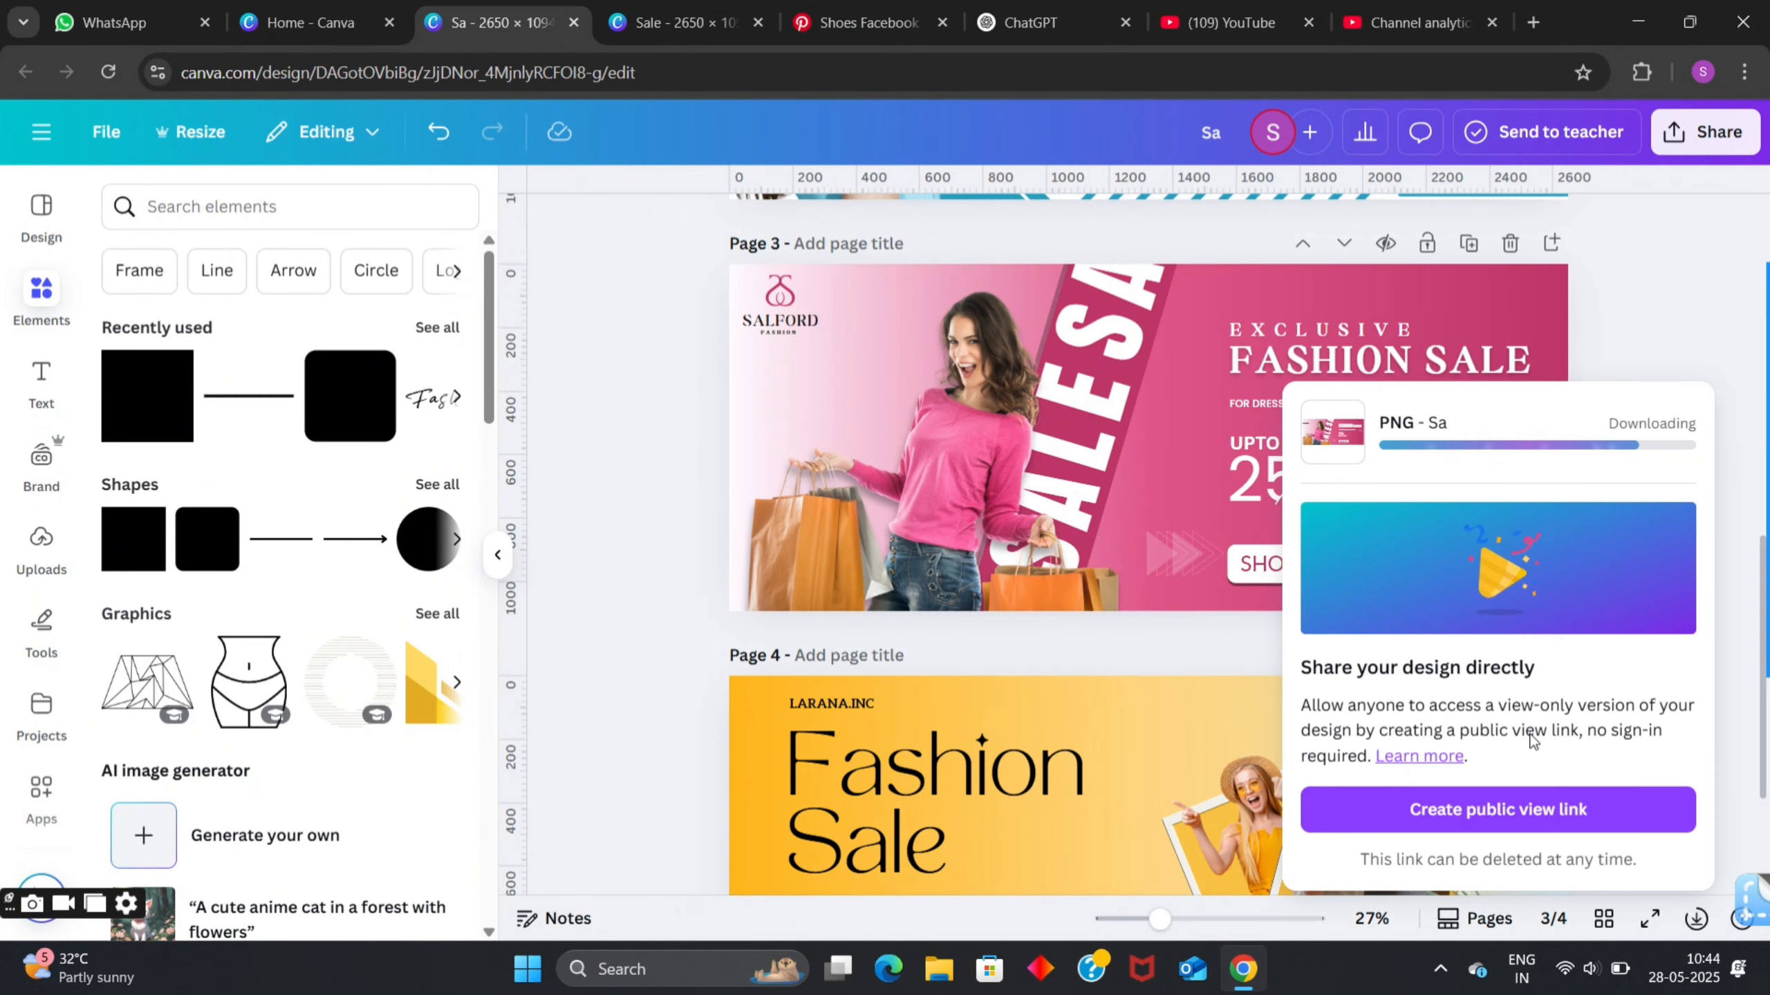
left_click(939, 969)
left_click(182, 611)
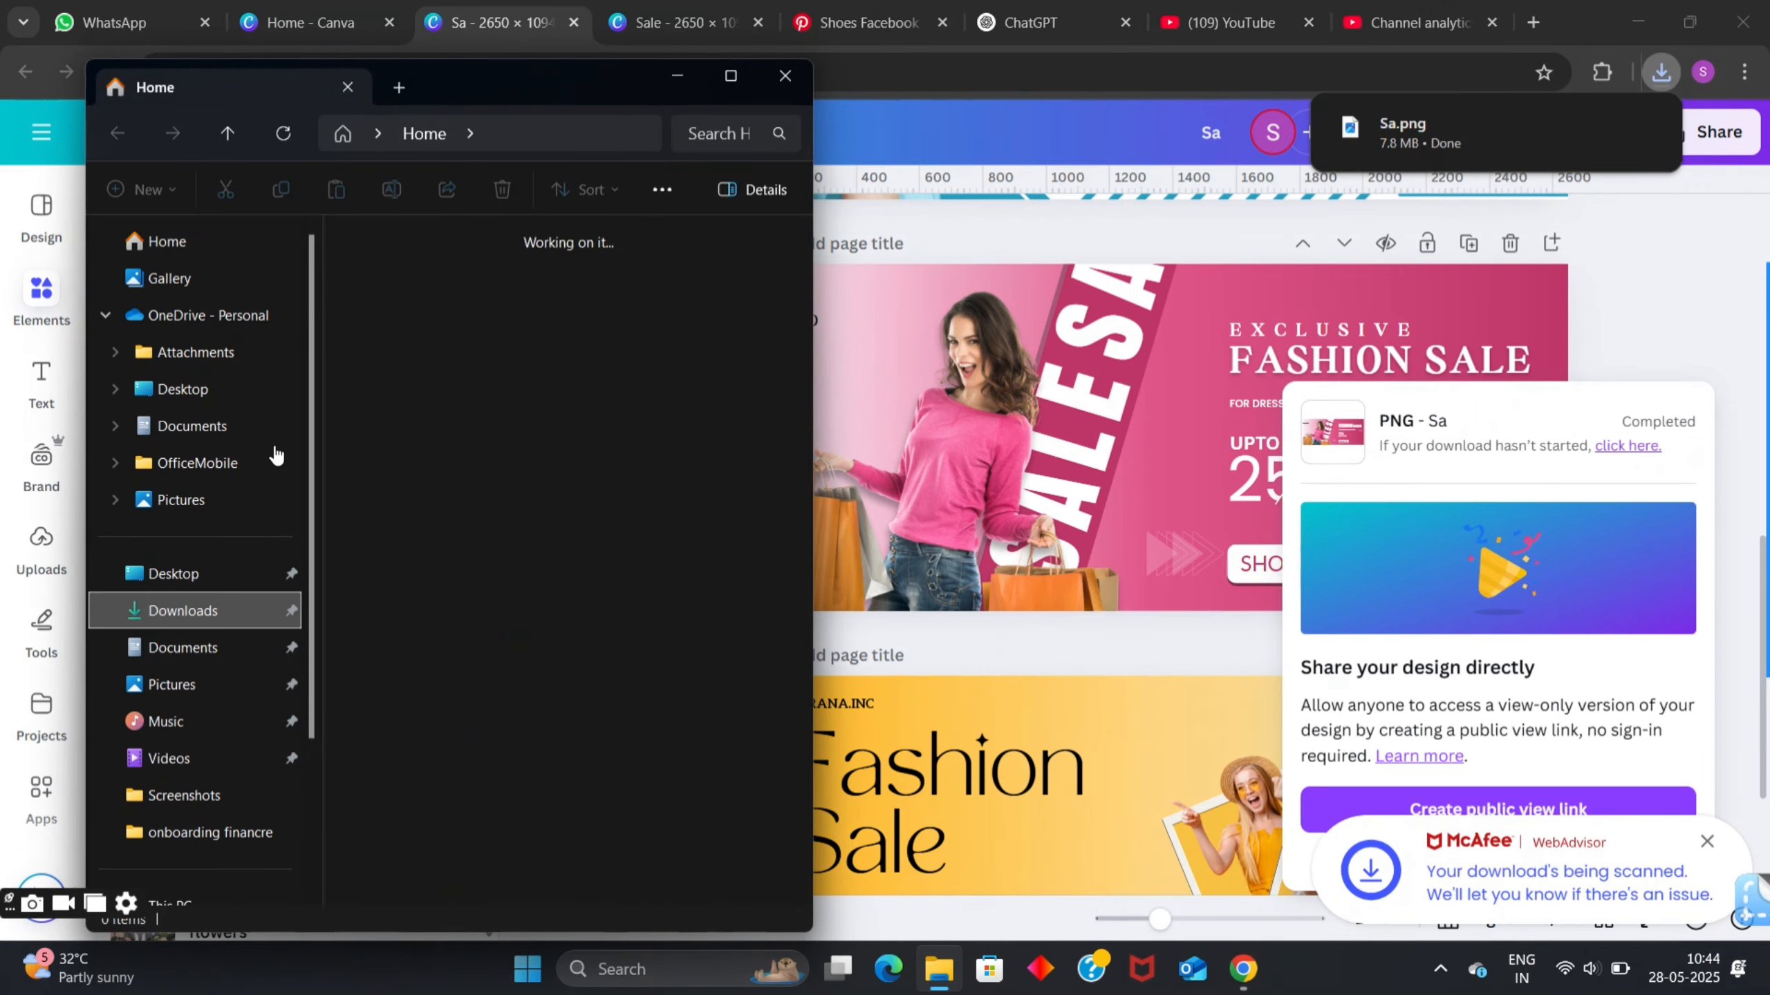
double_click(426, 354)
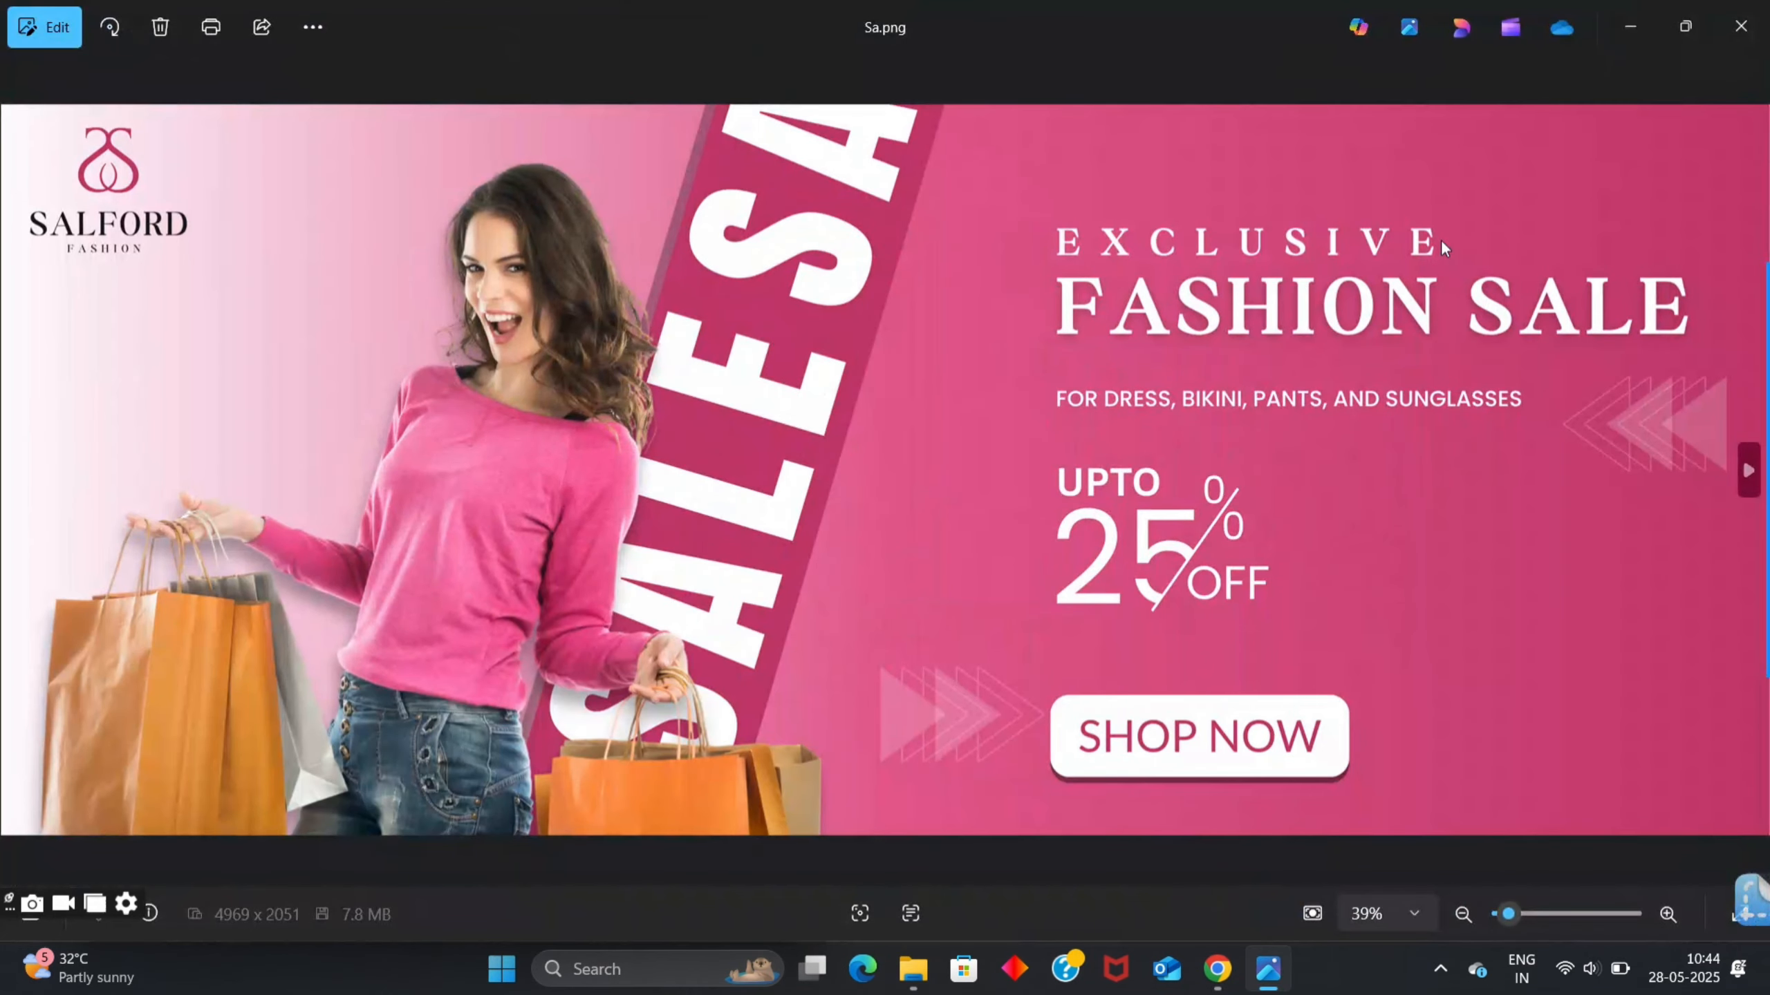